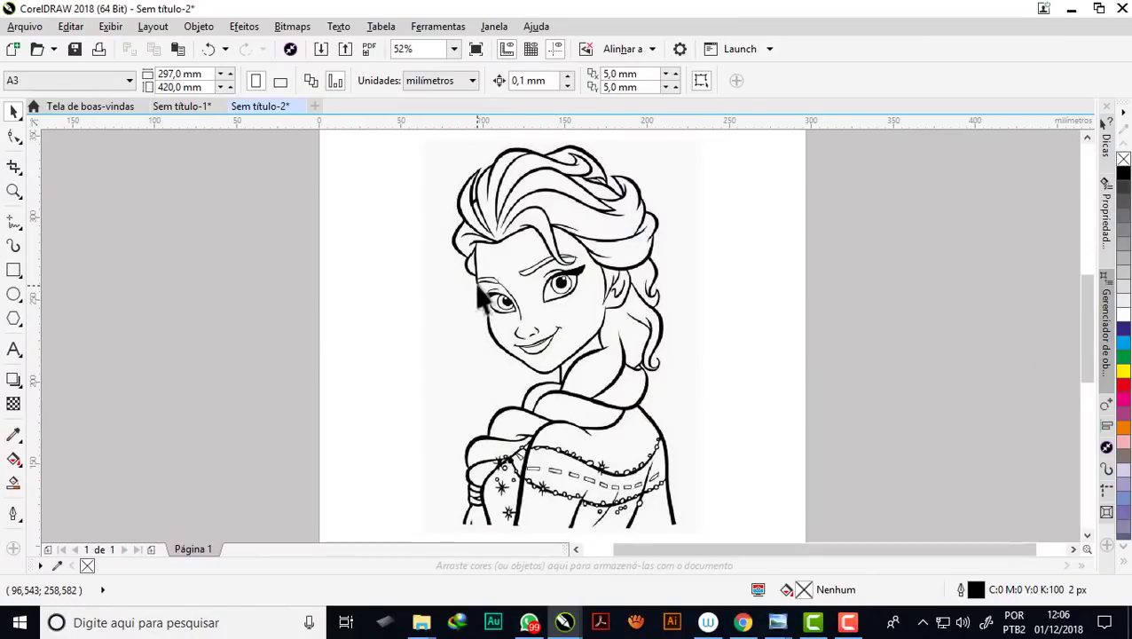
# Create a new A3 portrait document (297 × 420 mm) from the Padrão do CorelDRAW preset
pyautogui.click(315, 108)
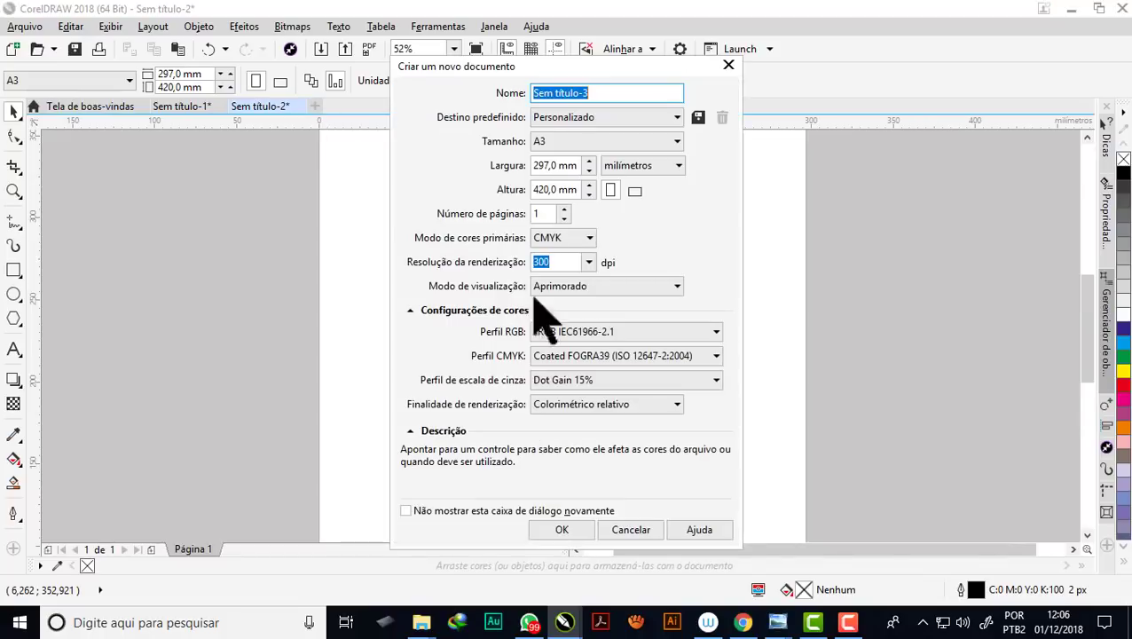
pyautogui.click(676, 144)
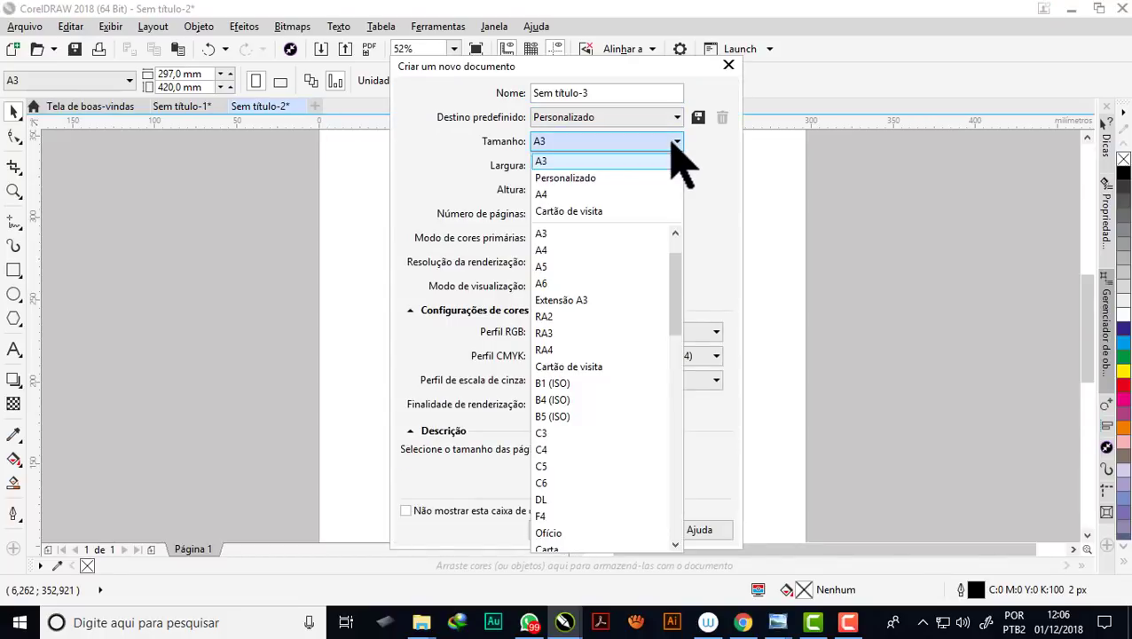
pyautogui.click(673, 142)
pyautogui.click(675, 117)
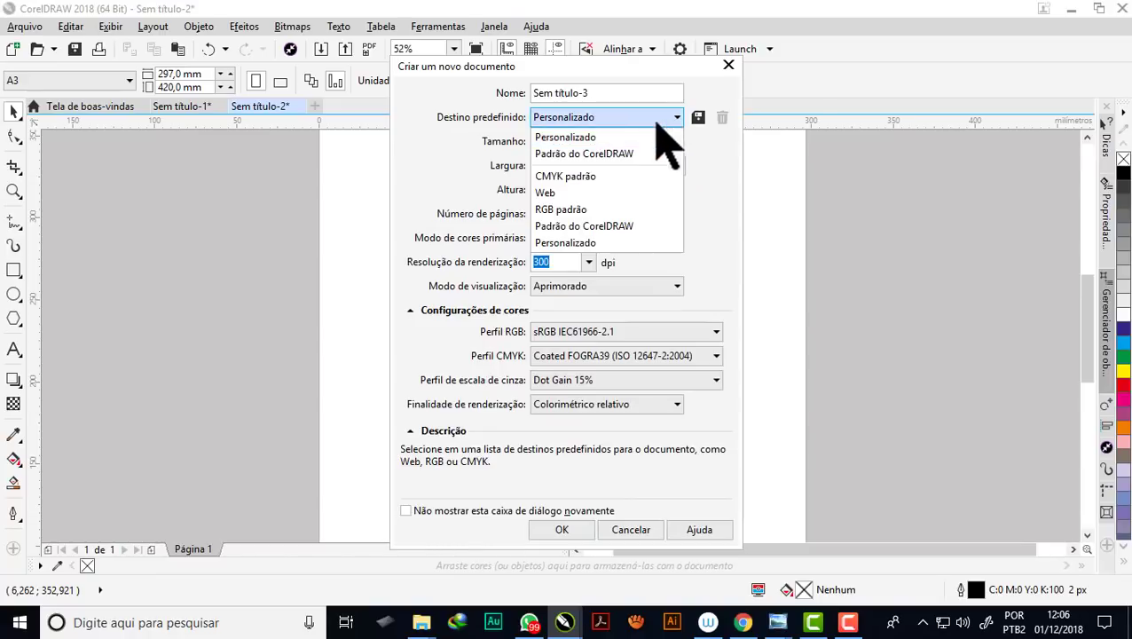
pyautogui.click(603, 157)
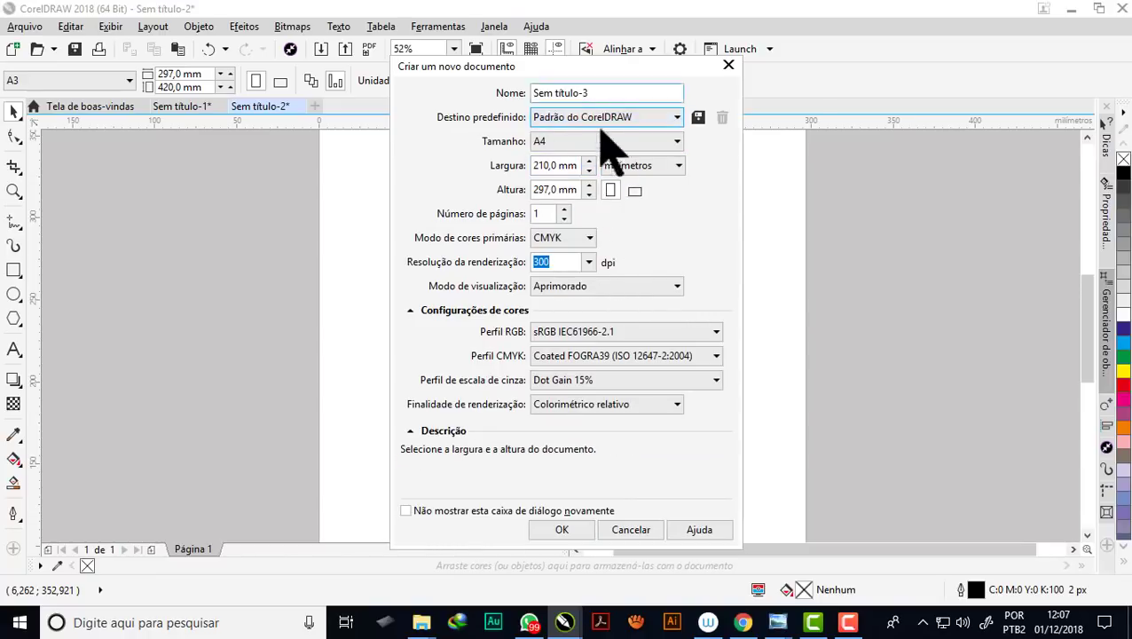
pyautogui.click(672, 143)
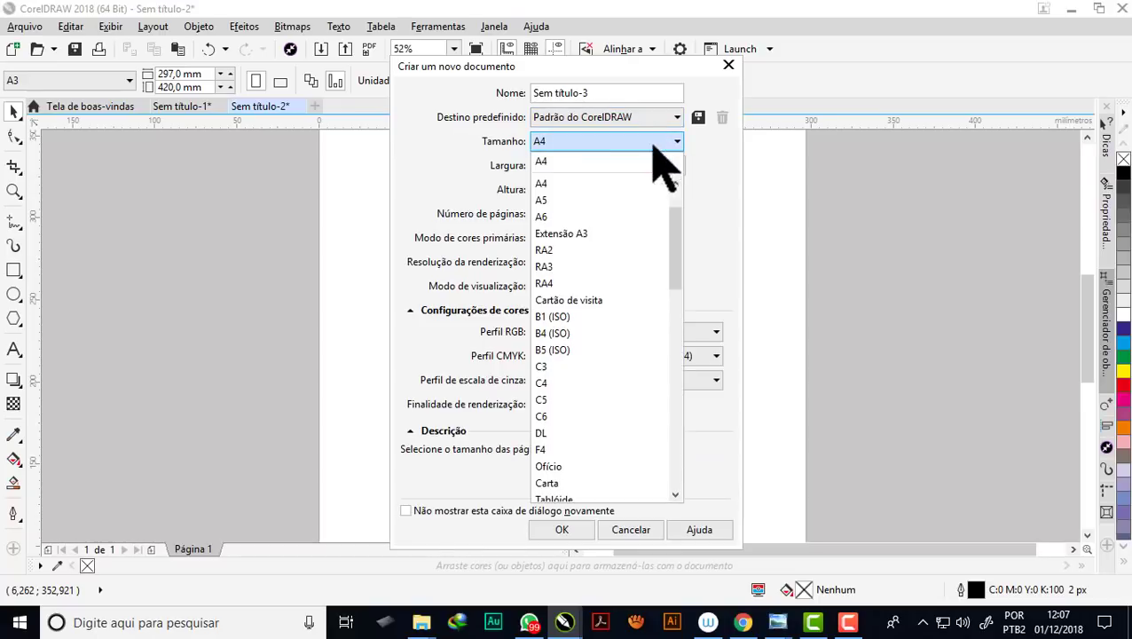
pyautogui.scroll(2, 685, 230)
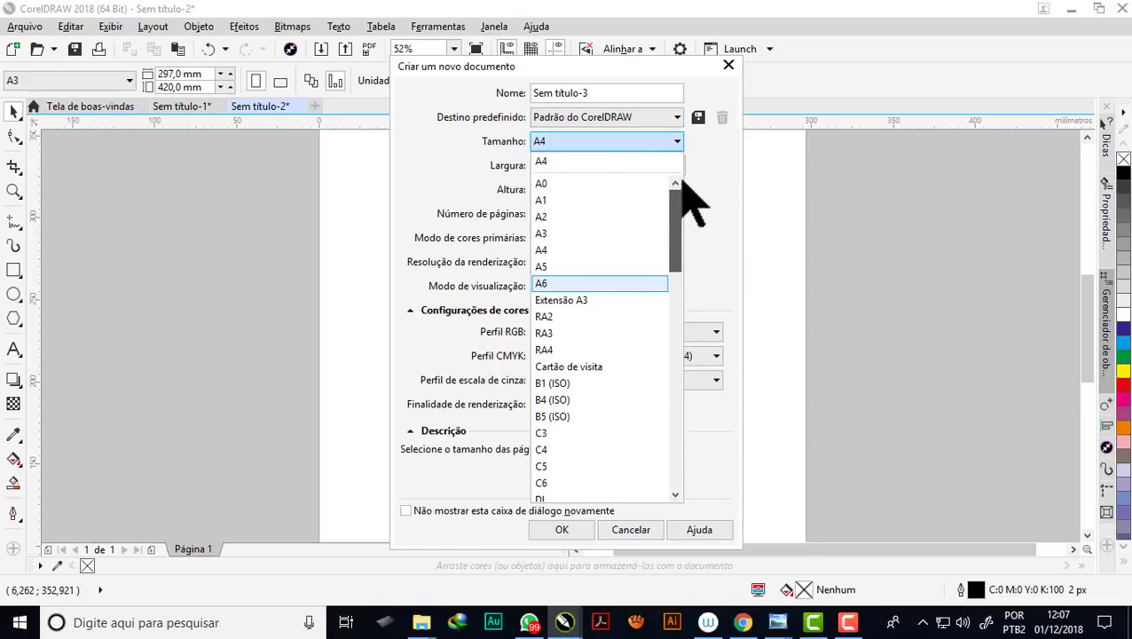
pyautogui.click(565, 234)
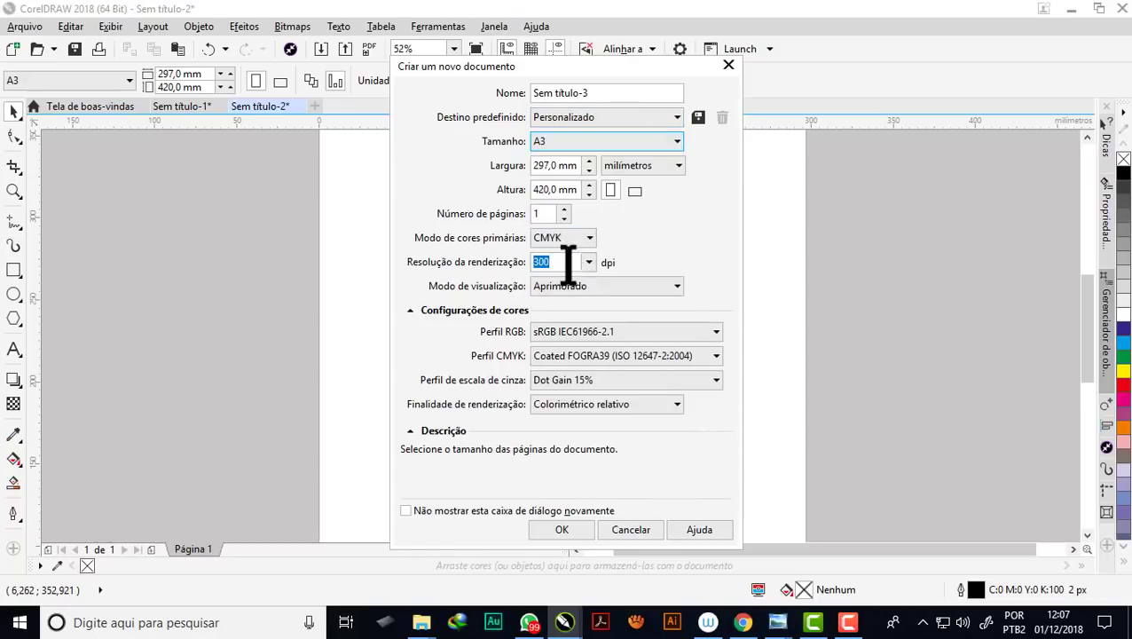
pyautogui.click(573, 532)
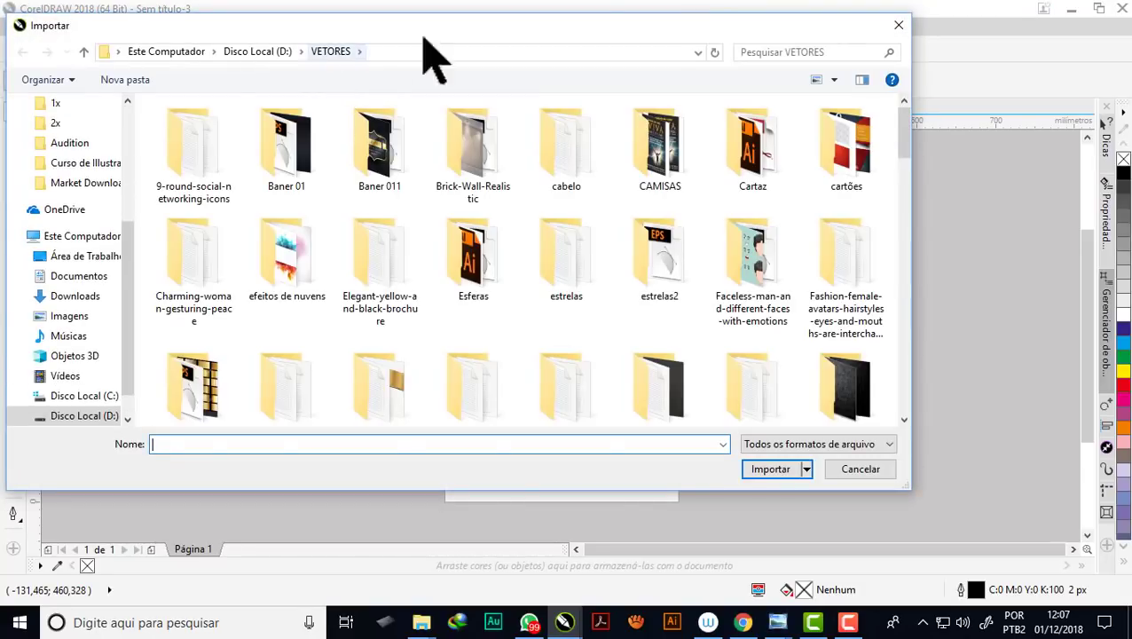
pyautogui.click(897, 27)
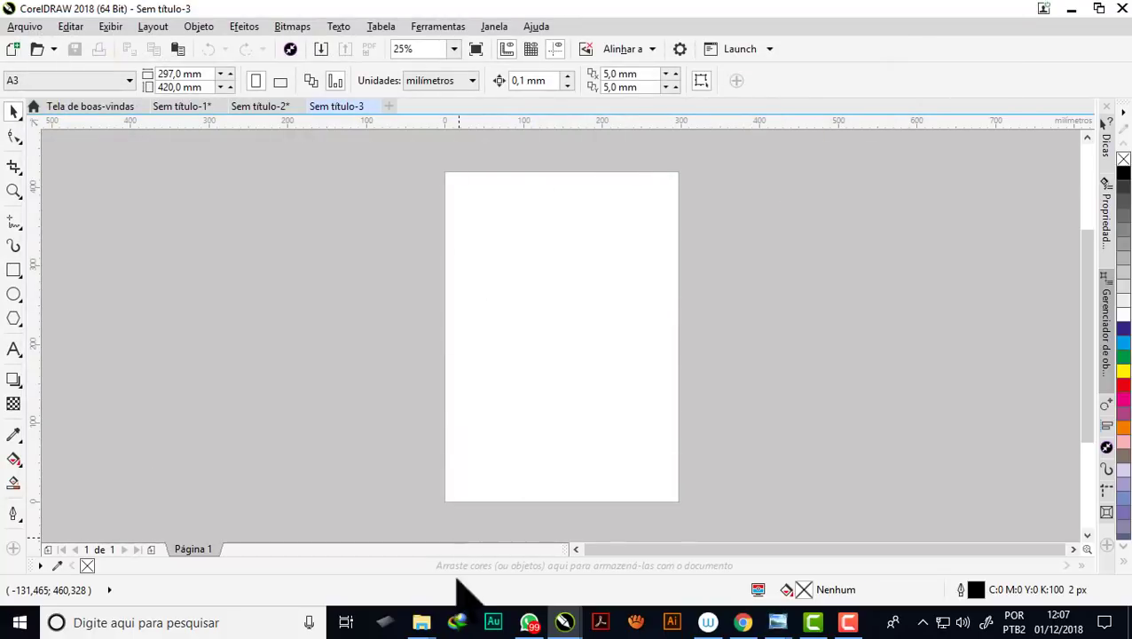
# Drag desenho-frozen-2 (3) from the Desenhos para colorir folder onto the A3 page
pyautogui.click(426, 626)
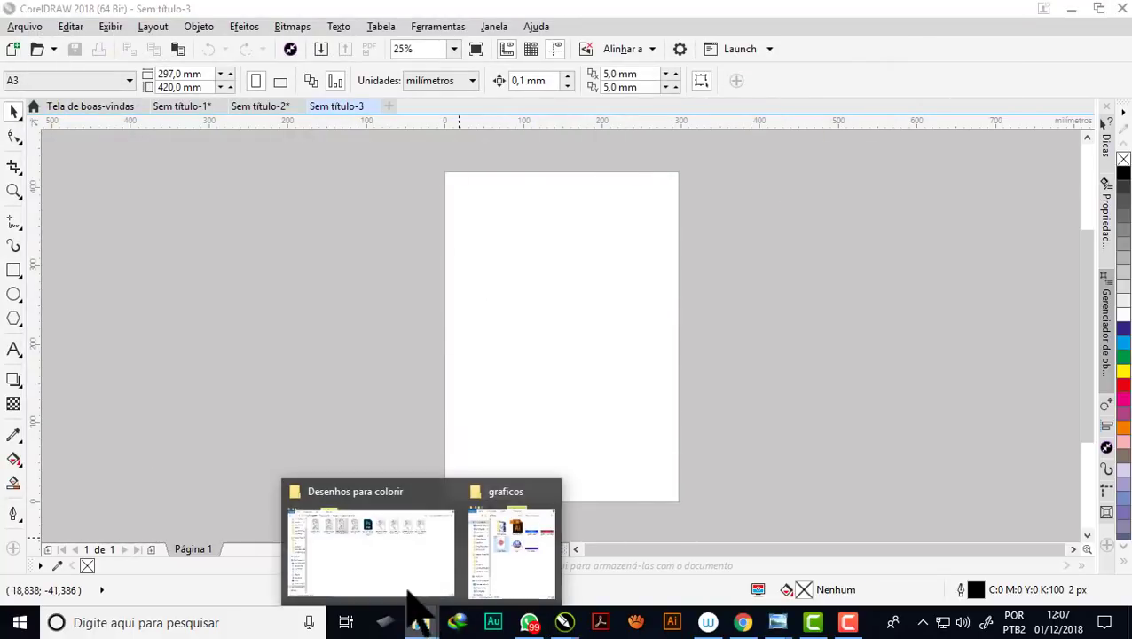
pyautogui.click(390, 568)
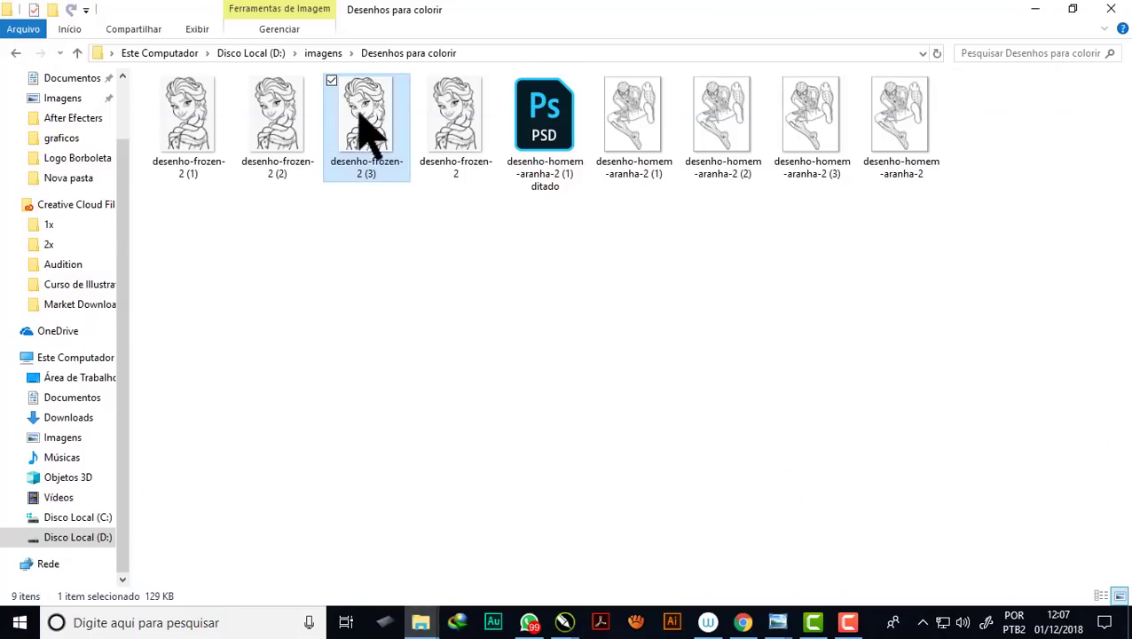
pyautogui.moveTo(390, 151)
pyautogui.mouseDown()
pyautogui.moveTo(590, 508)
pyautogui.moveTo(551, 373)
pyautogui.mouseUp()
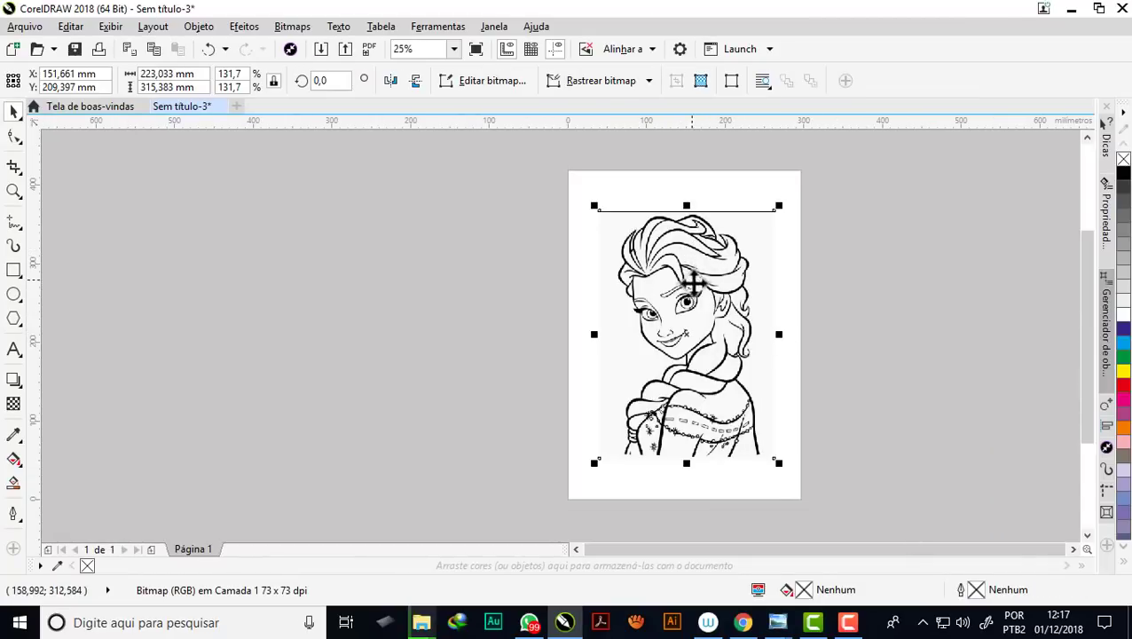
pyautogui.scroll(2, 692, 282)
pyautogui.scroll(1, 648, 224)
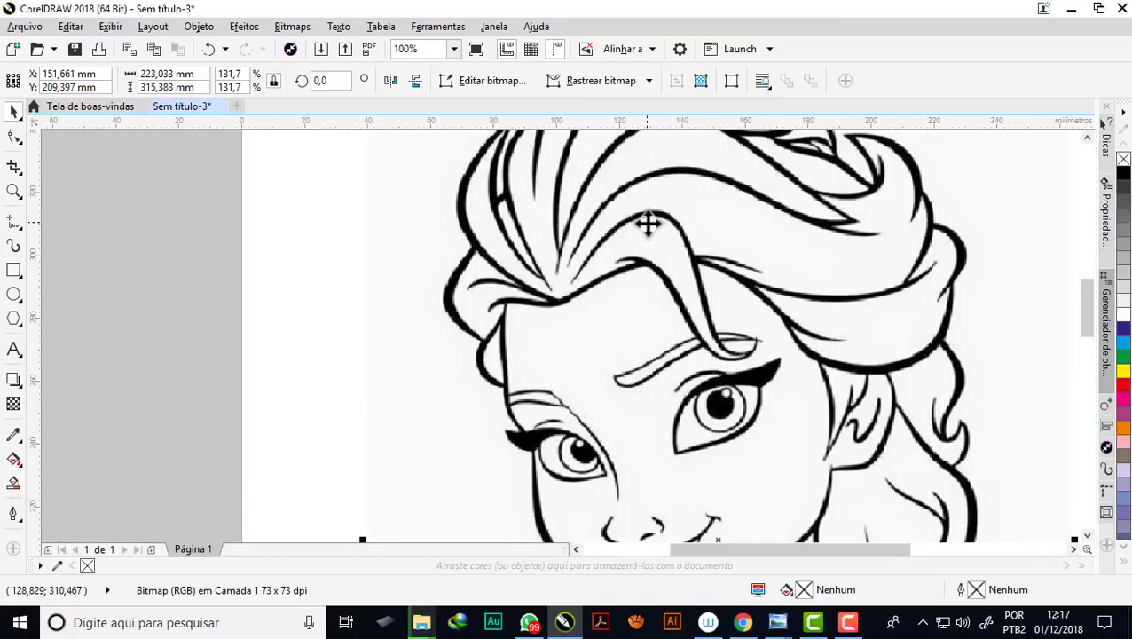
pyautogui.scroll(1, 648, 224)
pyautogui.scroll(-1, 648, 224)
pyautogui.scroll(-1, 648, 224)
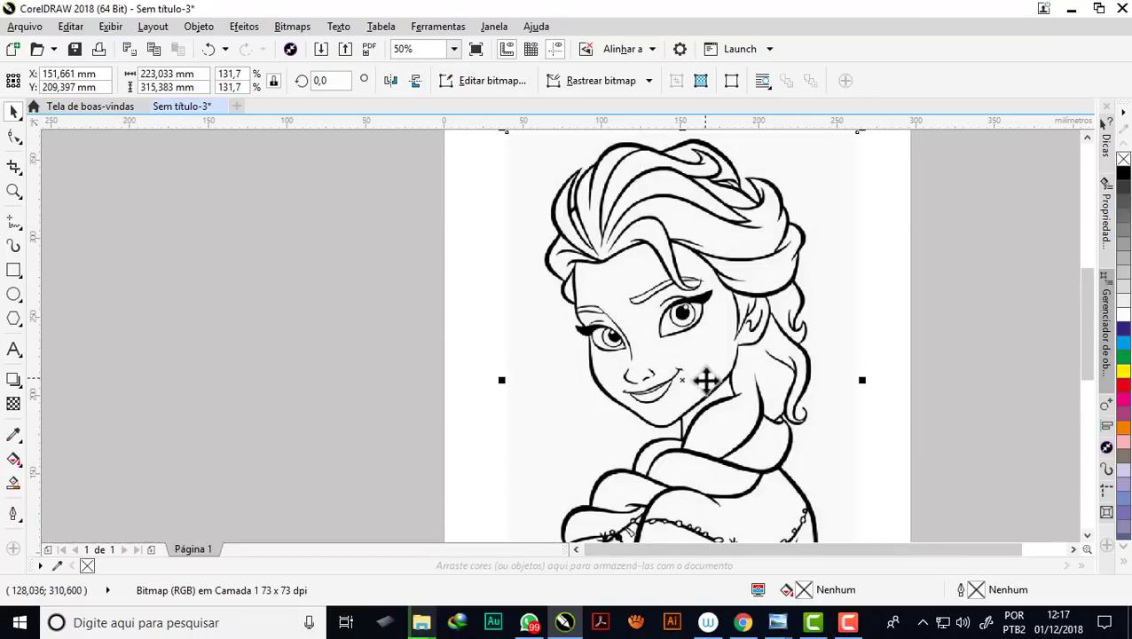
pyautogui.scroll(1, 715, 411)
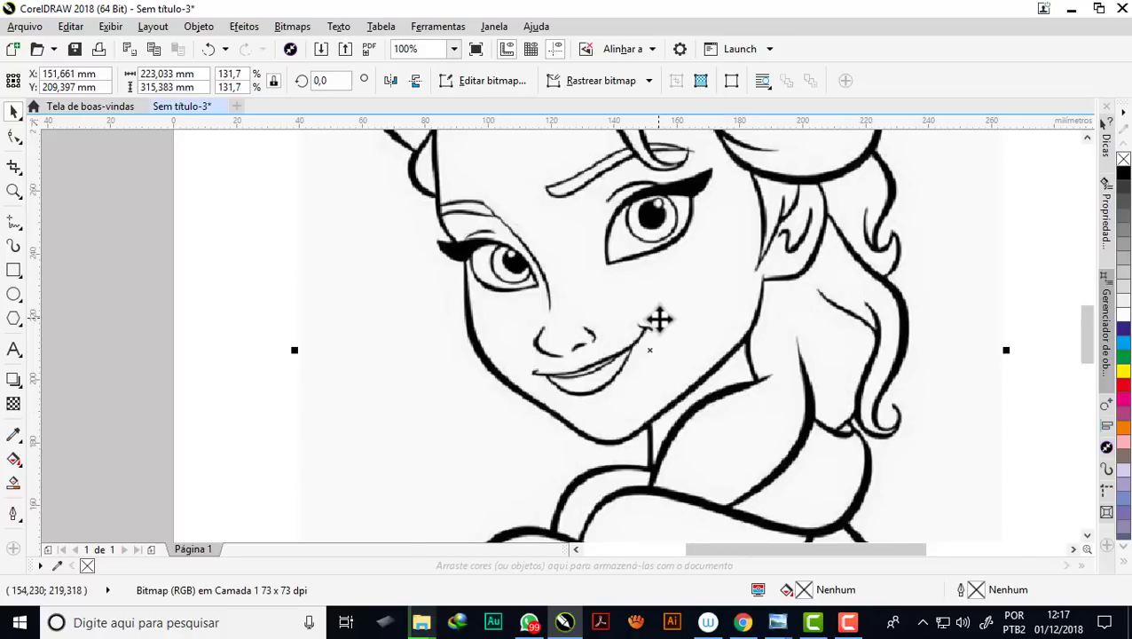
pyautogui.scroll(-1, 658, 320)
pyautogui.scroll(-1, 648, 251)
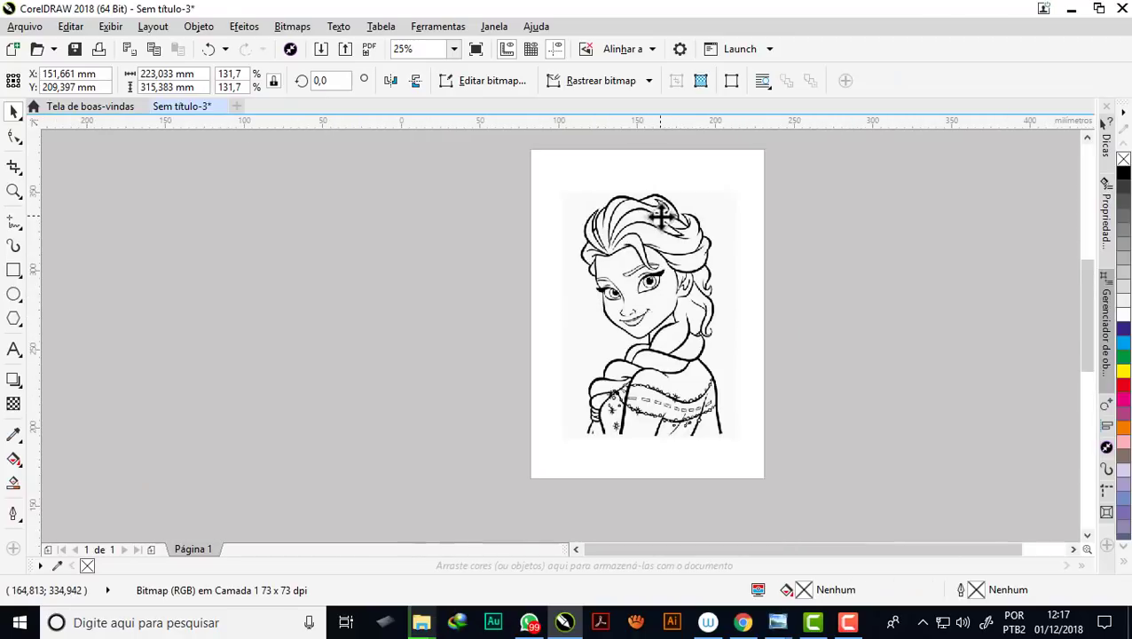
pyautogui.scroll(1, 661, 216)
pyautogui.scroll(1, 635, 264)
pyautogui.scroll(1, 635, 263)
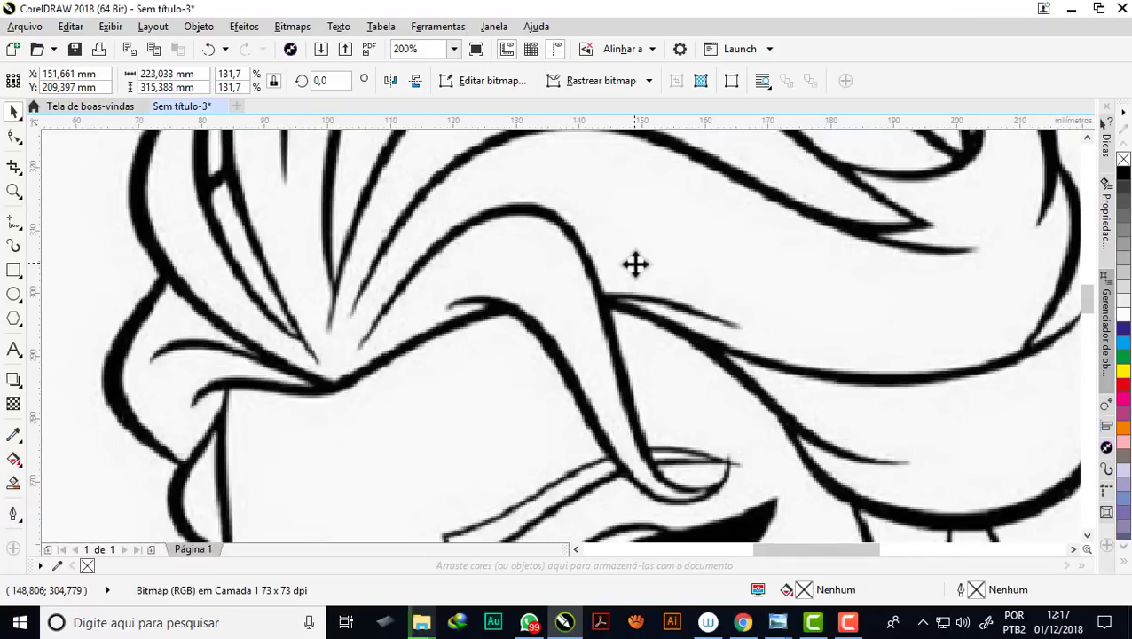
pyautogui.scroll(-1, 635, 263)
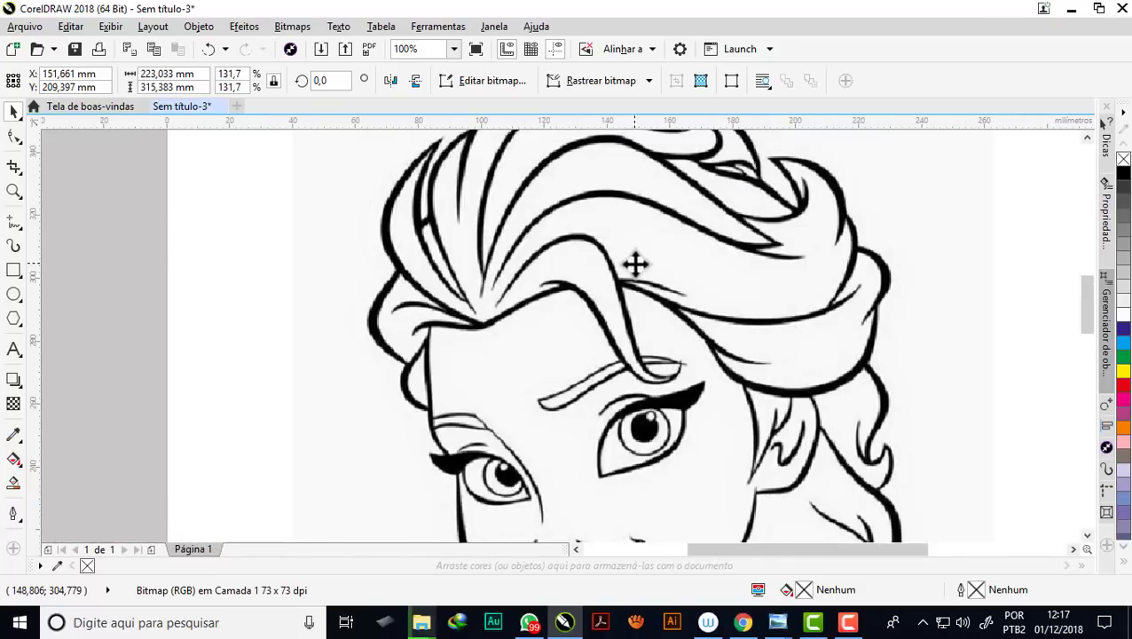
# Convert the Elsa bitmap to 1-bit Preto e branco line art at threshold 128
pyautogui.click(292, 26)
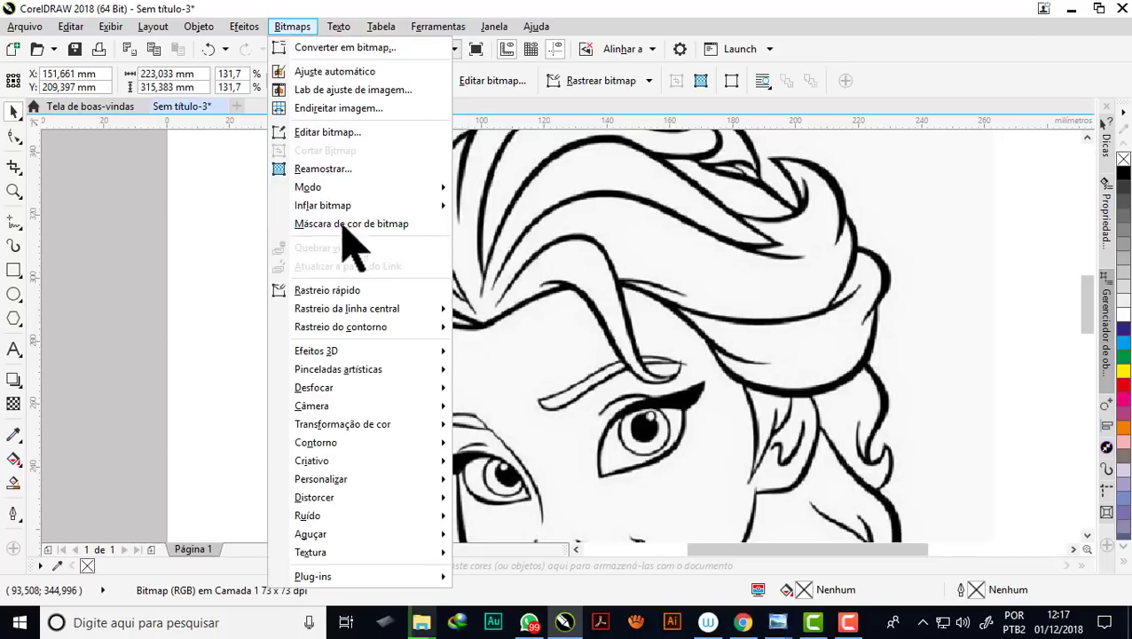
pyautogui.moveTo(355, 187)
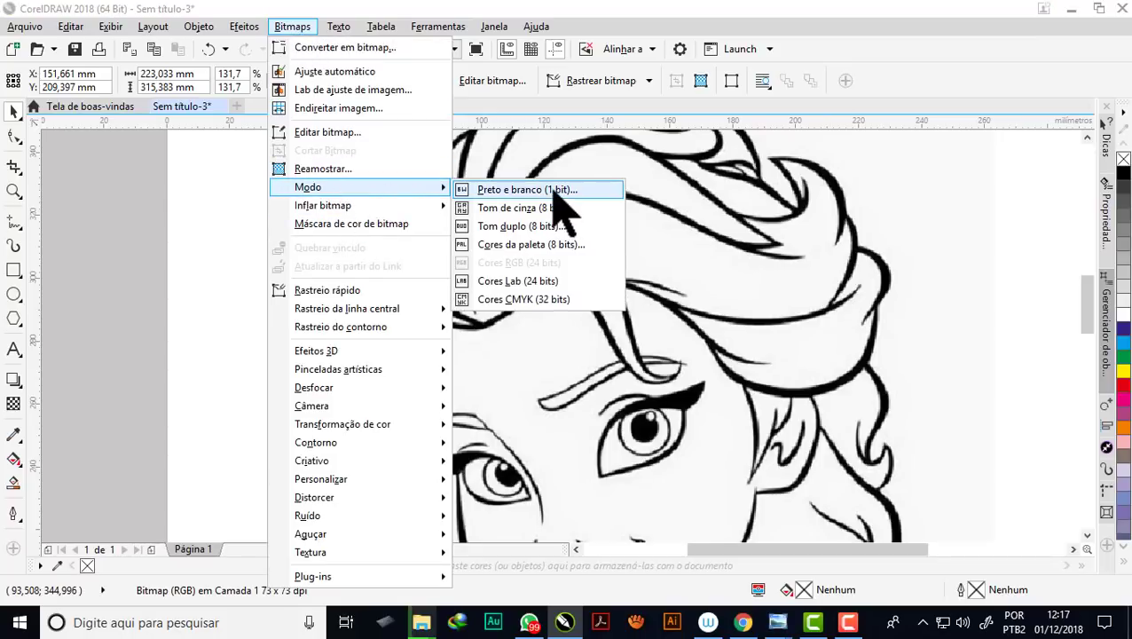
pyautogui.click(564, 205)
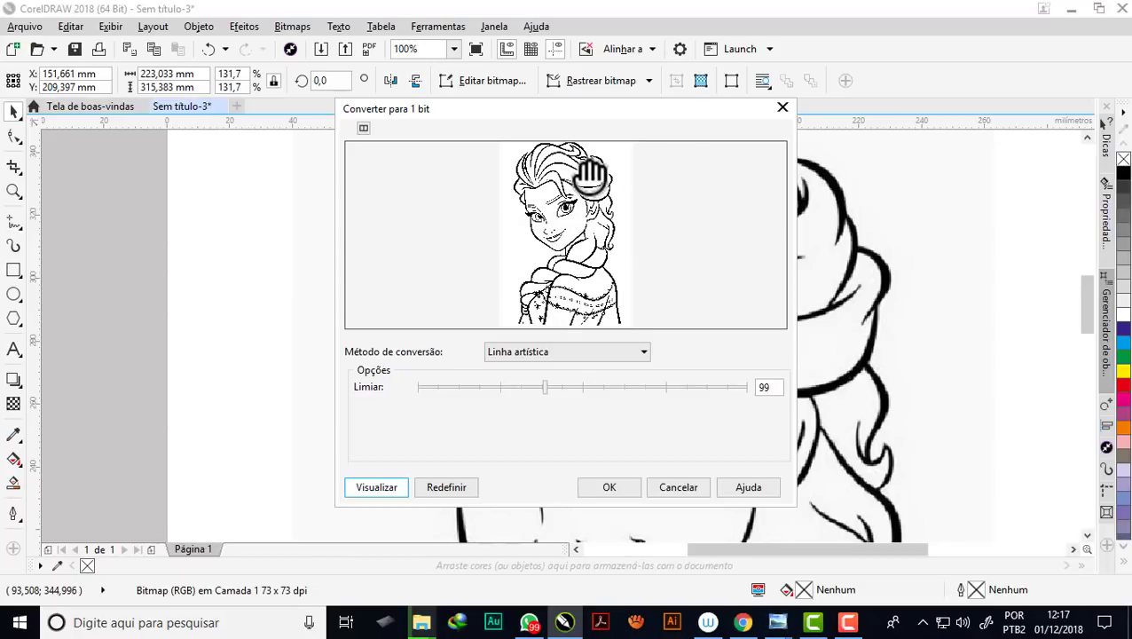
pyautogui.click(568, 169)
pyautogui.moveTo(589, 172); pyautogui.dragTo(591, 291)
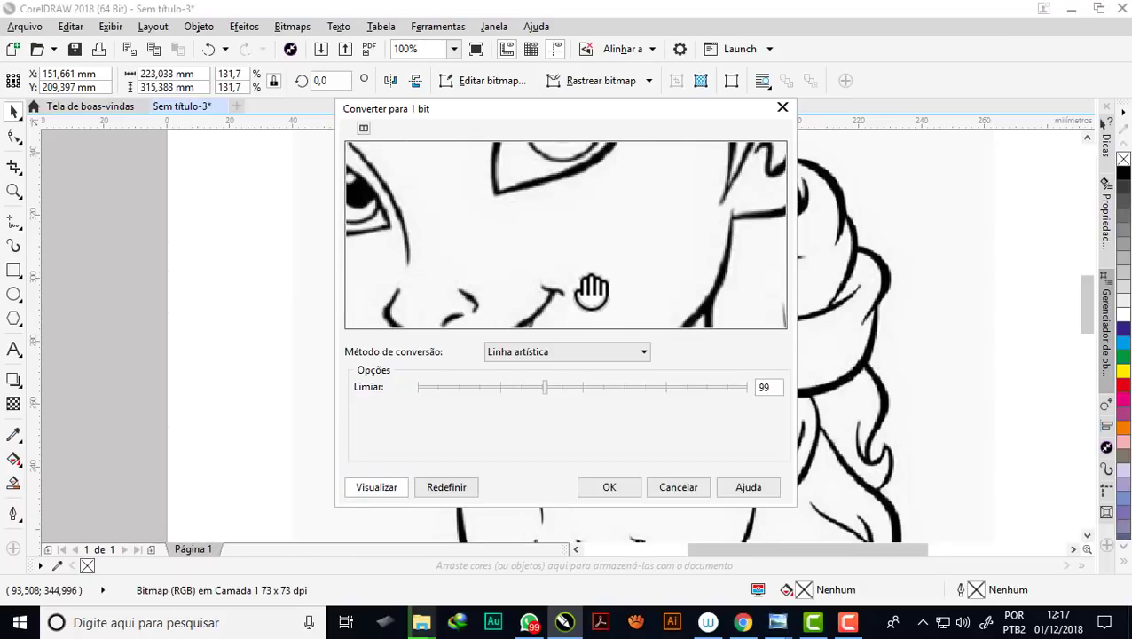
pyautogui.moveTo(587, 202)
pyautogui.mouseDown()
pyautogui.moveTo(596, 296)
pyautogui.moveTo(606, 216)
pyautogui.moveTo(596, 303)
pyautogui.mouseUp()
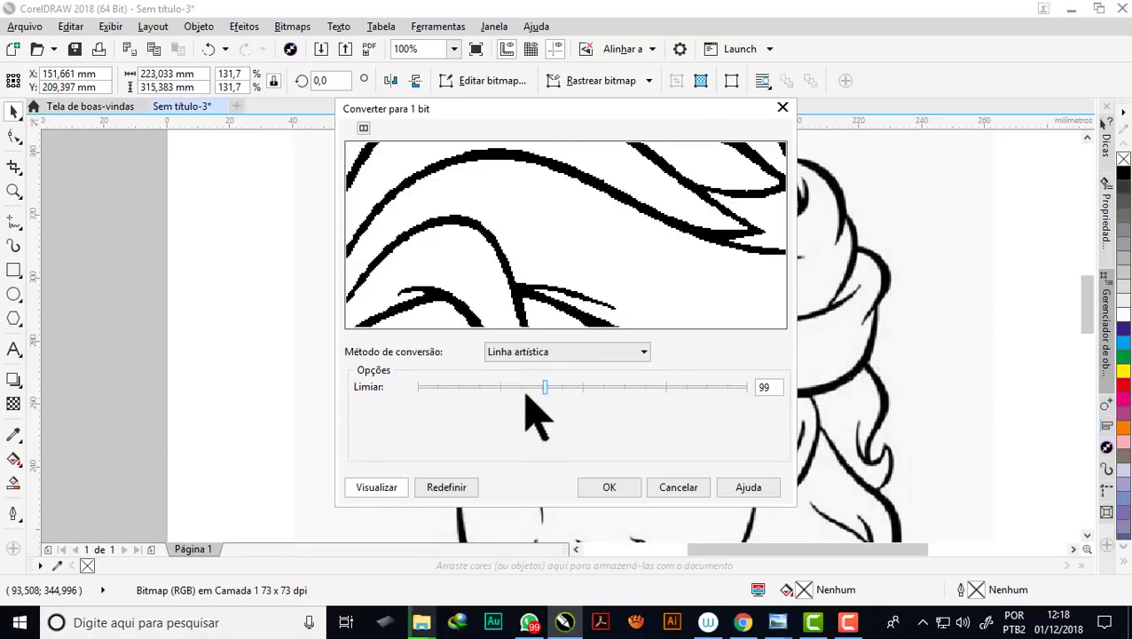
pyautogui.moveTo(590, 236)
pyautogui.mouseDown()
pyautogui.moveTo(587, 255)
pyautogui.moveTo(568, 184)
pyautogui.mouseUp()
pyautogui.click(568, 184)
pyautogui.moveTo(557, 202)
pyautogui.mouseDown()
pyautogui.moveTo(584, 237)
pyautogui.moveTo(552, 214)
pyautogui.mouseUp()
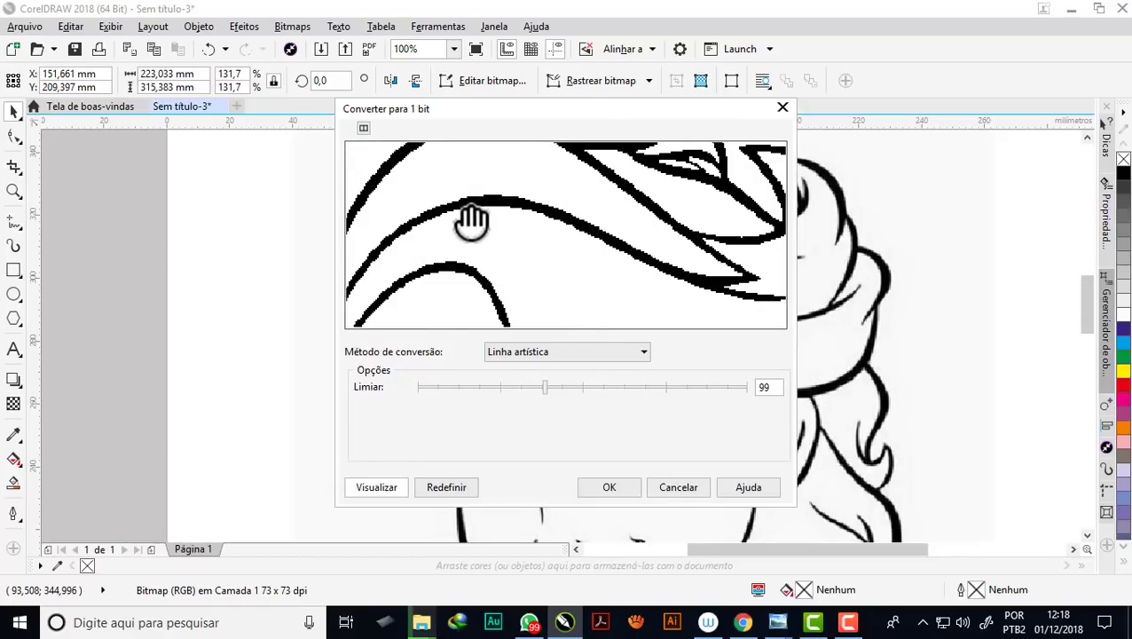
pyautogui.moveTo(545, 388)
pyautogui.mouseDown()
pyautogui.moveTo(591, 391)
pyautogui.moveTo(498, 392)
pyautogui.moveTo(583, 390)
pyautogui.mouseUp()
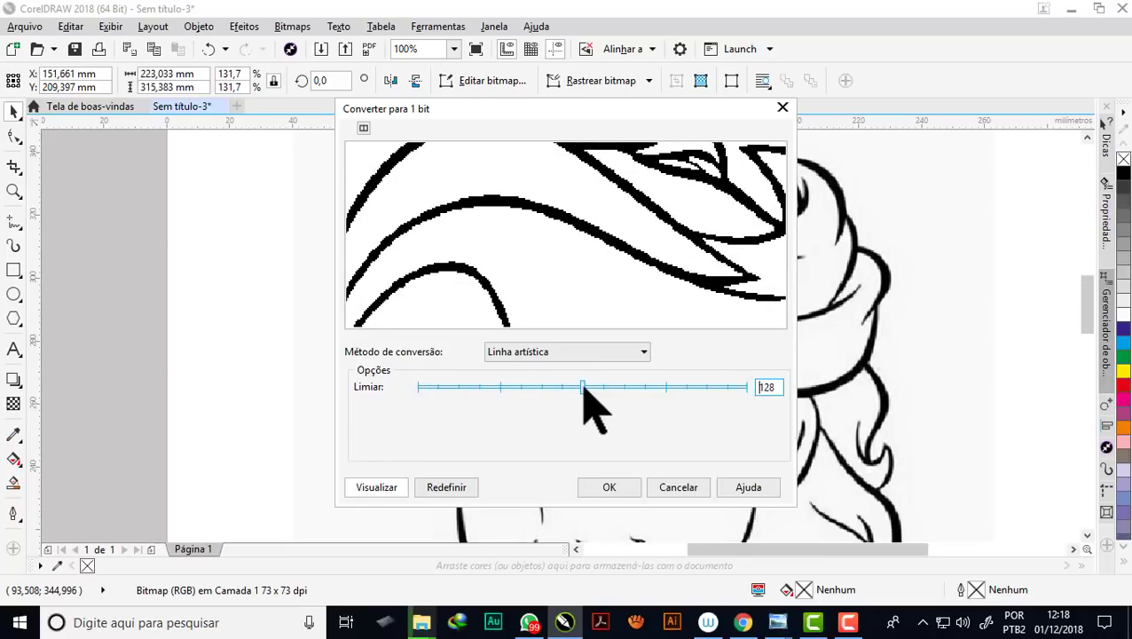
pyautogui.click(626, 489)
# Trace the bitmap with Linha artística outline tracing and Remover fundo, producing 101 objects
pyautogui.scroll(-2, 619, 322)
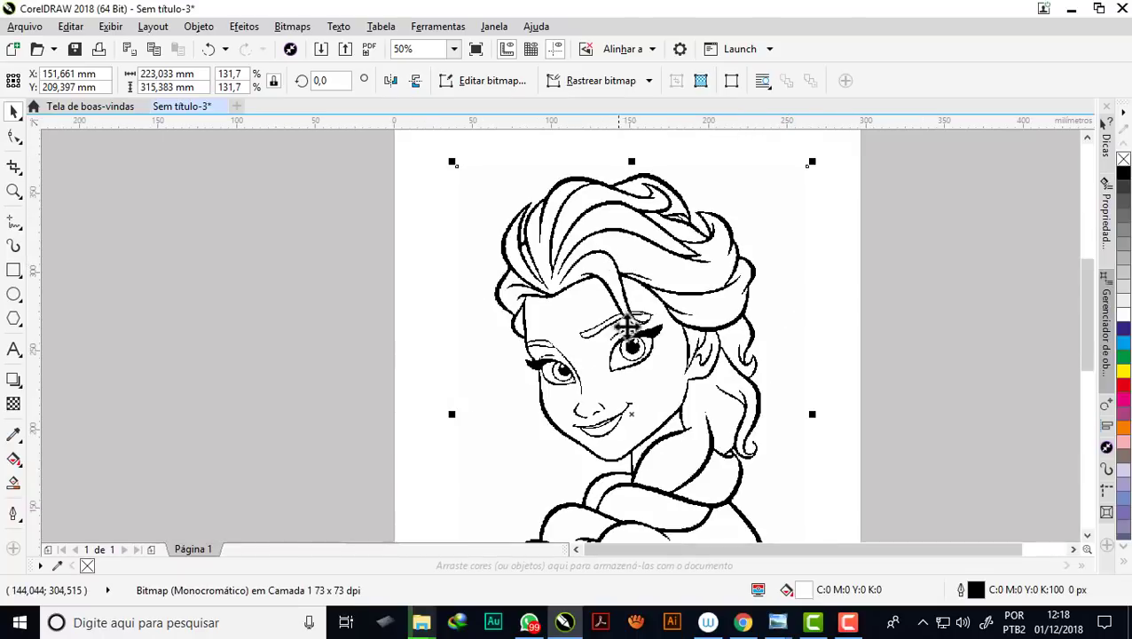
pyautogui.scroll(2, 644, 353)
pyautogui.scroll(2, 606, 304)
pyautogui.scroll(-6, 606, 304)
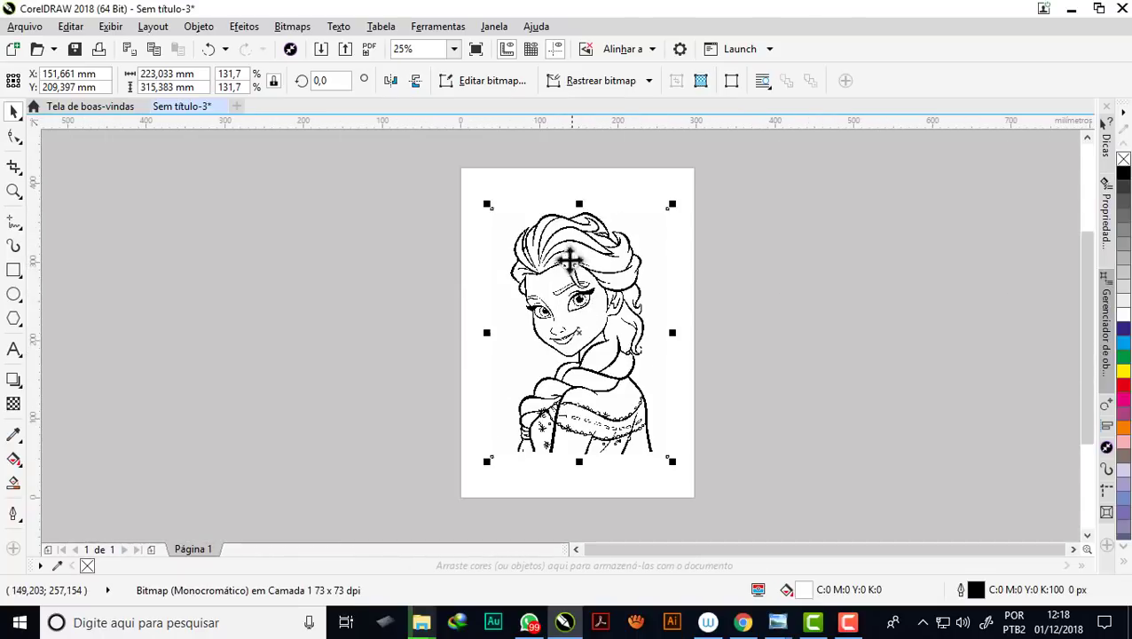
pyautogui.click(650, 80)
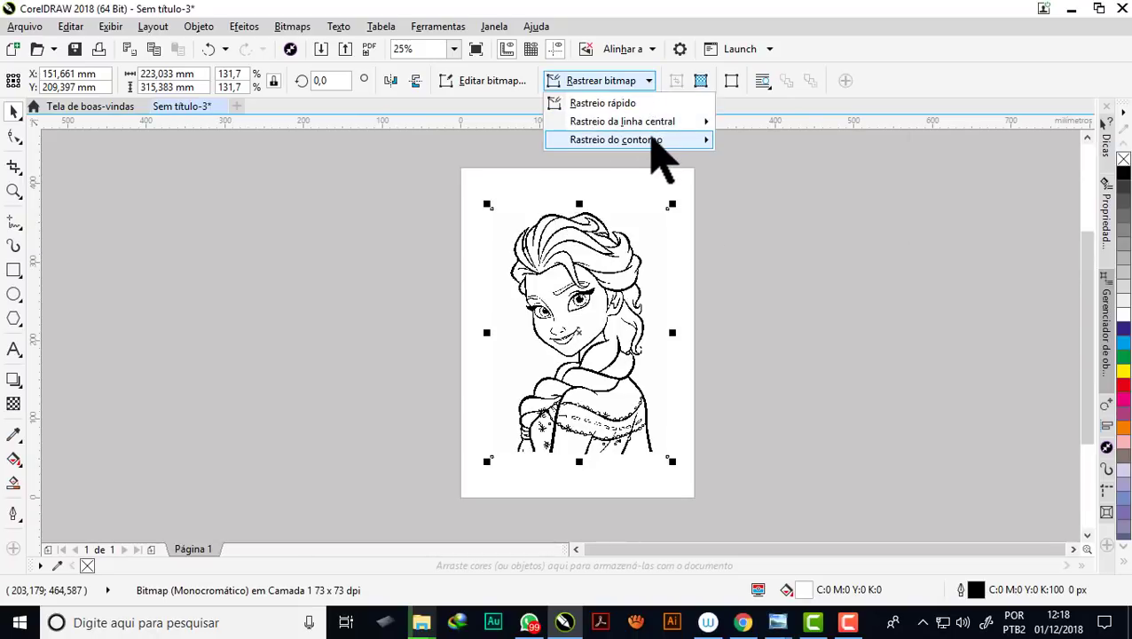
pyautogui.moveTo(615, 139)
pyautogui.click(768, 151)
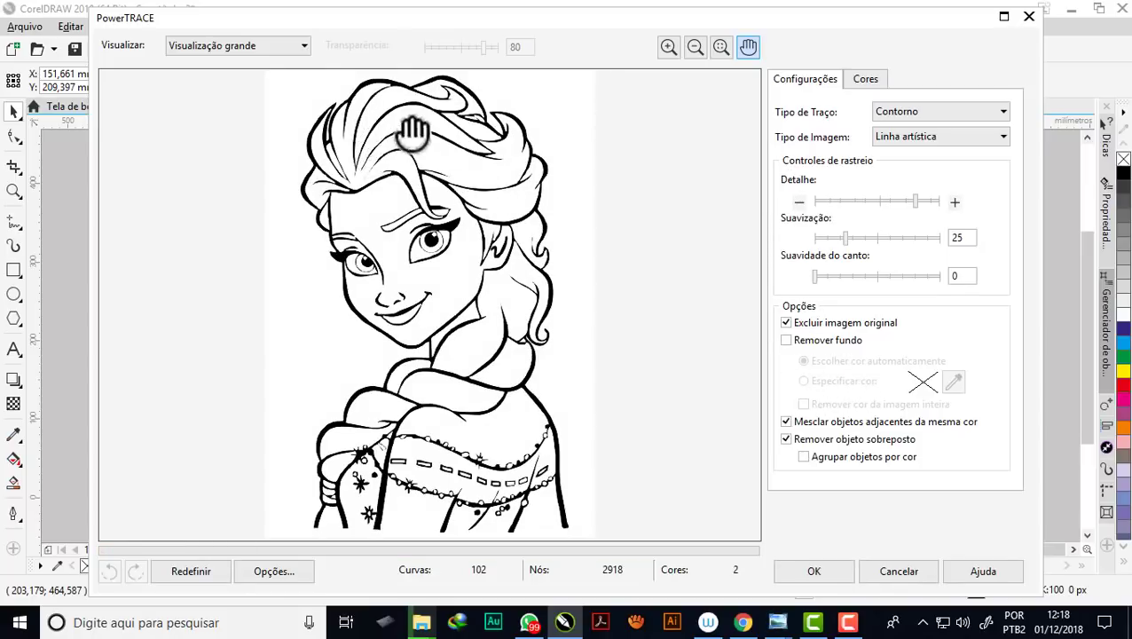
pyautogui.click(786, 341)
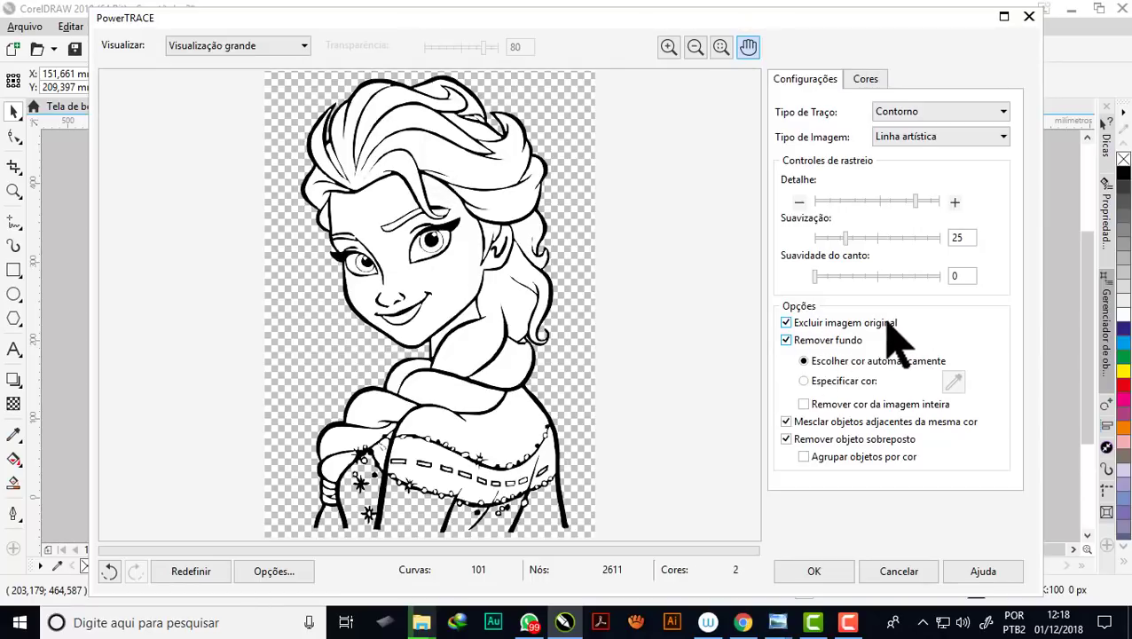
pyautogui.click(815, 570)
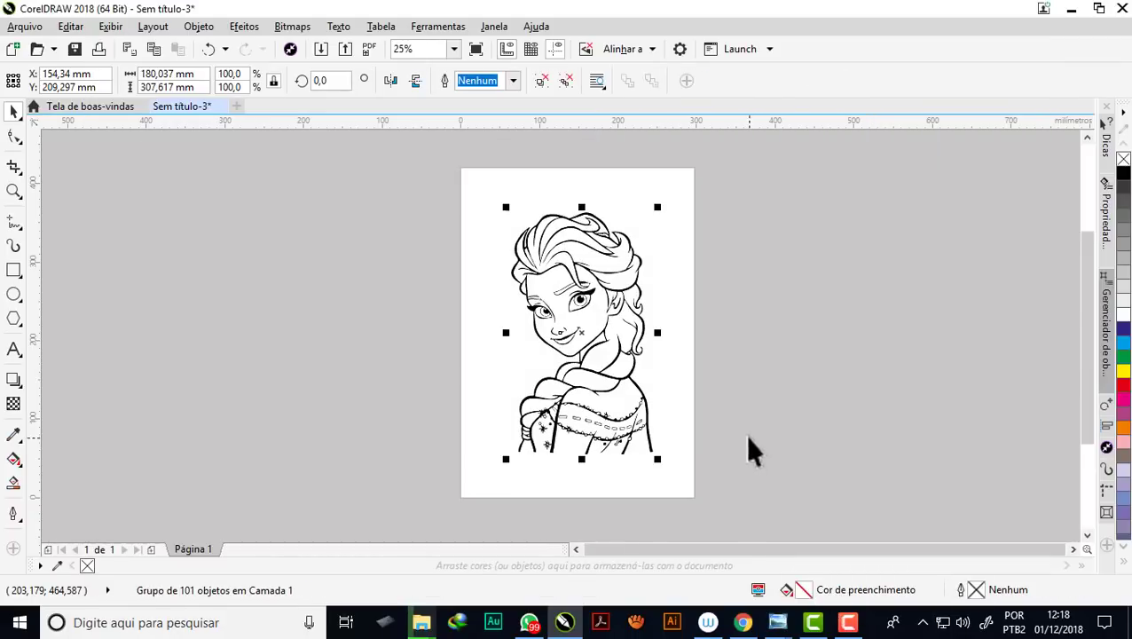
# Add a page-sized rectangle behind the traced drawing and fill it orange
pyautogui.click(747, 435)
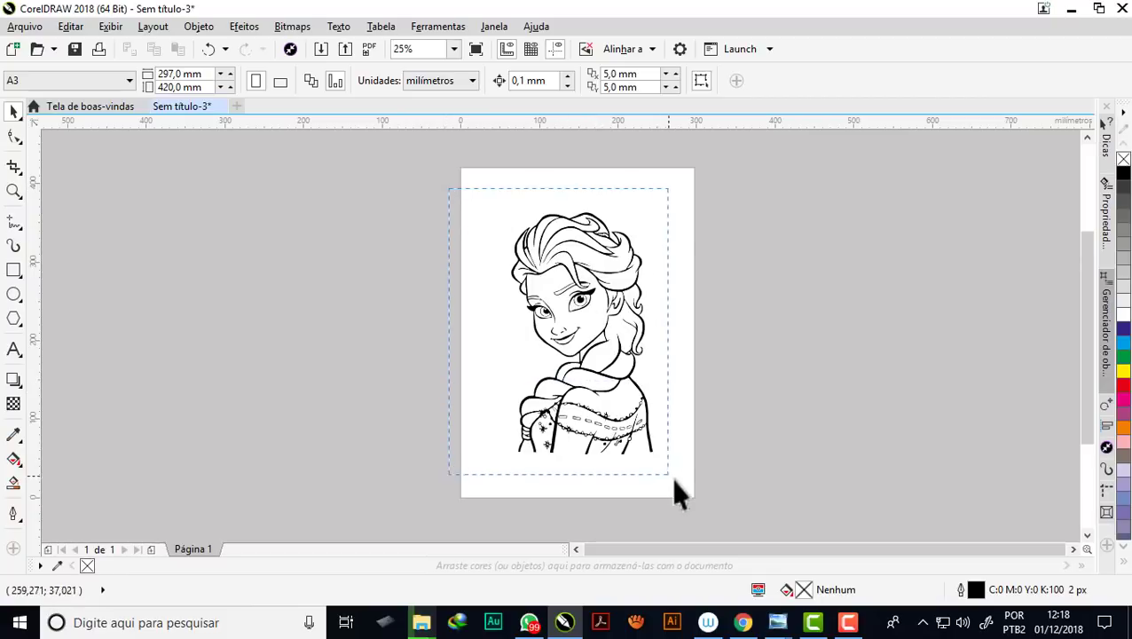
pyautogui.moveTo(681, 483); pyautogui.dragTo(682, 483)
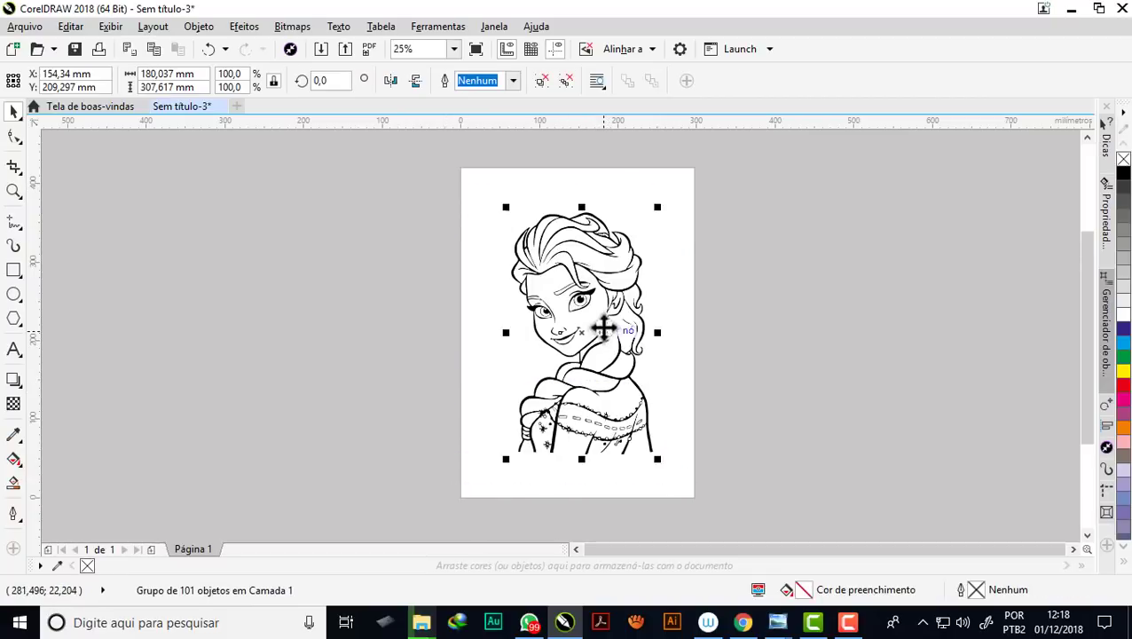
pyautogui.doubleClick(14, 272)
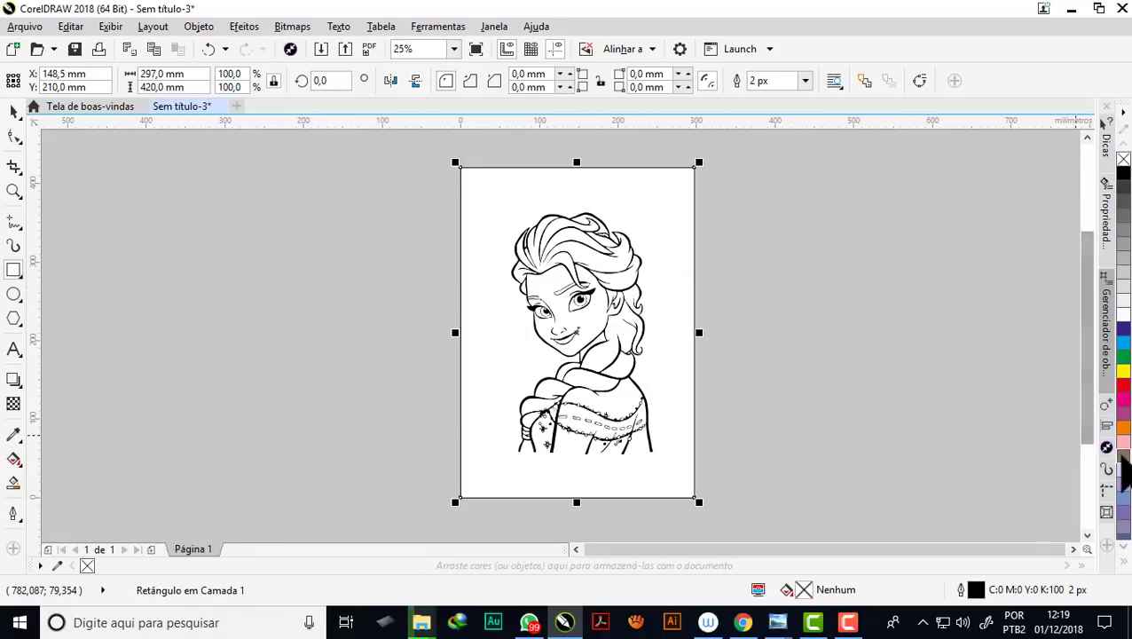
pyautogui.click(1124, 479)
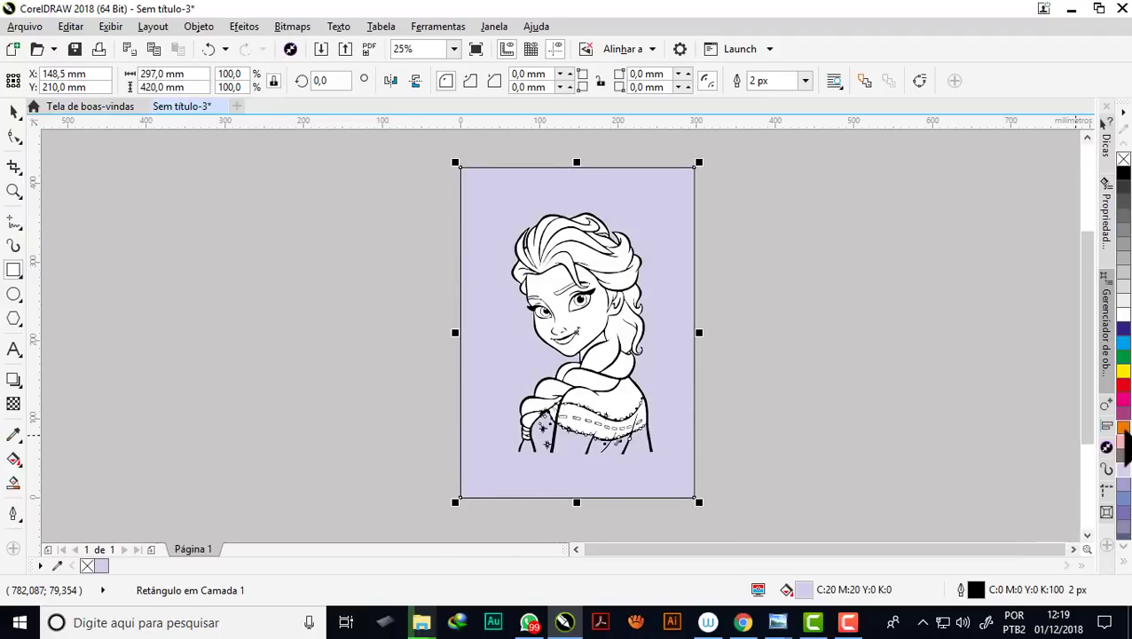
pyautogui.click(1125, 437)
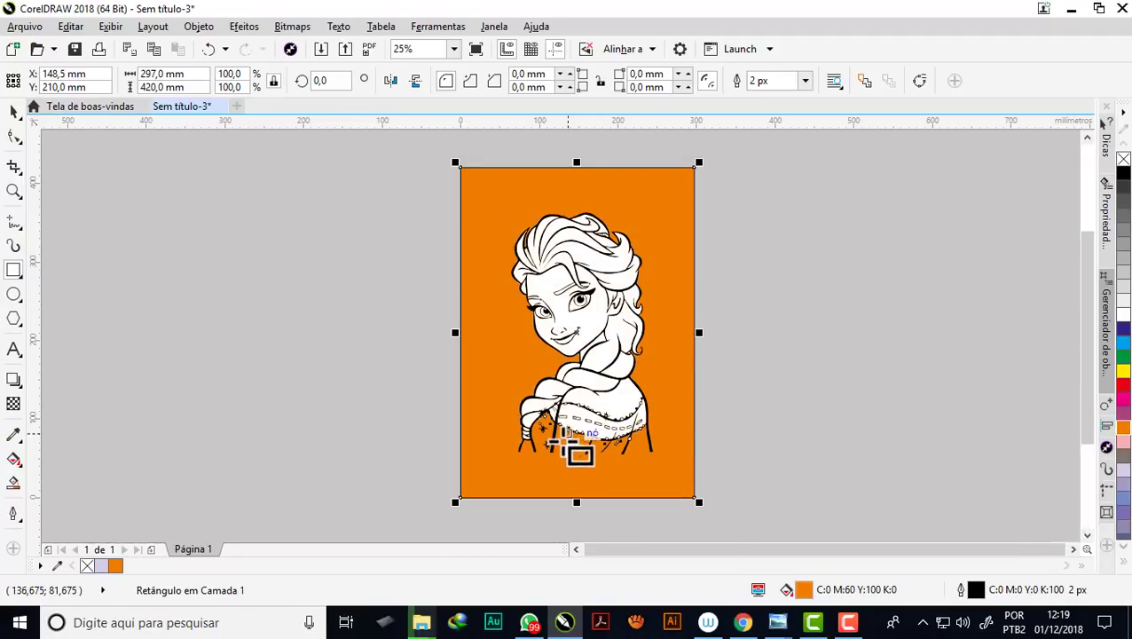
pyautogui.scroll(1, 554, 444)
pyautogui.scroll(1, 552, 441)
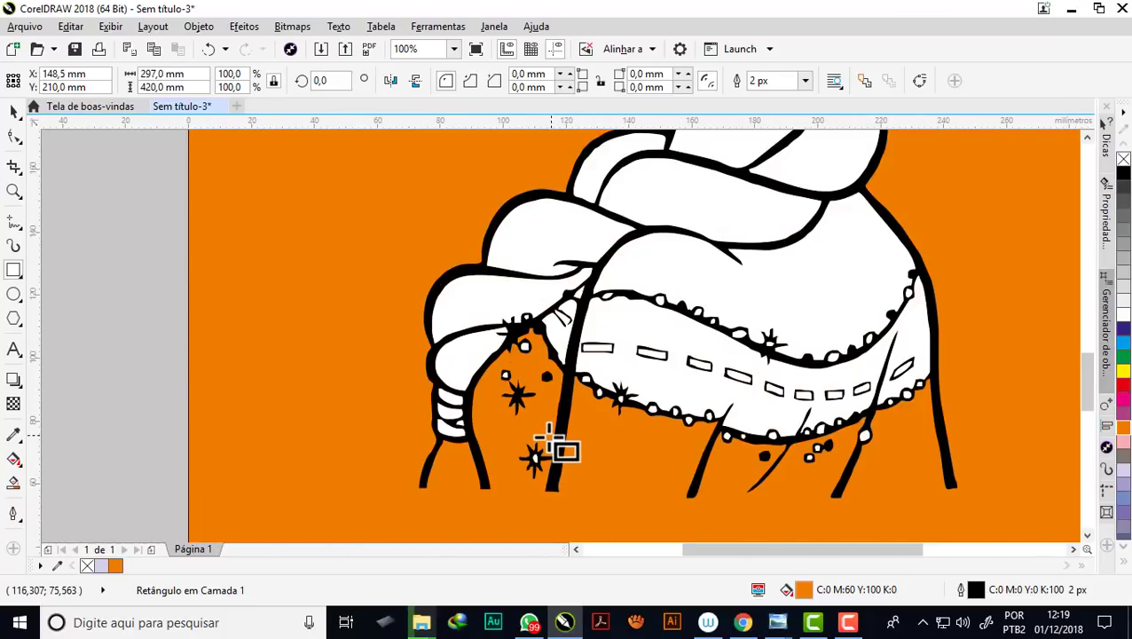
pyautogui.scroll(-1, 552, 440)
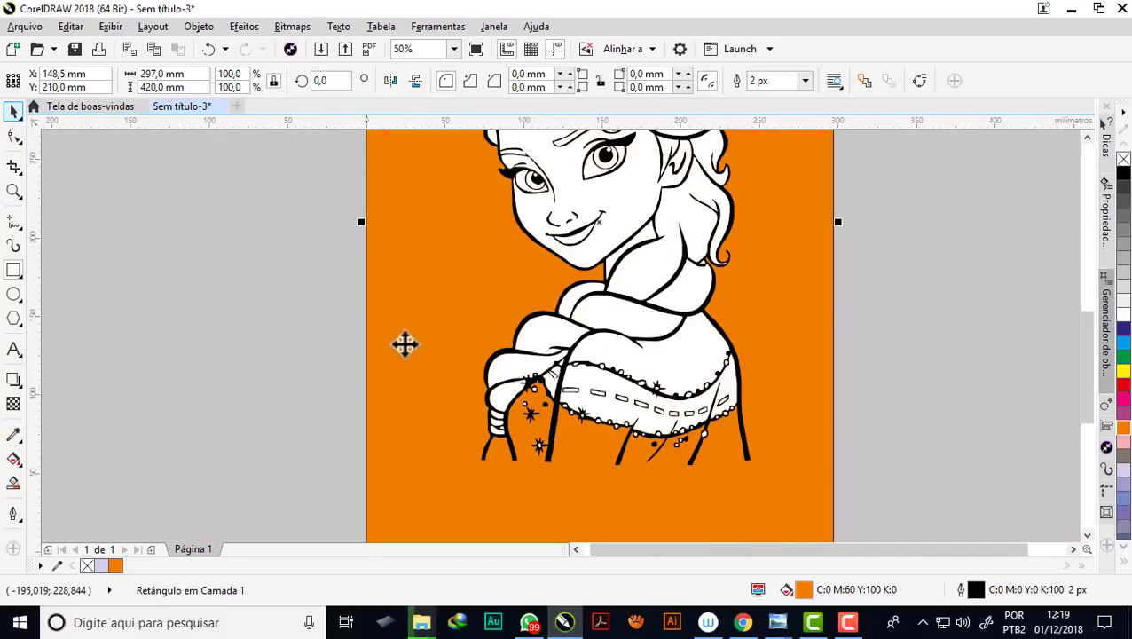
# Lock the orange background rectangle in place and reselect the traced Elsa group
pyautogui.rightClick(428, 357)
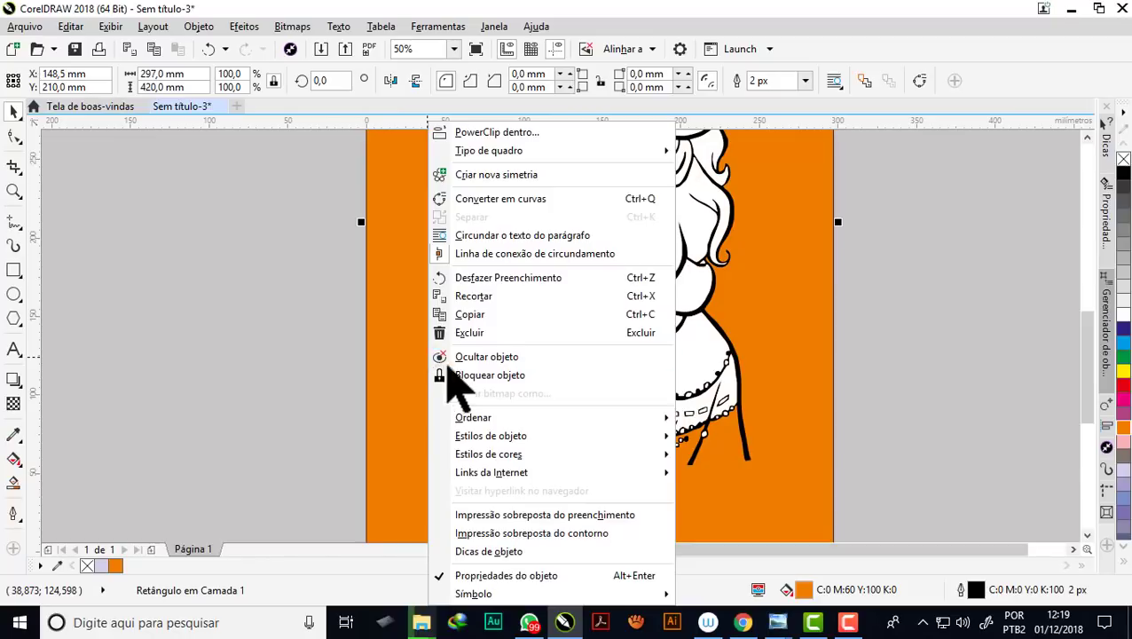
pyautogui.click(461, 376)
pyautogui.press('Escape')
pyautogui.scroll(-1, 581, 403)
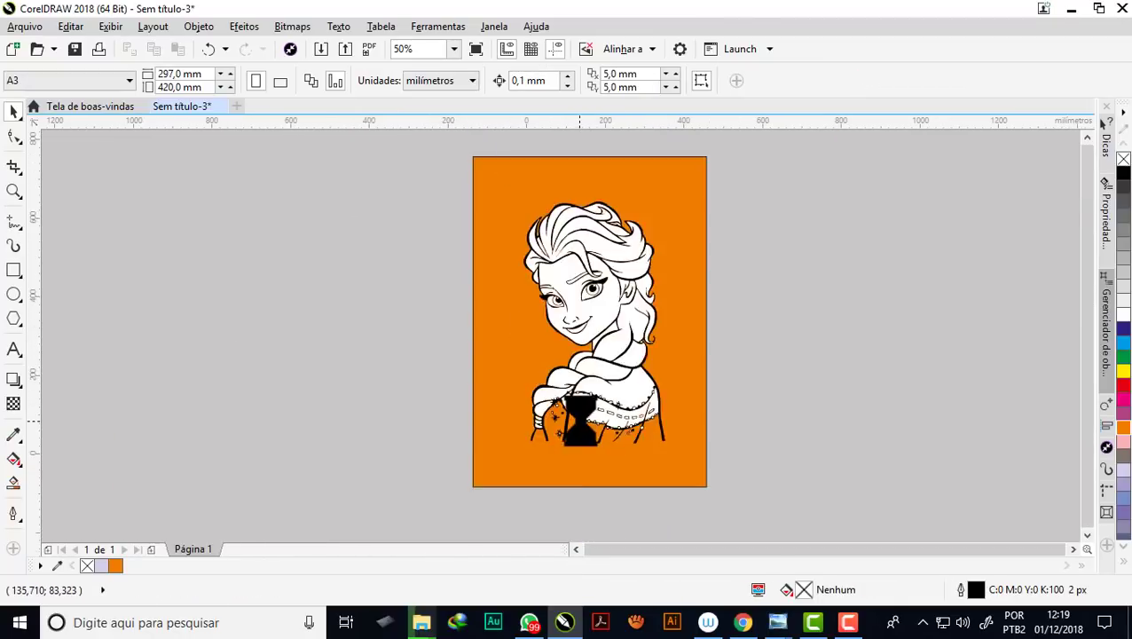
pyautogui.scroll(-1, 581, 367)
pyautogui.scroll(2, 586, 364)
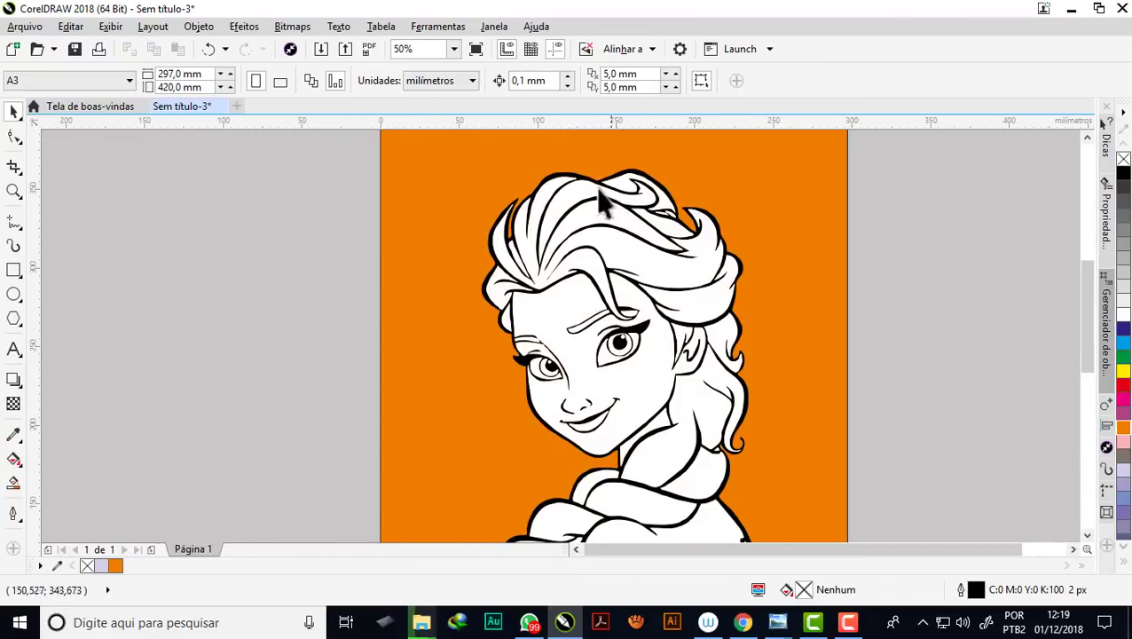
pyautogui.scroll(2, 602, 204)
pyautogui.scroll(1, 656, 355)
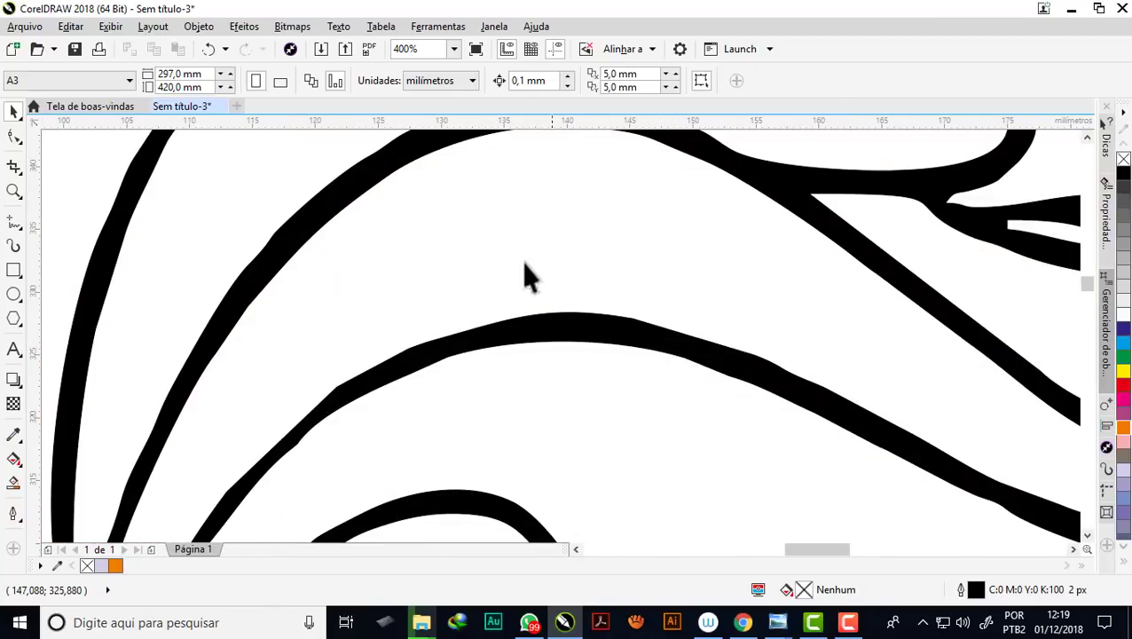
pyautogui.scroll(-1, 519, 271)
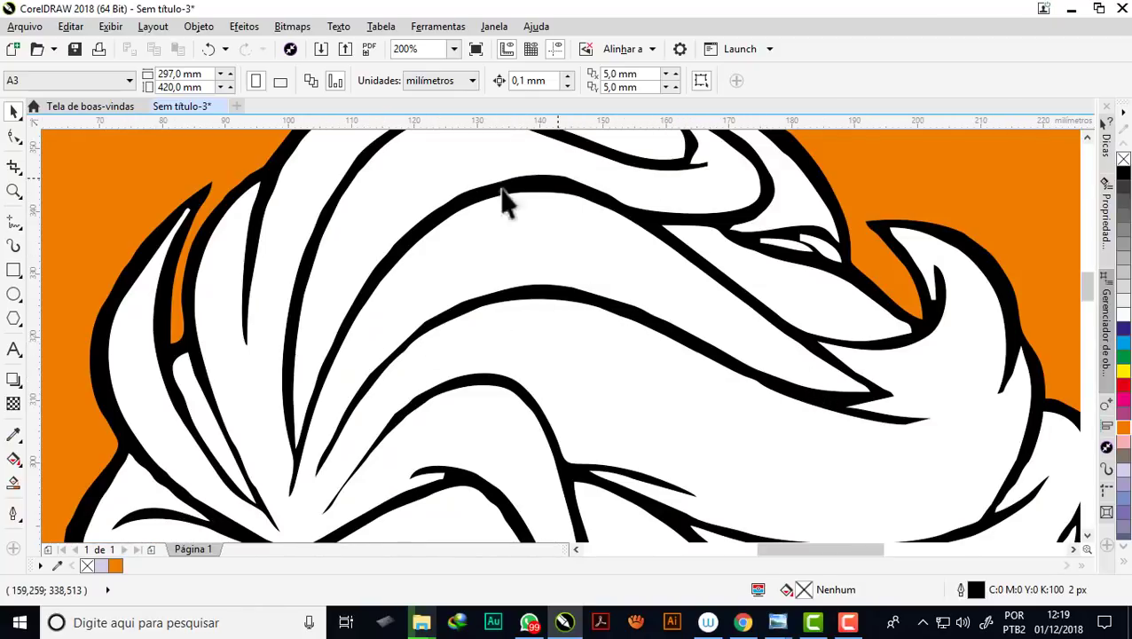
pyautogui.scroll(-2, 525, 236)
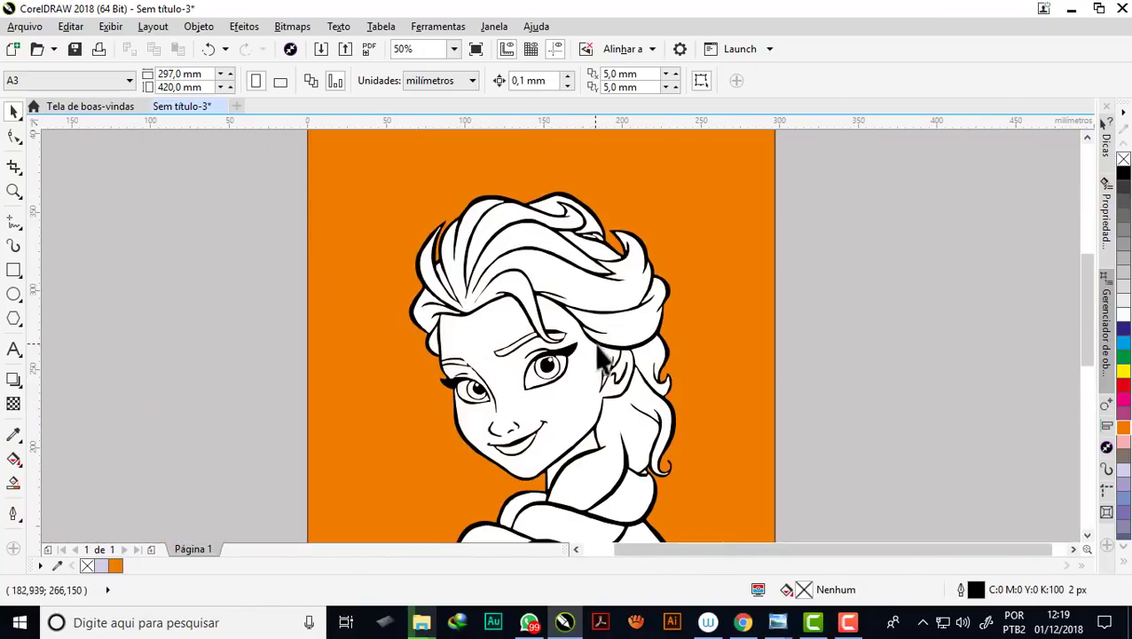
pyautogui.scroll(2, 607, 346)
pyautogui.scroll(-1, 621, 324)
pyautogui.scroll(-1, 603, 315)
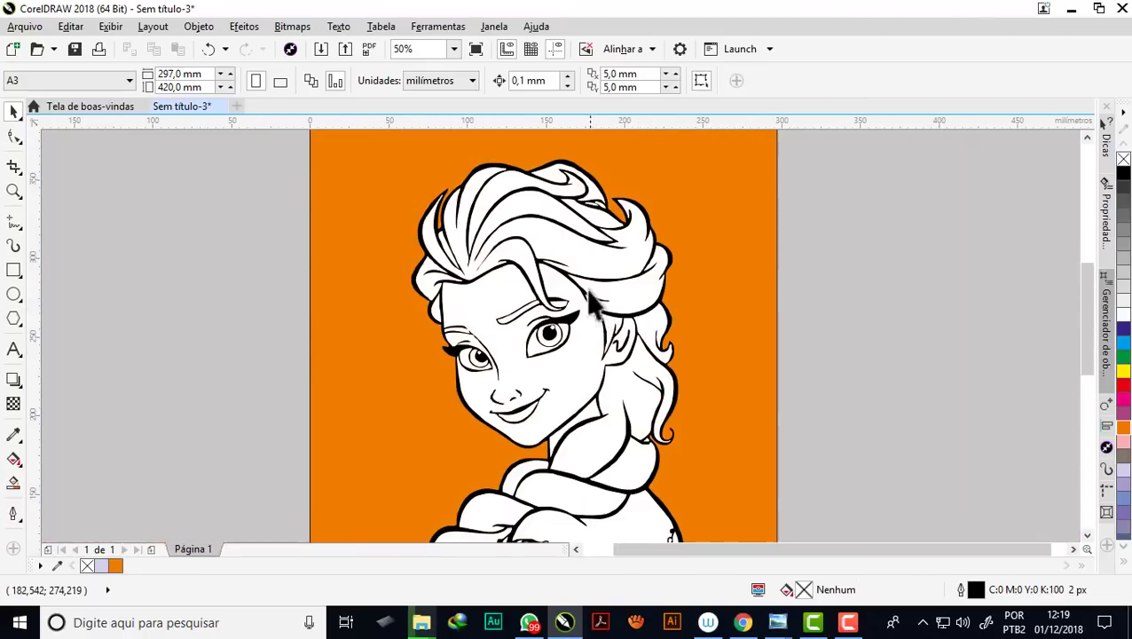
pyautogui.scroll(-1, 593, 302)
pyautogui.scroll(1, 585, 439)
pyautogui.scroll(1, 585, 439)
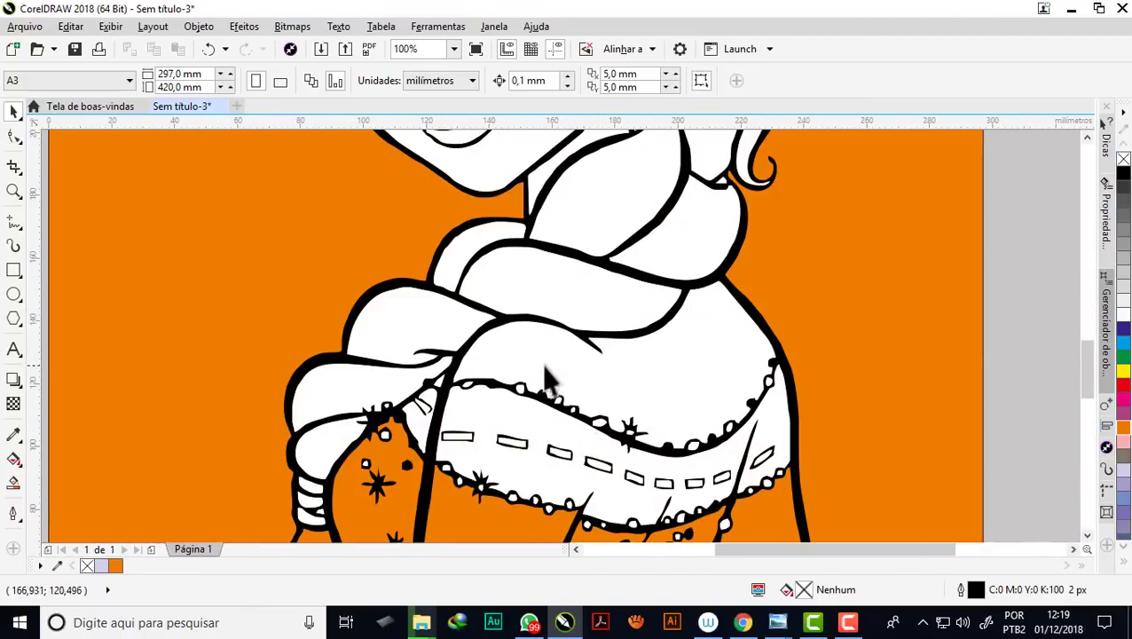
pyautogui.scroll(-1, 550, 399)
pyautogui.scroll(1, 532, 394)
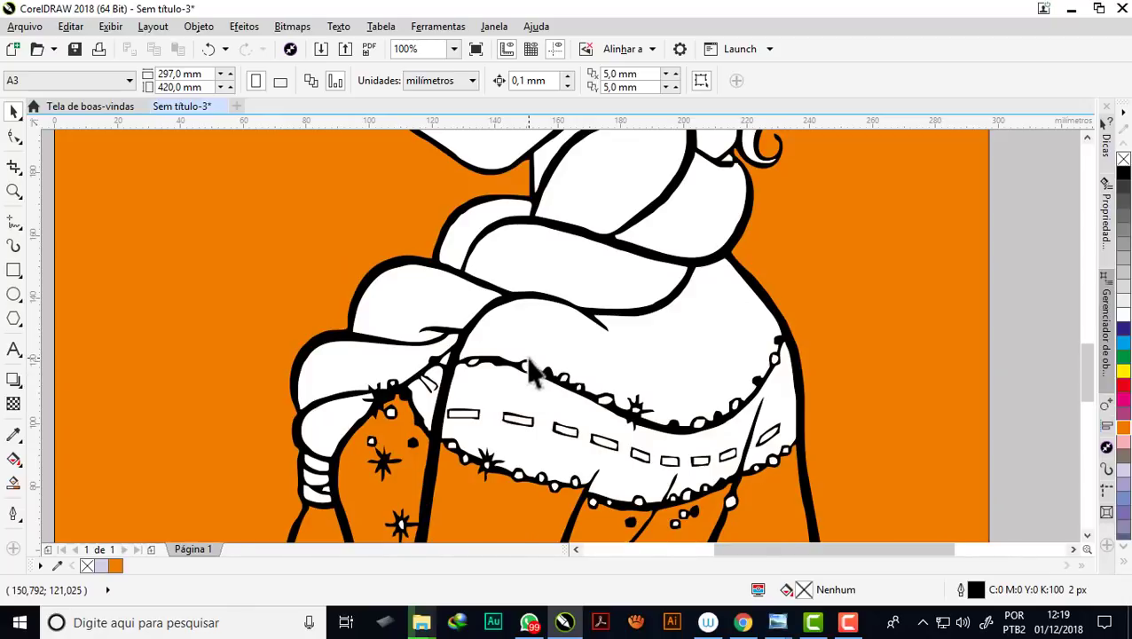
pyautogui.scroll(1, 531, 355)
pyautogui.click(528, 323)
# Ungroup the traced Elsa completely and delete the white belt shape on the dress
pyautogui.scroll(-1, 486, 310)
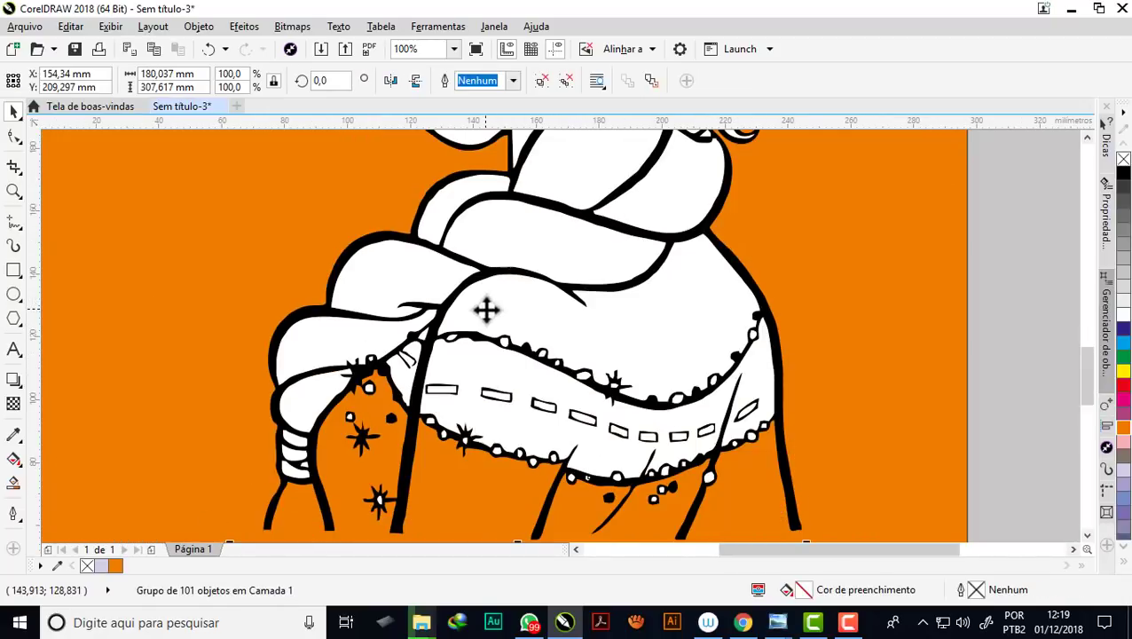
pyautogui.rightClick(485, 309)
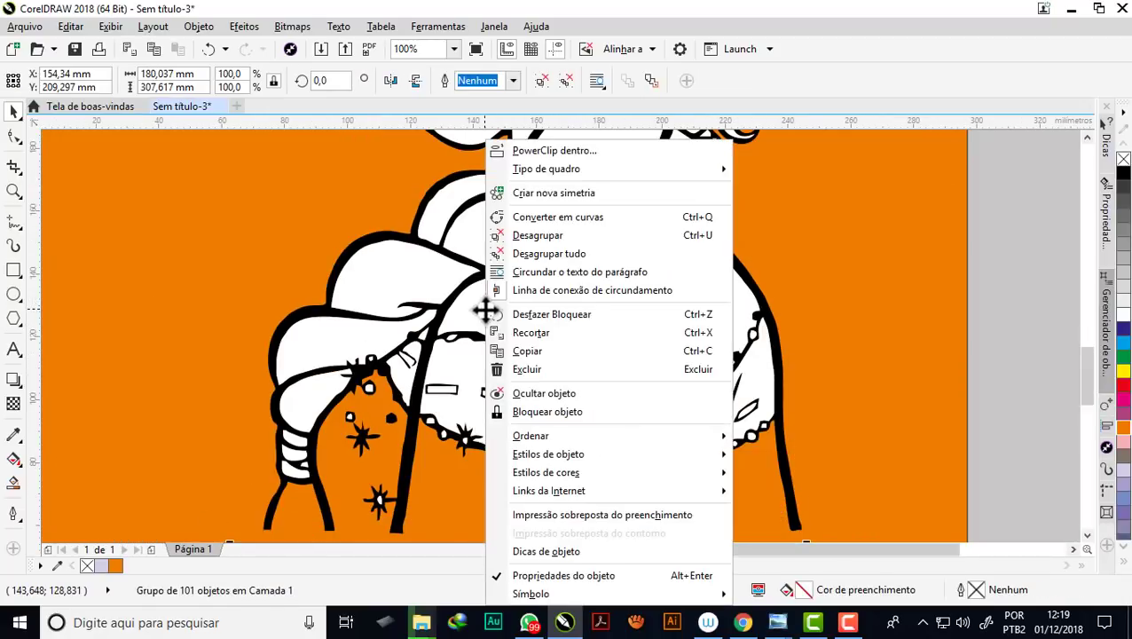
pyautogui.click(524, 253)
pyautogui.scroll(-2, 526, 271)
pyautogui.click(870, 355)
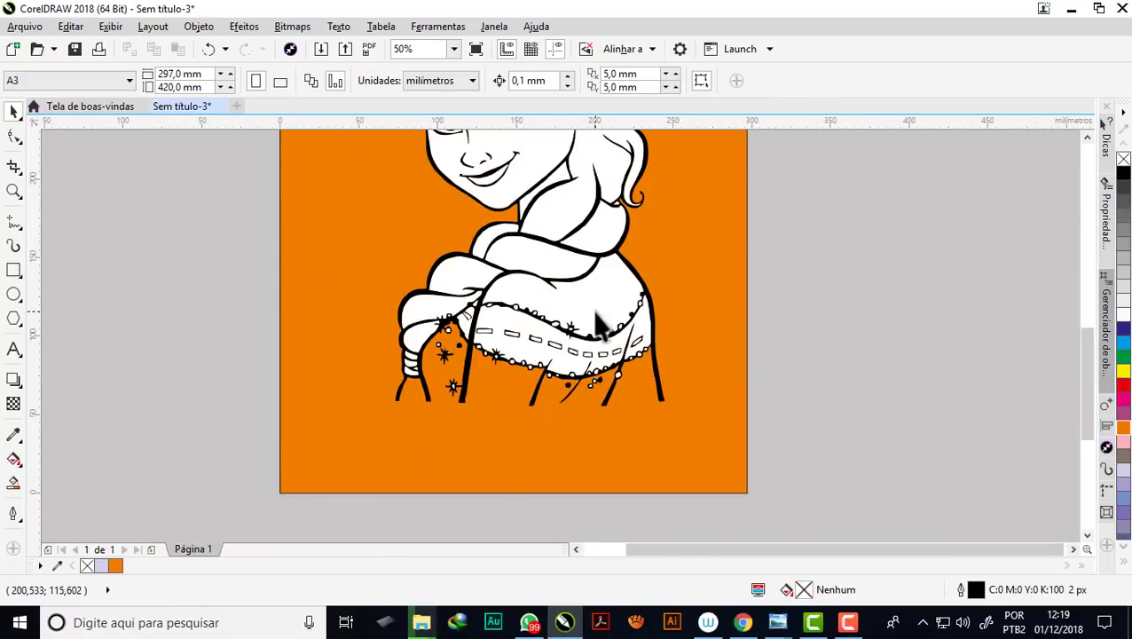
pyautogui.click(581, 309)
pyautogui.moveTo(581, 309); pyautogui.dragTo(886, 322)
pyautogui.press('Delete')
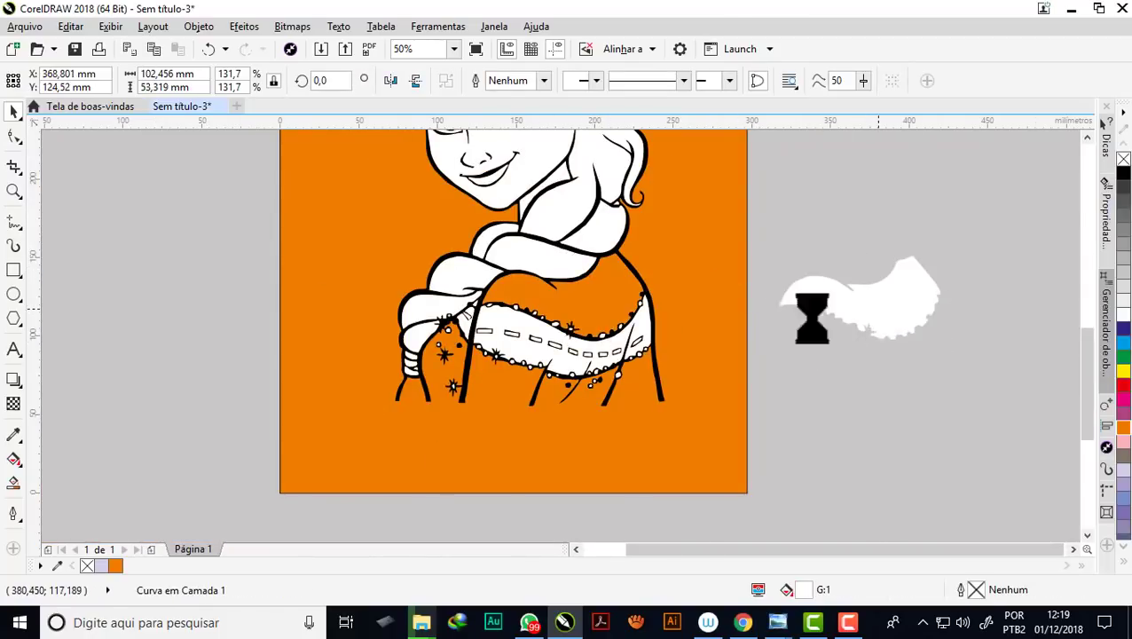
# Delete the white sleeve fill shape
pyautogui.scroll(1, 531, 353)
pyautogui.click(530, 353)
pyautogui.press('Escape')
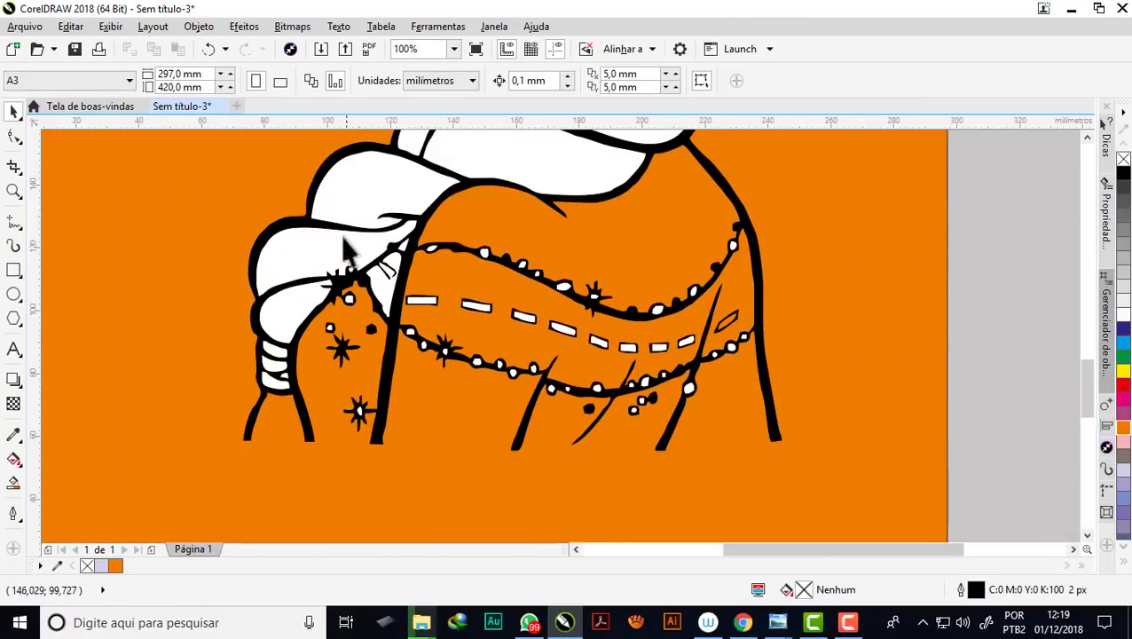
pyautogui.click(346, 256)
pyautogui.scroll(2, 480, 310)
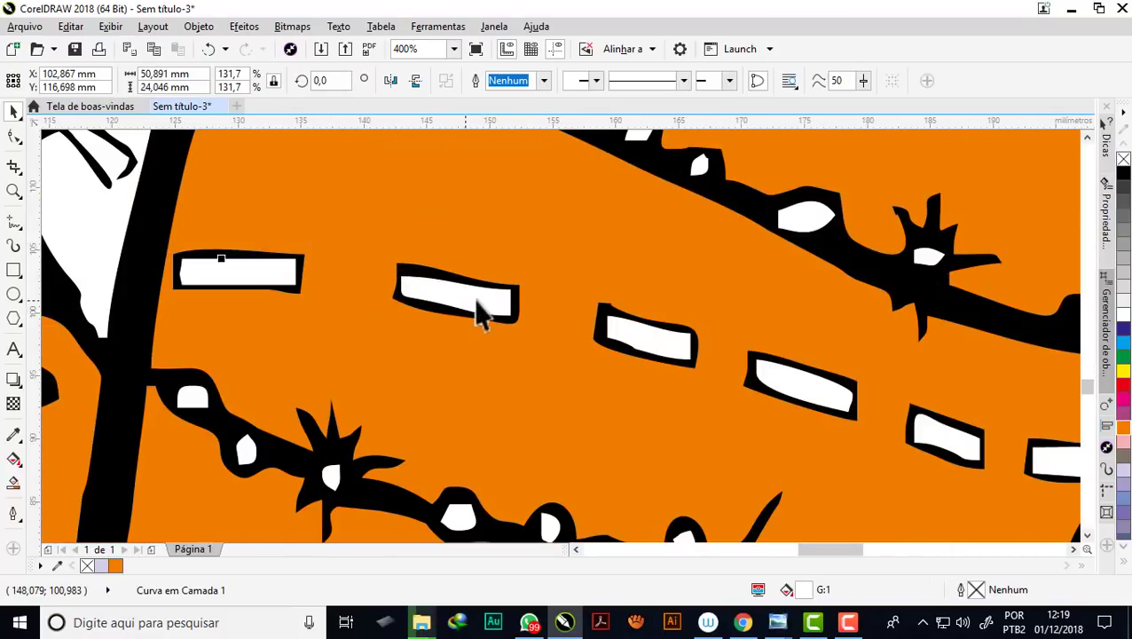
pyautogui.scroll(-2, 479, 311)
pyautogui.press('Delete')
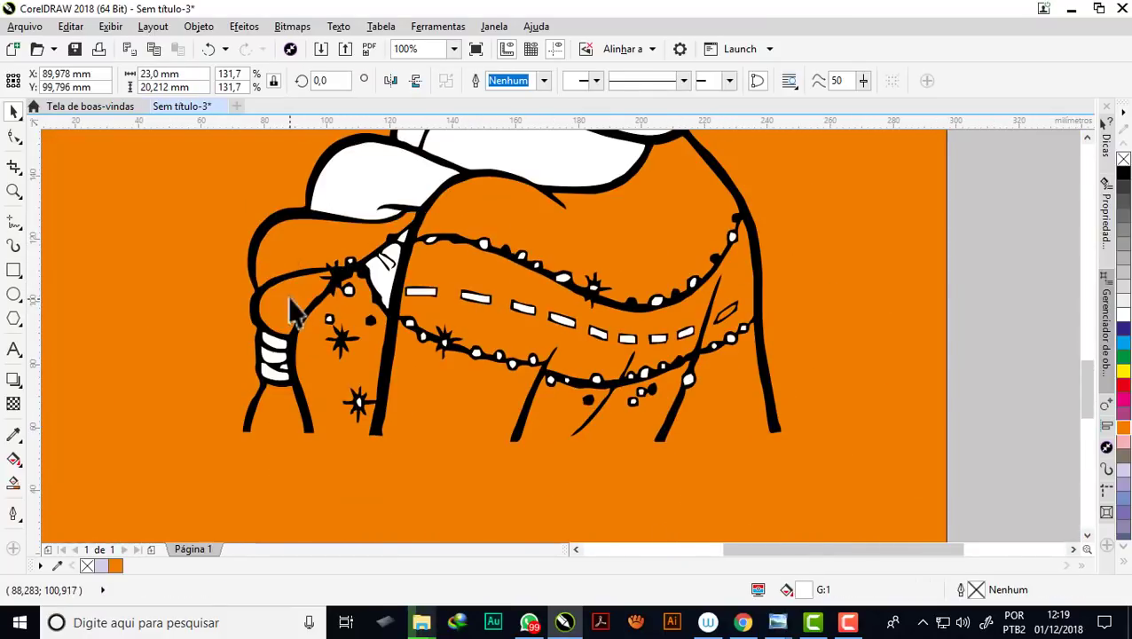
pyautogui.scroll(-2, 372, 221)
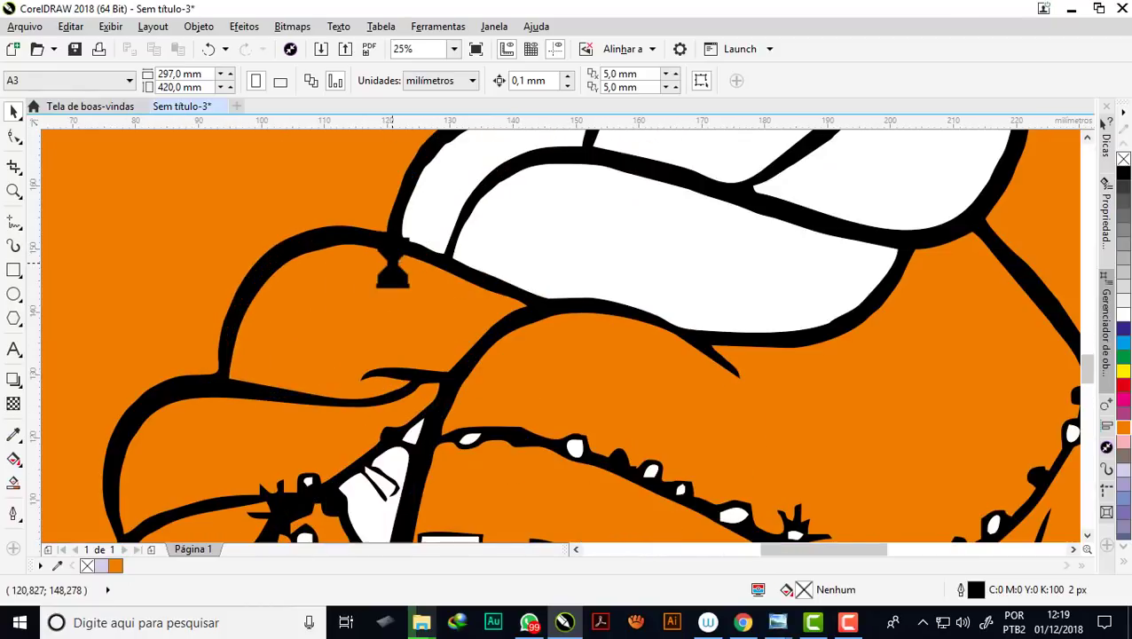
pyautogui.scroll(3, 390, 242)
pyautogui.scroll(-1, 508, 307)
pyautogui.scroll(2, 544, 257)
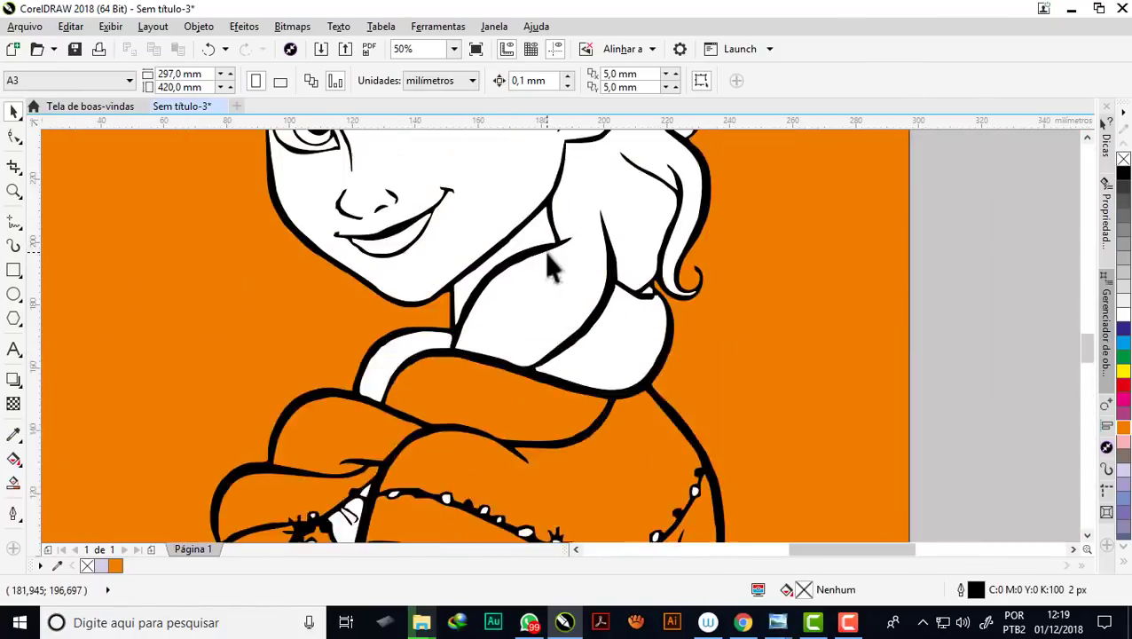
# Delete the white arm, lower dress and braid fill shapes
pyautogui.click(550, 306)
pyautogui.press('Delete')
pyautogui.click(667, 397)
pyautogui.press('Delete')
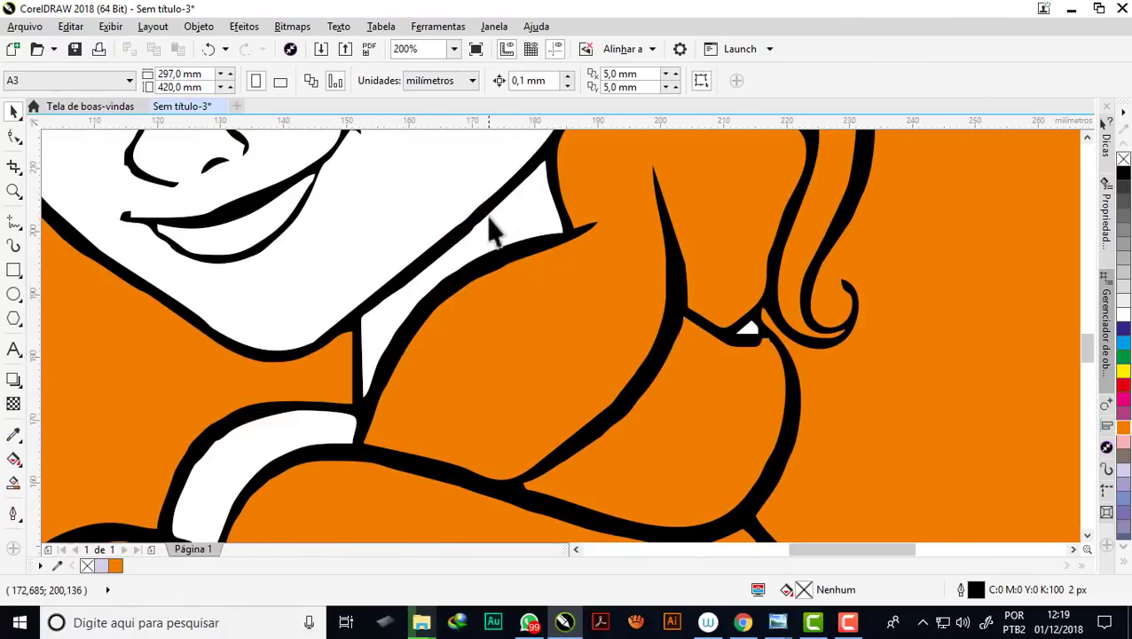
pyautogui.click(508, 228)
pyautogui.press('Delete')
pyautogui.scroll(-2, 513, 331)
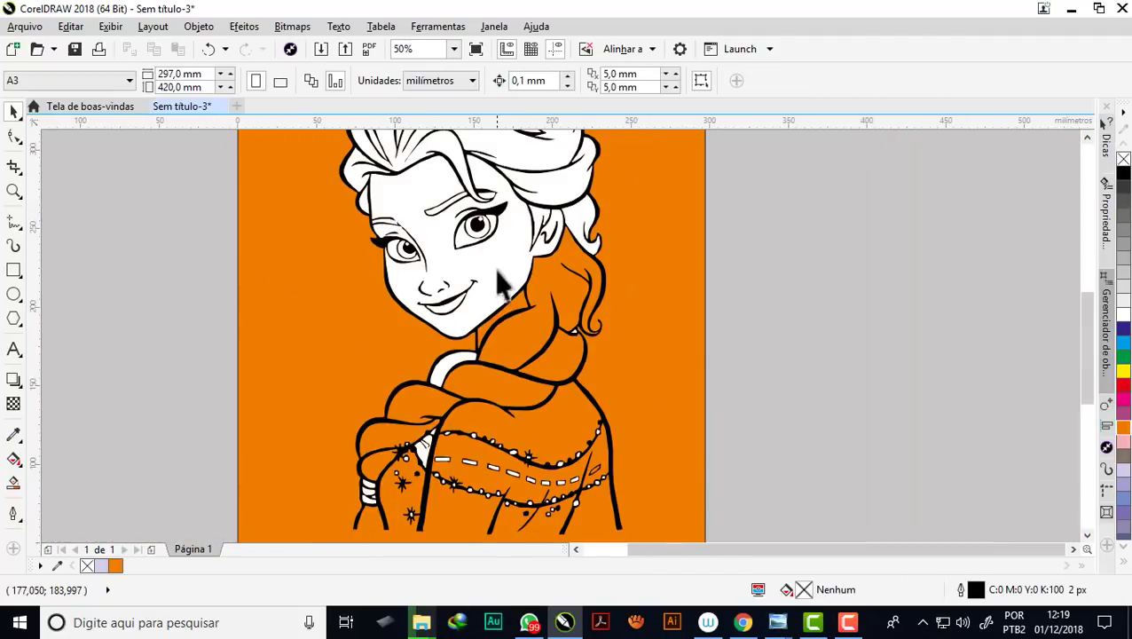
pyautogui.scroll(-1, 492, 333)
pyautogui.scroll(1, 476, 260)
# Colour the face fill shape peach, then delete it
pyautogui.click(453, 240)
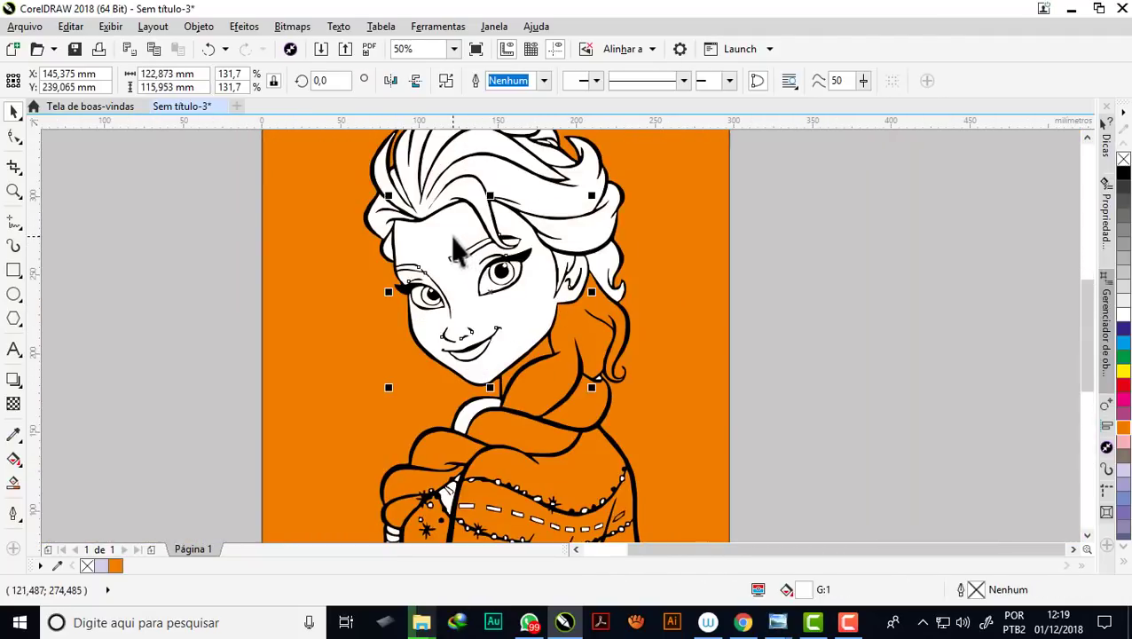
pyautogui.scroll(2, 479, 231)
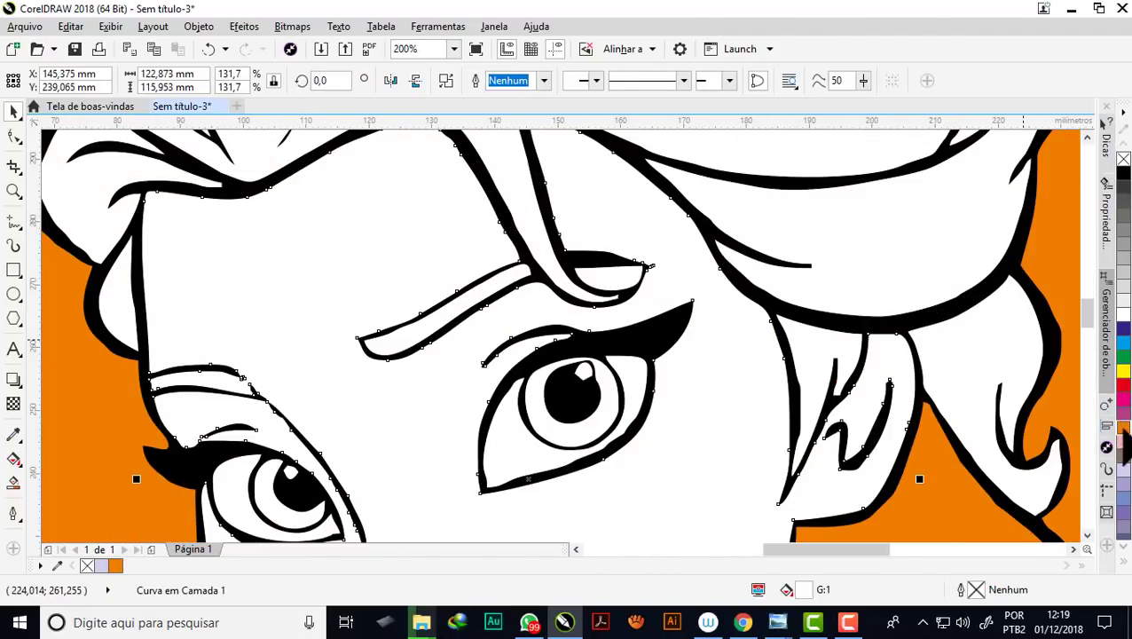
pyautogui.click(1122, 562)
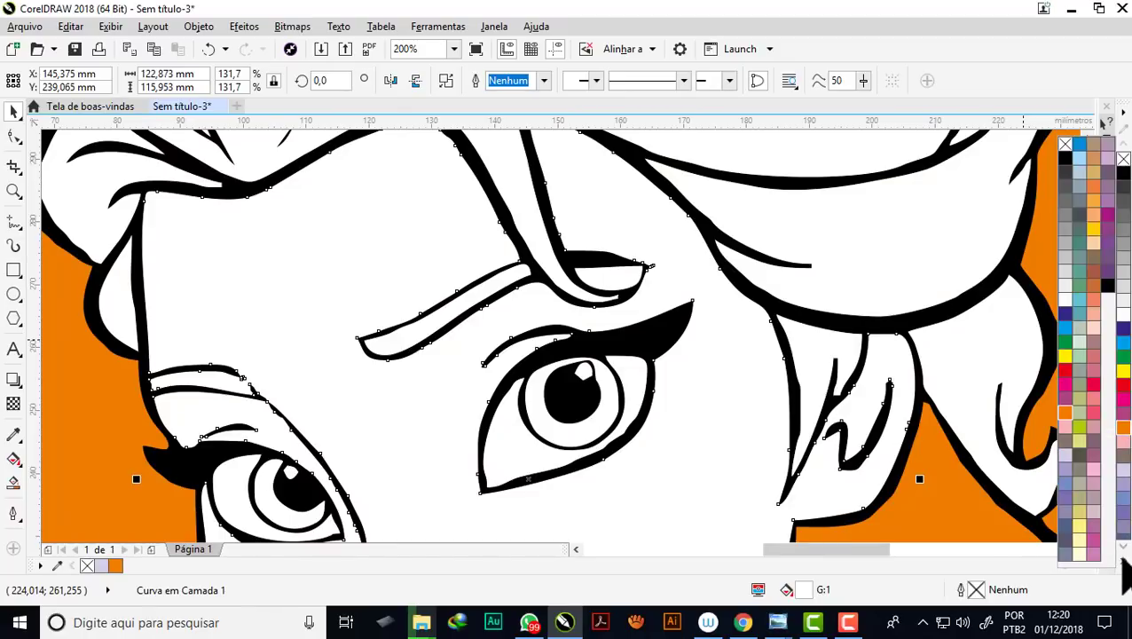
pyautogui.click(1093, 315)
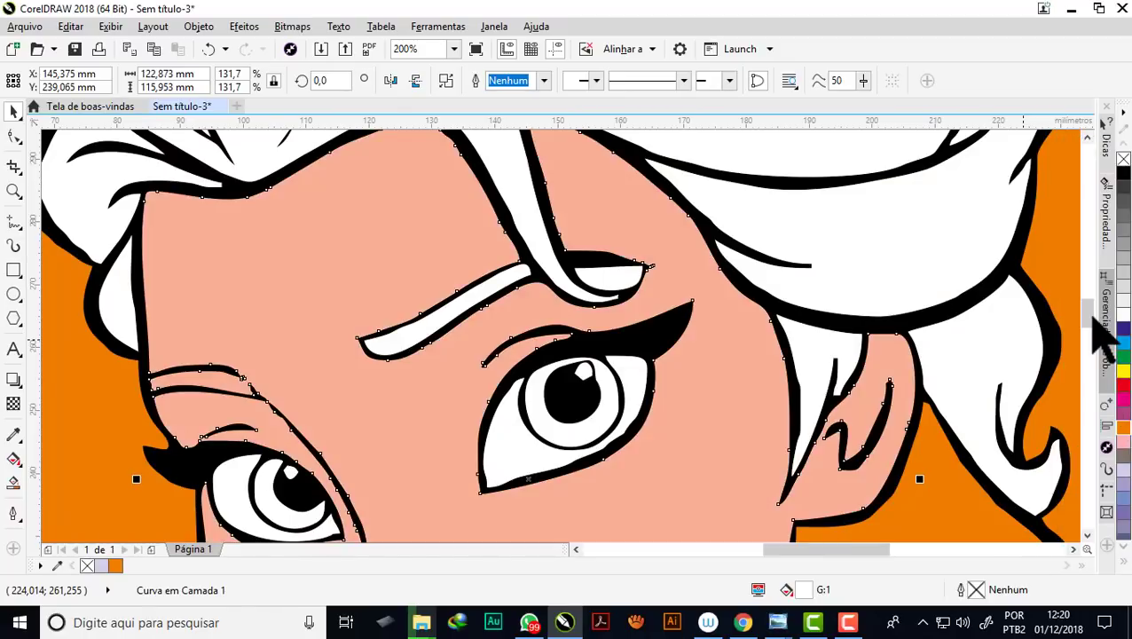
pyautogui.scroll(-1, 548, 304)
pyautogui.scroll(-1, 530, 299)
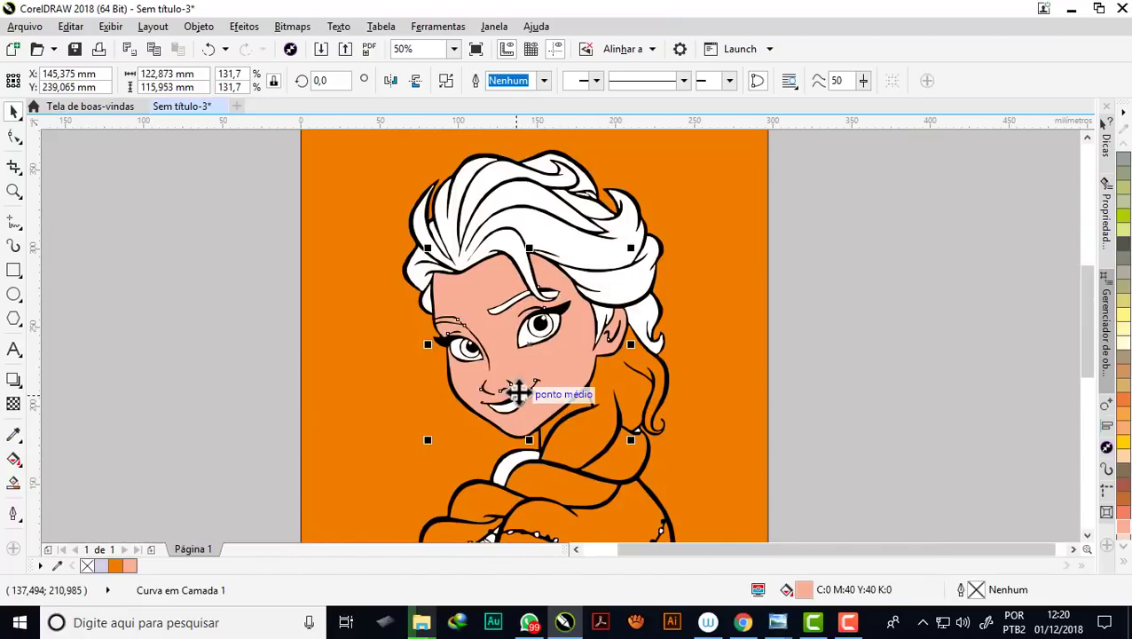
pyautogui.scroll(1, 518, 391)
pyautogui.scroll(2, 518, 391)
pyautogui.scroll(-1, 518, 392)
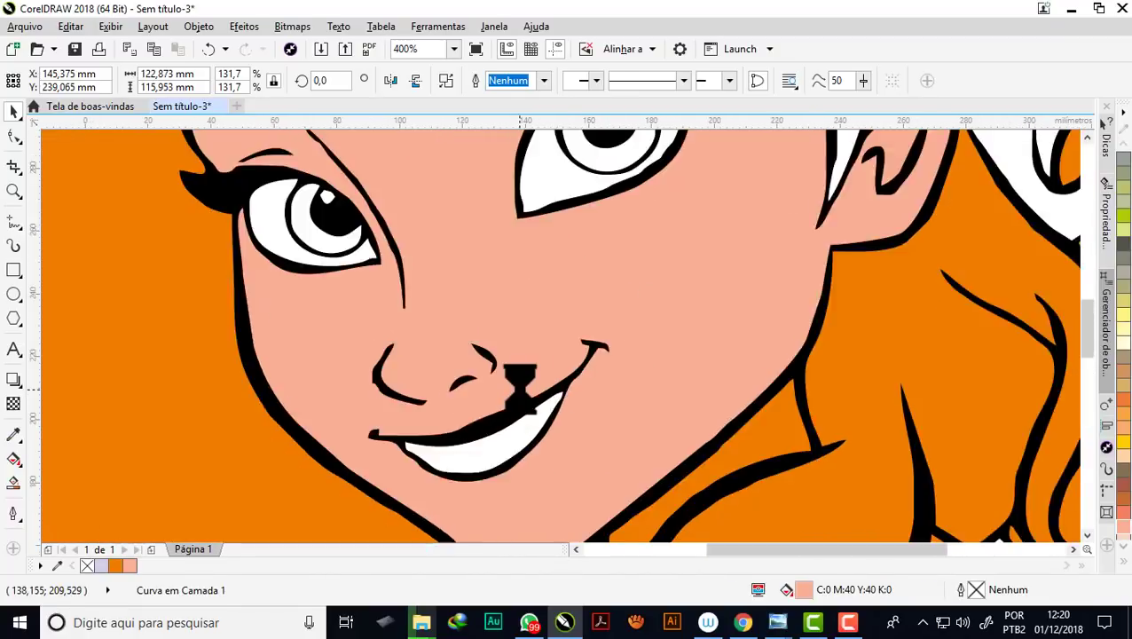
pyautogui.scroll(-1, 518, 391)
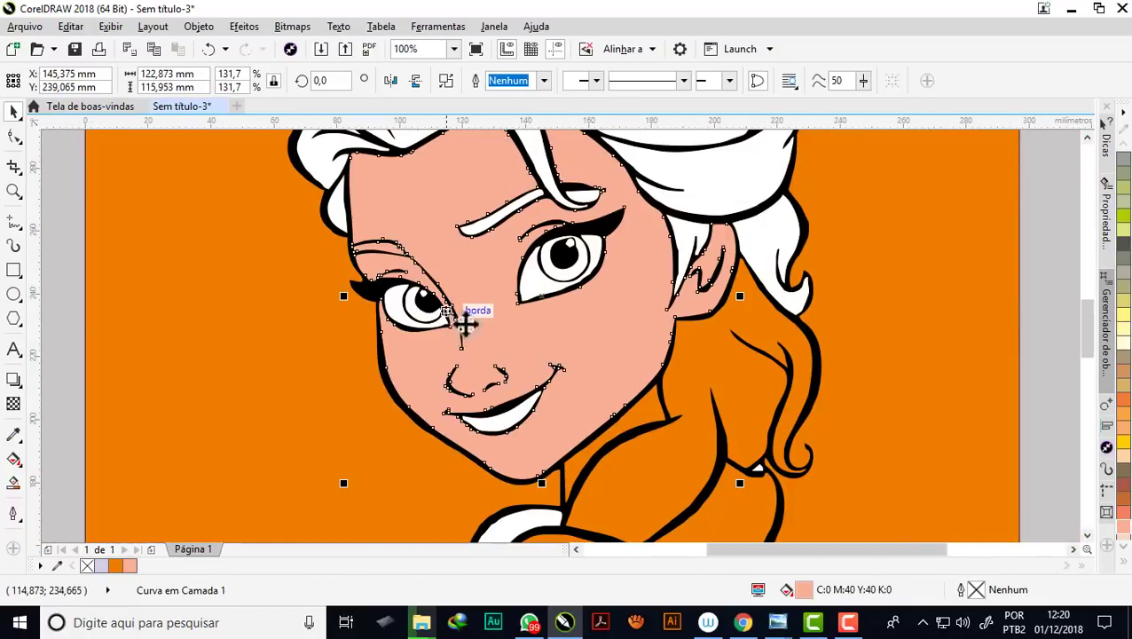
pyautogui.press('Delete')
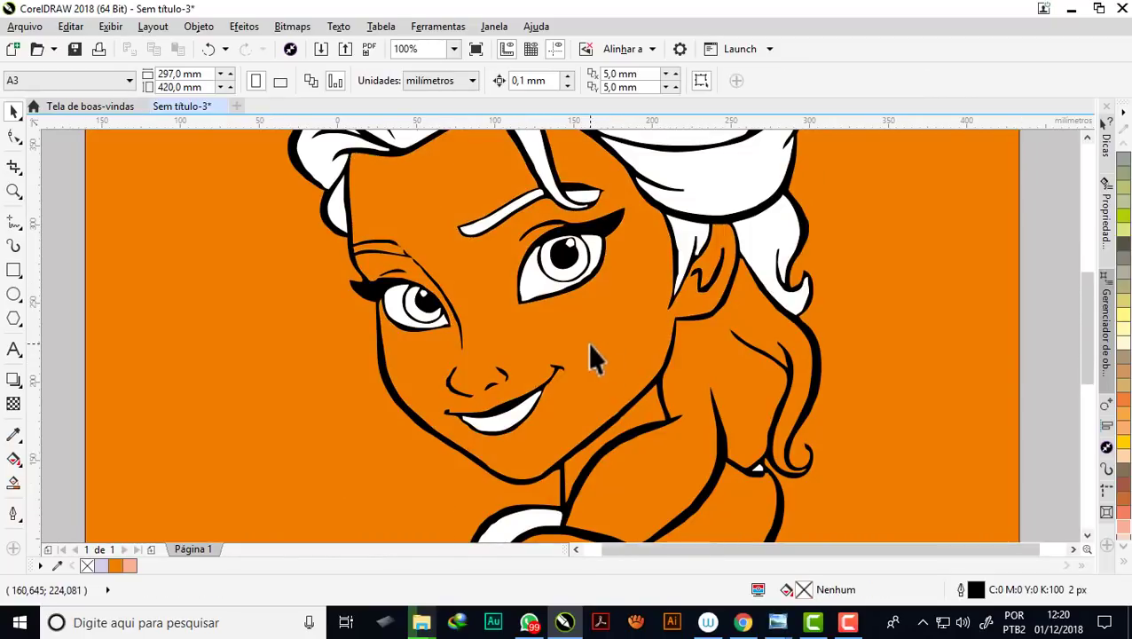
# Delete the white shape on the hands, undoing an accidental teeth deletion
pyautogui.scroll(-1, 546, 394)
pyautogui.scroll(2, 546, 394)
pyautogui.click(550, 379)
pyautogui.press('Delete')
pyautogui.scroll(-2, 550, 379)
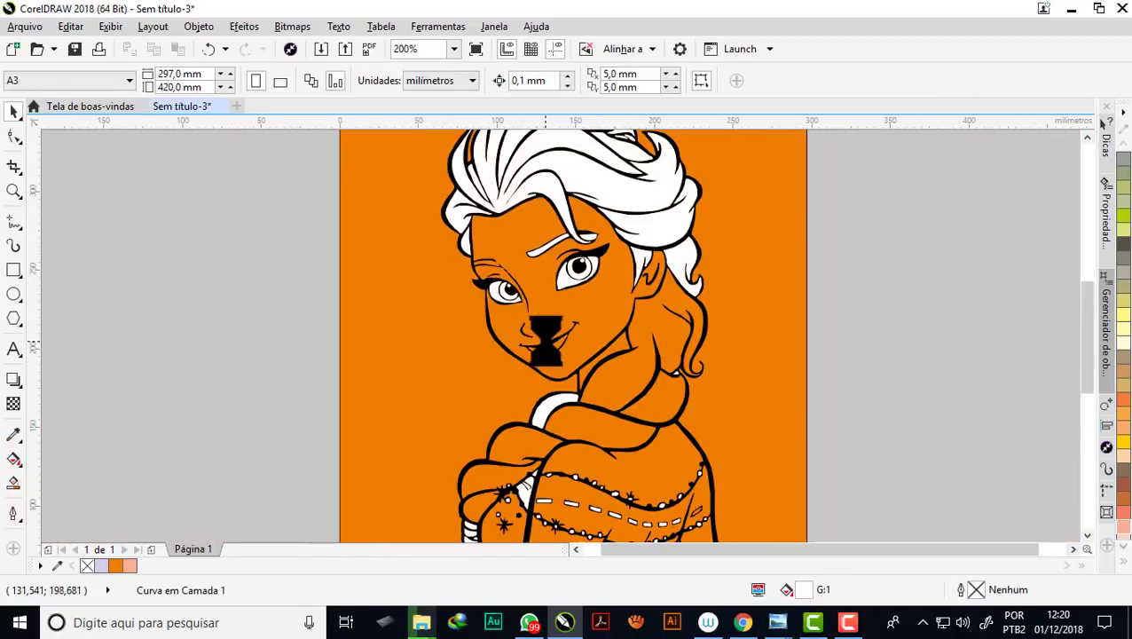
pyautogui.hotkey('ctrl', 'z')
pyautogui.scroll(2, 538, 391)
pyautogui.click(542, 386)
pyautogui.press('Delete')
pyautogui.scroll(-3, 548, 373)
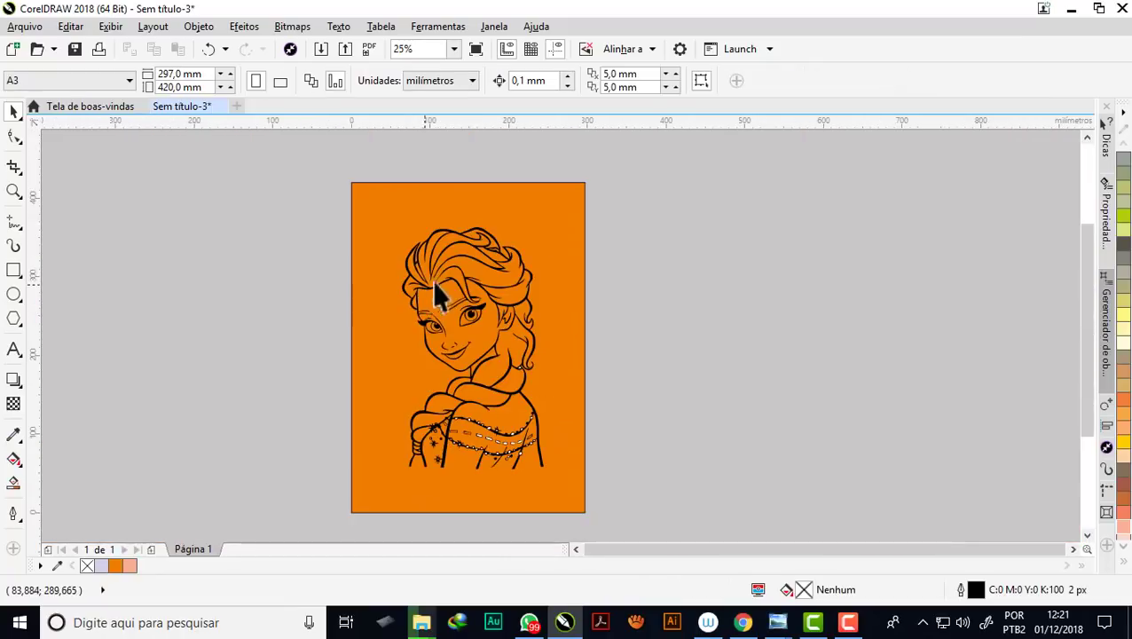
pyautogui.scroll(1, 437, 296)
# Select all nodes of the hair curve and reduce them from 1224 to 1156
pyautogui.scroll(1, 450, 285)
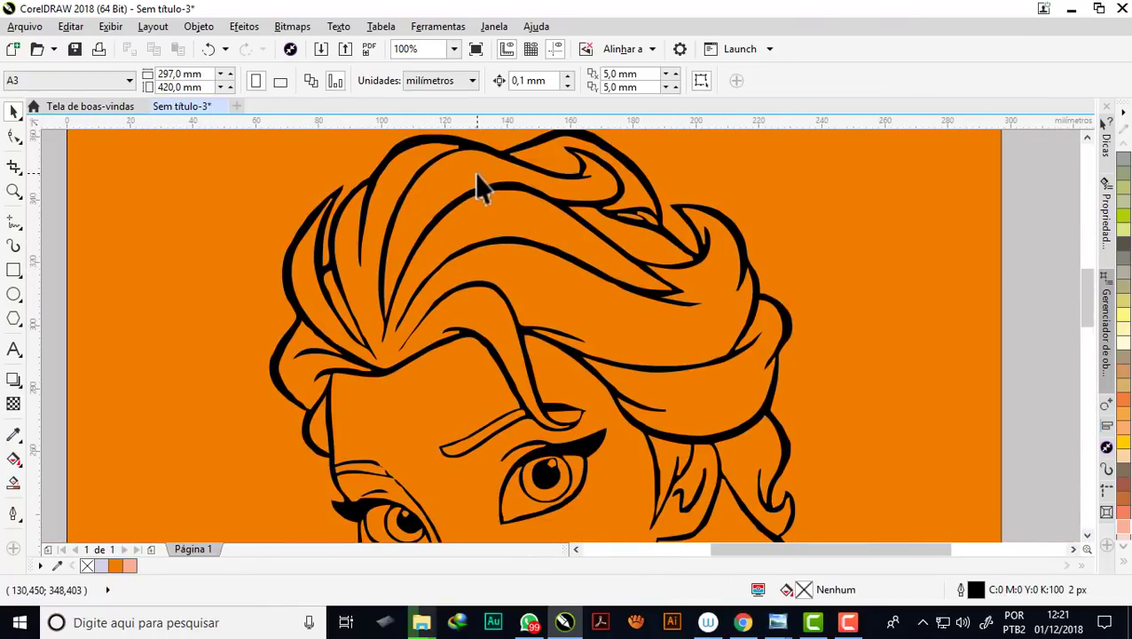
pyautogui.scroll(-1, 479, 177)
pyautogui.scroll(1, 485, 191)
pyautogui.scroll(1, 485, 199)
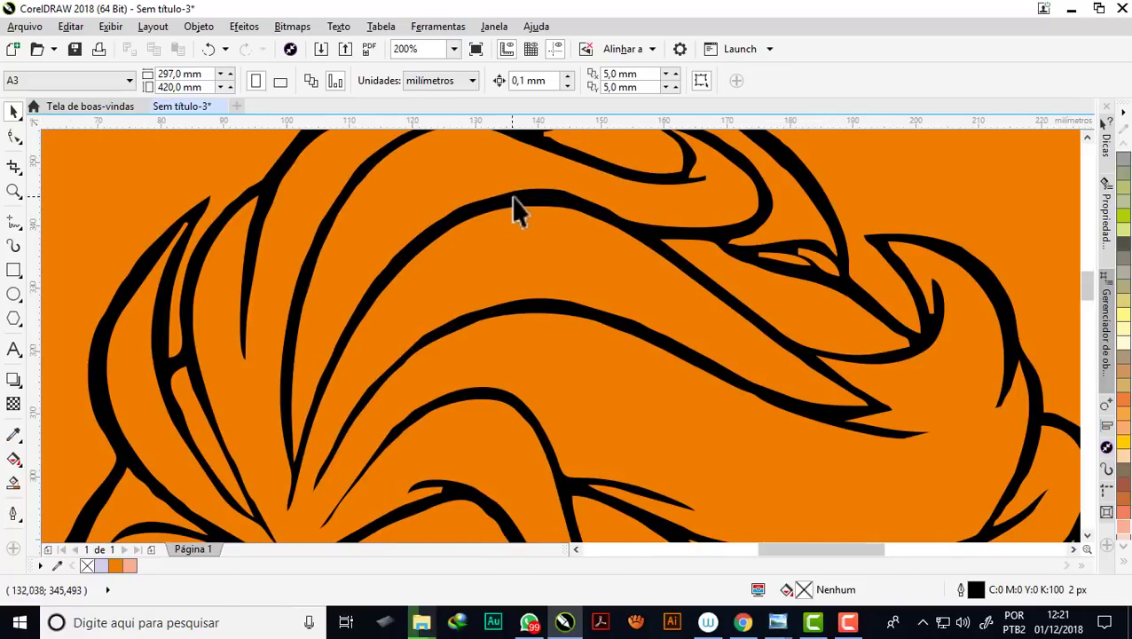
pyautogui.click(512, 208)
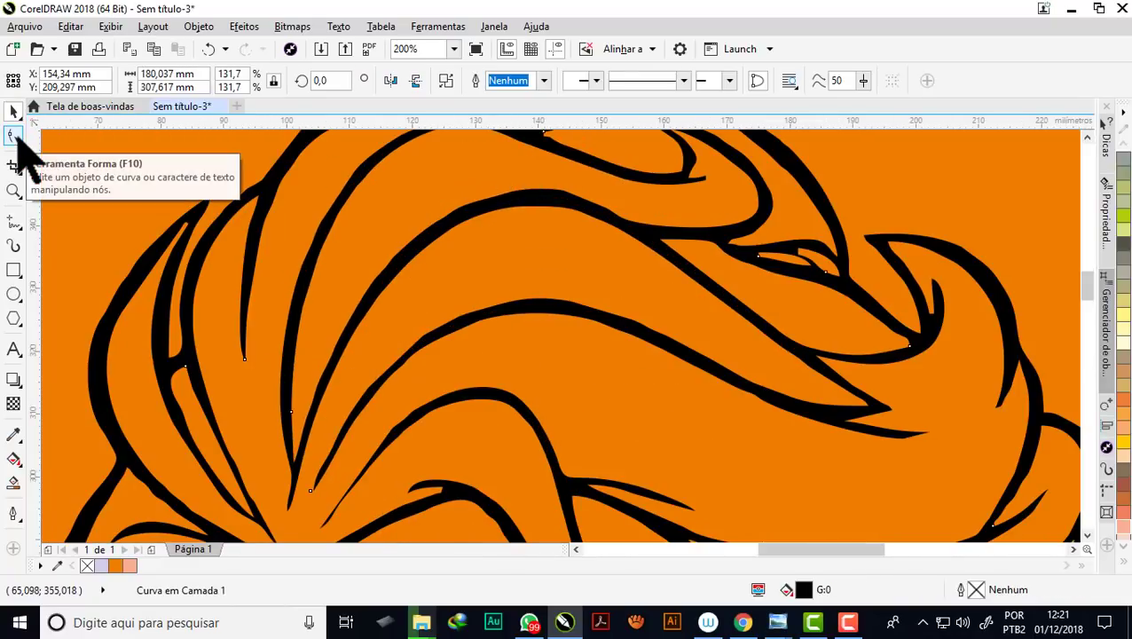
pyautogui.click(13, 136)
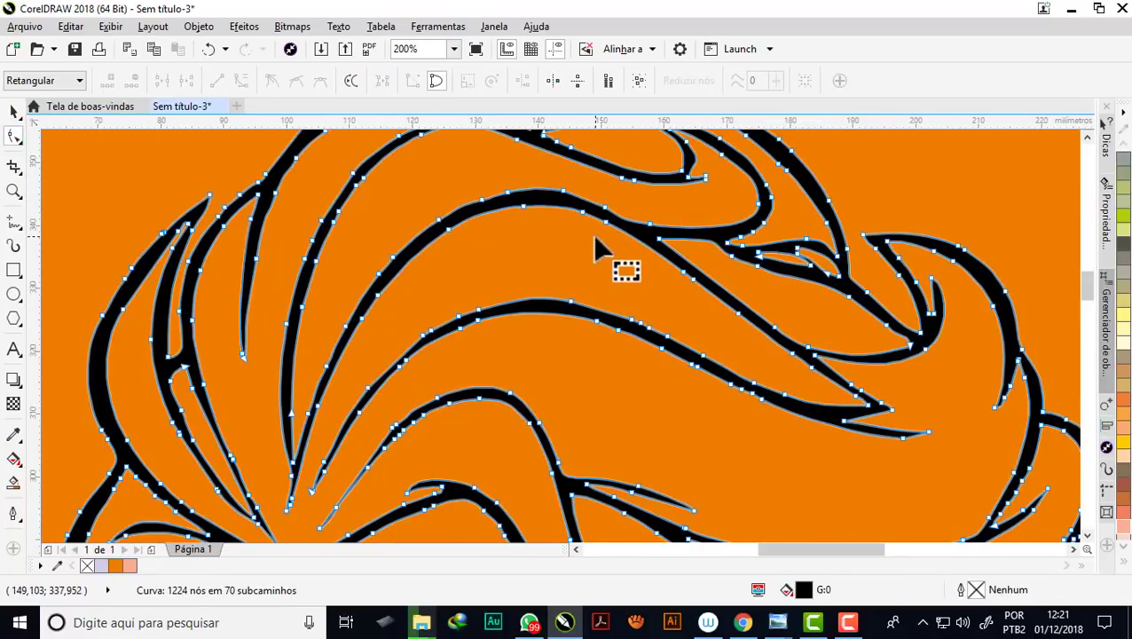
pyautogui.scroll(-1, 591, 233)
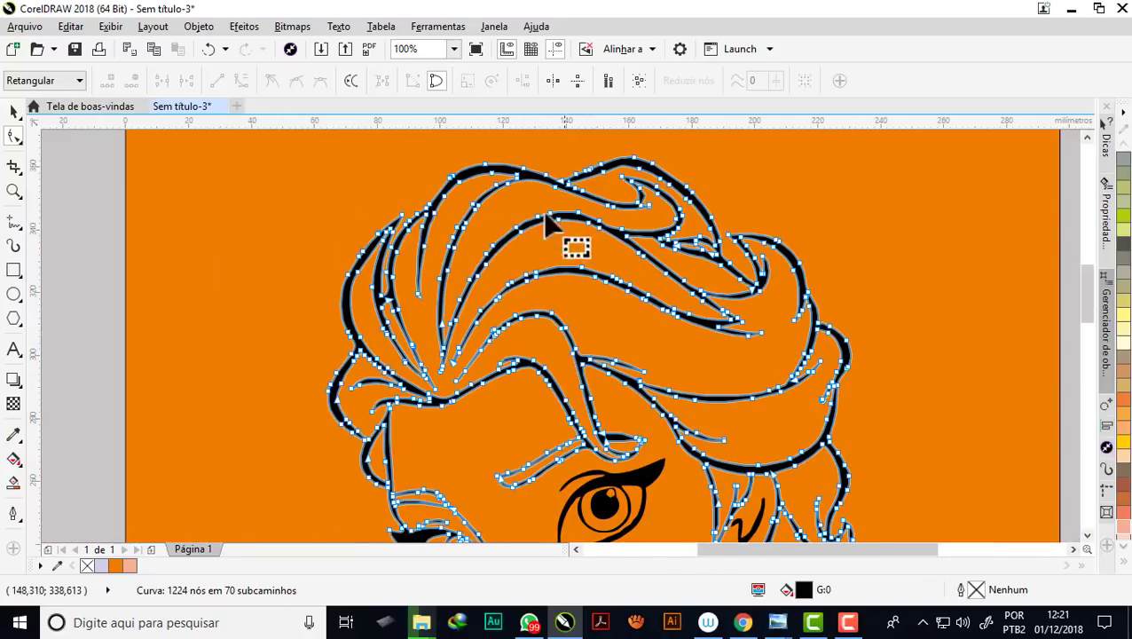
pyautogui.scroll(1, 551, 222)
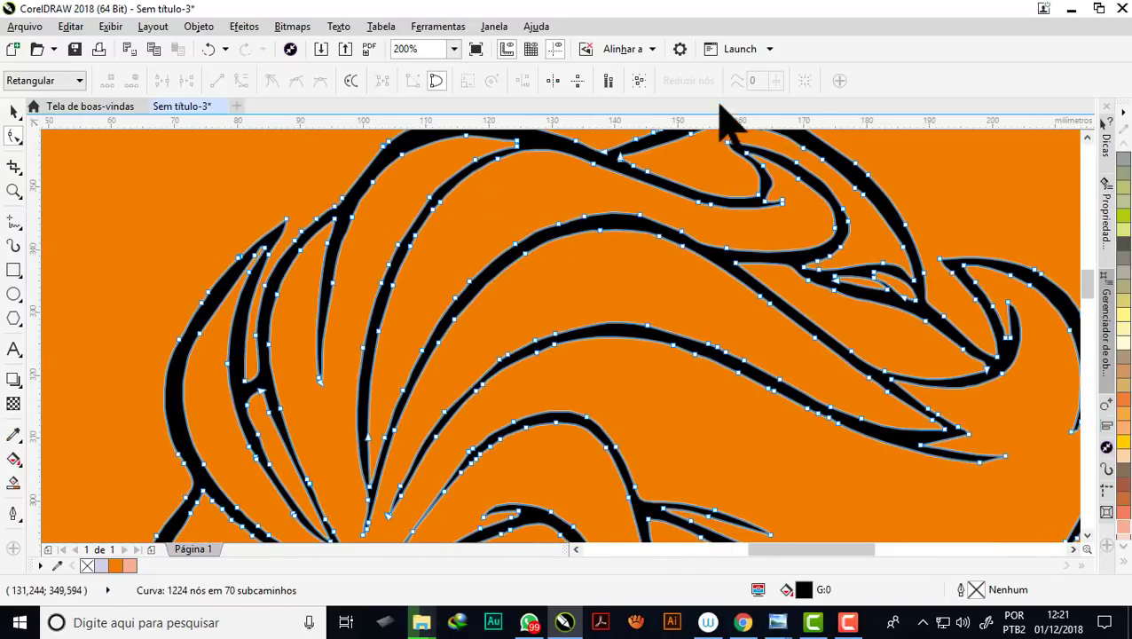
pyautogui.click(638, 81)
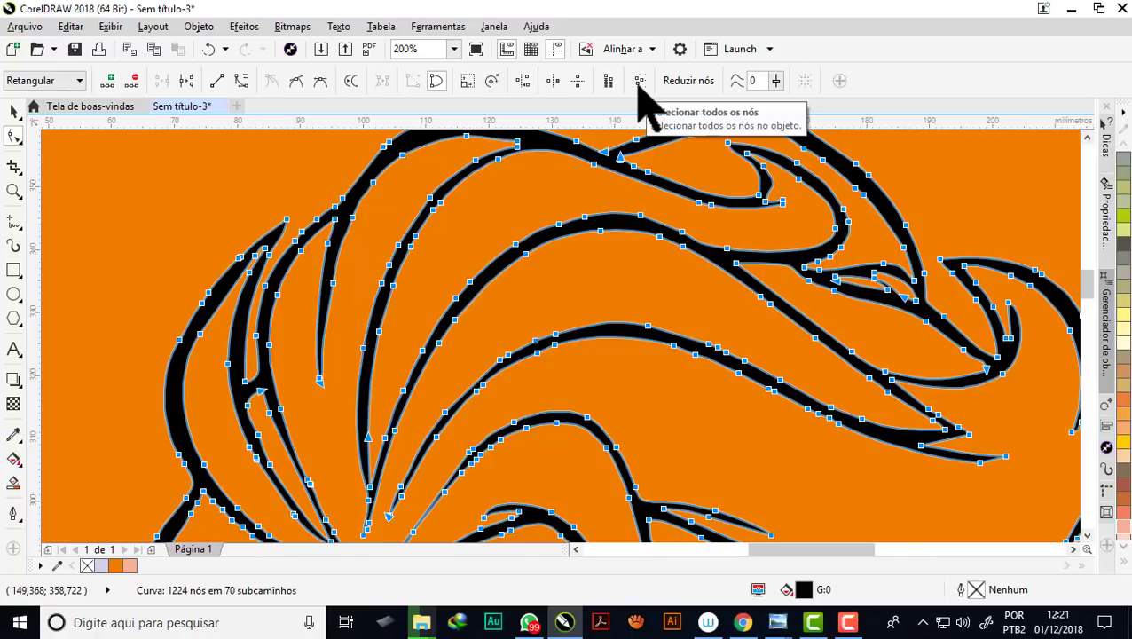
pyautogui.click(689, 89)
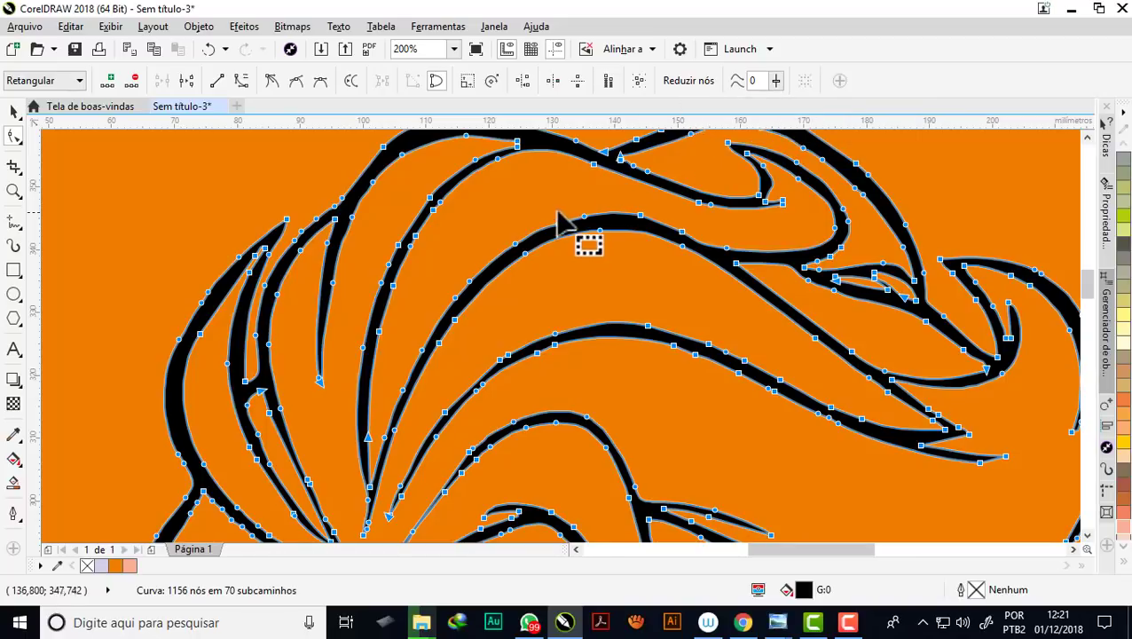
pyautogui.scroll(-1, 561, 227)
pyautogui.click(539, 249)
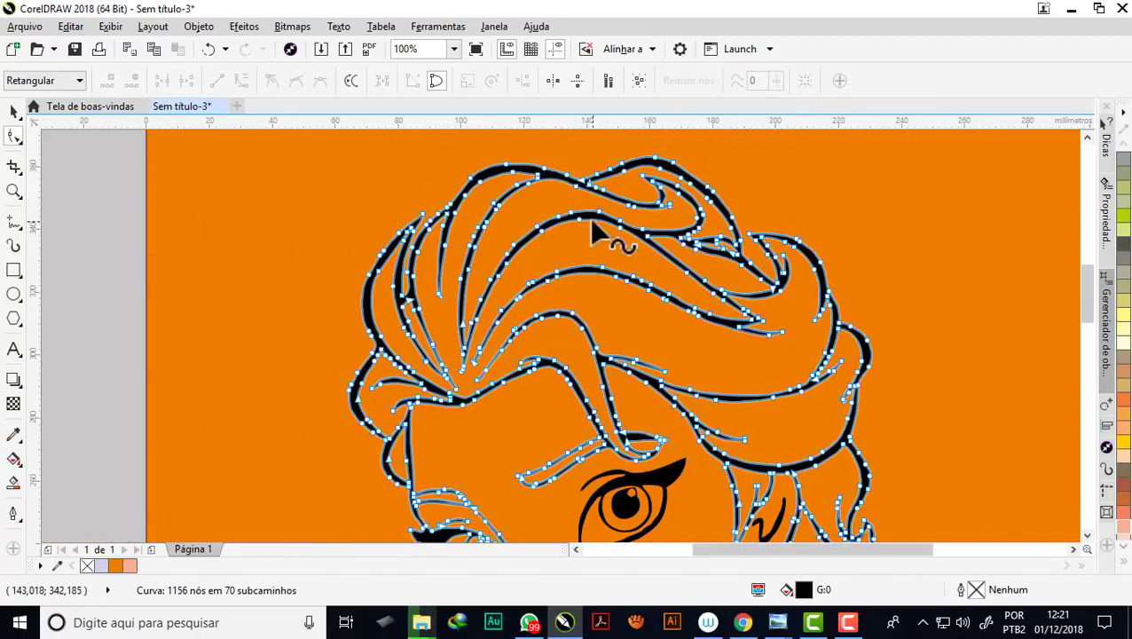
pyautogui.scroll(1, 585, 227)
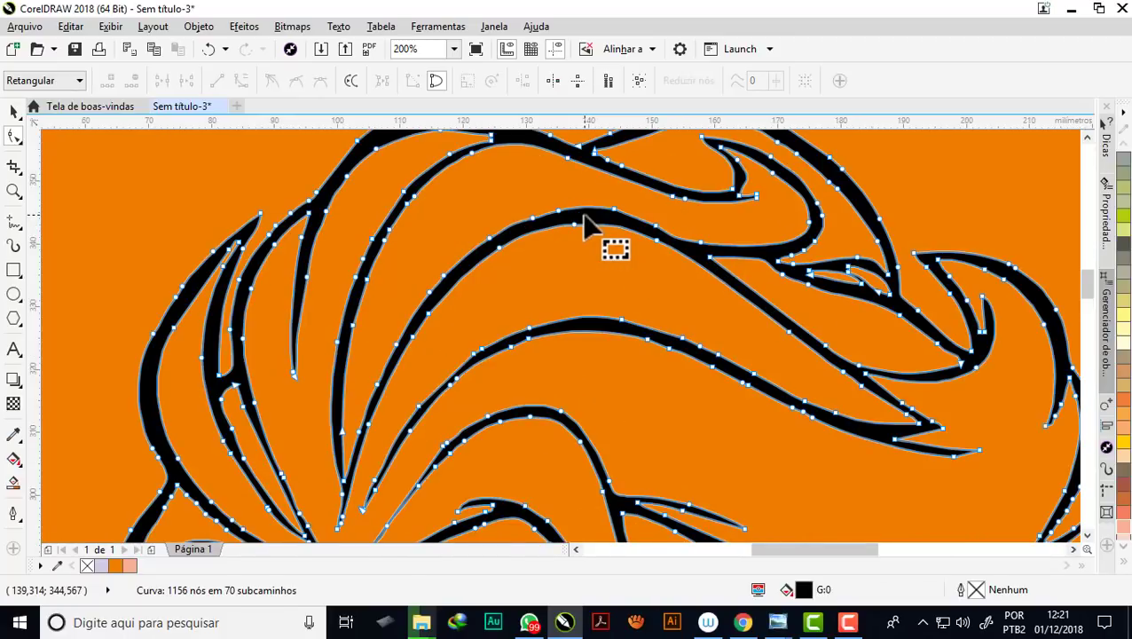
# Try heavy curve smoothing down to 476 nodes, then undo it
pyautogui.hotkey('ctrl', 'a')
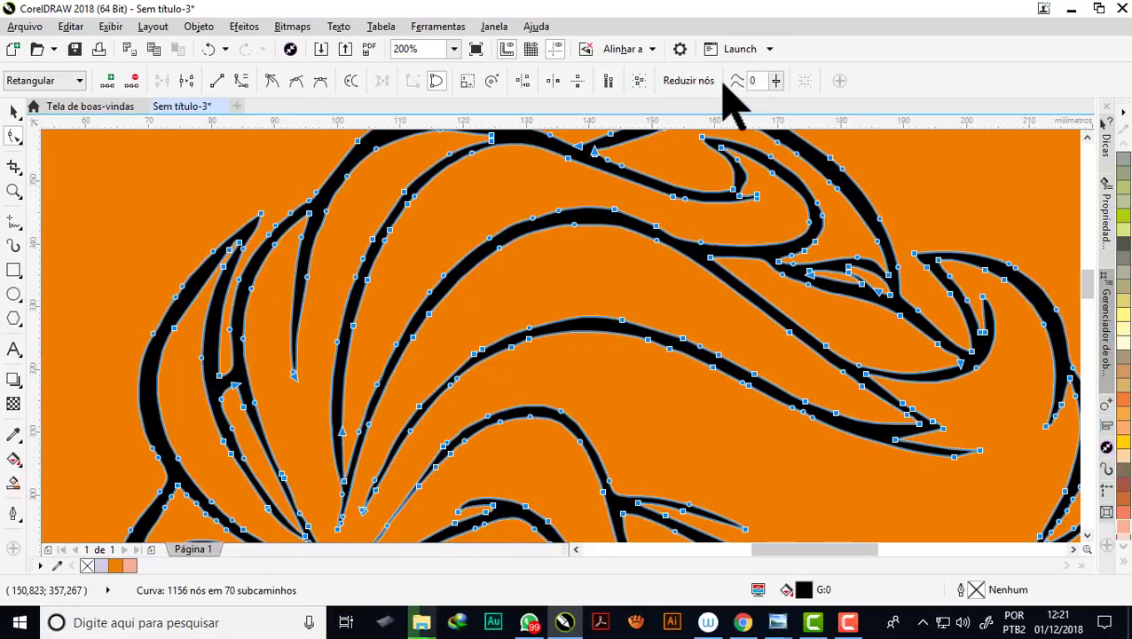
pyautogui.moveTo(777, 101); pyautogui.dragTo(798, 106)
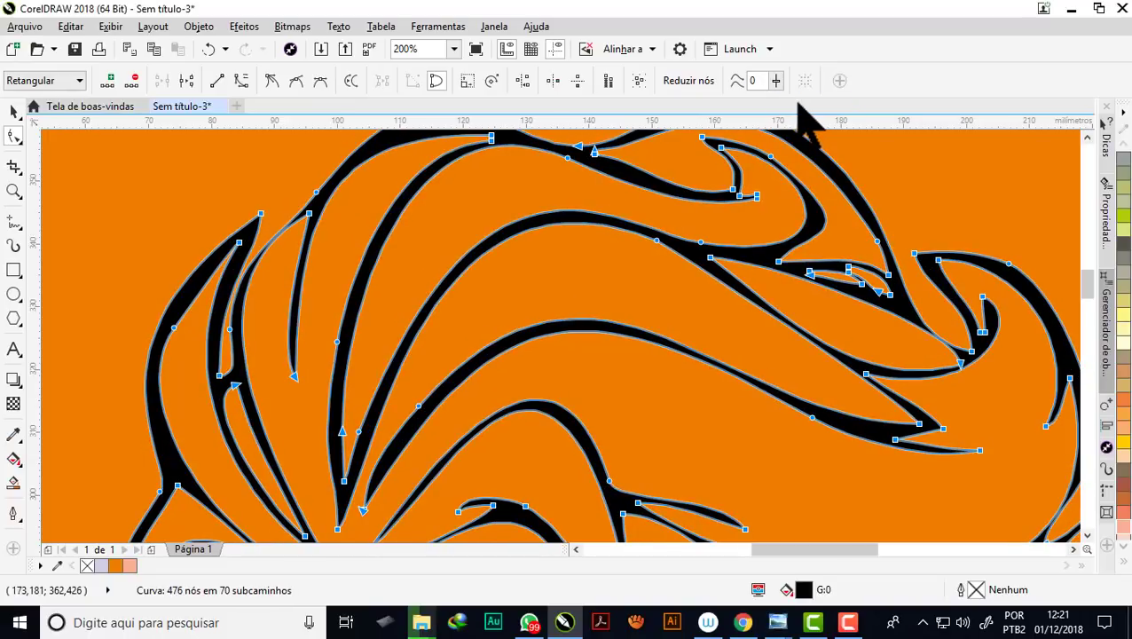
pyautogui.scroll(-1, 599, 176)
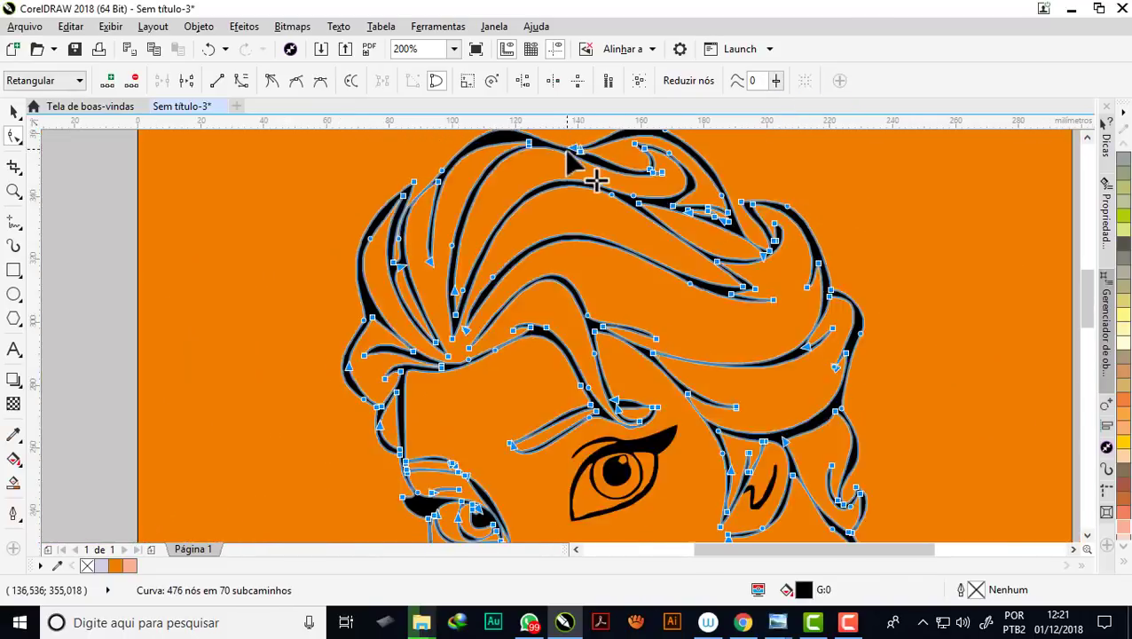
pyautogui.scroll(-1, 596, 266)
pyautogui.scroll(1, 580, 282)
pyautogui.moveTo(576, 282); pyautogui.dragTo(581, 306)
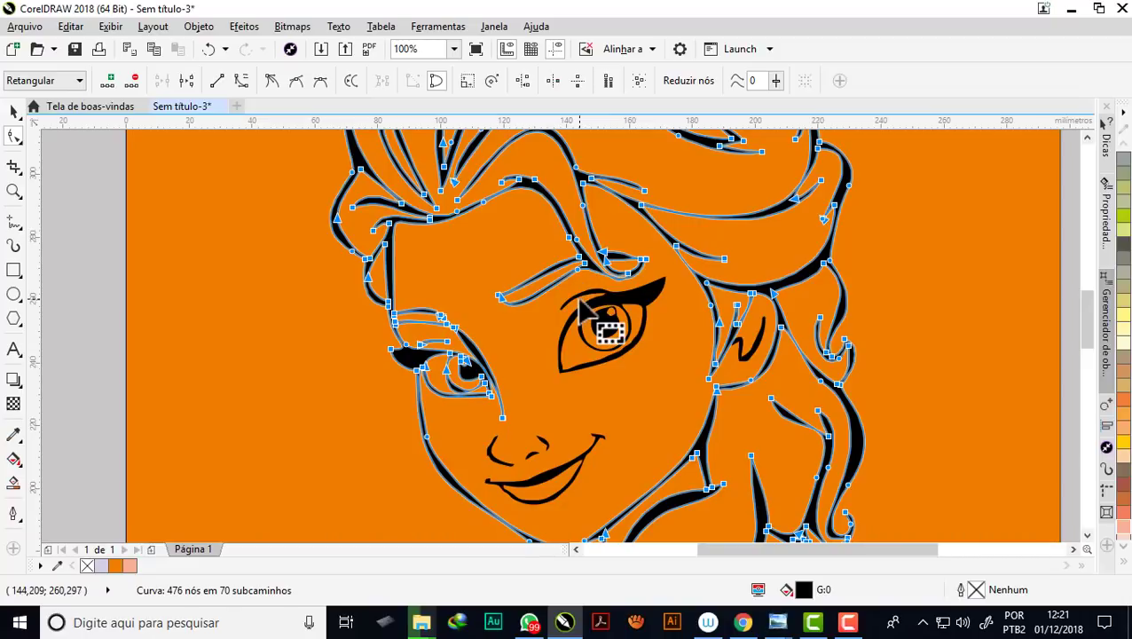
pyautogui.scroll(-1, 586, 310)
pyautogui.scroll(1, 657, 151)
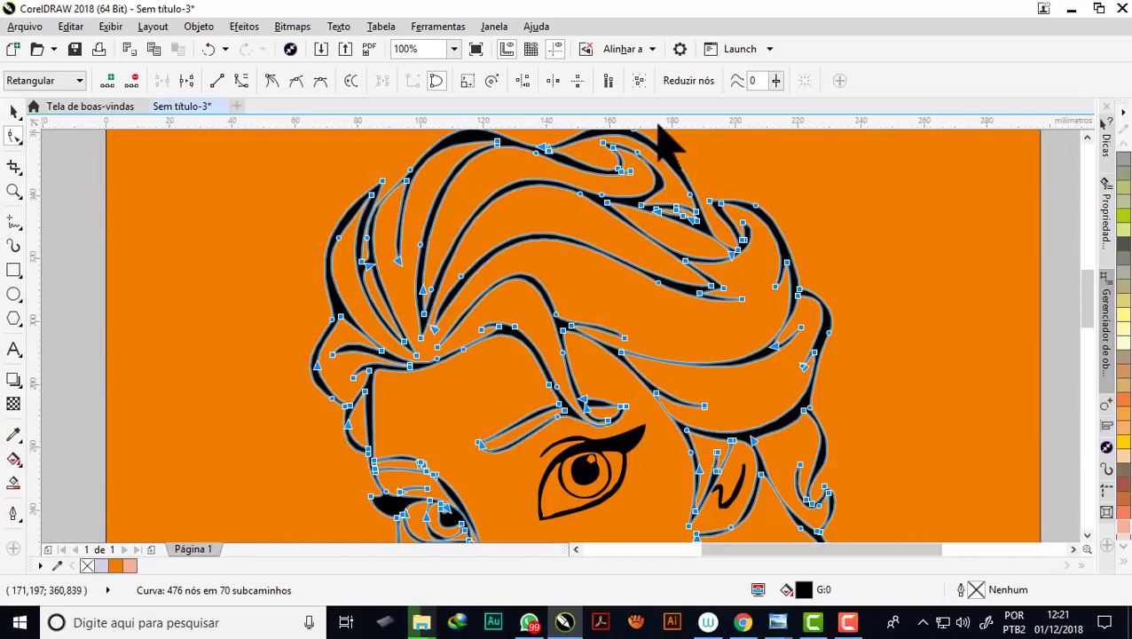
pyautogui.hotkey('ctrl', 'z')
# Apply a curve smoothness of 5, bringing the curve to 911 nodes
pyautogui.scroll(1, 581, 200)
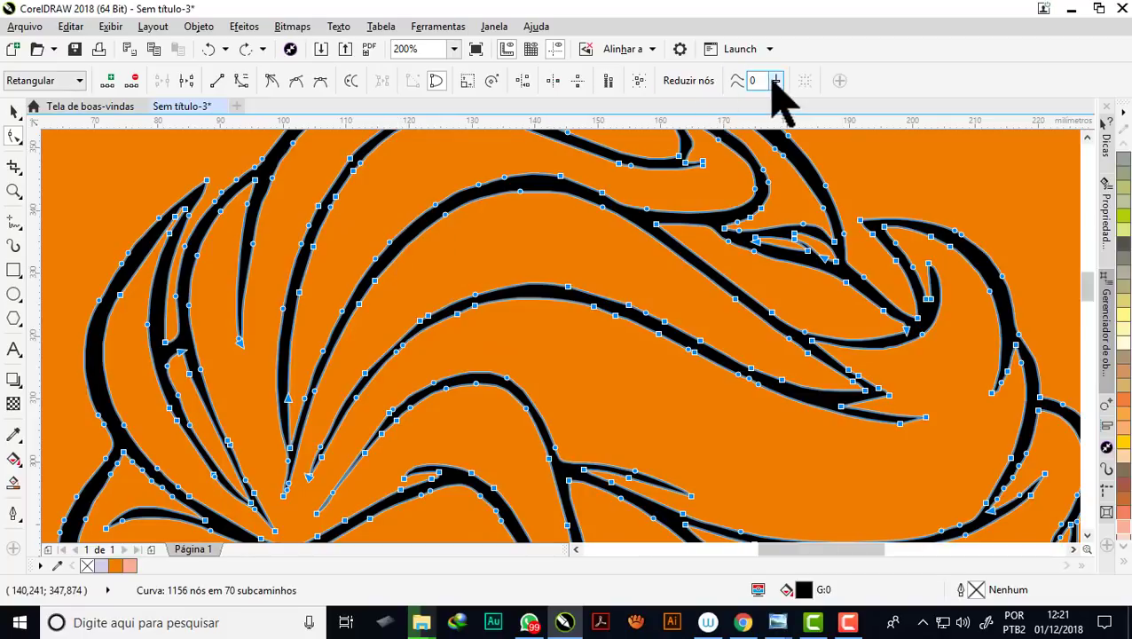
pyautogui.click(695, 81)
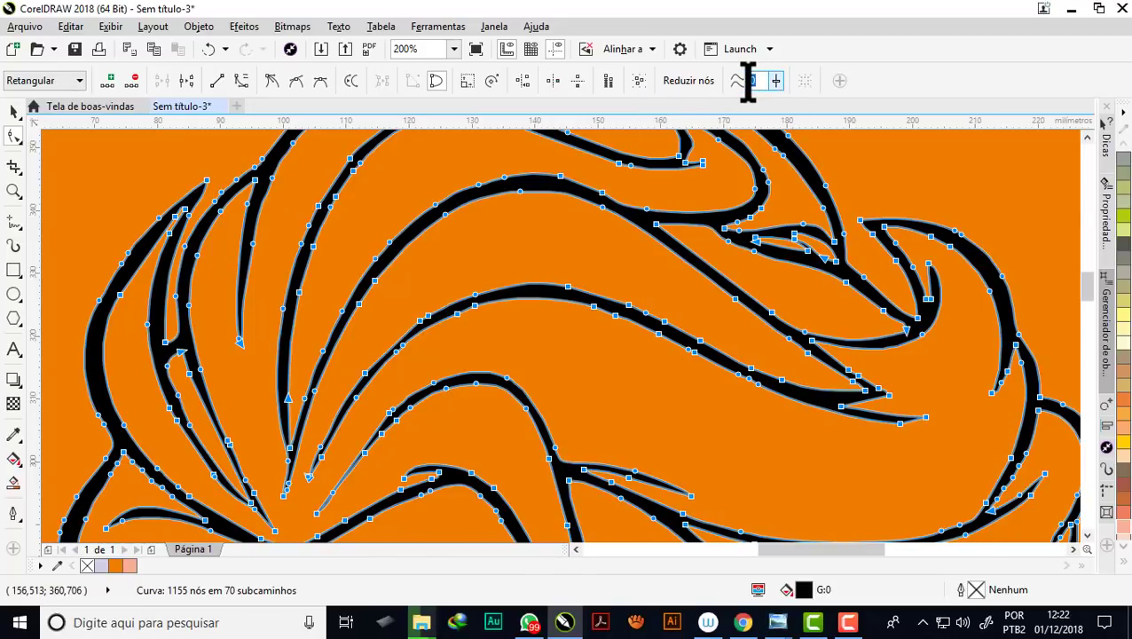
pyautogui.write('5')
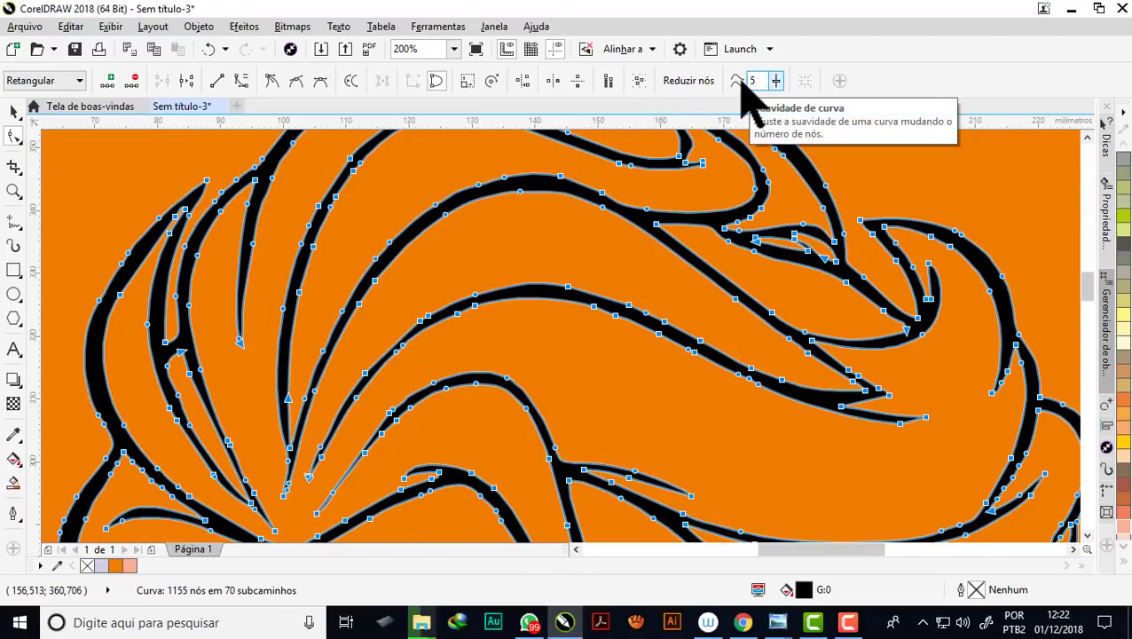
pyautogui.press('Return')
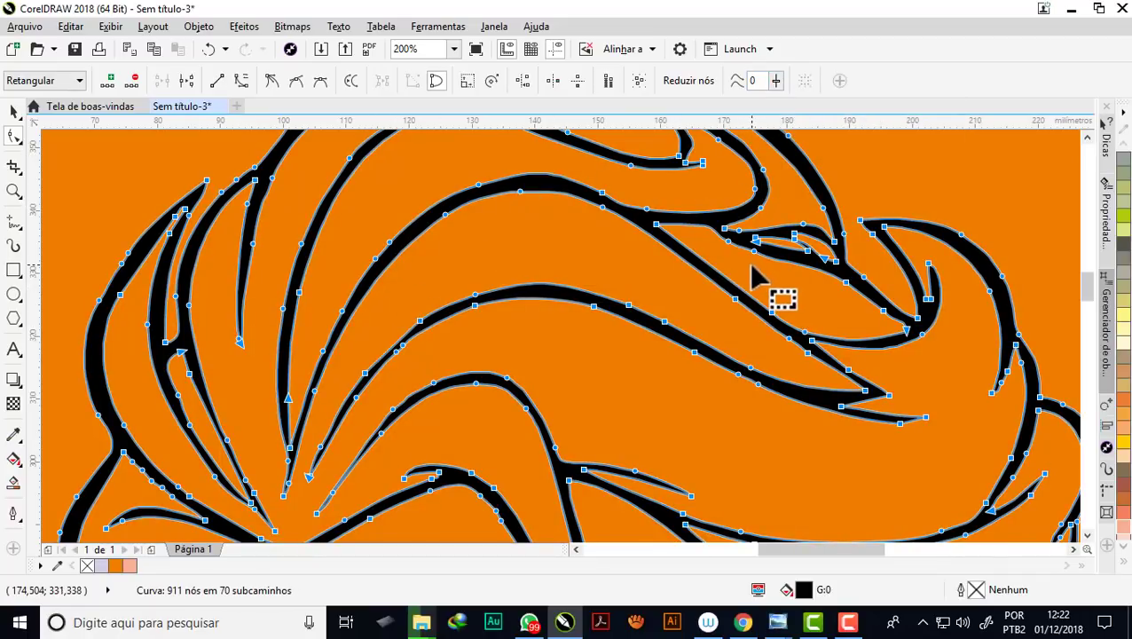
pyautogui.scroll(-2, 539, 258)
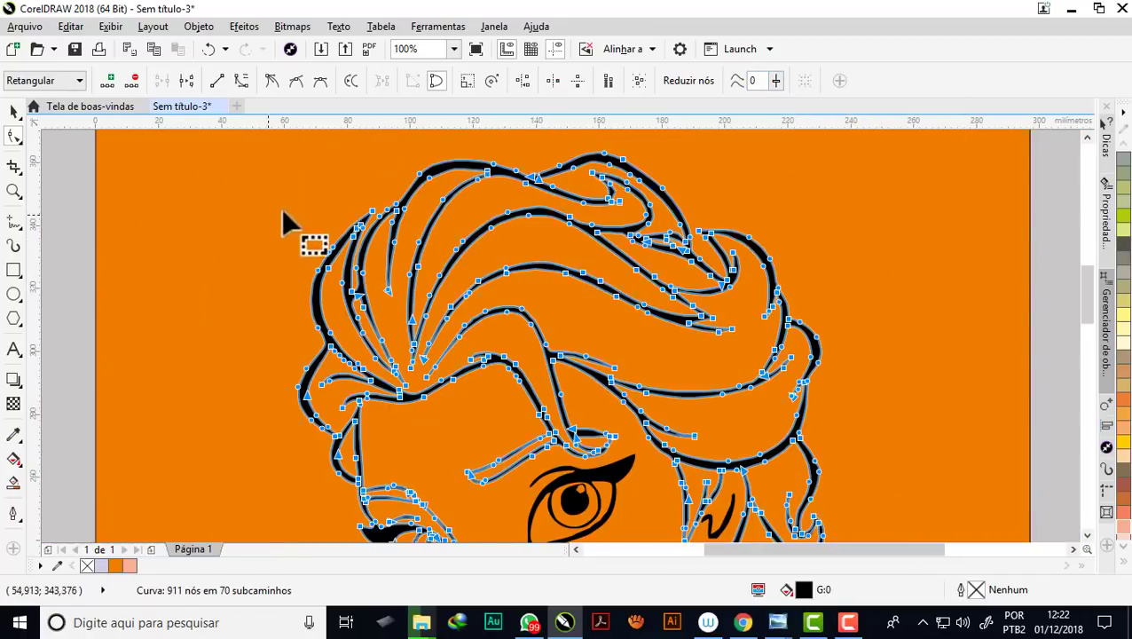
pyautogui.scroll(2, 488, 181)
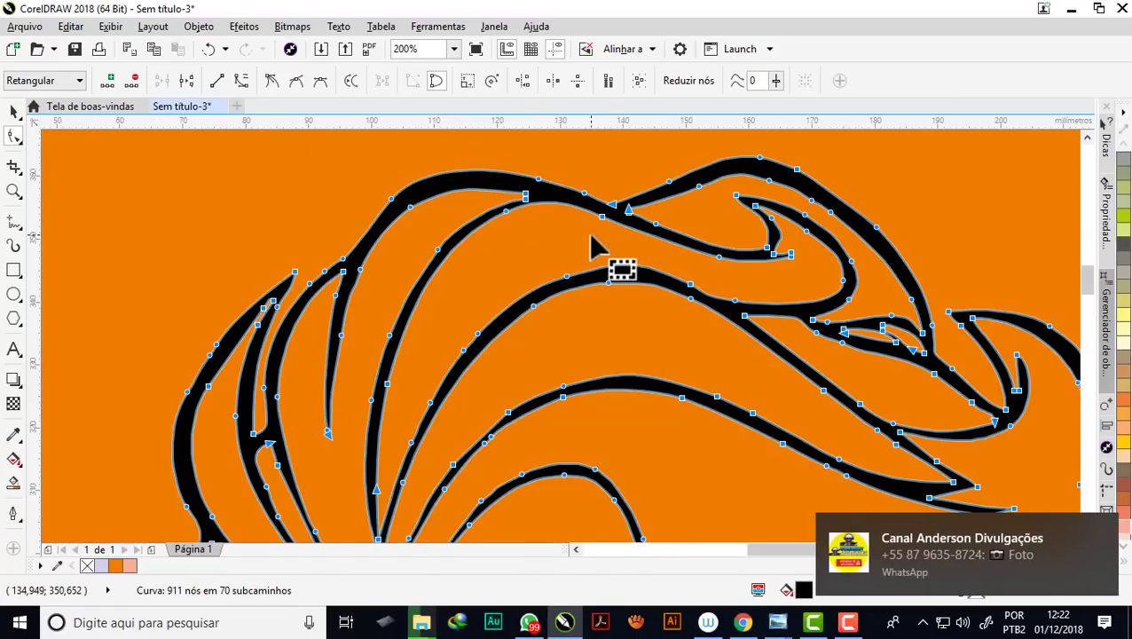
pyautogui.scroll(-1, 586, 266)
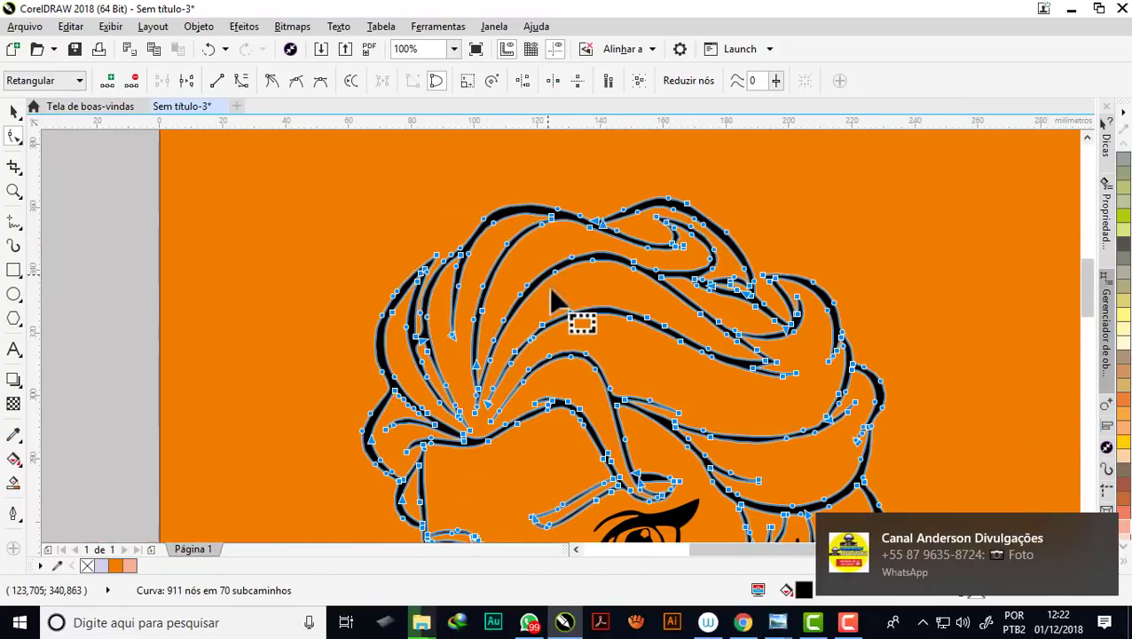
pyautogui.scroll(2, 561, 275)
pyautogui.scroll(-1, 562, 272)
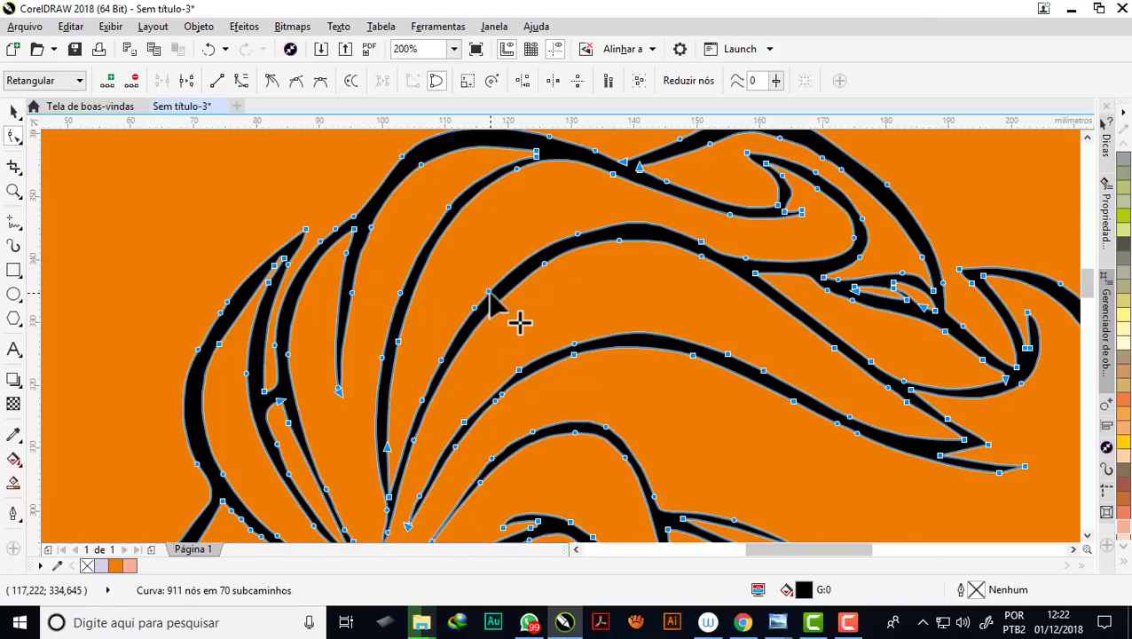
# Reshape the hair strand by moving a node and deleting the nodes at its tip
pyautogui.press('Escape')
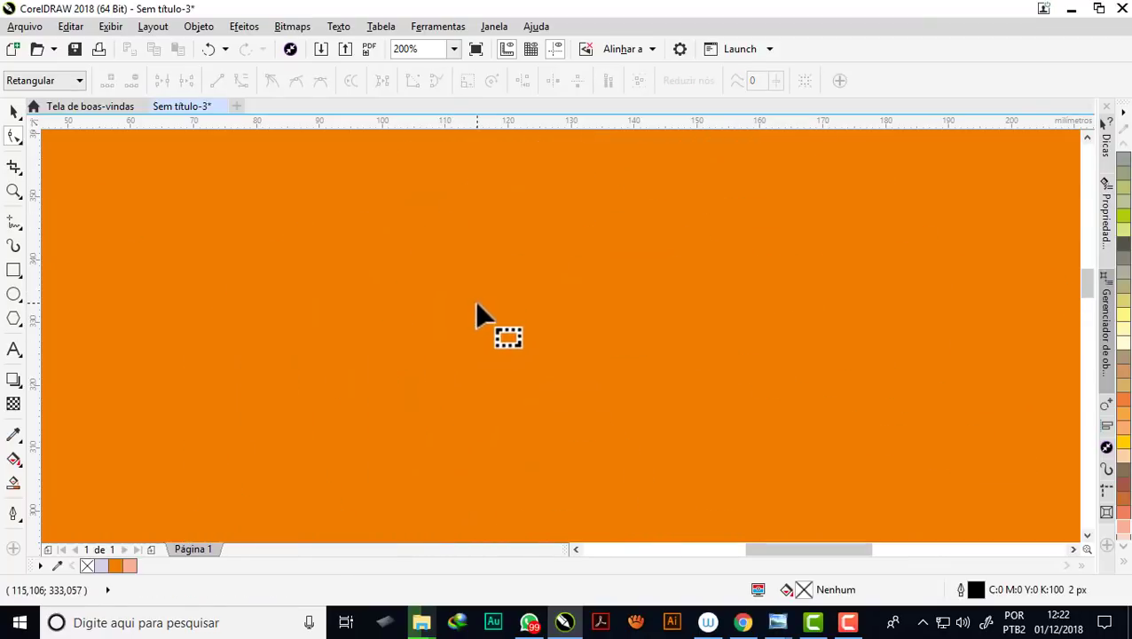
pyautogui.click(483, 317)
pyautogui.scroll(2, 488, 302)
pyautogui.scroll(2, 497, 257)
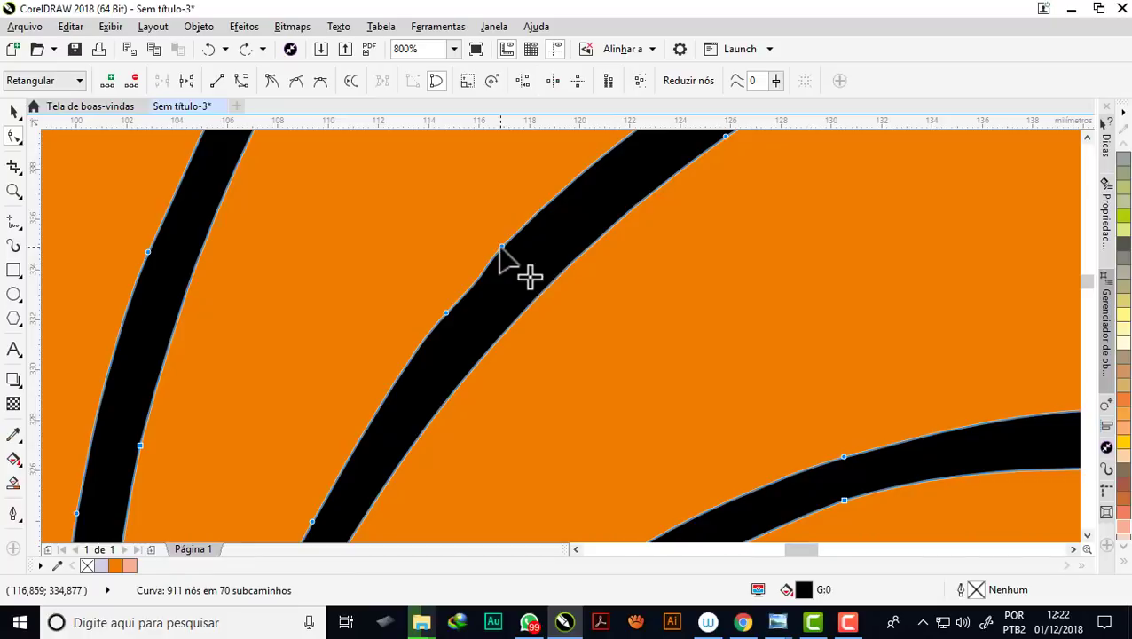
pyautogui.moveTo(500, 251)
pyautogui.mouseDown()
pyautogui.moveTo(455, 342)
pyautogui.moveTo(507, 292)
pyautogui.mouseUp()
pyautogui.scroll(-2, 508, 293)
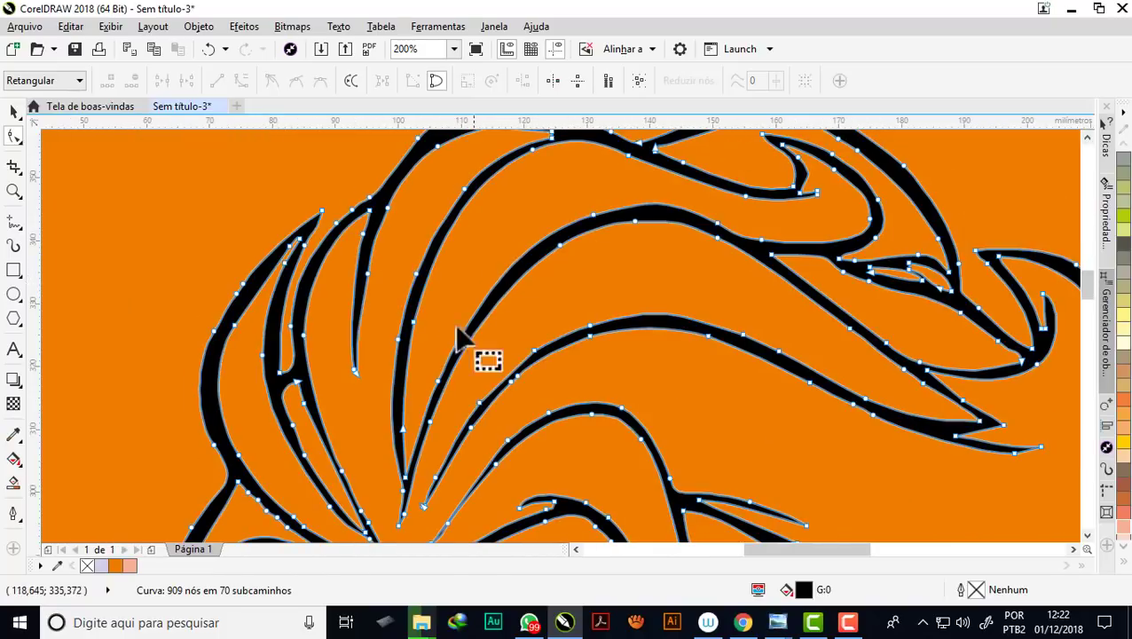
pyautogui.scroll(1, 461, 382)
pyautogui.moveTo(486, 319); pyautogui.dragTo(486, 321)
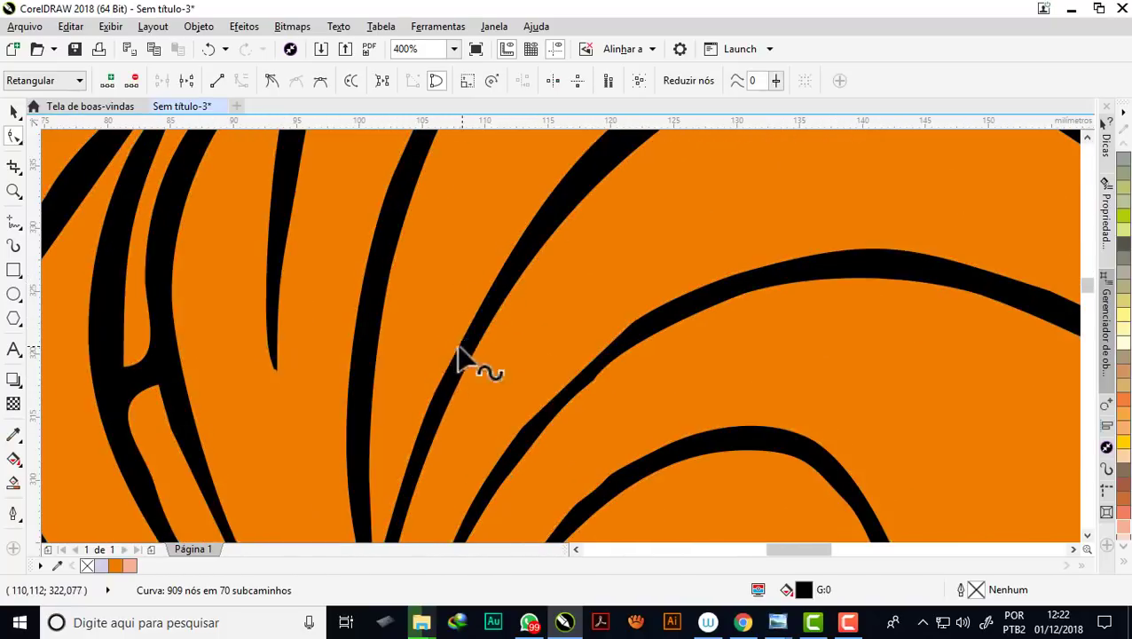
pyautogui.press('Delete')
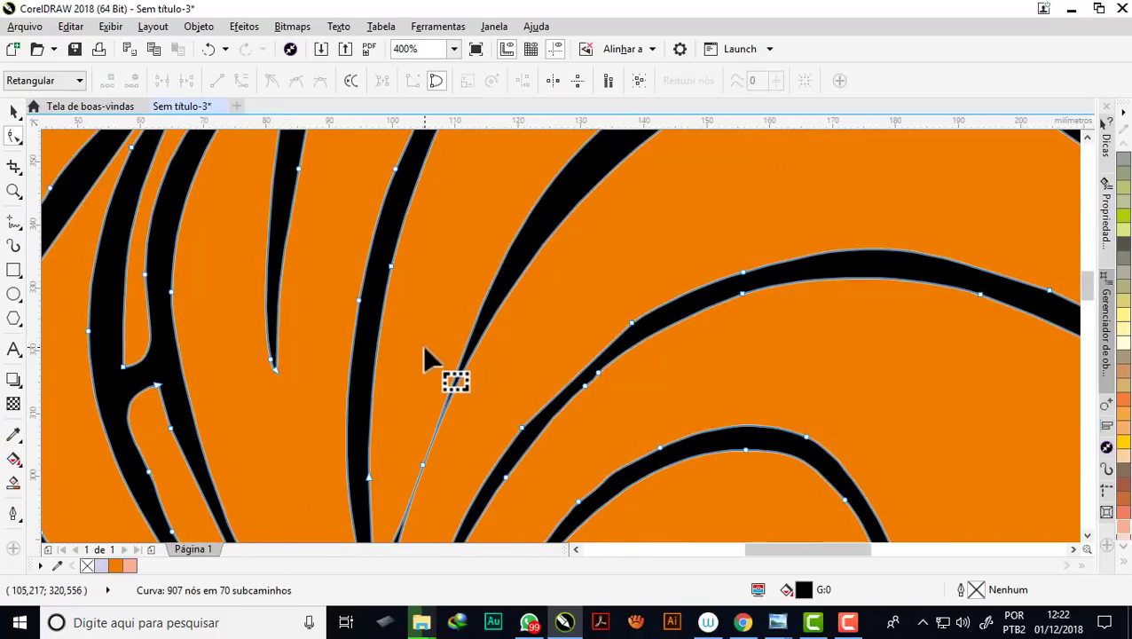
pyautogui.scroll(-1, 422, 344)
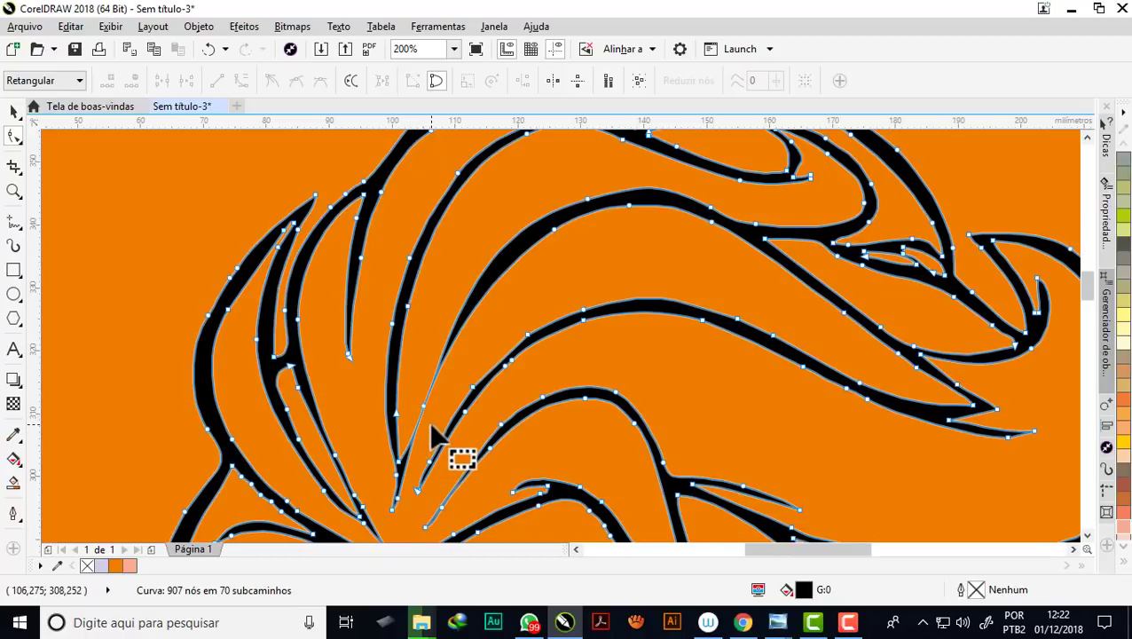
pyautogui.scroll(1, 429, 421)
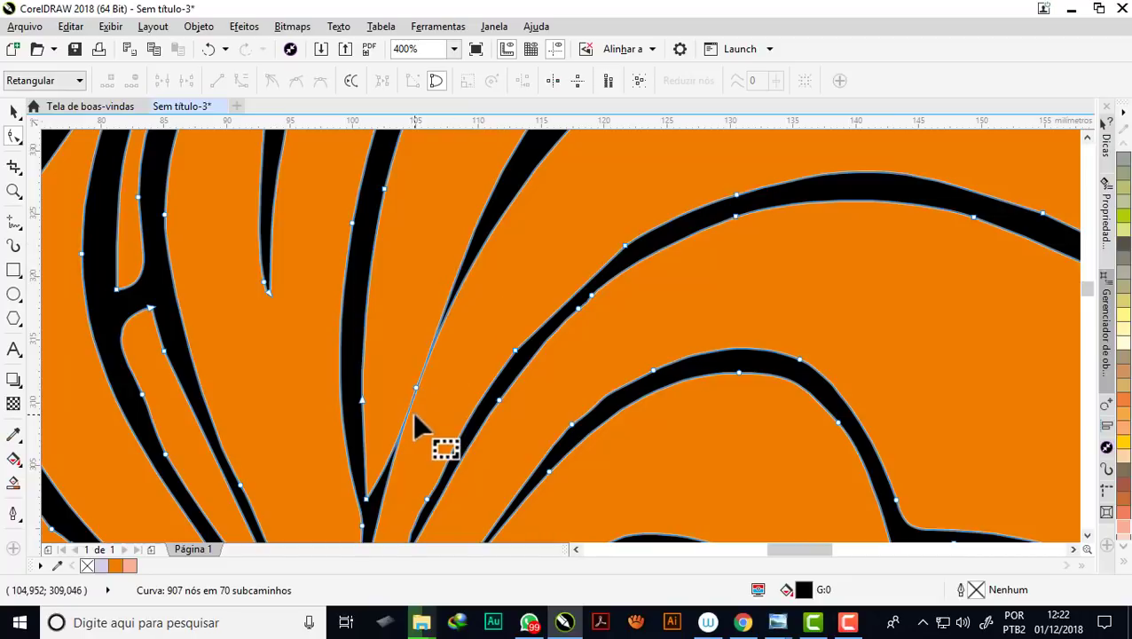
# Add a node to the hair strand outline and delete a stray node, leaving 907 nodes
pyautogui.doubleClick(414, 417)
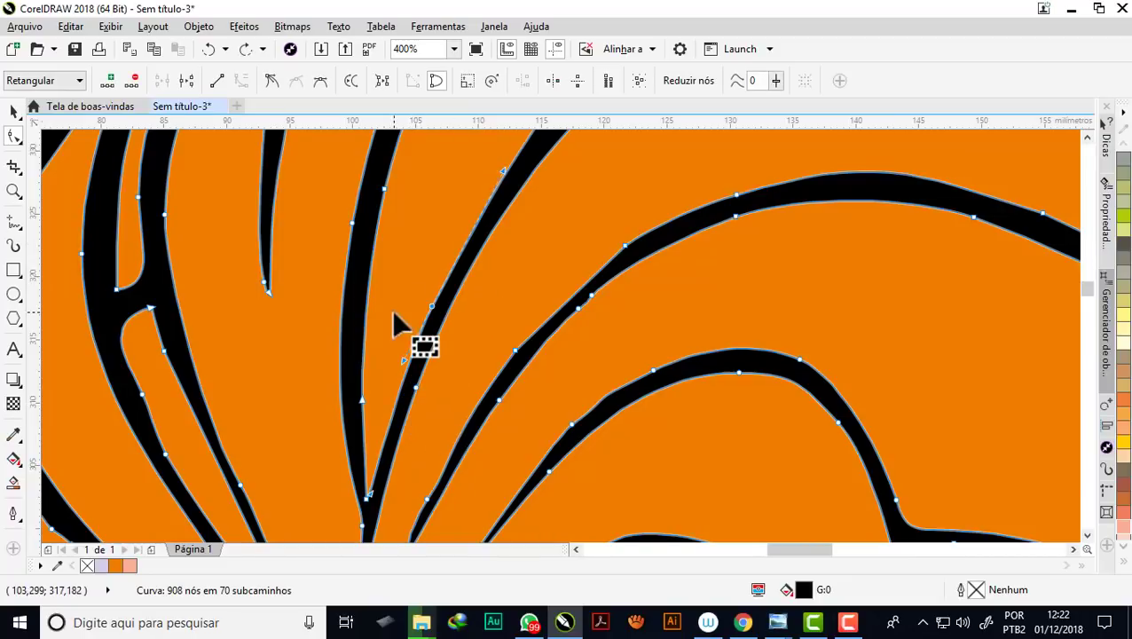
pyautogui.scroll(-1, 397, 316)
pyautogui.scroll(1, 410, 346)
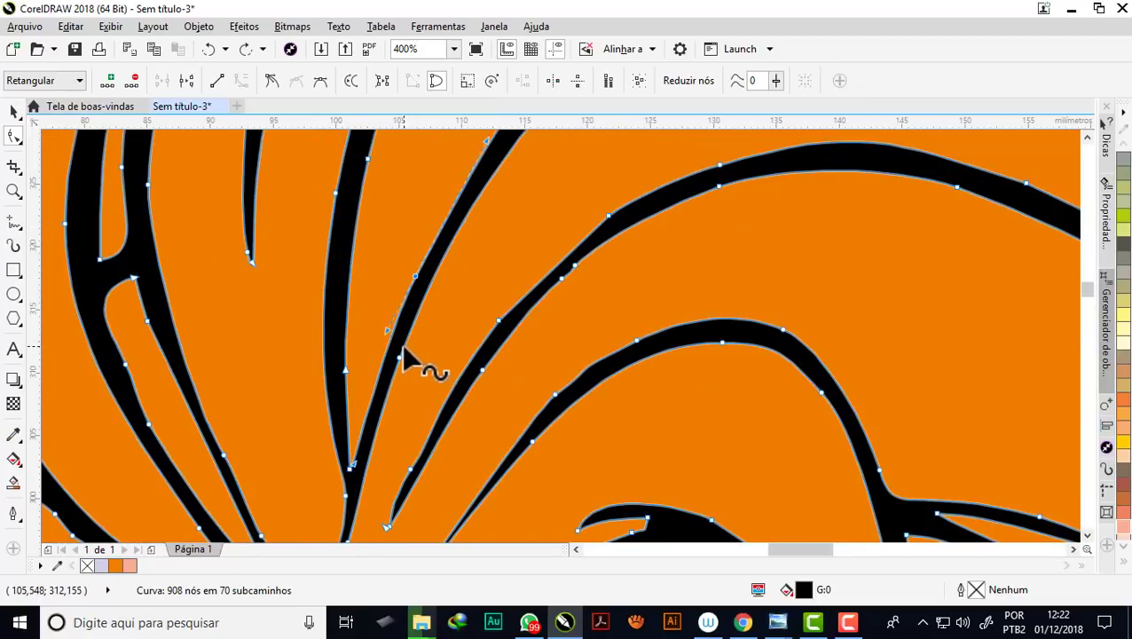
pyautogui.scroll(-1, 403, 351)
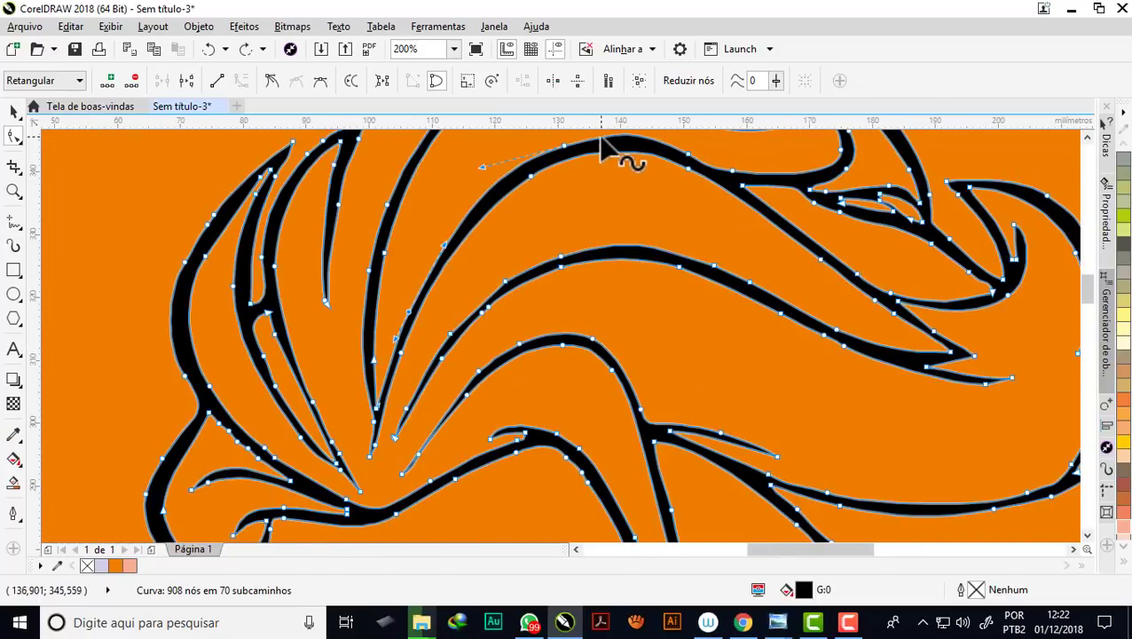
pyautogui.scroll(1, 602, 149)
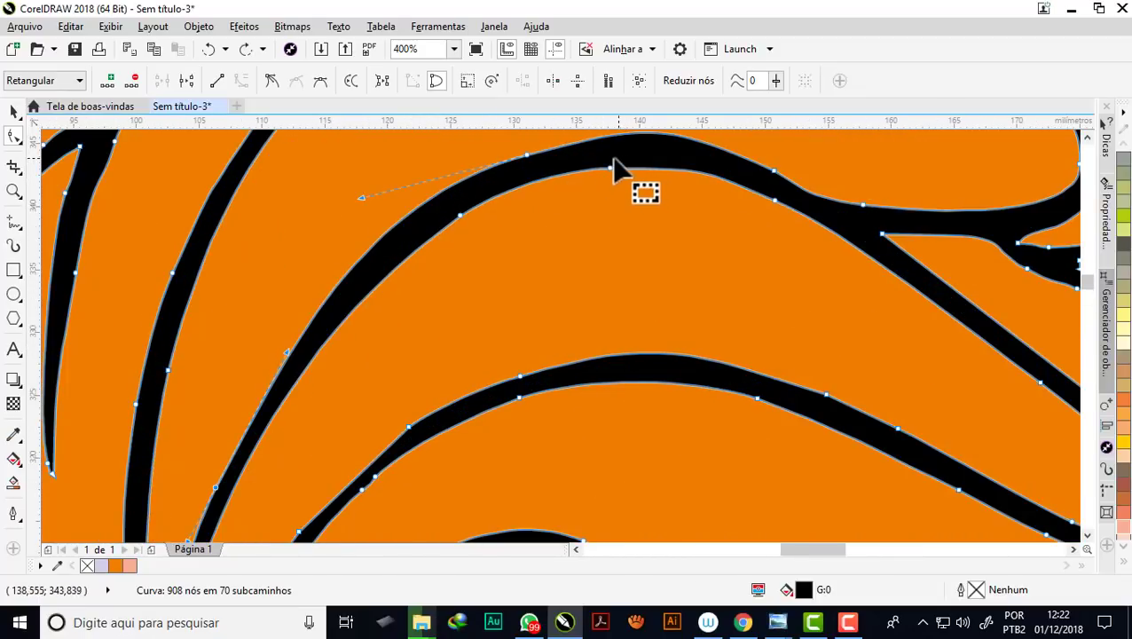
pyautogui.click(490, 244)
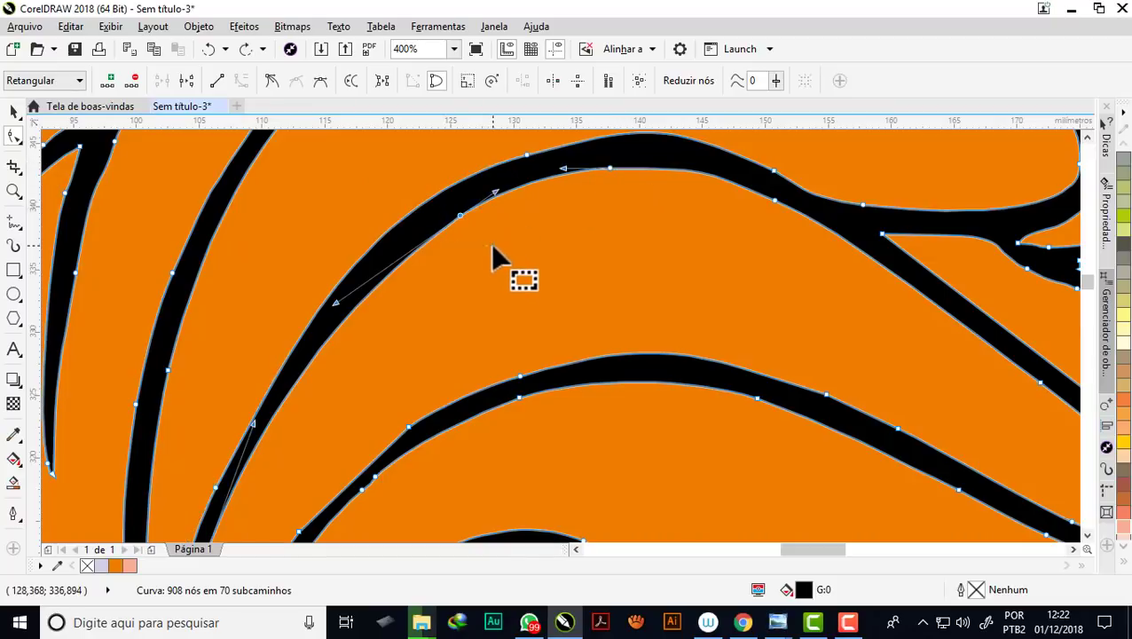
pyautogui.press('Delete')
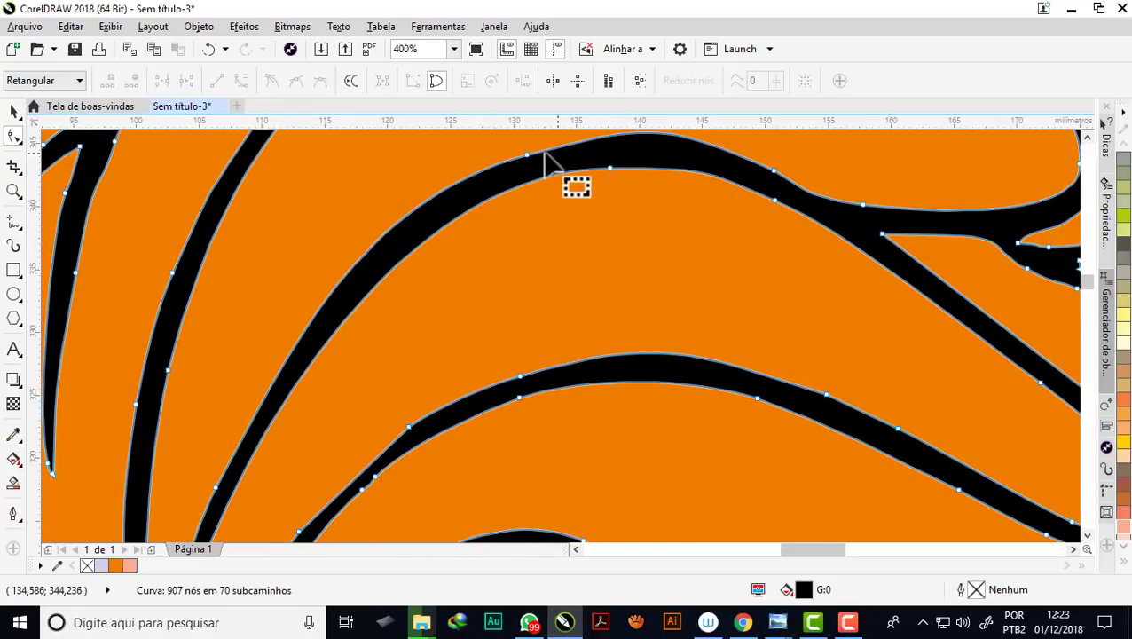
pyautogui.scroll(-1, 621, 212)
pyautogui.scroll(1, 636, 186)
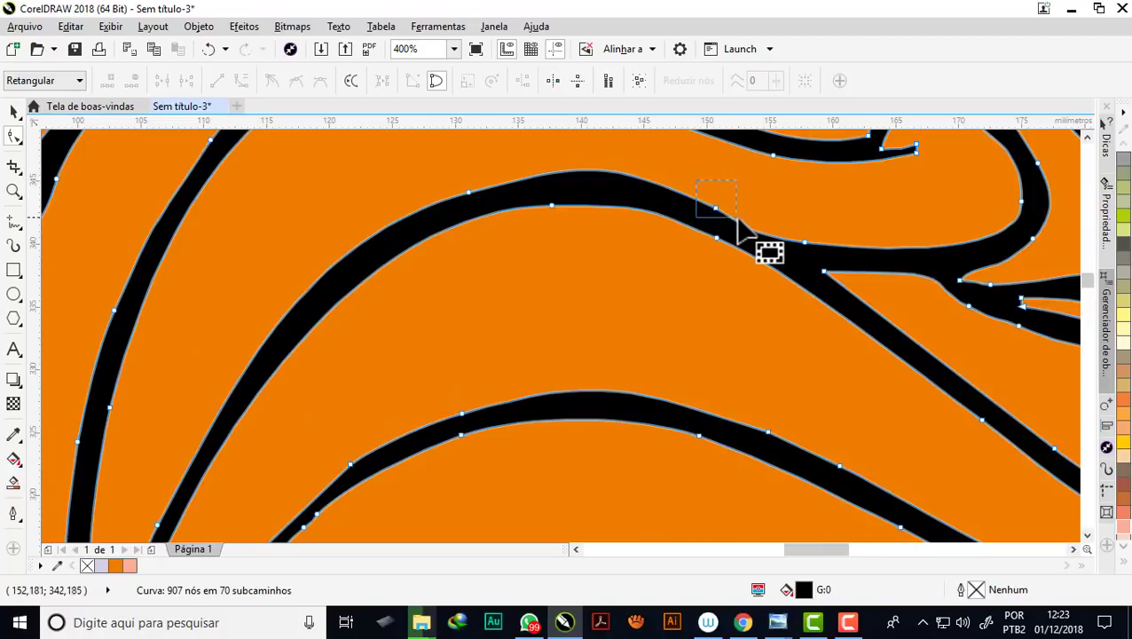
# Delete a node on the upper strand and bend its curve smoothly with the control handles
pyautogui.click(757, 240)
pyautogui.press('Delete')
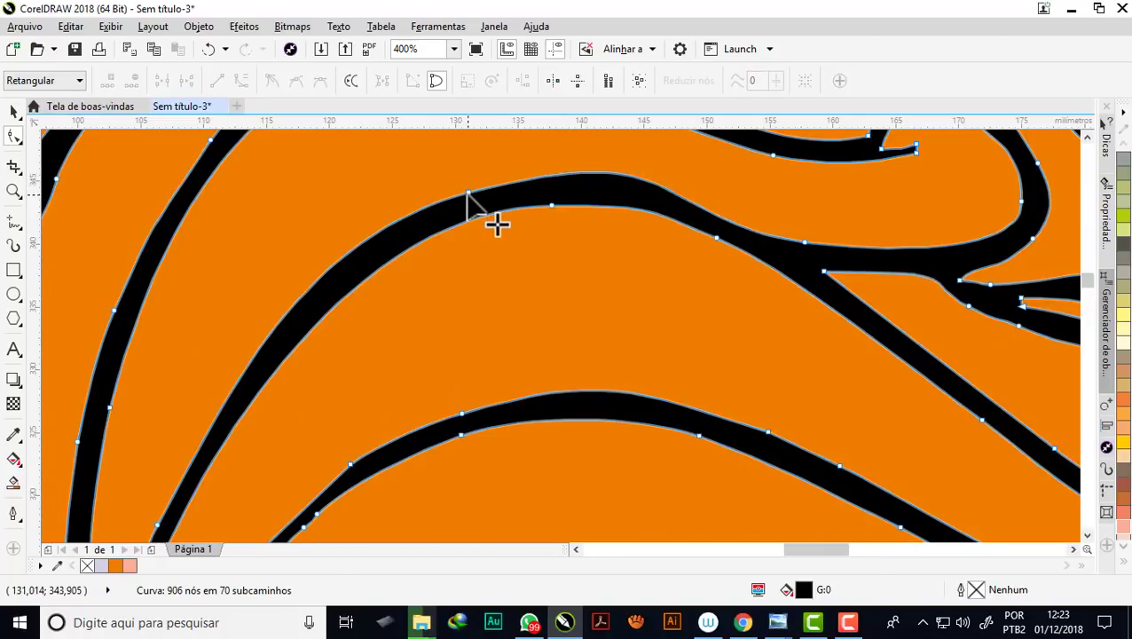
pyautogui.click(468, 192)
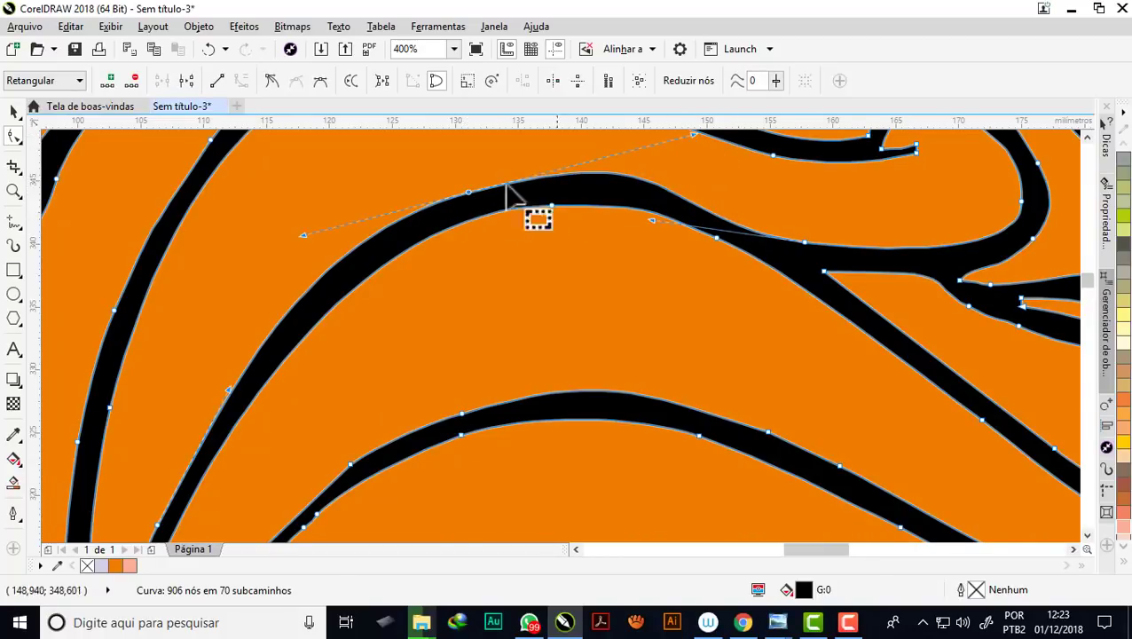
pyautogui.click(471, 194)
pyautogui.click(468, 192)
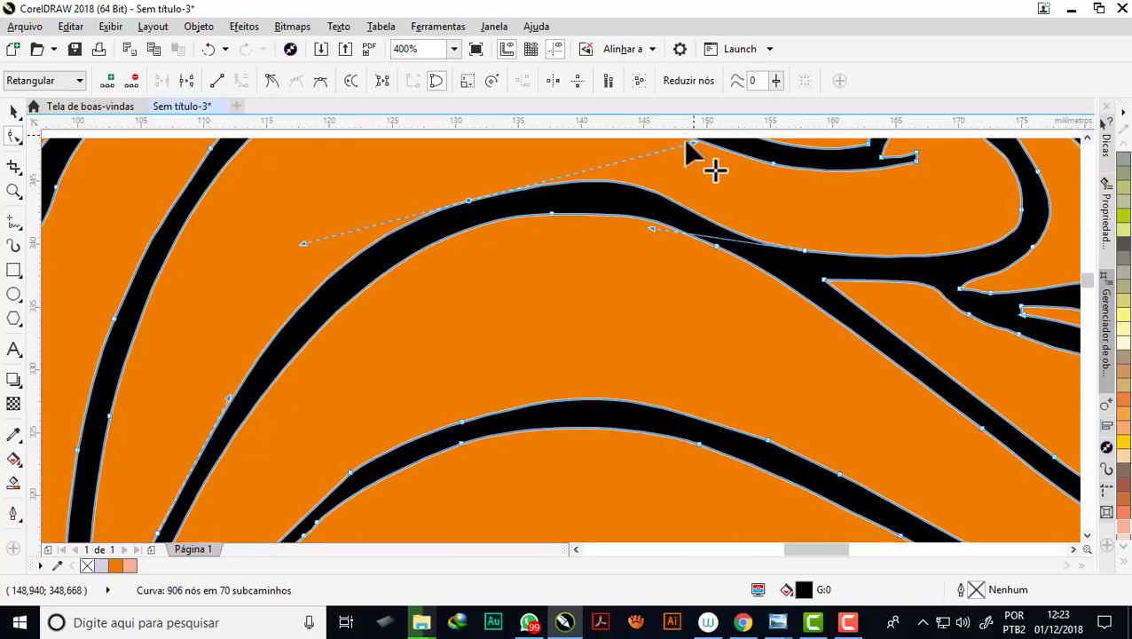
pyautogui.moveTo(691, 133); pyautogui.dragTo(621, 162)
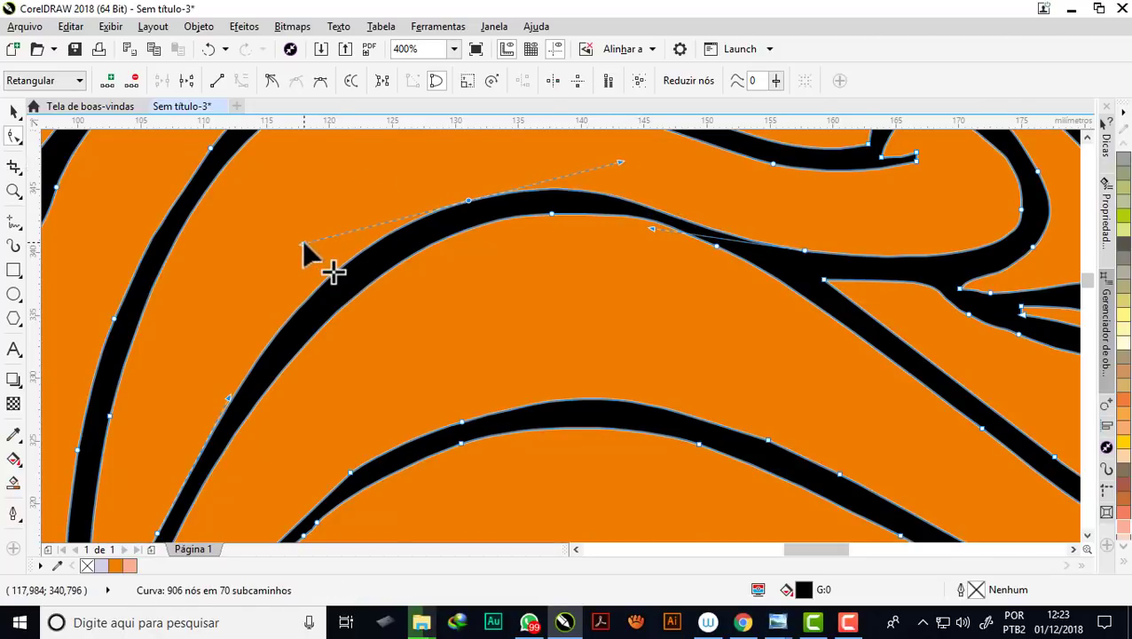
pyautogui.moveTo(303, 243); pyautogui.dragTo(315, 241)
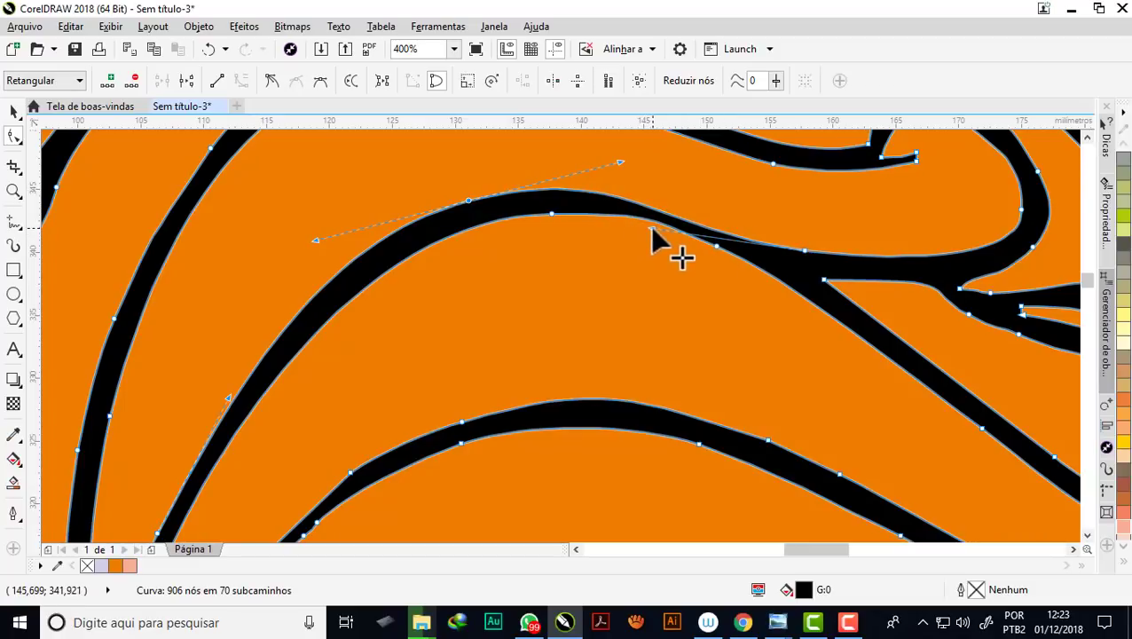
pyautogui.moveTo(649, 231)
pyautogui.mouseDown()
pyautogui.moveTo(618, 198)
pyautogui.moveTo(588, 208)
pyautogui.mouseUp()
# Smooth the junction where the two strands meet and the strand's upper edge
pyautogui.click(716, 247)
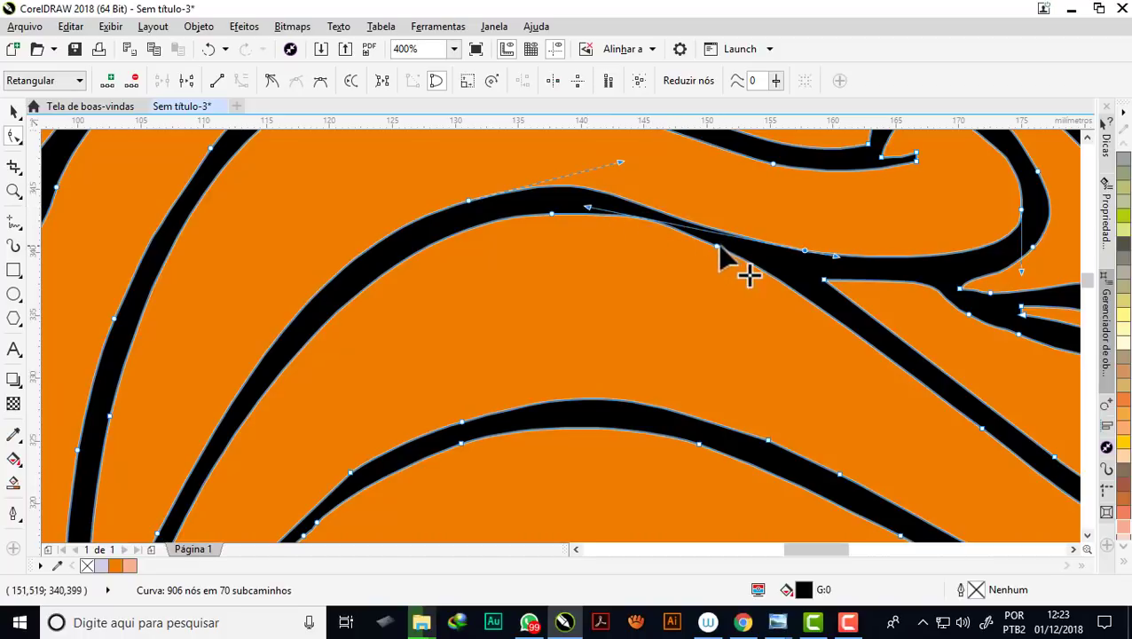
pyautogui.moveTo(551, 216); pyautogui.dragTo(527, 225)
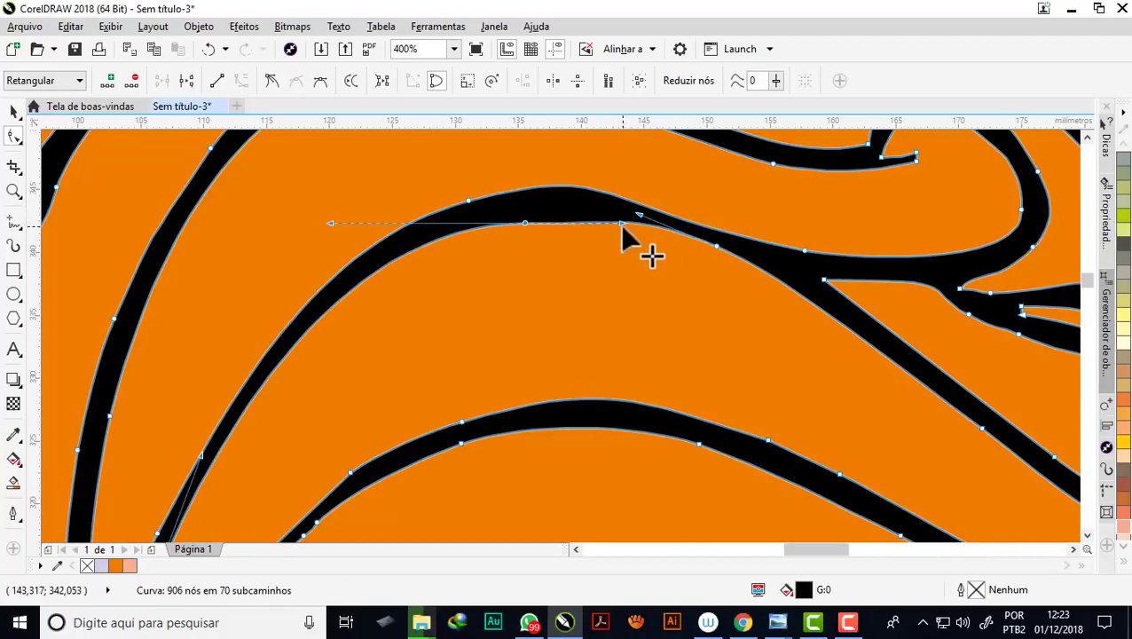
pyautogui.moveTo(620, 223); pyautogui.dragTo(608, 225)
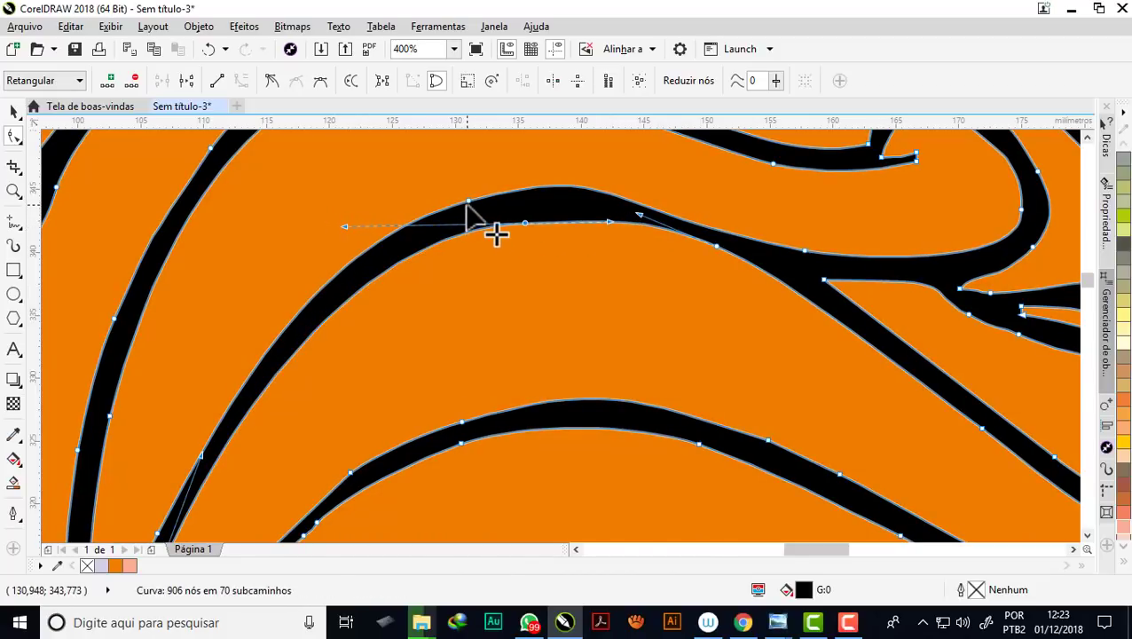
pyautogui.click(468, 201)
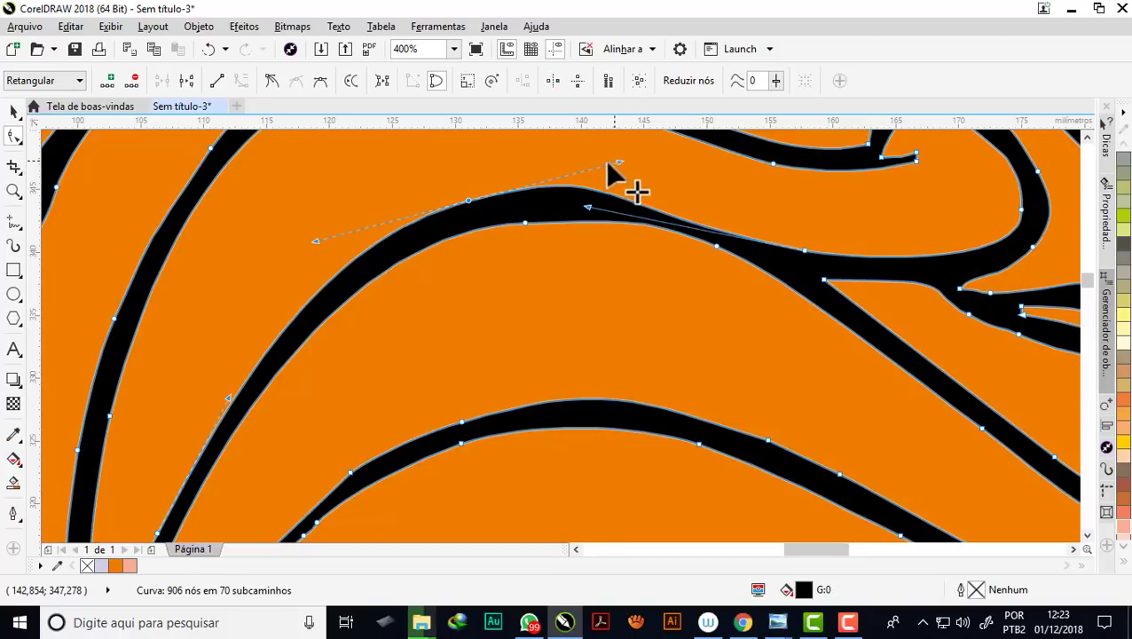
pyautogui.moveTo(609, 164)
pyautogui.mouseDown()
pyautogui.moveTo(558, 178)
pyautogui.moveTo(619, 199)
pyautogui.moveTo(633, 191)
pyautogui.mouseUp()
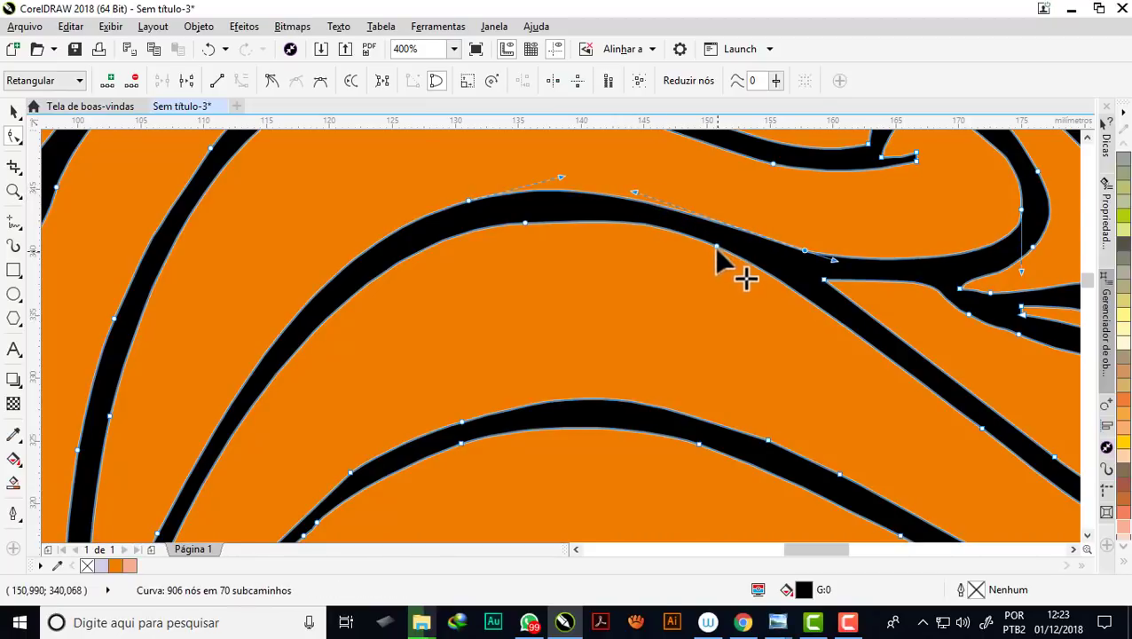
pyautogui.click(717, 248)
# Remove unneeded nodes near the strand junction and reshape the outline there
pyautogui.press('Delete')
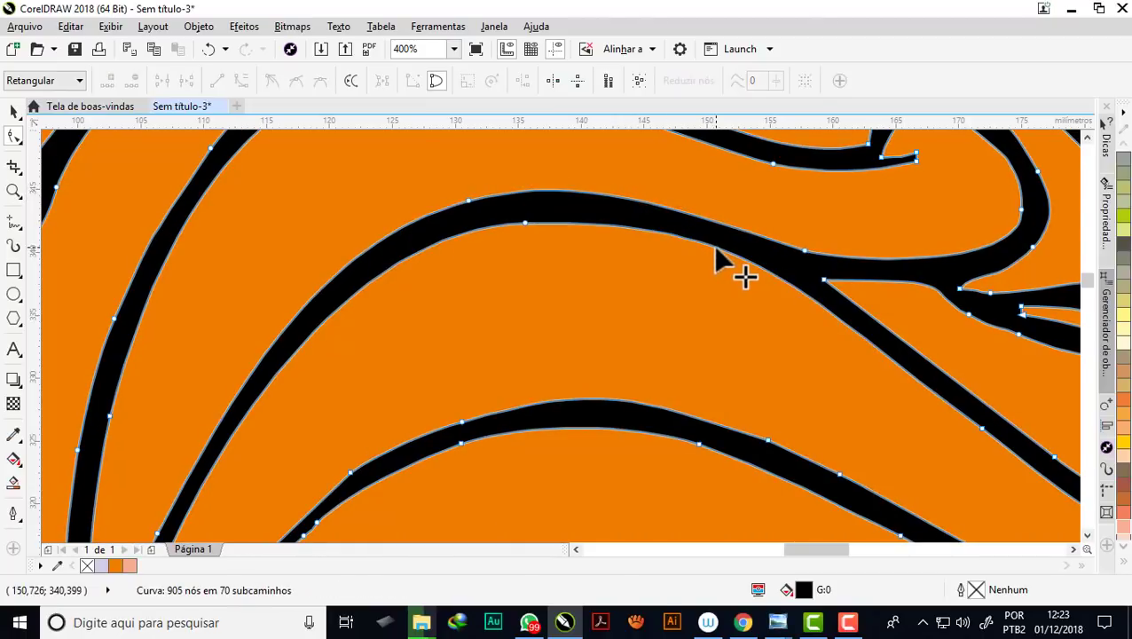
pyautogui.scroll(-1, 688, 235)
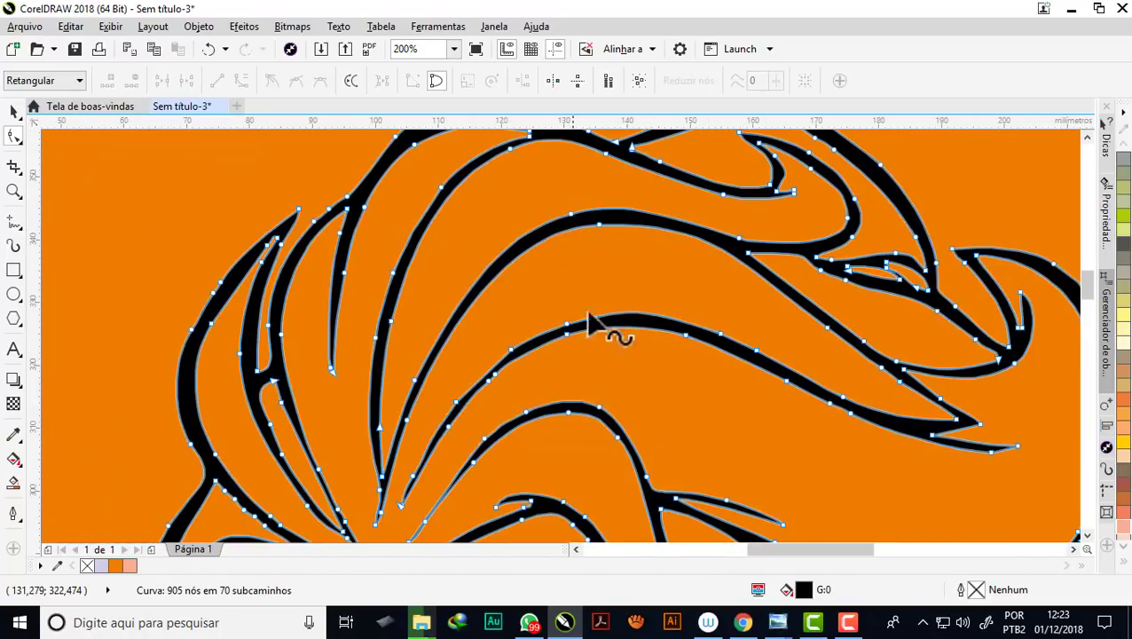
pyautogui.scroll(1, 706, 238)
pyautogui.click(801, 267)
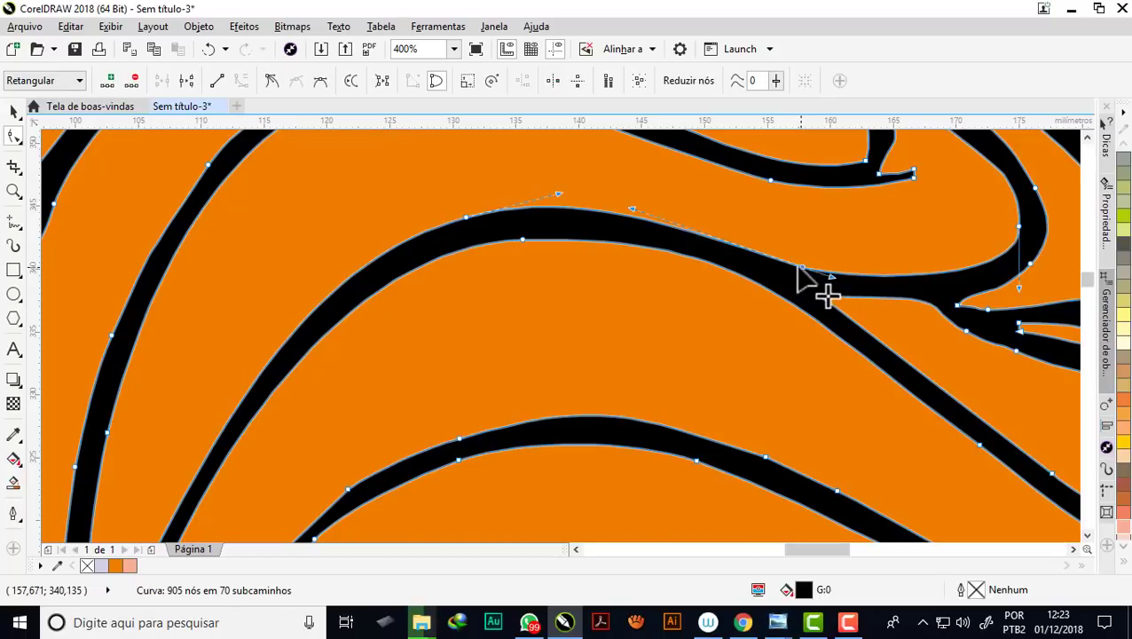
pyautogui.moveTo(632, 210); pyautogui.dragTo(659, 208)
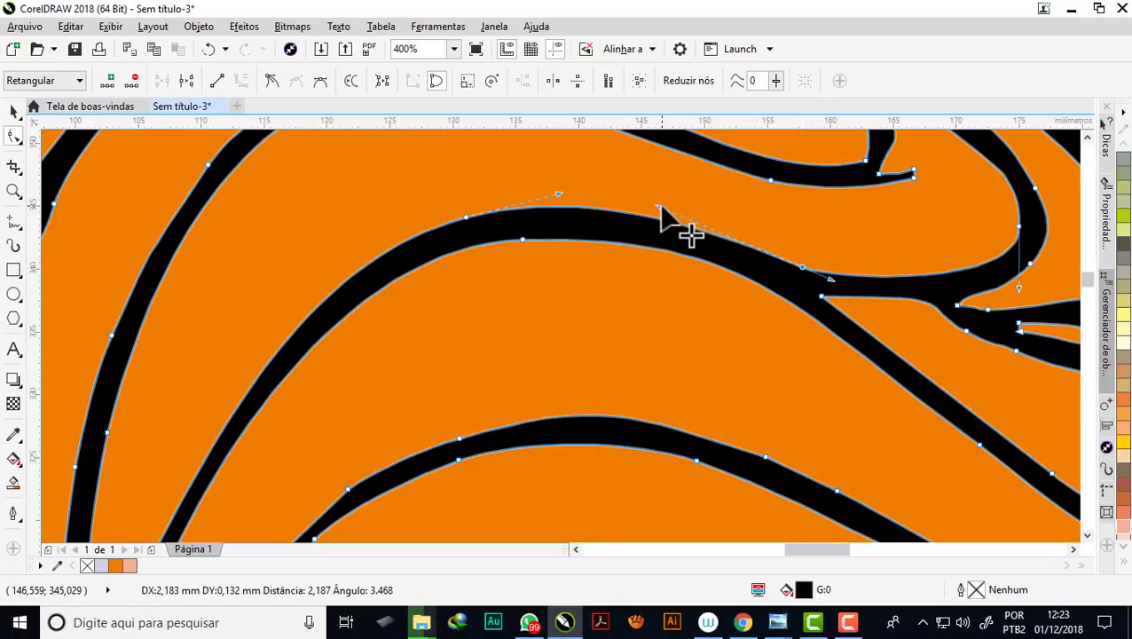
pyautogui.scroll(-1, 553, 213)
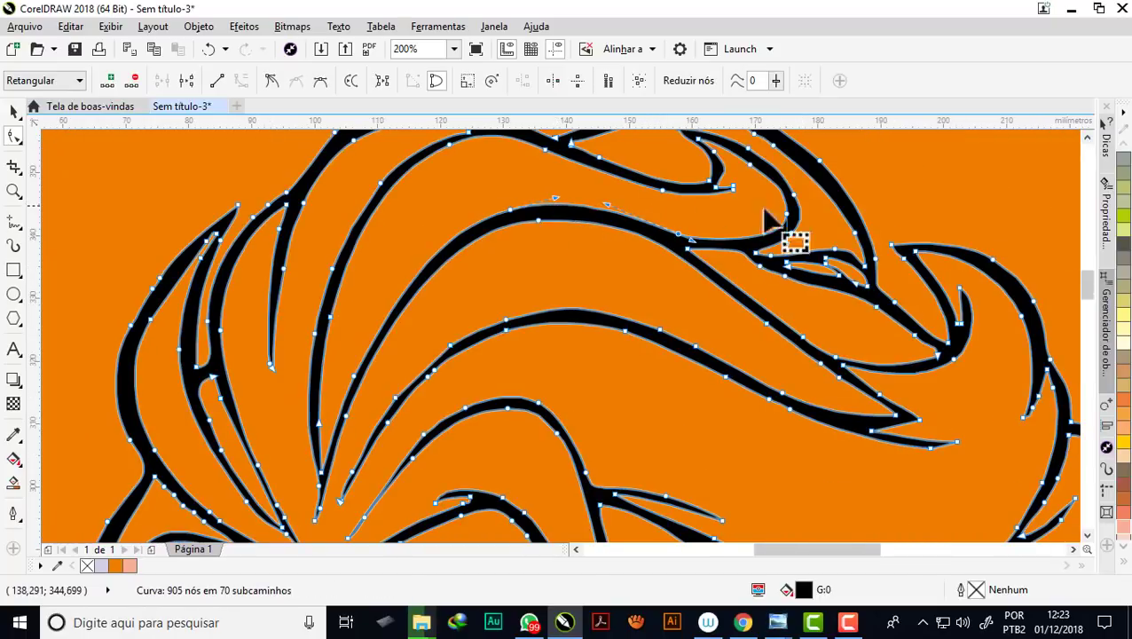
pyautogui.scroll(-1, 703, 298)
pyautogui.scroll(1, 564, 215)
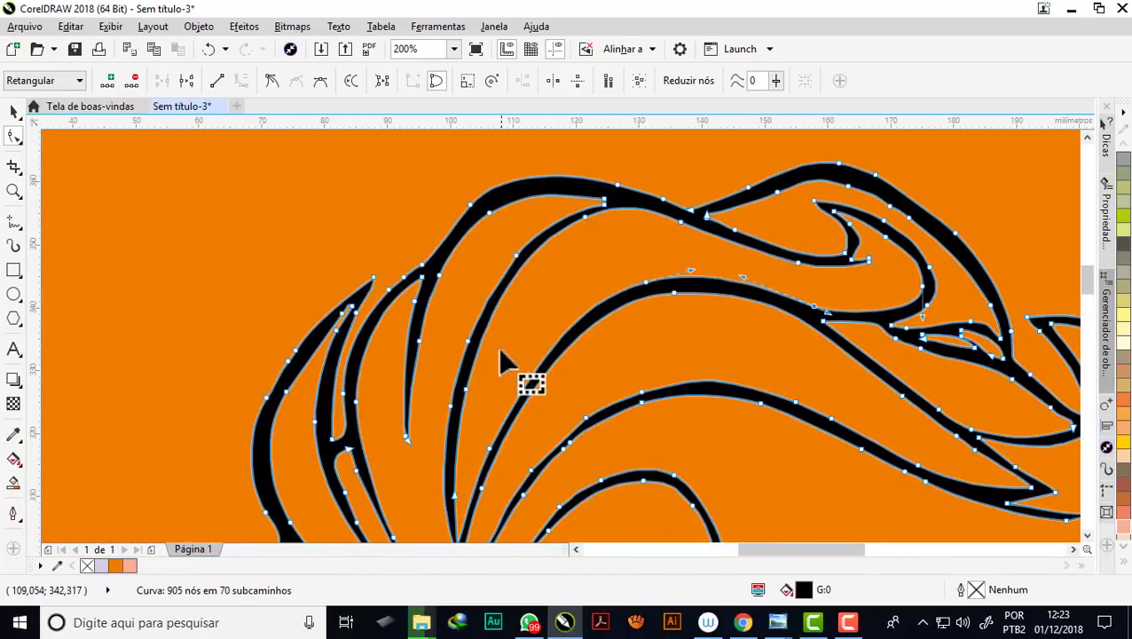
pyautogui.scroll(1, 538, 259)
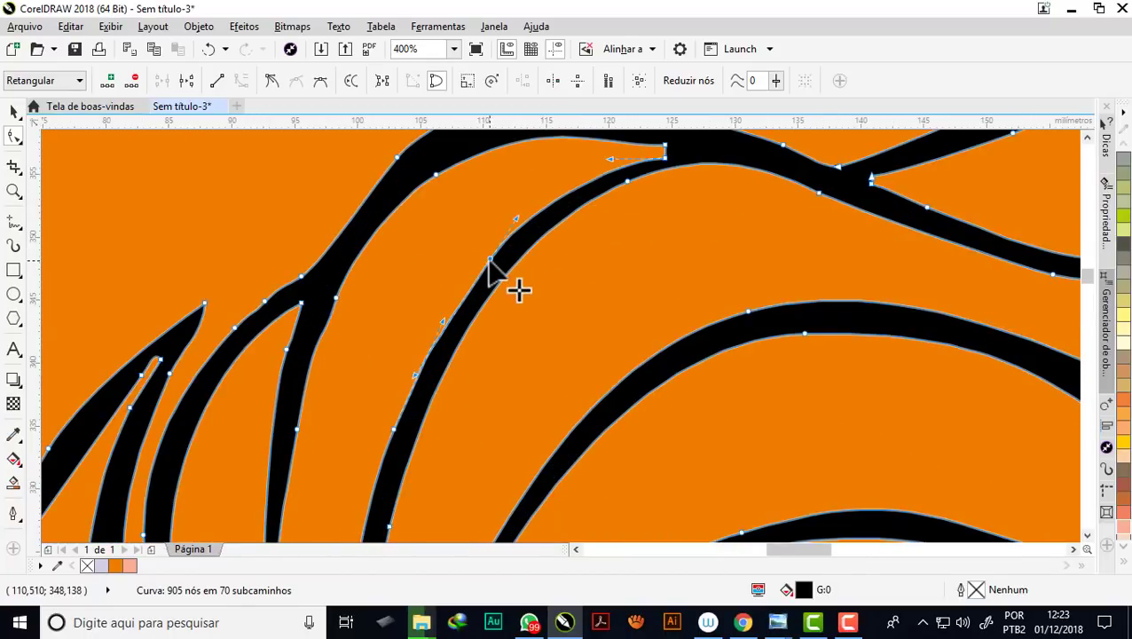
pyautogui.press('Delete')
pyautogui.scroll(-1, 493, 259)
pyautogui.scroll(1, 451, 339)
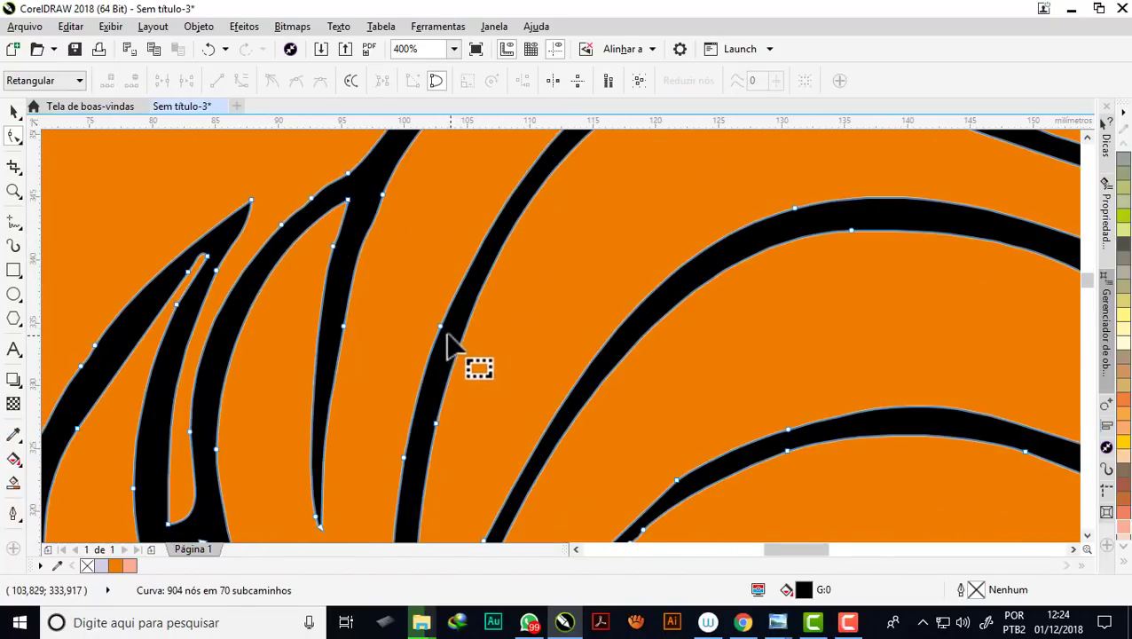
pyautogui.press('Delete')
pyautogui.scroll(-1, 453, 342)
pyautogui.scroll(-1, 453, 341)
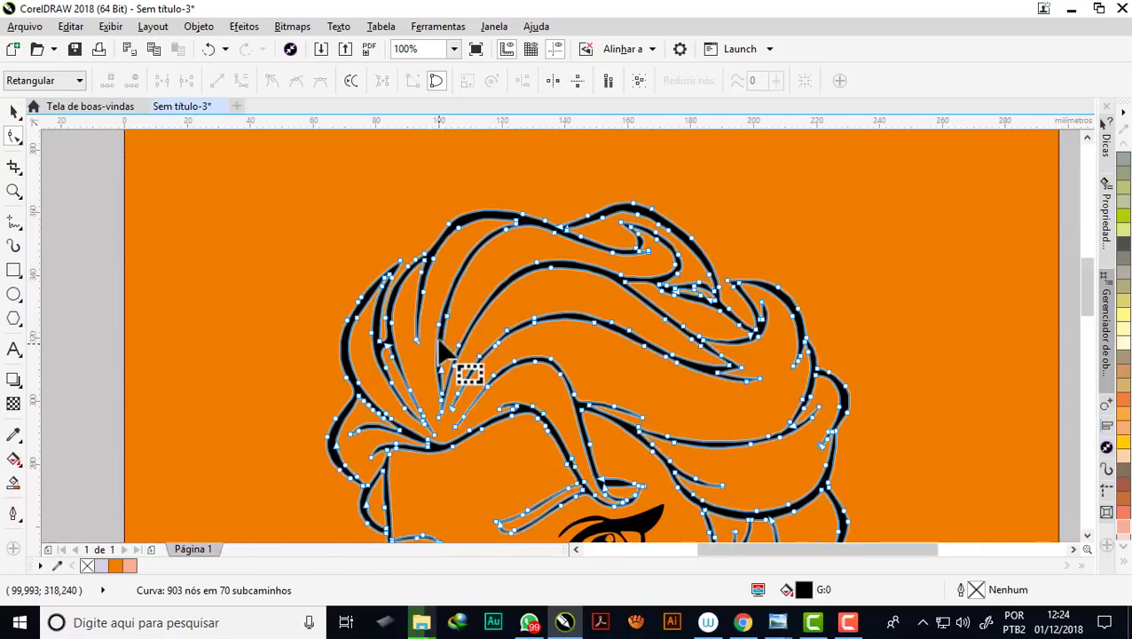
pyautogui.scroll(2, 444, 333)
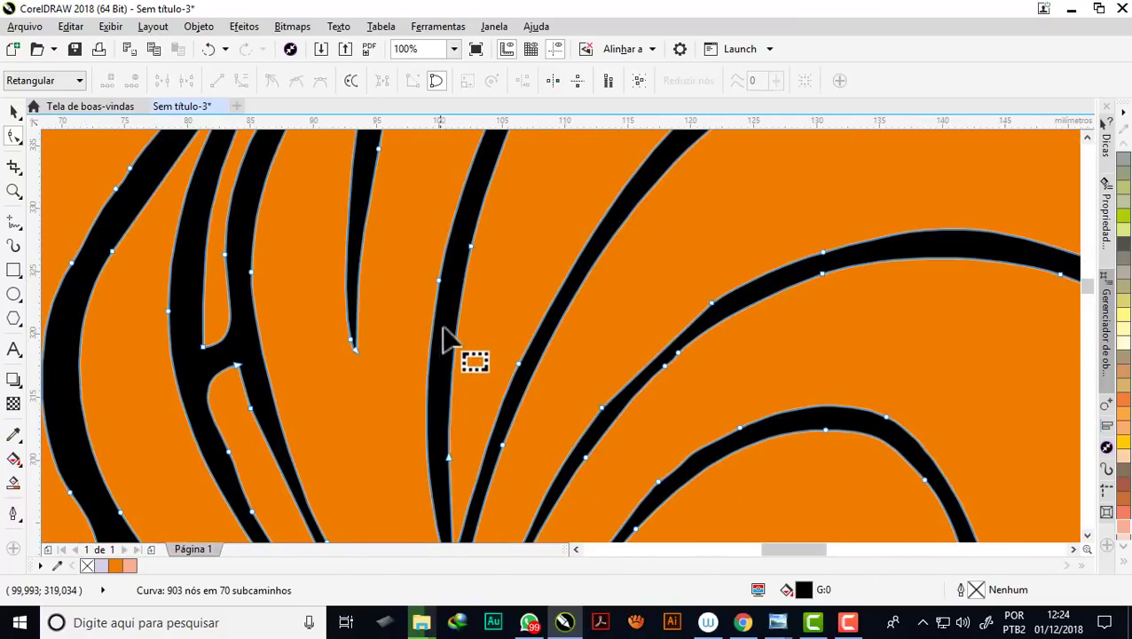
# Delete the node causing a notch in the strand; a stray node deletion is undone
pyautogui.click(472, 247)
pyautogui.press('Delete')
pyautogui.scroll(-1, 475, 316)
pyautogui.scroll(-1, 505, 197)
pyautogui.scroll(1, 518, 176)
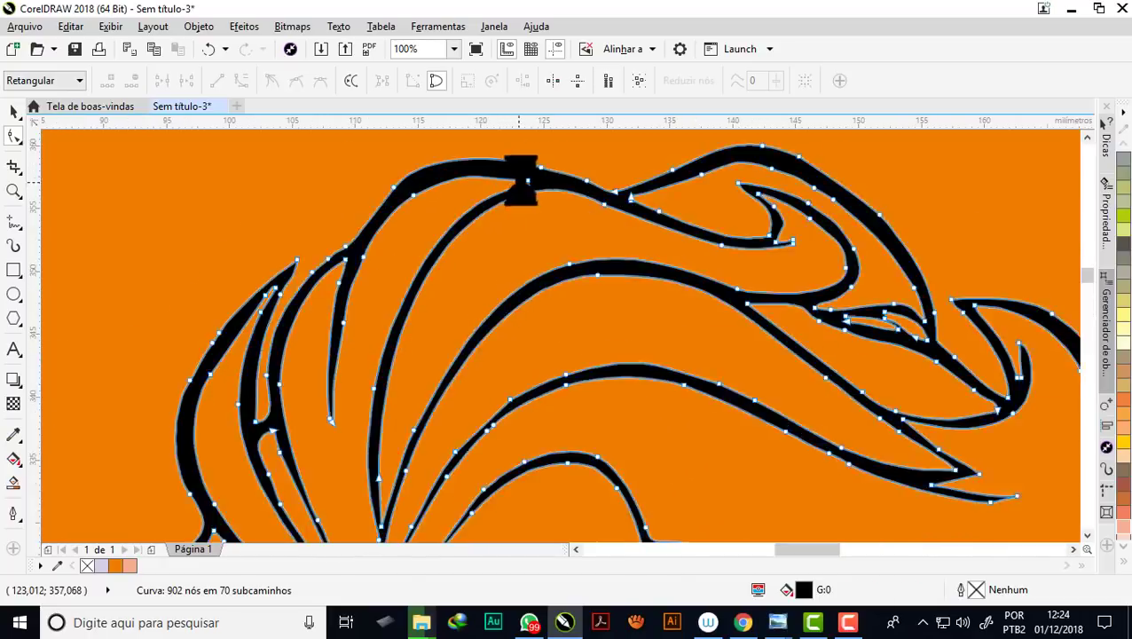
pyautogui.scroll(1, 523, 199)
pyautogui.scroll(1, 538, 181)
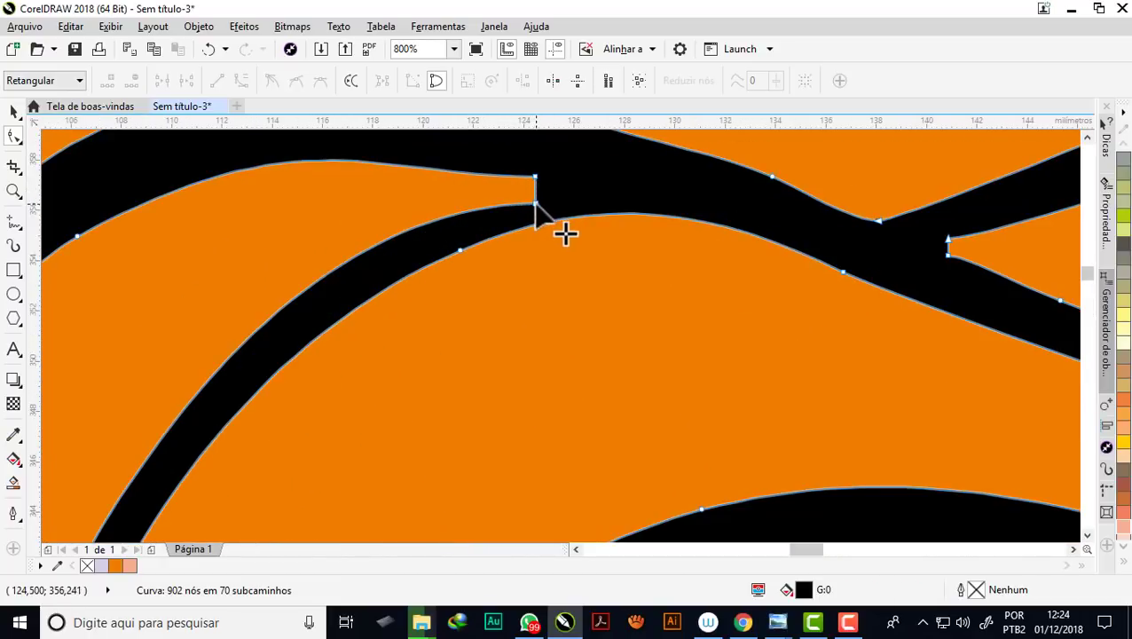
pyautogui.scroll(-1, 536, 195)
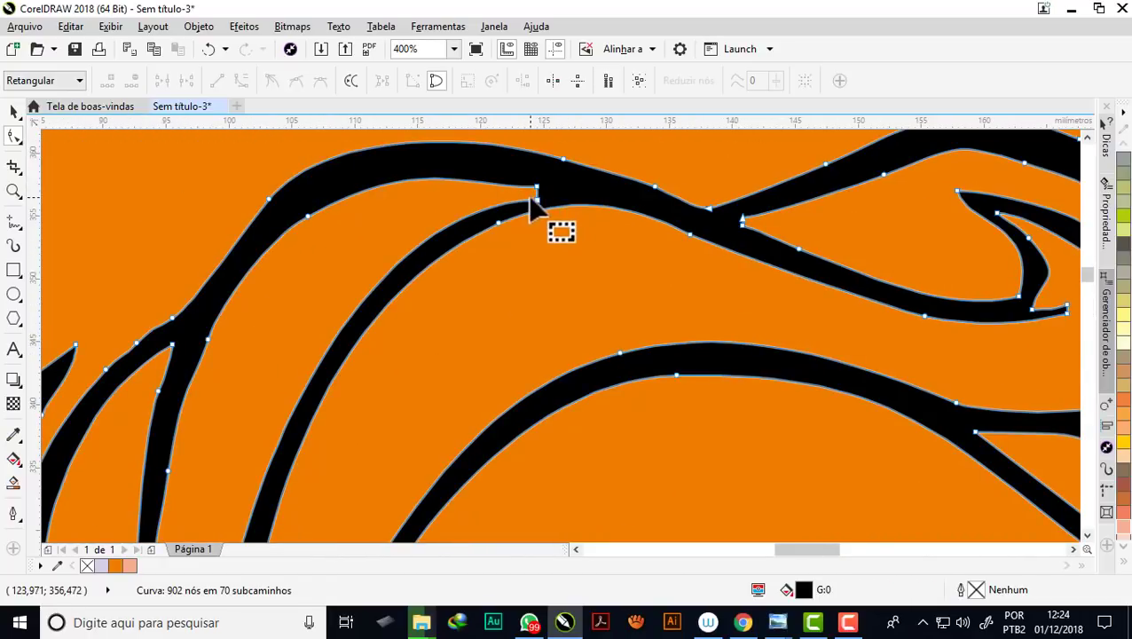
pyautogui.scroll(1, 531, 200)
pyautogui.click(542, 202)
pyautogui.press('Delete')
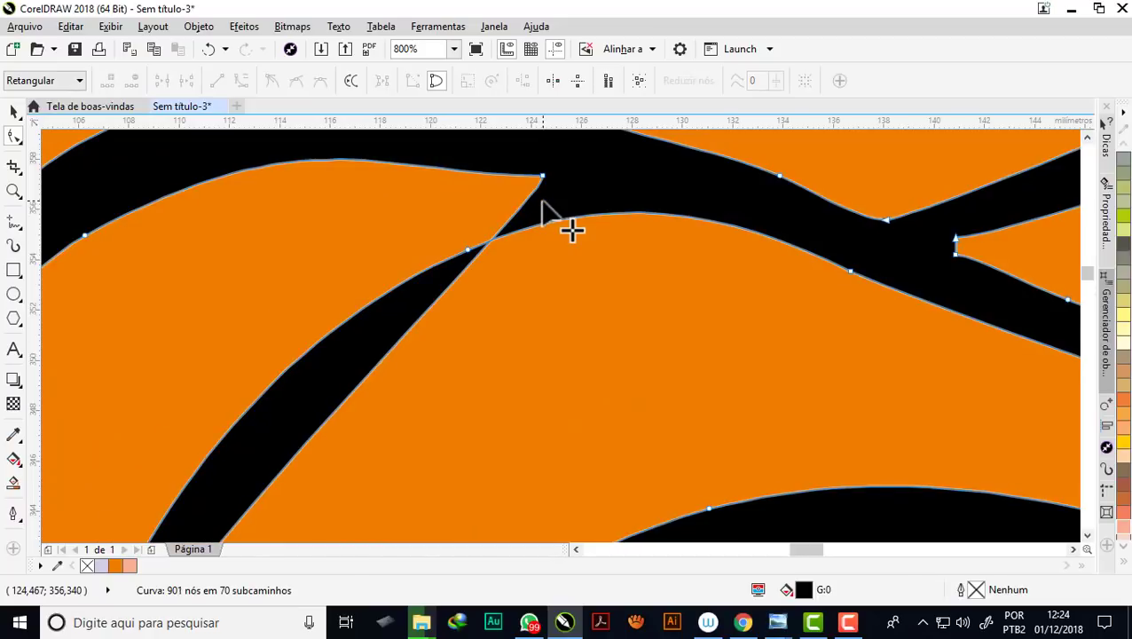
pyautogui.hotkey('ctrl', 'z')
pyautogui.scroll(-1, 550, 188)
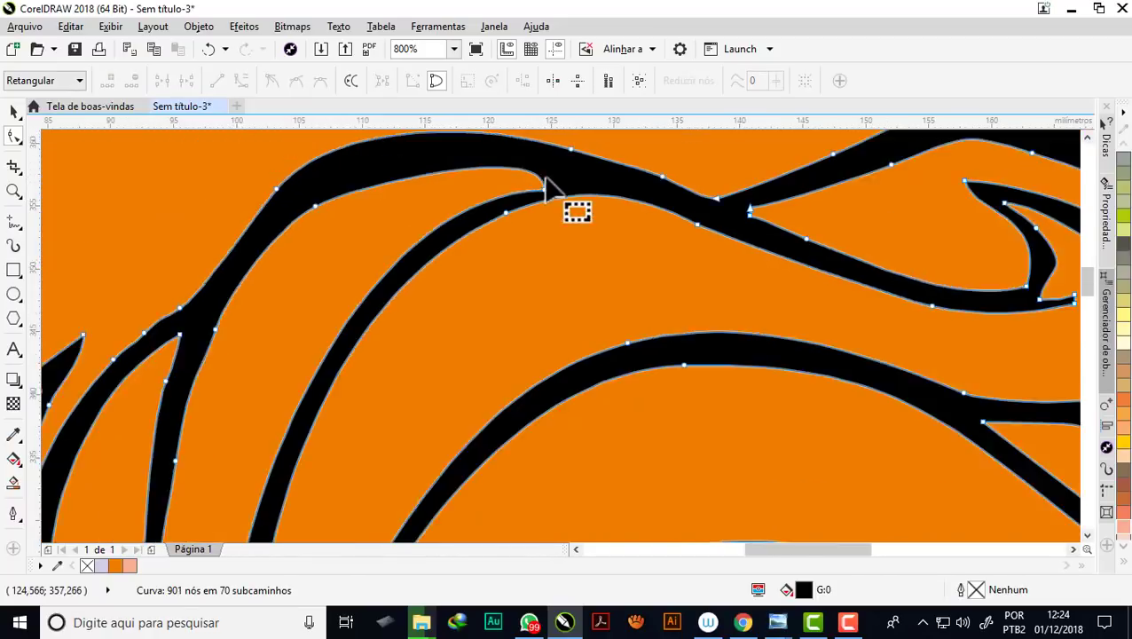
pyautogui.scroll(-2, 546, 187)
pyautogui.scroll(2, 495, 186)
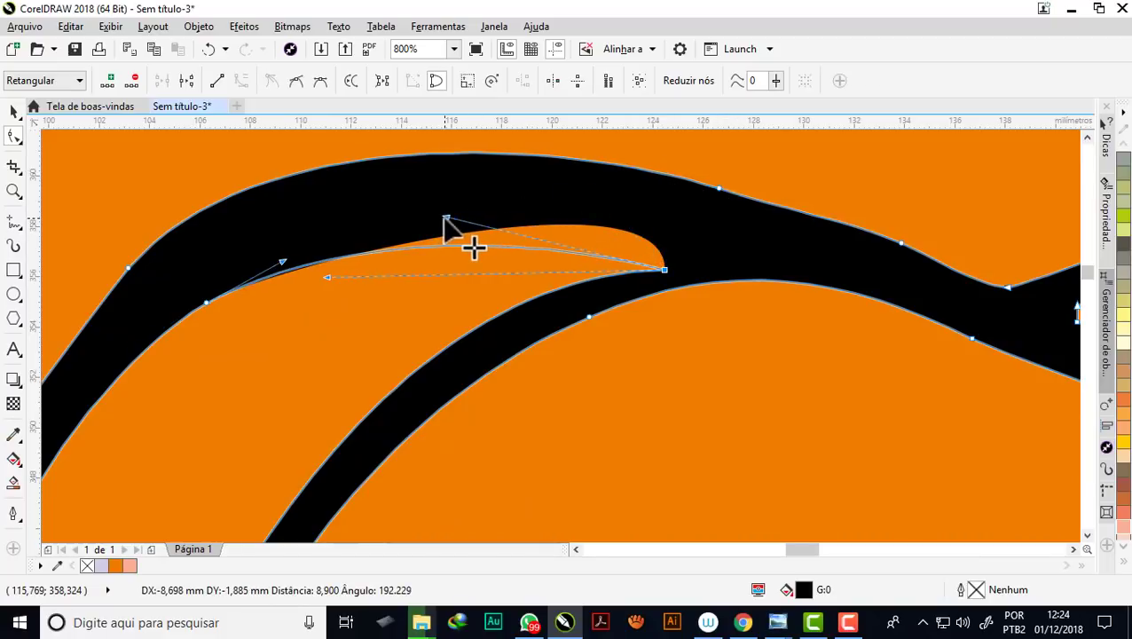
# Reshape the strand's pointed tip and bend the upper stroke into a smoother arc
pyautogui.moveTo(663, 170); pyautogui.dragTo(431, 216)
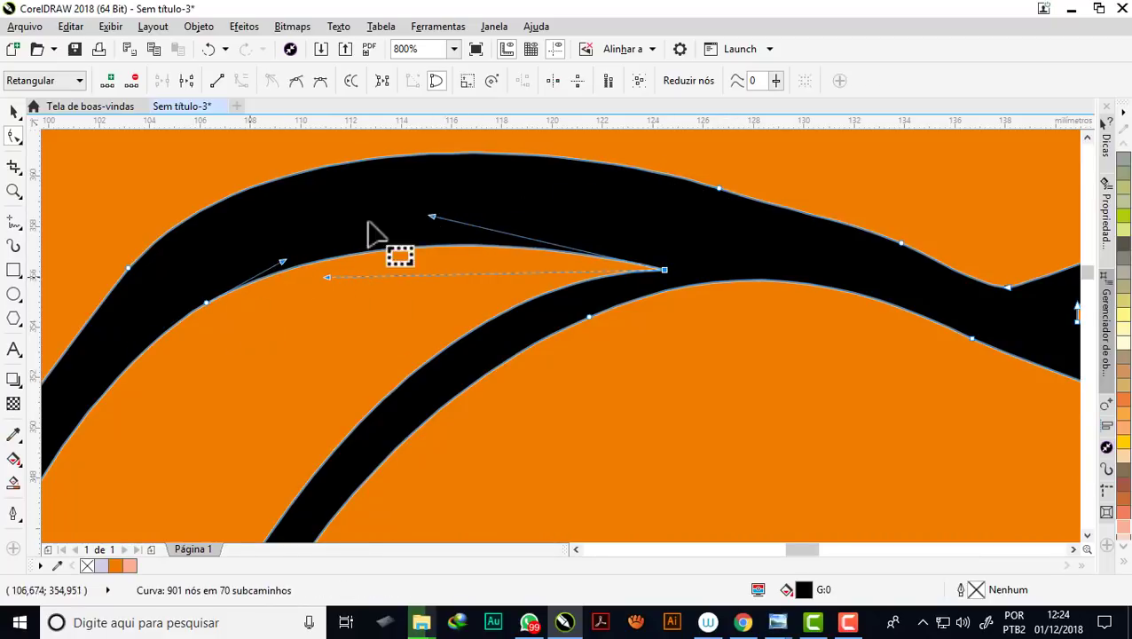
pyautogui.scroll(-2, 354, 240)
pyautogui.scroll(1, 293, 240)
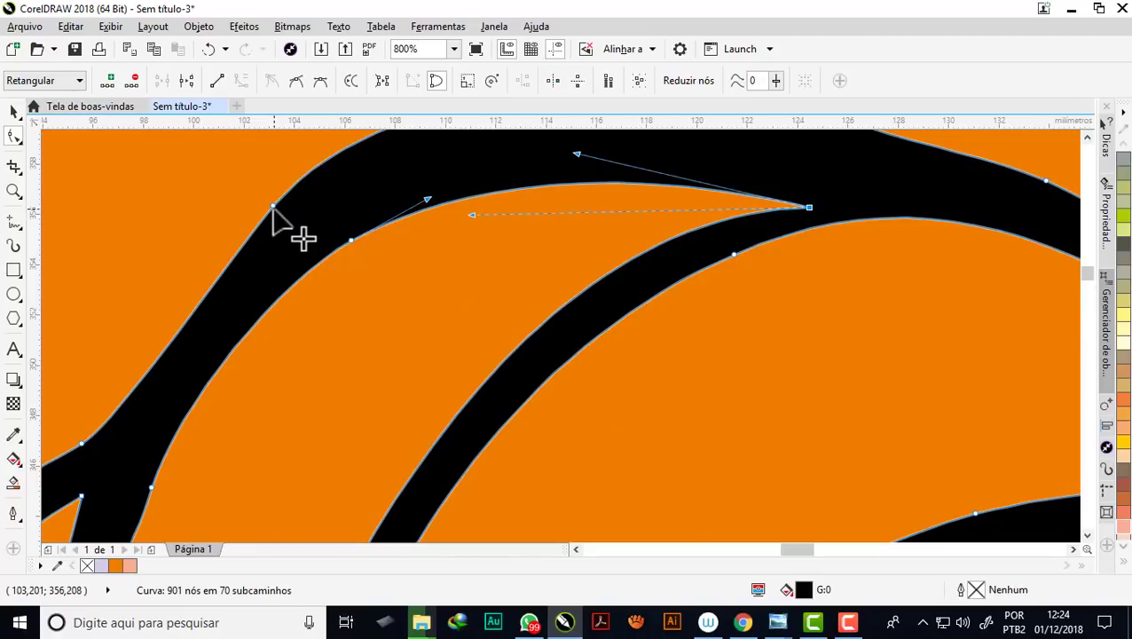
pyautogui.scroll(-1, 355, 252)
pyautogui.scroll(-1, 359, 247)
pyautogui.scroll(1, 355, 213)
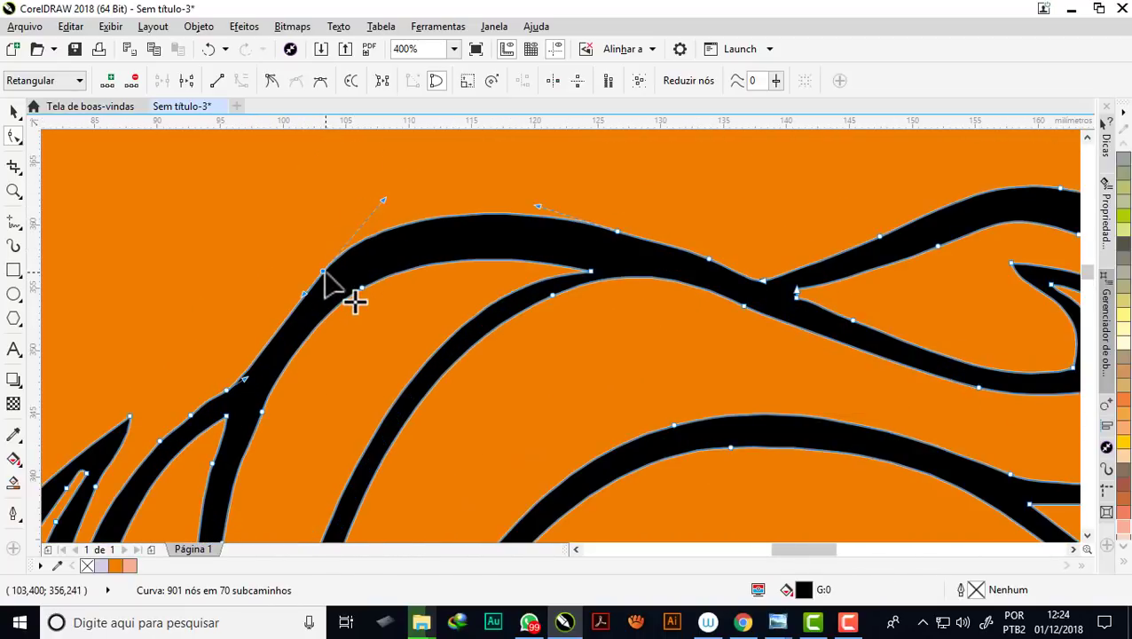
pyautogui.moveTo(323, 283); pyautogui.dragTo(323, 295)
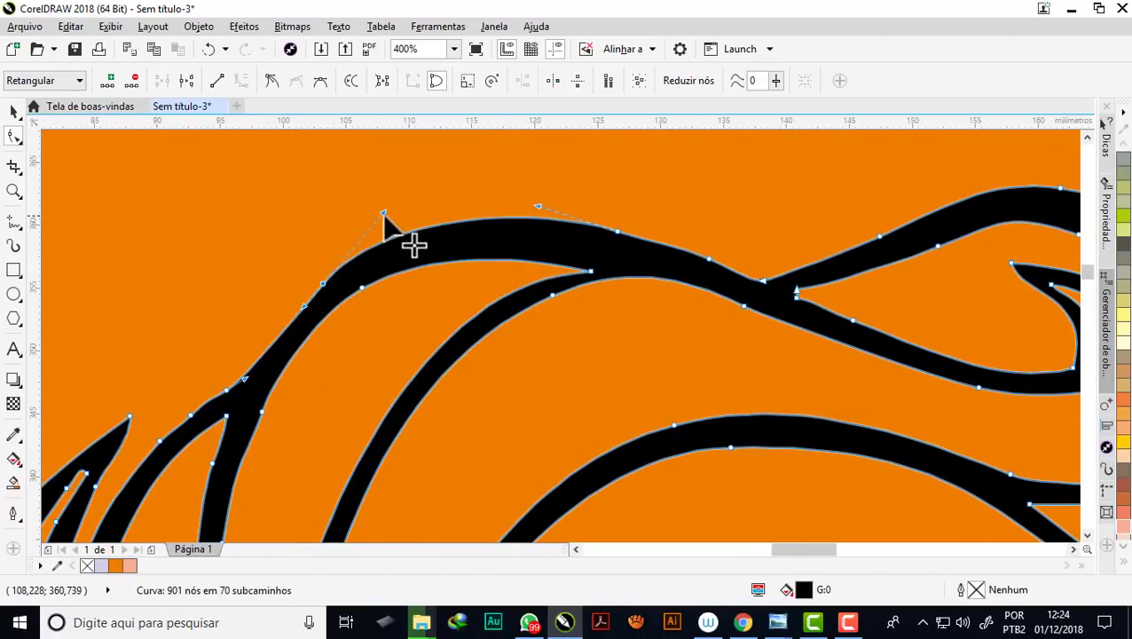
pyautogui.moveTo(382, 213); pyautogui.dragTo(427, 205)
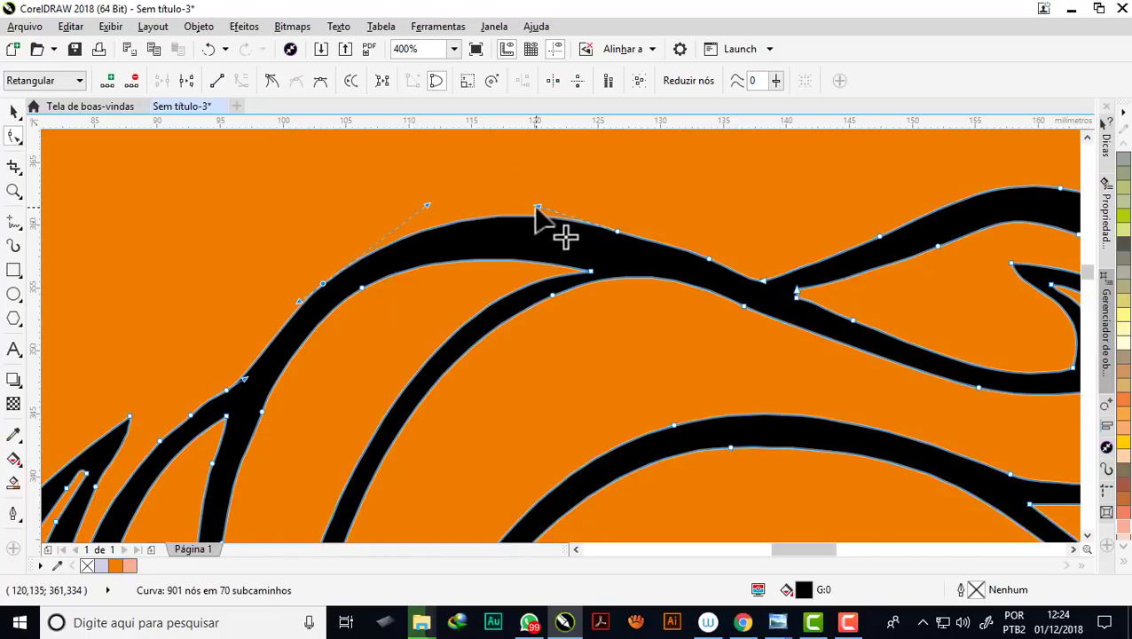
pyautogui.moveTo(535, 211); pyautogui.dragTo(711, 265)
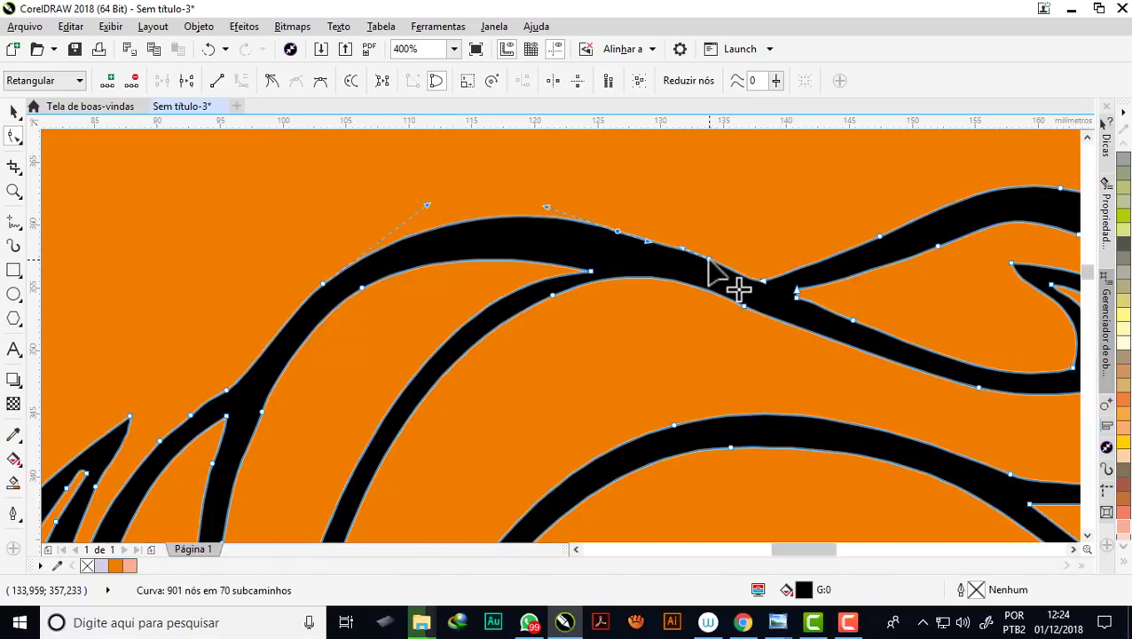
# Delete surplus nodes on the upper curve and at the strand and inner curve tips
pyautogui.doubleClick(618, 232)
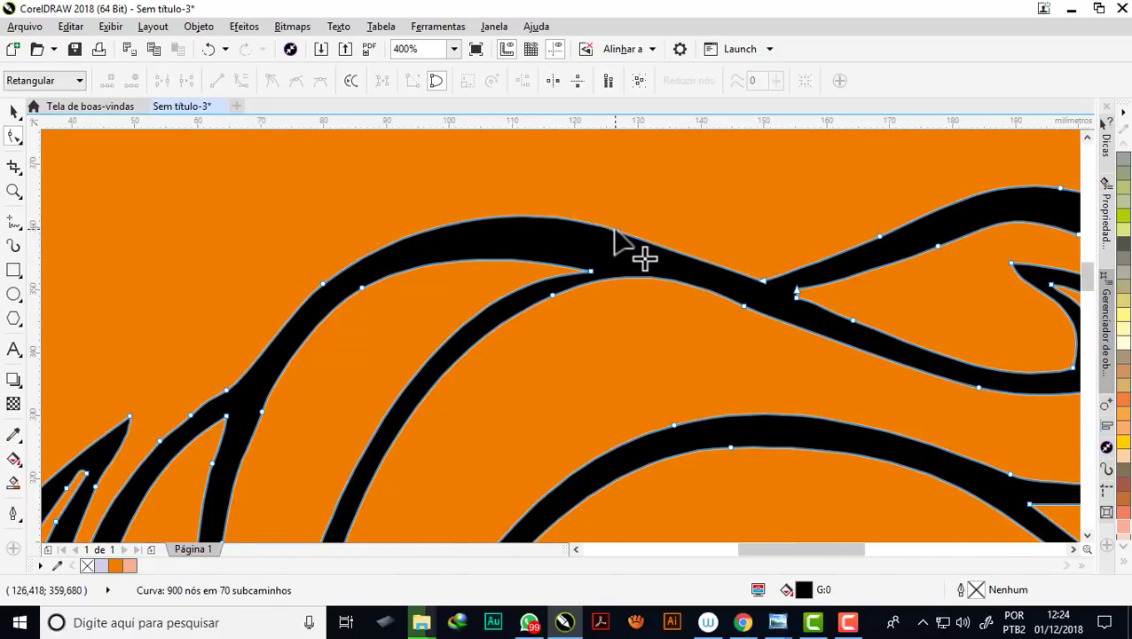
pyautogui.scroll(-3, 614, 238)
pyautogui.scroll(3, 498, 302)
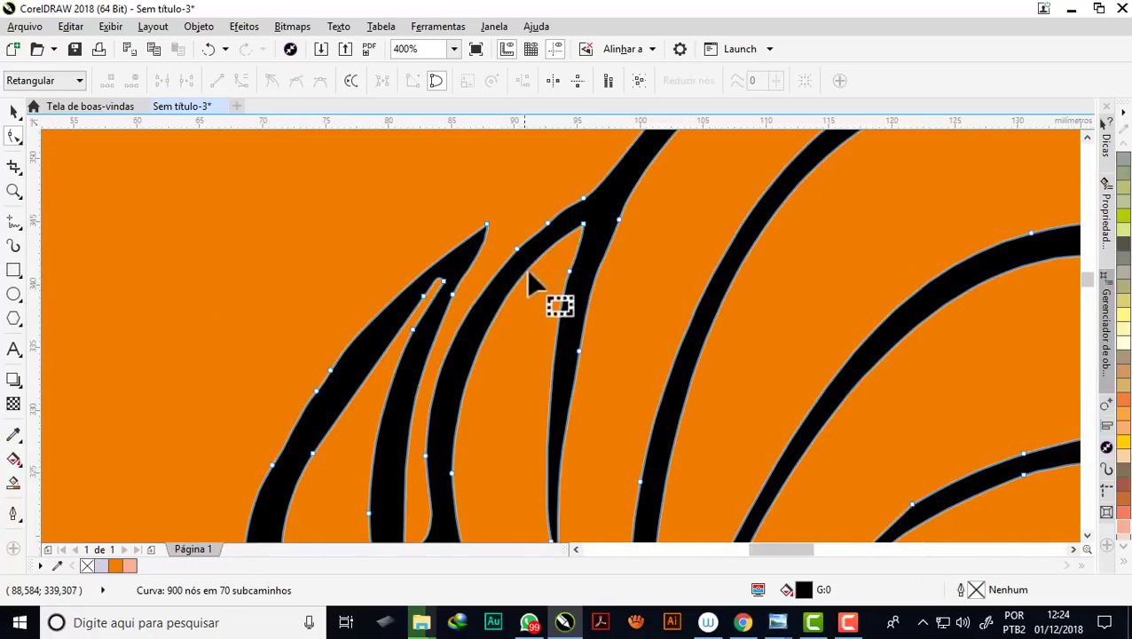
pyautogui.doubleClick(547, 225)
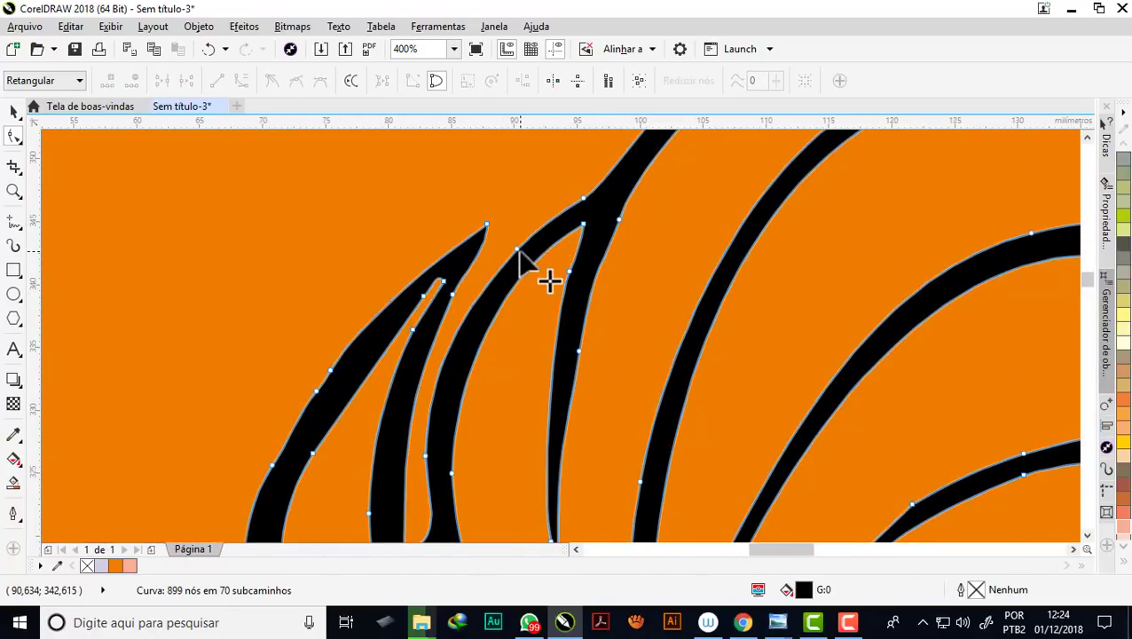
pyautogui.doubleClick(519, 250)
pyautogui.scroll(-1, 524, 244)
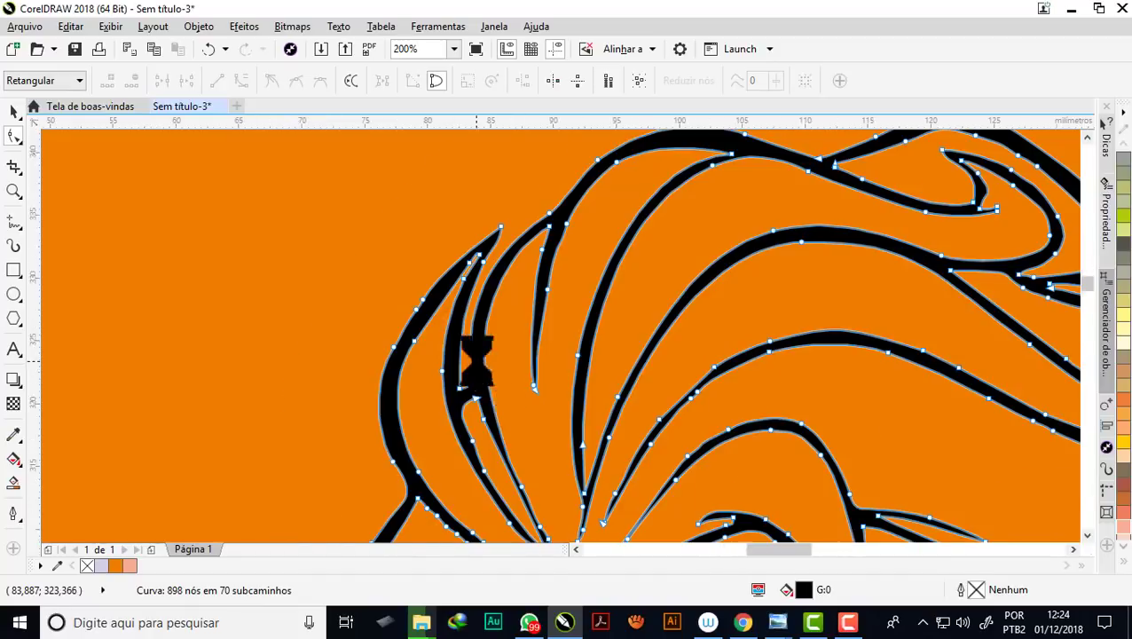
pyautogui.scroll(2, 475, 357)
pyautogui.scroll(-1, 462, 324)
pyautogui.scroll(-2, 480, 342)
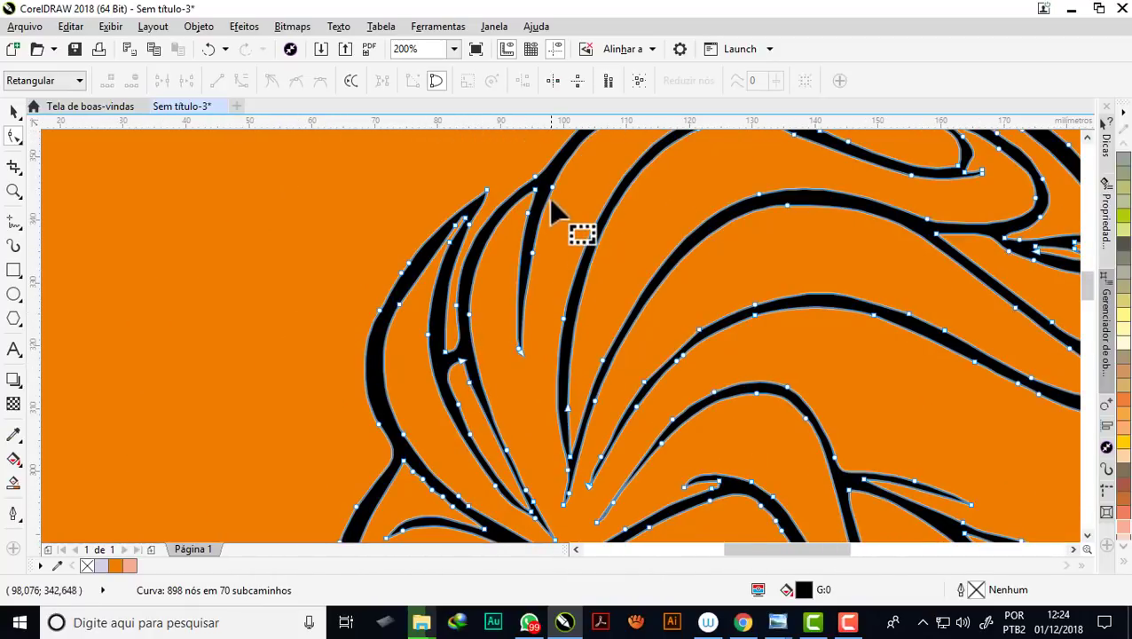
pyautogui.scroll(1, 550, 209)
pyautogui.doubleClick(523, 255)
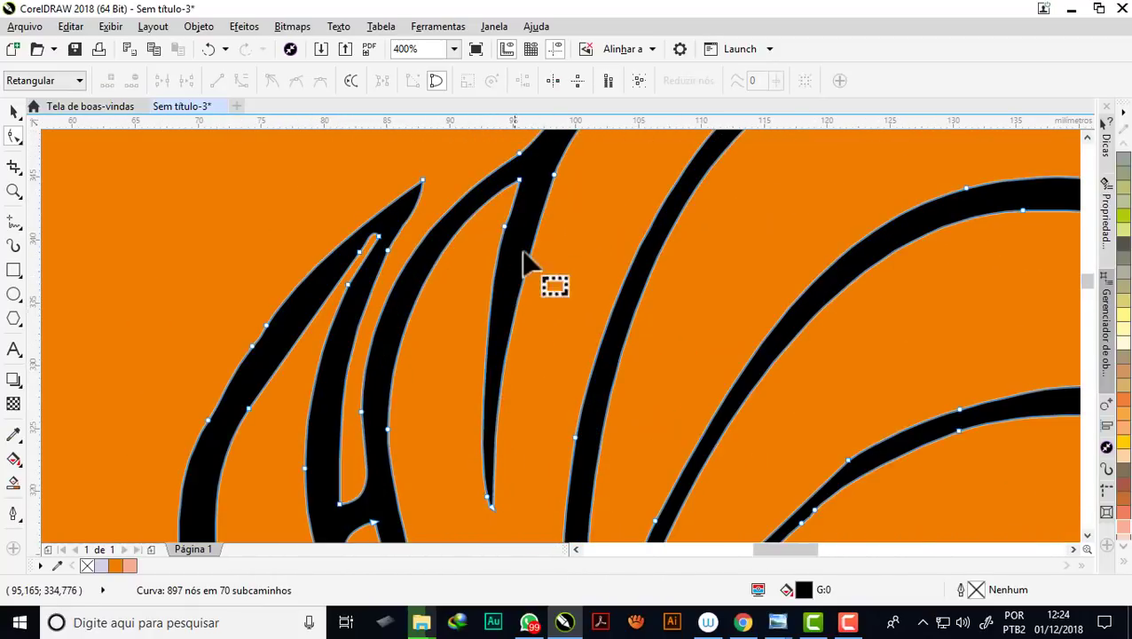
# Reshape the middle stroke and the thin stroke's curve segment
pyautogui.click(552, 172)
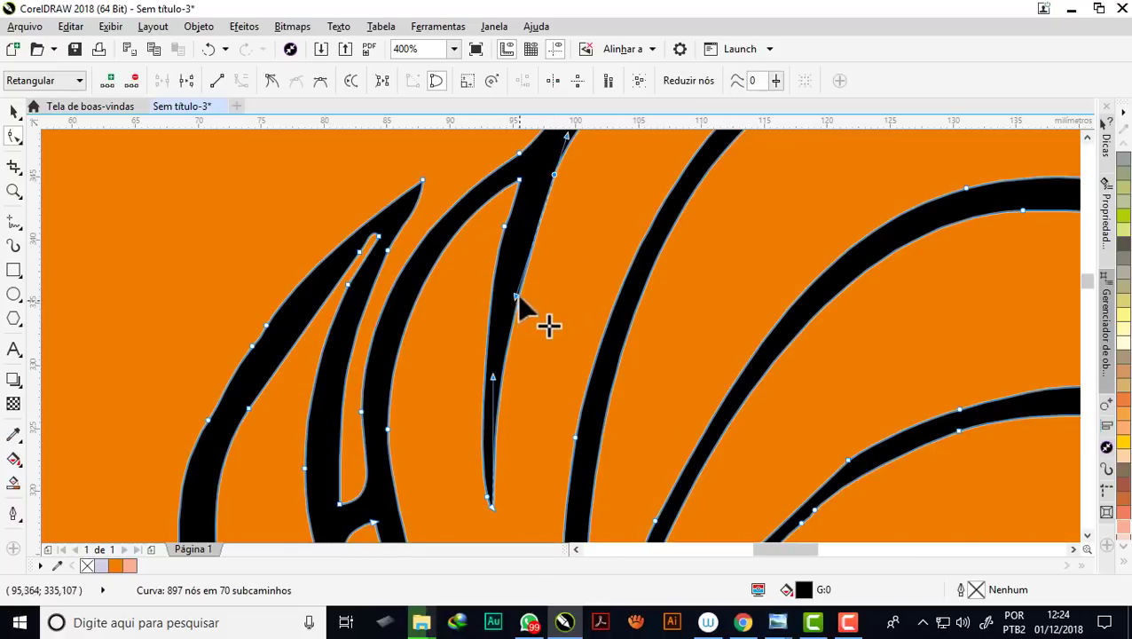
pyautogui.moveTo(516, 295); pyautogui.dragTo(512, 262)
pyautogui.click(505, 227)
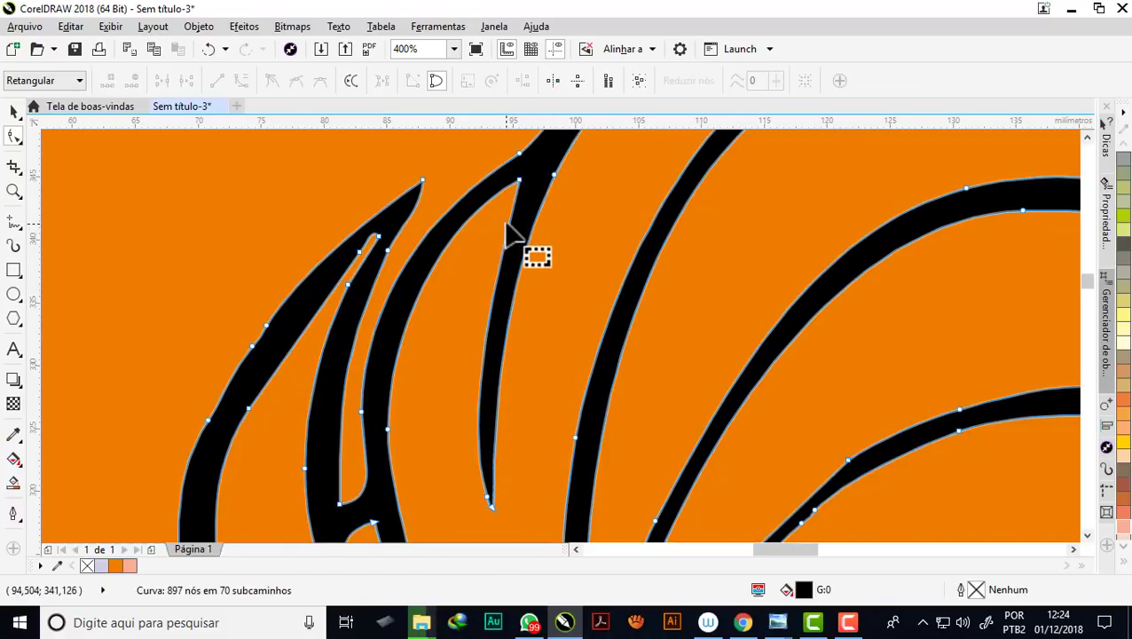
pyautogui.click(519, 181)
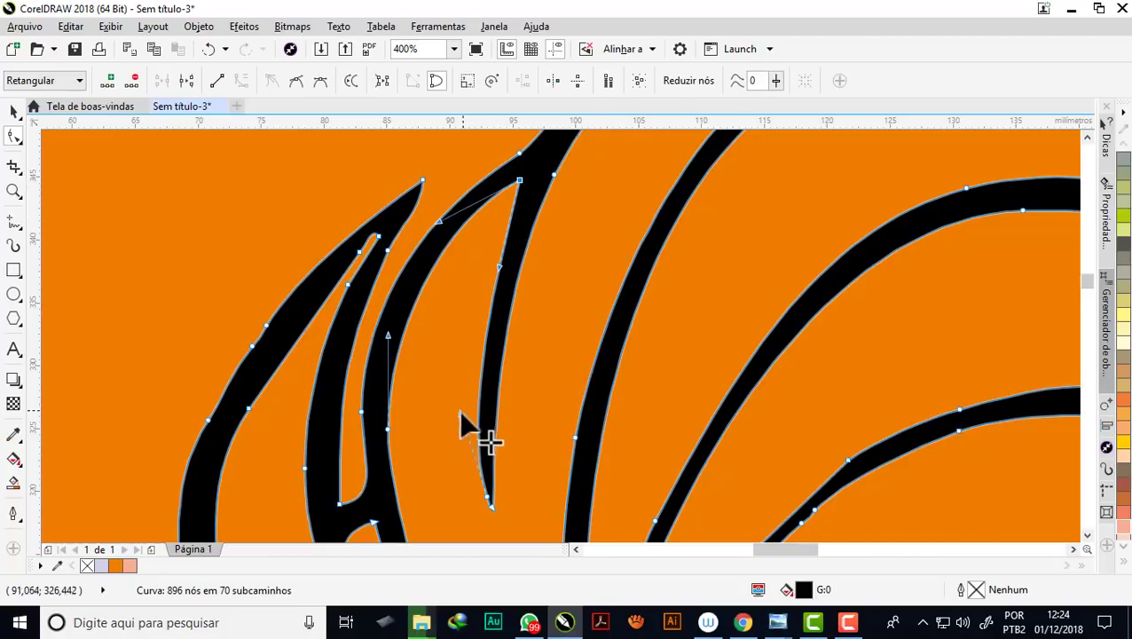
pyautogui.moveTo(459, 393); pyautogui.dragTo(502, 268)
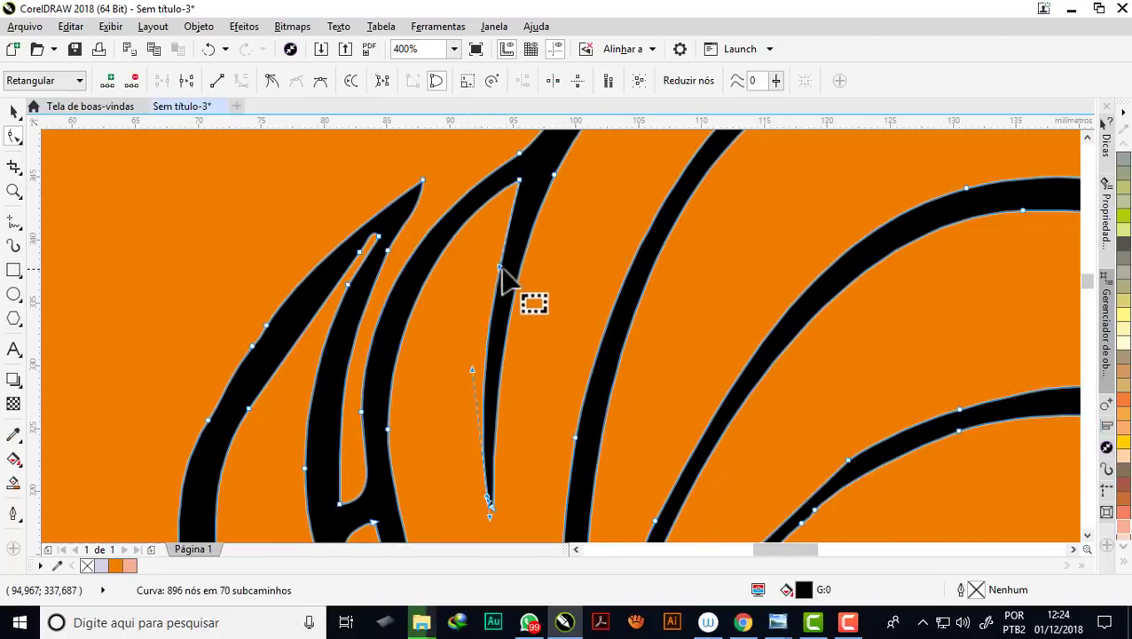
pyautogui.scroll(-2, 492, 248)
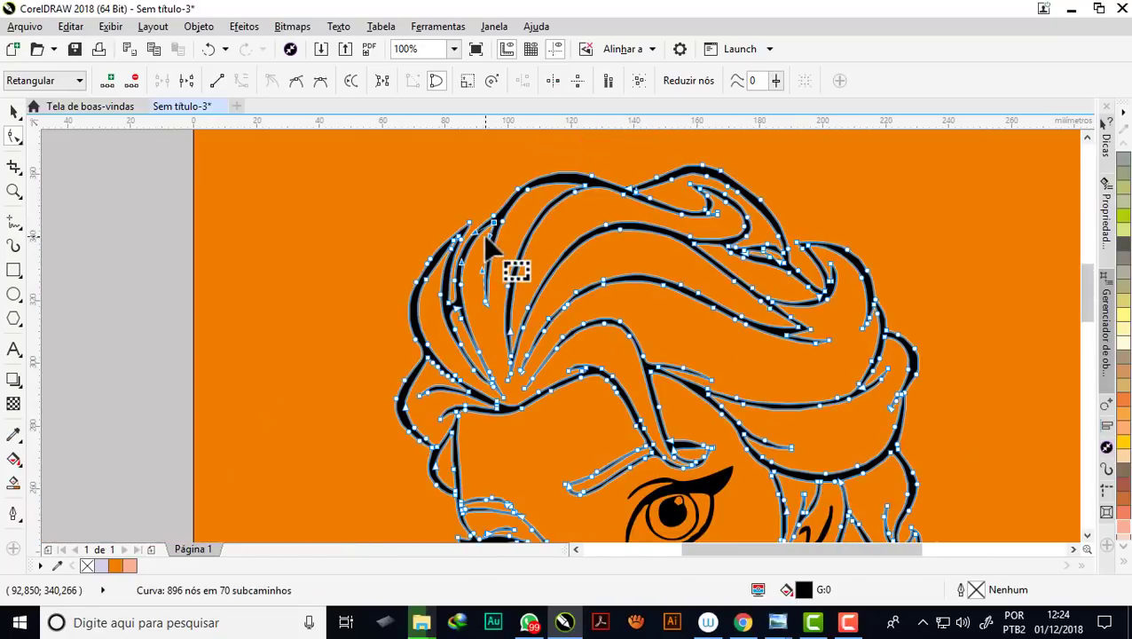
pyautogui.scroll(1, 589, 181)
pyautogui.scroll(1, 599, 184)
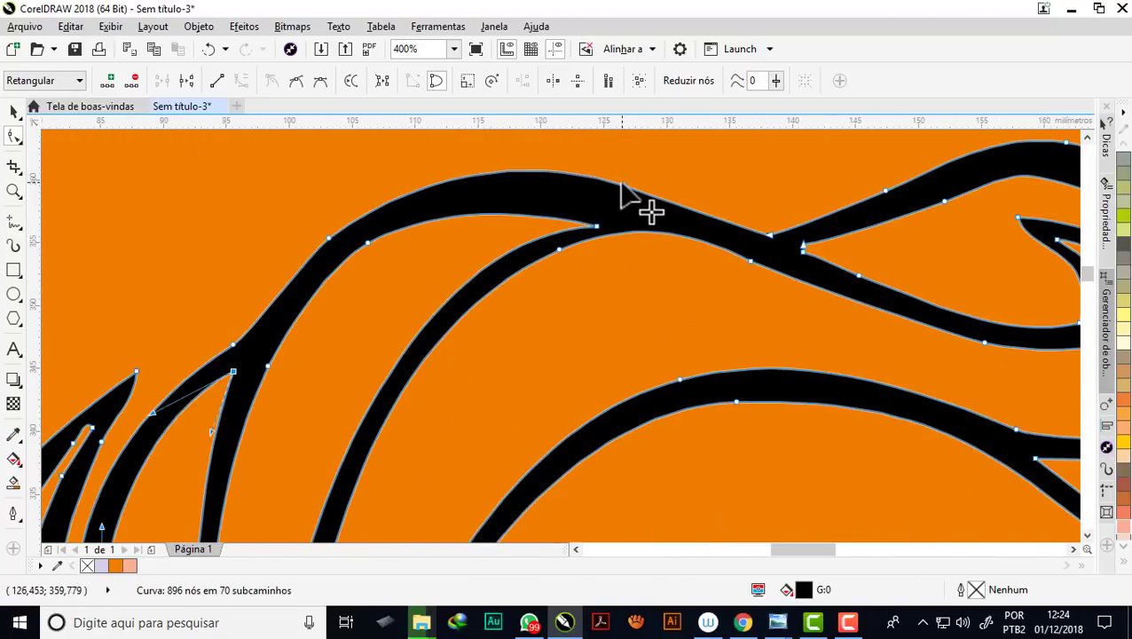
# Smooth the top arc of the hair stroke, leaving the outline at 896 nodes
pyautogui.click(625, 187)
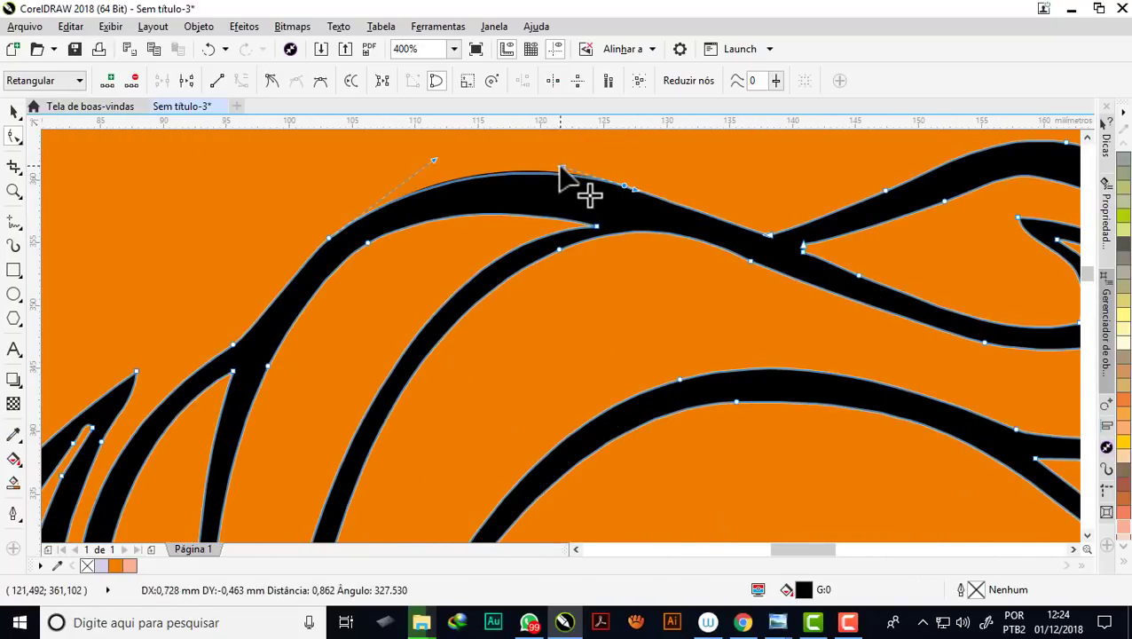
pyautogui.moveTo(551, 162); pyautogui.dragTo(529, 171)
pyautogui.scroll(-1, 497, 188)
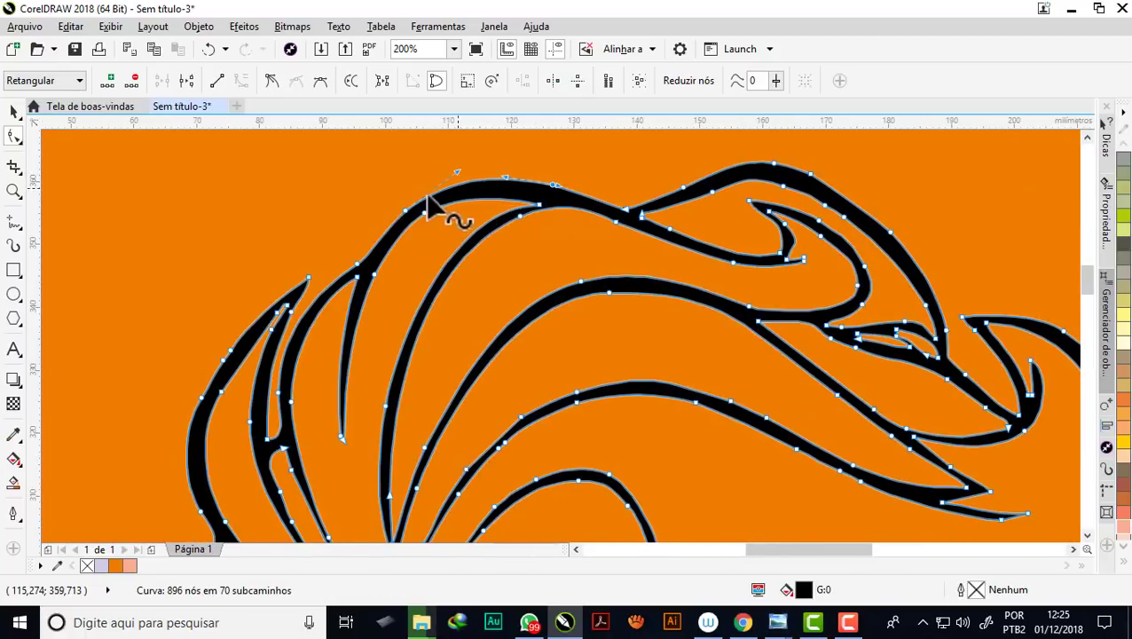
pyautogui.scroll(1, 433, 239)
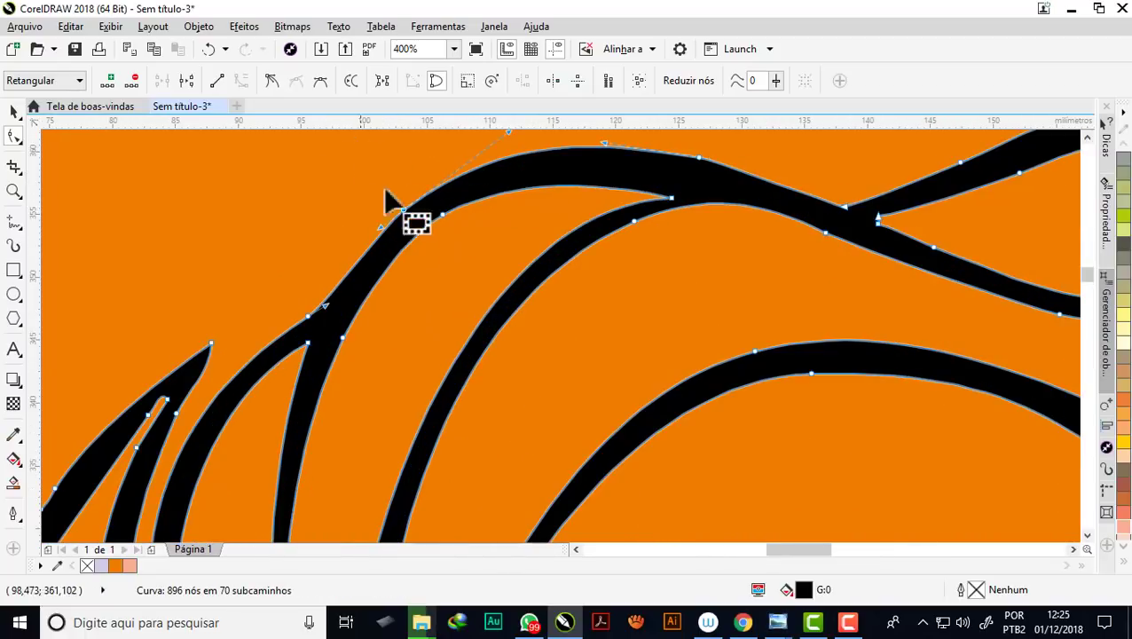
pyautogui.moveTo(384, 228); pyautogui.dragTo(361, 244)
pyautogui.scroll(-1, 480, 274)
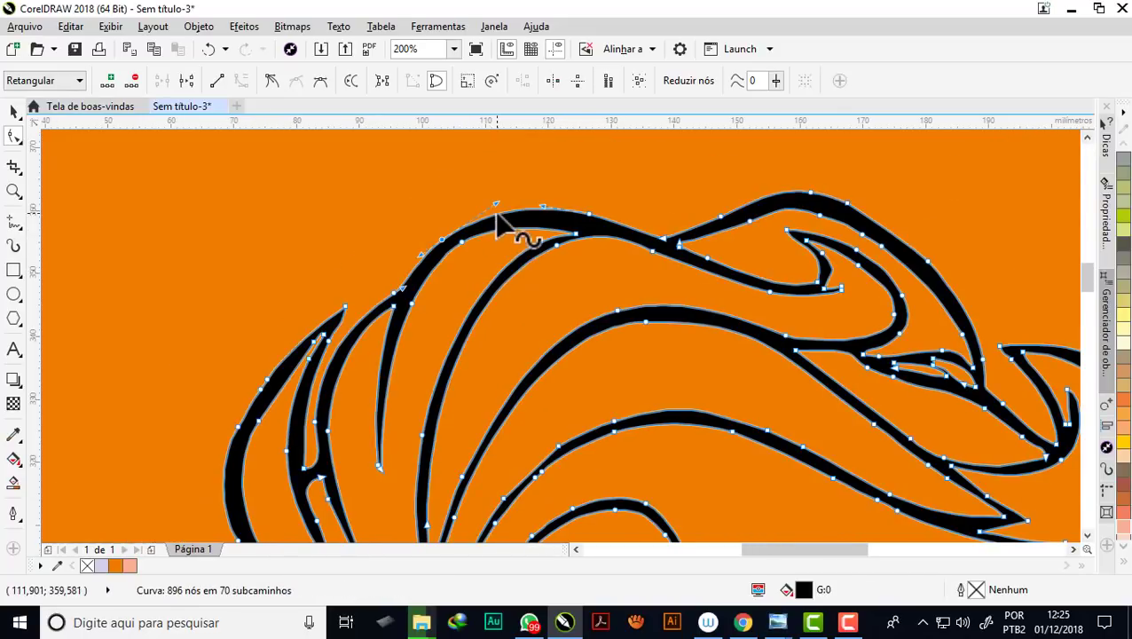
pyautogui.scroll(1, 497, 213)
pyautogui.moveTo(498, 196); pyautogui.dragTo(512, 181)
pyautogui.scroll(-1, 512, 182)
pyautogui.scroll(-1, 510, 182)
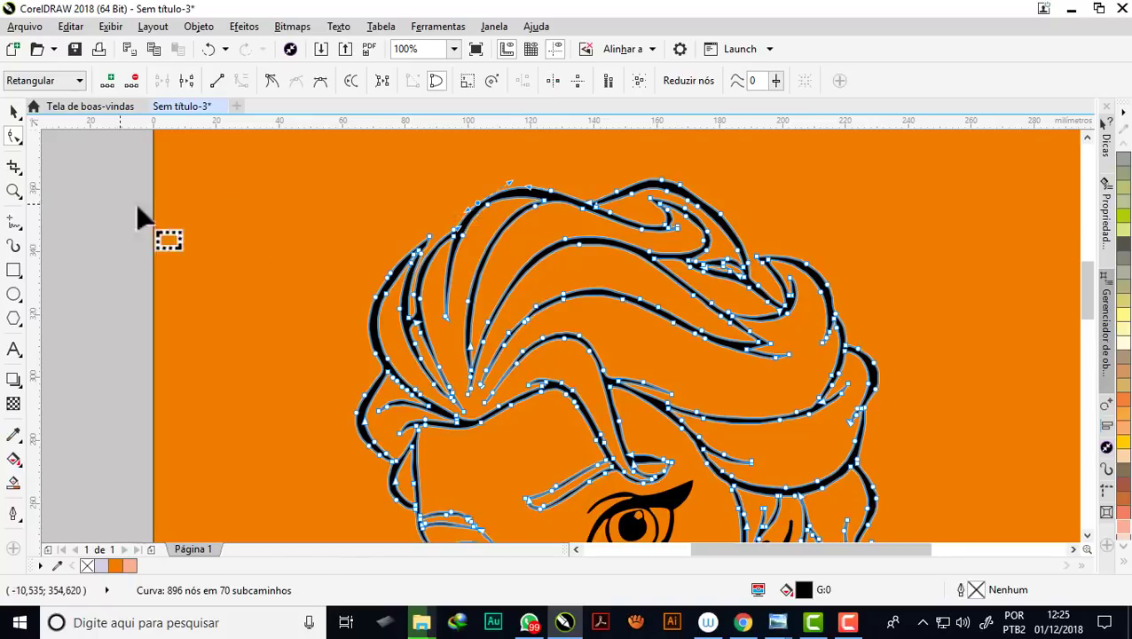
# Select the traced hair curve and show its editable nodes with the Shape tool
pyautogui.click(13, 111)
pyautogui.press('Escape')
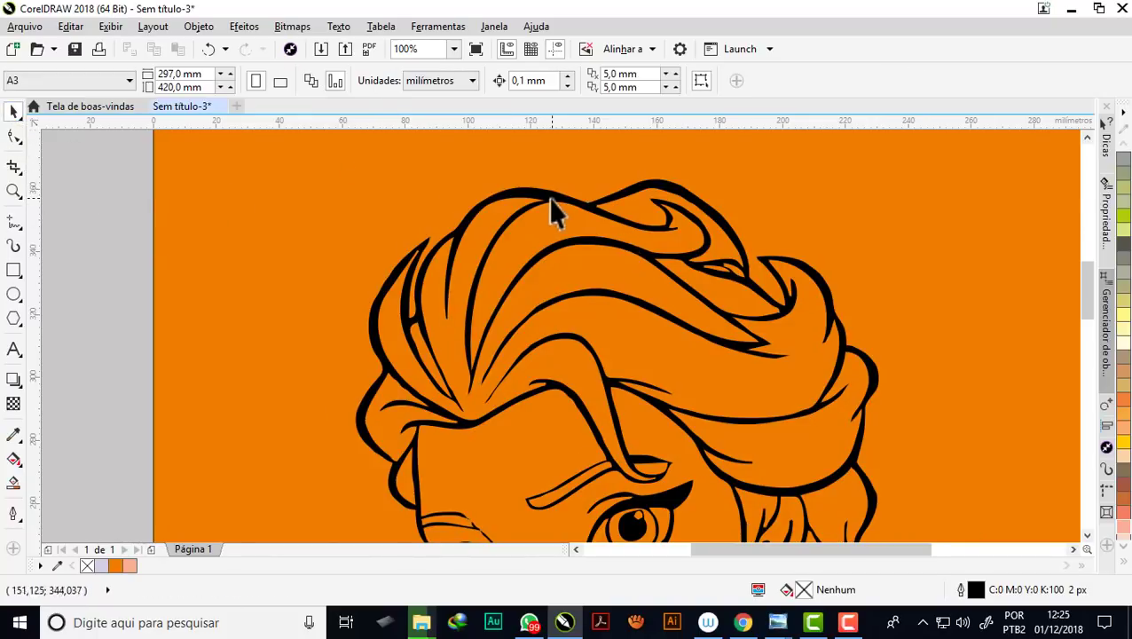
pyautogui.scroll(1, 547, 197)
pyautogui.scroll(-1, 522, 245)
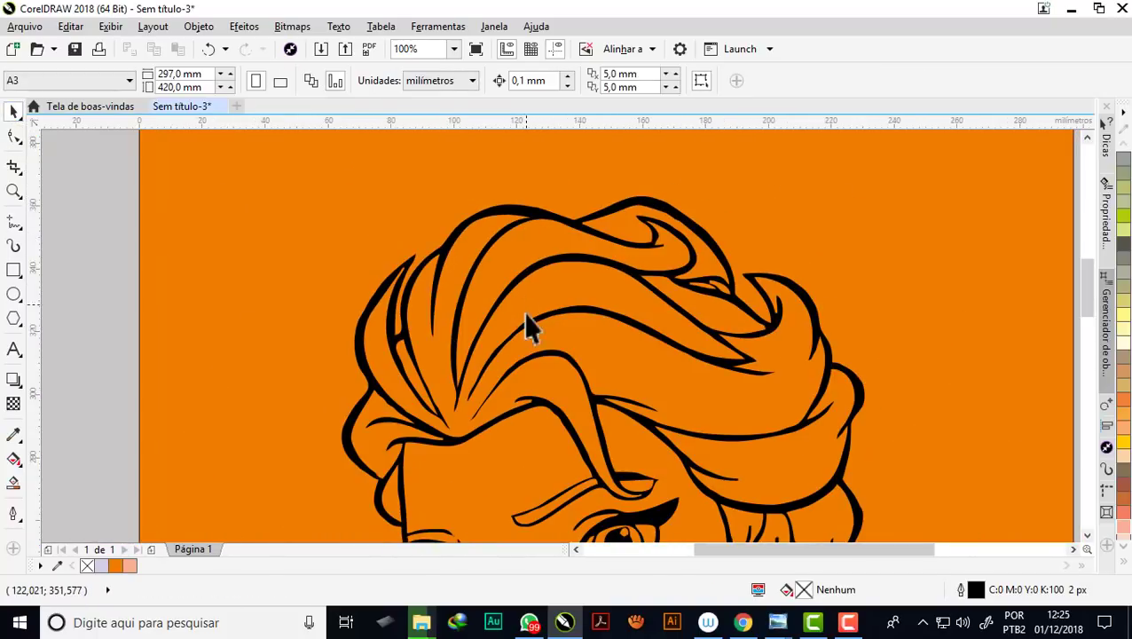
pyautogui.scroll(1, 530, 332)
pyautogui.scroll(-1, 480, 294)
pyautogui.scroll(1, 512, 297)
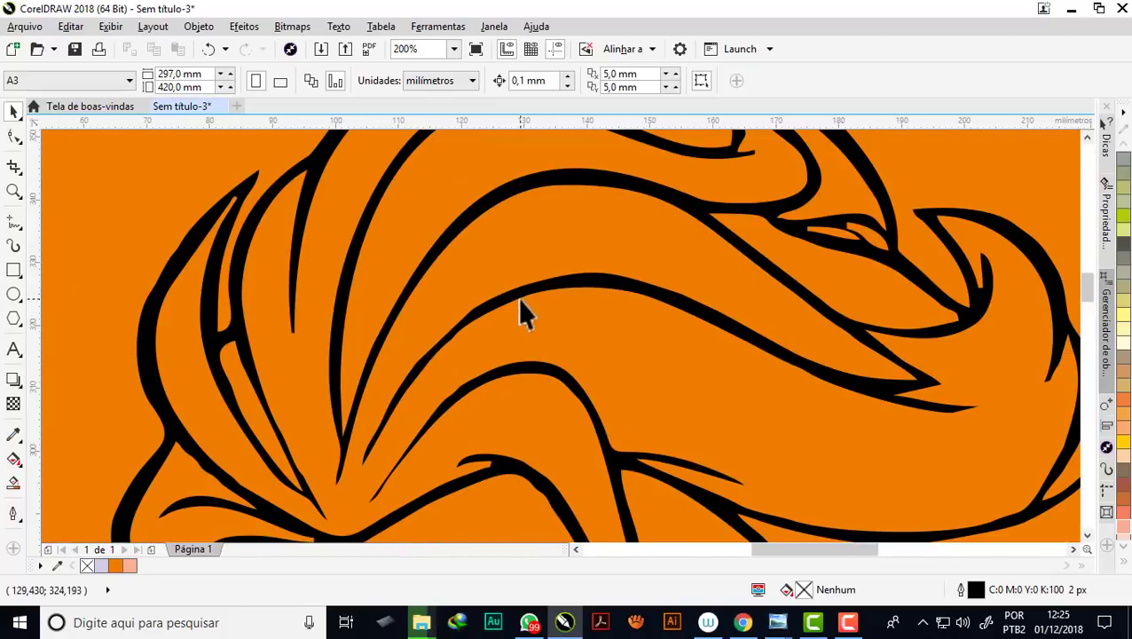
pyautogui.click(519, 295)
pyautogui.click(14, 136)
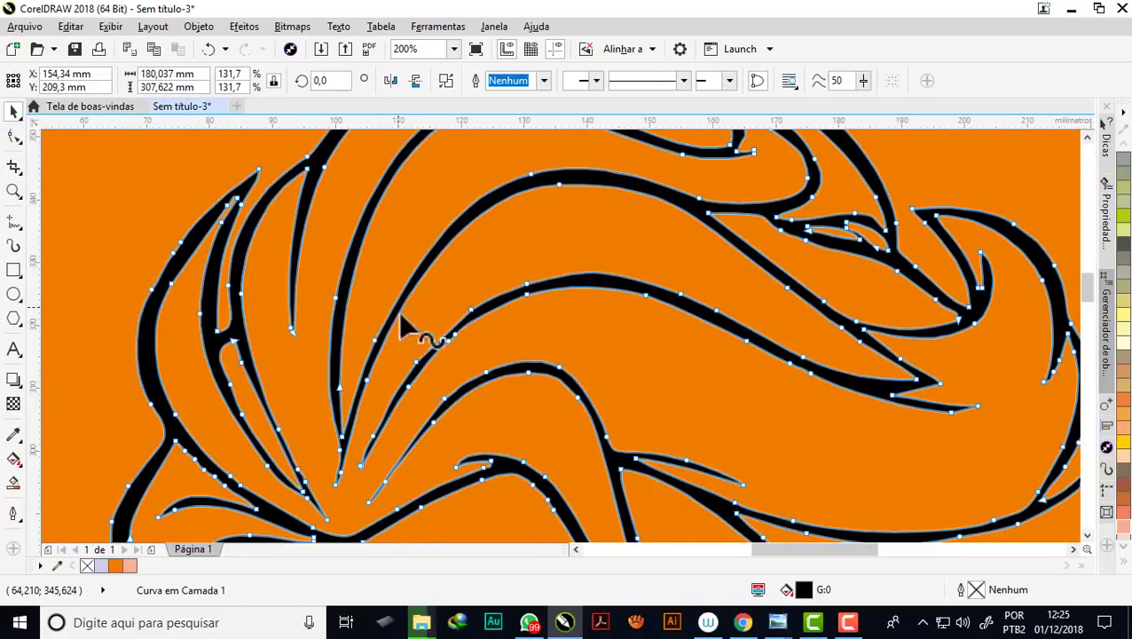
# Remove five surplus nodes along the hair stroke
pyautogui.scroll(1, 463, 300)
pyautogui.doubleClick(455, 296)
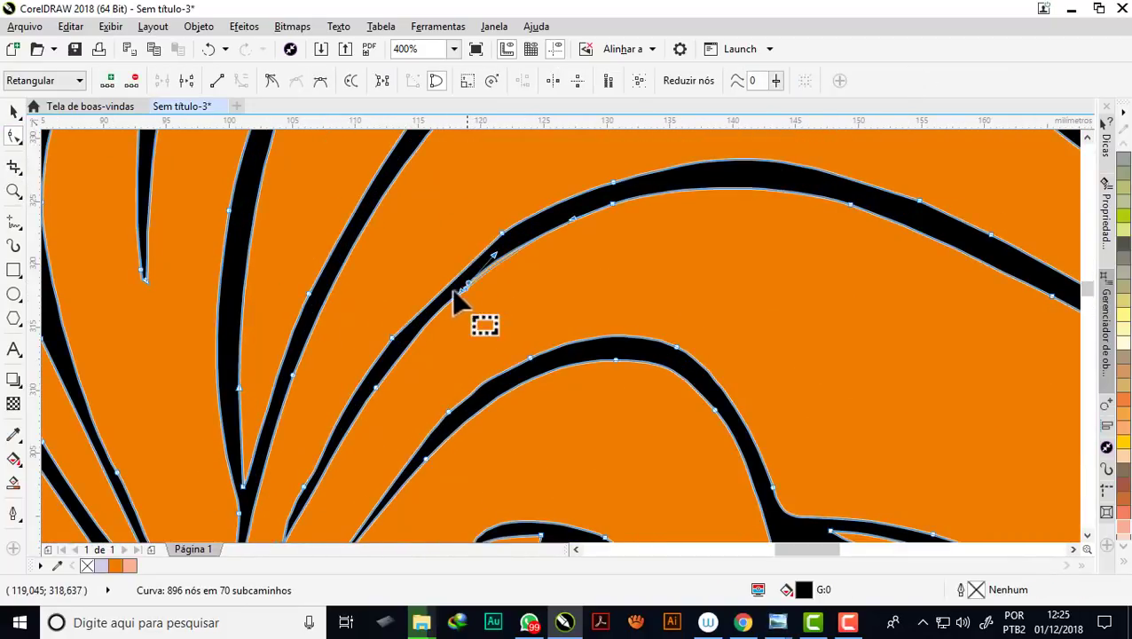
pyautogui.doubleClick(457, 293)
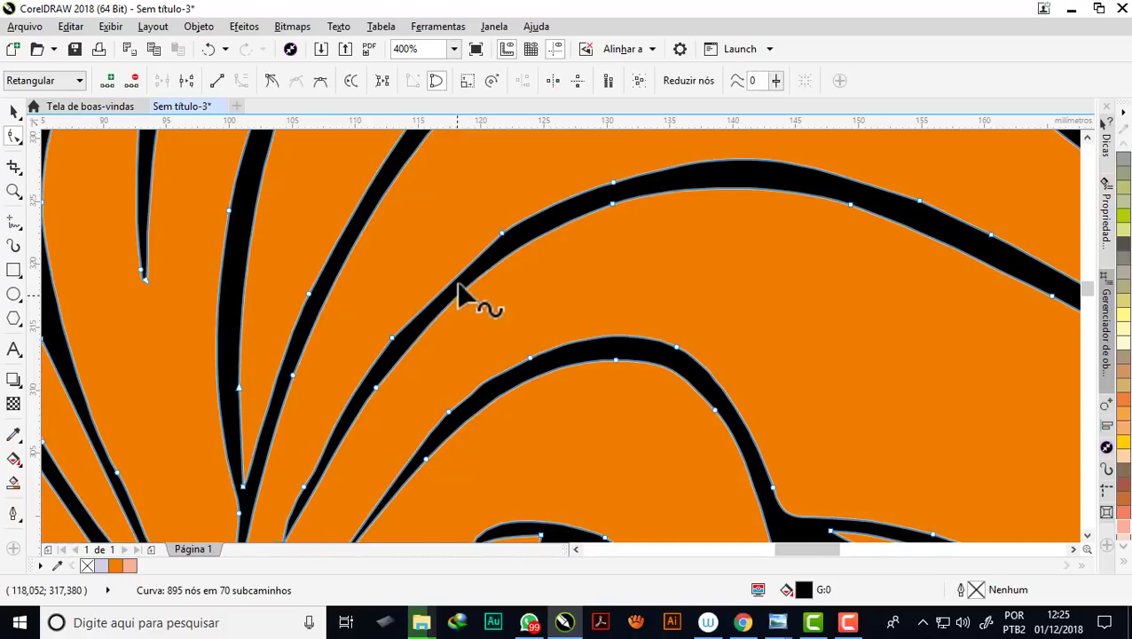
pyautogui.doubleClick(501, 235)
pyautogui.doubleClick(391, 338)
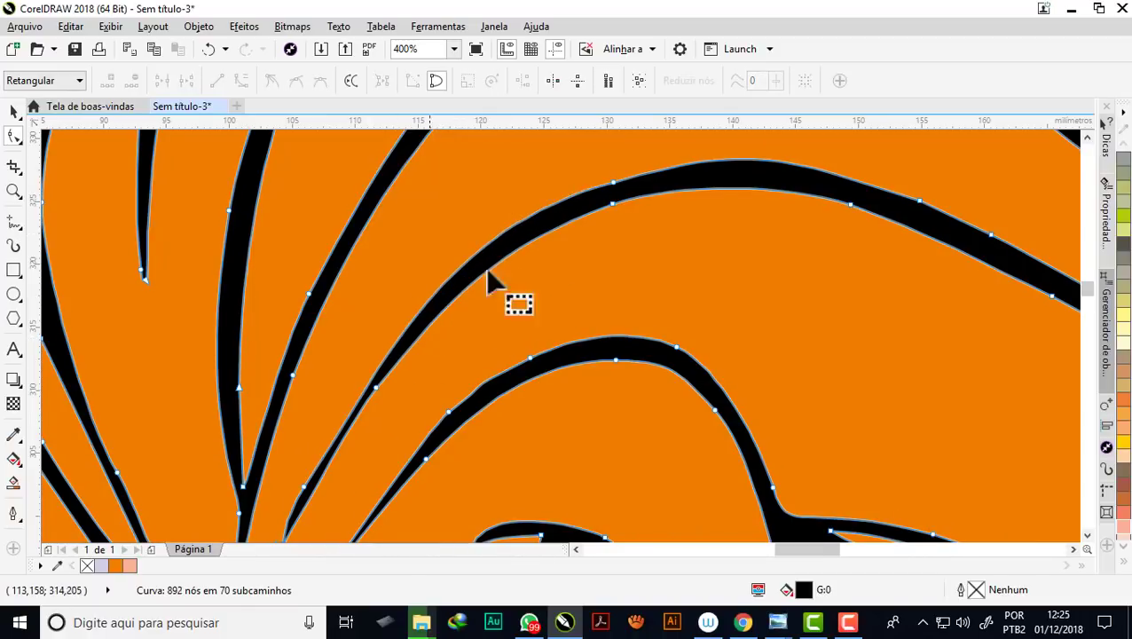
pyautogui.scroll(-1, 417, 286)
pyautogui.scroll(1, 348, 417)
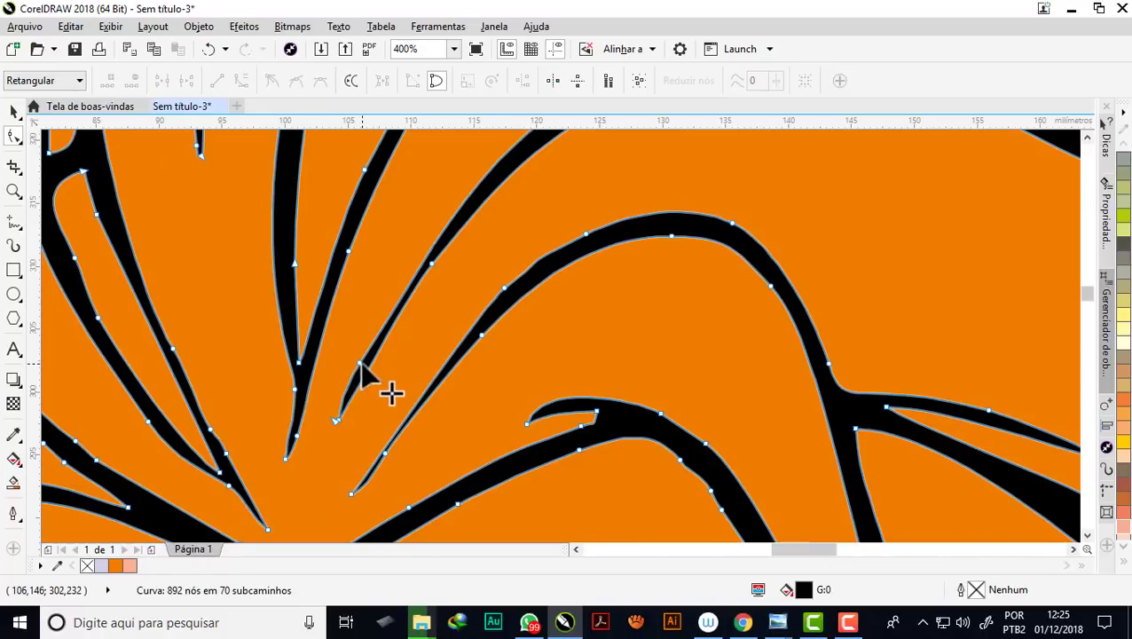
pyautogui.doubleClick(359, 366)
pyautogui.scroll(-1, 395, 318)
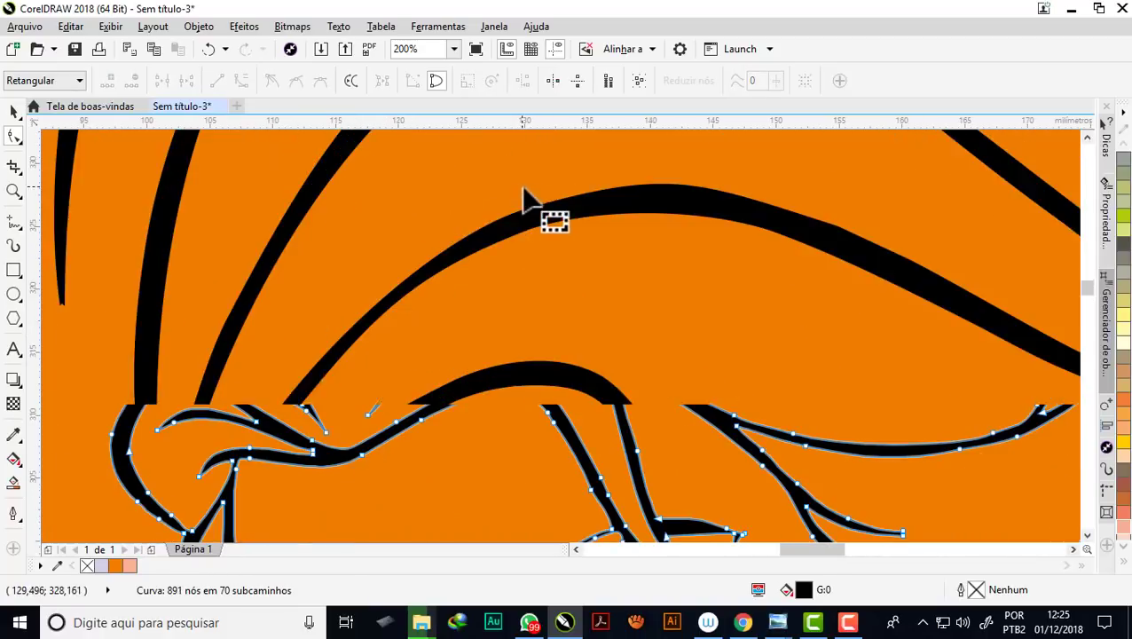
# Reshape the long arching stroke and delete four more nodes on it
pyautogui.moveTo(559, 235); pyautogui.dragTo(554, 233)
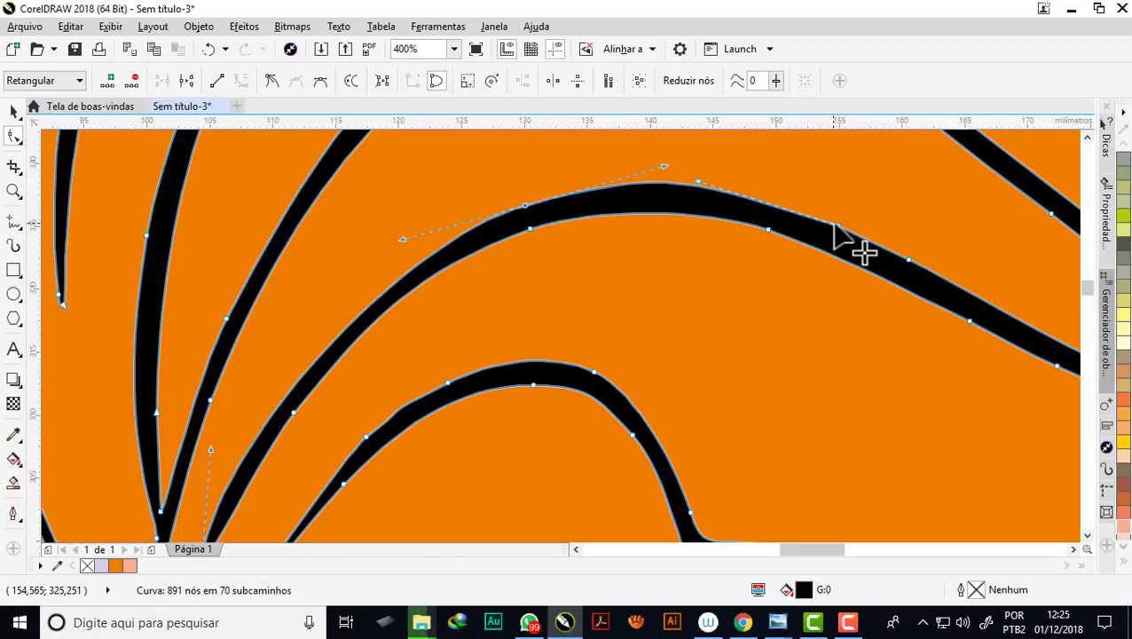
pyautogui.press('Delete')
pyautogui.scroll(-2, 710, 218)
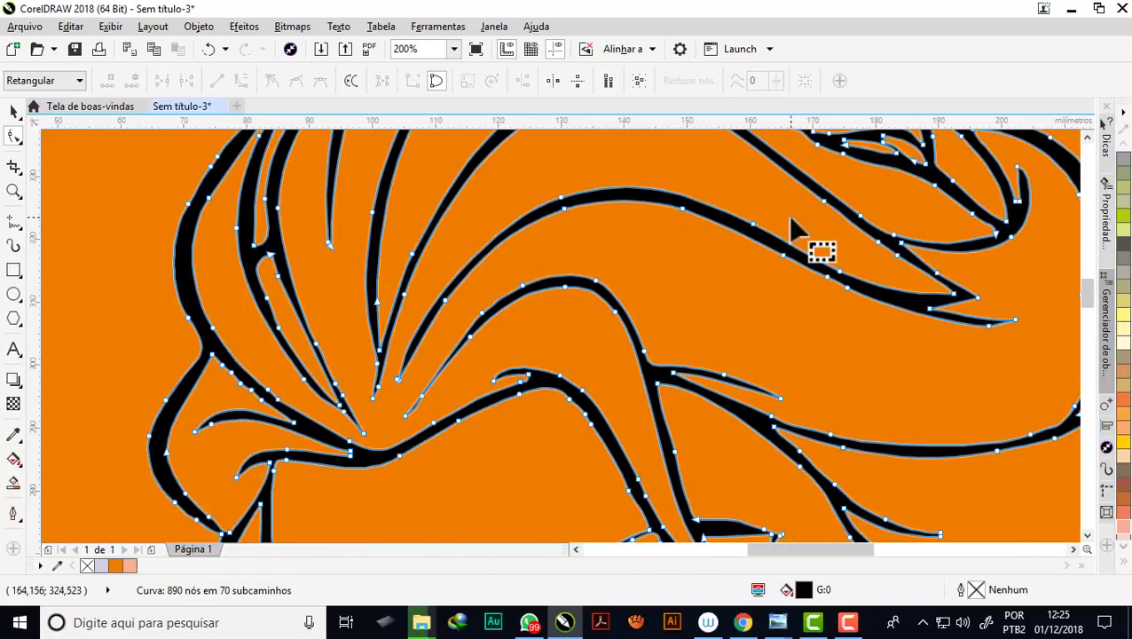
pyautogui.scroll(2, 838, 270)
pyautogui.click(833, 266)
pyautogui.press('Delete')
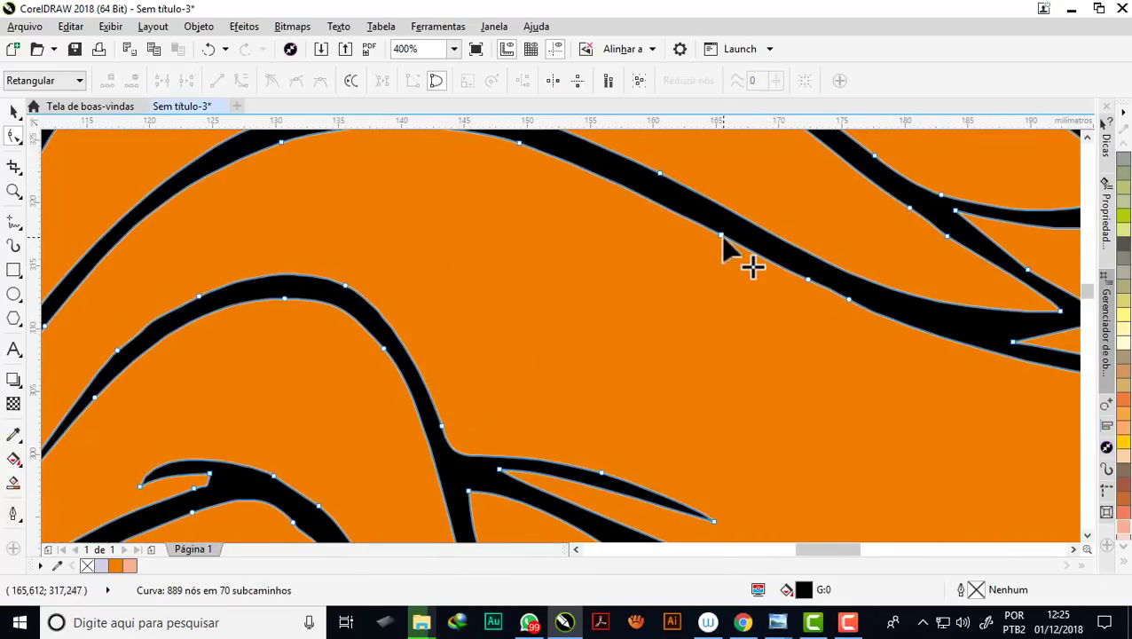
pyautogui.click(719, 235)
pyautogui.press('Delete')
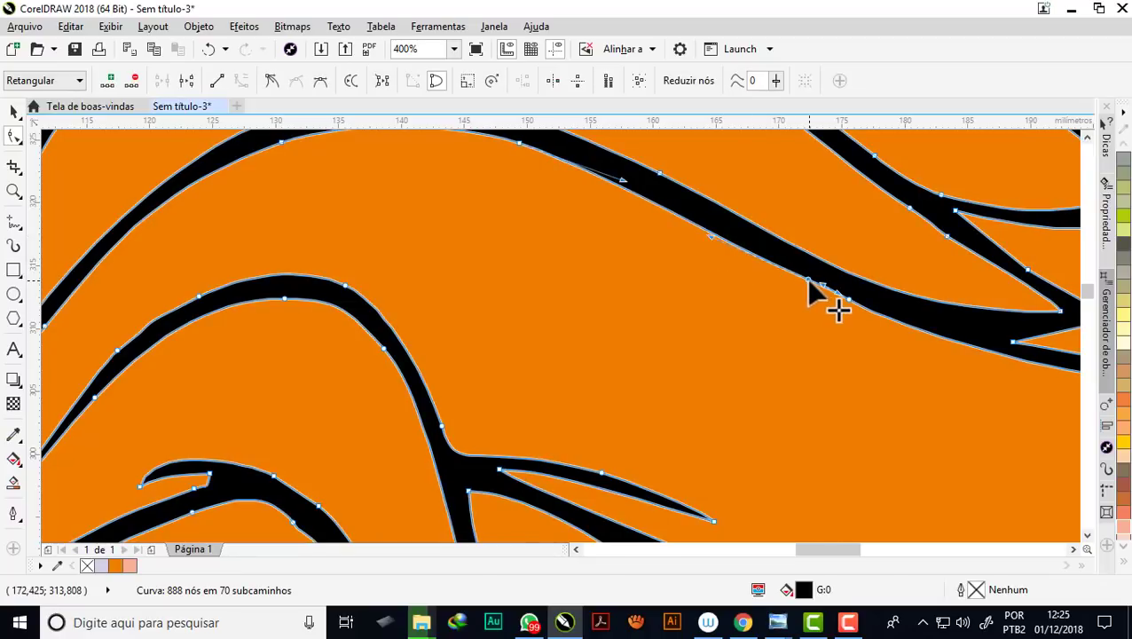
pyautogui.doubleClick(849, 301)
pyautogui.press('Delete')
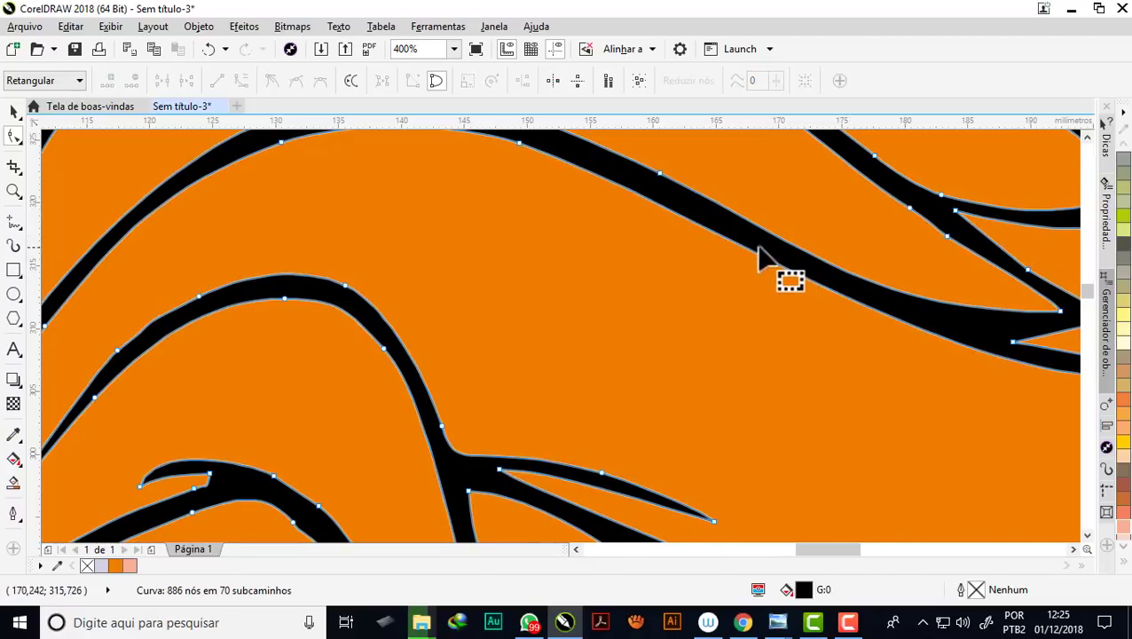
pyautogui.scroll(-1, 758, 255)
pyautogui.scroll(1, 355, 339)
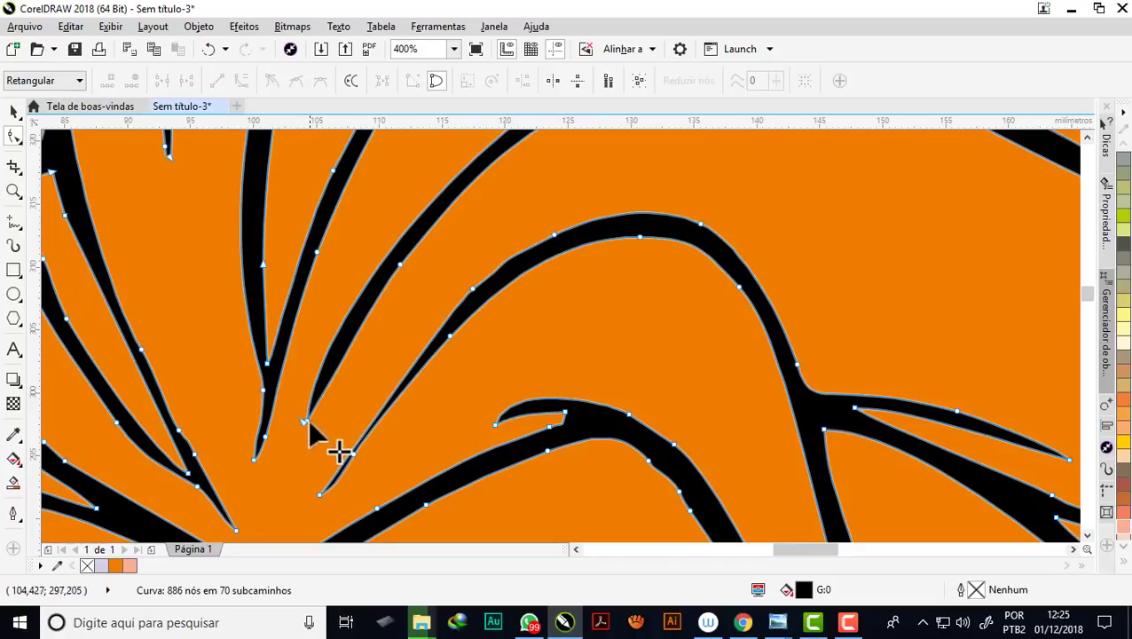
pyautogui.scroll(1, 300, 418)
# Pull the stroke tip upward and reshape the curve beside it
pyautogui.moveTo(306, 421); pyautogui.dragTo(329, 300)
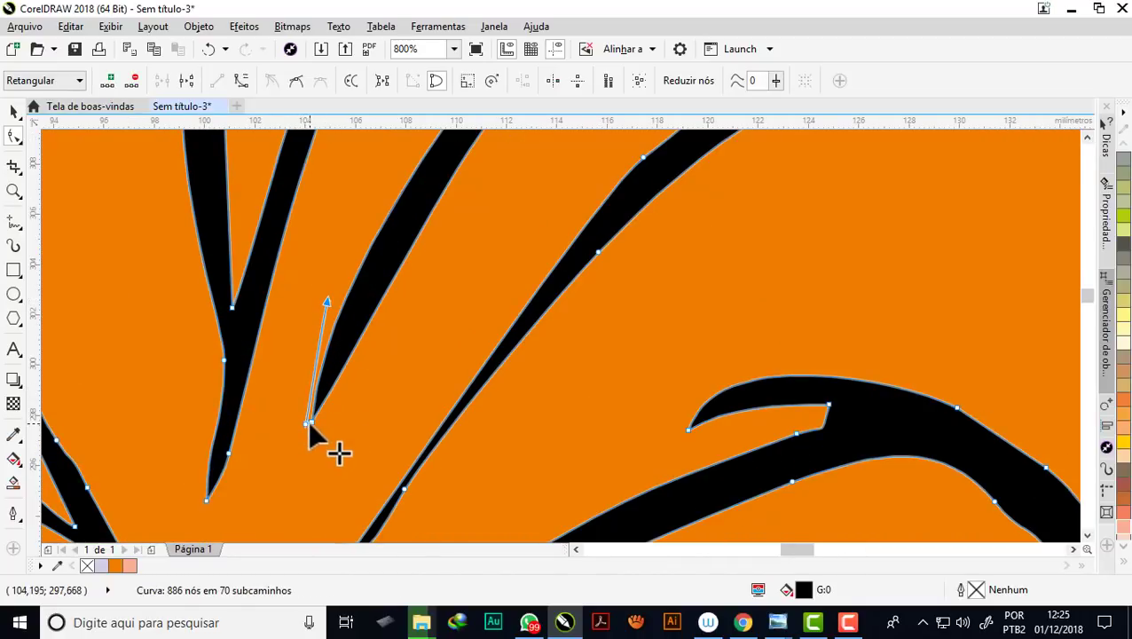
pyautogui.moveTo(308, 420)
pyautogui.mouseDown()
pyautogui.moveTo(327, 310)
pyautogui.moveTo(364, 257)
pyautogui.mouseUp()
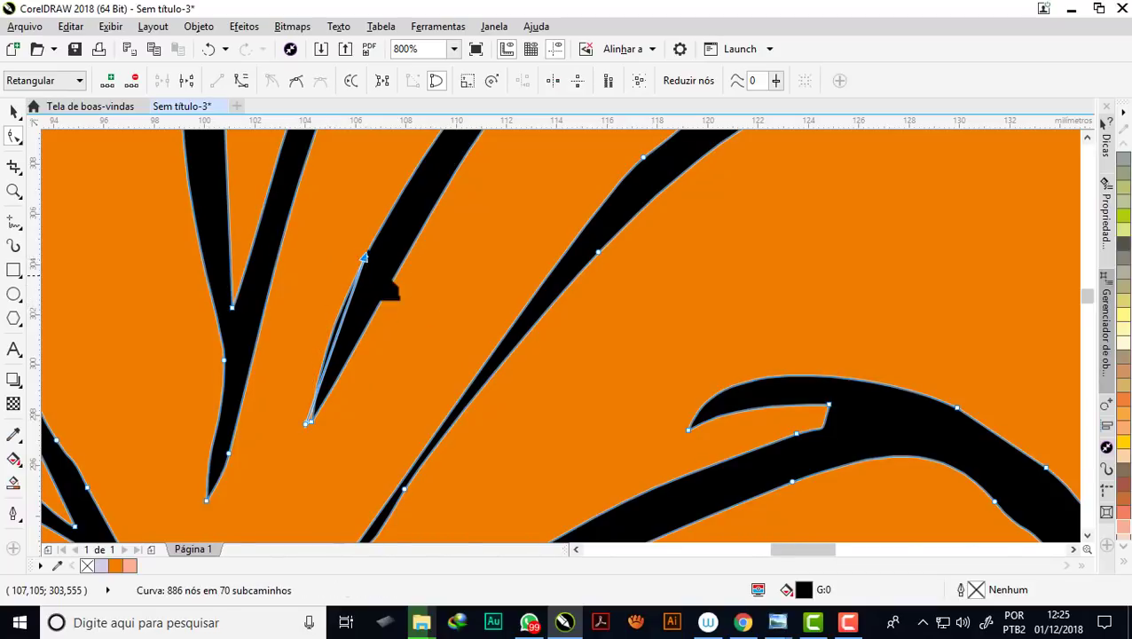
pyautogui.scroll(-2, 485, 235)
pyautogui.scroll(1, 533, 226)
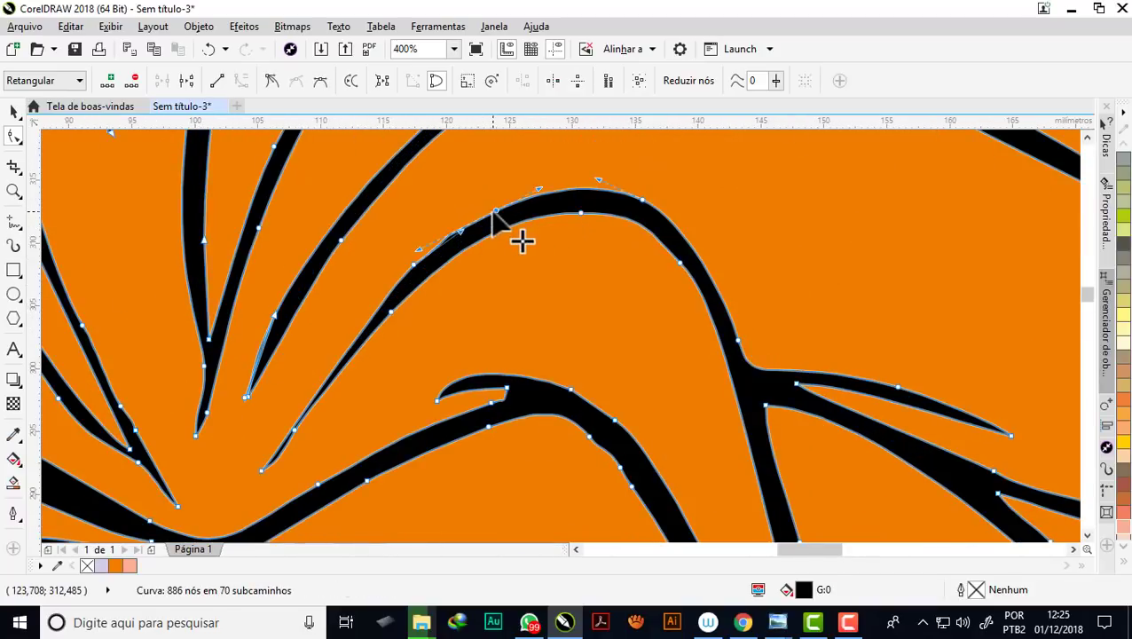
# Thin out nodes on the upper arch, undoing the junction-node removal
pyautogui.doubleClick(494, 211)
pyautogui.doubleClick(605, 195)
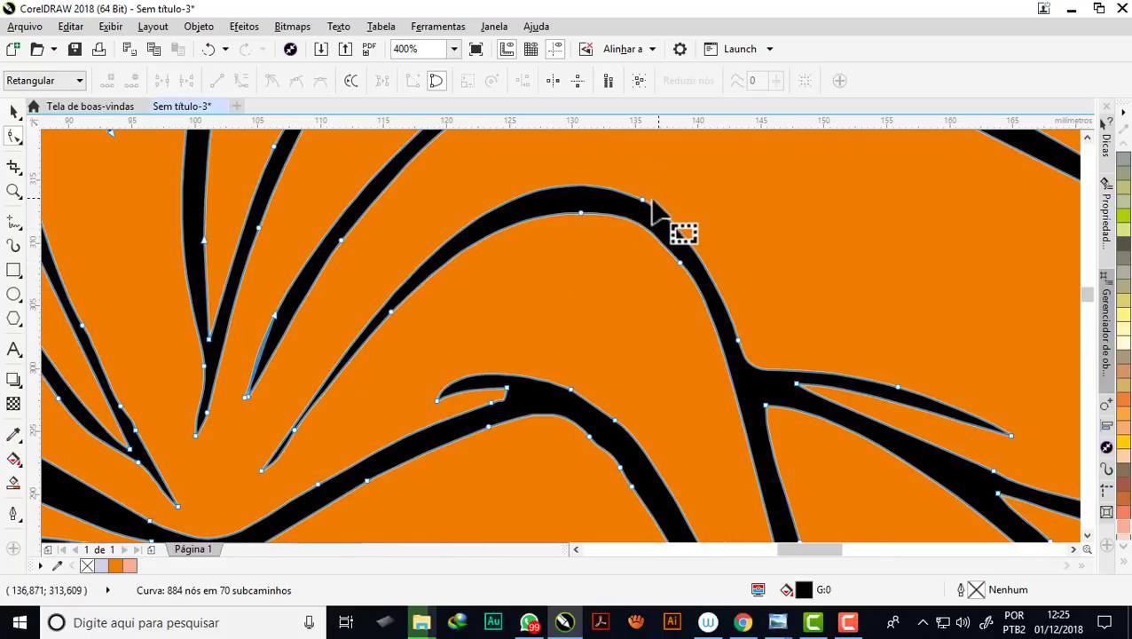
pyautogui.doubleClick(681, 264)
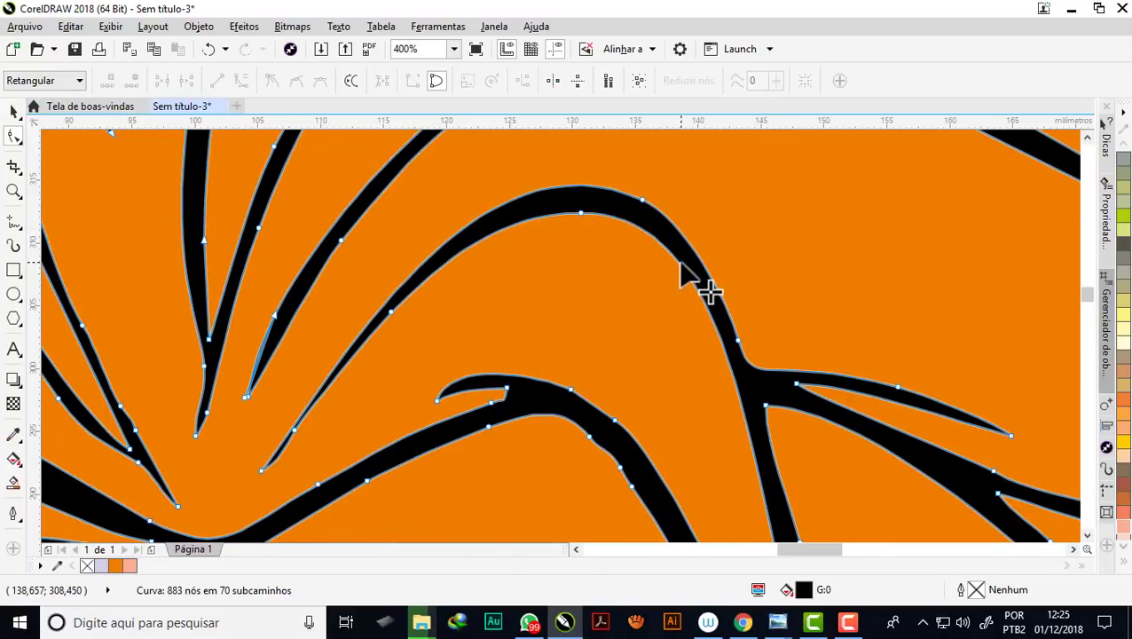
pyautogui.doubleClick(738, 341)
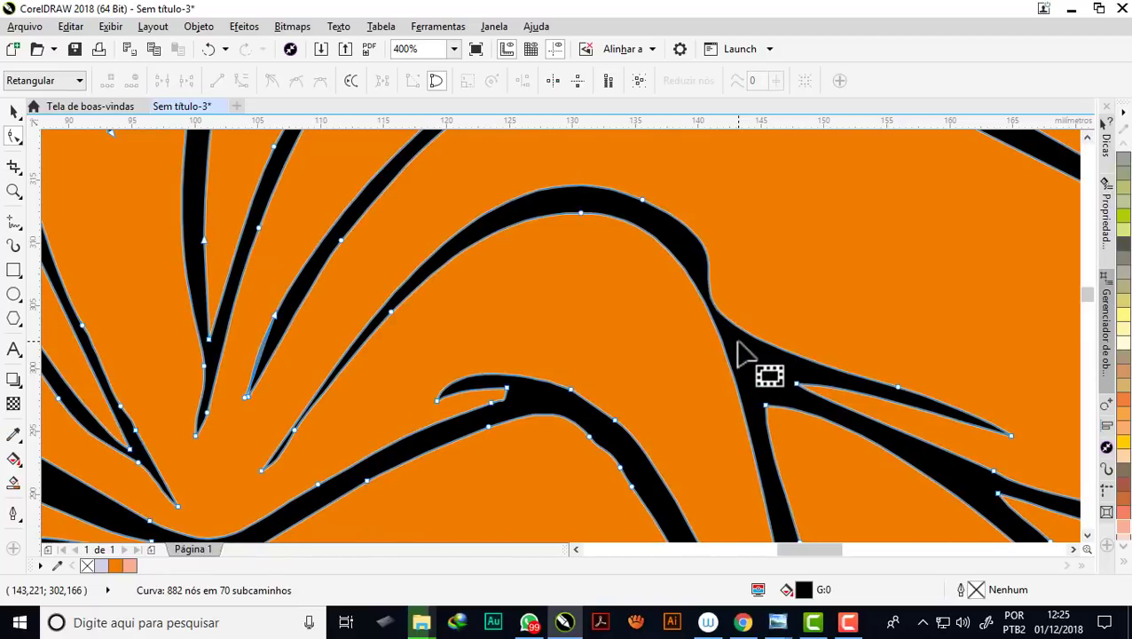
pyautogui.hotkey('ctrl', 'z')
pyautogui.scroll(-1, 799, 381)
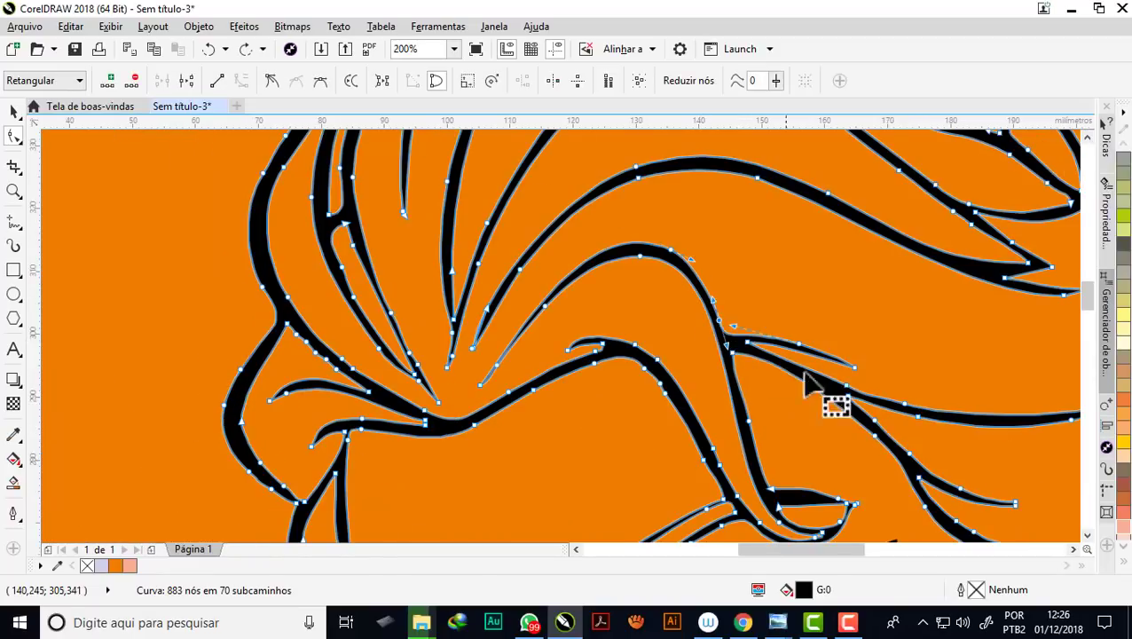
pyautogui.scroll(1, 804, 364)
pyautogui.scroll(-1, 648, 302)
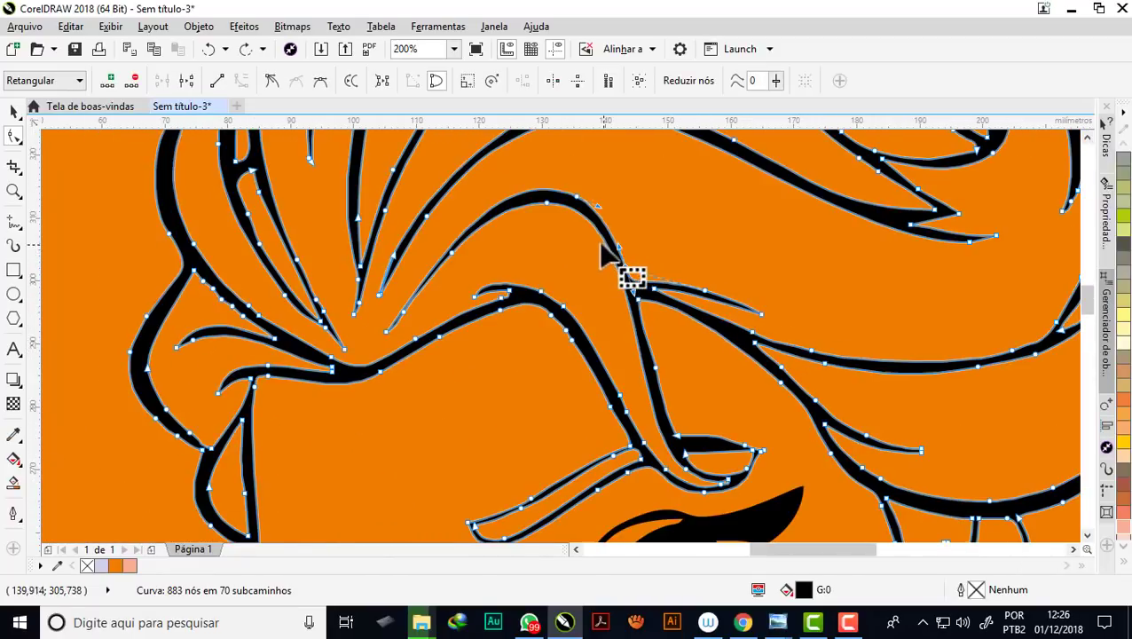
pyautogui.scroll(1, 582, 235)
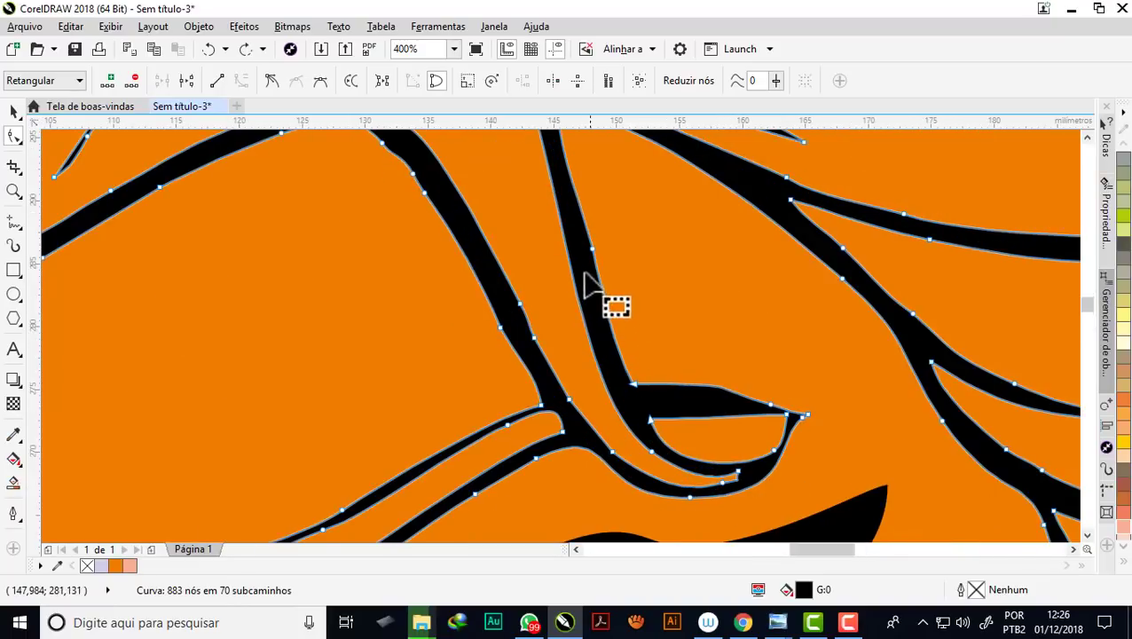
pyautogui.scroll(-1, 587, 258)
pyautogui.scroll(1, 568, 213)
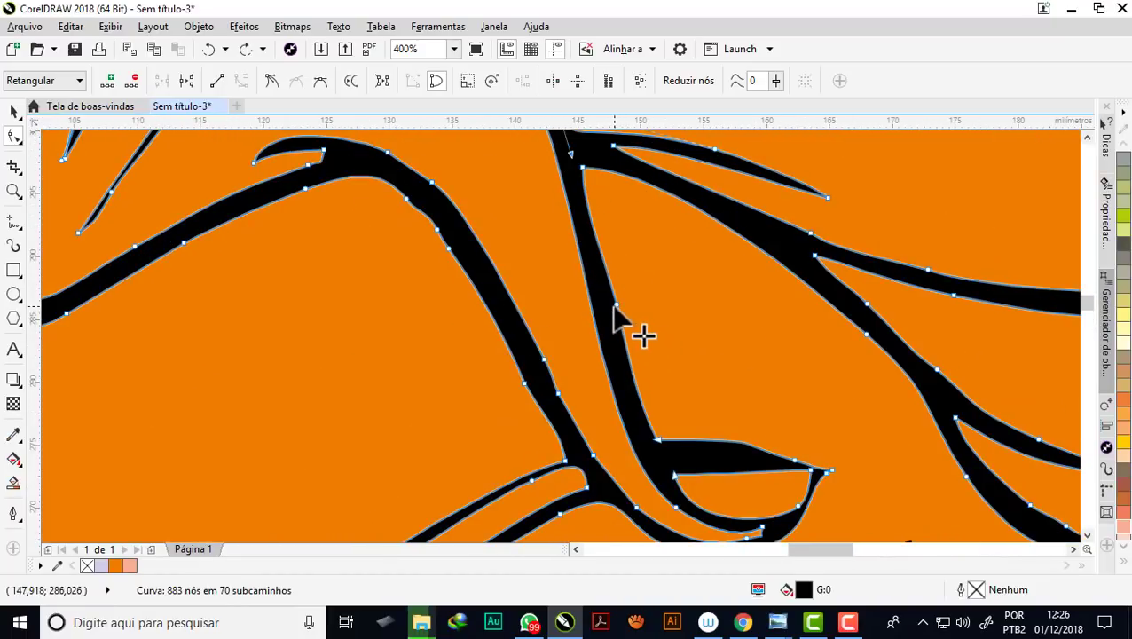
pyautogui.press('Delete')
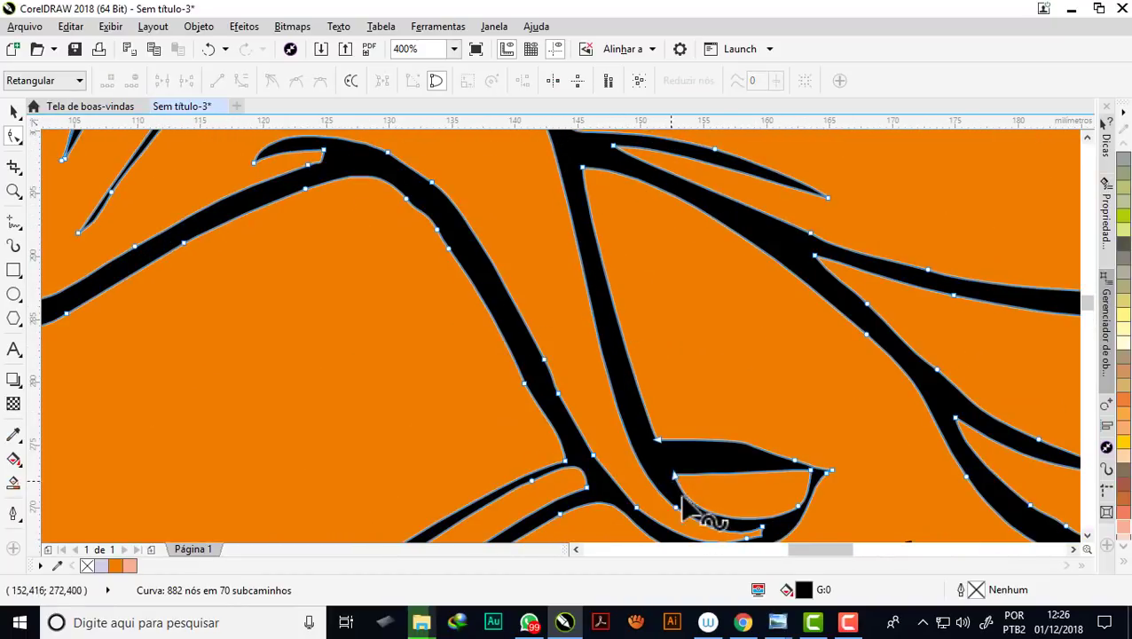
# Reshape the lower curve segment, leaving the hair outline at 882 nodes
pyautogui.click(676, 515)
pyautogui.scroll(-1, 674, 444)
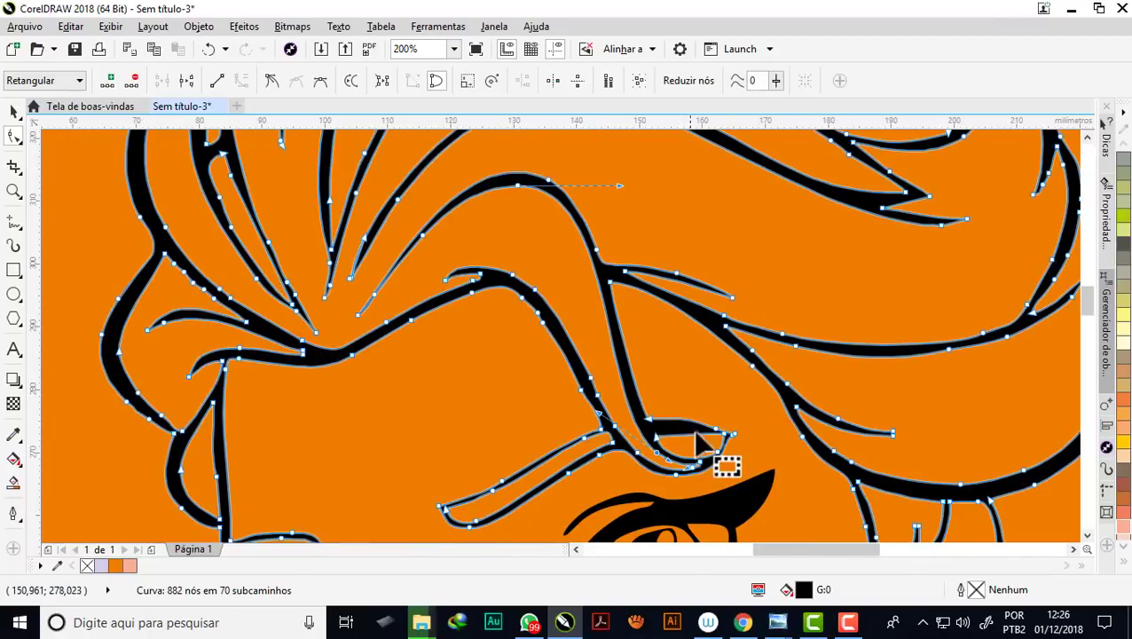
pyautogui.scroll(2, 714, 448)
pyautogui.moveTo(760, 412); pyautogui.dragTo(158, 253)
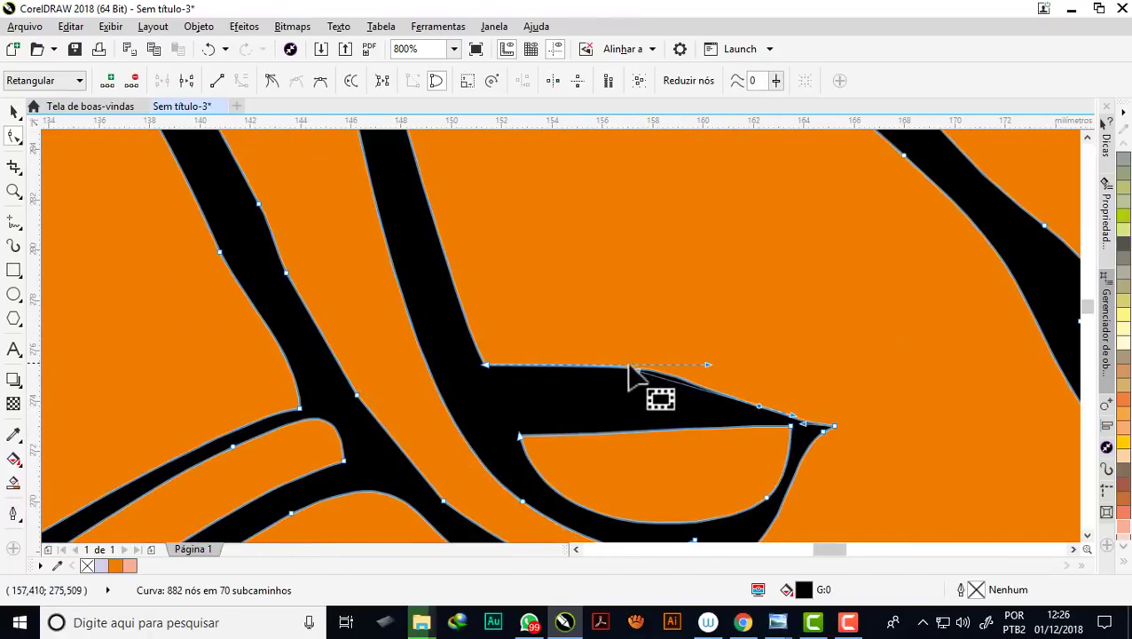
pyautogui.click(19, 232)
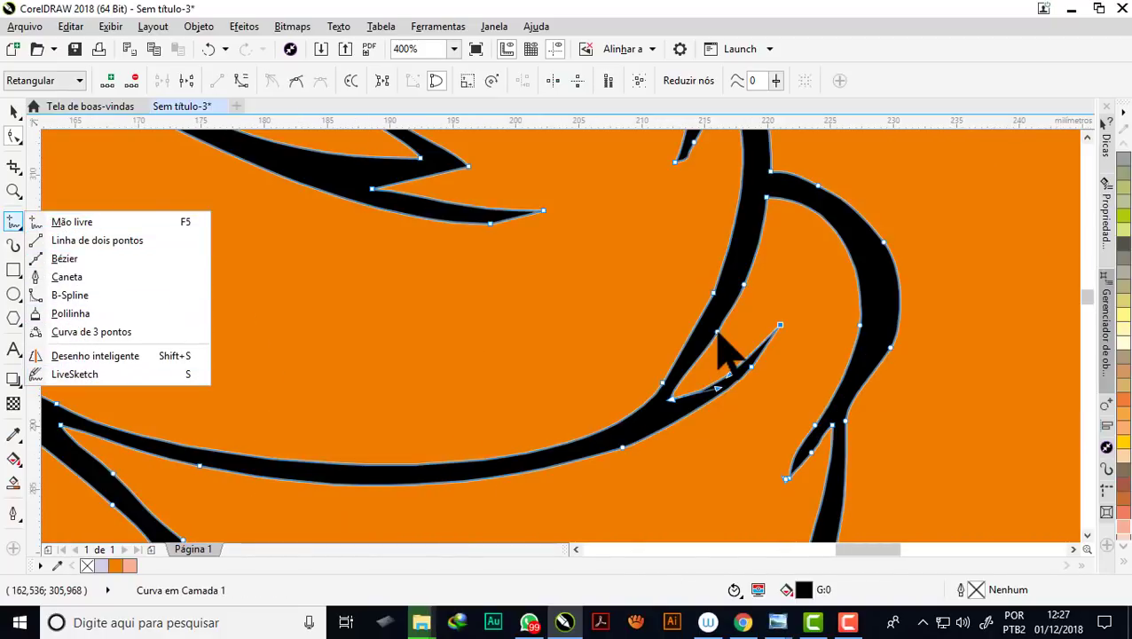
# Delete extra nodes around the right-hand branch junction and reshape its thin branch
pyautogui.click(743, 285)
pyautogui.press('Delete')
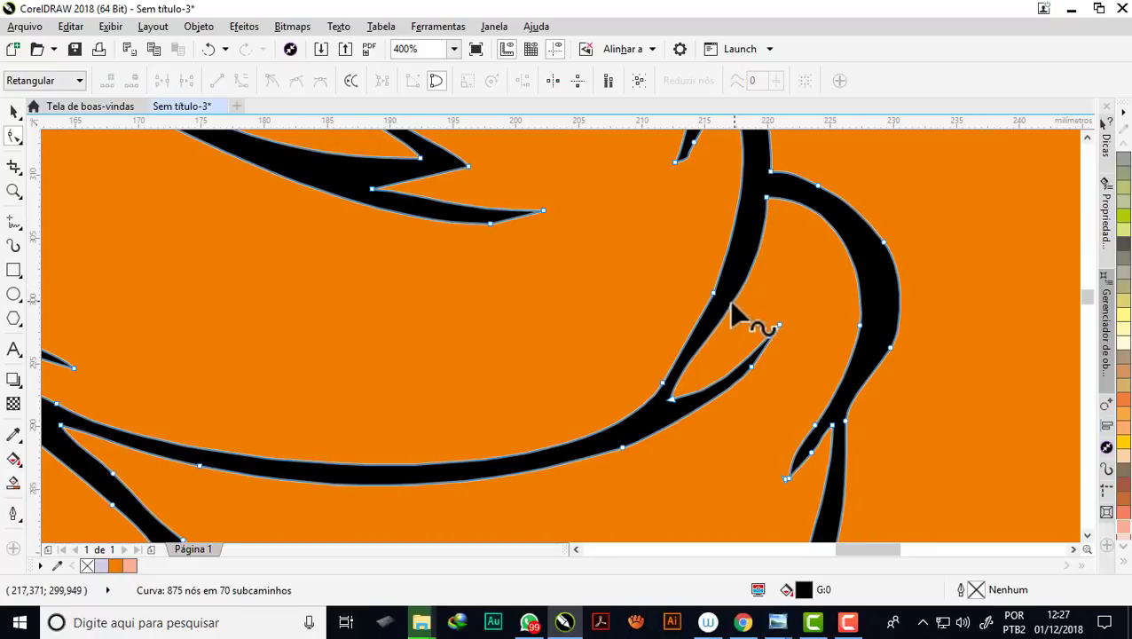
pyautogui.click(672, 399)
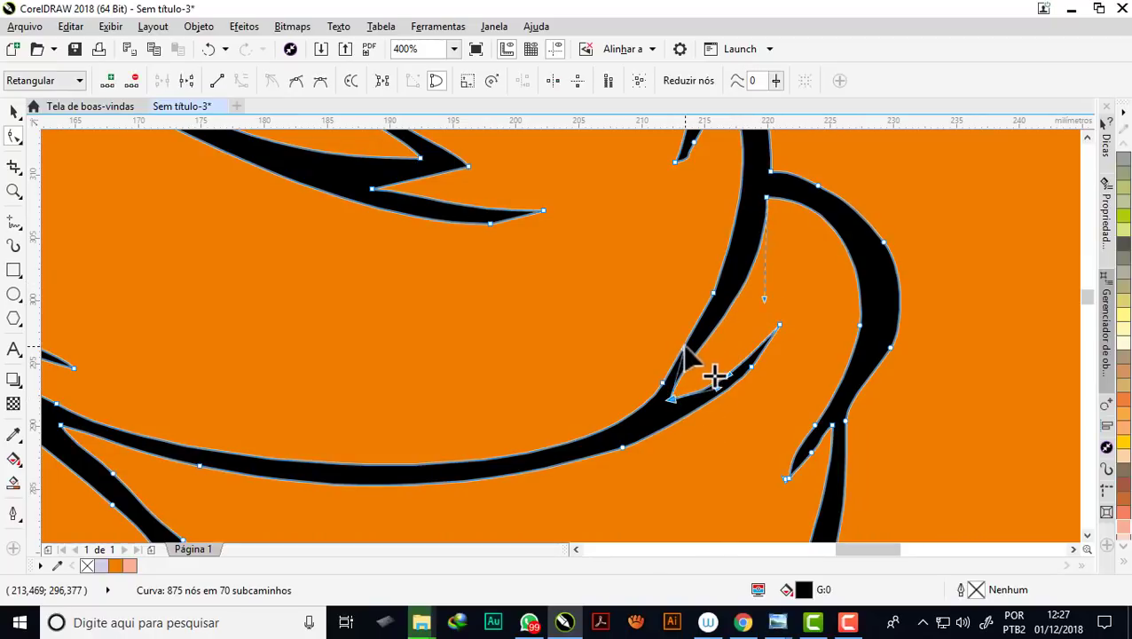
pyautogui.moveTo(714, 377); pyautogui.dragTo(743, 324)
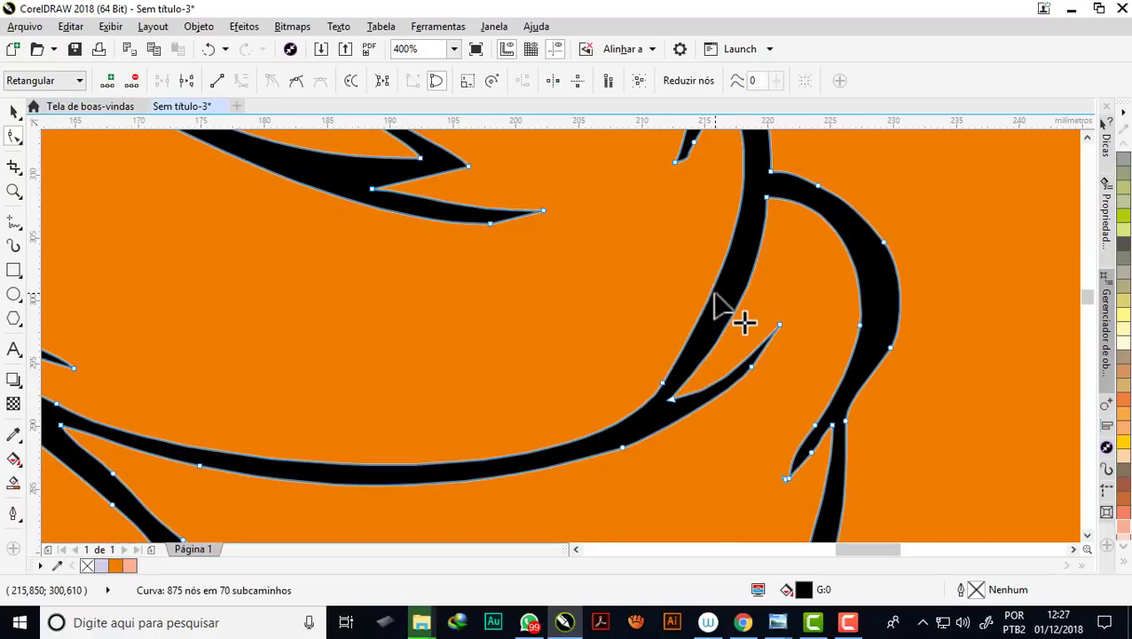
pyautogui.press('Delete')
pyautogui.scroll(-1, 705, 363)
pyautogui.scroll(1, 707, 240)
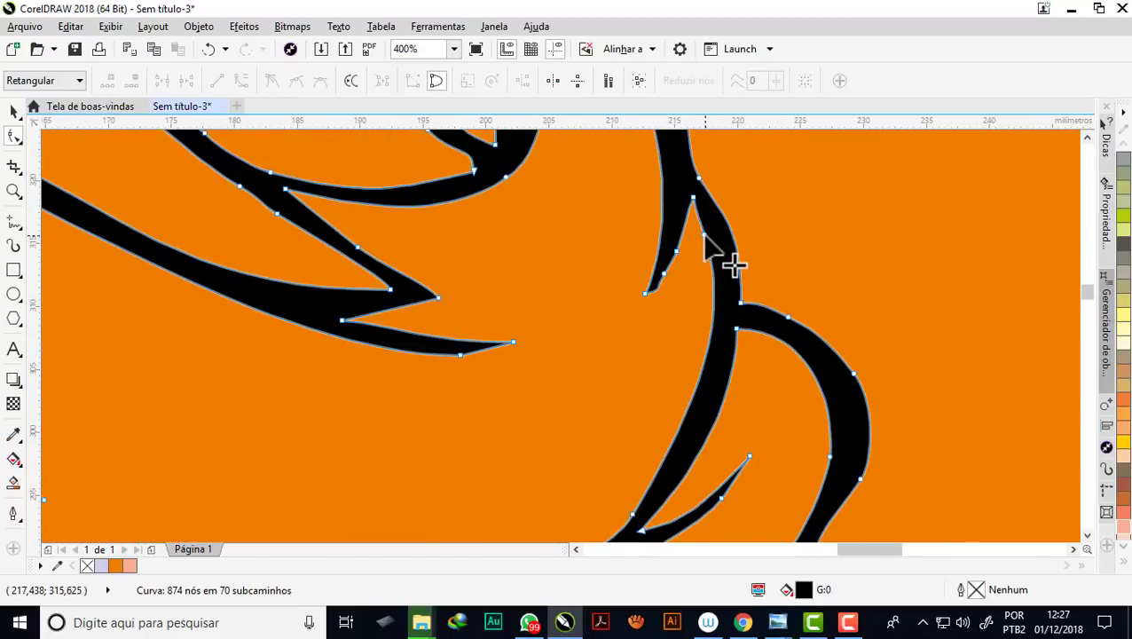
pyautogui.click(706, 237)
pyautogui.press('Delete')
# Reshape the branch tip and short strand tip, bringing the curve to 871 nodes
pyautogui.click(692, 198)
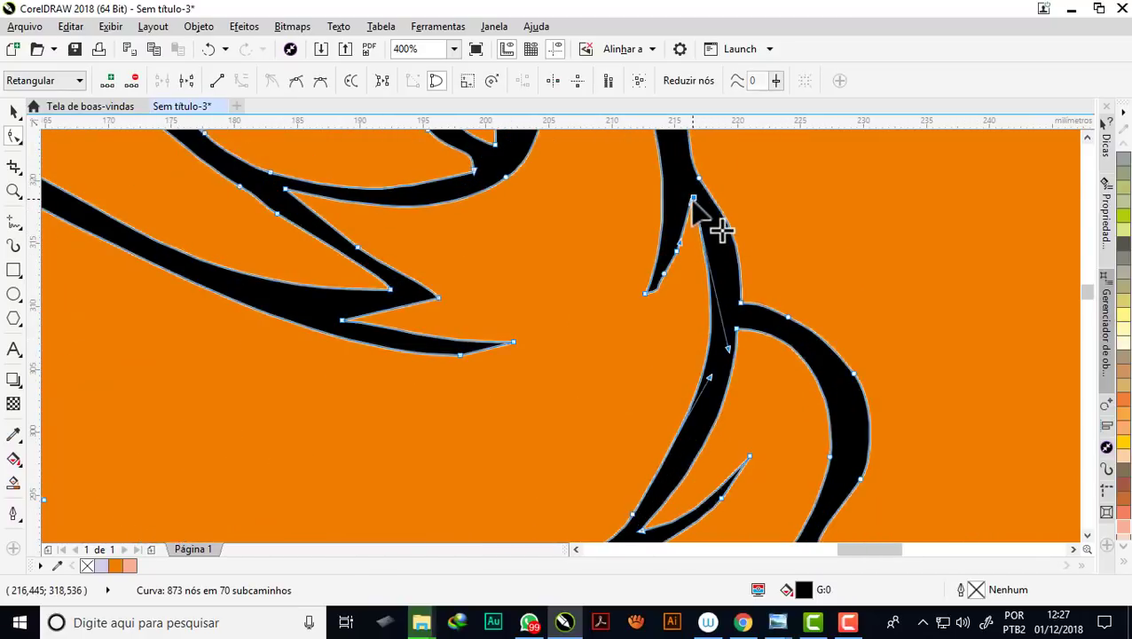
pyautogui.moveTo(725, 348); pyautogui.dragTo(724, 281)
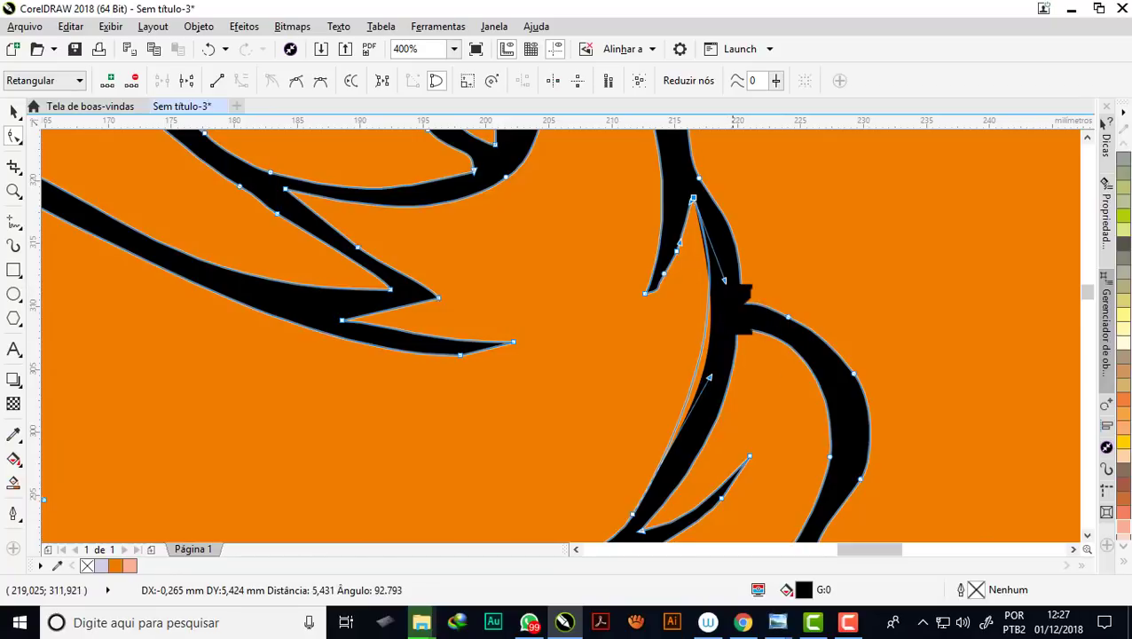
pyautogui.moveTo(714, 408); pyautogui.dragTo(715, 417)
pyautogui.scroll(-2, 709, 271)
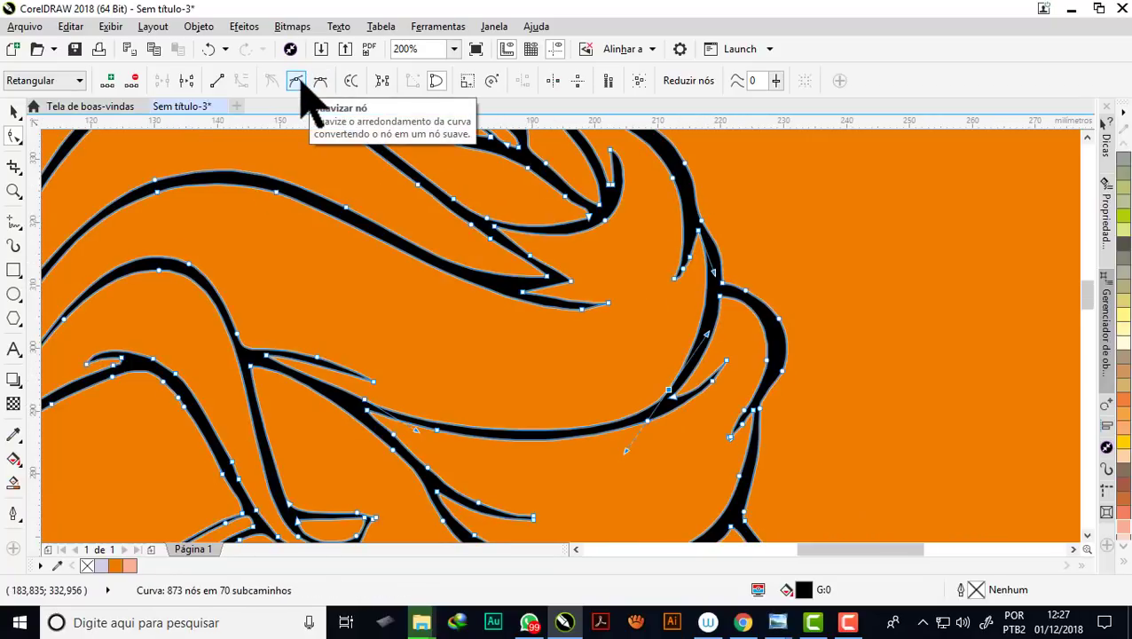
pyautogui.scroll(2, 730, 252)
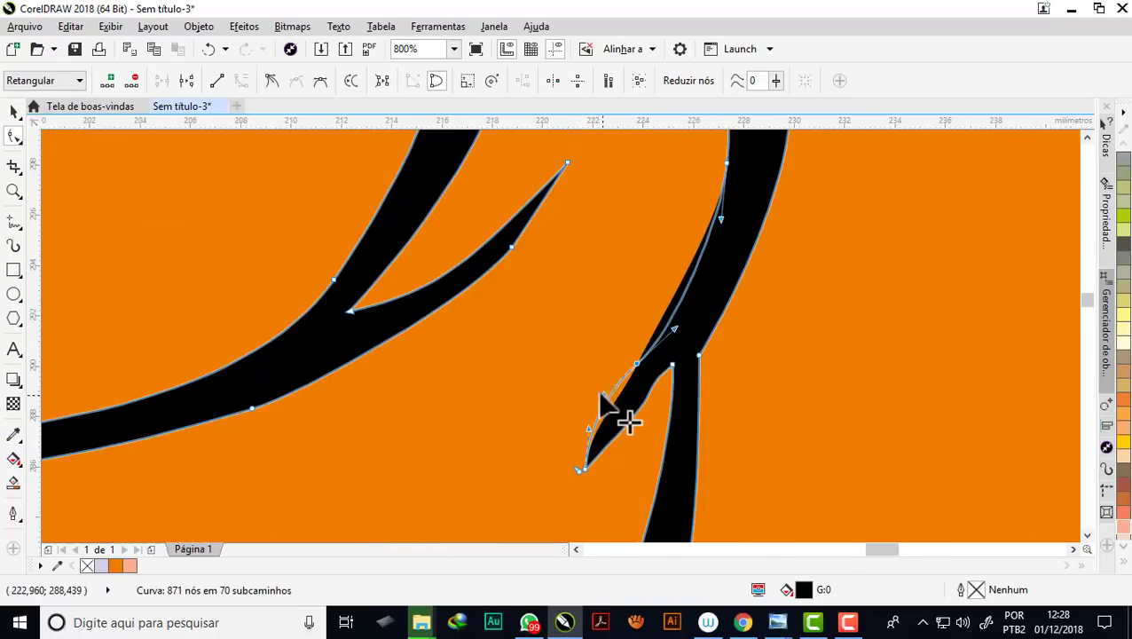
pyautogui.moveTo(602, 400)
pyautogui.mouseDown()
pyautogui.moveTo(585, 408)
pyautogui.moveTo(613, 409)
pyautogui.mouseUp()
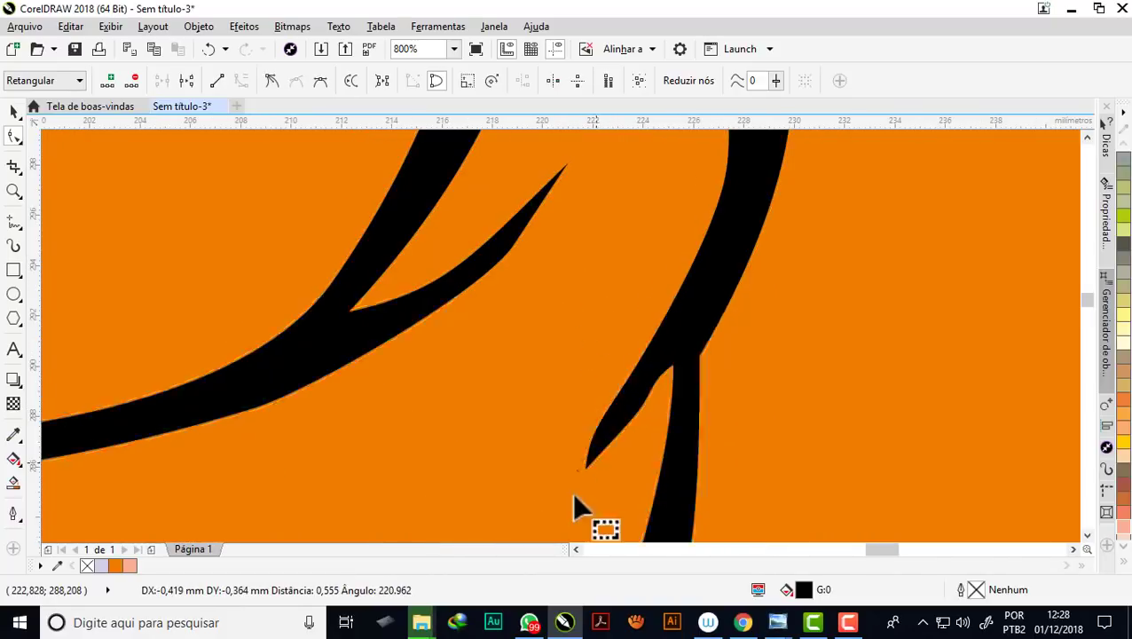
pyautogui.moveTo(614, 410)
pyautogui.mouseDown()
pyautogui.moveTo(607, 424)
pyautogui.moveTo(569, 399)
pyautogui.mouseUp()
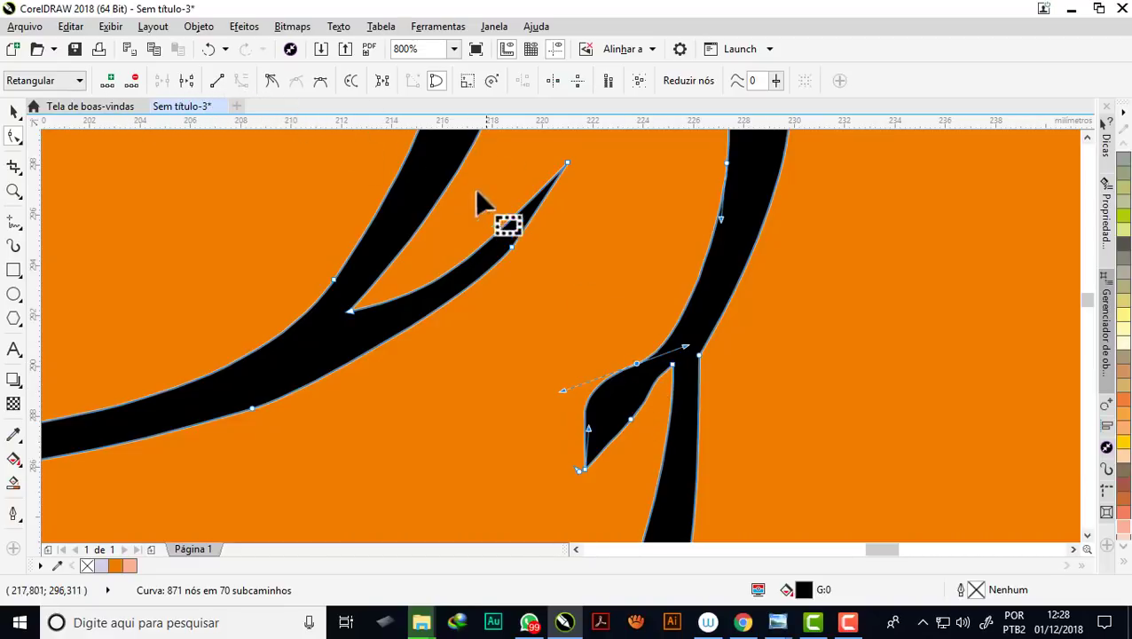
pyautogui.moveTo(668, 382); pyautogui.dragTo(630, 362)
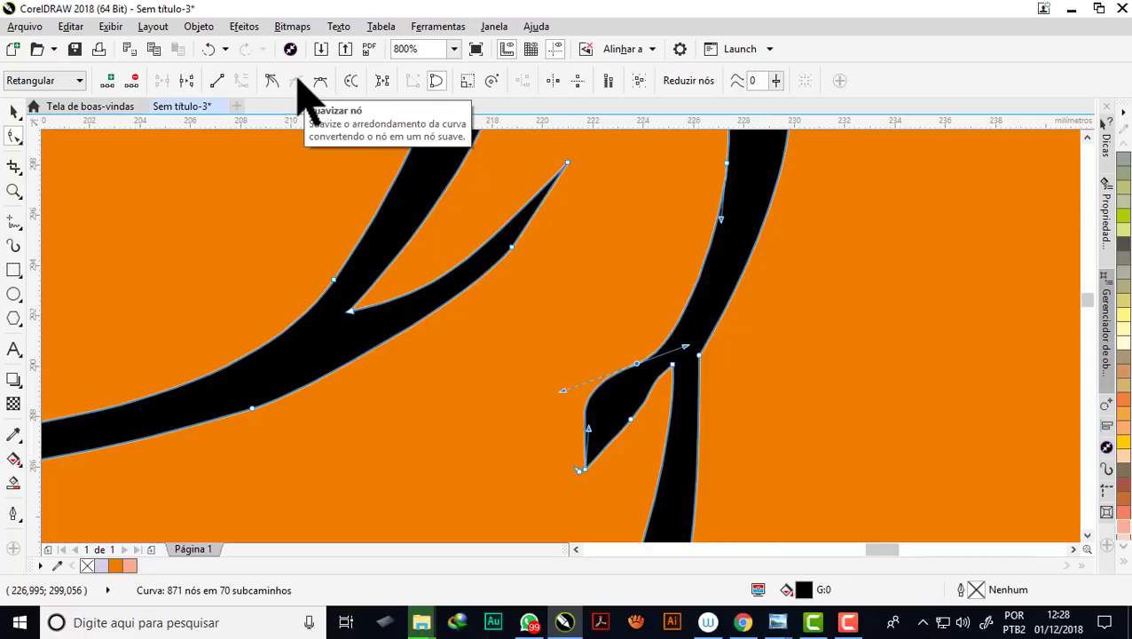
# Slim the small spike's bulging edge and make its junction node a cusp
pyautogui.scroll(1, 631, 342)
pyautogui.scroll(1, 652, 410)
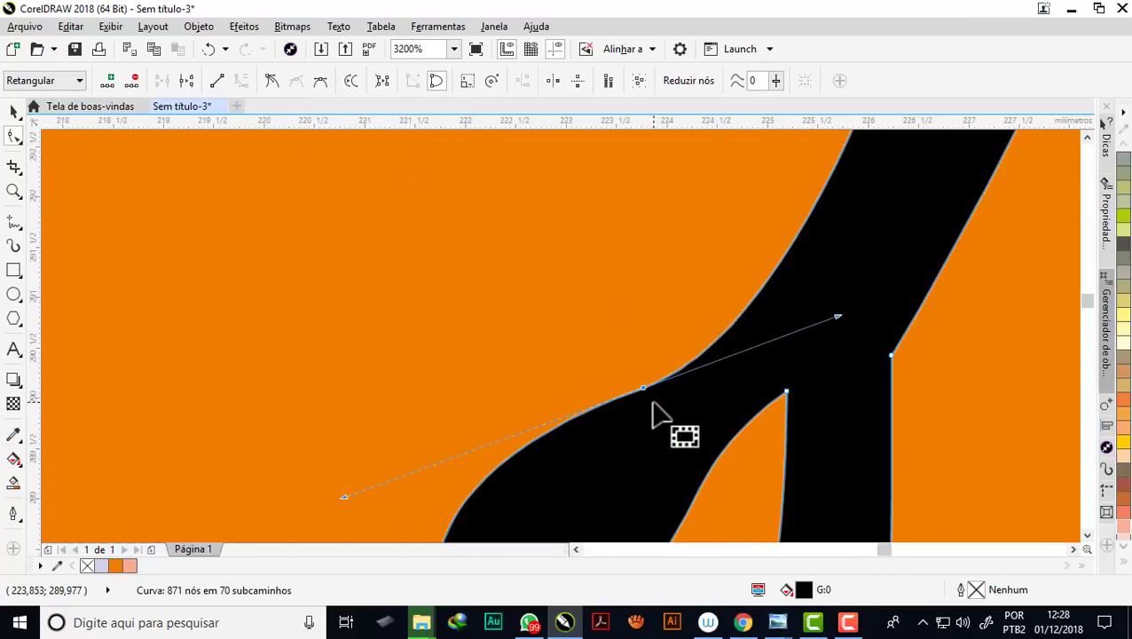
pyautogui.scroll(1, 652, 410)
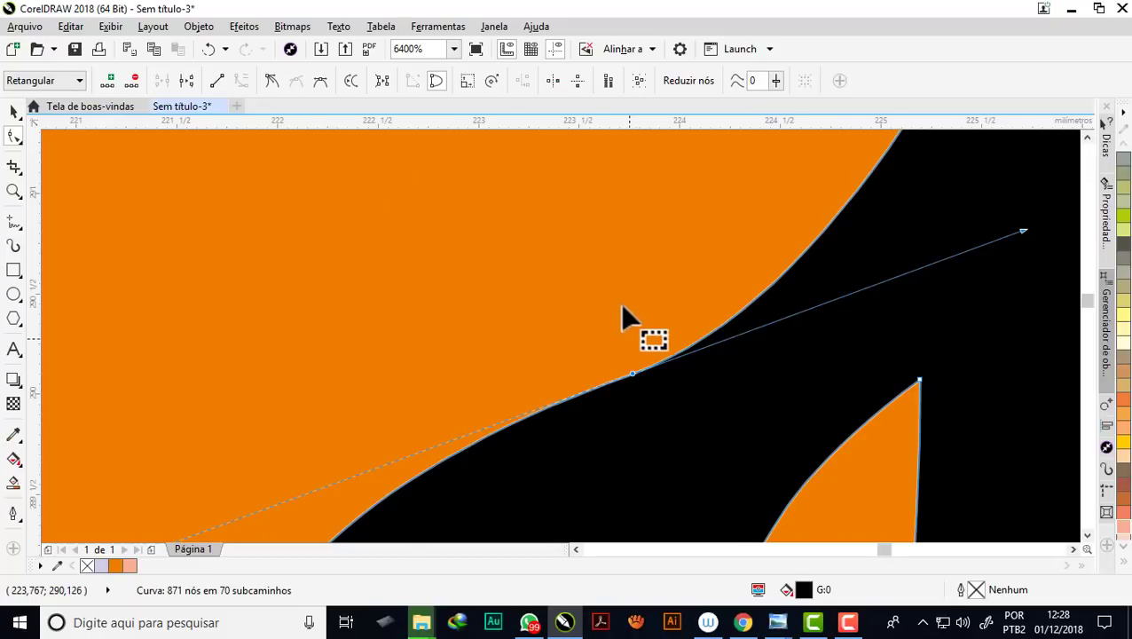
pyautogui.scroll(-2, 621, 306)
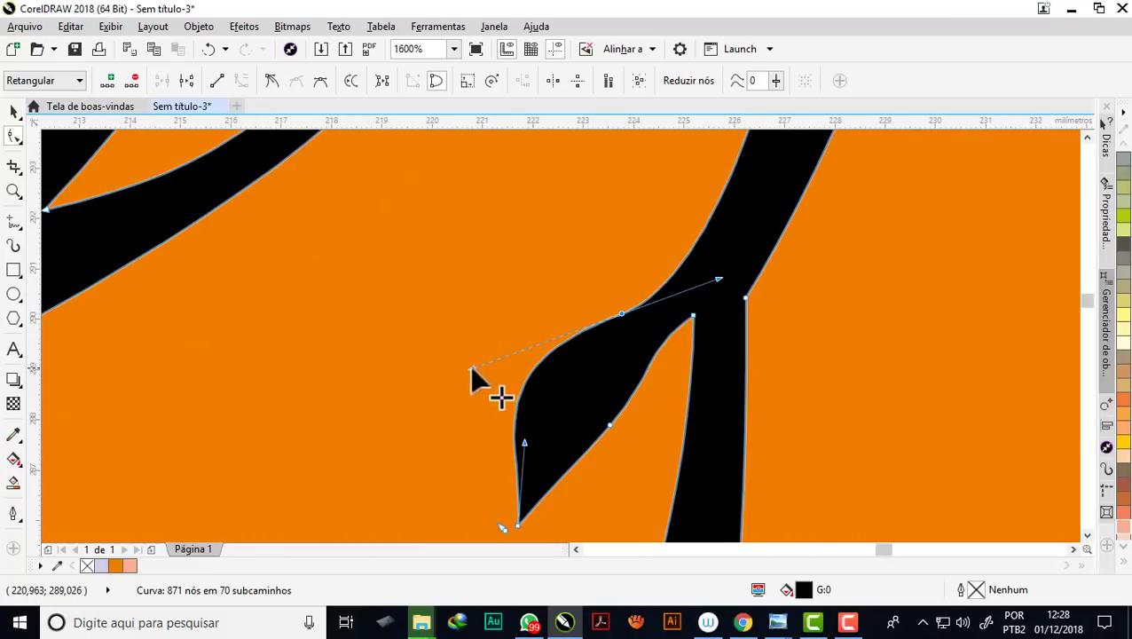
pyautogui.moveTo(472, 367)
pyautogui.mouseDown()
pyautogui.moveTo(545, 479)
pyautogui.moveTo(542, 510)
pyautogui.mouseUp()
pyautogui.scroll(-1, 537, 506)
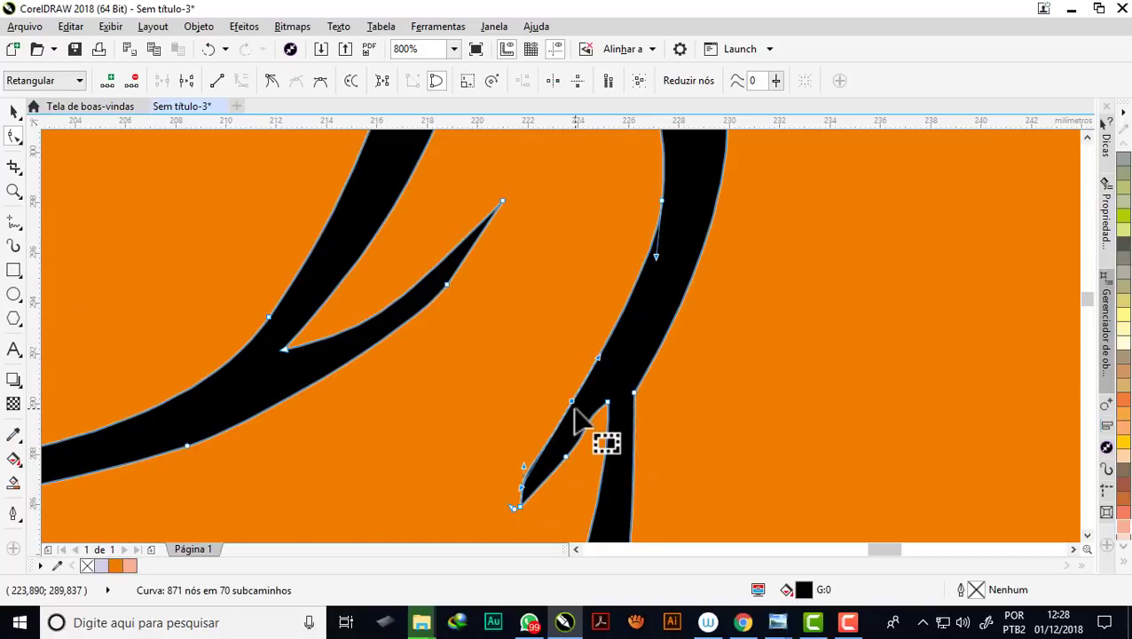
pyautogui.scroll(-1, 576, 413)
pyautogui.scroll(1, 575, 411)
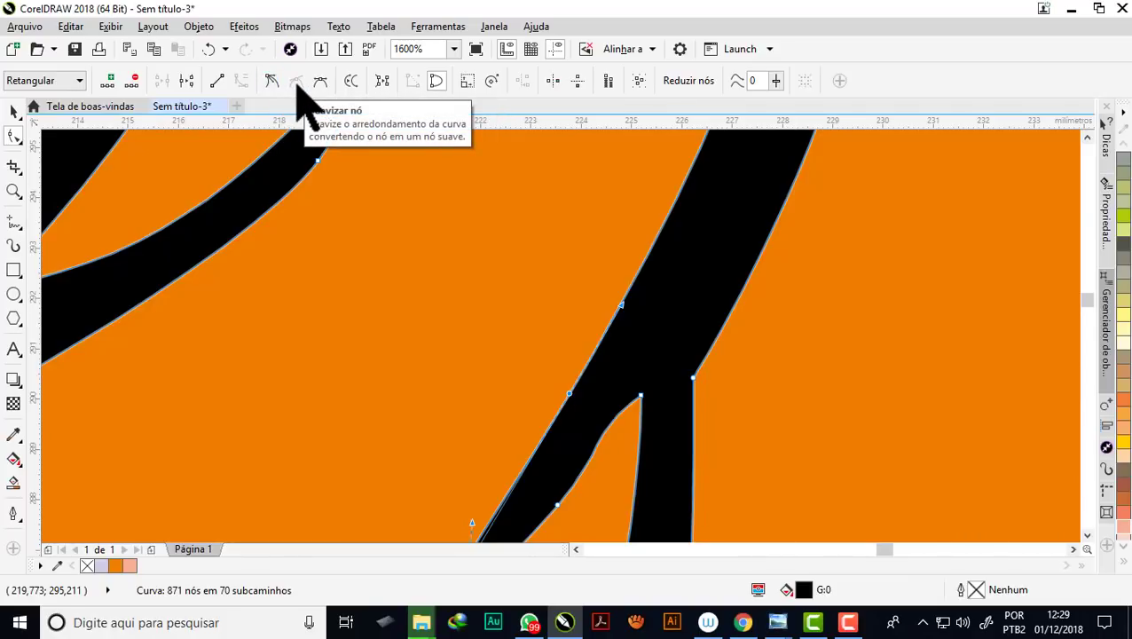
pyautogui.click(271, 80)
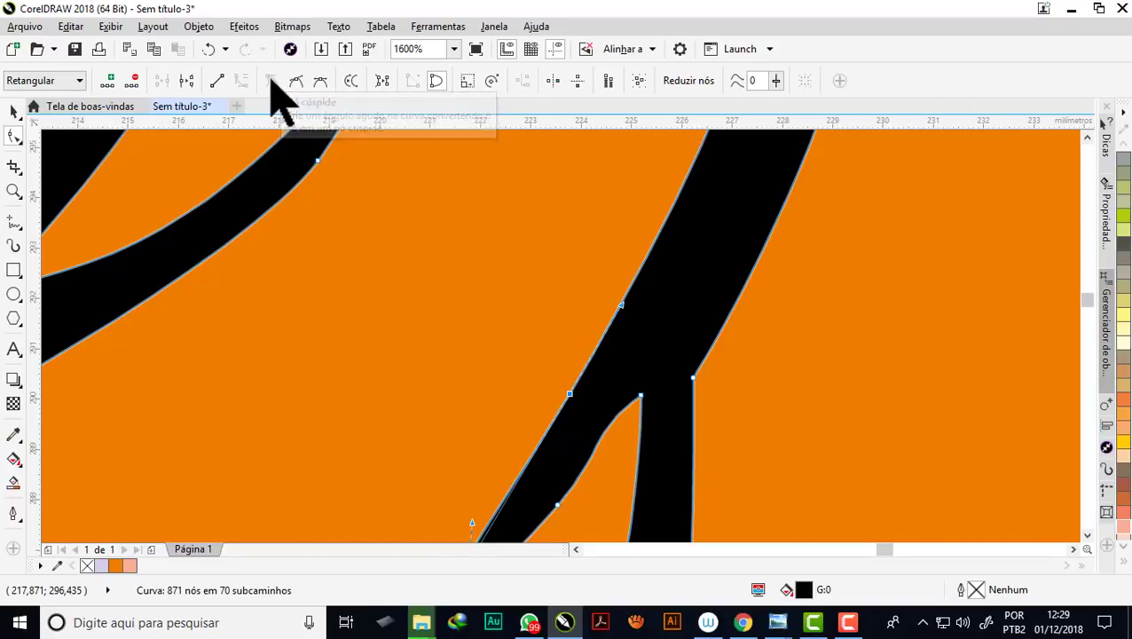
pyautogui.scroll(-1, 554, 303)
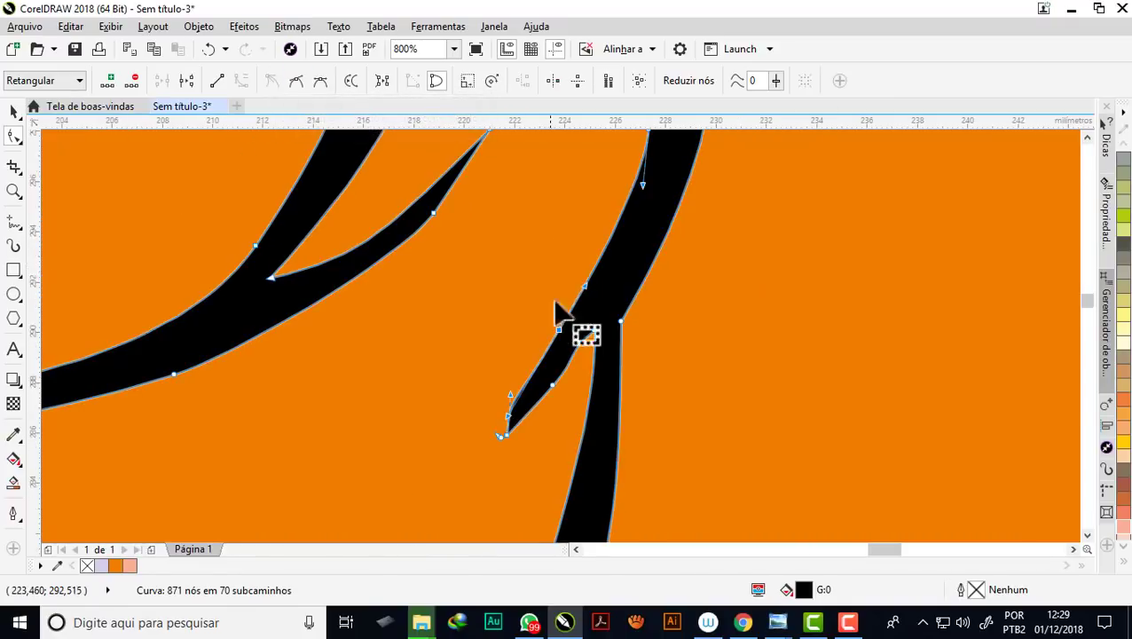
pyautogui.scroll(1, 548, 336)
pyautogui.scroll(1, 549, 337)
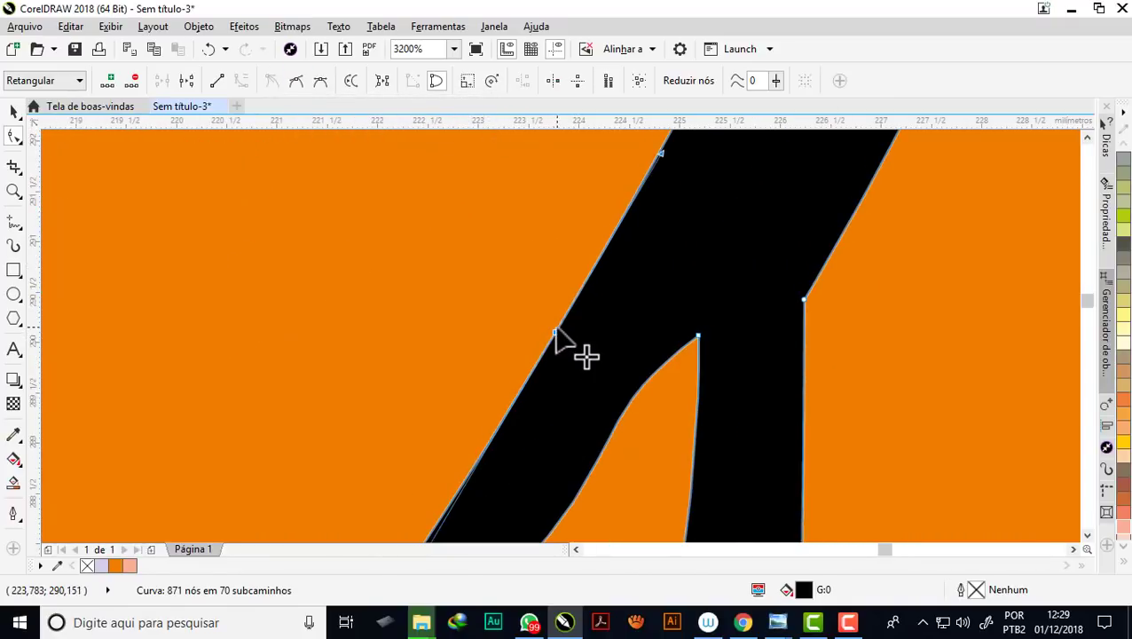
pyautogui.scroll(1, 552, 338)
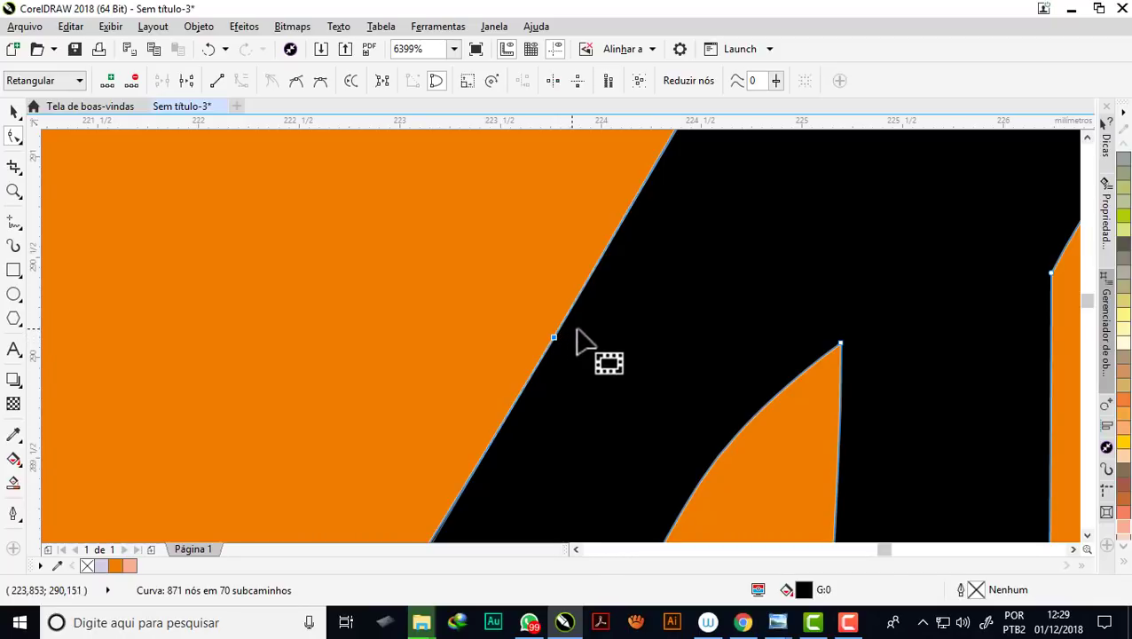
pyautogui.scroll(1, 554, 344)
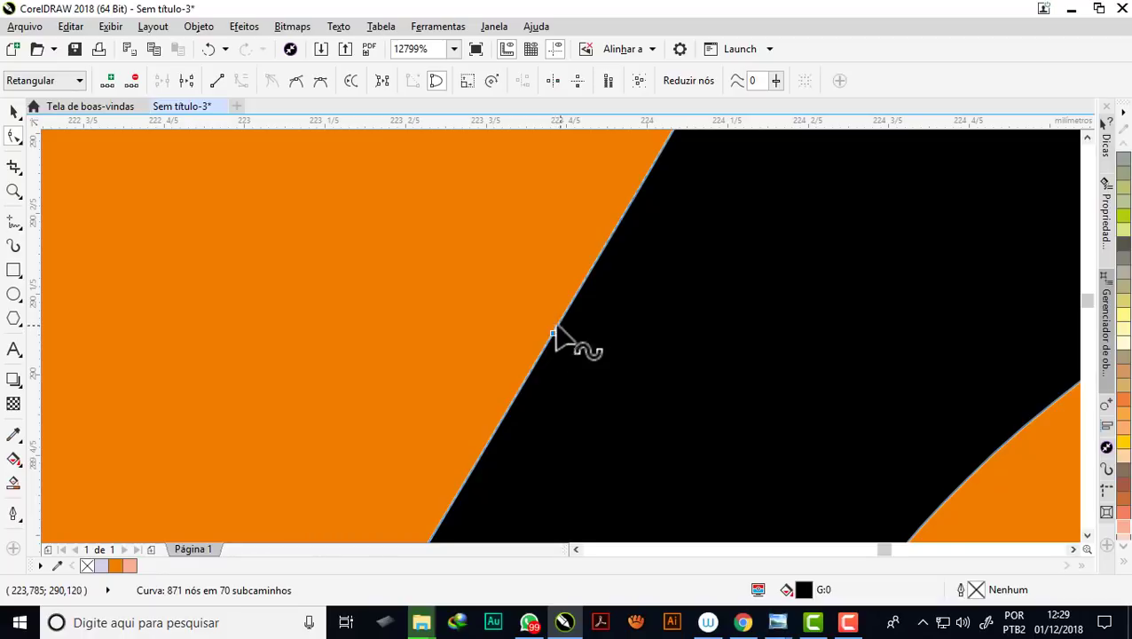
pyautogui.click(553, 335)
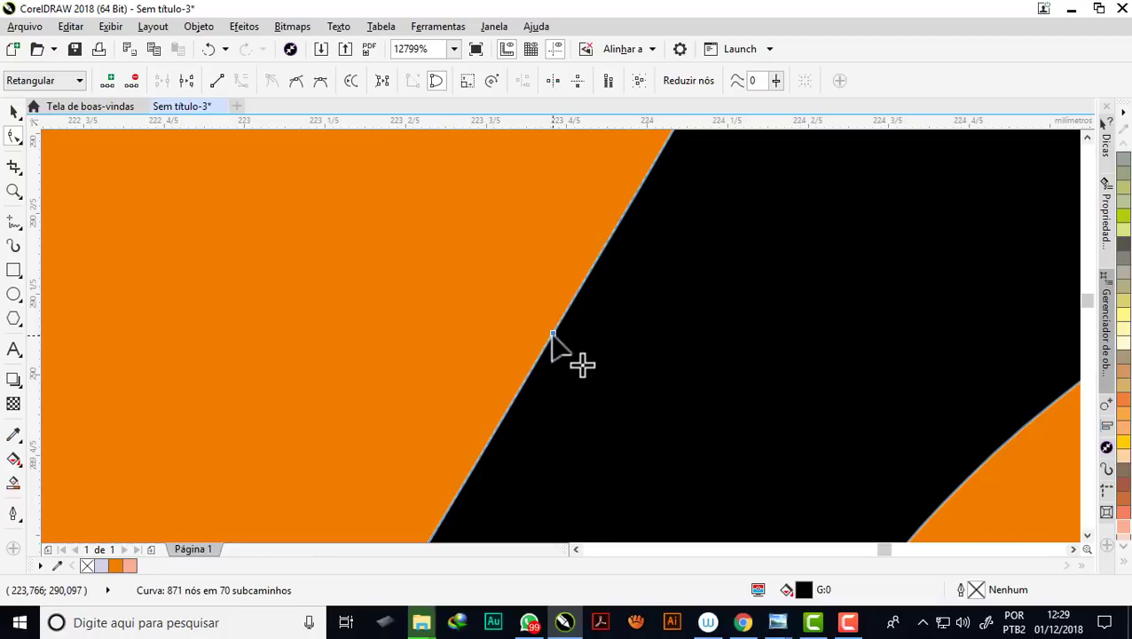
pyautogui.scroll(-2, 552, 336)
pyautogui.scroll(-1, 558, 328)
# Reshape the spike's curved outer edge
pyautogui.scroll(-1, 512, 302)
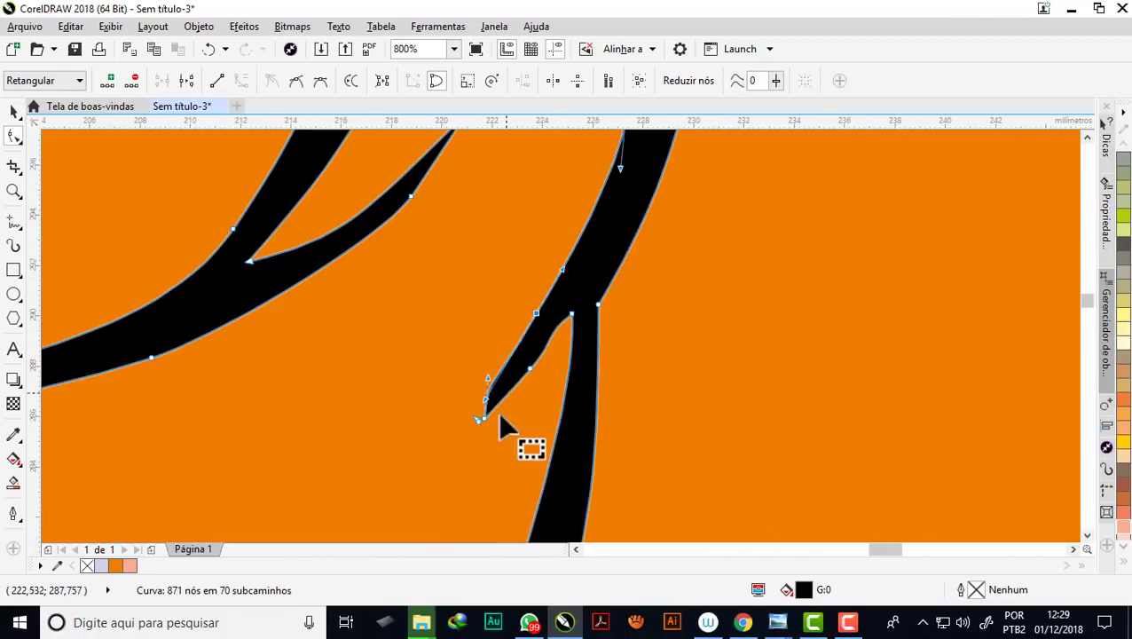
pyautogui.scroll(1, 498, 412)
pyautogui.moveTo(504, 420)
pyautogui.mouseDown()
pyautogui.moveTo(478, 341)
pyautogui.moveTo(517, 388)
pyautogui.mouseUp()
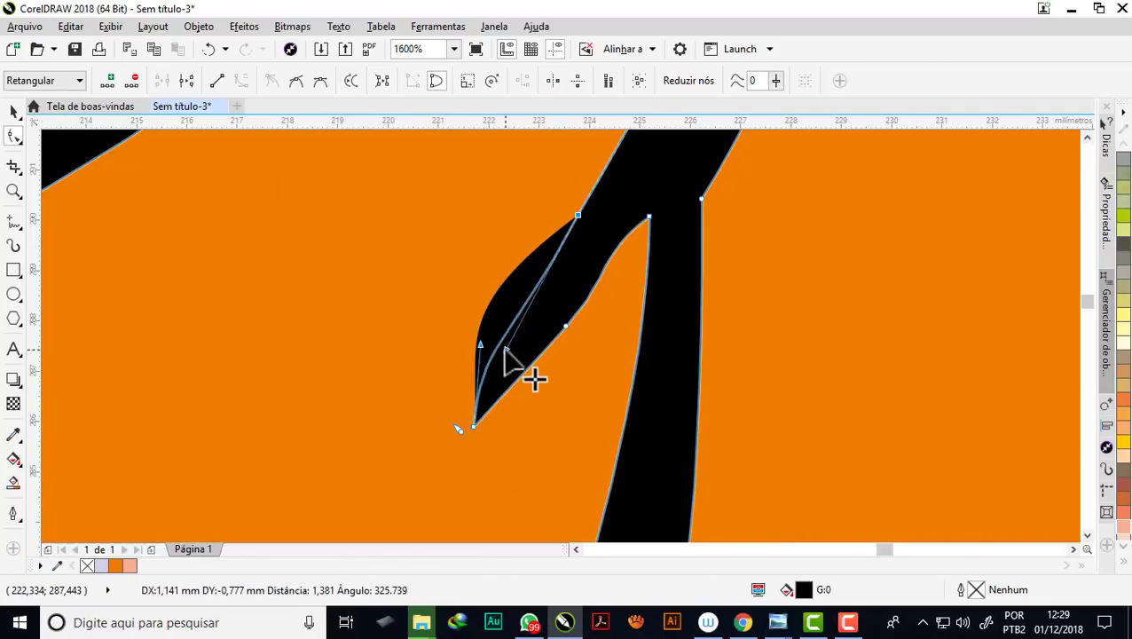
pyautogui.moveTo(479, 344); pyautogui.dragTo(489, 394)
pyautogui.scroll(1, 550, 293)
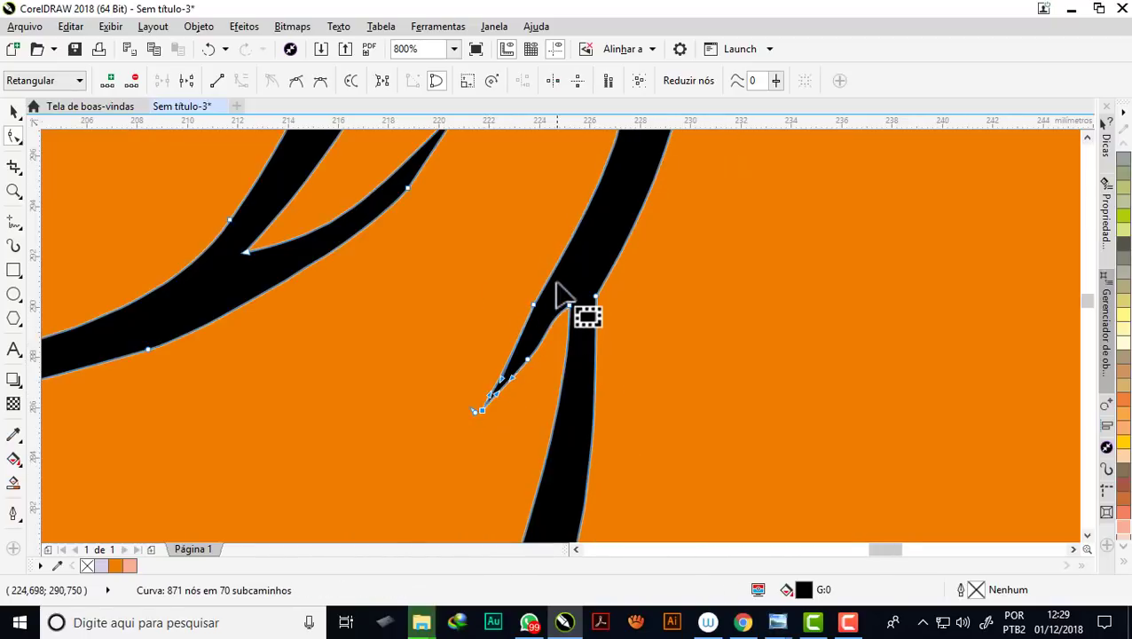
pyautogui.hscroll(1, 513, 324)
pyautogui.scroll(-4, 524, 348)
pyautogui.scroll(1, 566, 316)
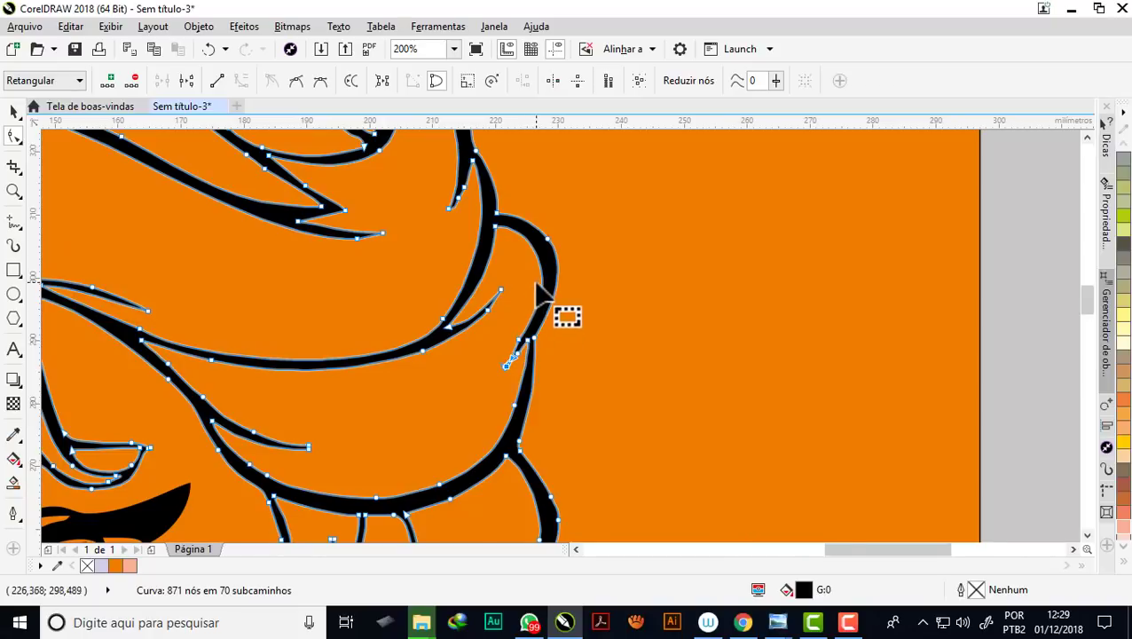
pyautogui.scroll(1, 524, 417)
pyautogui.scroll(1, 518, 426)
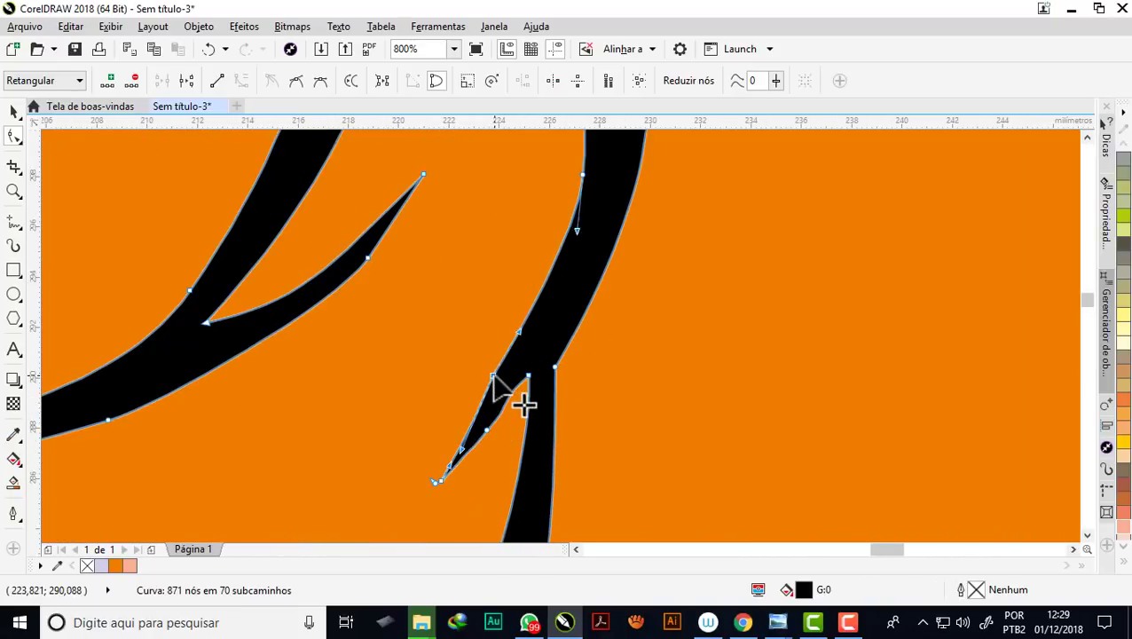
# Remove two bend nodes on the spike's edge to straighten it
pyautogui.doubleClick(493, 376)
pyautogui.scroll(-2, 563, 362)
pyautogui.scroll(2, 559, 360)
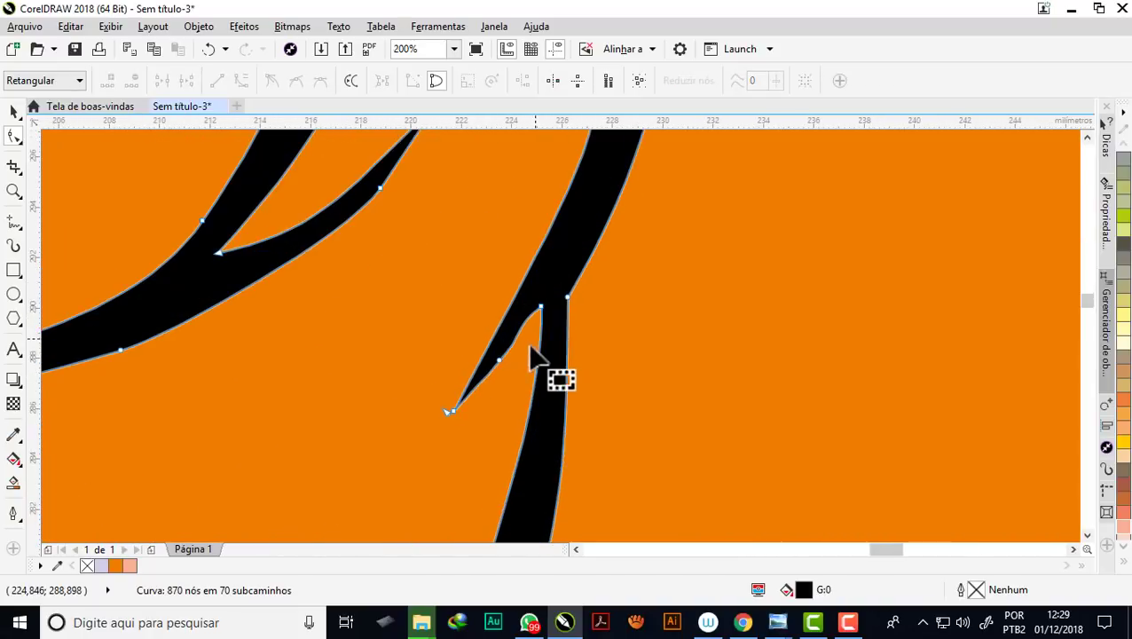
pyautogui.doubleClick(497, 360)
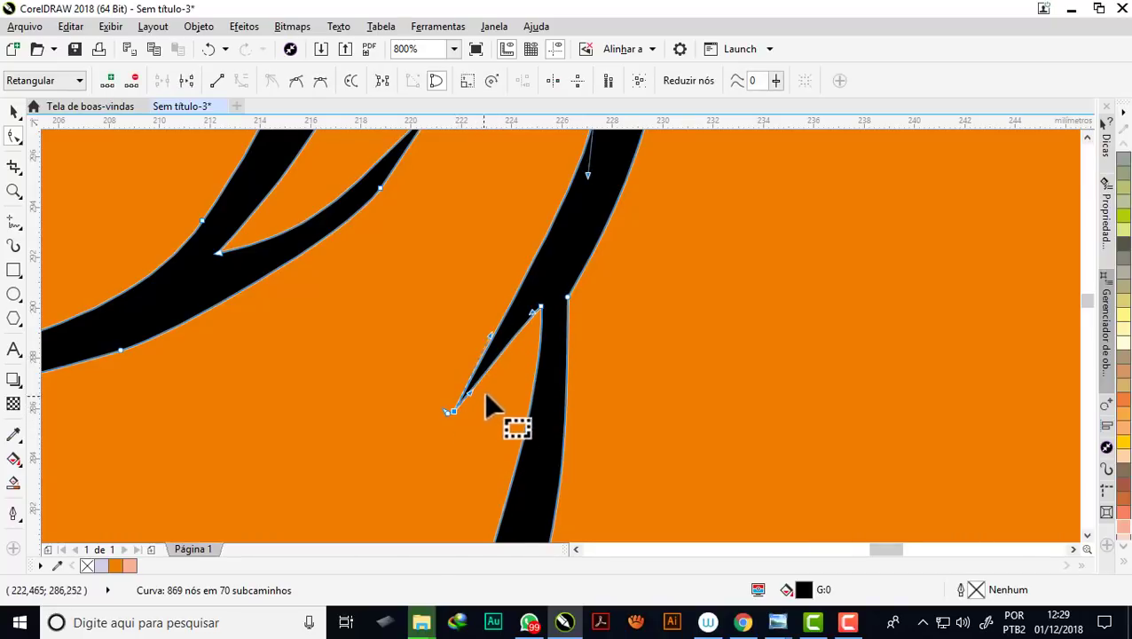
pyautogui.scroll(1, 479, 391)
# Straighten the spike's edge toward its tip by adjusting the segment and upper handle
pyautogui.click(449, 397)
pyautogui.moveTo(488, 394); pyautogui.dragTo(531, 320)
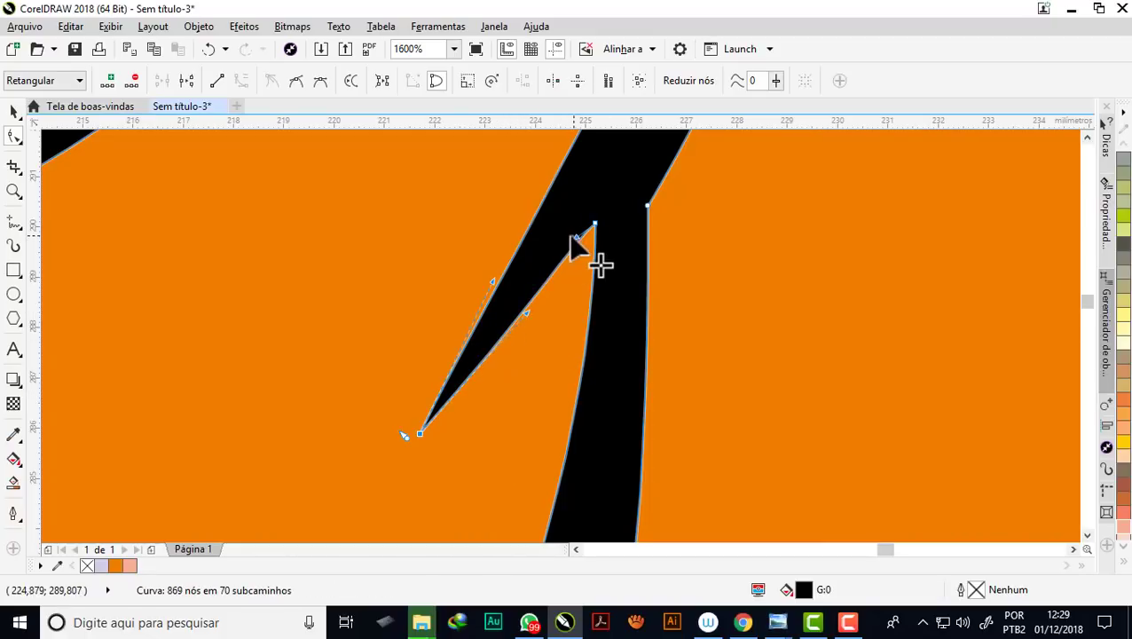
pyautogui.moveTo(575, 236); pyautogui.dragTo(546, 291)
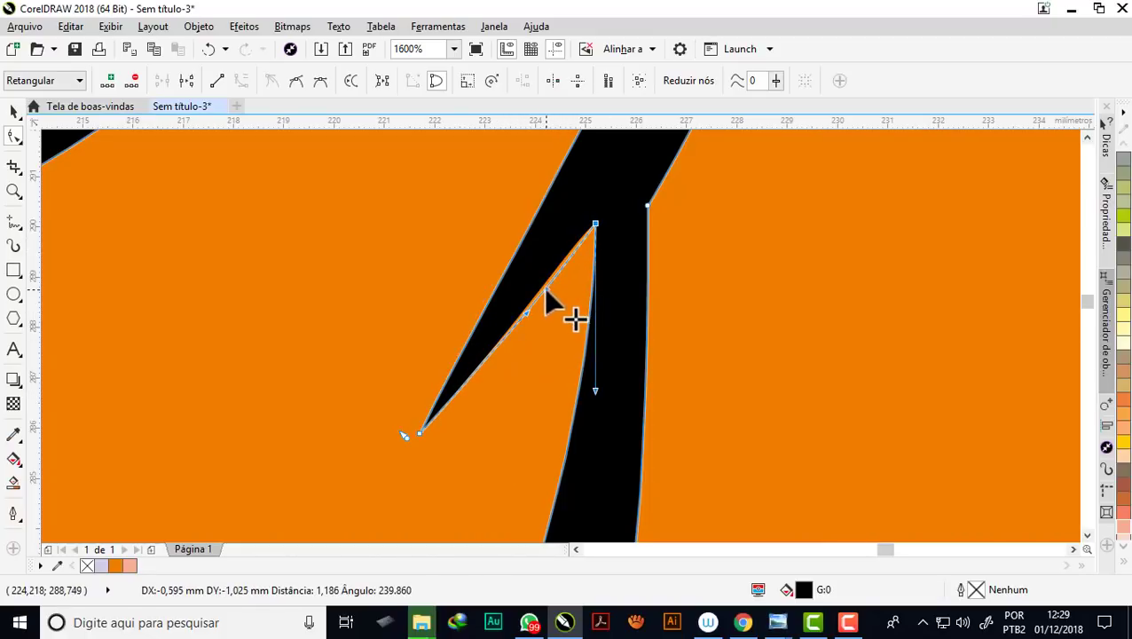
pyautogui.scroll(-2, 561, 337)
pyautogui.scroll(-1, 561, 336)
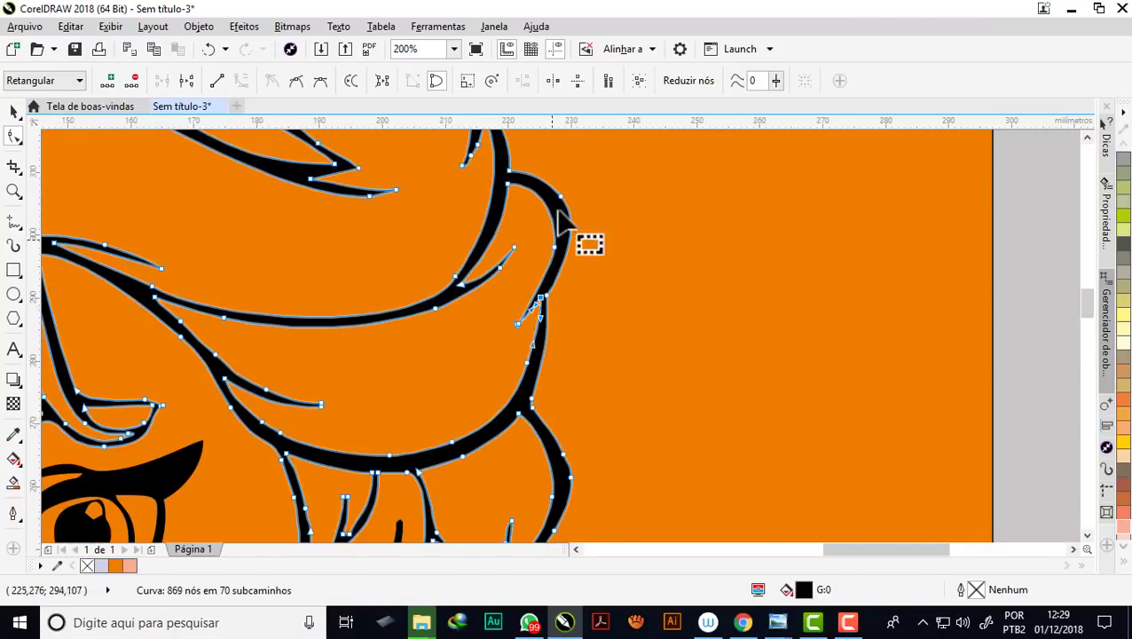
pyautogui.scroll(2, 562, 175)
pyautogui.scroll(-2, 558, 253)
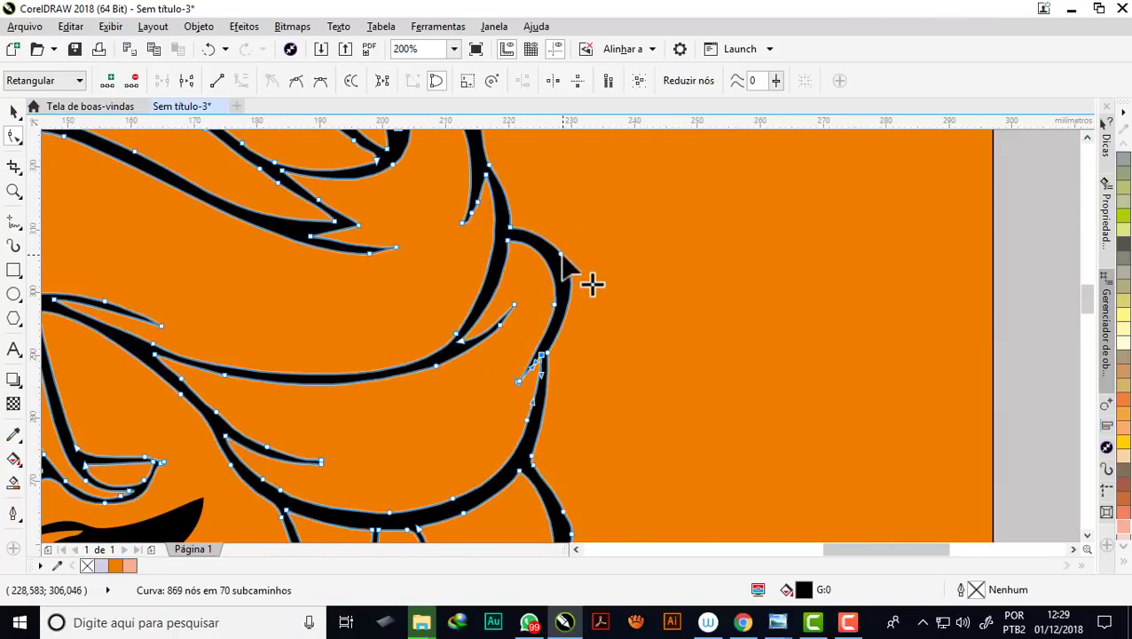
pyautogui.scroll(-1, 561, 256)
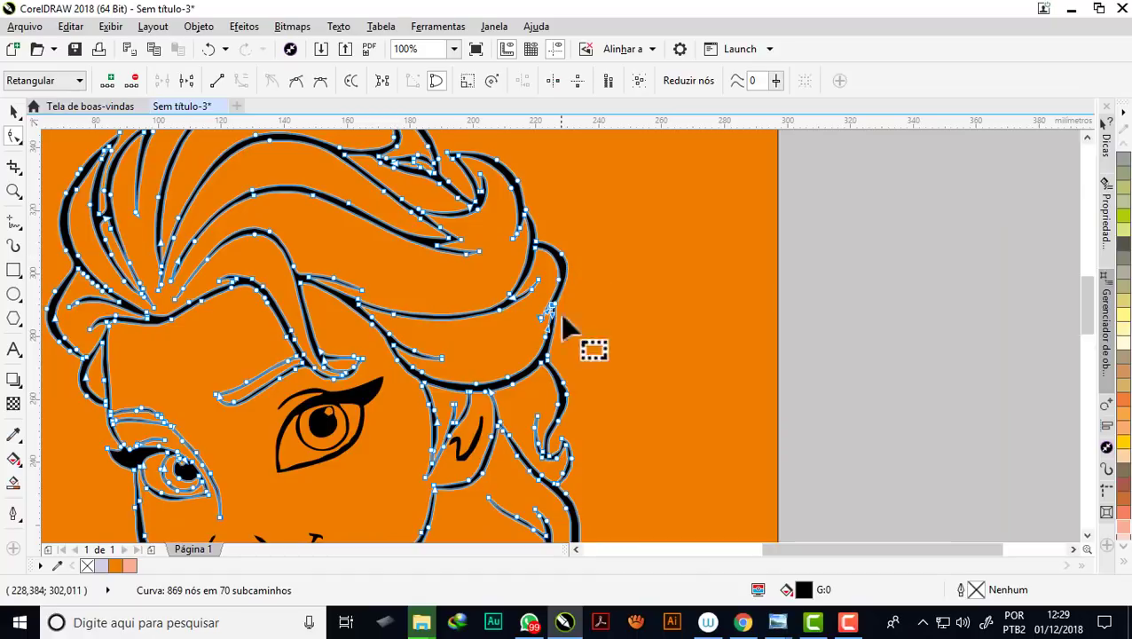
pyautogui.scroll(2, 557, 404)
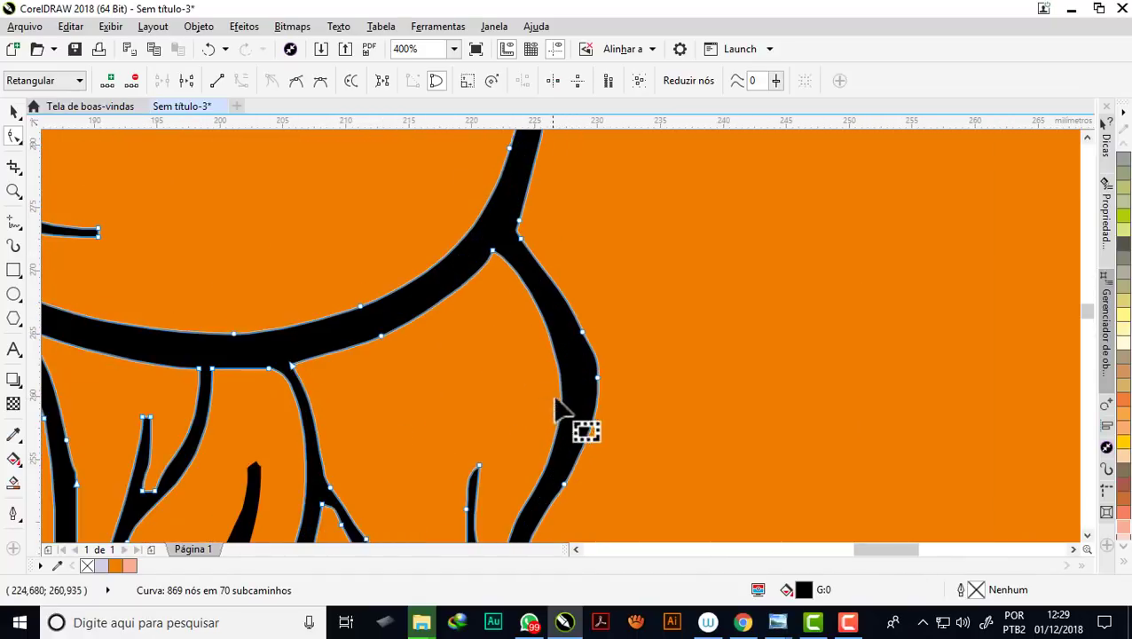
pyautogui.scroll(-1, 520, 294)
pyautogui.scroll(1, 526, 384)
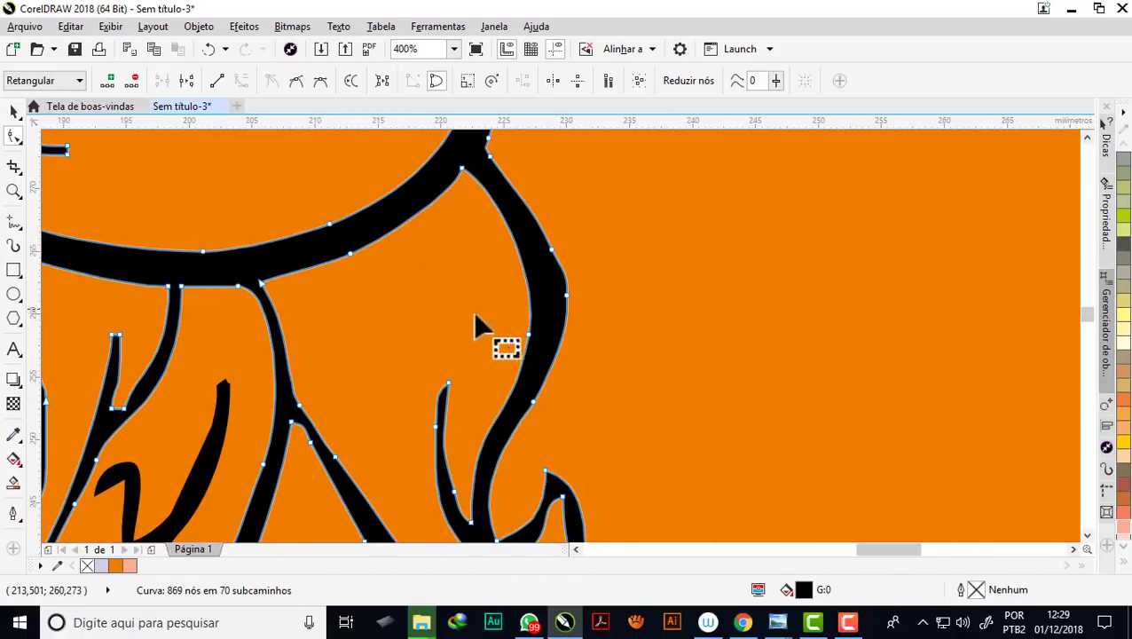
# Delete the bump and lower-curve nodes, then cusp the outer-edge node and reshape around it
pyautogui.click(566, 295)
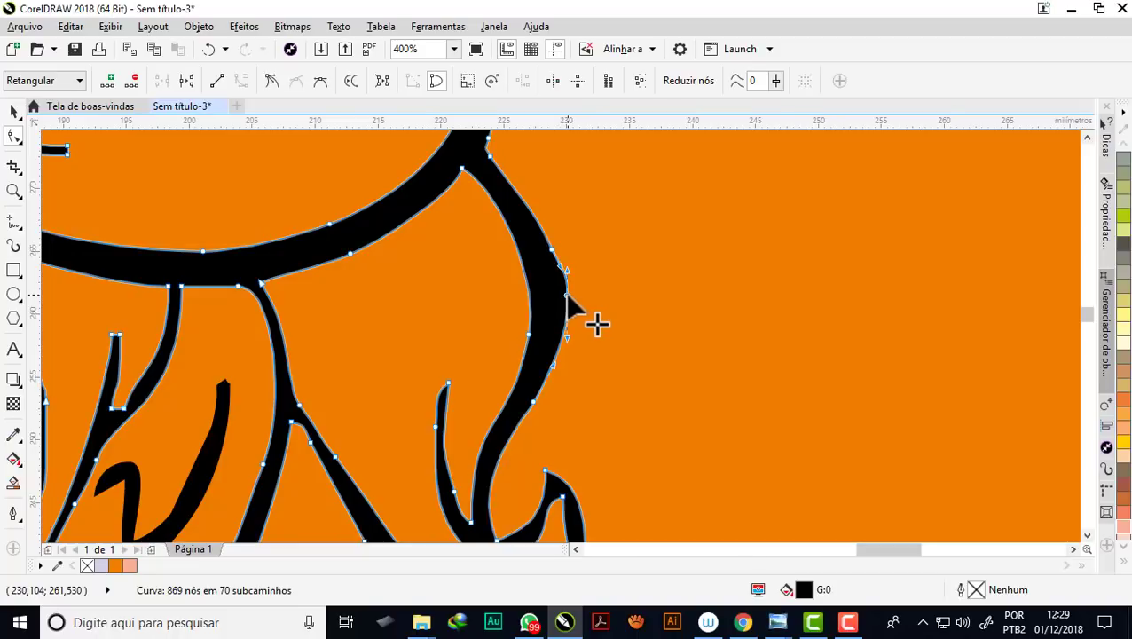
pyautogui.press('Delete')
pyautogui.click(534, 404)
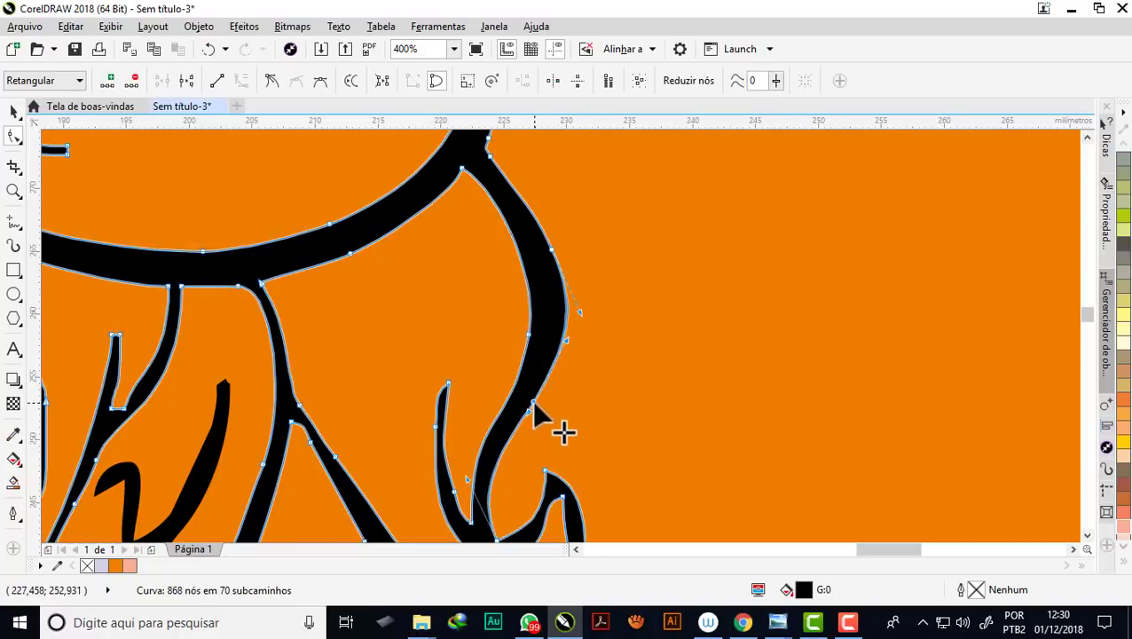
pyautogui.press('Delete')
pyautogui.click(551, 251)
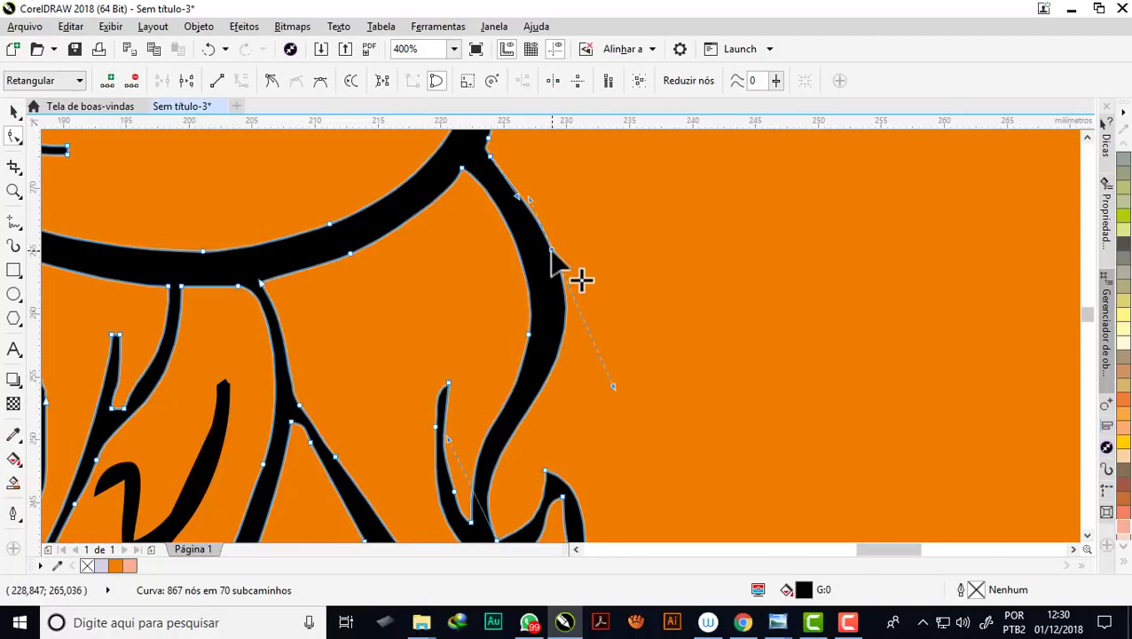
pyautogui.click(273, 80)
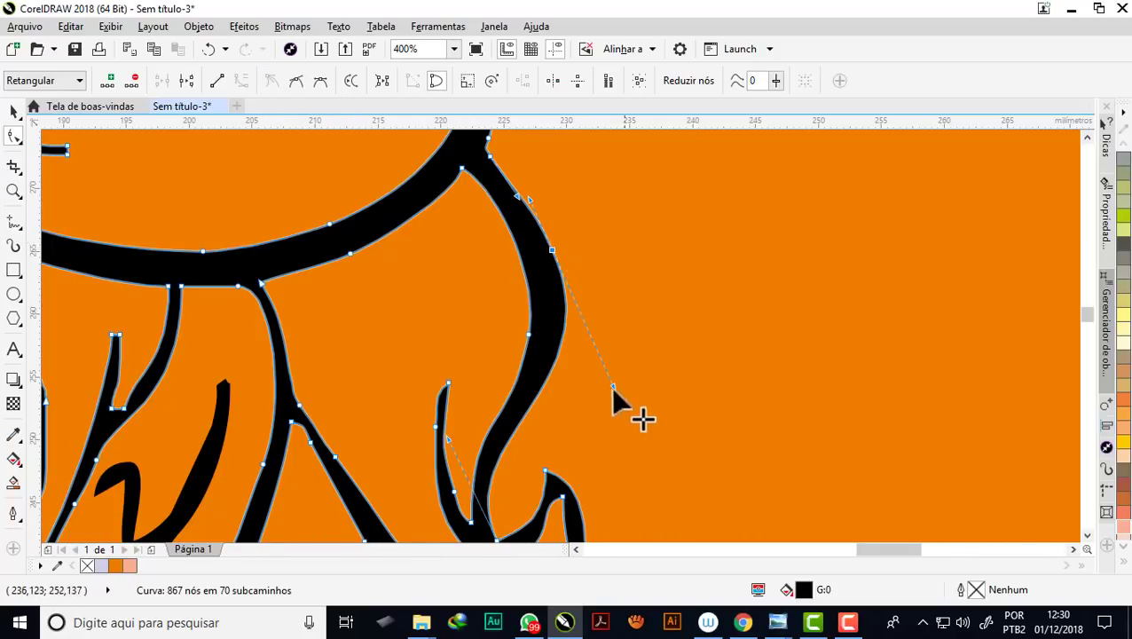
pyautogui.moveTo(614, 386)
pyautogui.mouseDown()
pyautogui.moveTo(597, 309)
pyautogui.moveTo(617, 343)
pyautogui.mouseUp()
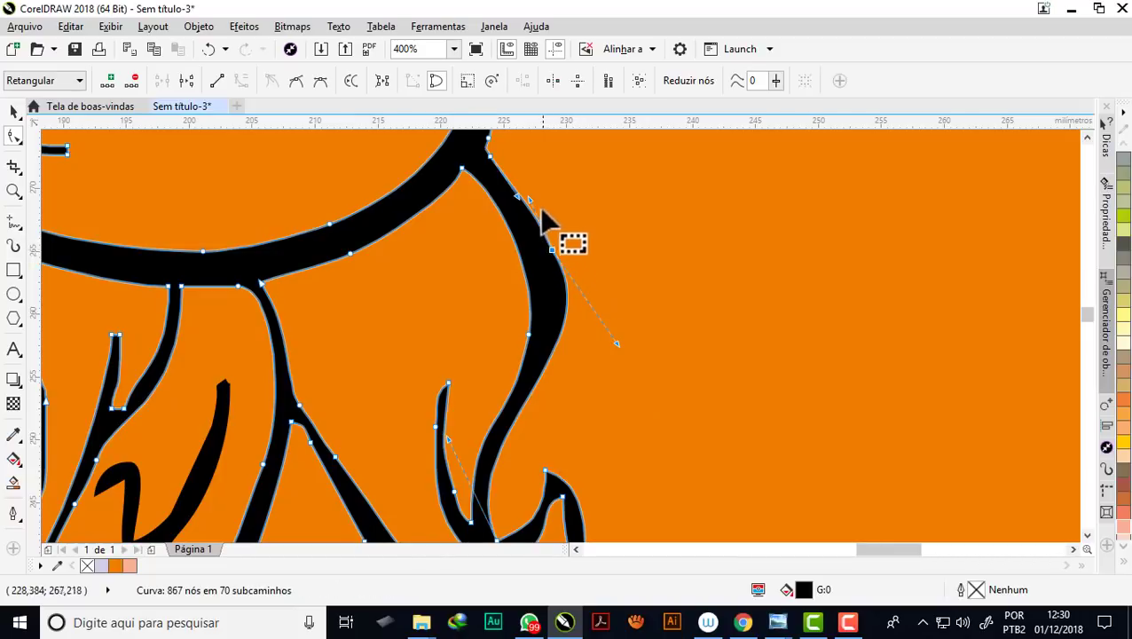
pyautogui.moveTo(533, 200); pyautogui.dragTo(544, 216)
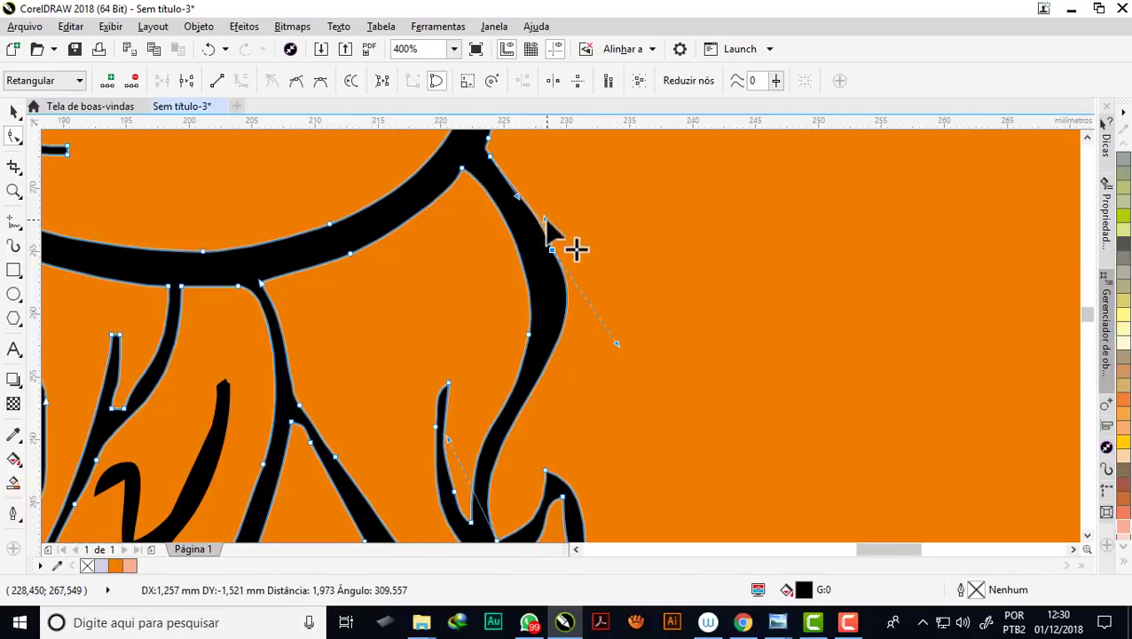
# Make the strand's bend node smooth and refine its handles into a rounded curve
pyautogui.scroll(2, 543, 217)
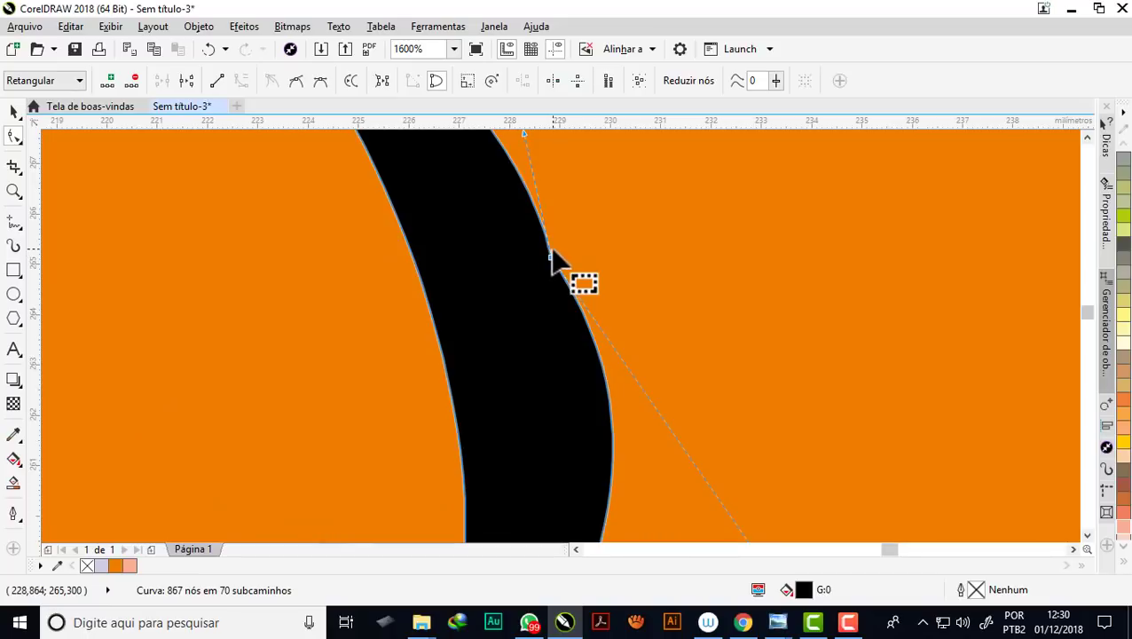
pyautogui.scroll(-1, 550, 252)
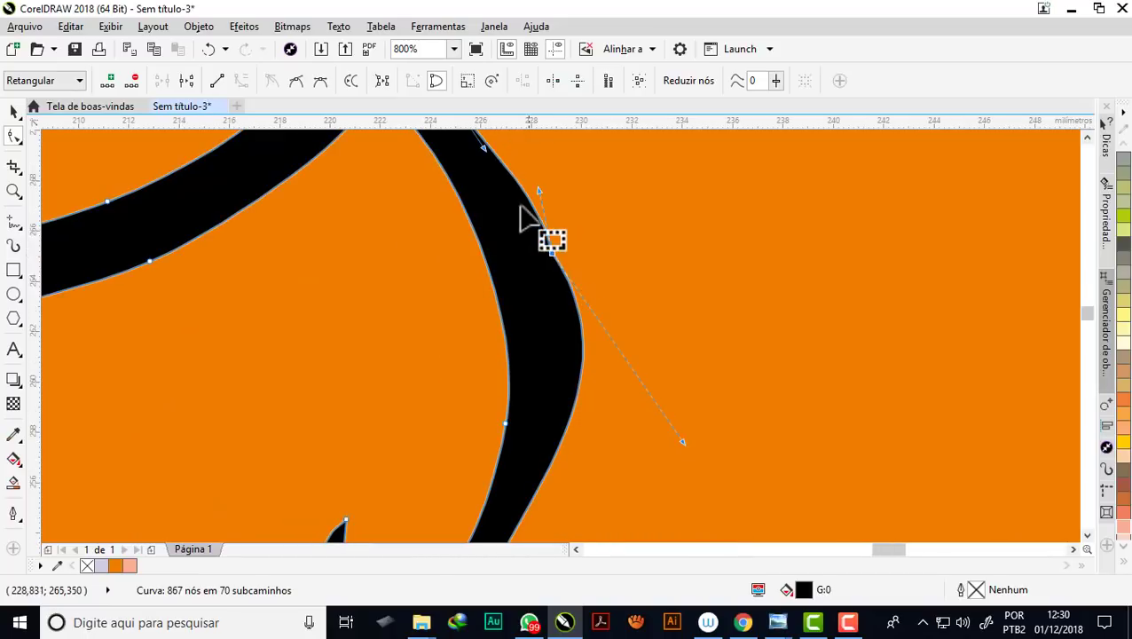
pyautogui.scroll(-1, 579, 342)
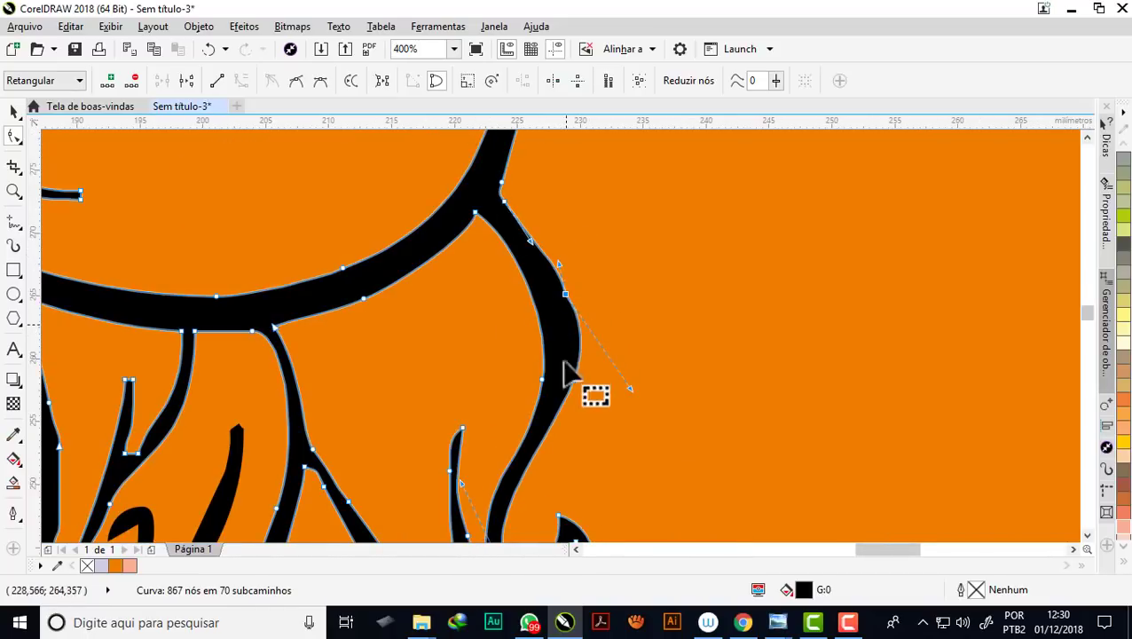
pyautogui.scroll(1, 551, 294)
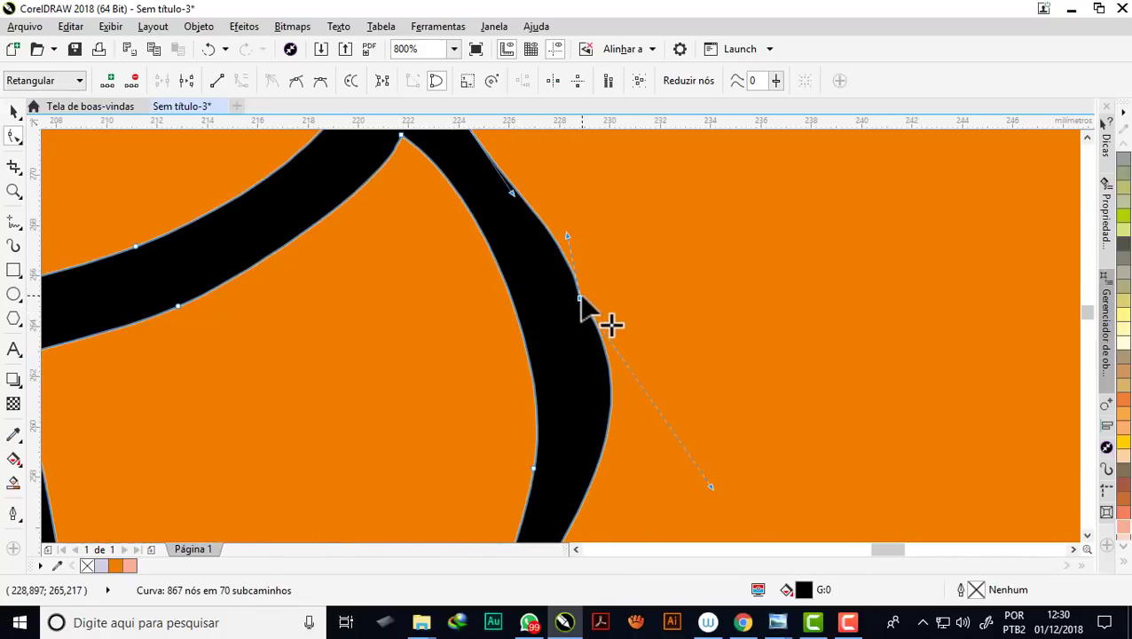
pyautogui.click(298, 87)
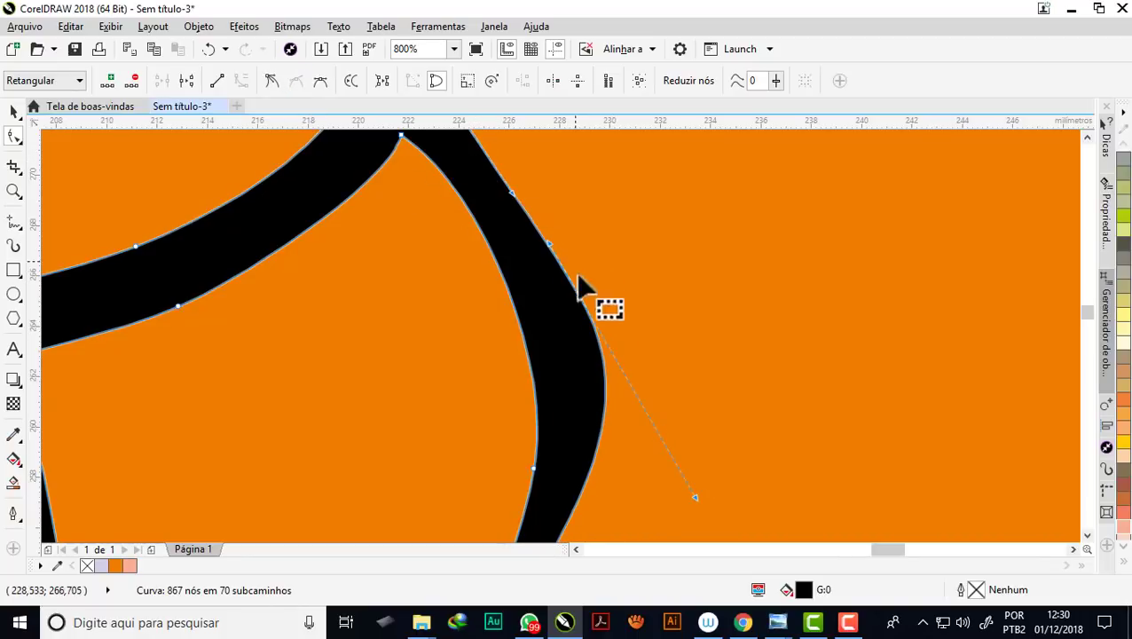
pyautogui.scroll(-1, 582, 288)
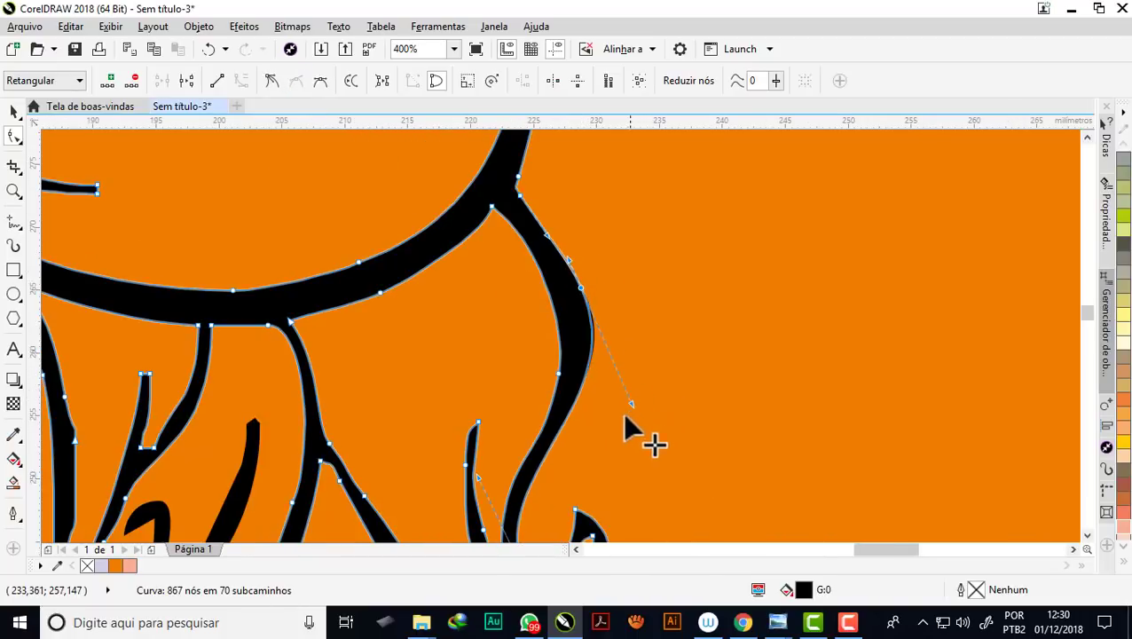
pyautogui.moveTo(626, 420); pyautogui.dragTo(603, 448)
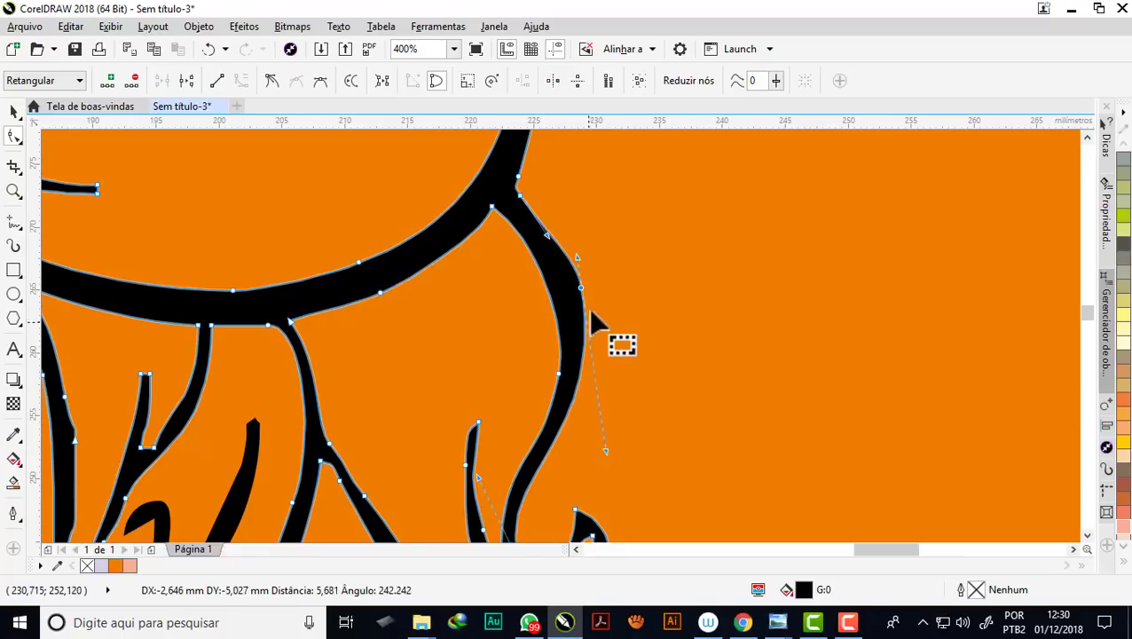
pyautogui.scroll(1, 591, 312)
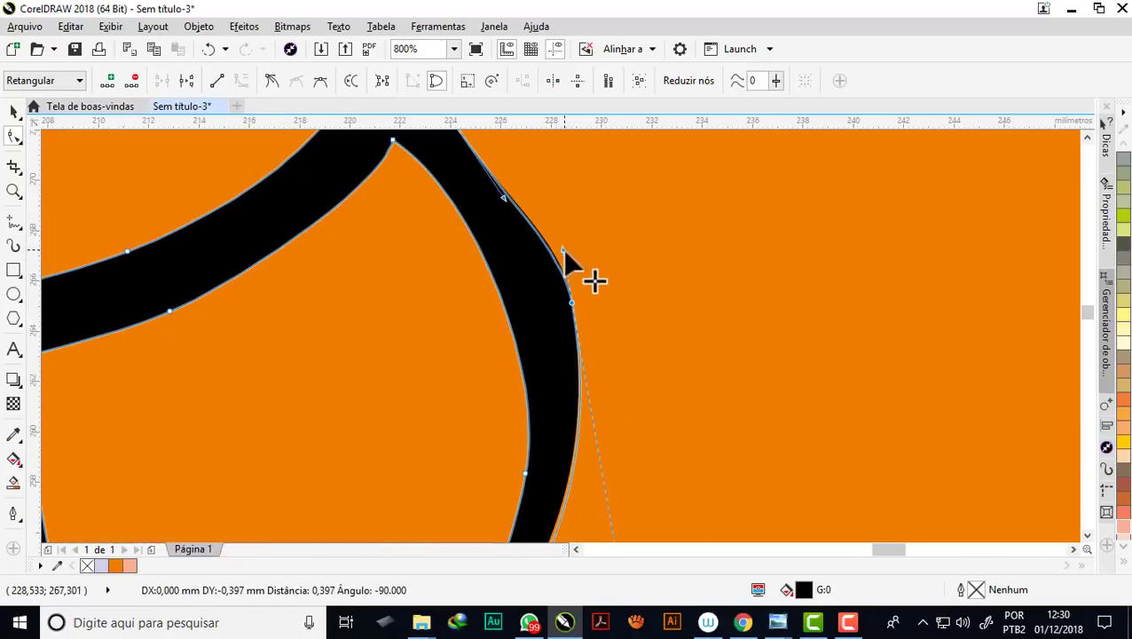
pyautogui.moveTo(562, 249); pyautogui.dragTo(565, 252)
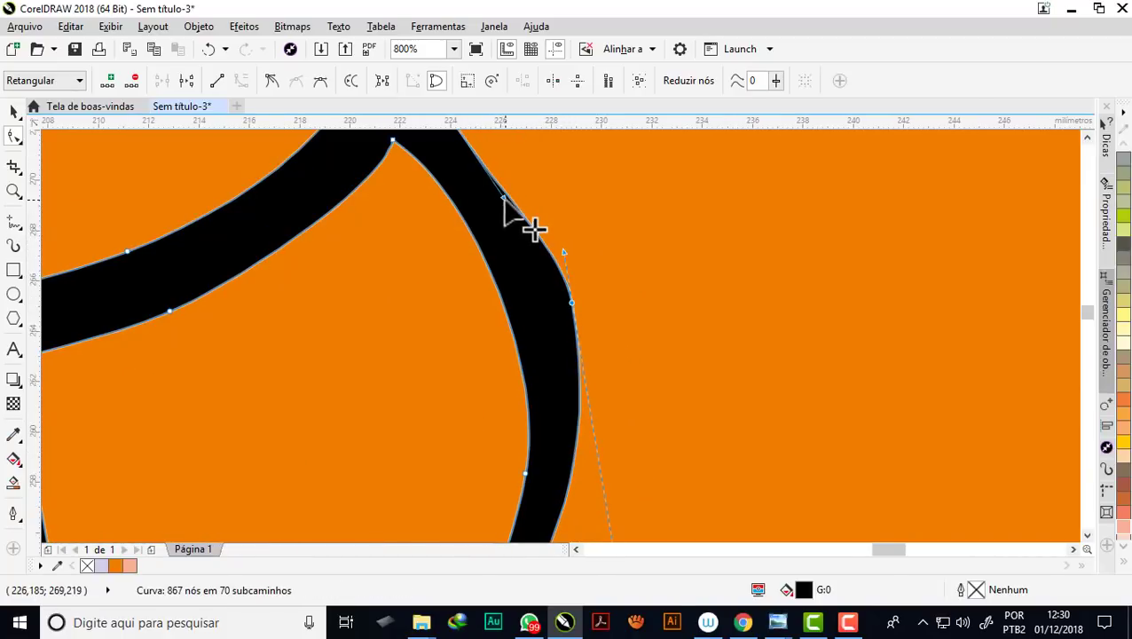
pyautogui.moveTo(503, 198)
pyautogui.mouseDown()
pyautogui.moveTo(511, 184)
pyautogui.moveTo(524, 189)
pyautogui.mouseUp()
pyautogui.scroll(-2, 606, 240)
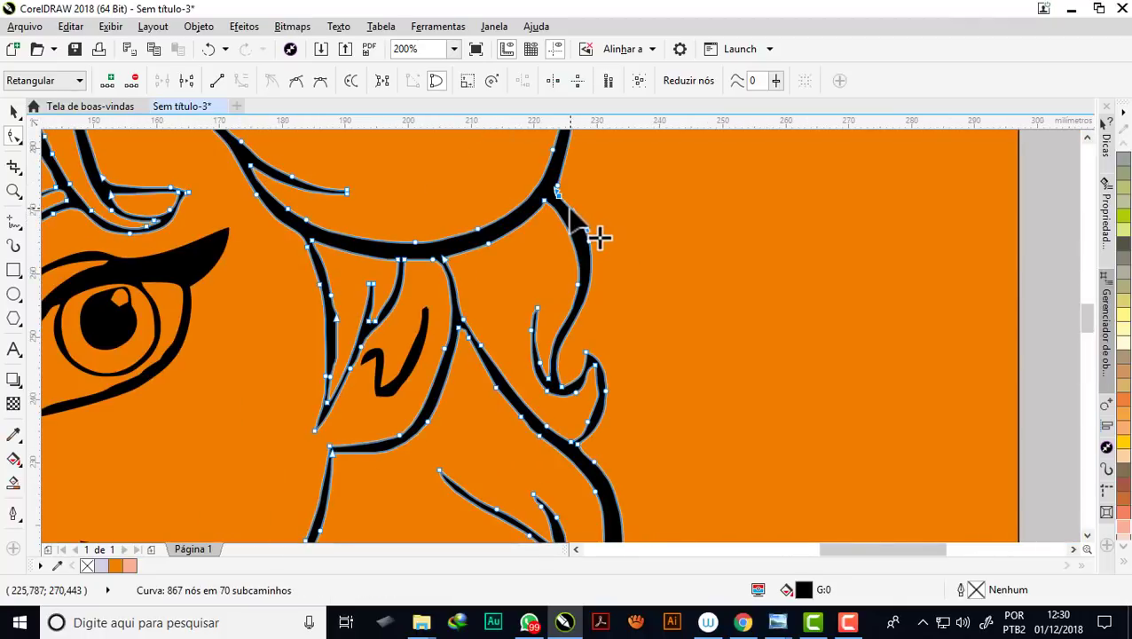
# Finish node editing on the Elsa outline and select the whole drawing with the Pick tool
pyautogui.scroll(1, 586, 229)
pyautogui.scroll(-1, 578, 309)
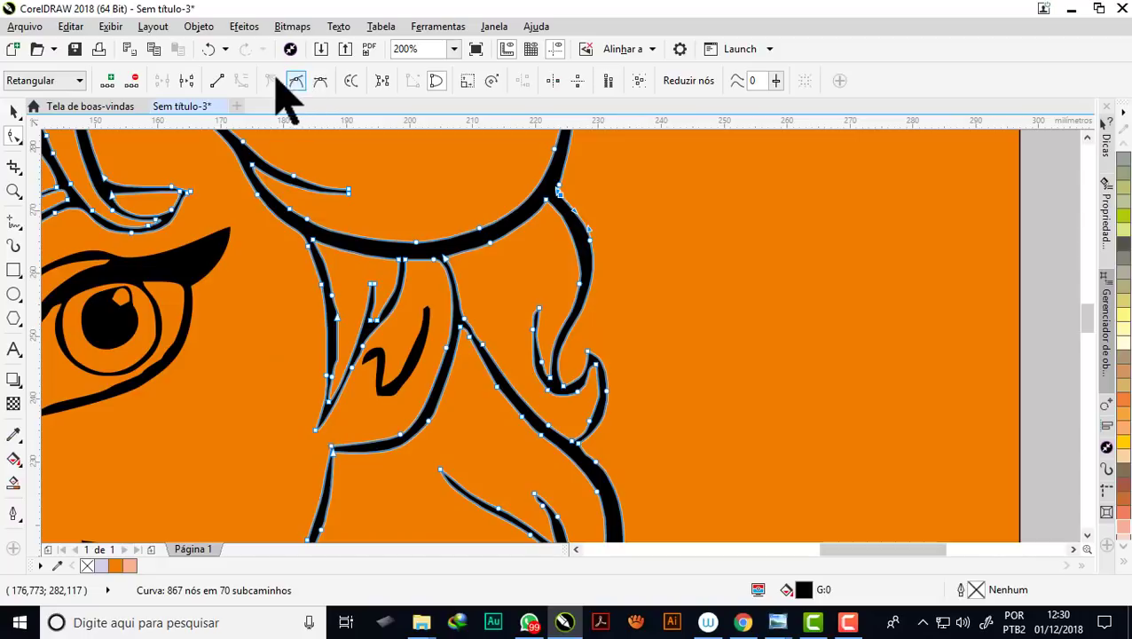
pyautogui.scroll(-2, 594, 249)
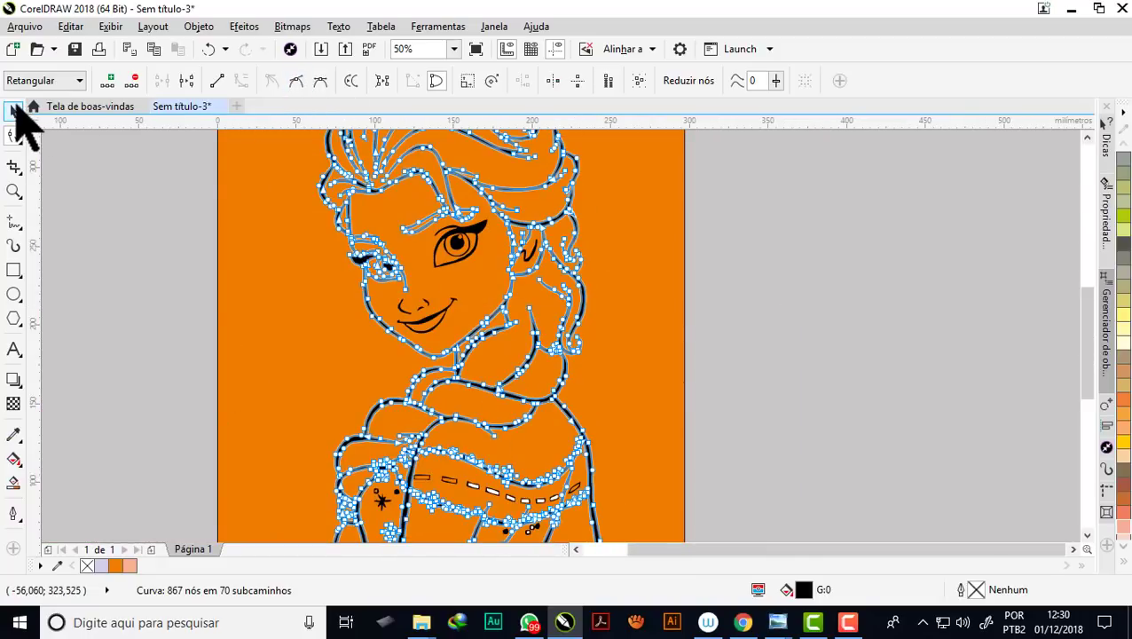
pyautogui.click(15, 113)
# Zoom around the hair to inspect the trace, then deselect the Elsa curve
pyautogui.scroll(2, 559, 248)
pyautogui.scroll(-3, 533, 222)
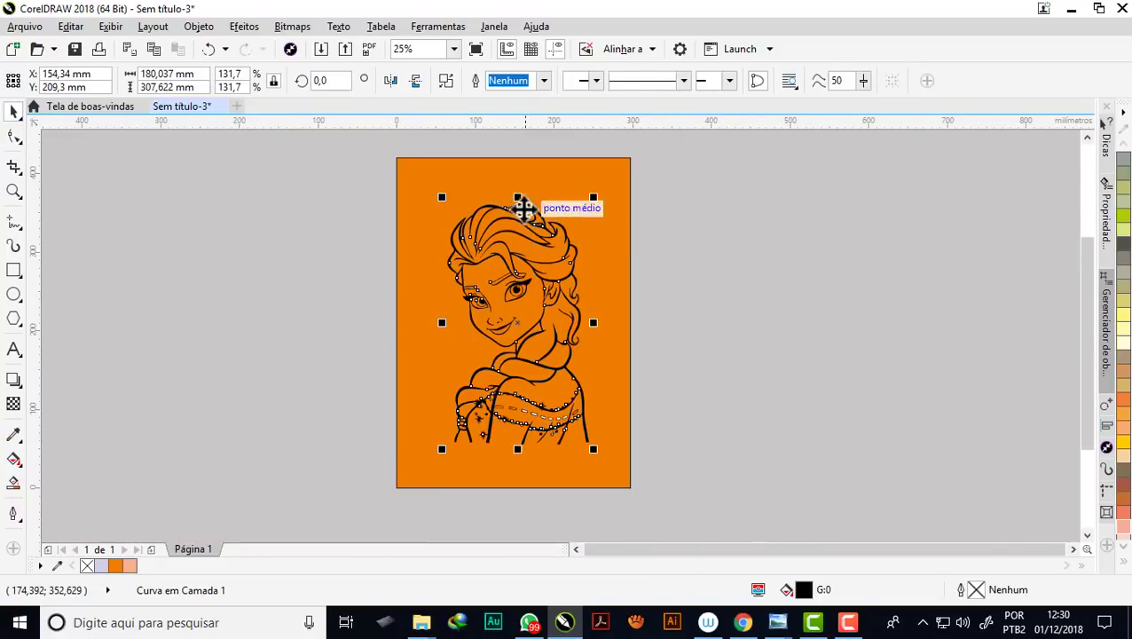
pyautogui.scroll(2, 525, 208)
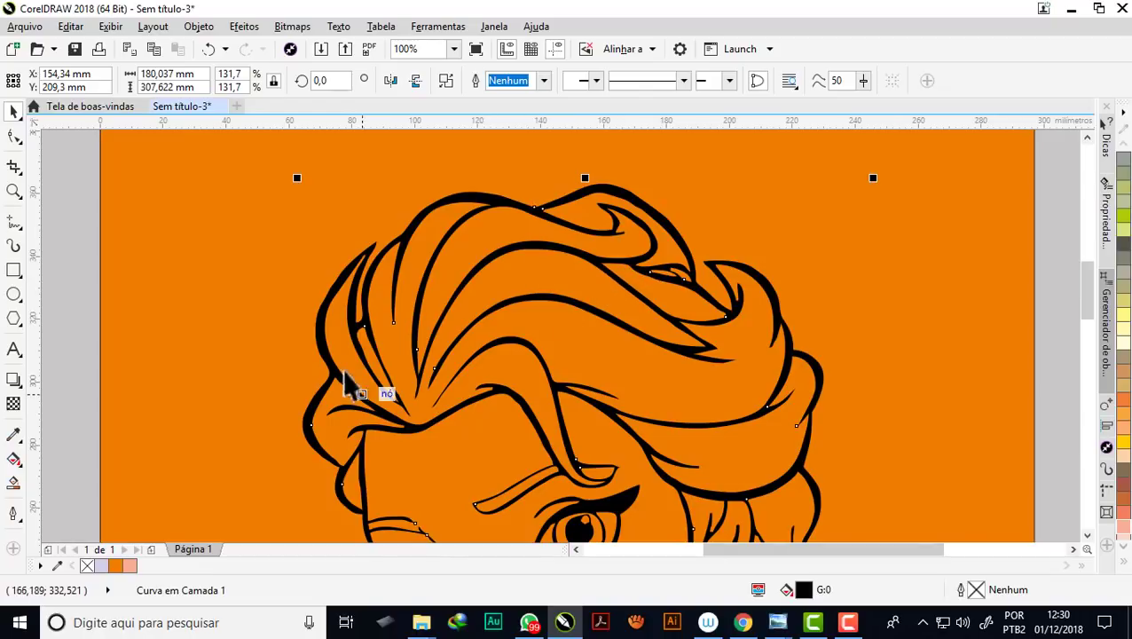
pyautogui.scroll(1, 368, 359)
pyautogui.scroll(-1, 477, 241)
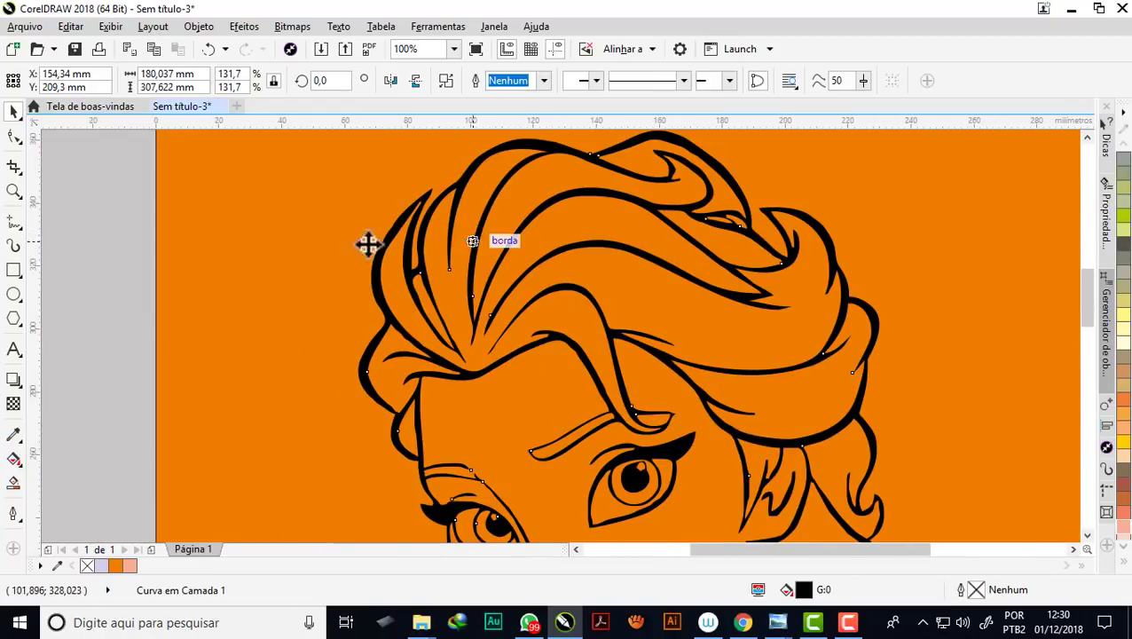
pyautogui.click(138, 229)
# Reselect the traced hair curve and bring up the shape-editing tools list
pyautogui.scroll(1, 434, 284)
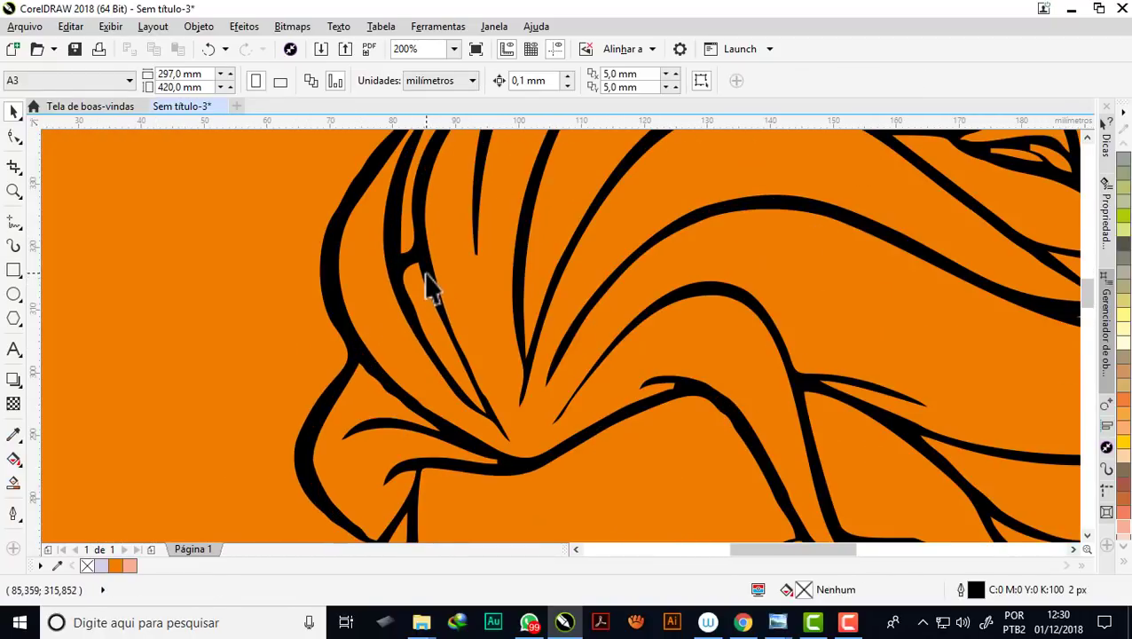
pyautogui.click(75, 156)
pyautogui.click(20, 142)
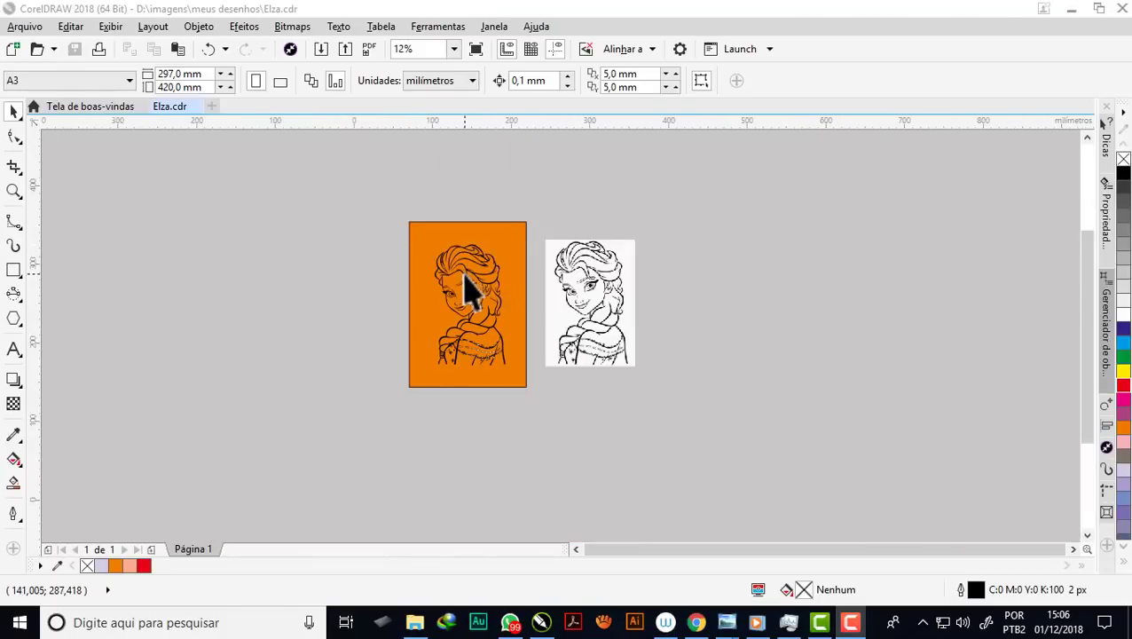
# Zoom in and out to compare the orange traced Elsa with the white original sketch
pyautogui.scroll(2, 469, 257)
pyautogui.scroll(1, 464, 218)
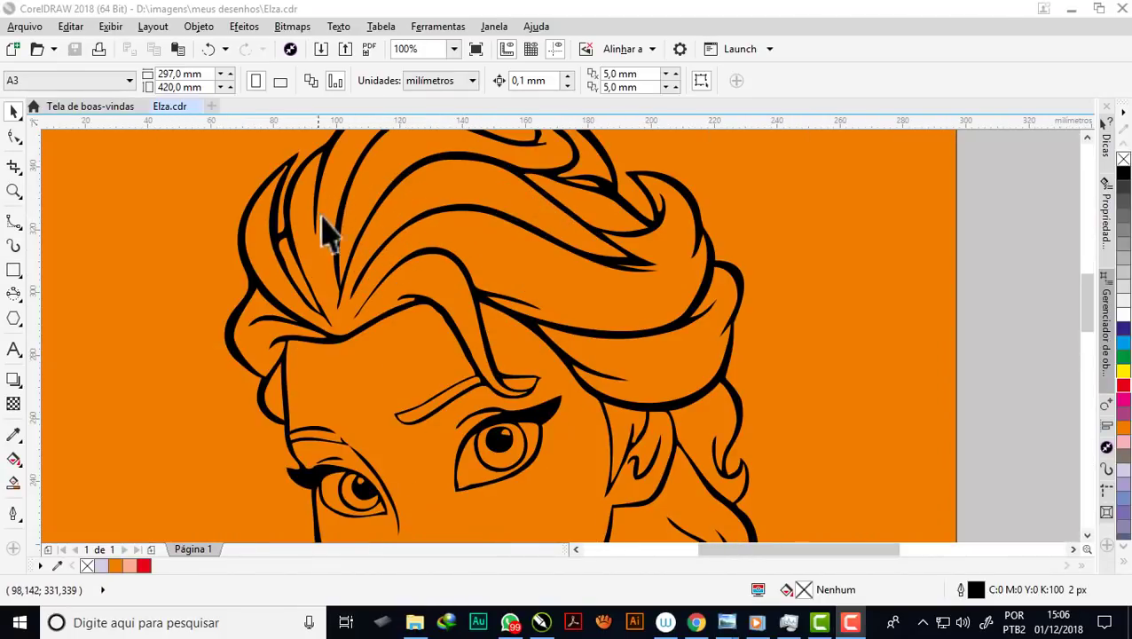
pyautogui.scroll(1, 692, 346)
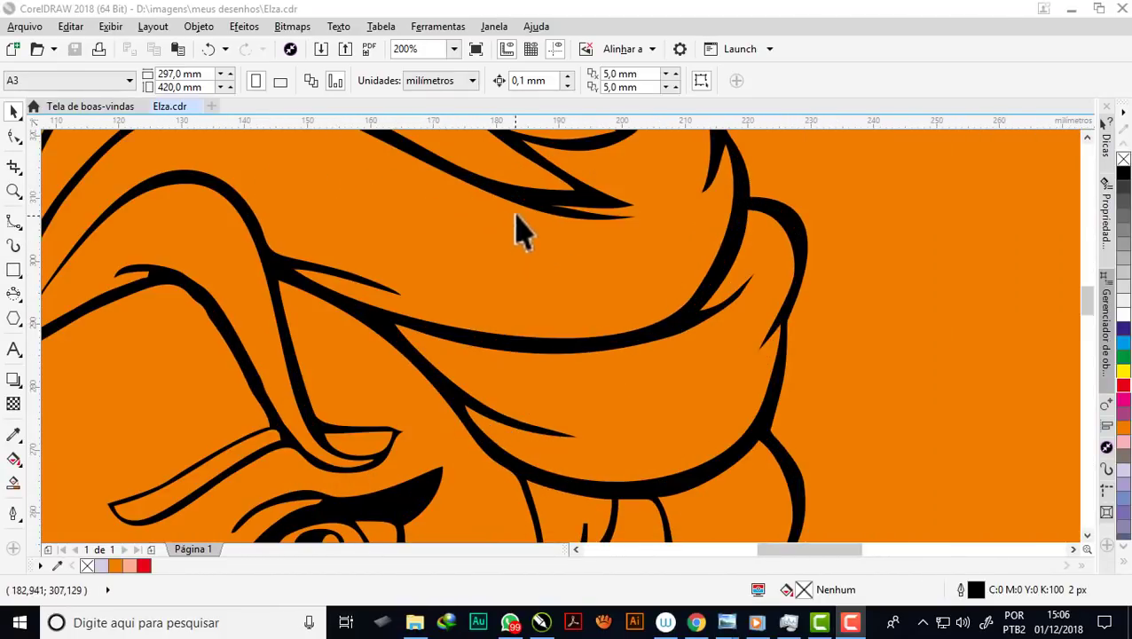
pyautogui.scroll(-1, 527, 228)
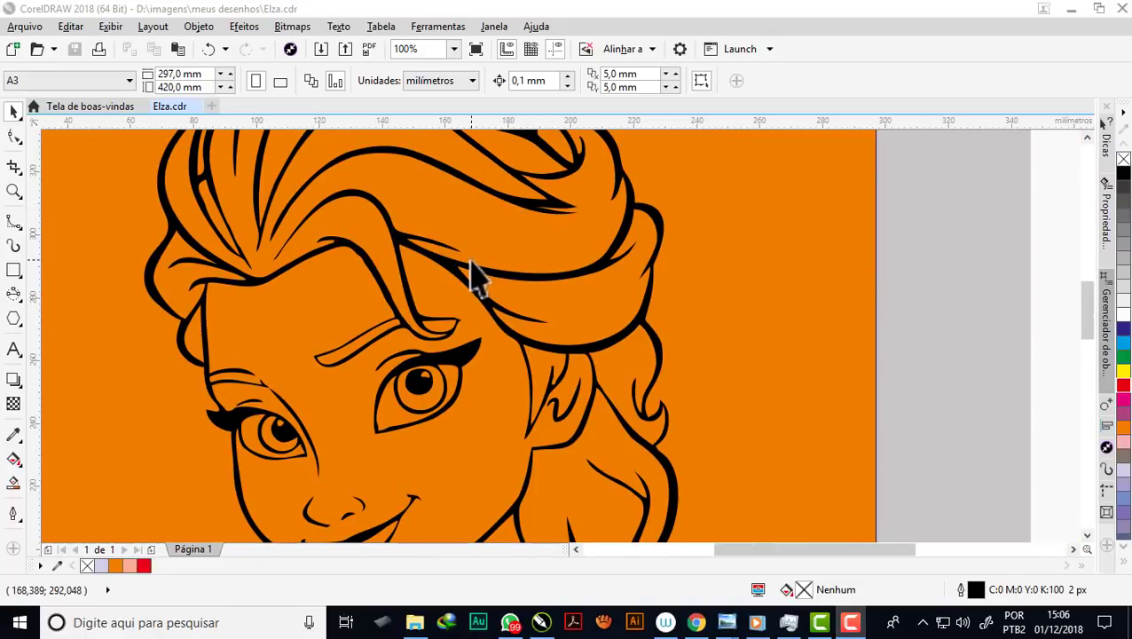
pyautogui.scroll(-1, 471, 263)
pyautogui.scroll(-1, 473, 263)
pyautogui.scroll(1, 459, 403)
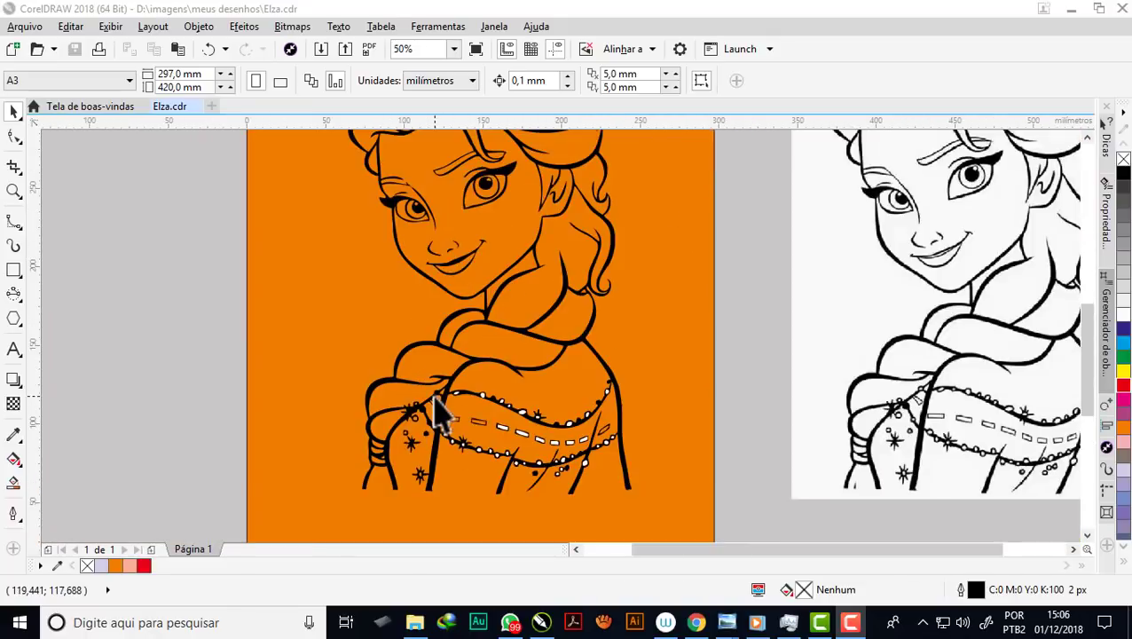
pyautogui.scroll(1, 435, 399)
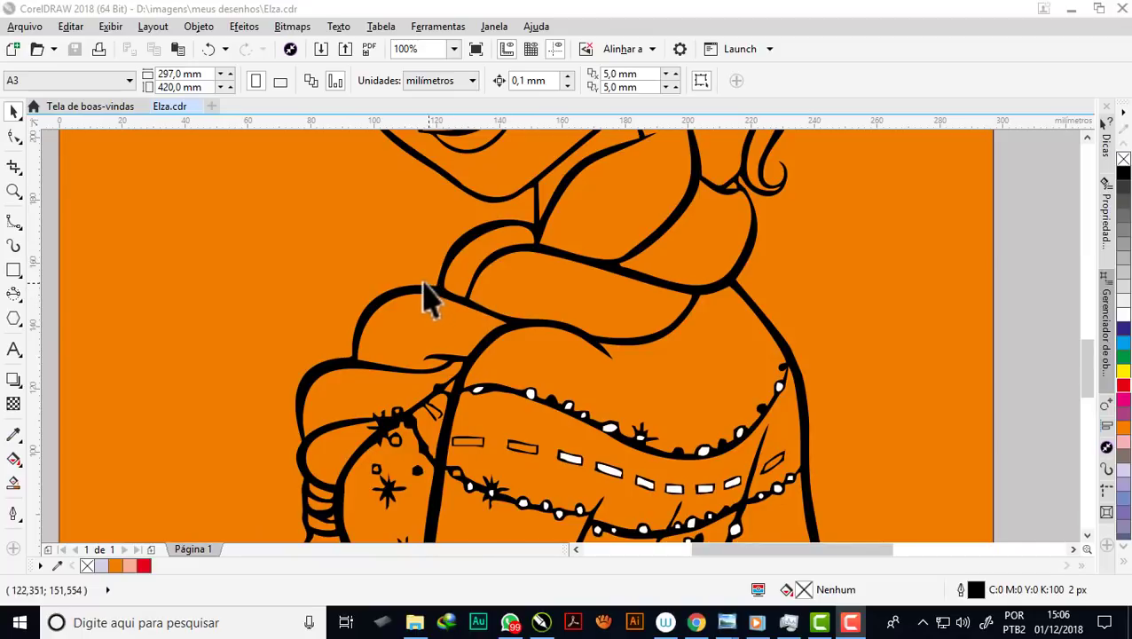
pyautogui.scroll(-1, 424, 297)
pyautogui.scroll(1, 533, 386)
pyautogui.scroll(1, 543, 379)
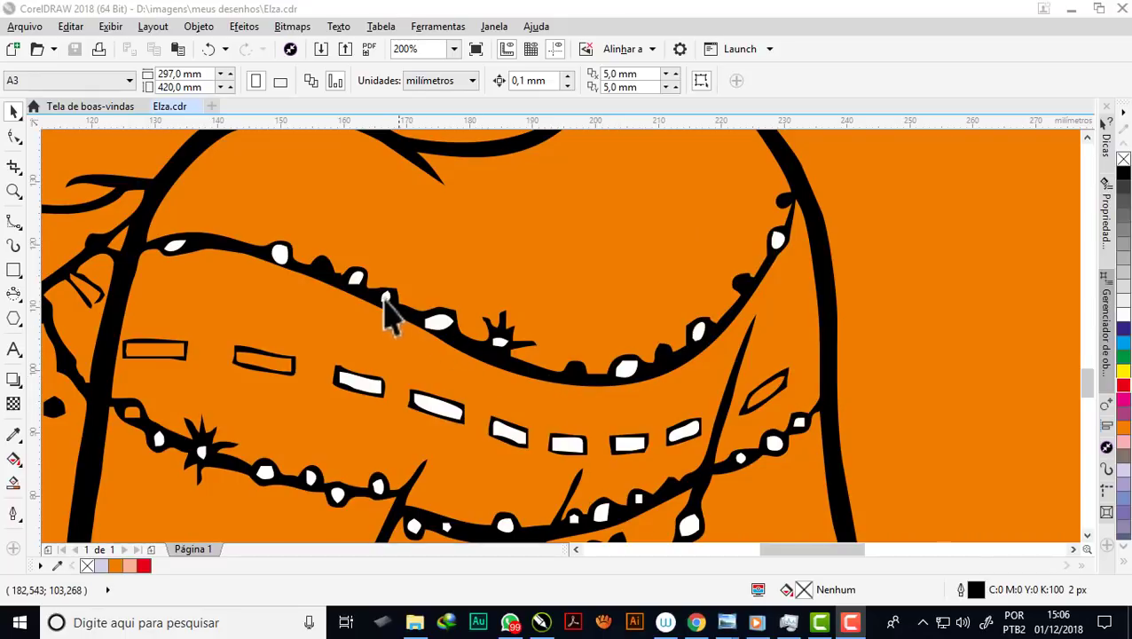
# Check the beaded belt's black line art up close, then show the curve-drawing tools
pyautogui.scroll(-1, 448, 350)
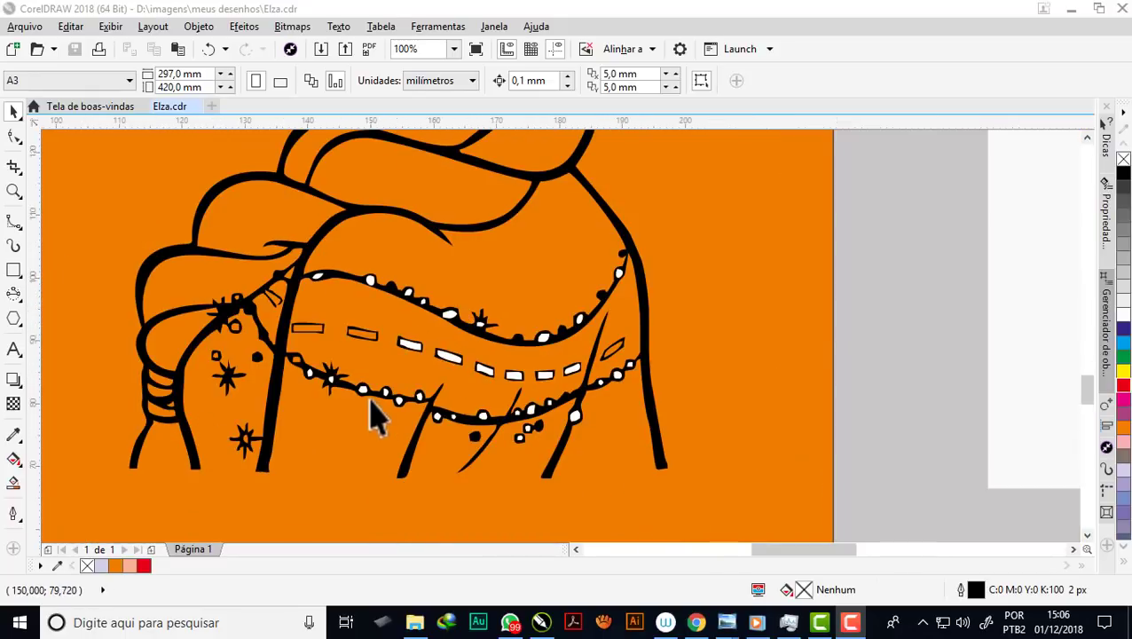
pyautogui.scroll(2, 375, 415)
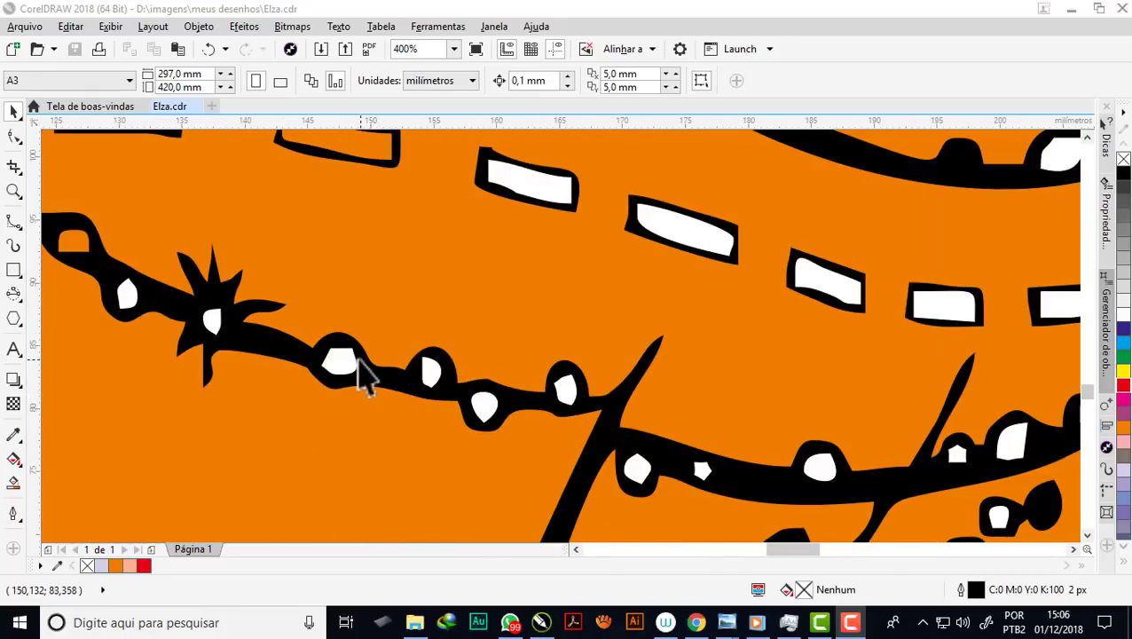
pyautogui.scroll(-1, 364, 377)
pyautogui.scroll(-1, 321, 315)
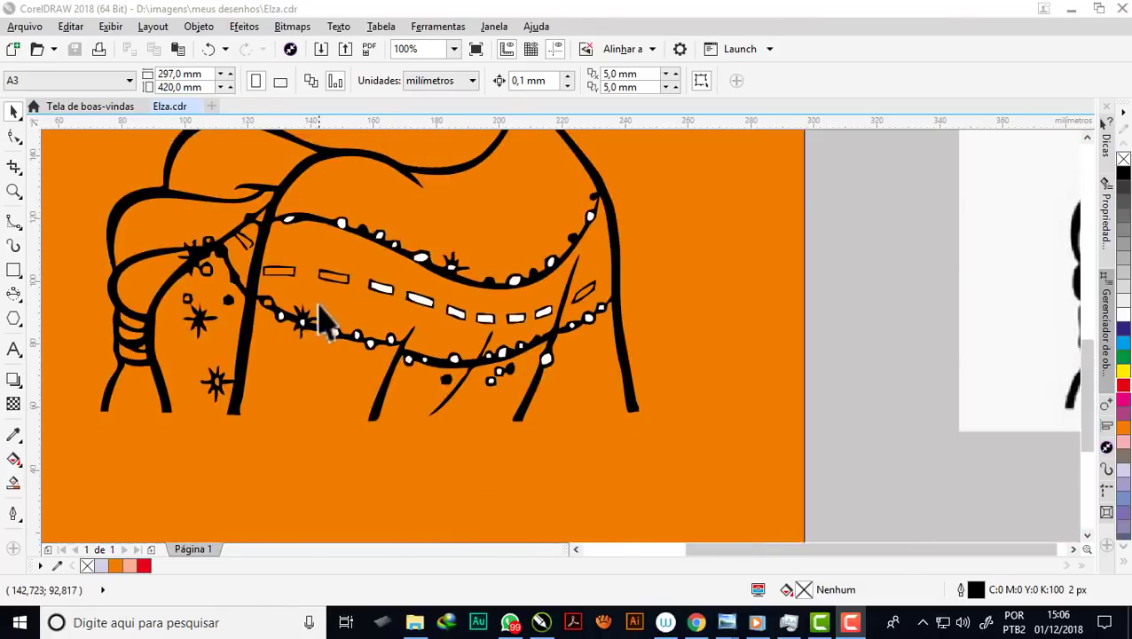
pyautogui.scroll(-1, 324, 319)
pyautogui.scroll(1, 1029, 328)
pyautogui.scroll(1, 978, 290)
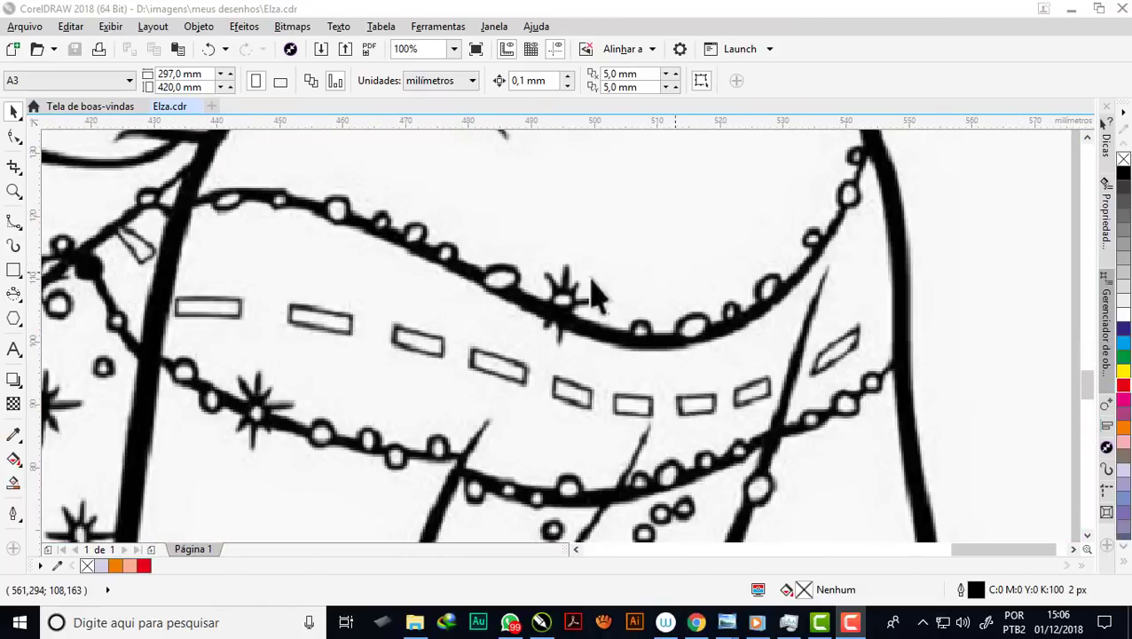
pyautogui.scroll(-1, 576, 324)
pyautogui.scroll(1, 546, 312)
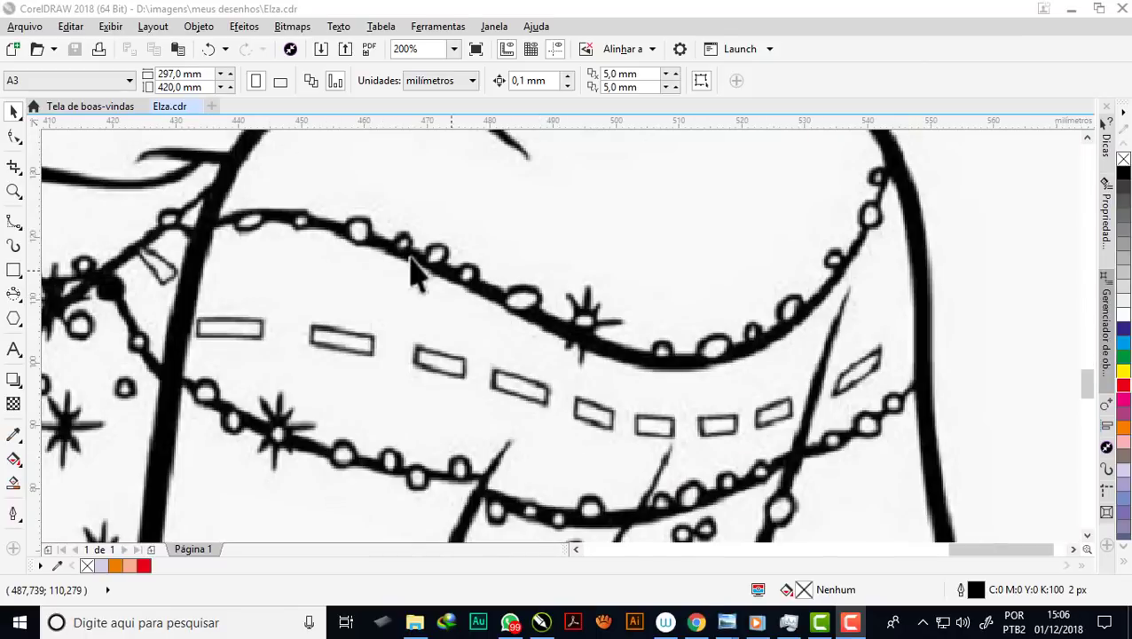
pyautogui.click(20, 228)
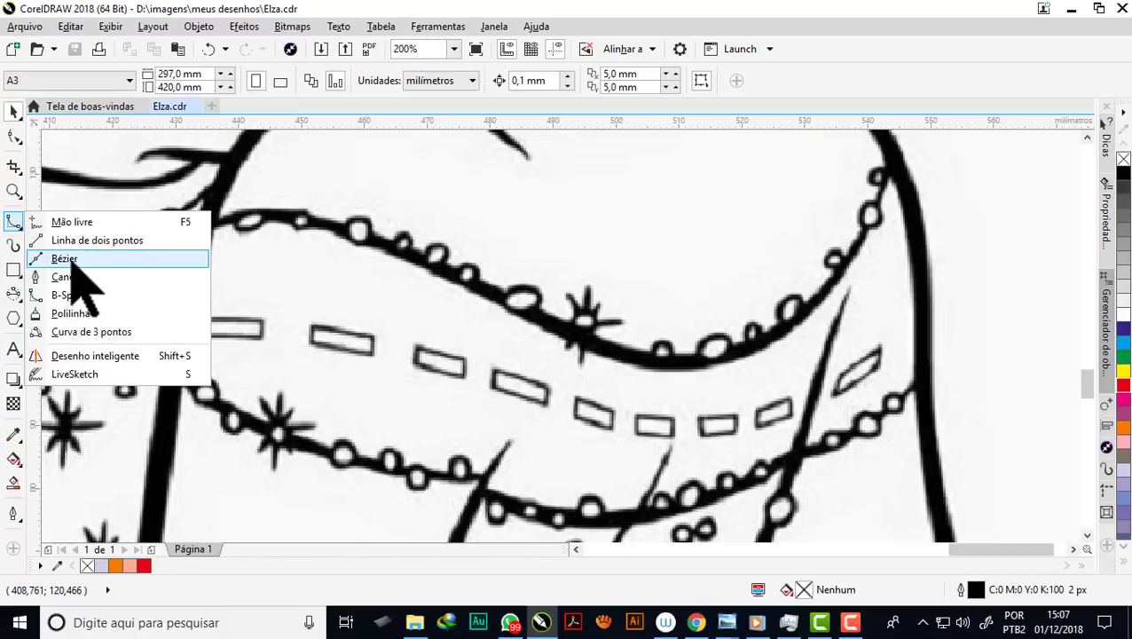
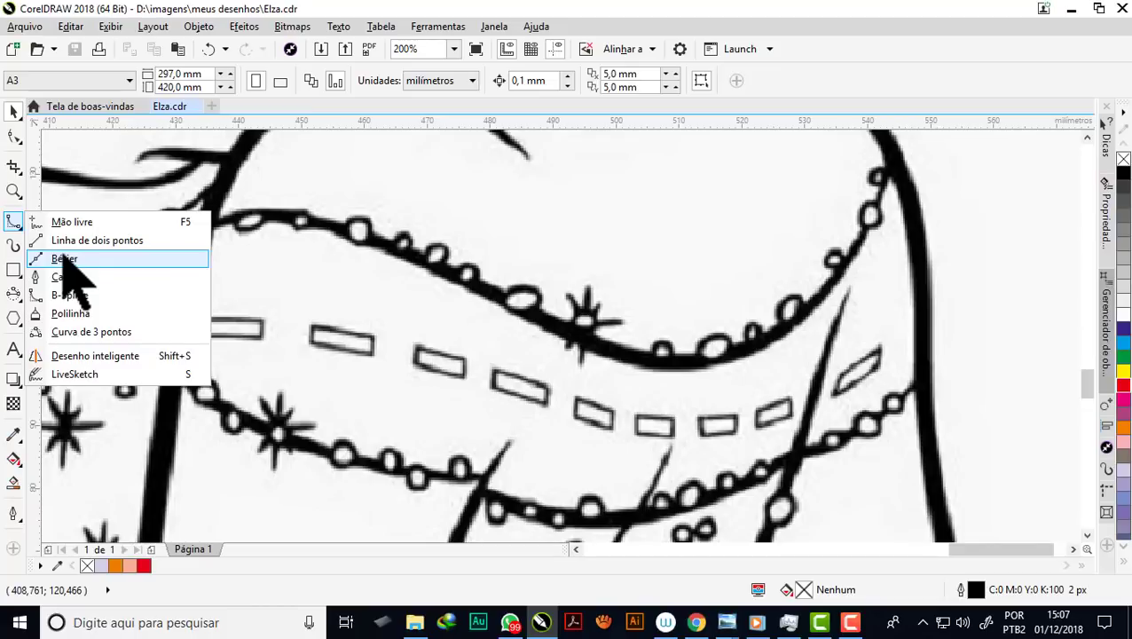
# Draw a Bézier path along the upper beaded band and give it a red outline
pyautogui.click(64, 258)
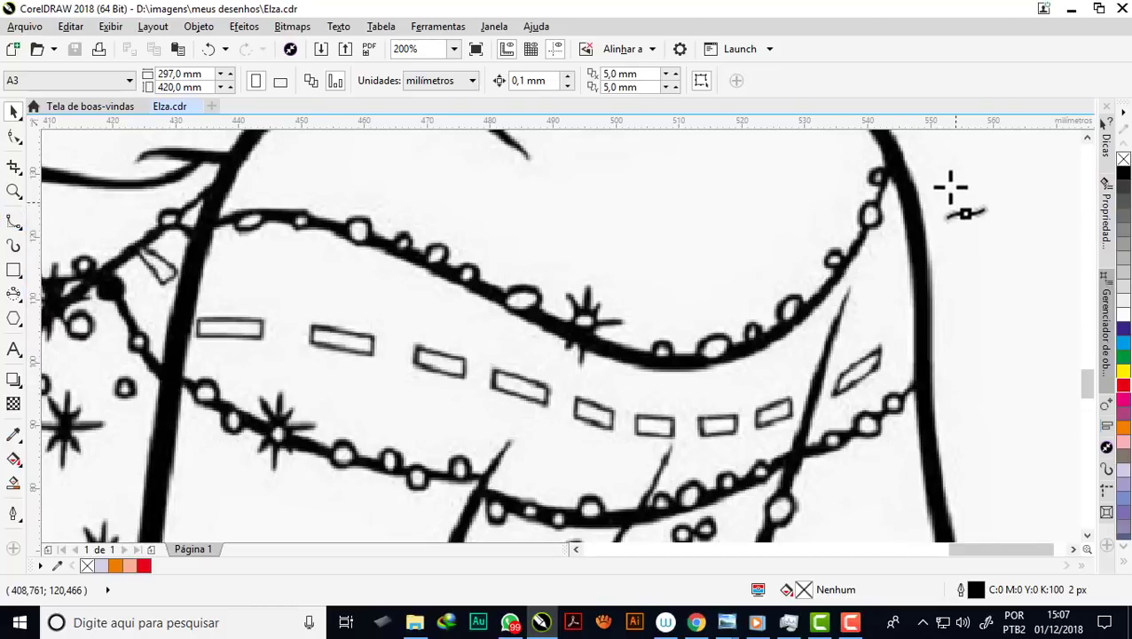
pyautogui.click(895, 161)
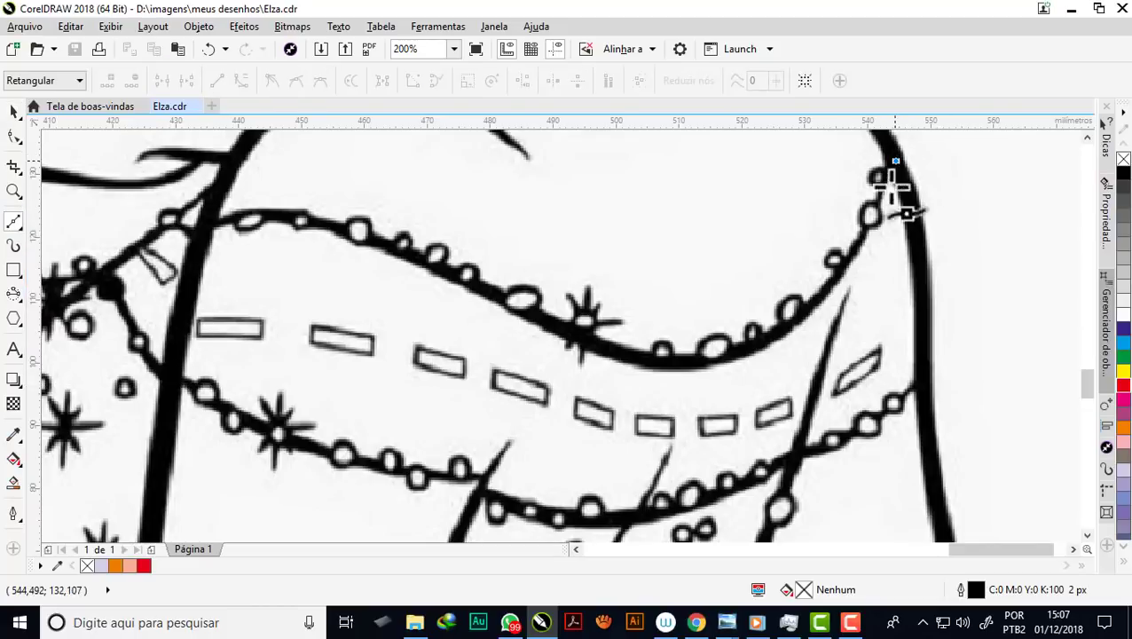
pyautogui.click(687, 371)
pyautogui.doubleClick(330, 229)
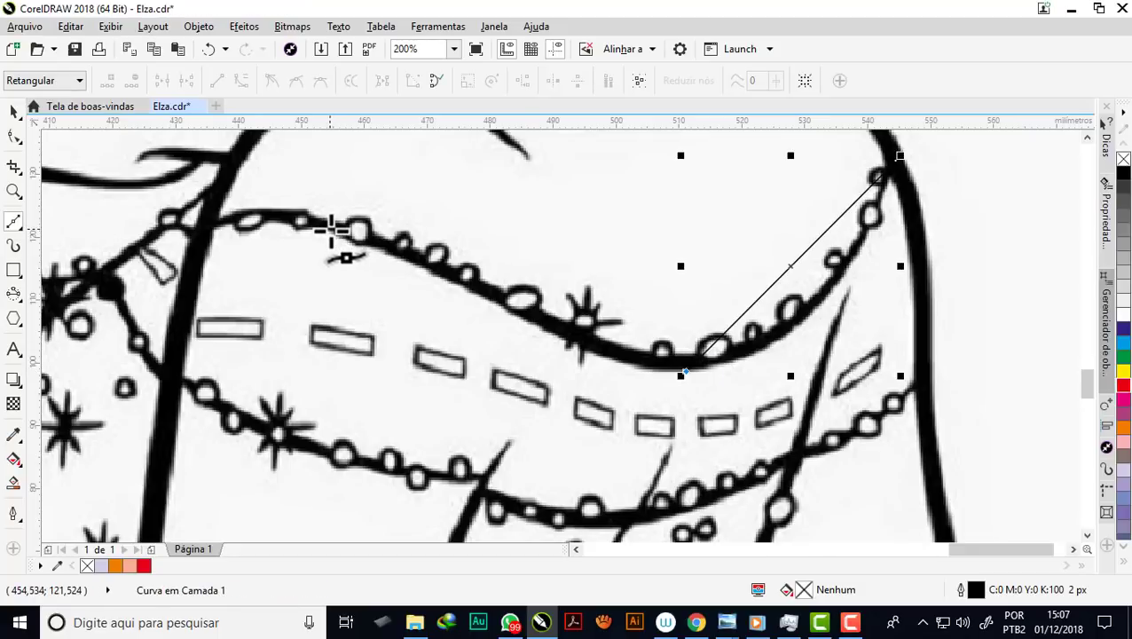
pyautogui.doubleClick(203, 232)
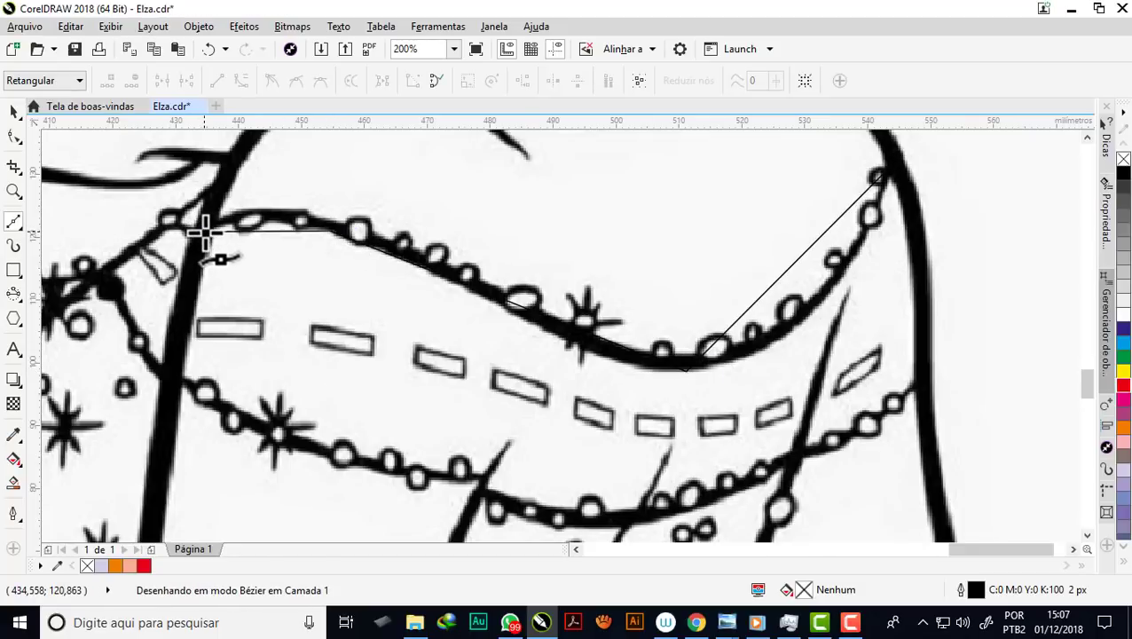
pyautogui.rightClick(1123, 387)
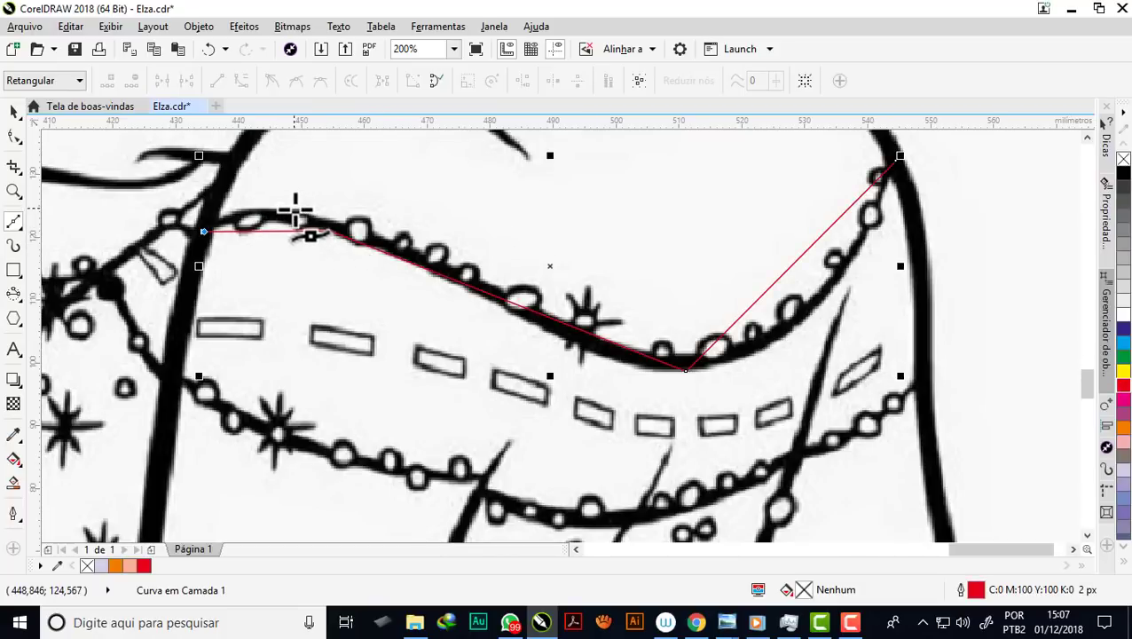
# Add nodes along the band's edges, joining the red path back to its top-right node
pyautogui.click(295, 213)
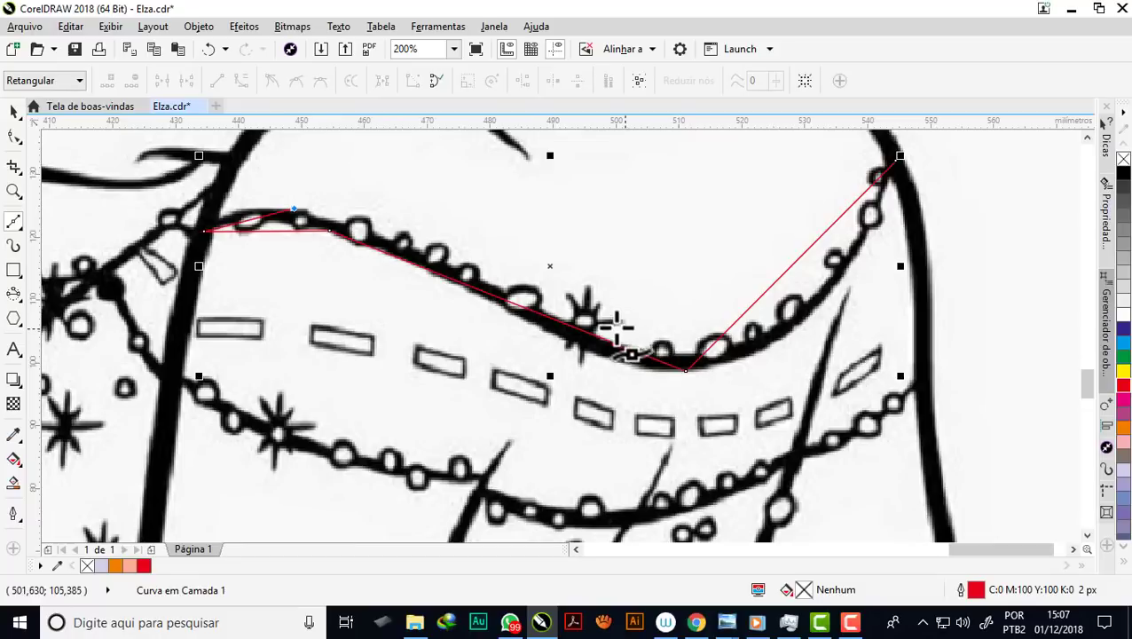
pyautogui.click(677, 350)
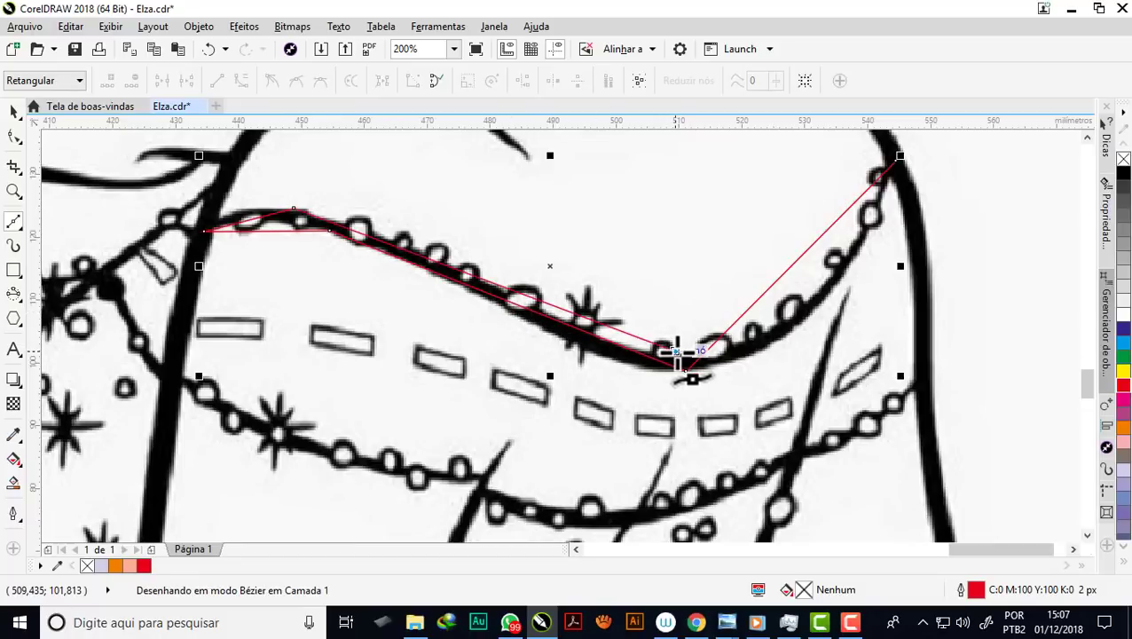
pyautogui.click(805, 328)
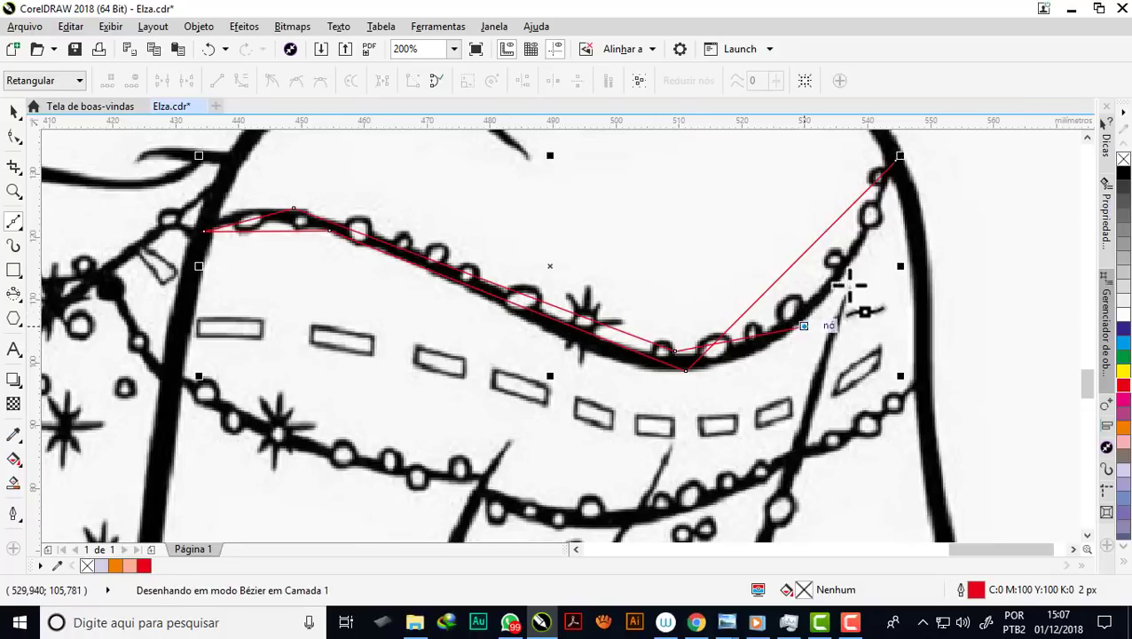
pyautogui.click(898, 158)
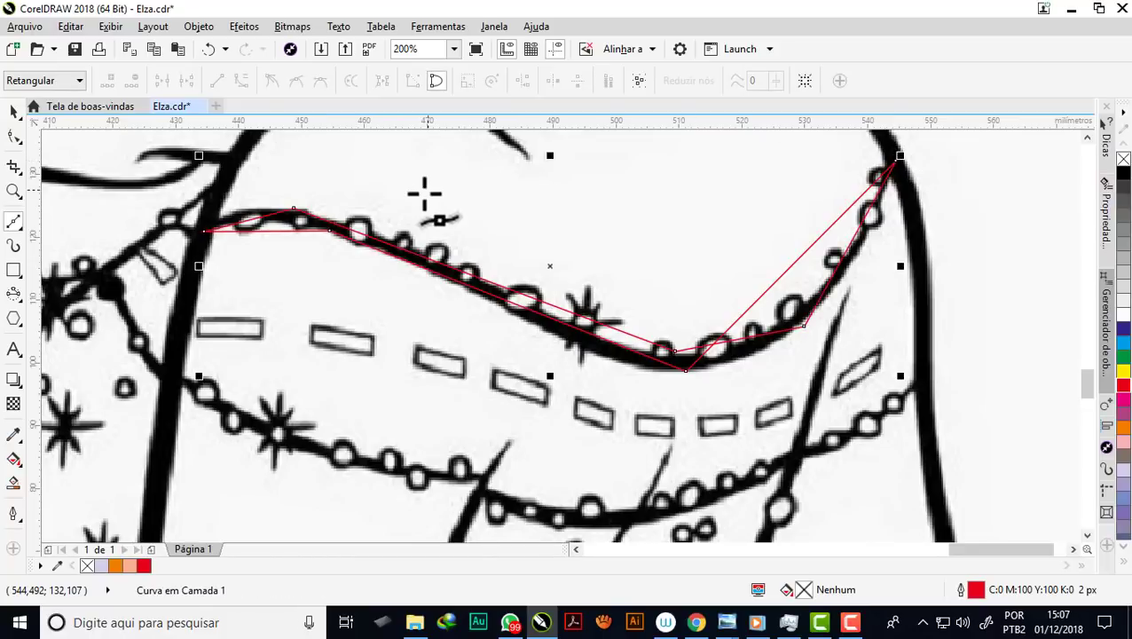
pyautogui.click(13, 137)
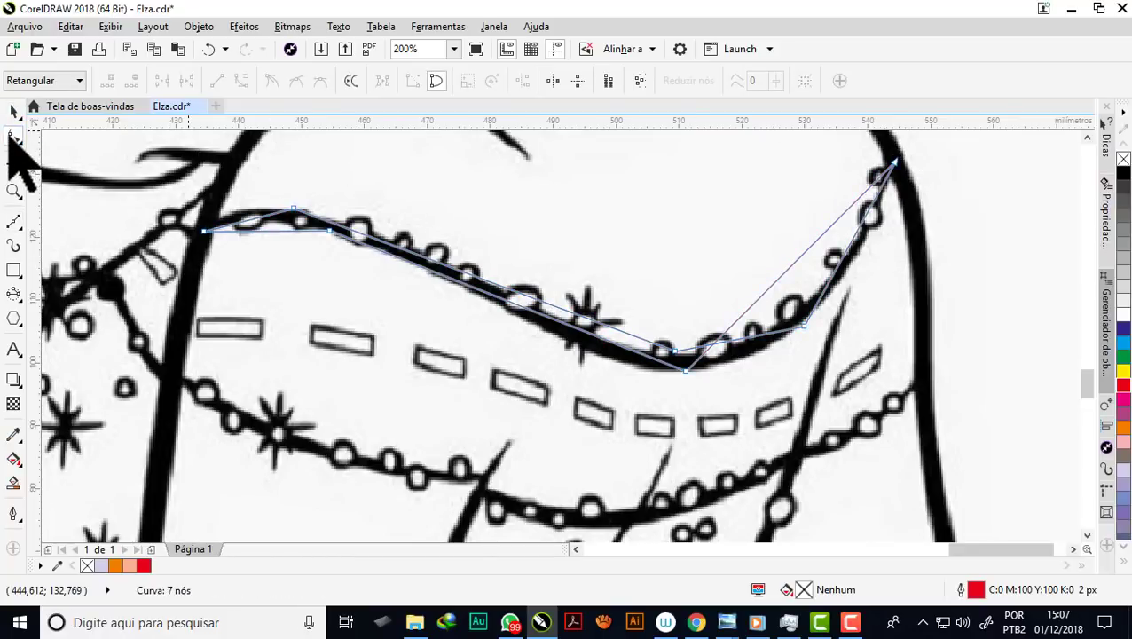
# Select all the path's nodes and convert its straight segments to curves
pyautogui.click(639, 83)
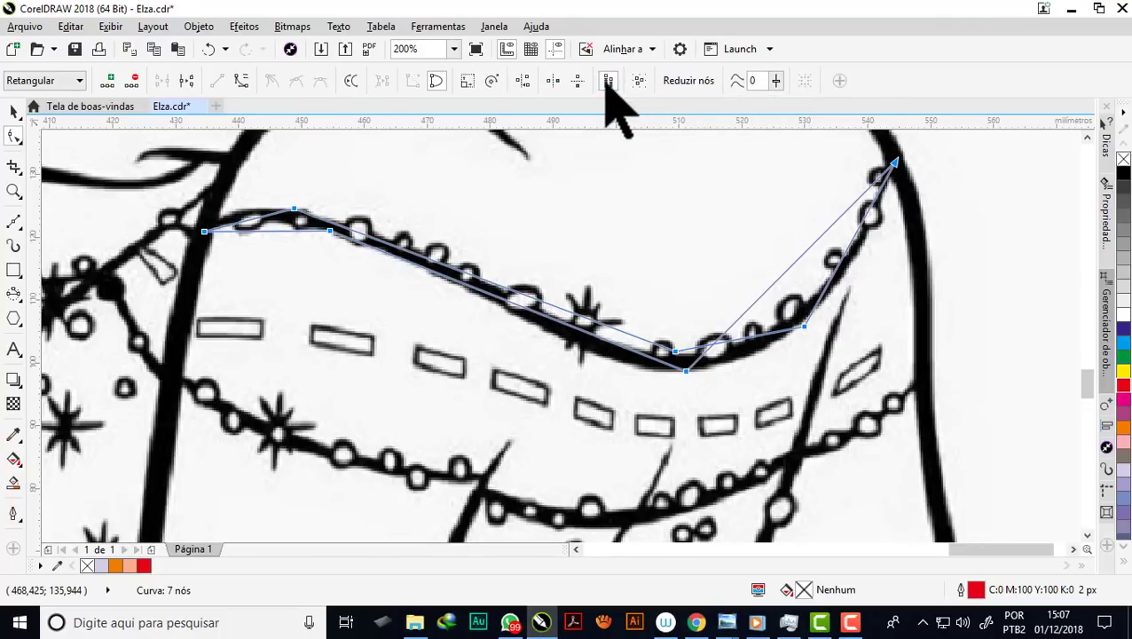
pyautogui.click(609, 81)
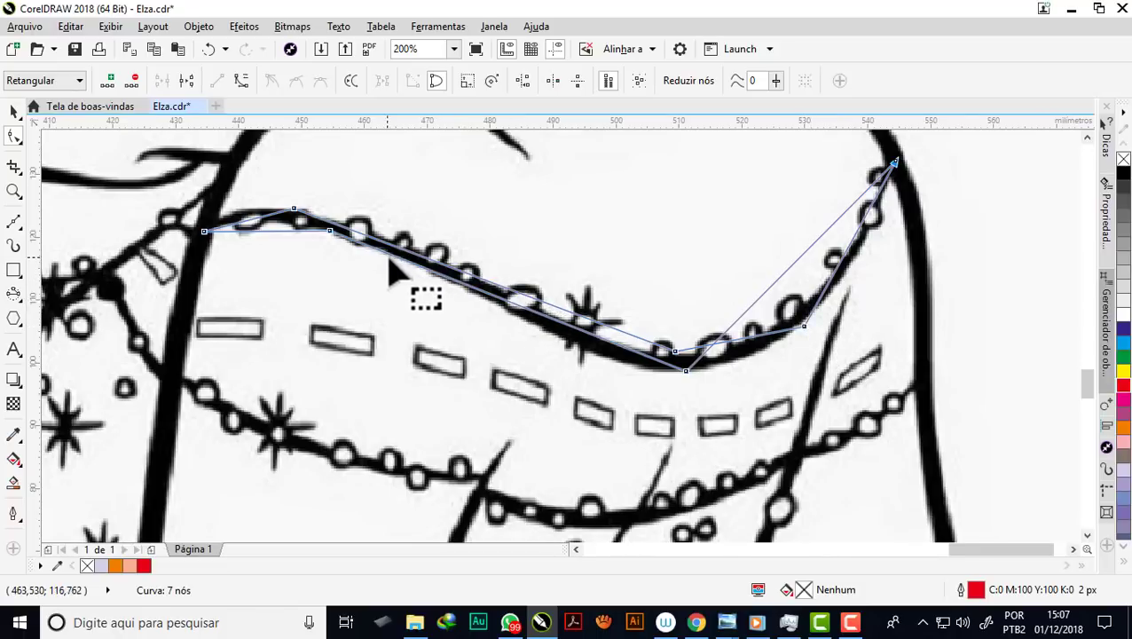
pyautogui.scroll(1, 390, 276)
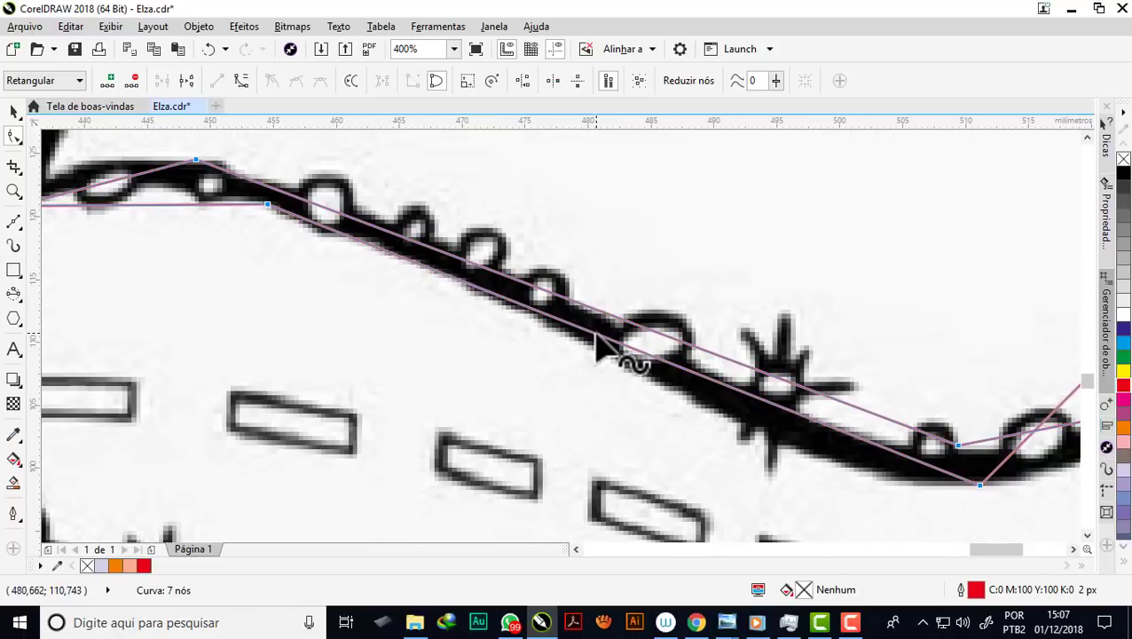
pyautogui.moveTo(597, 337); pyautogui.dragTo(590, 337)
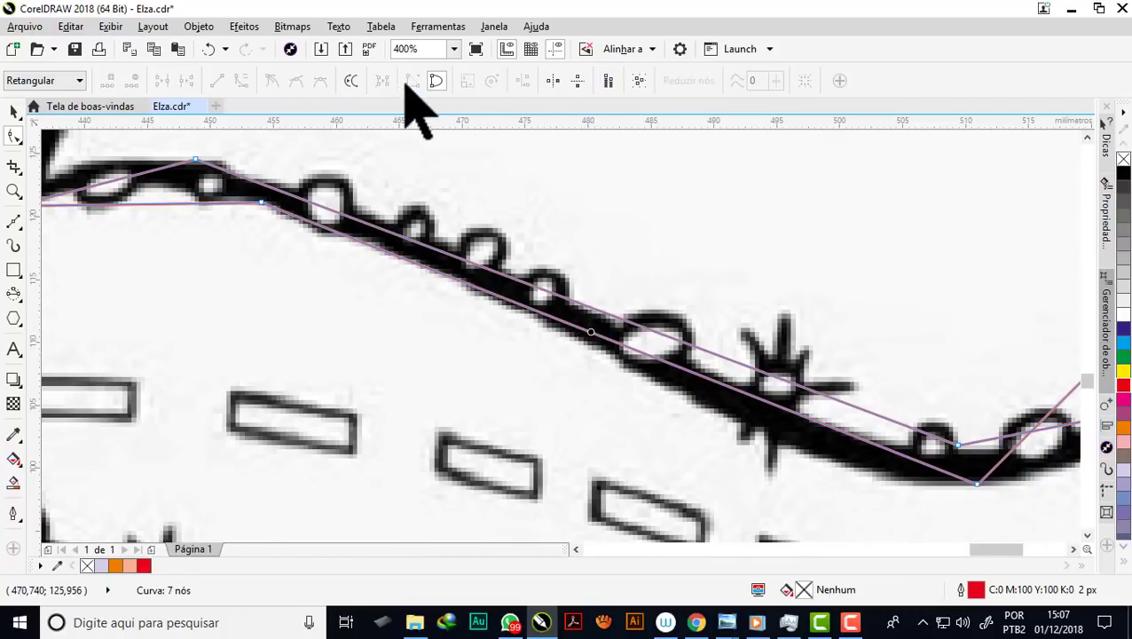
pyautogui.click(639, 81)
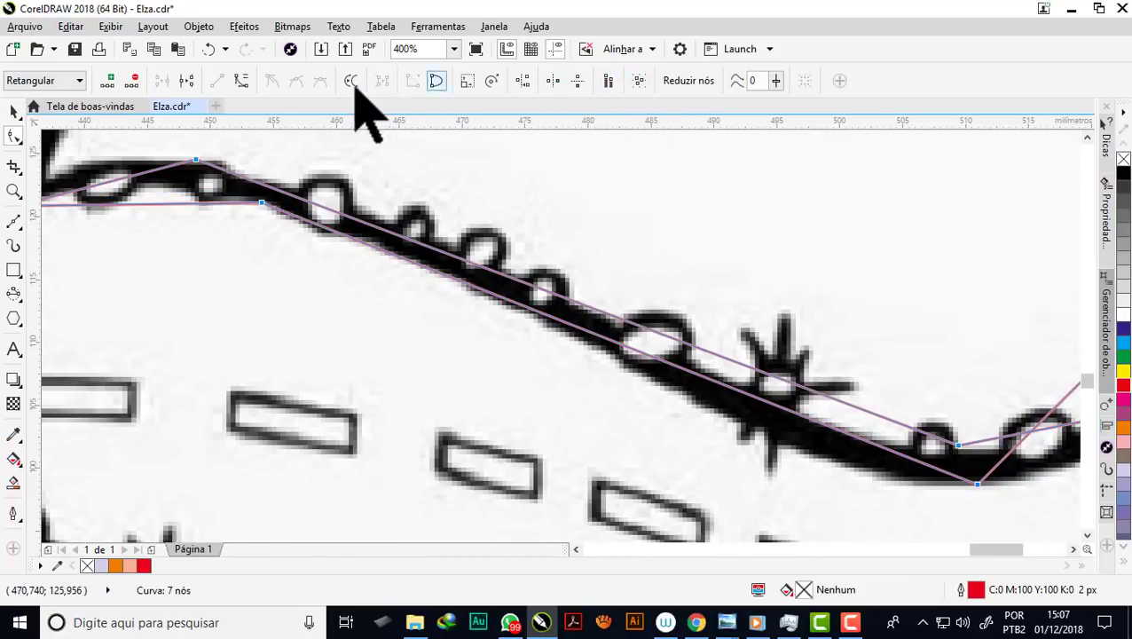
pyautogui.click(241, 80)
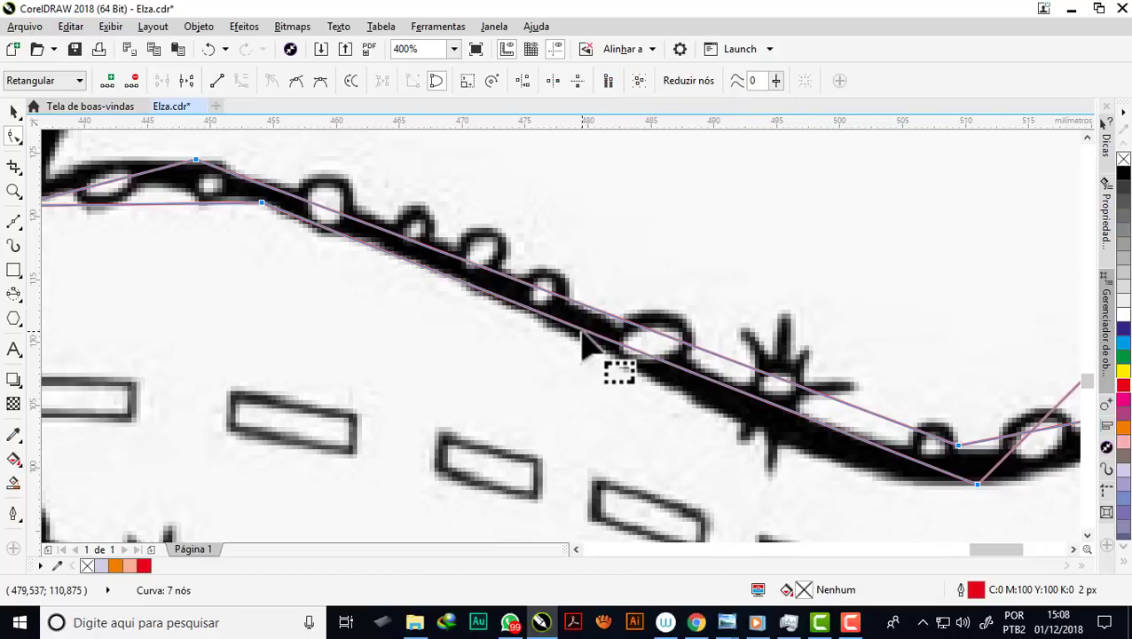
# Bend the middle, dip and right segments so the curve follows the beaded band
pyautogui.moveTo(583, 339)
pyautogui.mouseDown()
pyautogui.moveTo(614, 367)
pyautogui.moveTo(594, 336)
pyautogui.mouseUp()
pyautogui.scroll(-1, 530, 304)
pyautogui.scroll(1, 596, 322)
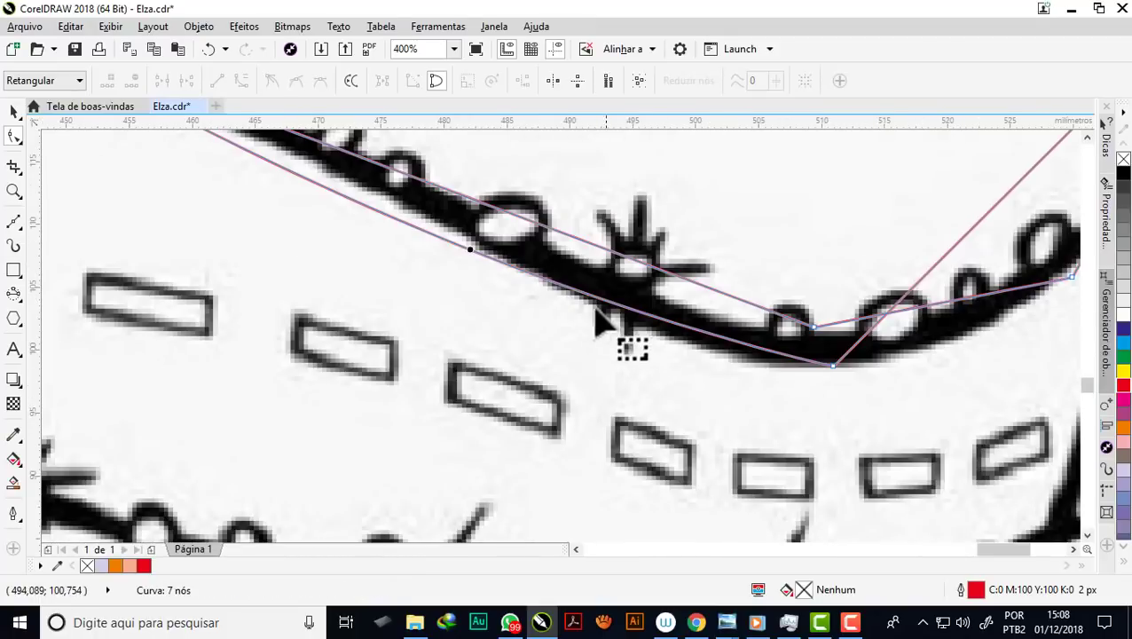
pyautogui.moveTo(590, 296); pyautogui.dragTo(644, 331)
pyautogui.scroll(-1, 561, 295)
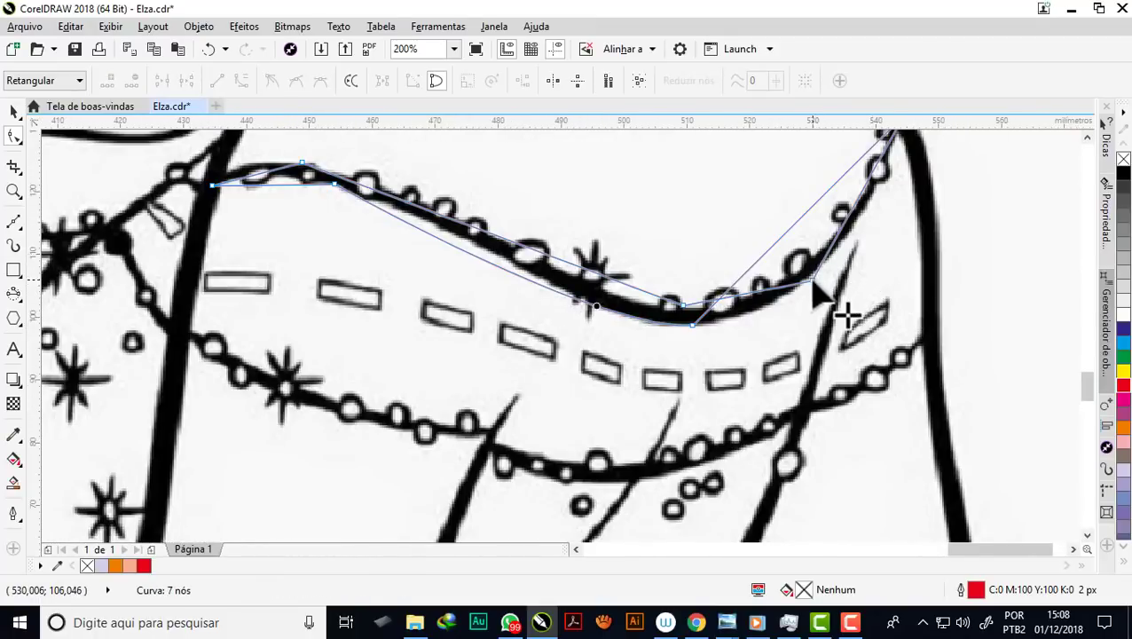
pyautogui.moveTo(812, 286)
pyautogui.mouseDown()
pyautogui.moveTo(796, 259)
pyautogui.moveTo(839, 304)
pyautogui.mouseUp()
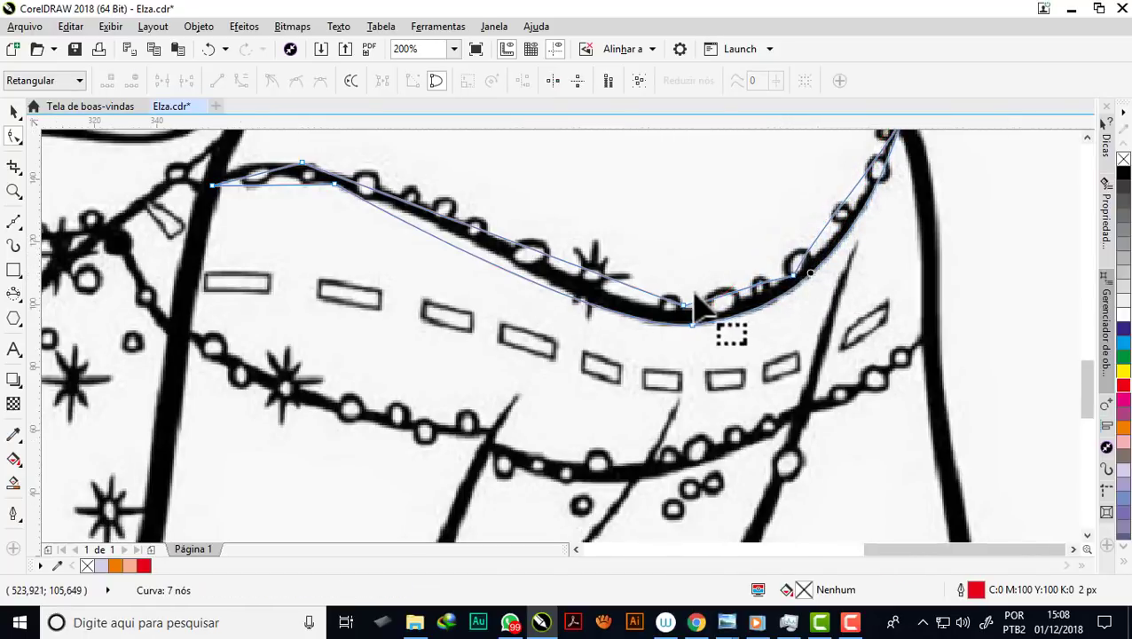
pyautogui.scroll(-1, 698, 307)
pyautogui.scroll(1, 757, 304)
pyautogui.scroll(1, 688, 337)
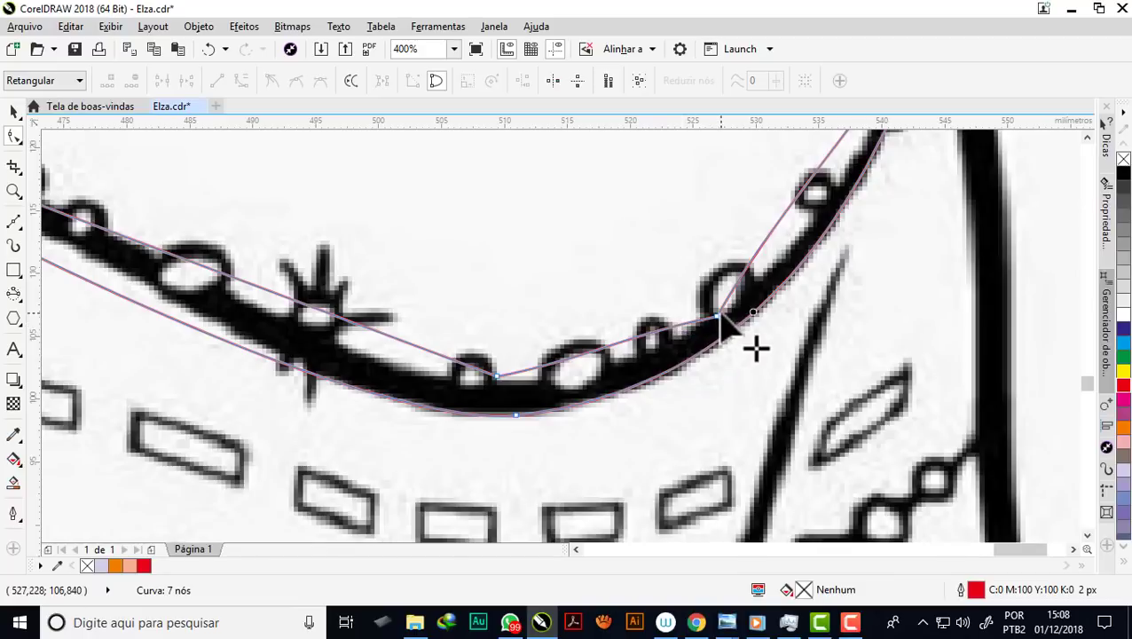
# Delete a redundant node and reshape the curve's right part to hug the band
pyautogui.doubleClick(717, 318)
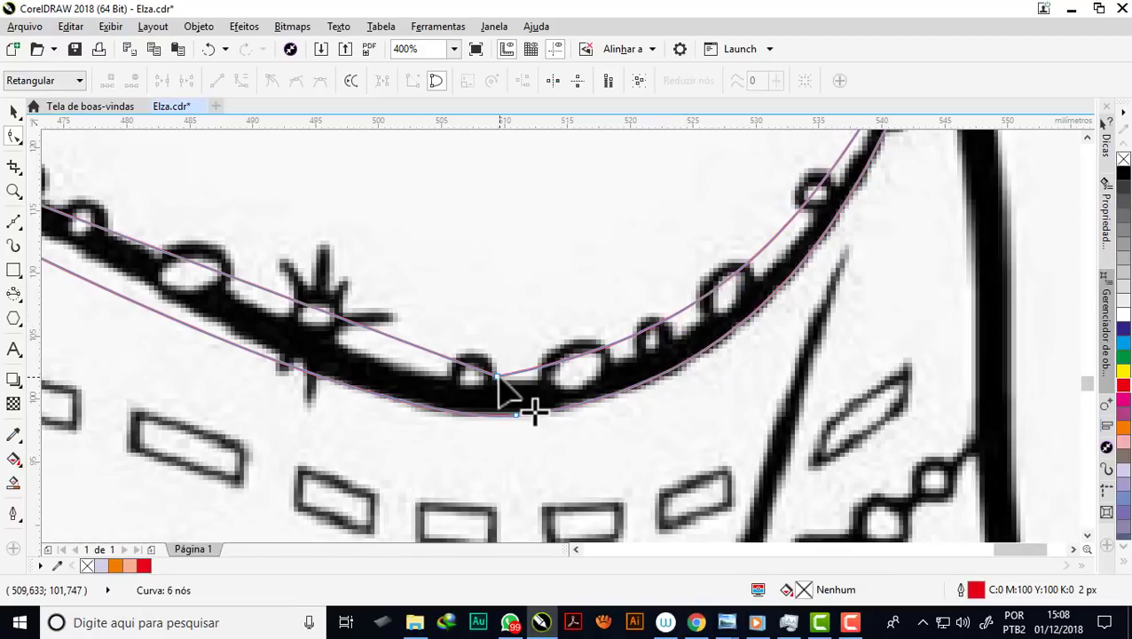
pyautogui.moveTo(733, 346); pyautogui.dragTo(656, 435)
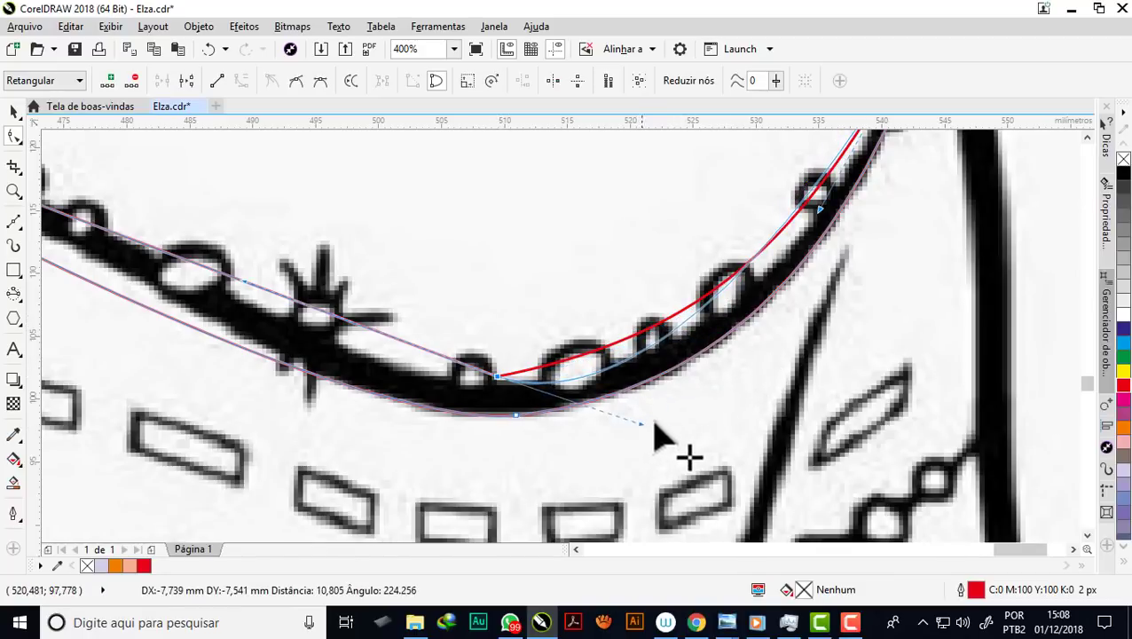
pyautogui.scroll(-1, 498, 353)
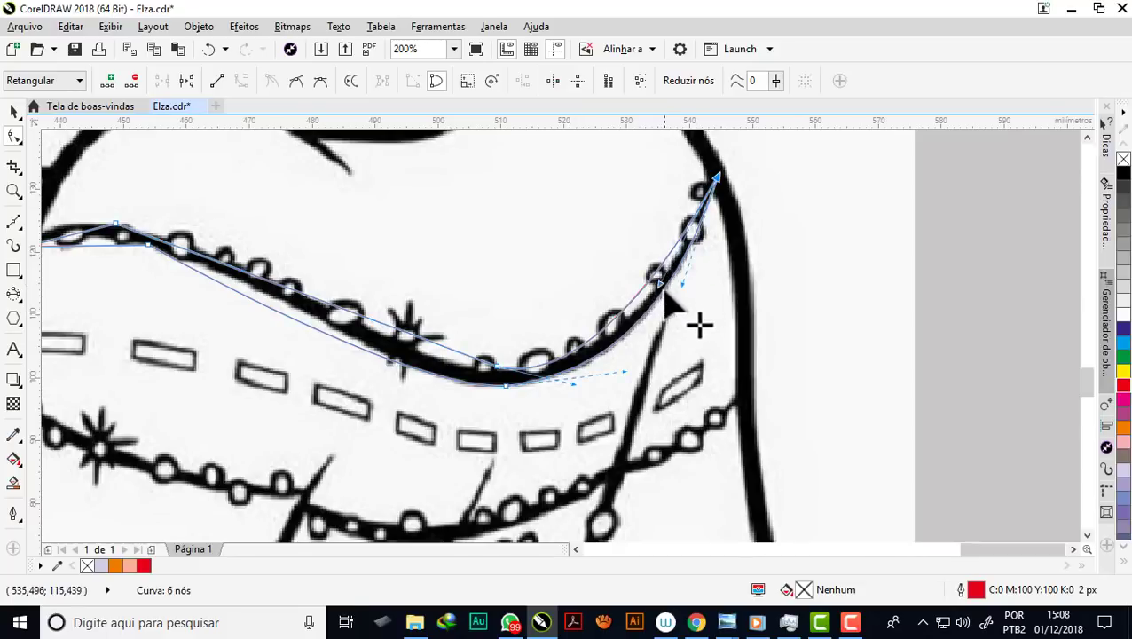
pyautogui.moveTo(678, 303); pyautogui.dragTo(677, 307)
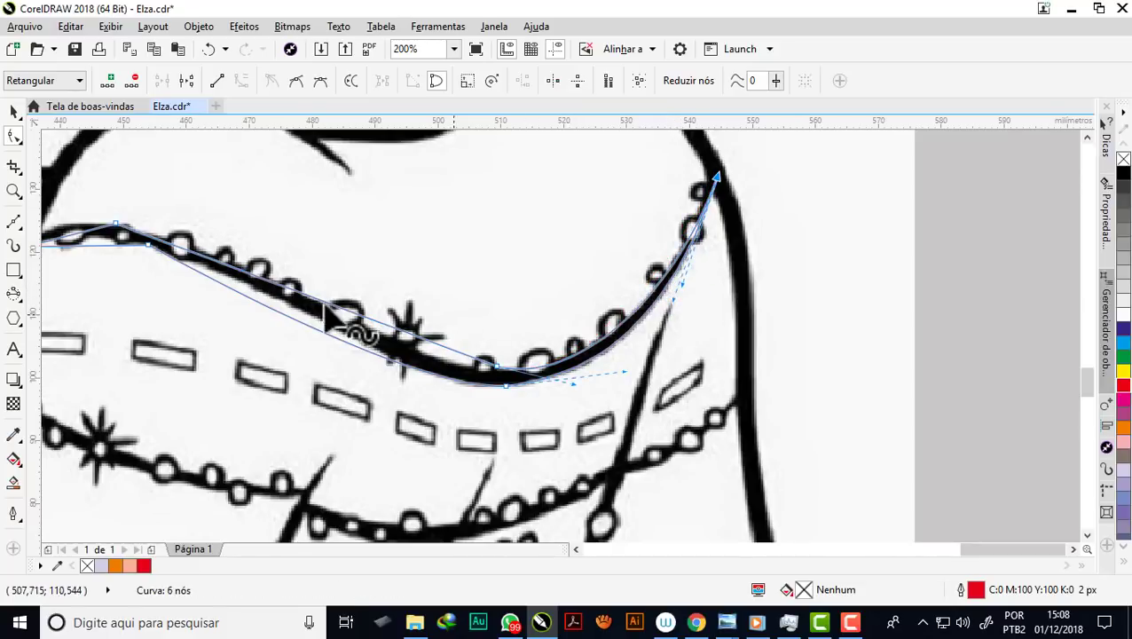
pyautogui.scroll(-1, 563, 315)
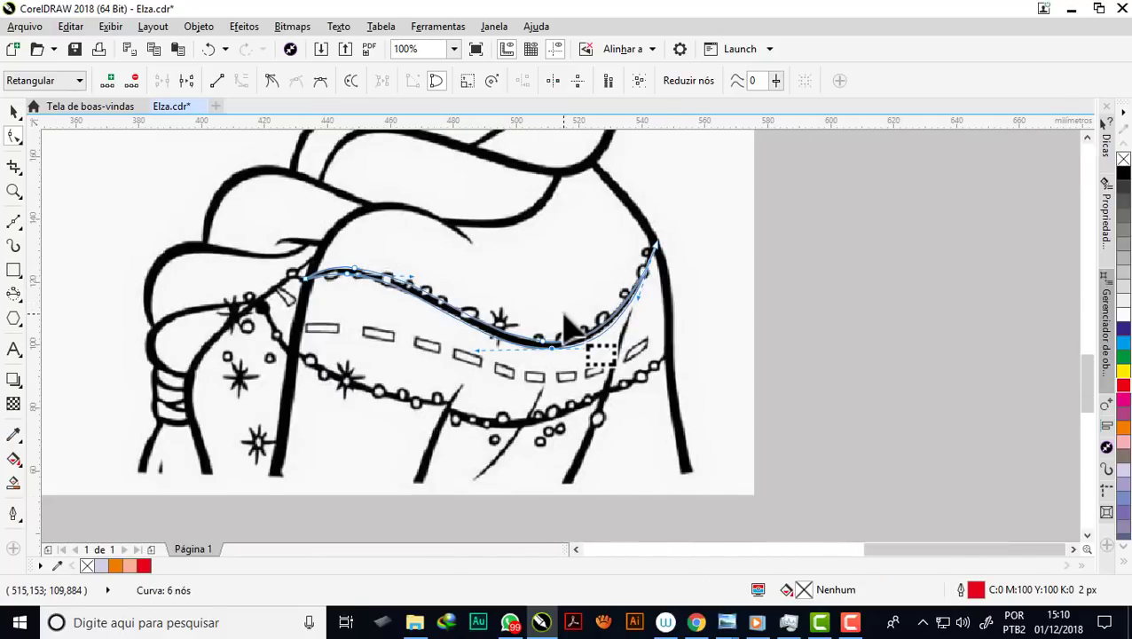
pyautogui.scroll(1, 486, 330)
pyautogui.press('F6')
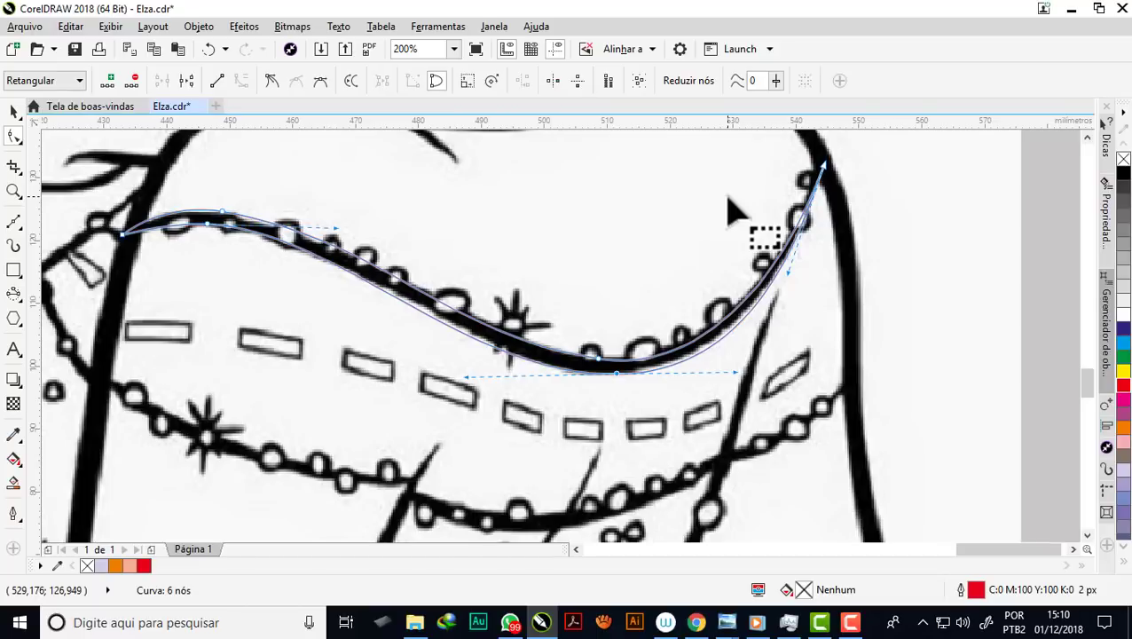
pyautogui.click(20, 303)
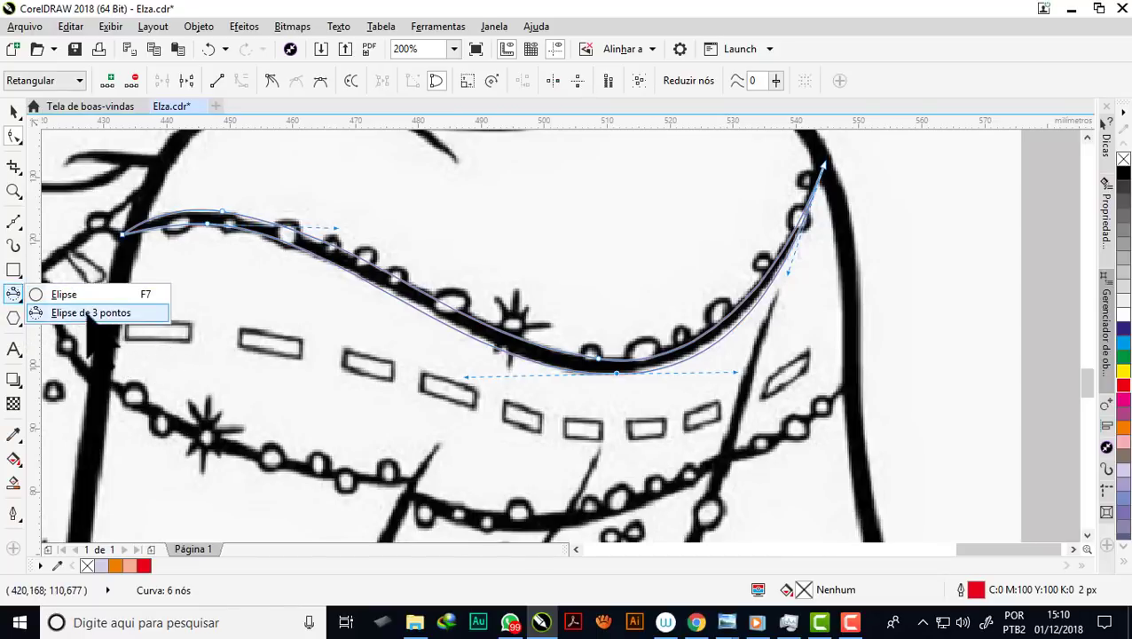
# Draw 3-point ellipses around the first two bead loops at the band's left
pyautogui.click(59, 312)
pyautogui.scroll(1, 151, 214)
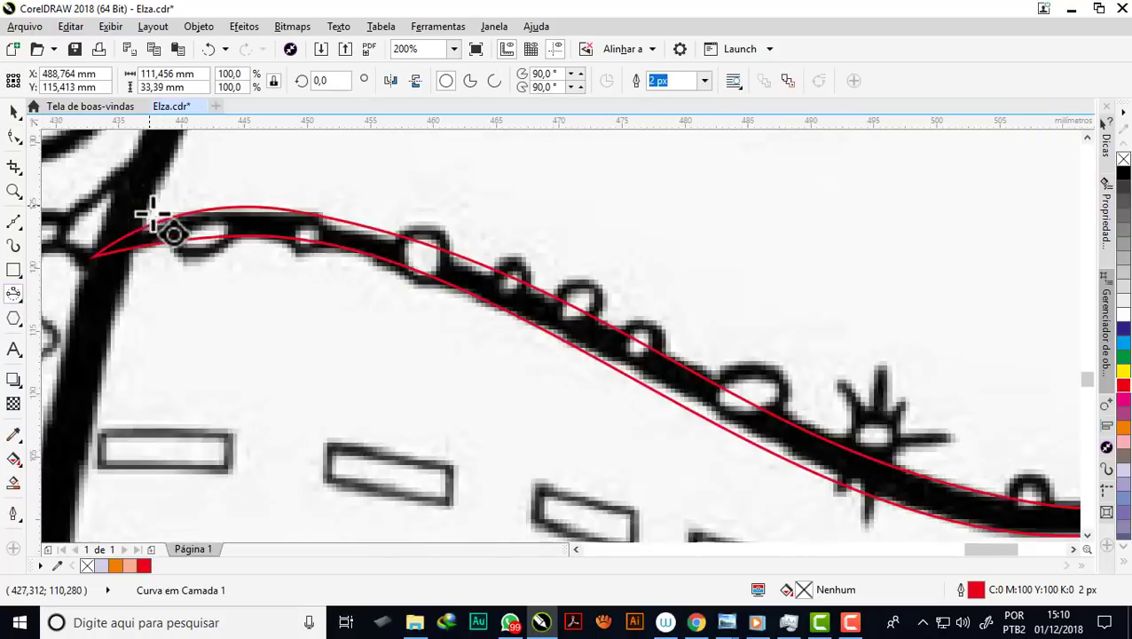
pyautogui.scroll(1, 227, 303)
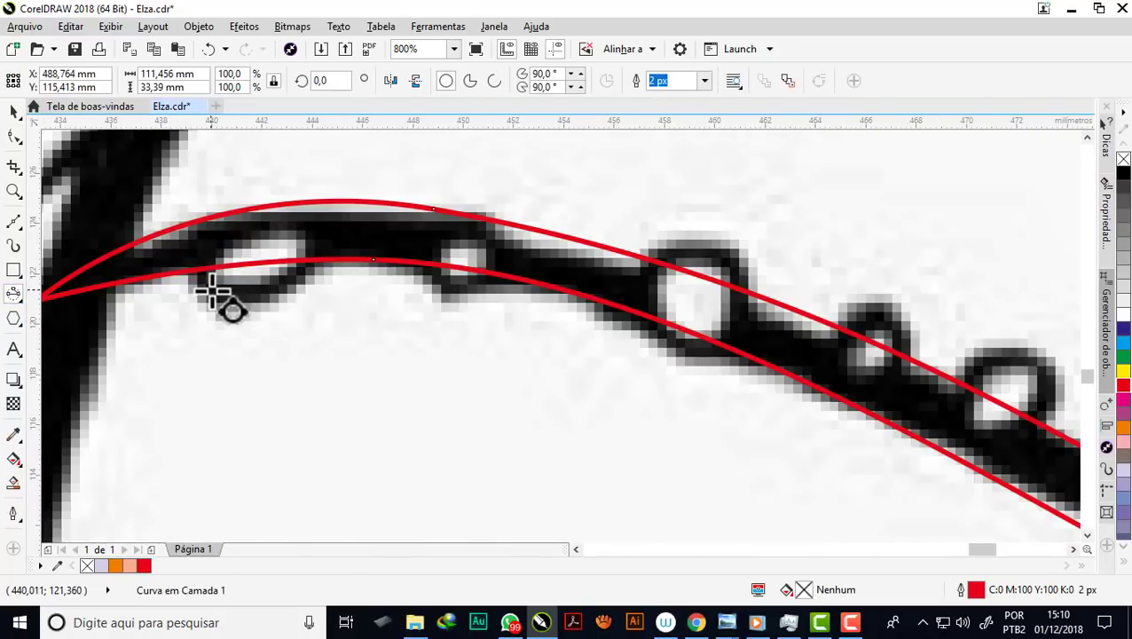
pyautogui.moveTo(213, 288); pyautogui.dragTo(297, 235)
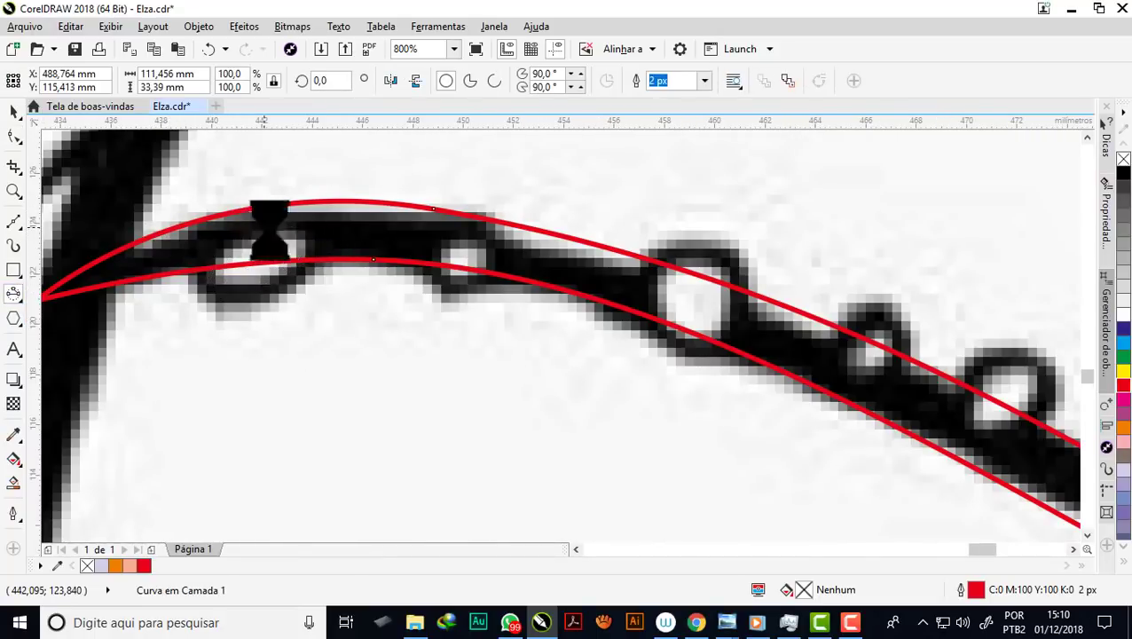
pyautogui.click(265, 243)
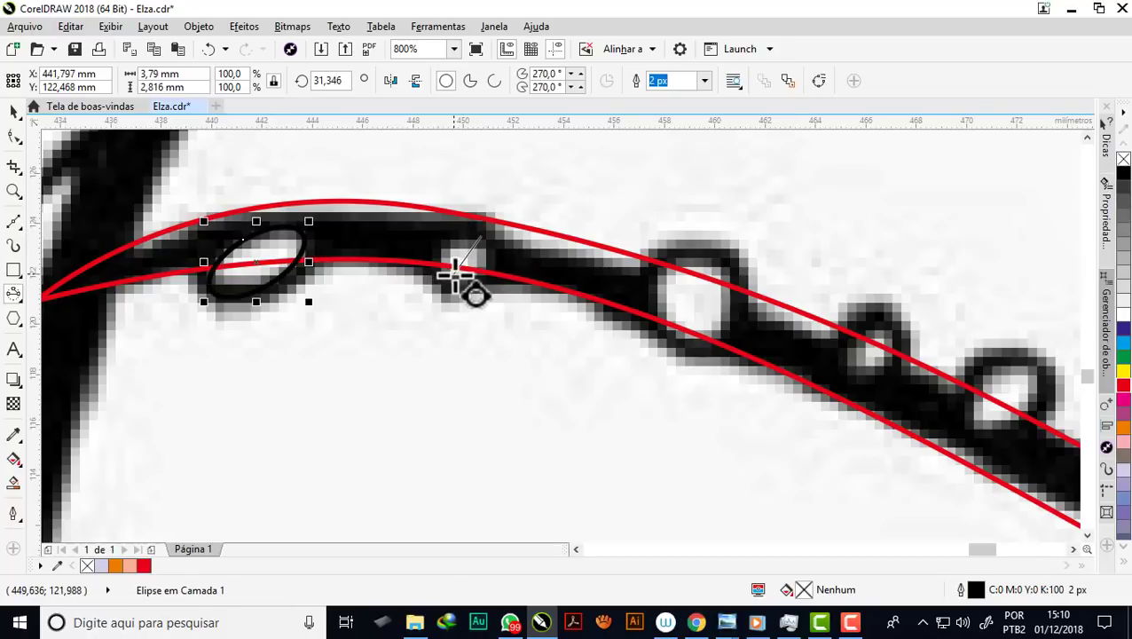
pyautogui.moveTo(432, 264); pyautogui.dragTo(495, 246)
pyautogui.click(462, 266)
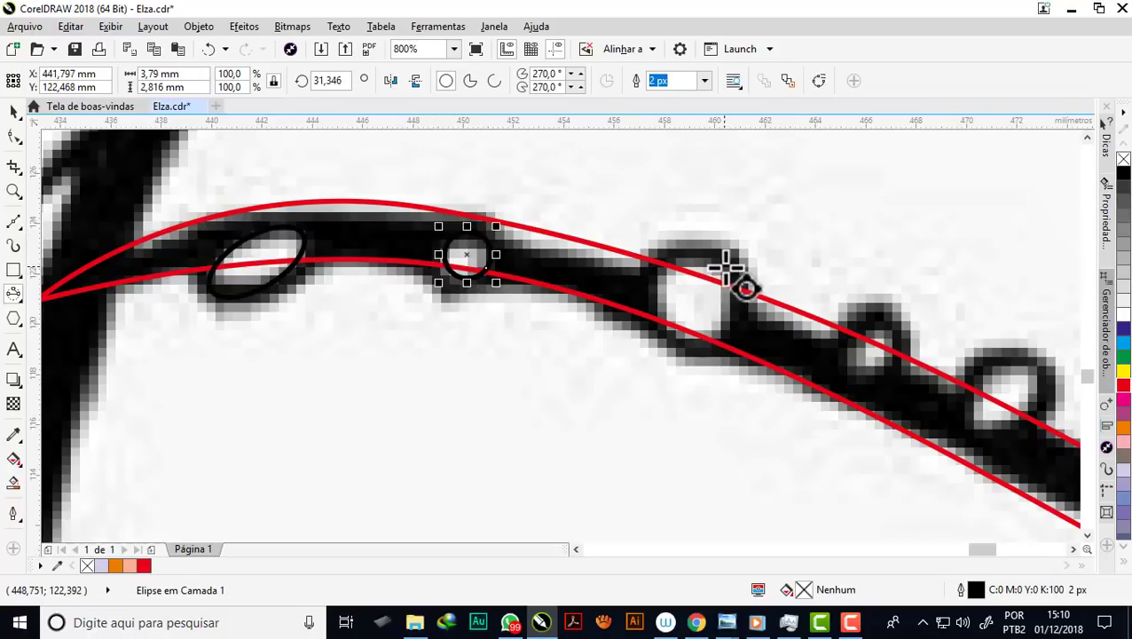
# Outline the larger loop and the following small loops on the right with ellipses
pyautogui.moveTo(719, 257); pyautogui.dragTo(679, 342)
pyautogui.click(653, 303)
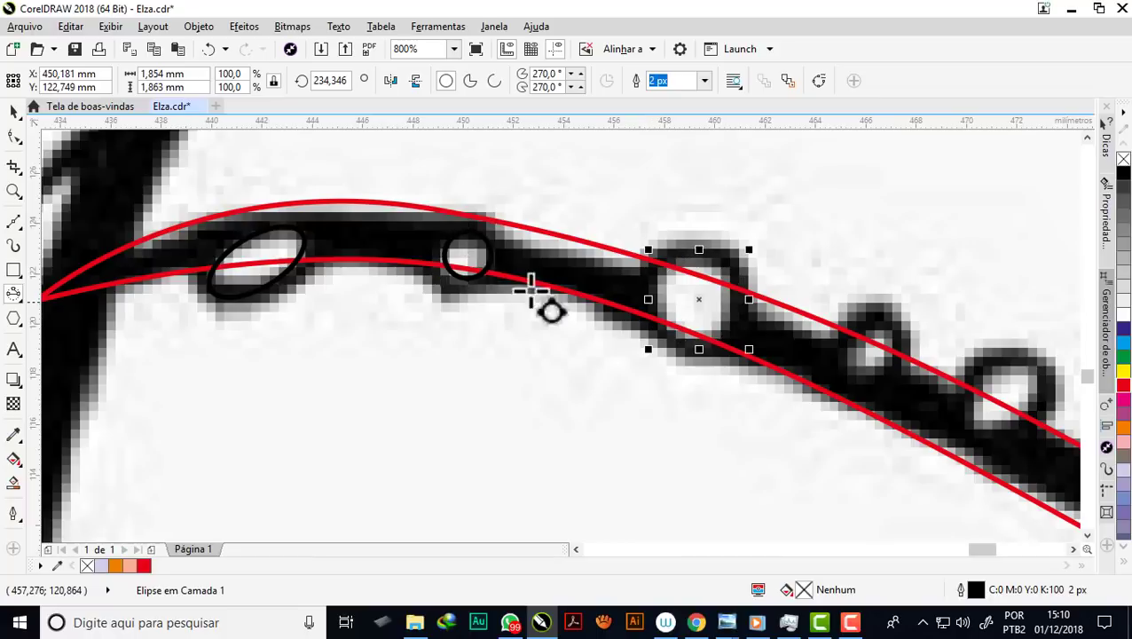
pyautogui.scroll(-2, 460, 278)
pyautogui.scroll(2, 679, 327)
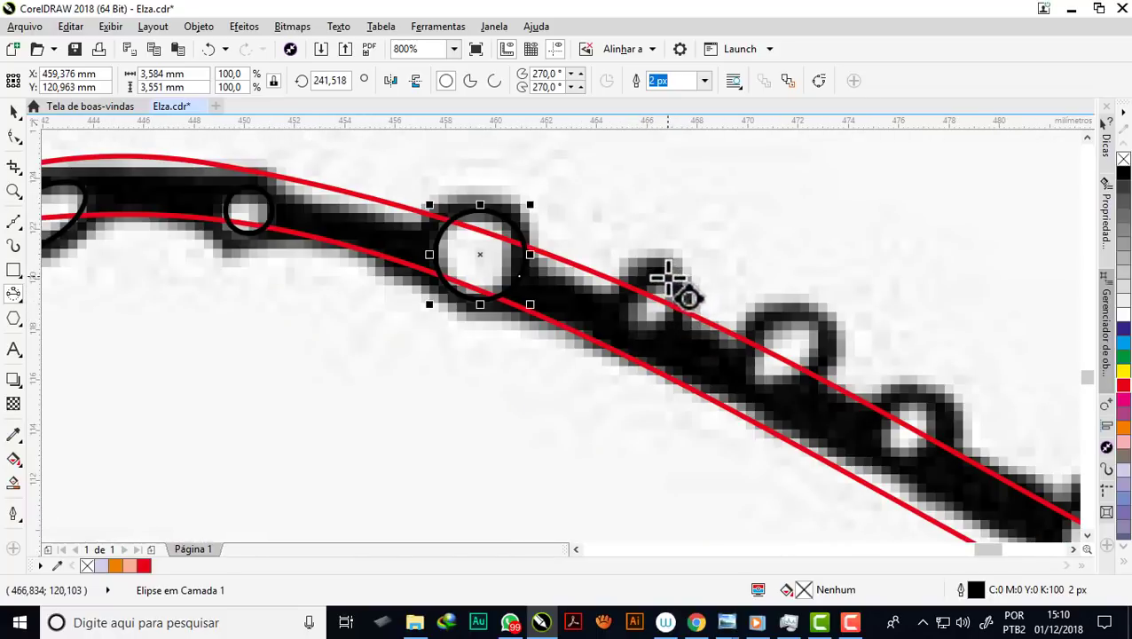
pyautogui.moveTo(670, 283); pyautogui.dragTo(639, 330)
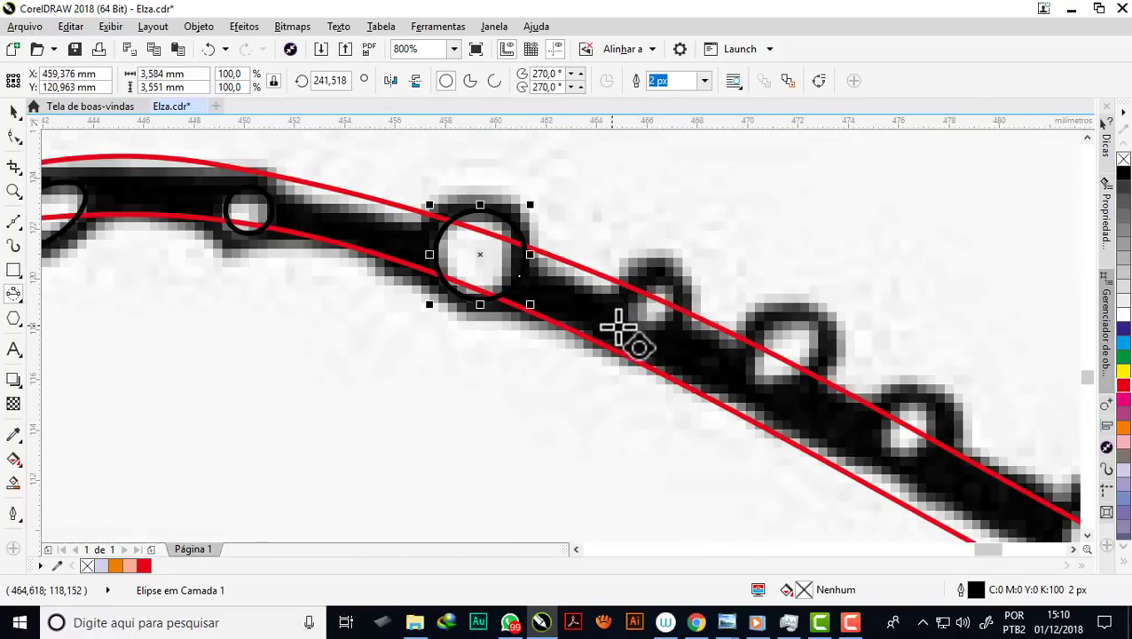
pyautogui.click(620, 325)
pyautogui.moveTo(809, 321); pyautogui.dragTo(772, 366)
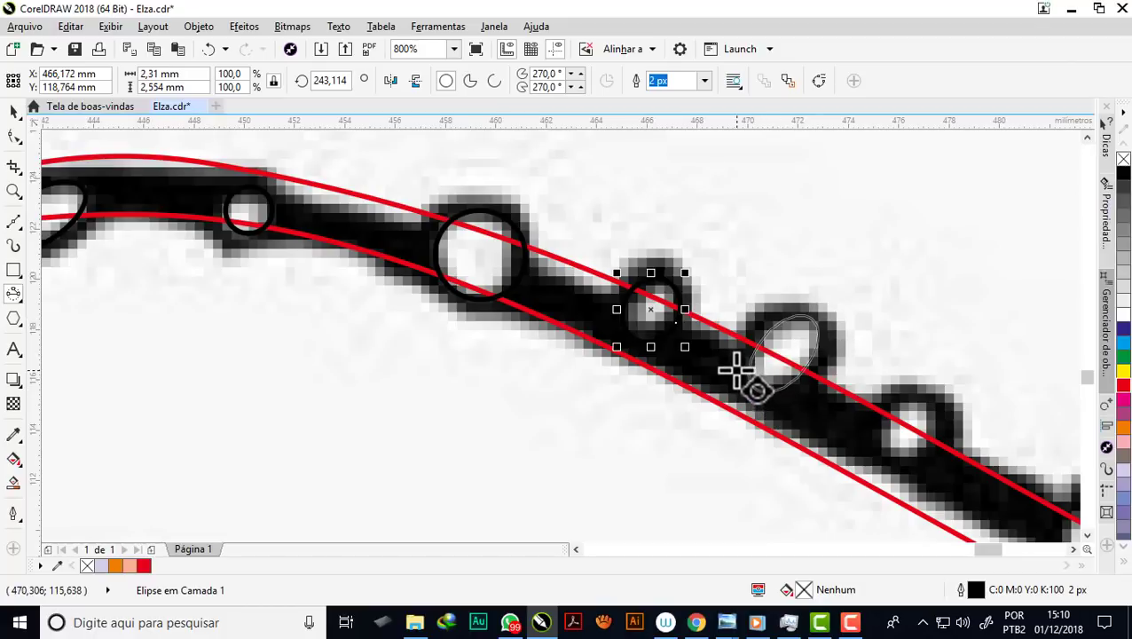
pyautogui.scroll(-2, 705, 364)
pyautogui.scroll(-2, 559, 310)
pyautogui.scroll(-2, 619, 298)
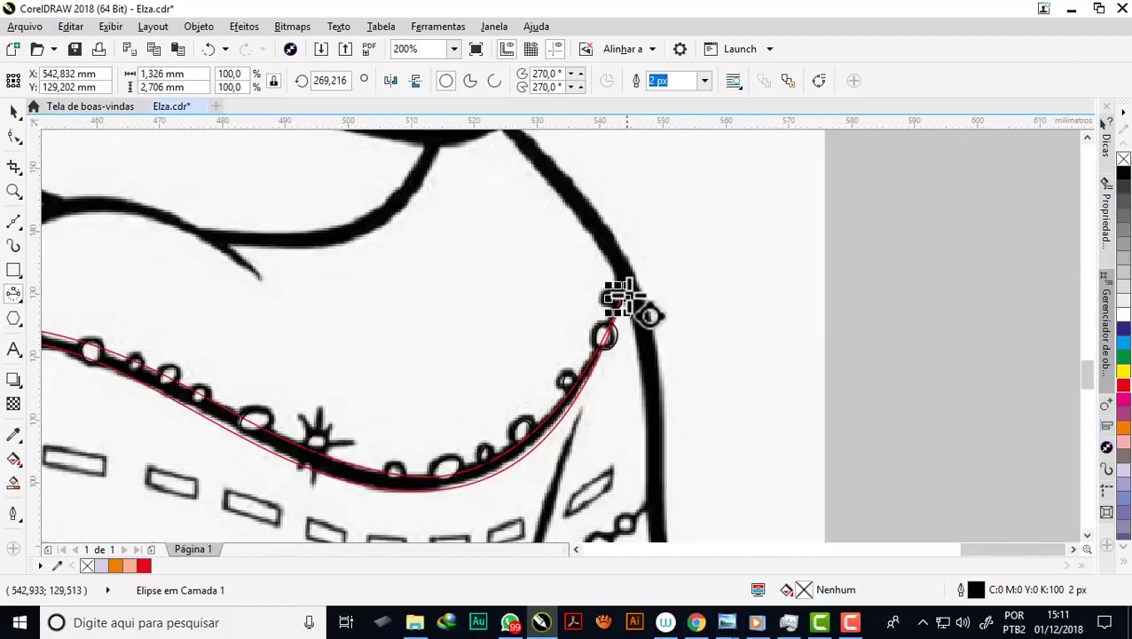
pyautogui.scroll(-4, 621, 299)
pyautogui.scroll(1, 522, 355)
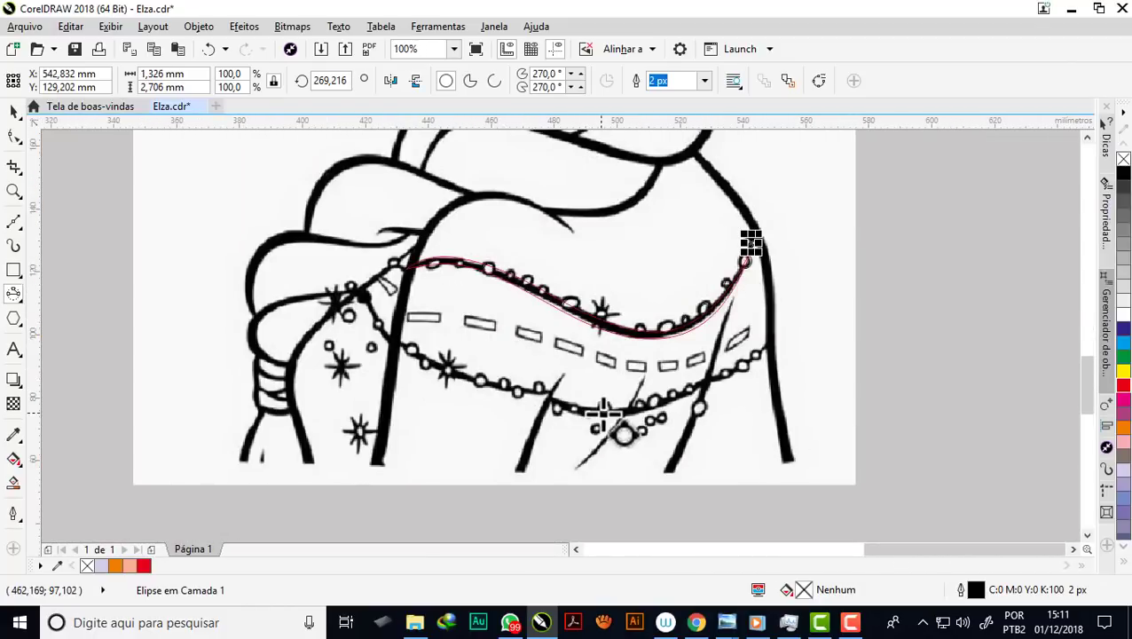
pyautogui.scroll(1, 519, 364)
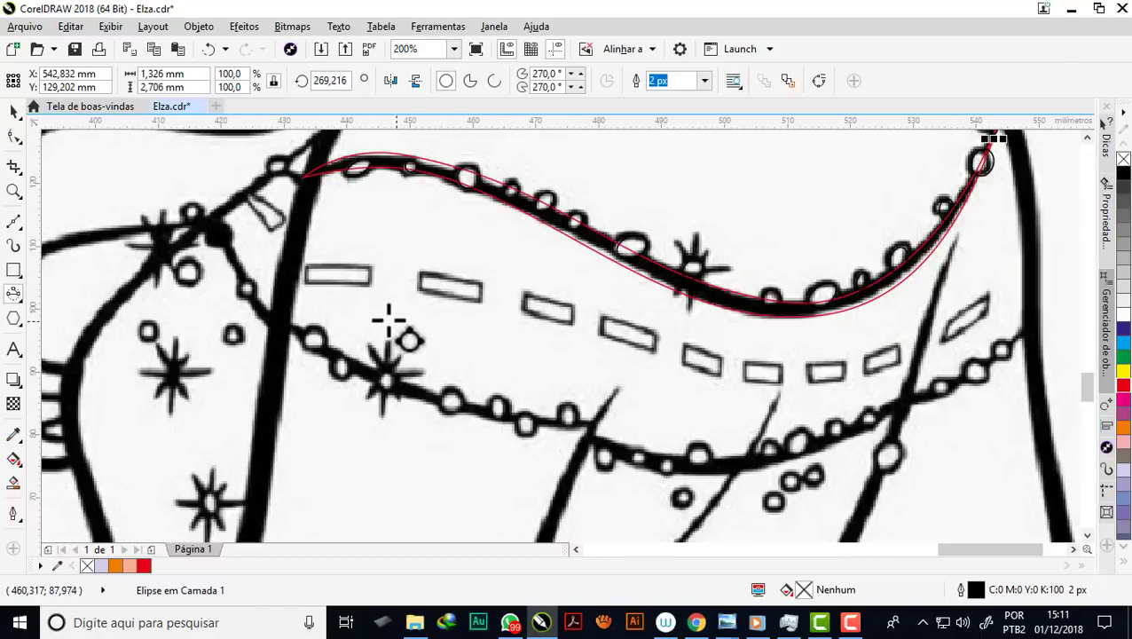
# Deselect the ellipses, zoom in on the dash rectangles, and open the curve tools flyout
pyautogui.scroll(-1, 328, 291)
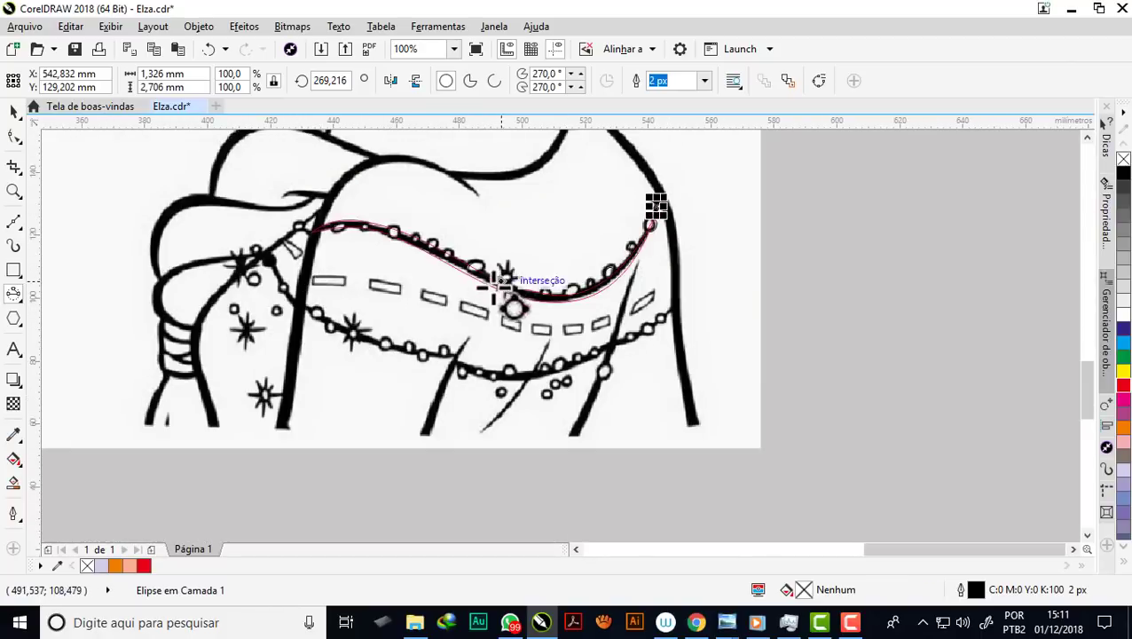
pyautogui.press('space')
pyautogui.click(718, 466)
pyautogui.scroll(1, 479, 289)
pyautogui.scroll(1, 474, 286)
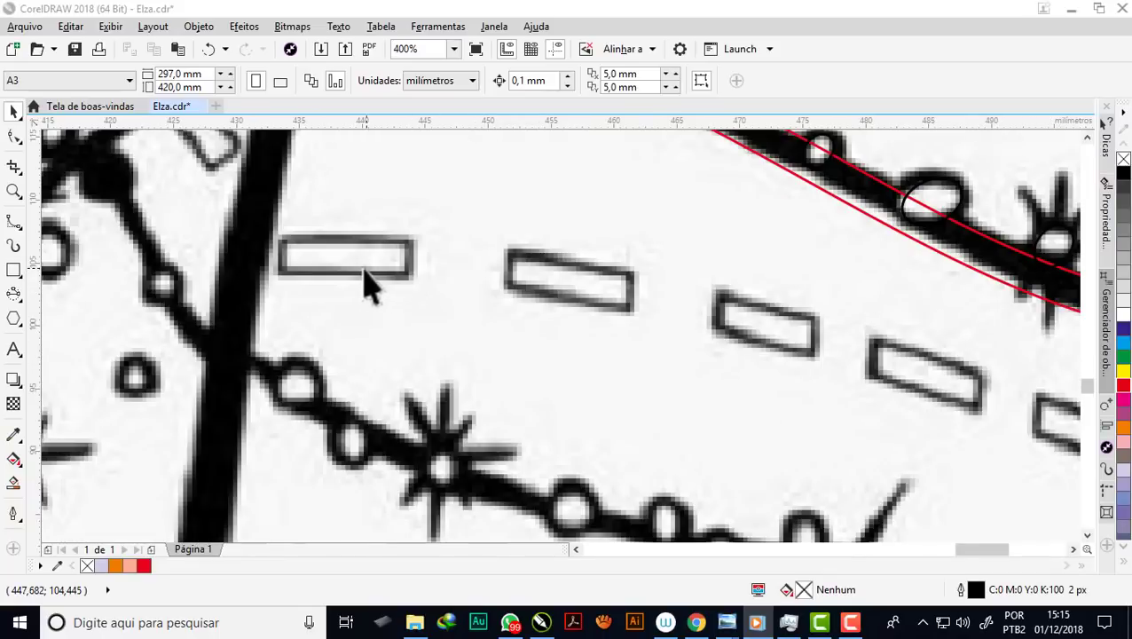
pyautogui.scroll(-1, 373, 286)
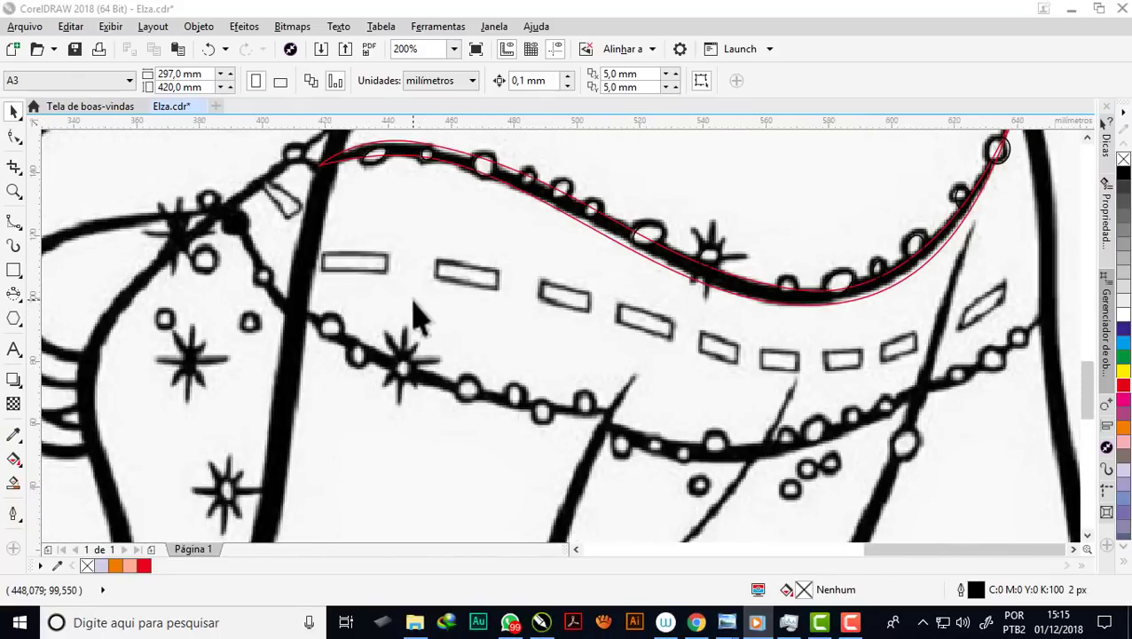
pyautogui.scroll(-1, 415, 316)
pyautogui.scroll(1, 432, 302)
pyautogui.scroll(1, 391, 278)
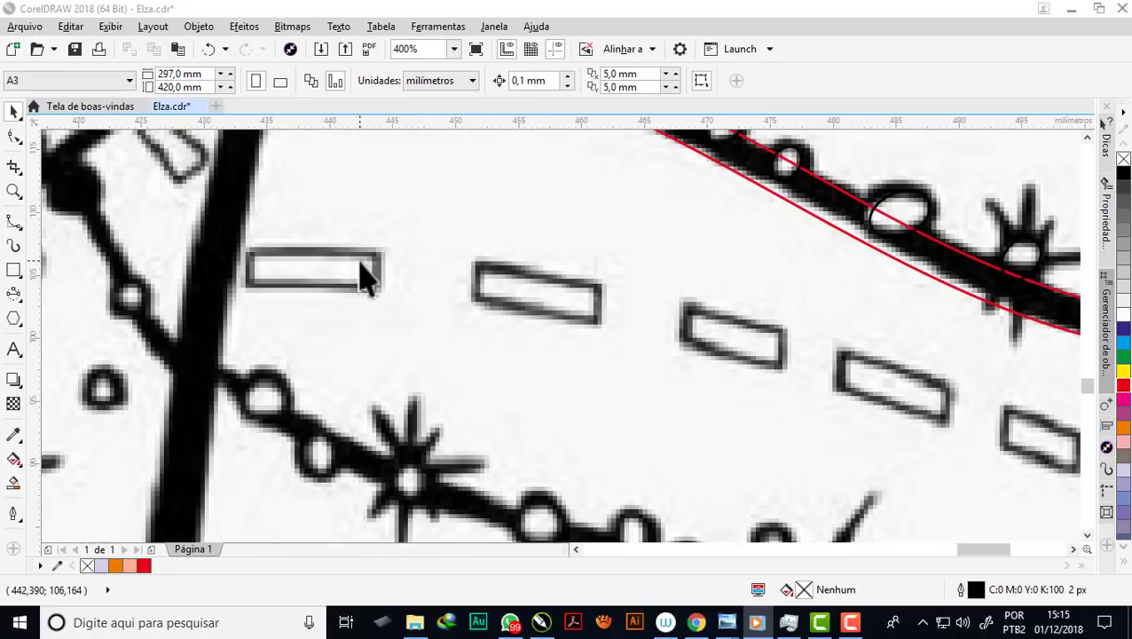
pyautogui.scroll(-1, 328, 258)
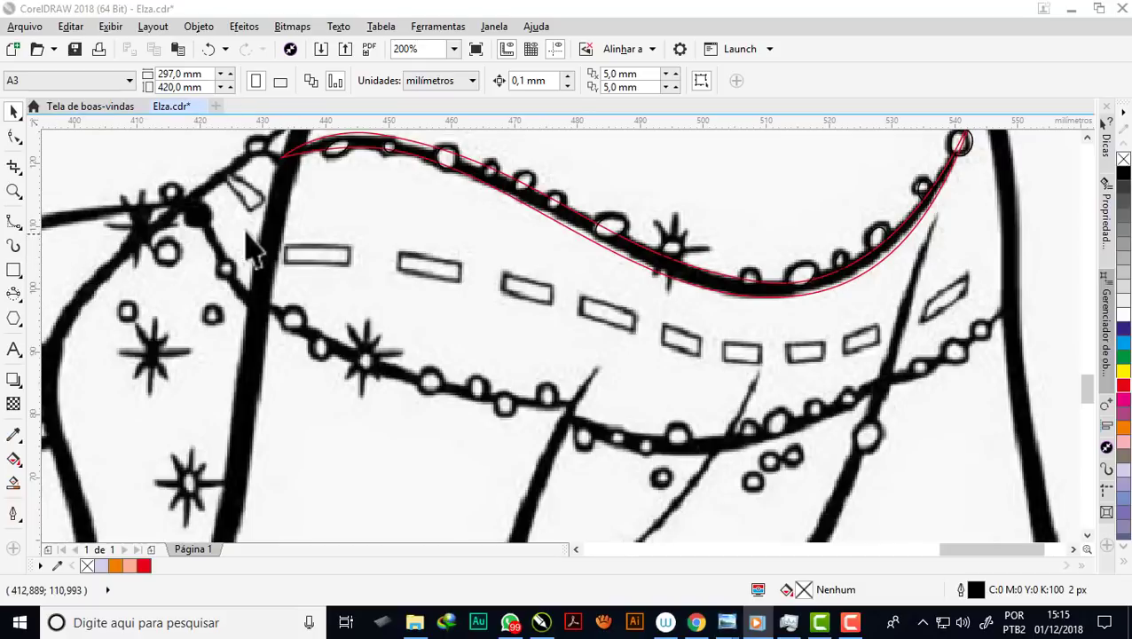
pyautogui.click(19, 229)
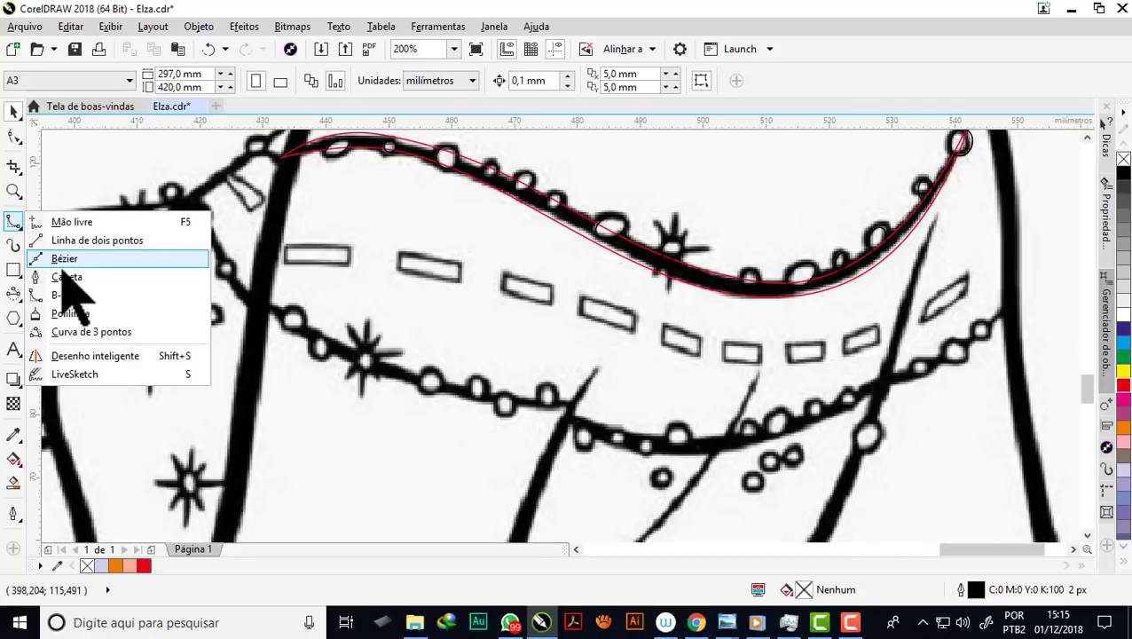
# Trace the first dash rectangle with a closed four-corner Bézier outline
pyautogui.click(89, 258)
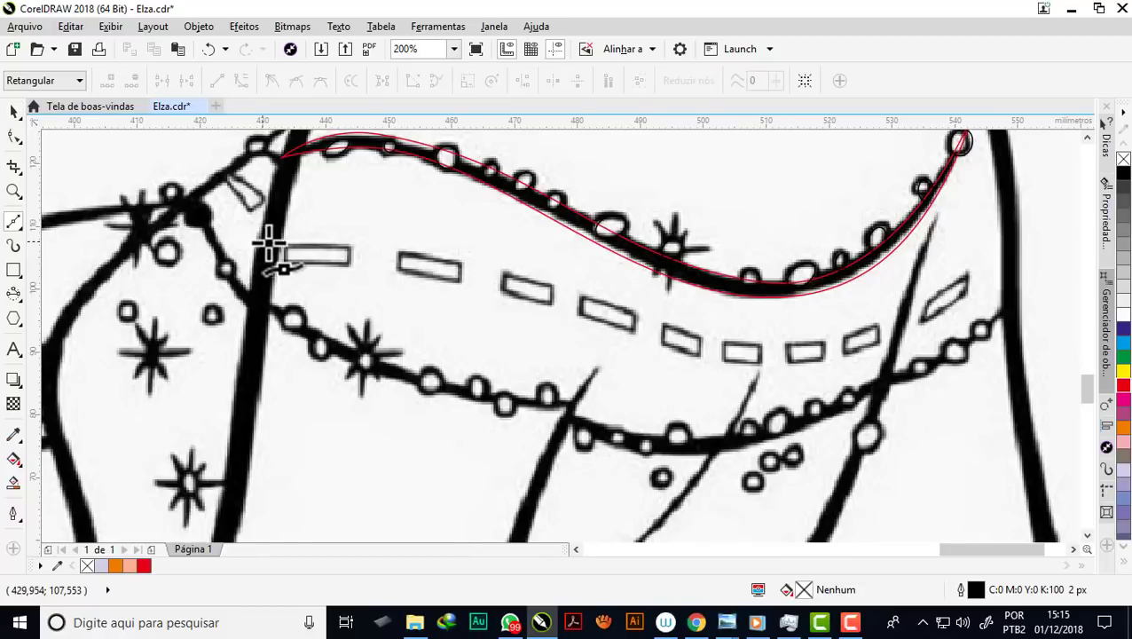
pyautogui.scroll(2, 269, 244)
pyautogui.click(290, 246)
pyautogui.click(424, 253)
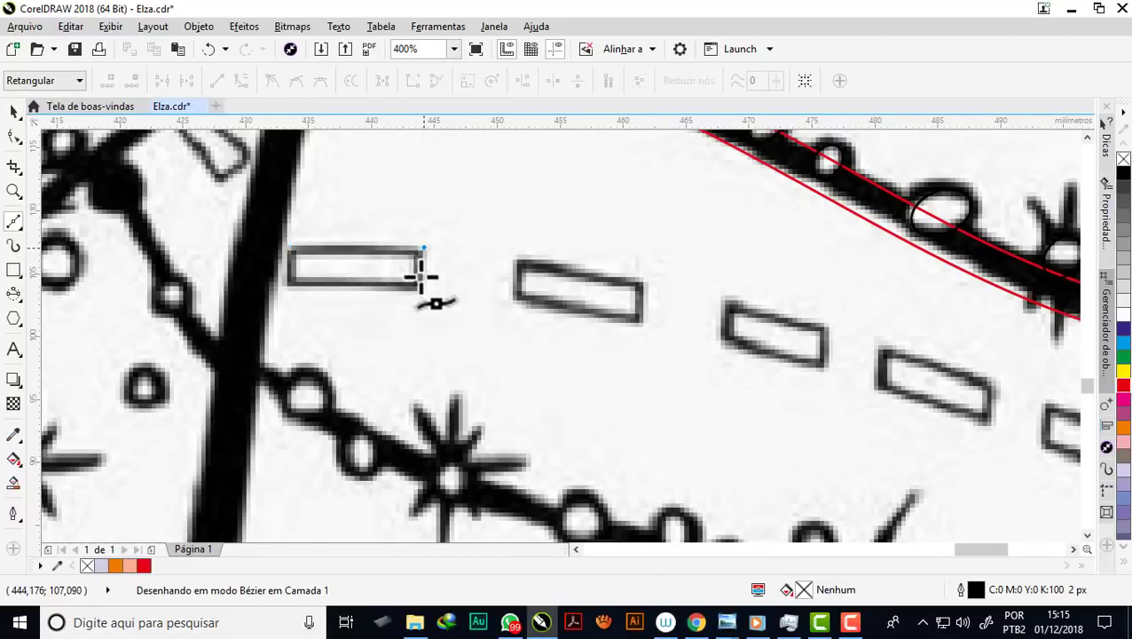
pyautogui.click(424, 286)
pyautogui.click(275, 286)
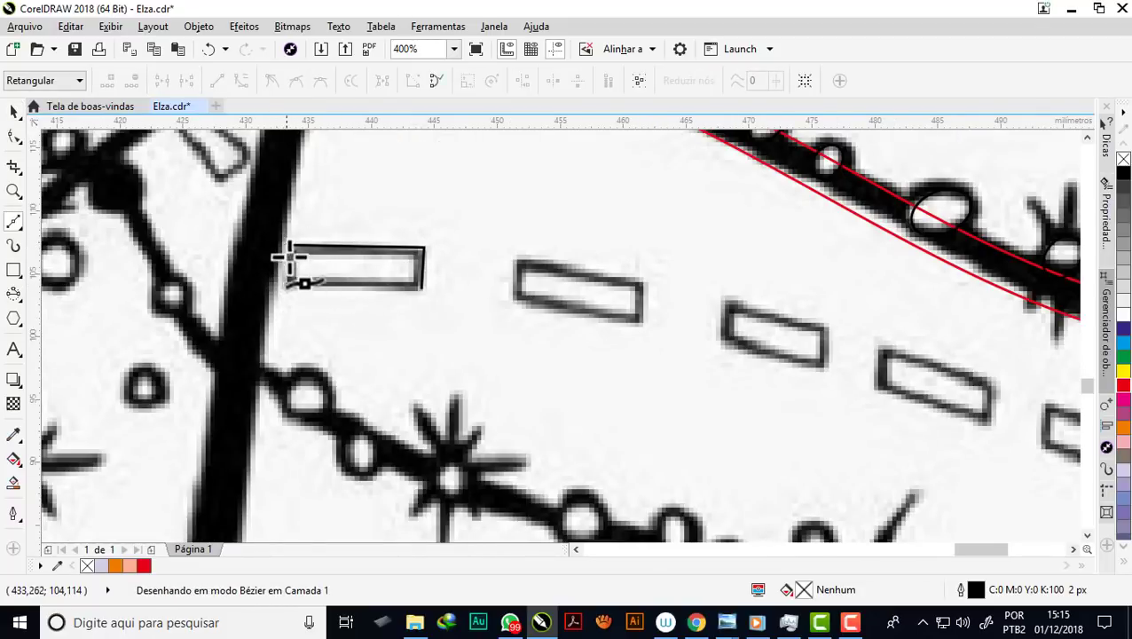
pyautogui.click(288, 246)
# Trace the corners of the second, slanted dash rectangle with another Bézier outline
pyautogui.click(516, 260)
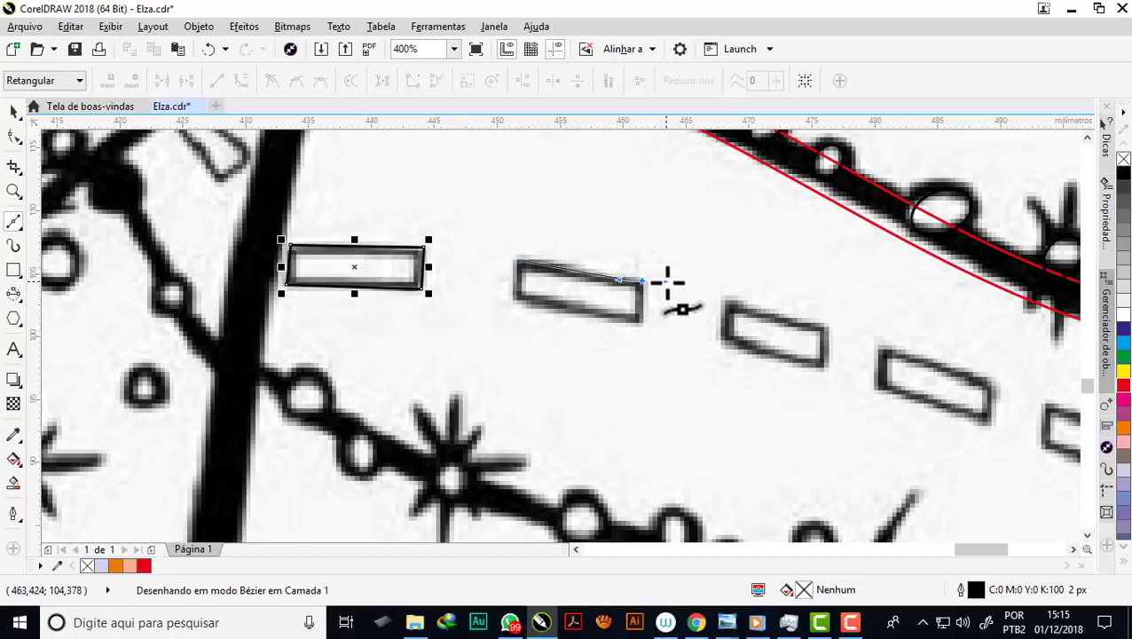
pyautogui.click(643, 283)
pyautogui.click(642, 324)
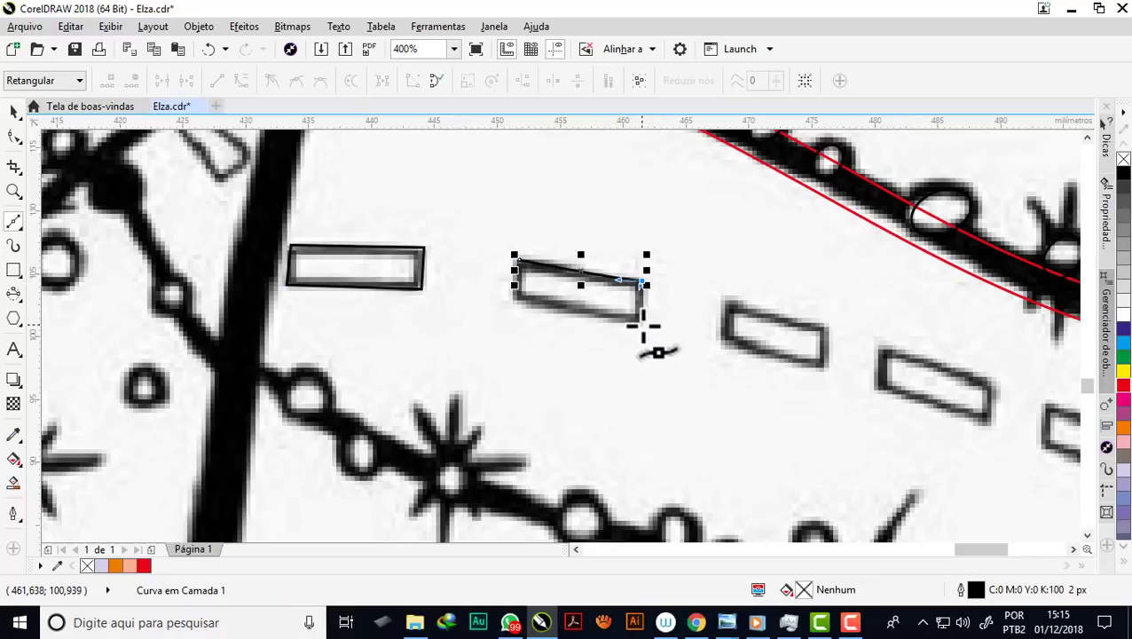
pyautogui.click(518, 303)
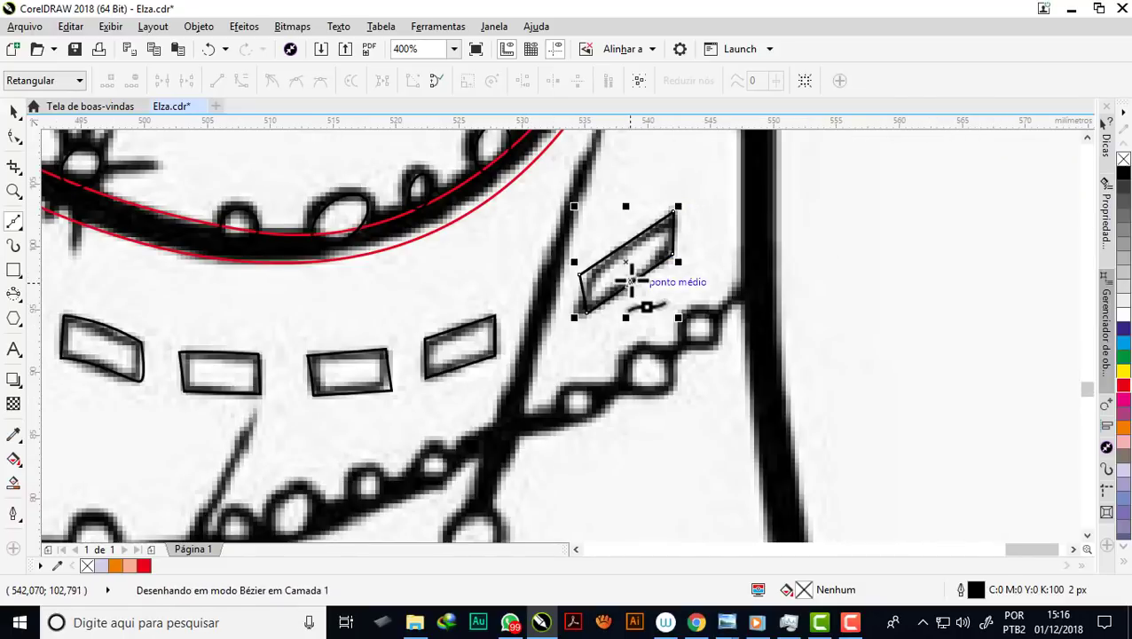
pyautogui.scroll(-3, 631, 280)
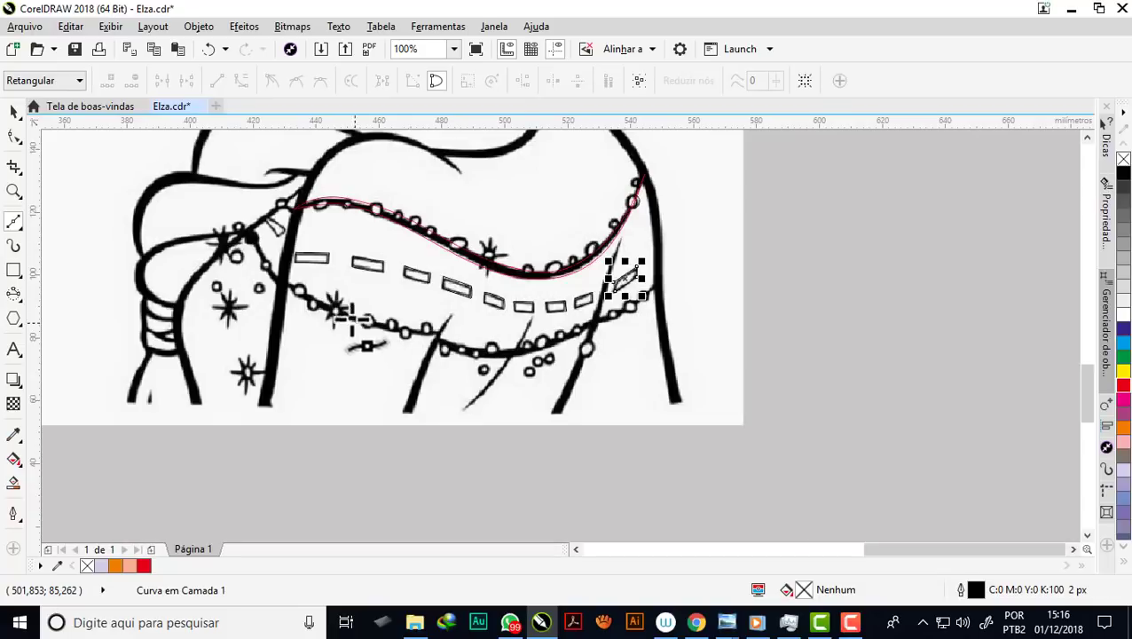
pyautogui.scroll(1, 366, 321)
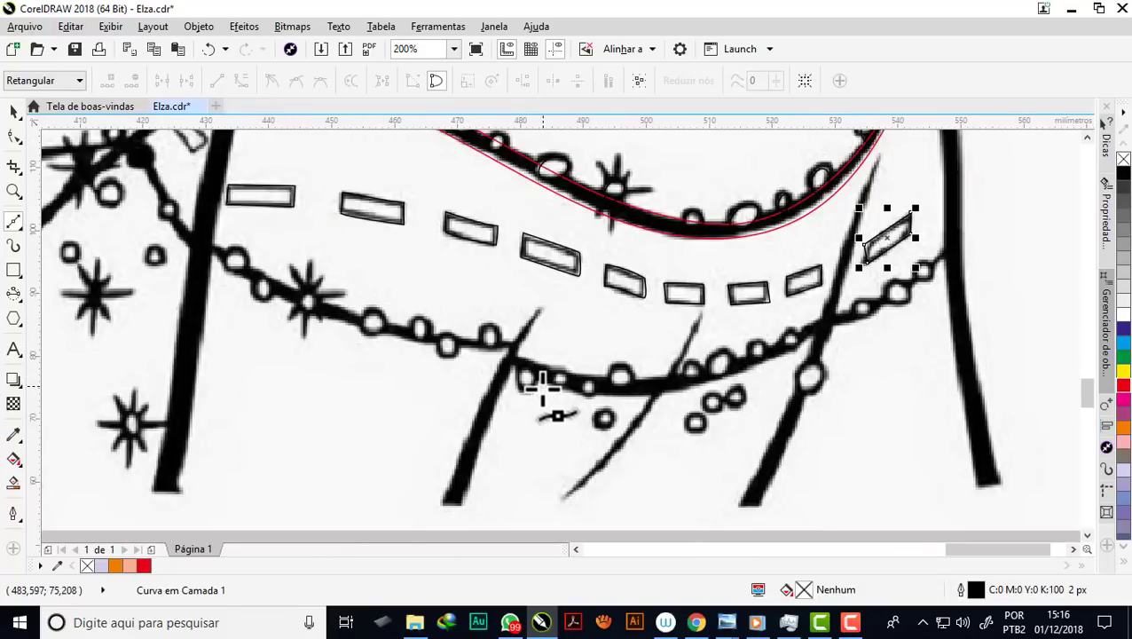
pyautogui.scroll(-1, 537, 377)
pyautogui.scroll(1, 513, 306)
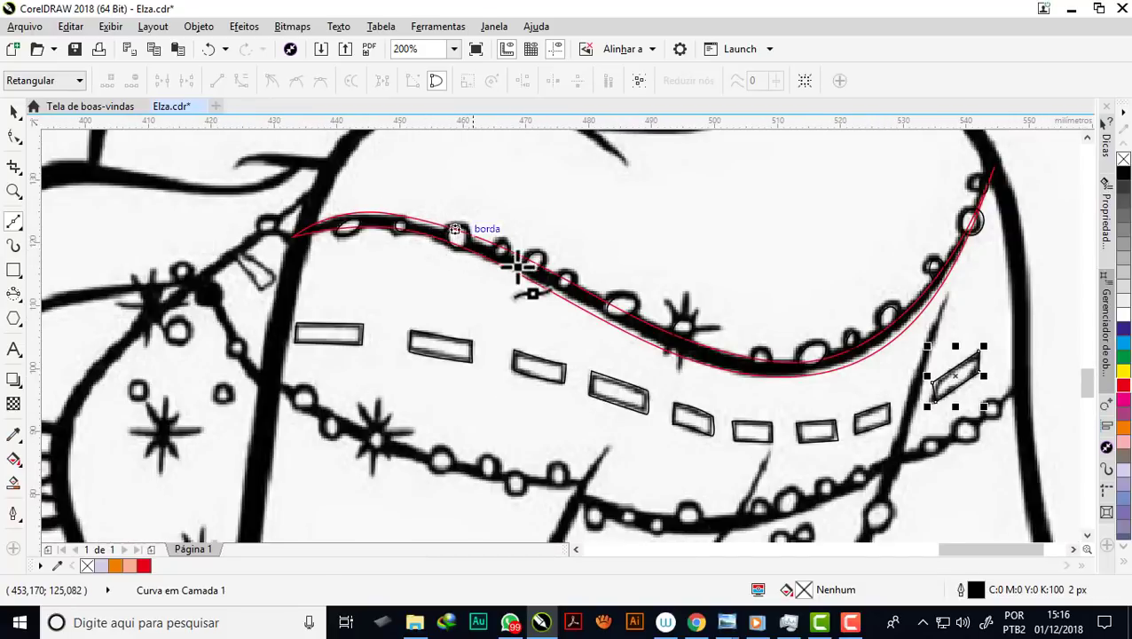
pyautogui.scroll(-1, 431, 312)
pyautogui.scroll(-1, 429, 313)
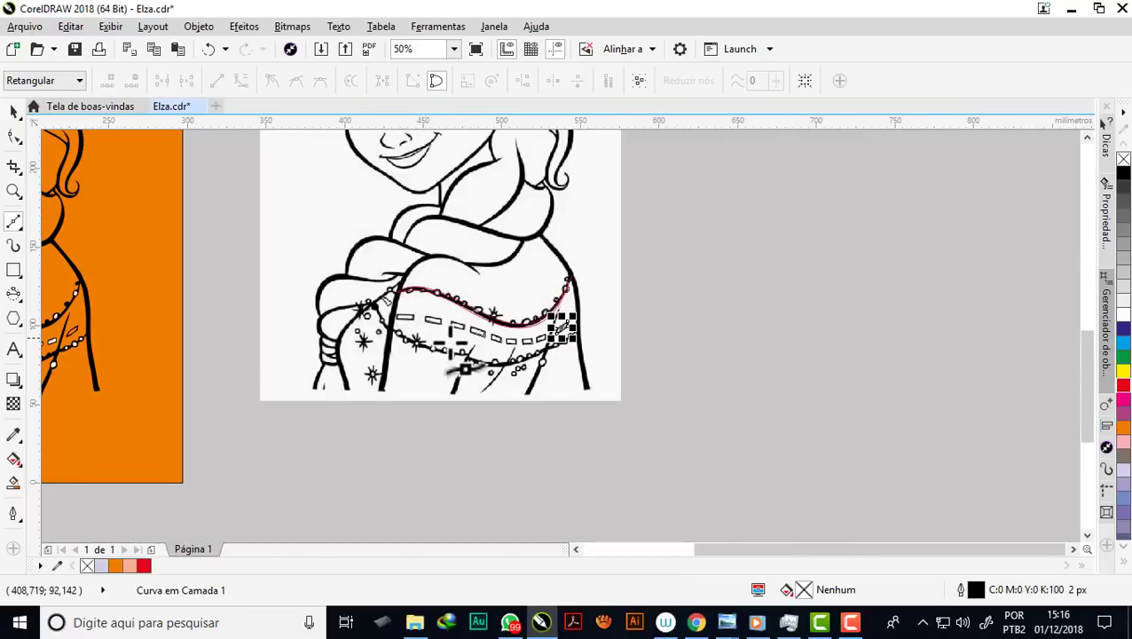
pyautogui.scroll(2, 445, 361)
pyautogui.scroll(-1, 587, 417)
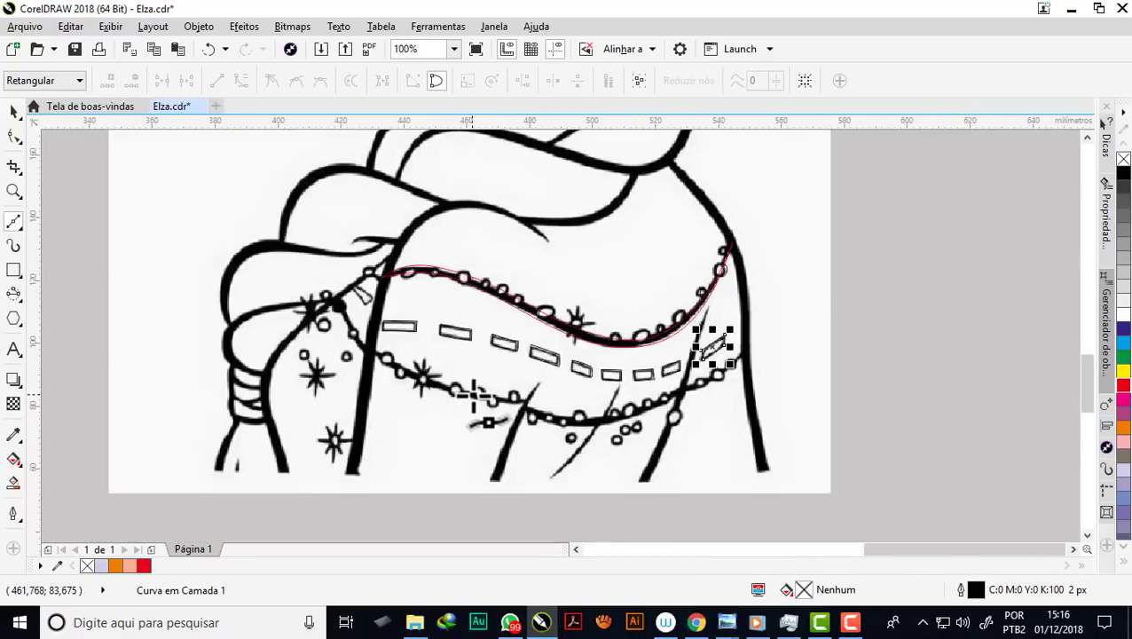
pyautogui.scroll(-1, 475, 399)
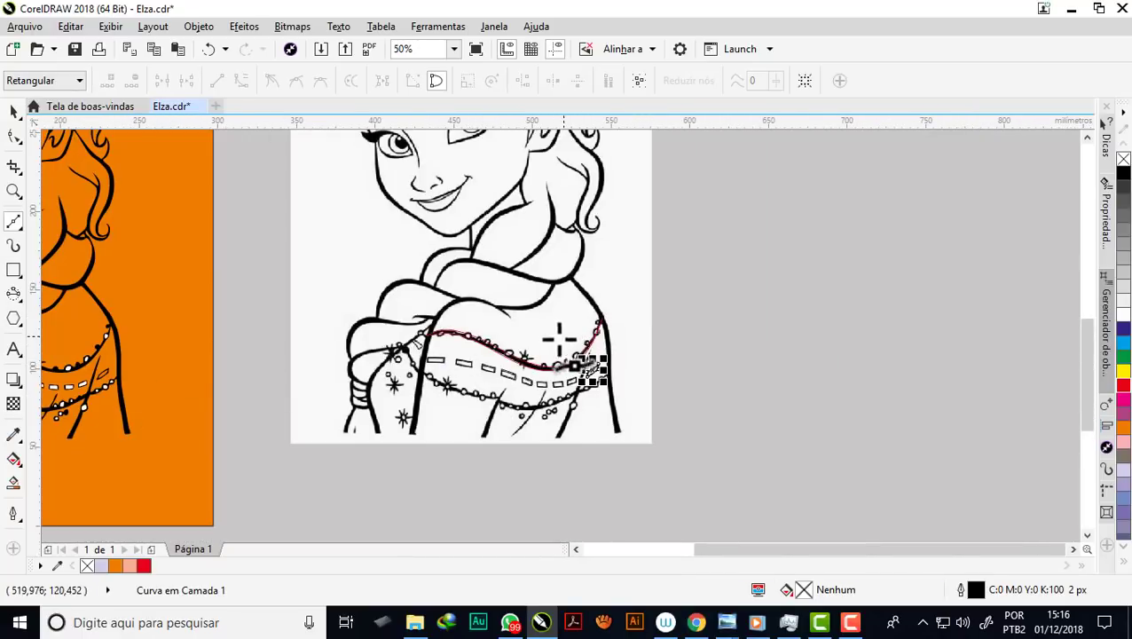
pyautogui.scroll(1, 561, 339)
pyautogui.scroll(1, 533, 354)
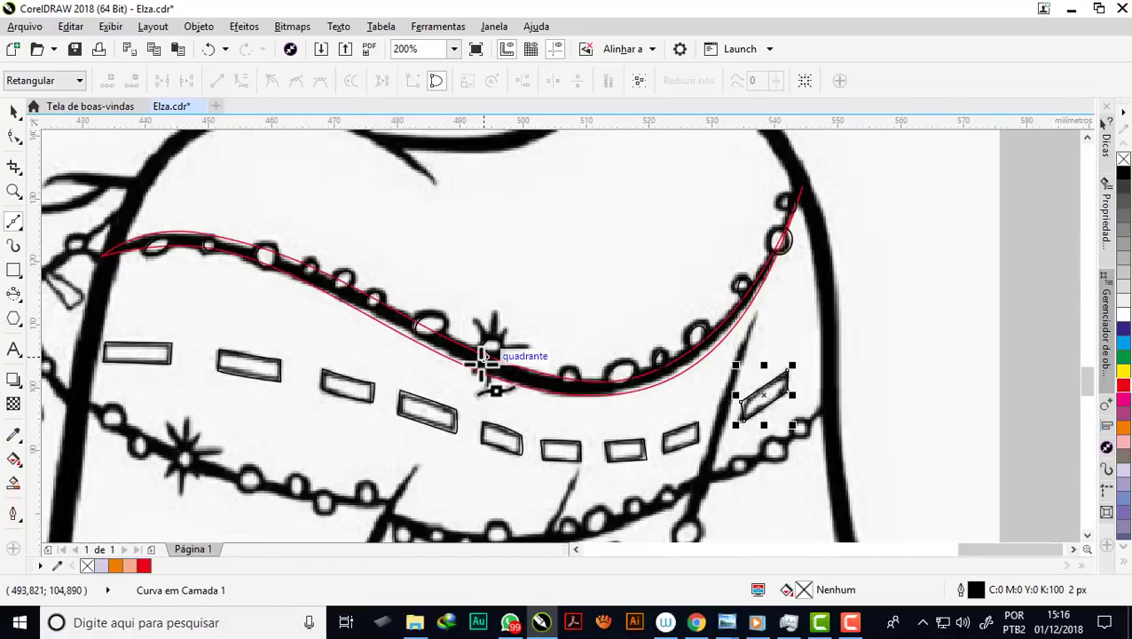
pyautogui.scroll(-1, 483, 360)
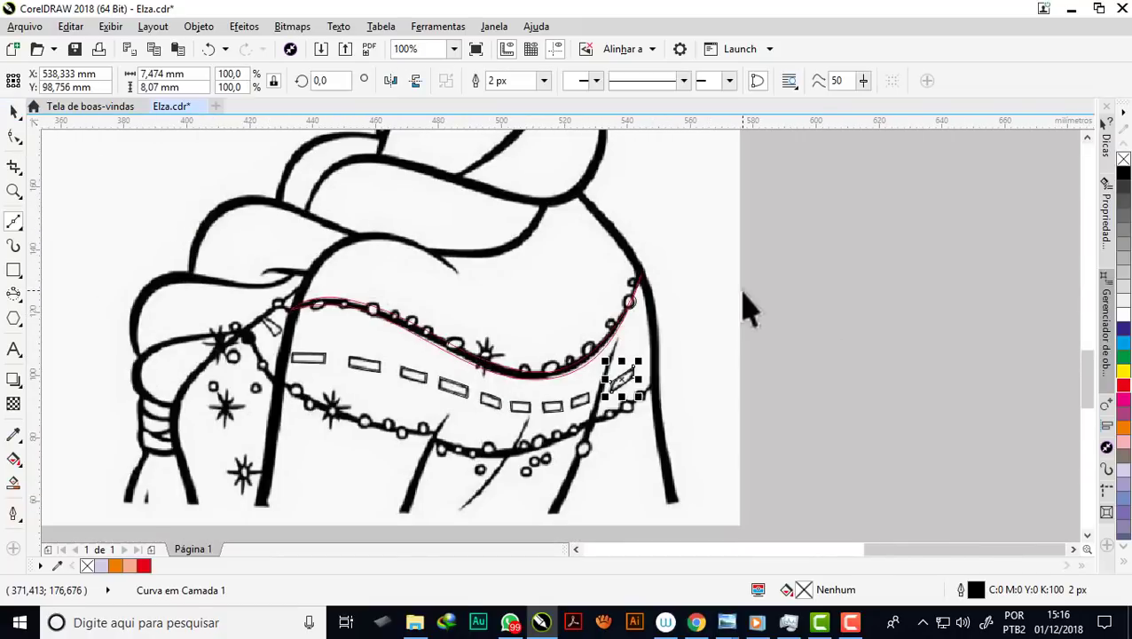
# Select a bead ellipse on the beaded curve and fill it white
pyautogui.click(514, 372)
pyautogui.scroll(1, 504, 374)
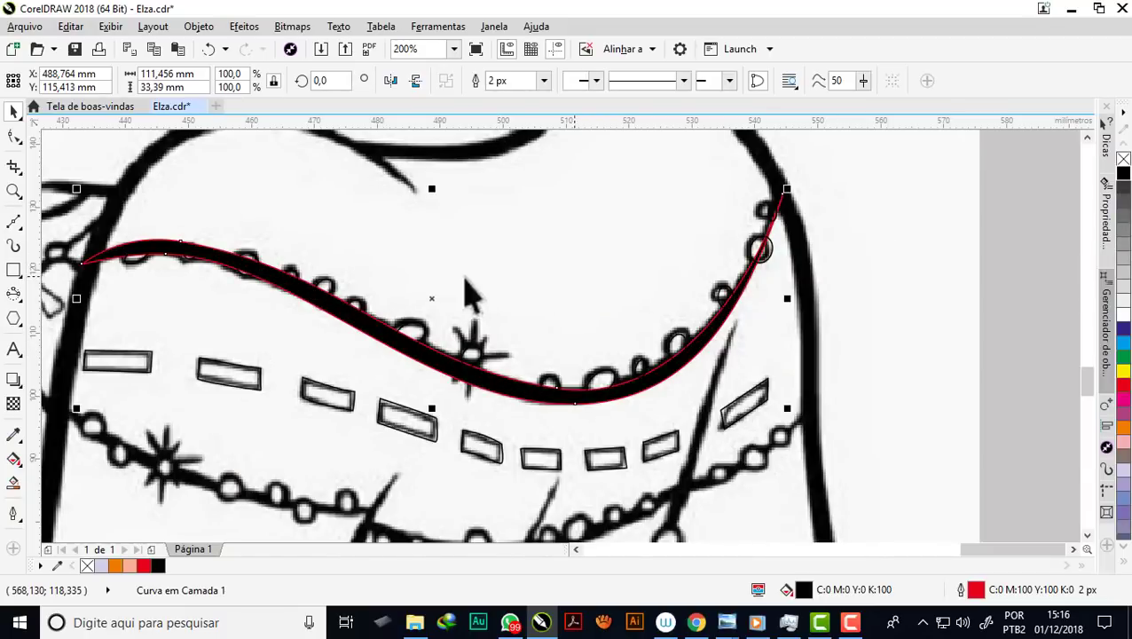
pyautogui.scroll(-1, 567, 297)
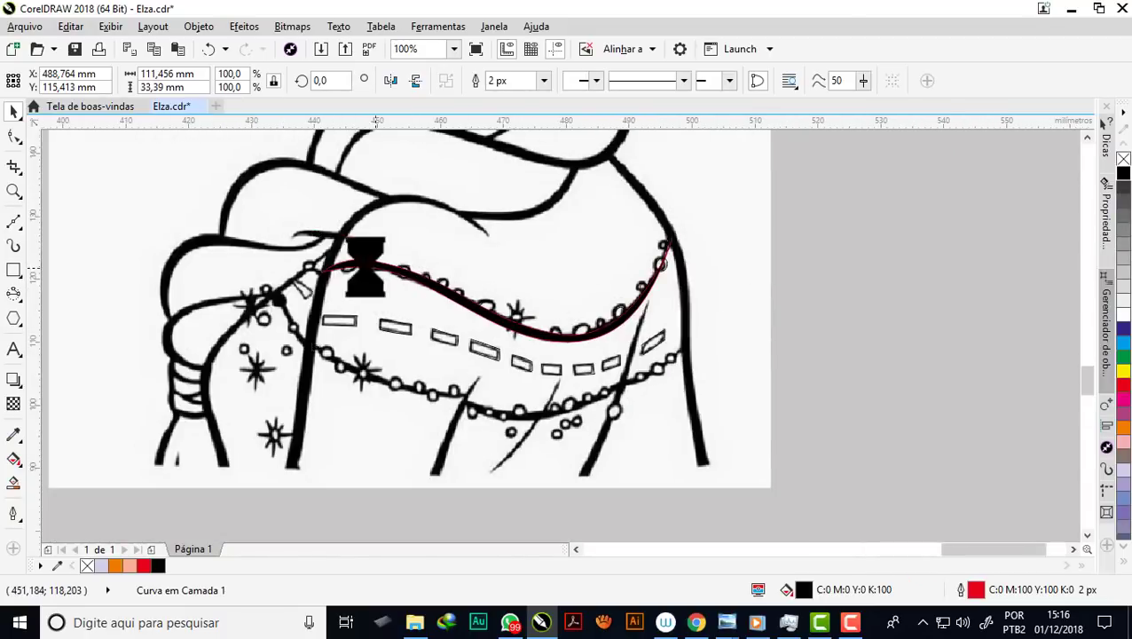
pyautogui.scroll(1, 364, 265)
pyautogui.scroll(1, 333, 266)
pyautogui.click(312, 282)
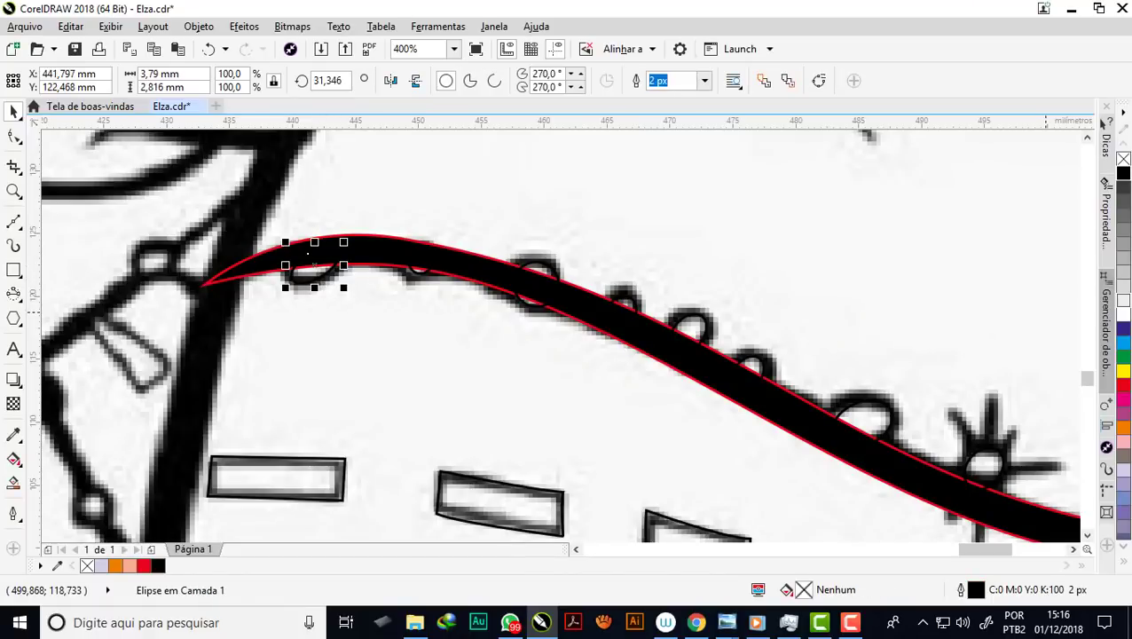
pyautogui.click(1123, 310)
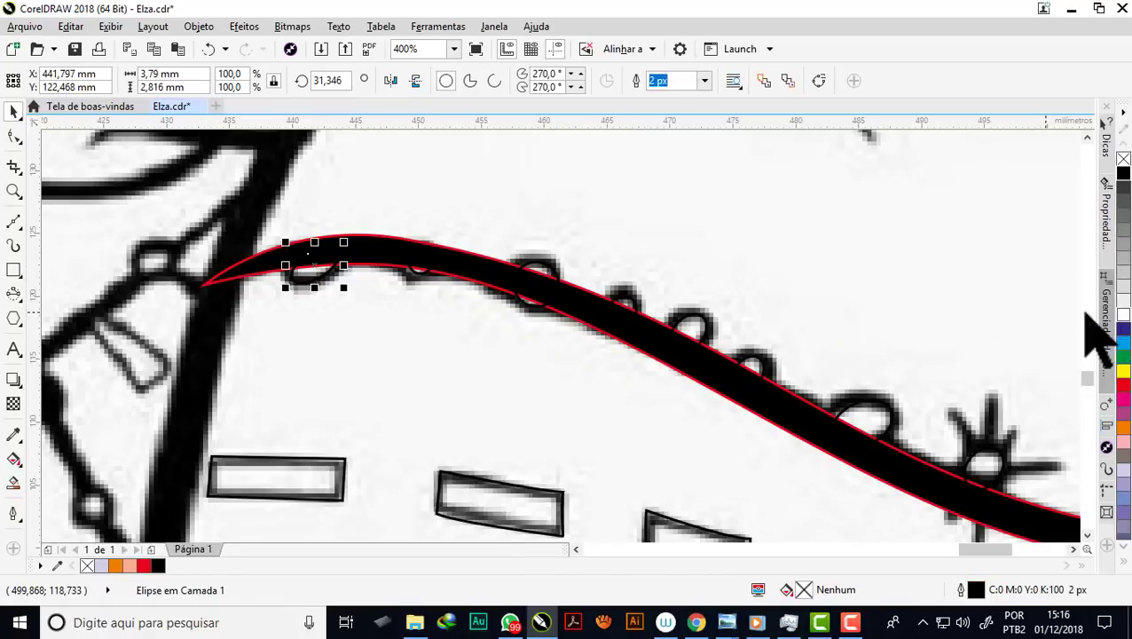
pyautogui.scroll(1, 417, 301)
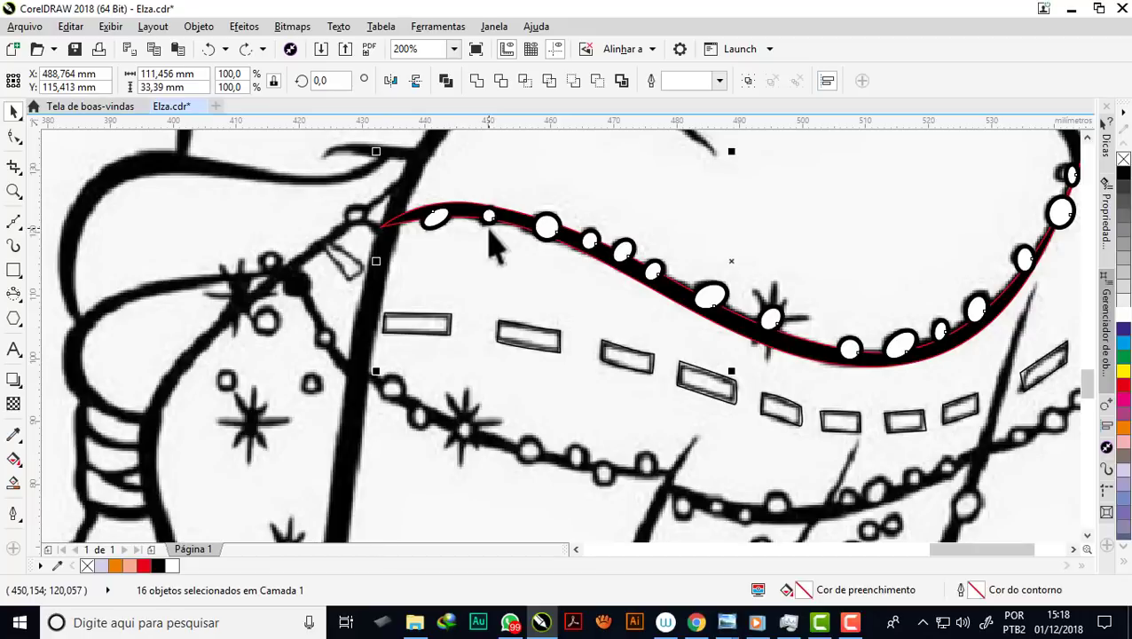
pyautogui.scroll(1, 480, 209)
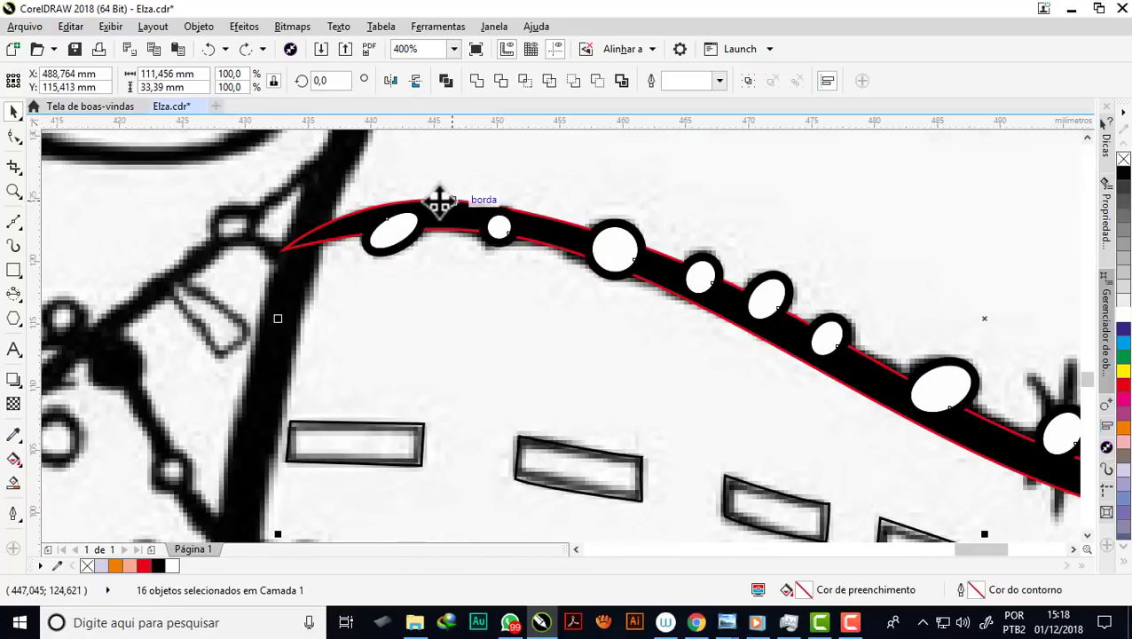
pyautogui.scroll(-2, 437, 197)
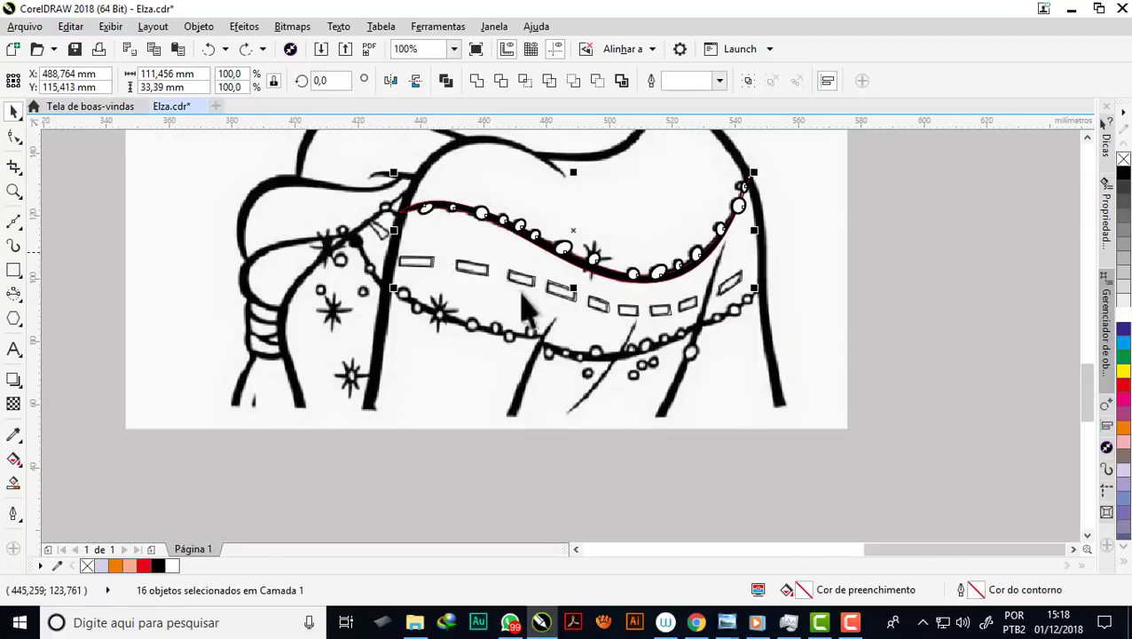
pyautogui.scroll(-2, 754, 249)
pyautogui.click(772, 239)
# Select the curved black band together with its beads
pyautogui.moveTo(592, 282); pyautogui.dragTo(593, 304)
pyautogui.scroll(2, 683, 252)
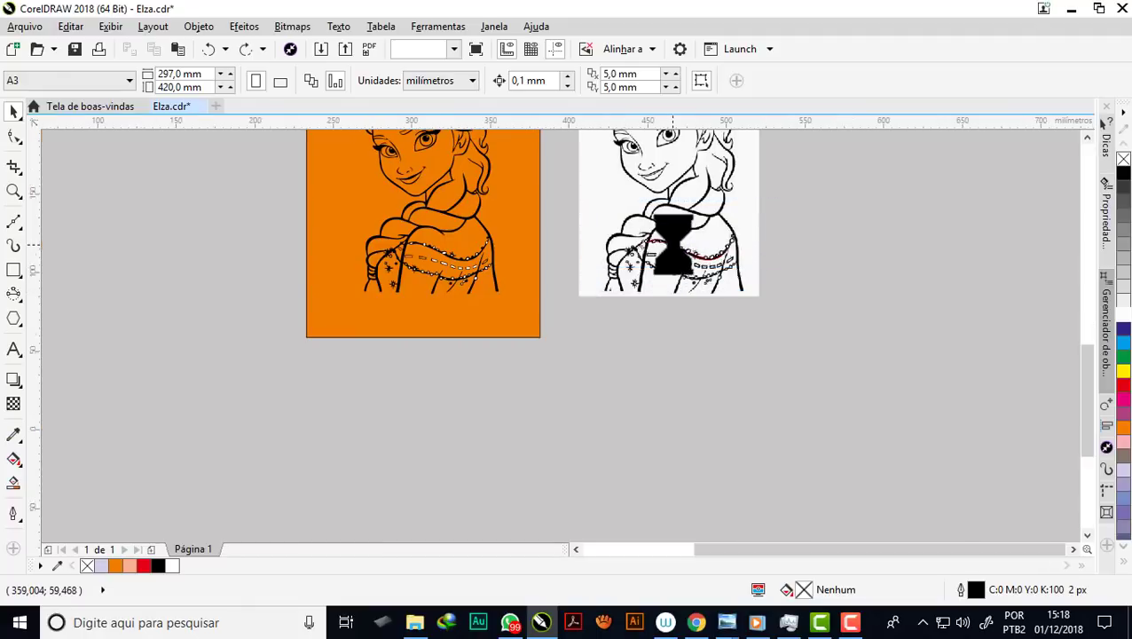
pyautogui.scroll(1, 792, 232)
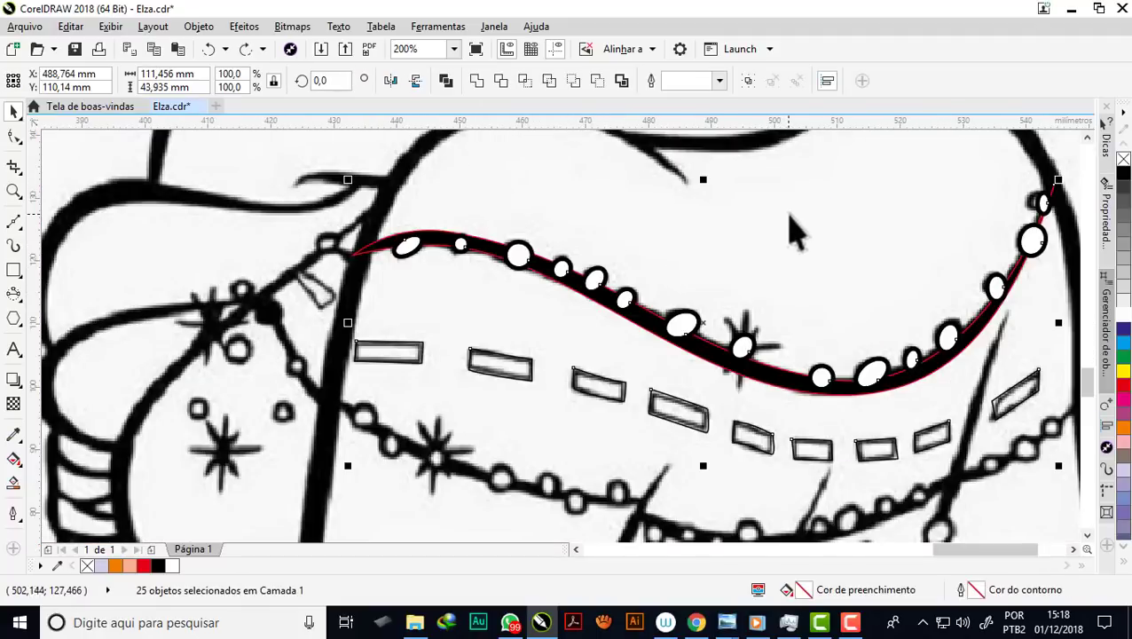
pyautogui.click(447, 242)
pyautogui.scroll(-1, 741, 275)
pyautogui.moveTo(907, 211); pyautogui.dragTo(404, 328)
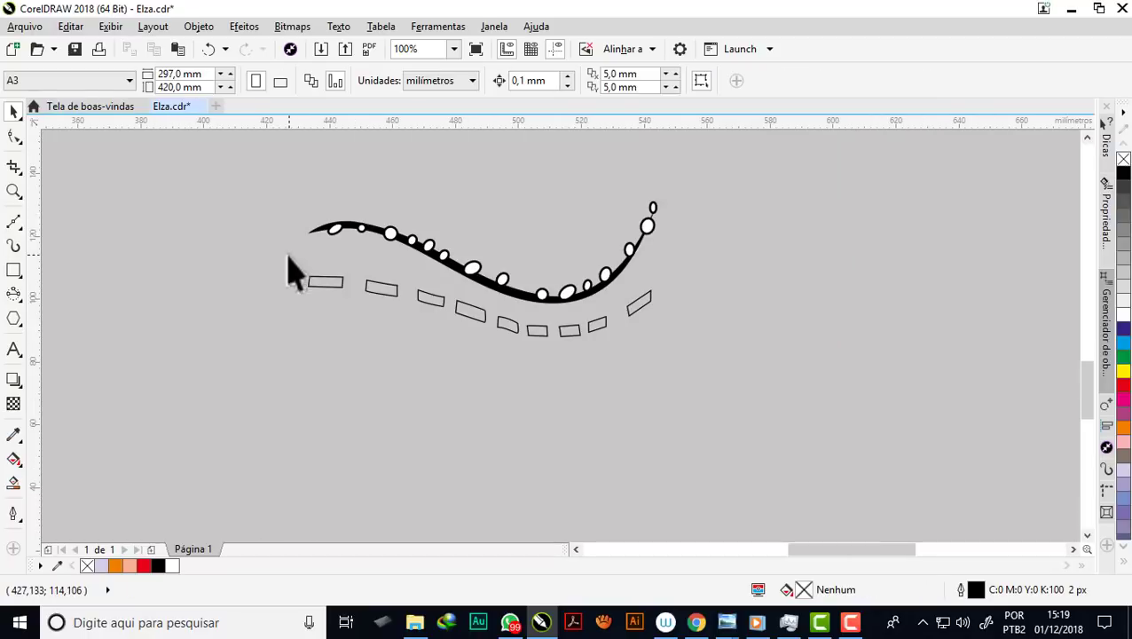
# Select all the dash rectangles, set their outline colour, and fill them light grey
pyautogui.moveTo(287, 263); pyautogui.dragTo(521, 365)
pyautogui.click(637, 306)
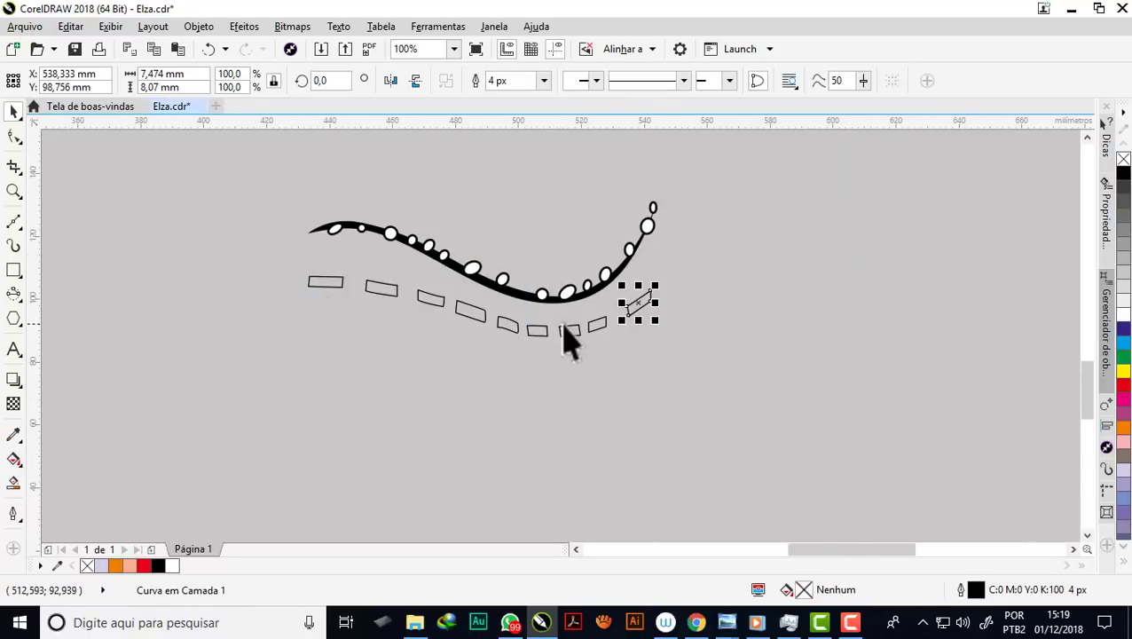
pyautogui.scroll(1, 569, 341)
pyautogui.keyDown('shift'); pyautogui.click(513, 342); pyautogui.keyUp('shift')
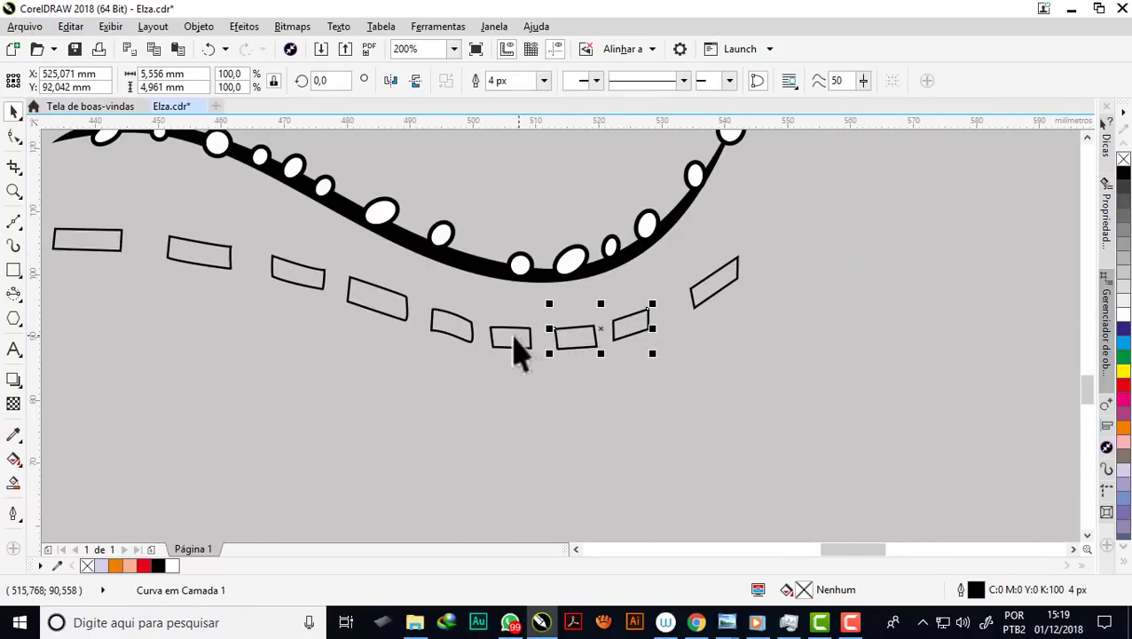
pyautogui.keyDown('shift'); pyautogui.click(452, 330); pyautogui.keyUp('shift')
pyautogui.keyDown('shift'); pyautogui.click(390, 306); pyautogui.keyUp('shift')
pyautogui.keyDown('shift'); pyautogui.click(299, 277); pyautogui.keyUp('shift')
pyautogui.keyDown('shift'); pyautogui.click(214, 251); pyautogui.keyUp('shift')
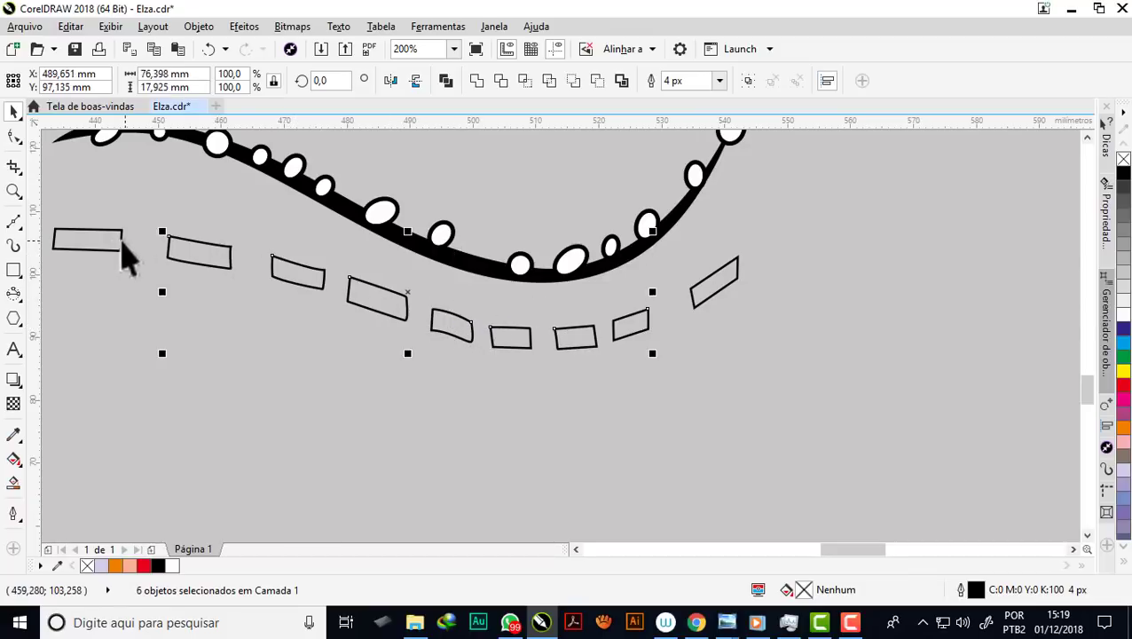
pyautogui.keyDown('shift'); pyautogui.click(106, 238); pyautogui.keyUp('shift')
pyautogui.scroll(-1, 344, 292)
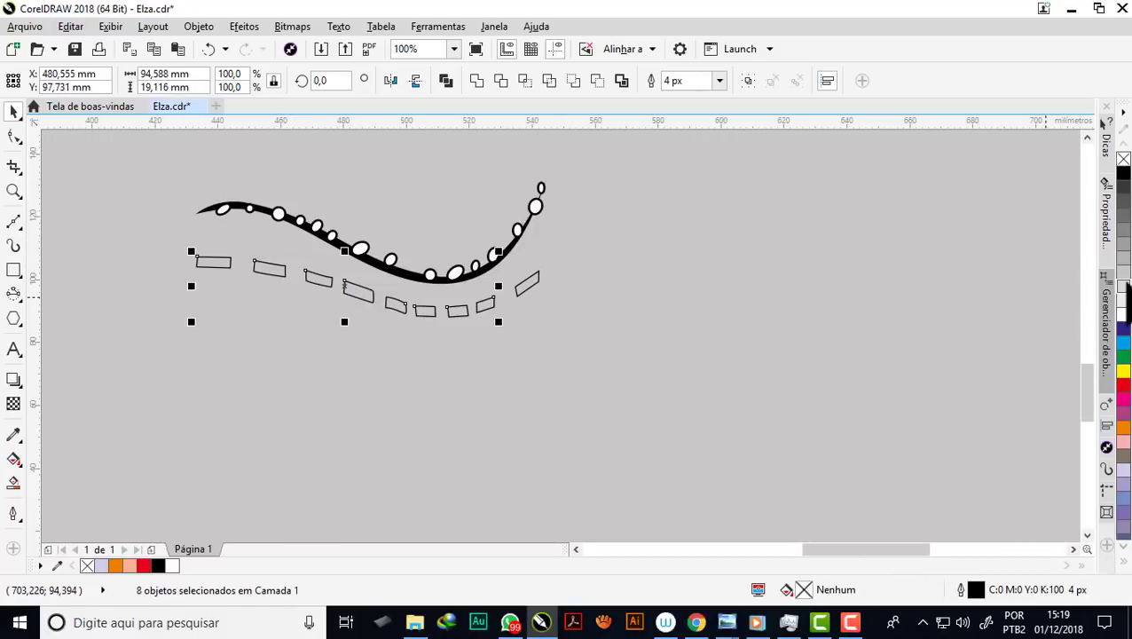
pyautogui.rightClick(1120, 289)
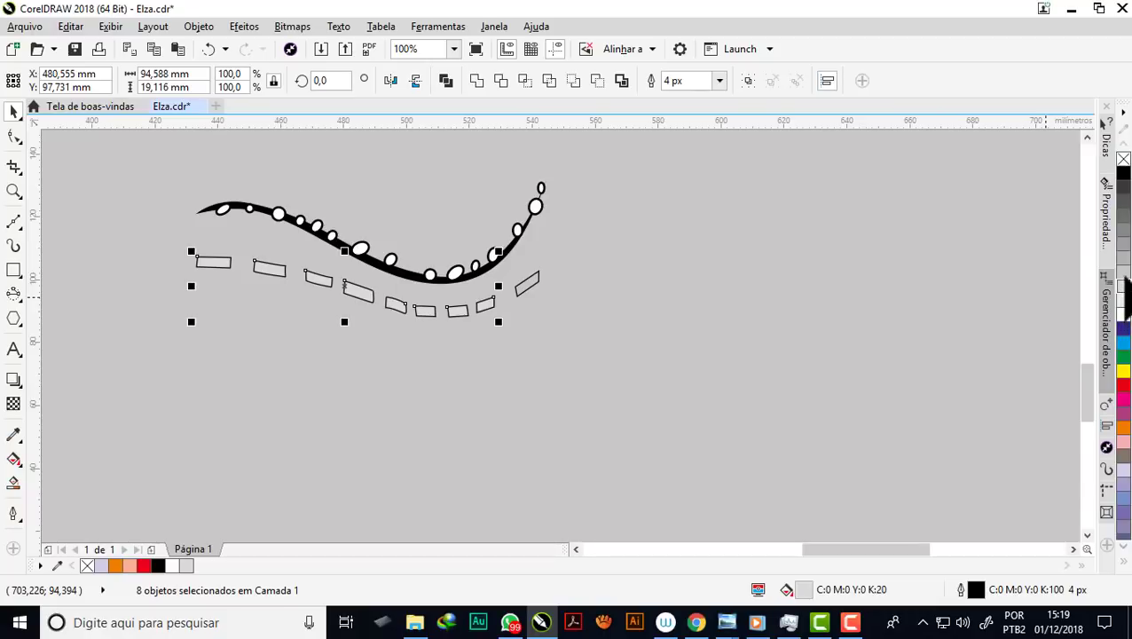
pyautogui.click(1122, 262)
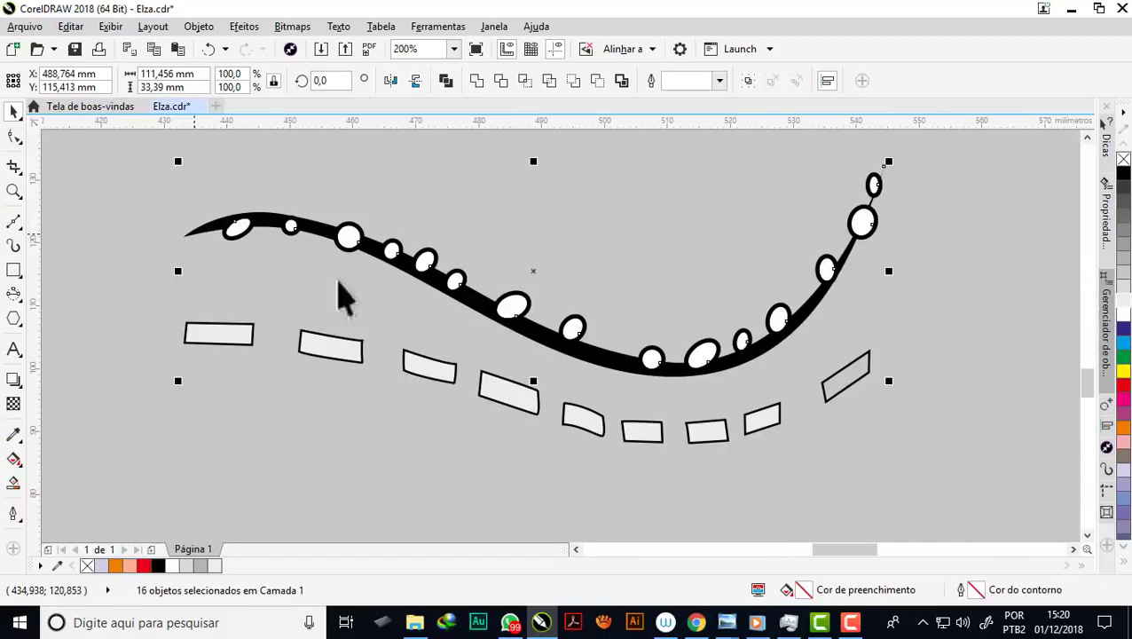
# Group the beaded curve with Ctrl+G and move it onto the figure's waist
pyautogui.hotkey('ctrl', 'g')
pyautogui.scroll(-2, 661, 289)
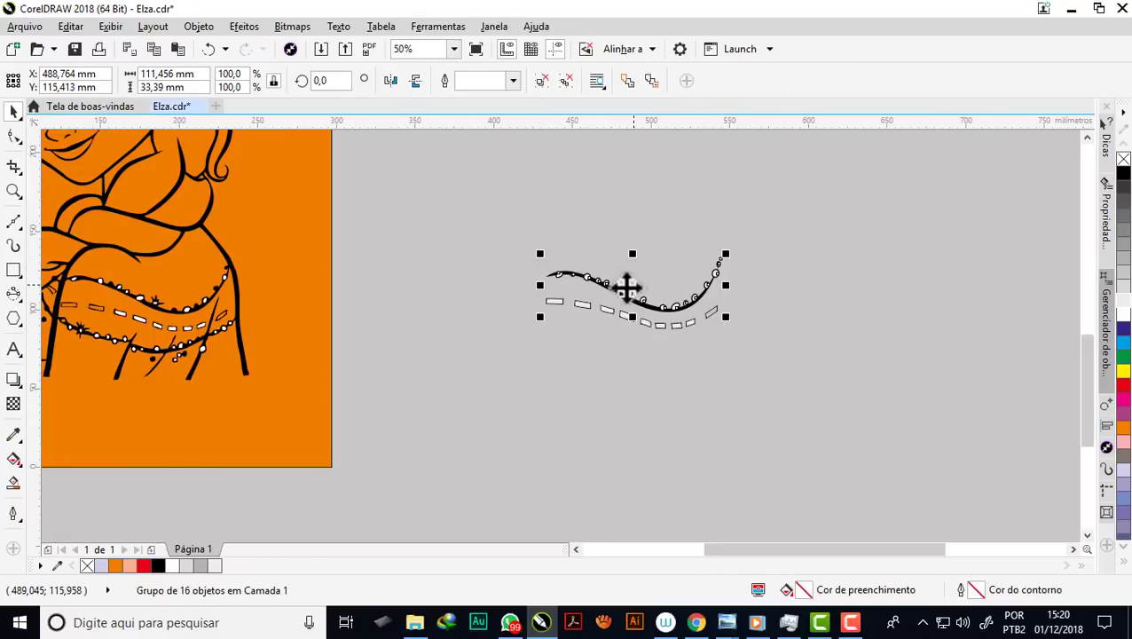
pyautogui.moveTo(627, 286); pyautogui.dragTo(255, 340)
pyautogui.scroll(-1, 386, 332)
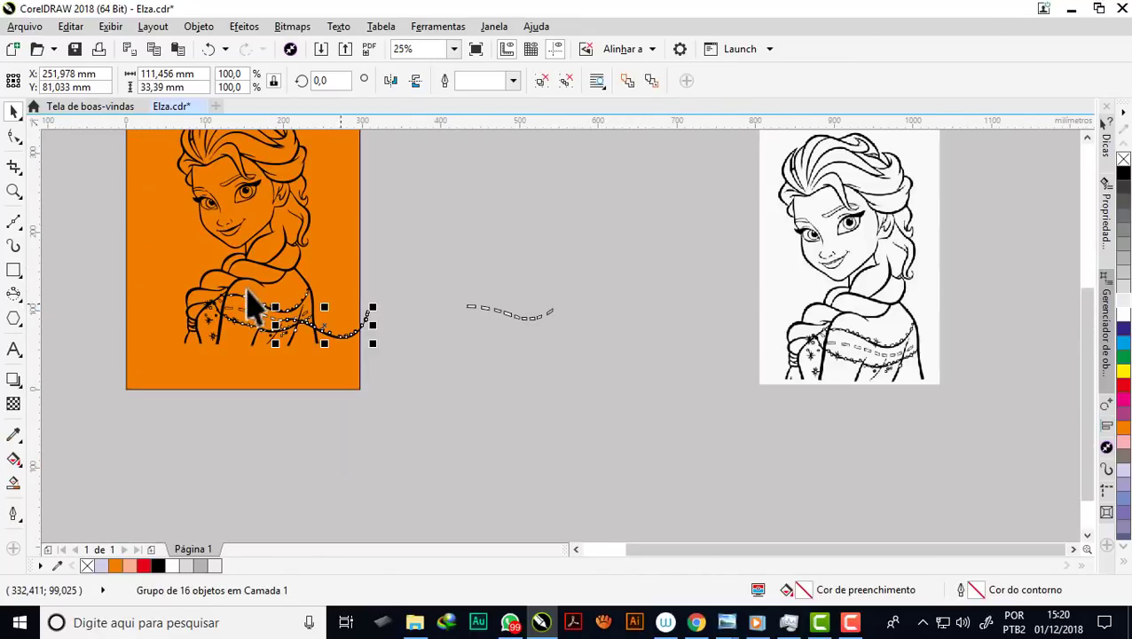
pyautogui.scroll(1, 231, 306)
pyautogui.scroll(1, 231, 307)
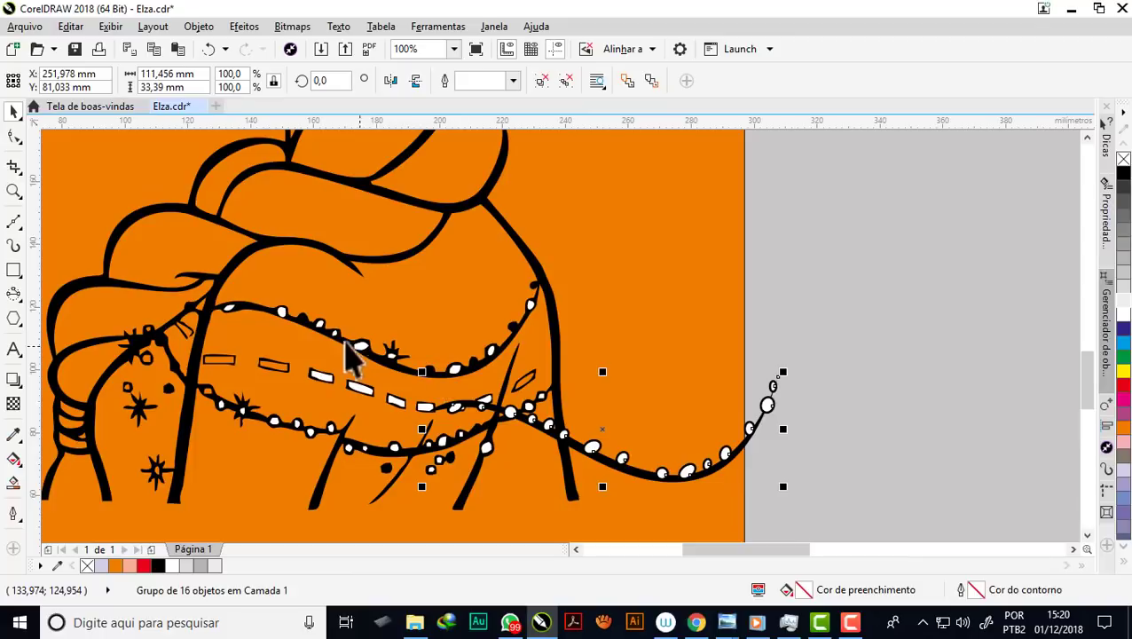
pyautogui.scroll(1, 252, 329)
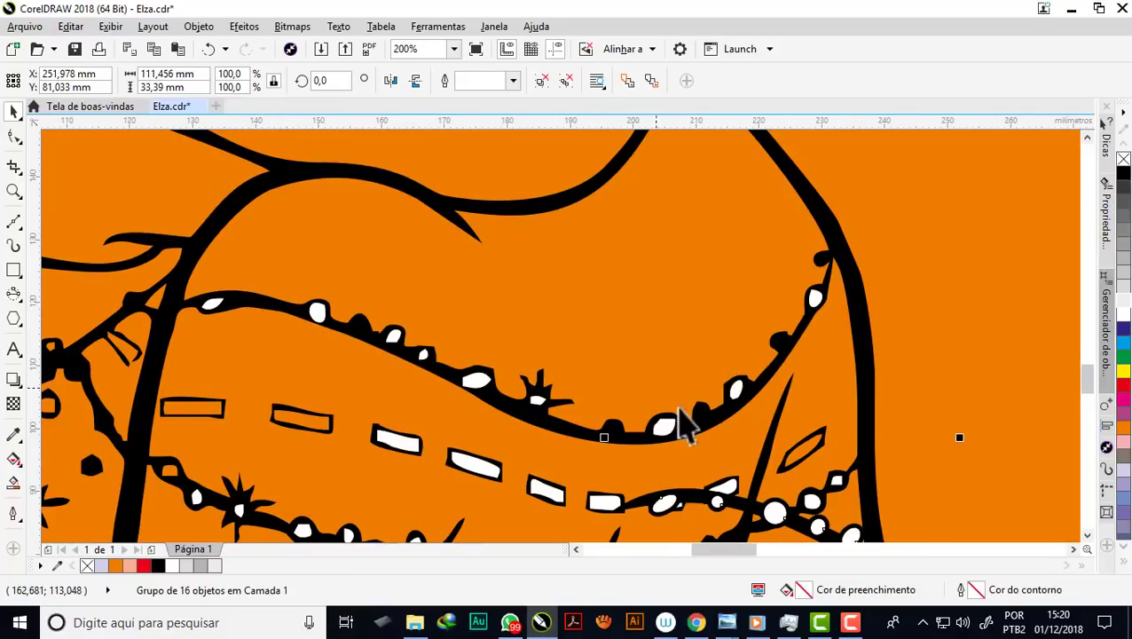
# Select the figure's line-art curve and switch to the Eraser tool
pyautogui.click(399, 364)
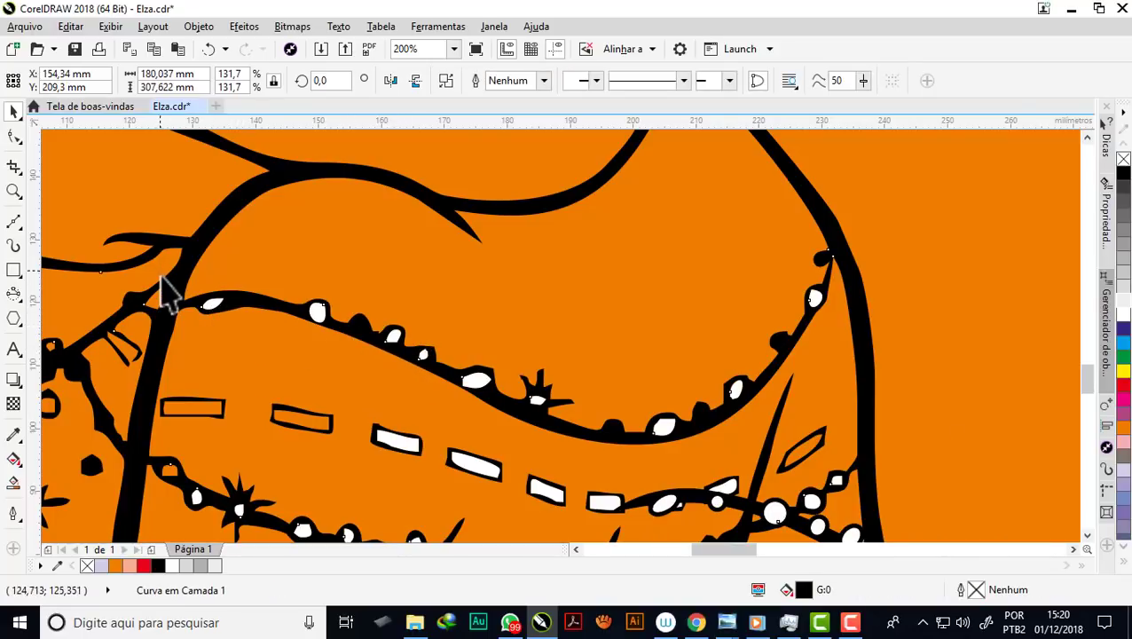
pyautogui.click(20, 174)
pyautogui.click(62, 227)
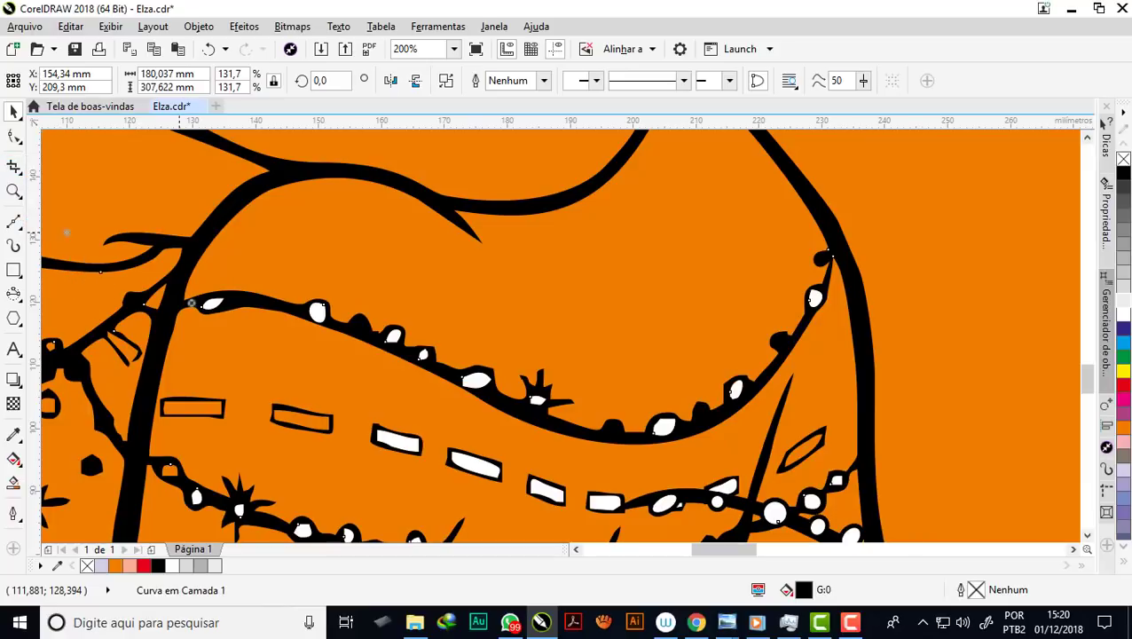
pyautogui.click(19, 115)
pyautogui.scroll(-3, 425, 306)
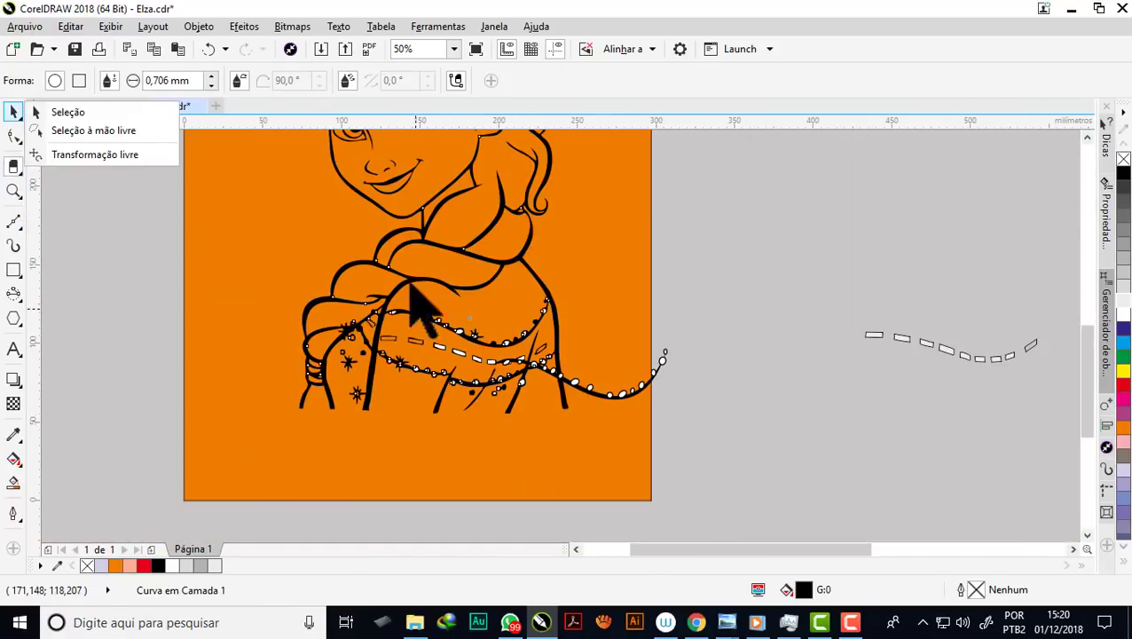
pyautogui.click(35, 113)
pyautogui.click(771, 308)
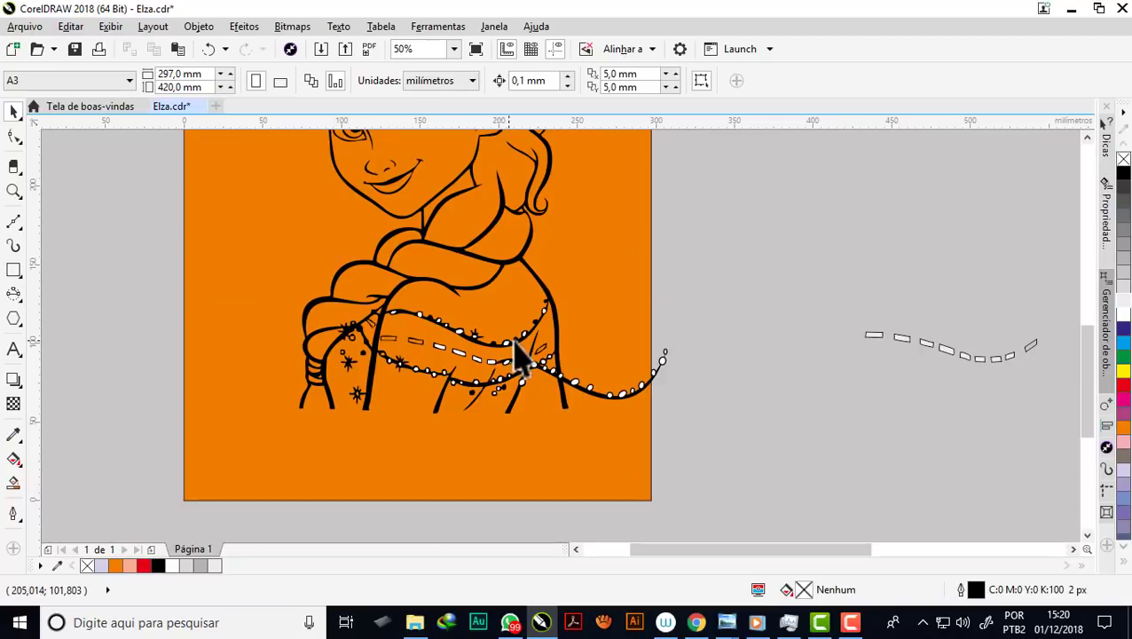
pyautogui.click(517, 346)
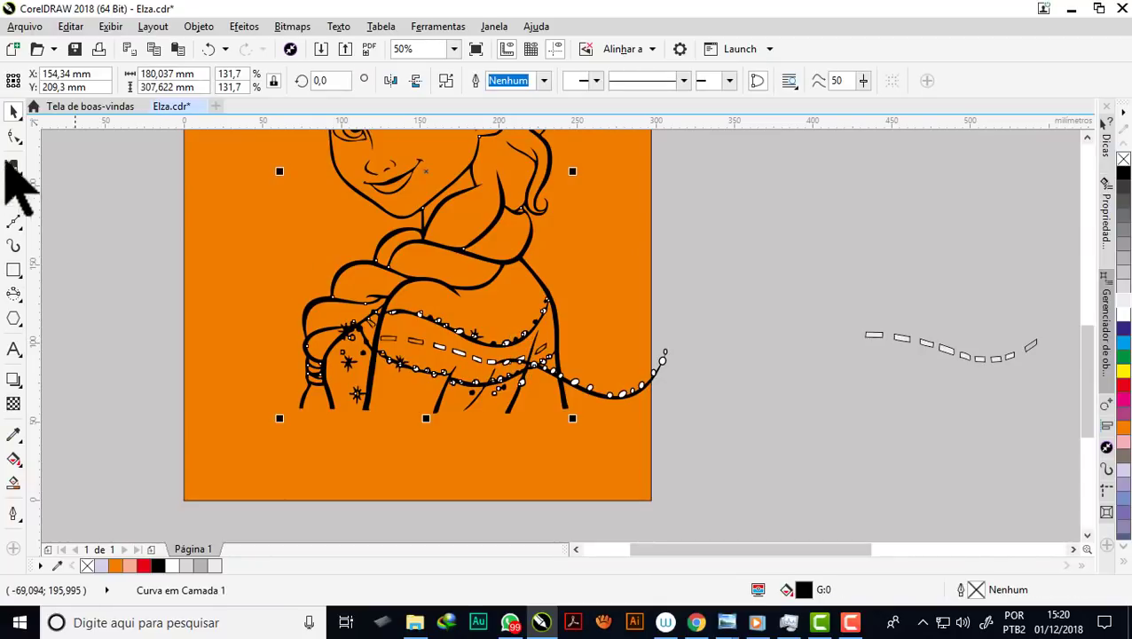
pyautogui.click(13, 165)
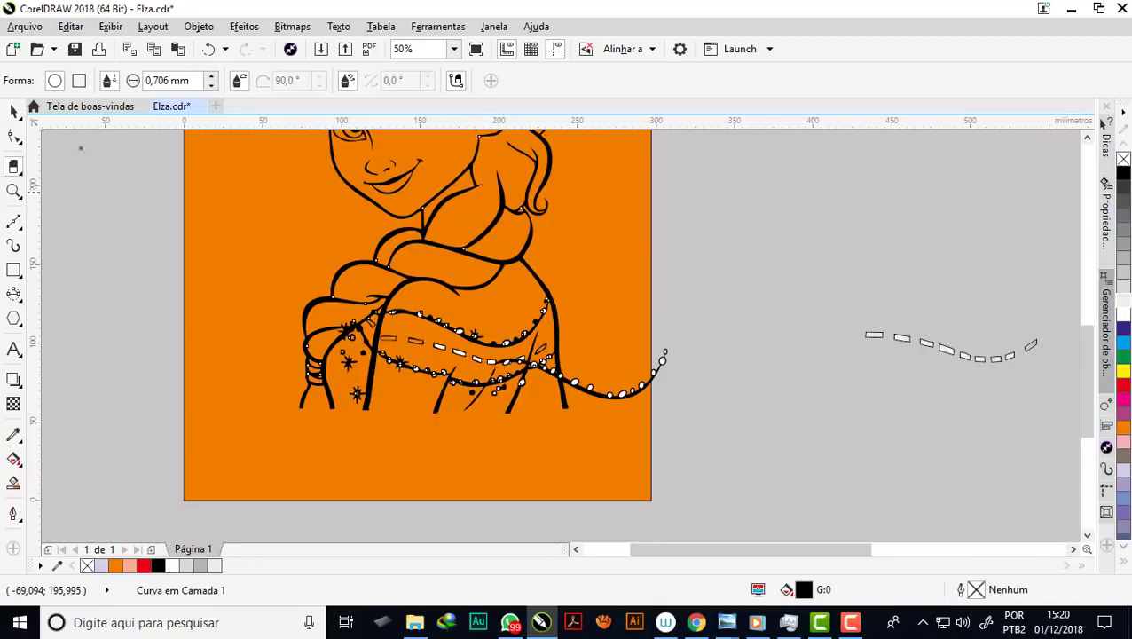
# Erase the black line and stray branch stroke on the figure's upper back
pyautogui.doubleClick(155, 80)
pyautogui.write('2')
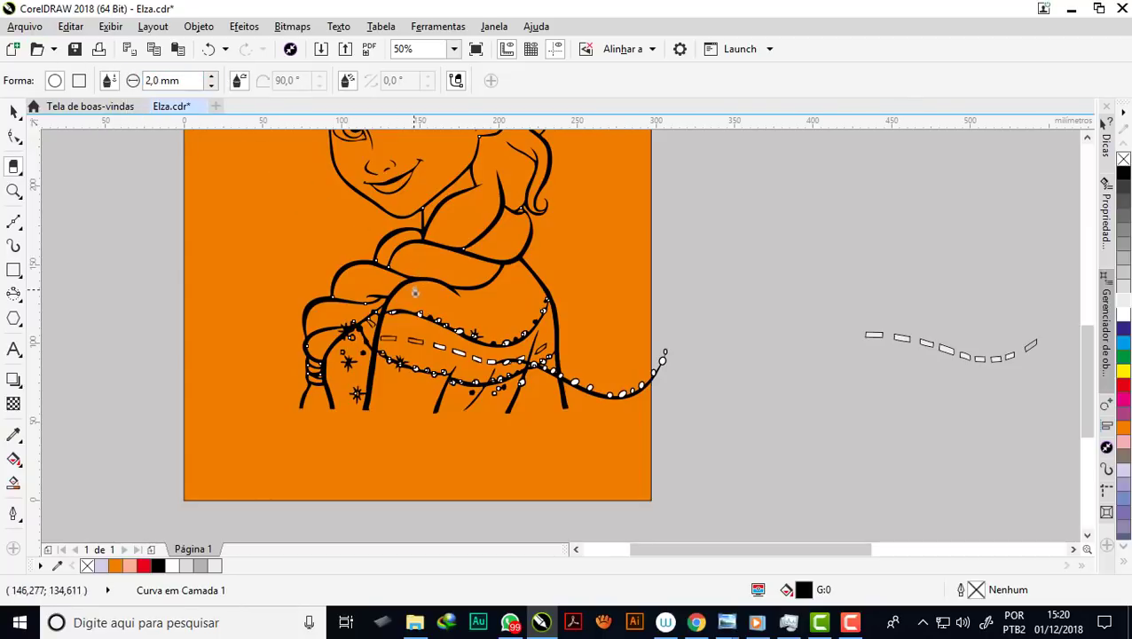
pyautogui.scroll(2, 409, 315)
pyautogui.scroll(3, 370, 312)
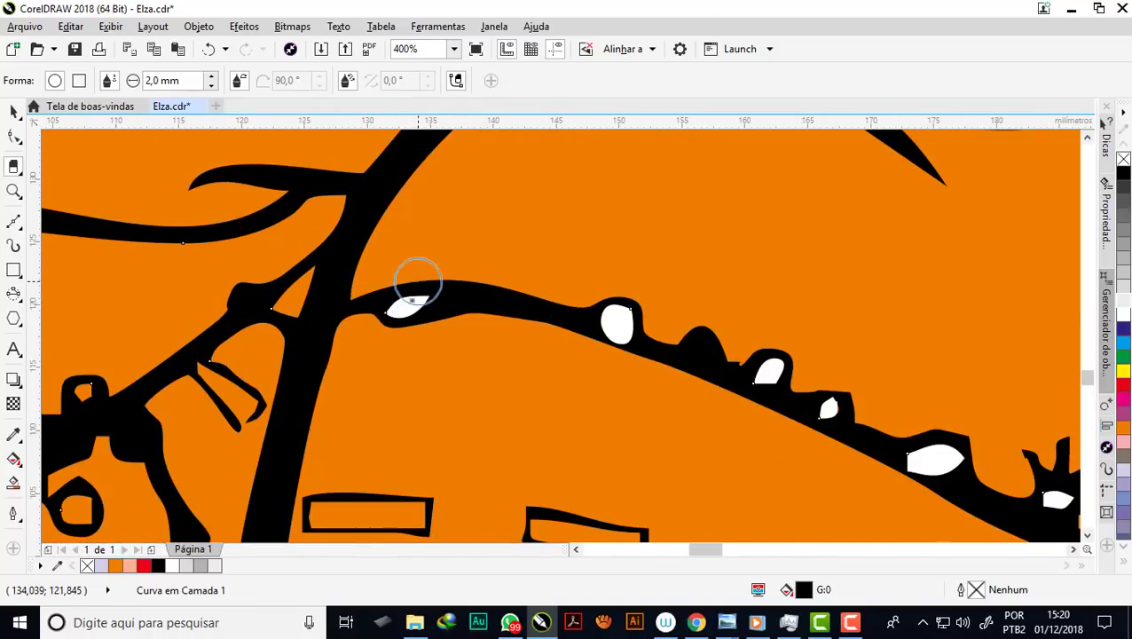
pyautogui.moveTo(419, 283)
pyautogui.mouseDown()
pyautogui.moveTo(379, 324)
pyautogui.moveTo(373, 298)
pyautogui.moveTo(369, 313)
pyautogui.moveTo(480, 273)
pyautogui.moveTo(576, 372)
pyautogui.moveTo(685, 345)
pyautogui.moveTo(821, 429)
pyautogui.moveTo(826, 409)
pyautogui.mouseUp()
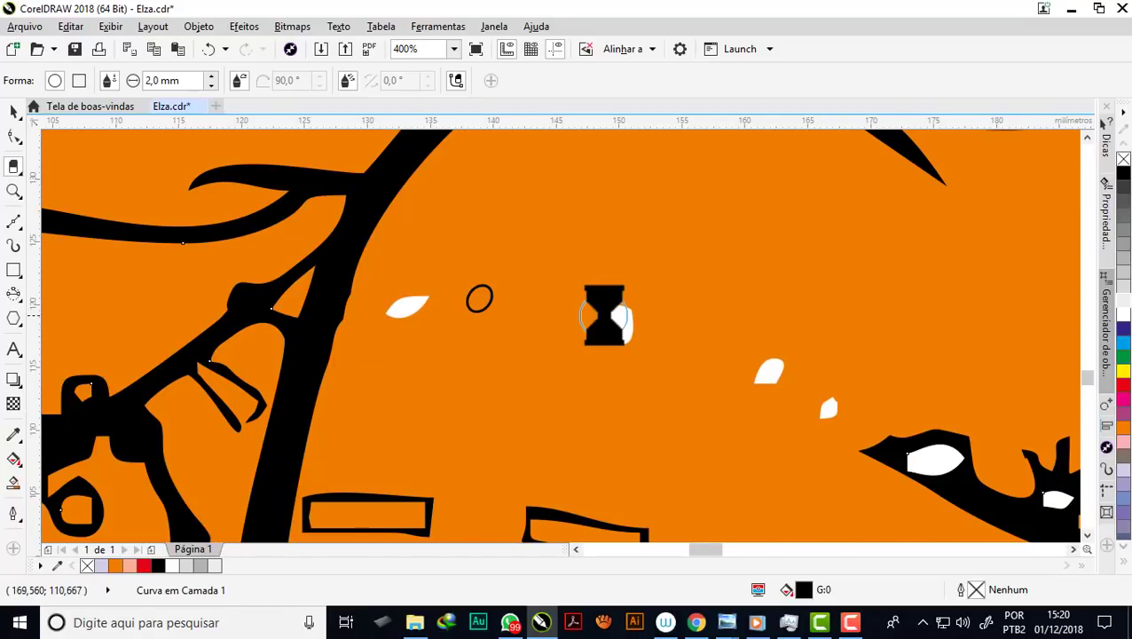
pyautogui.scroll(-1, 384, 260)
pyautogui.moveTo(385, 260)
pyautogui.mouseDown()
pyautogui.moveTo(384, 275)
pyautogui.moveTo(459, 310)
pyautogui.moveTo(599, 331)
pyautogui.moveTo(591, 339)
pyautogui.moveTo(709, 291)
pyautogui.mouseUp()
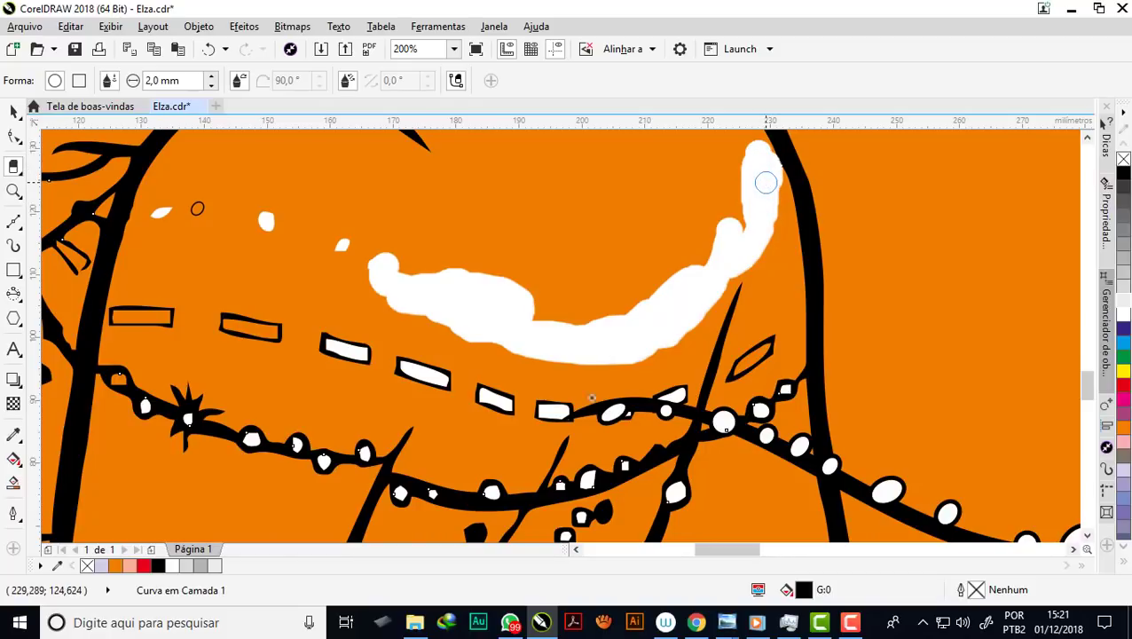
pyautogui.moveTo(765, 182); pyautogui.dragTo(766, 182)
pyautogui.scroll(-2, 510, 330)
# With the Pick tool, delete the stray small curve and three white dots on the back
pyautogui.click(13, 111)
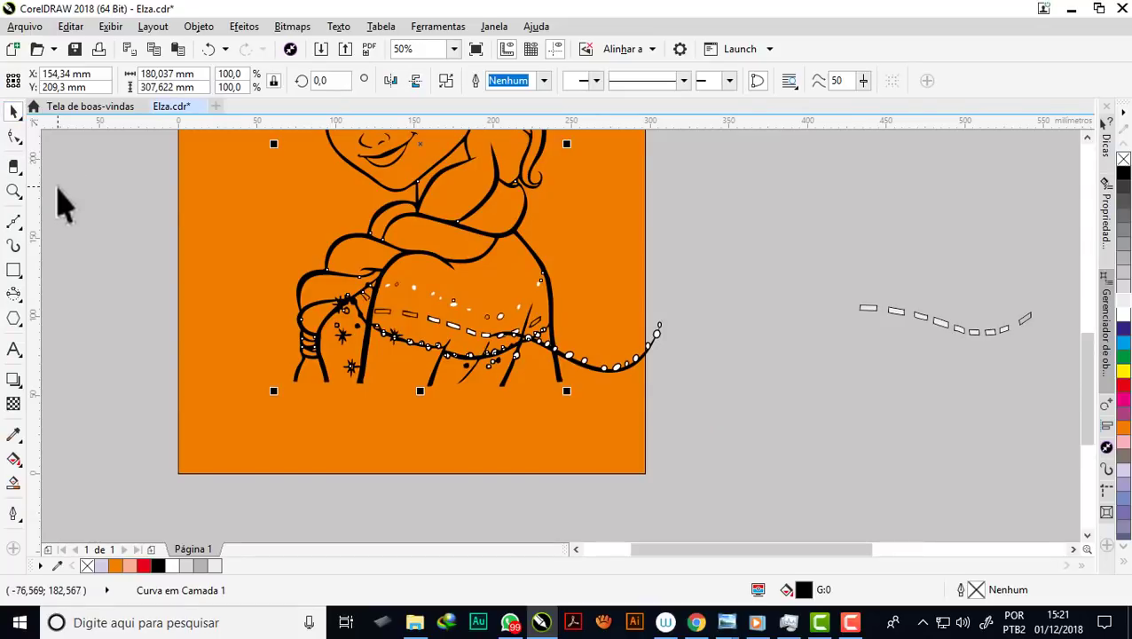
pyautogui.press('Escape')
pyautogui.scroll(1, 386, 288)
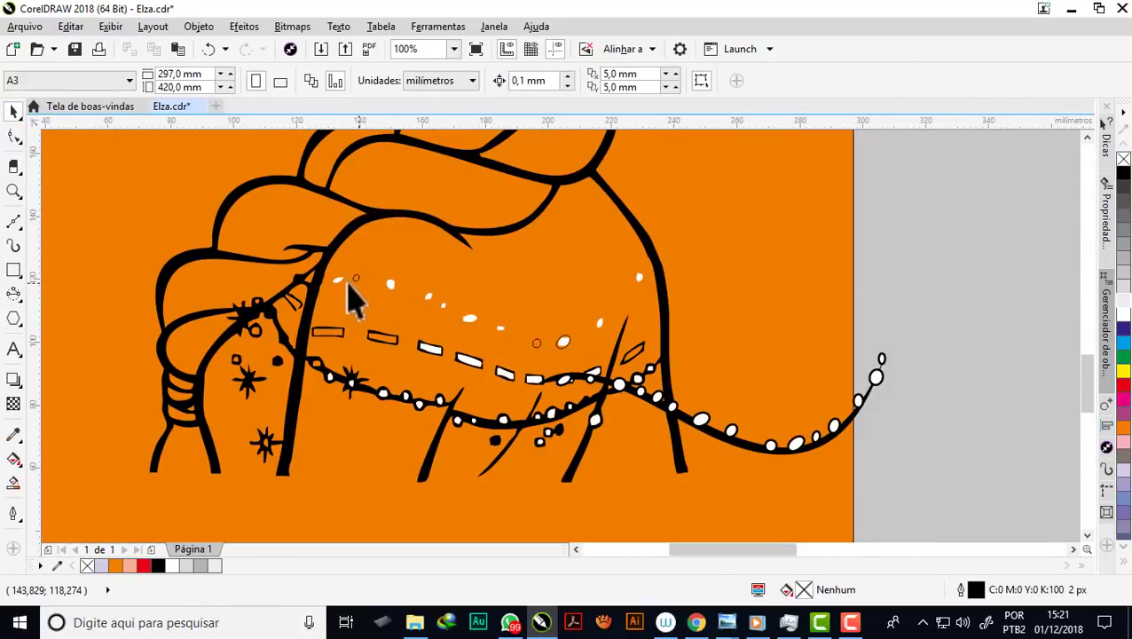
pyautogui.click(340, 280)
pyautogui.scroll(1, 341, 279)
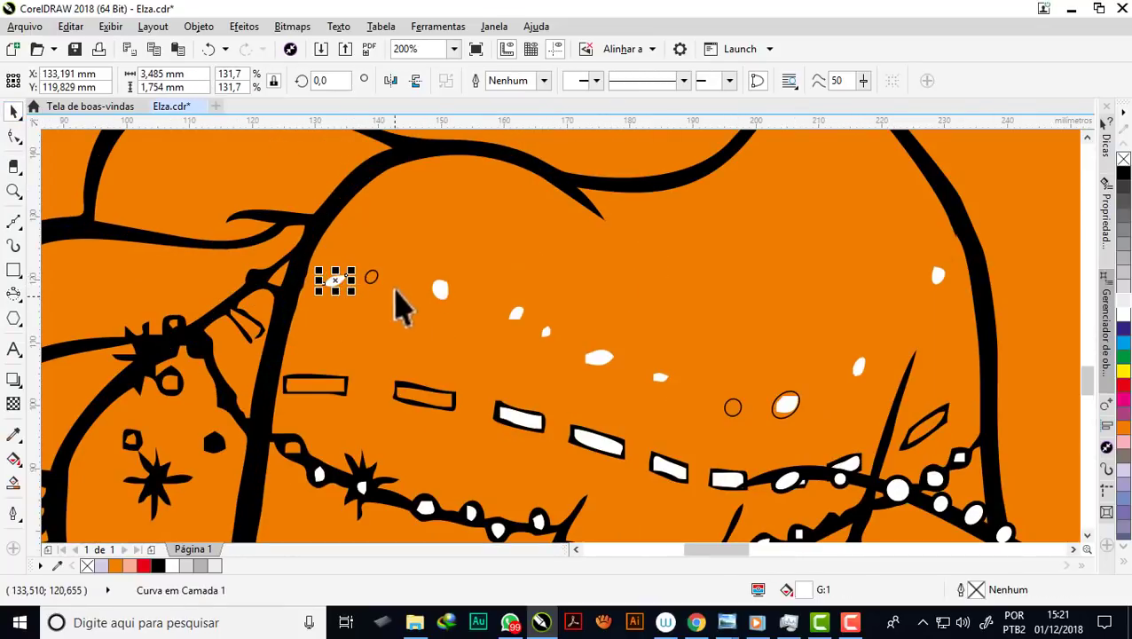
pyautogui.press('Delete')
pyautogui.click(516, 312)
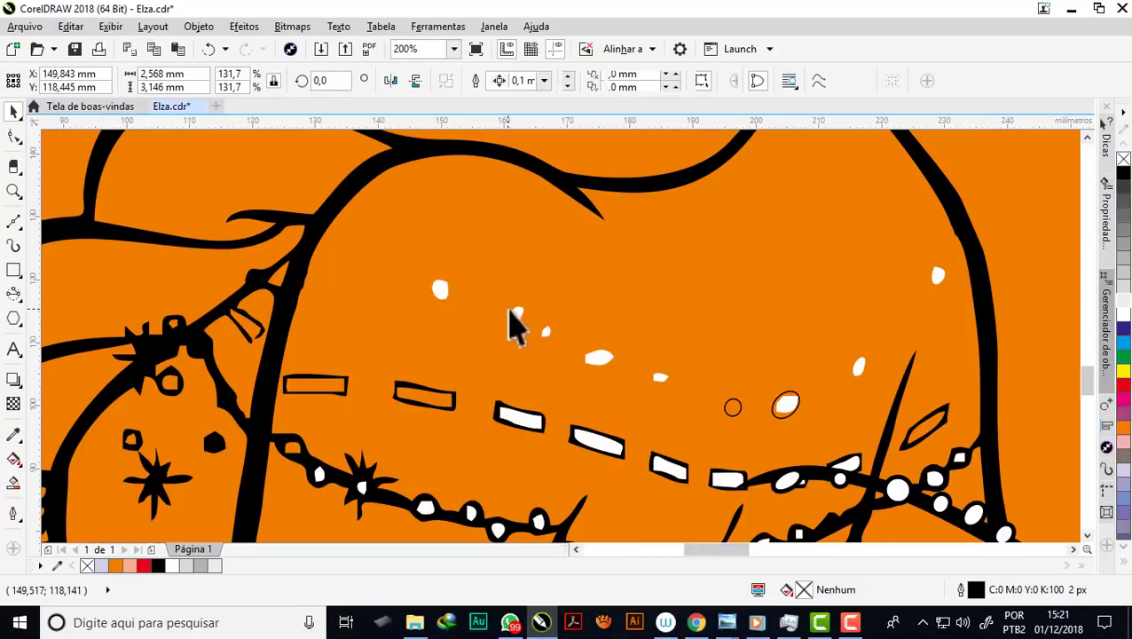
pyautogui.press('Delete')
pyautogui.click(546, 332)
pyautogui.press('Delete')
pyautogui.click(599, 357)
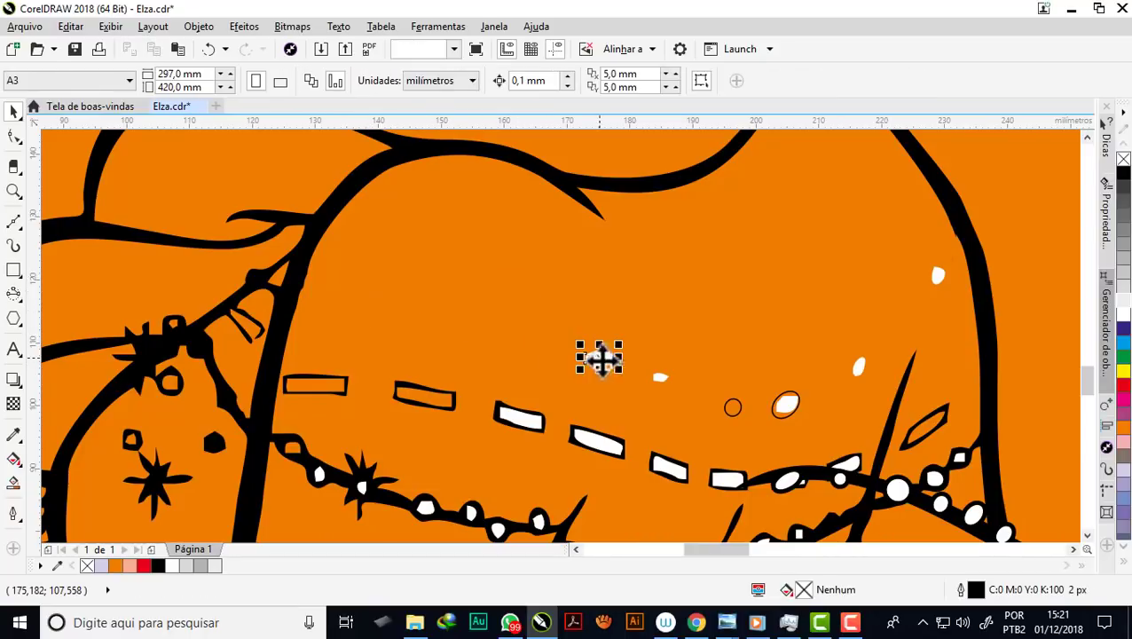
pyautogui.press('Delete')
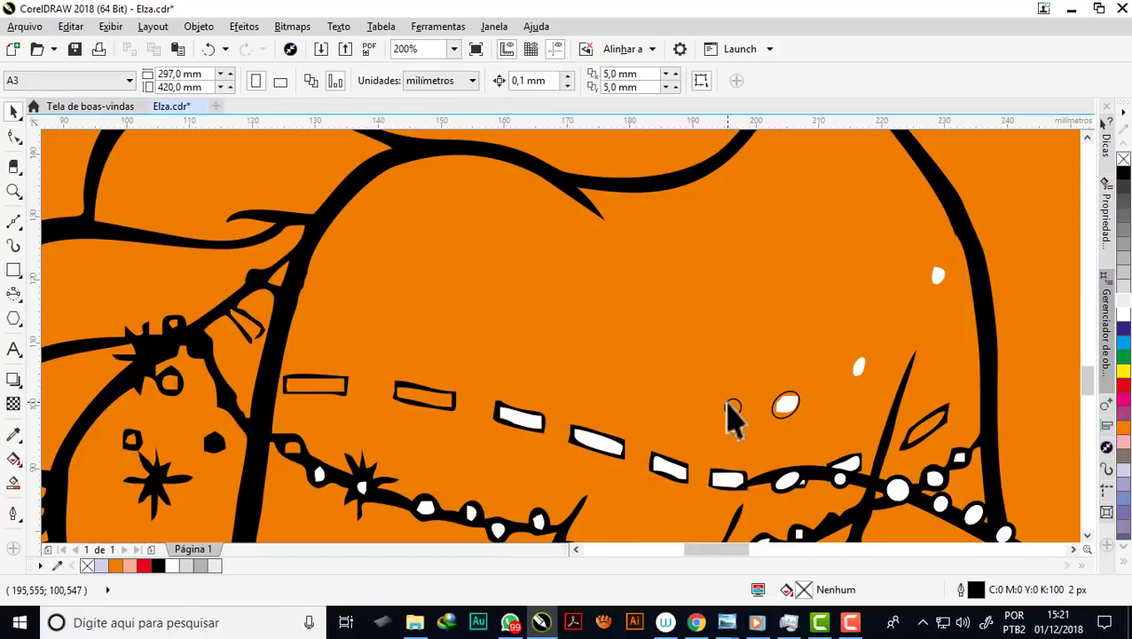
# Delete the outlined oval, white oval, remaining white dots and thin black curve, then deselect
pyautogui.click(726, 401)
pyautogui.press('Delete')
pyautogui.click(779, 401)
pyautogui.press('Delete')
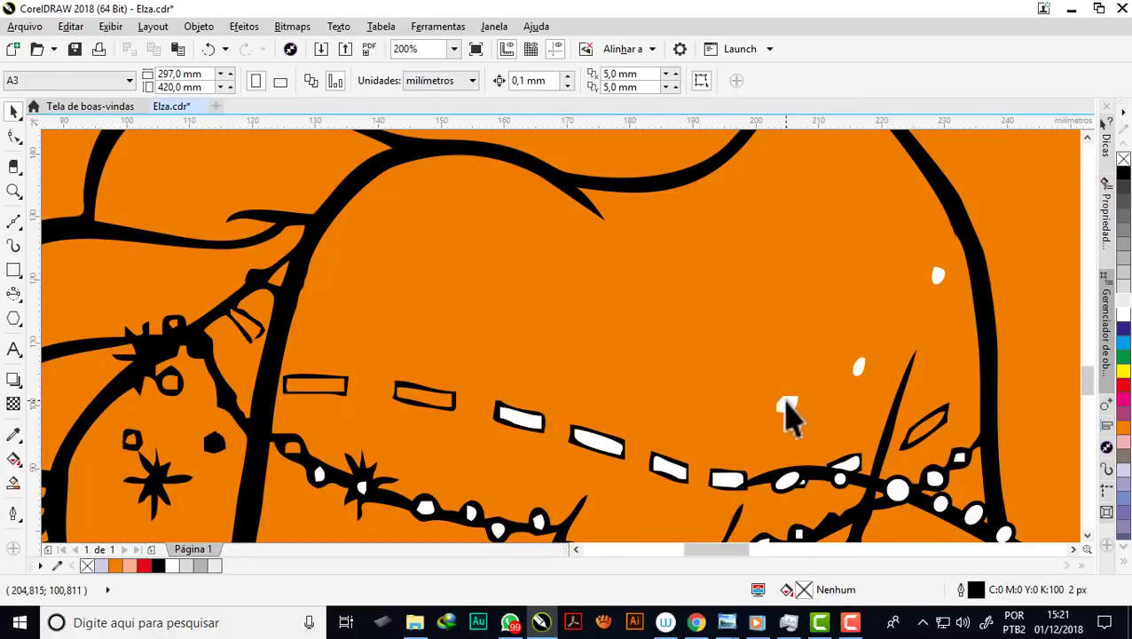
pyautogui.click(857, 369)
pyautogui.press('Delete')
pyautogui.click(908, 342)
pyautogui.press('Delete')
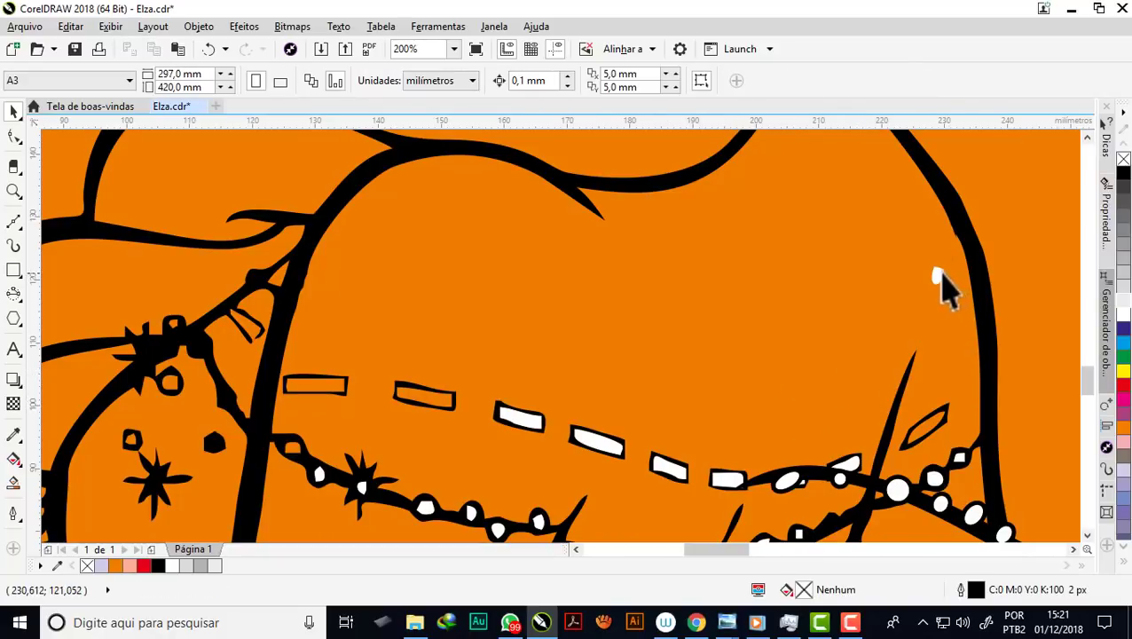
pyautogui.click(938, 276)
pyautogui.scroll(-5, 590, 292)
pyautogui.click(850, 337)
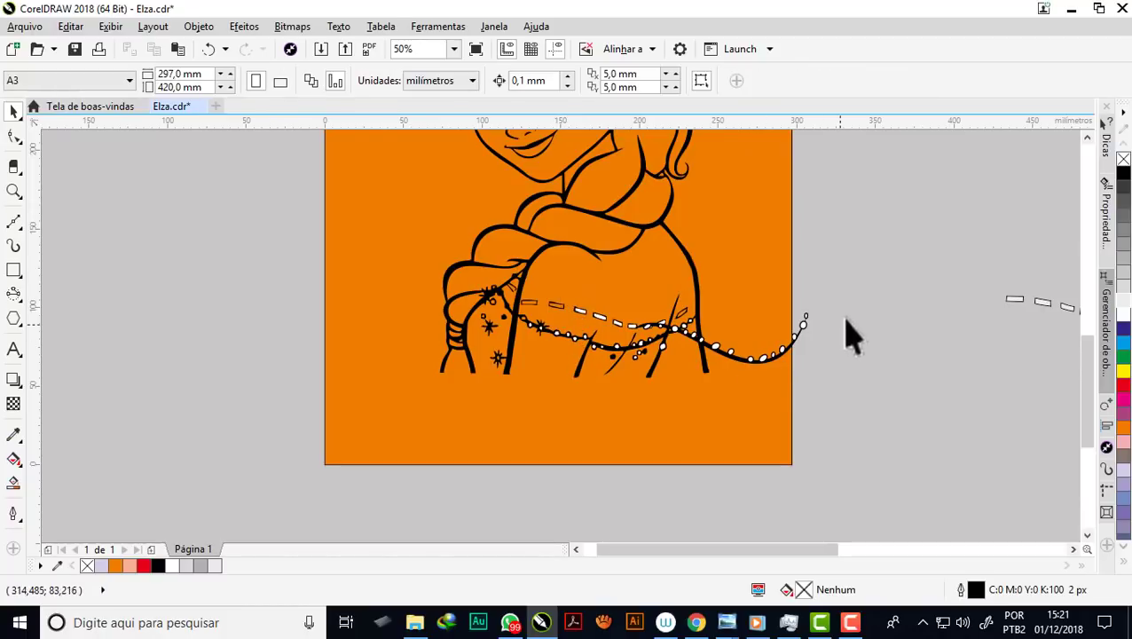
# Move the white-bead necklace group onto the upper back, arching above the dashed band
pyautogui.moveTo(762, 366); pyautogui.dragTo(586, 315)
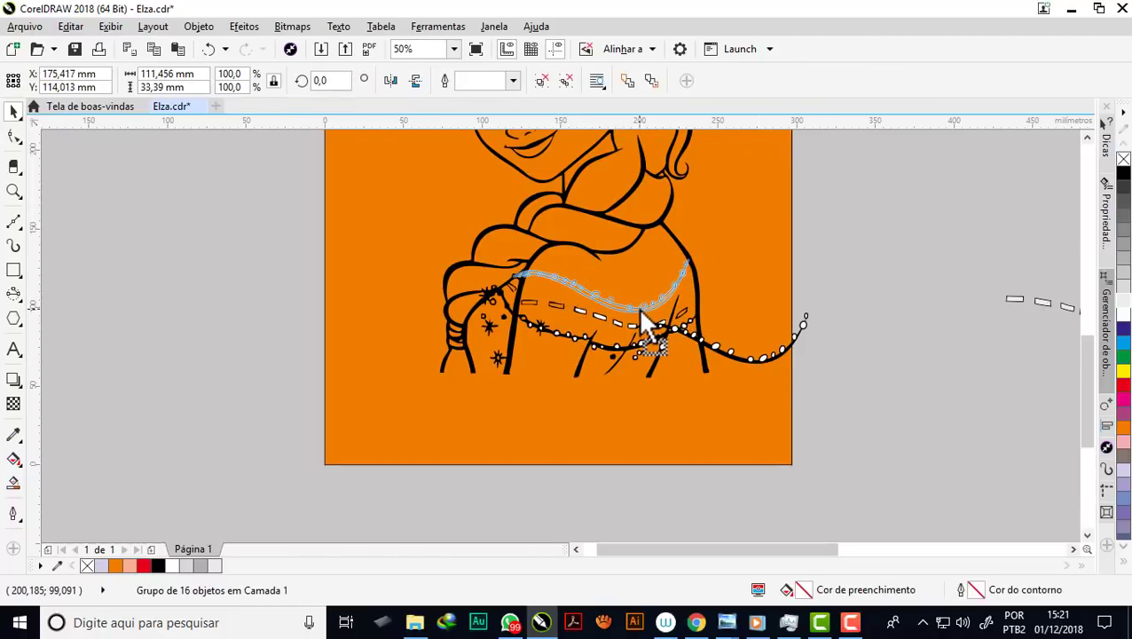
pyautogui.scroll(2, 586, 315)
pyautogui.scroll(1, 772, 274)
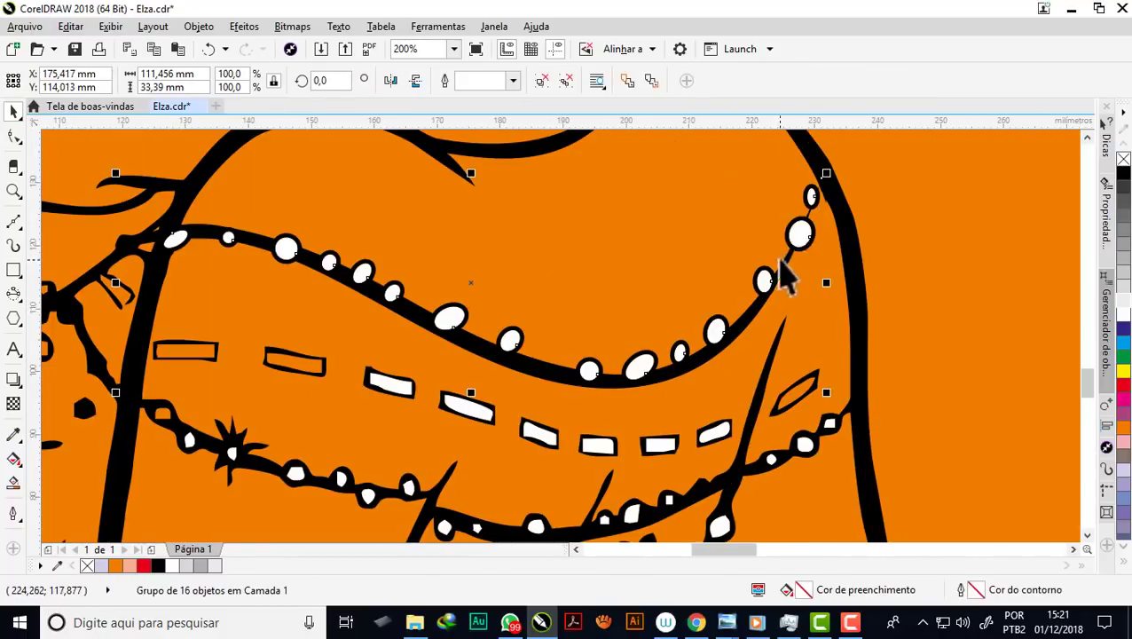
pyautogui.moveTo(798, 232)
pyautogui.mouseDown()
pyautogui.moveTo(799, 220)
pyautogui.moveTo(809, 226)
pyautogui.mouseUp()
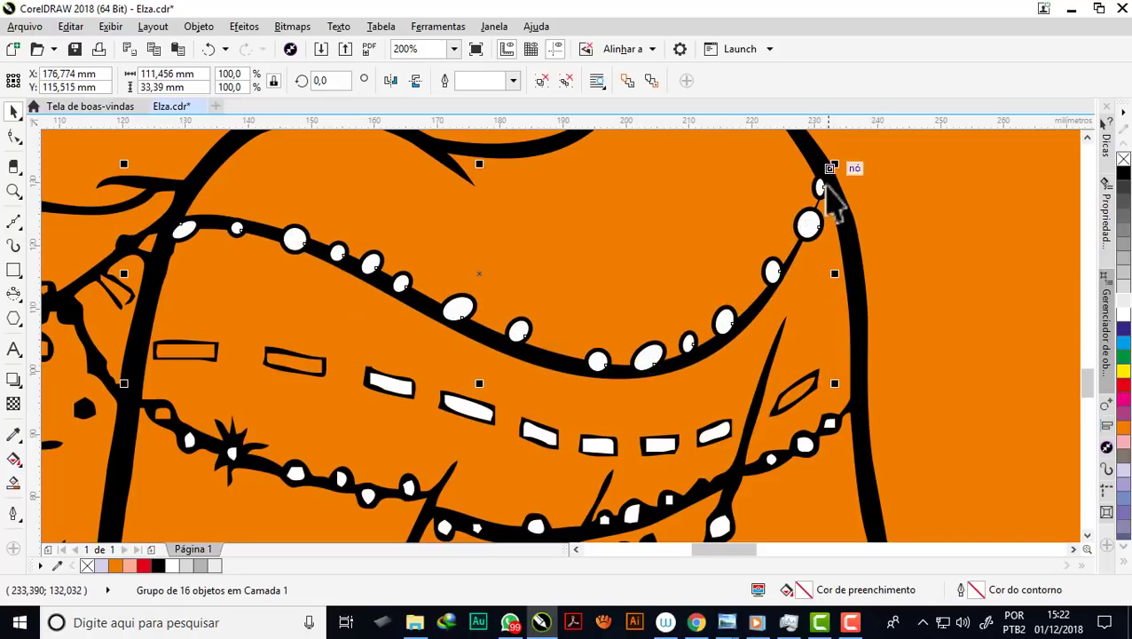
pyautogui.scroll(1, 834, 189)
pyautogui.scroll(1, 821, 177)
pyautogui.scroll(-2, 761, 248)
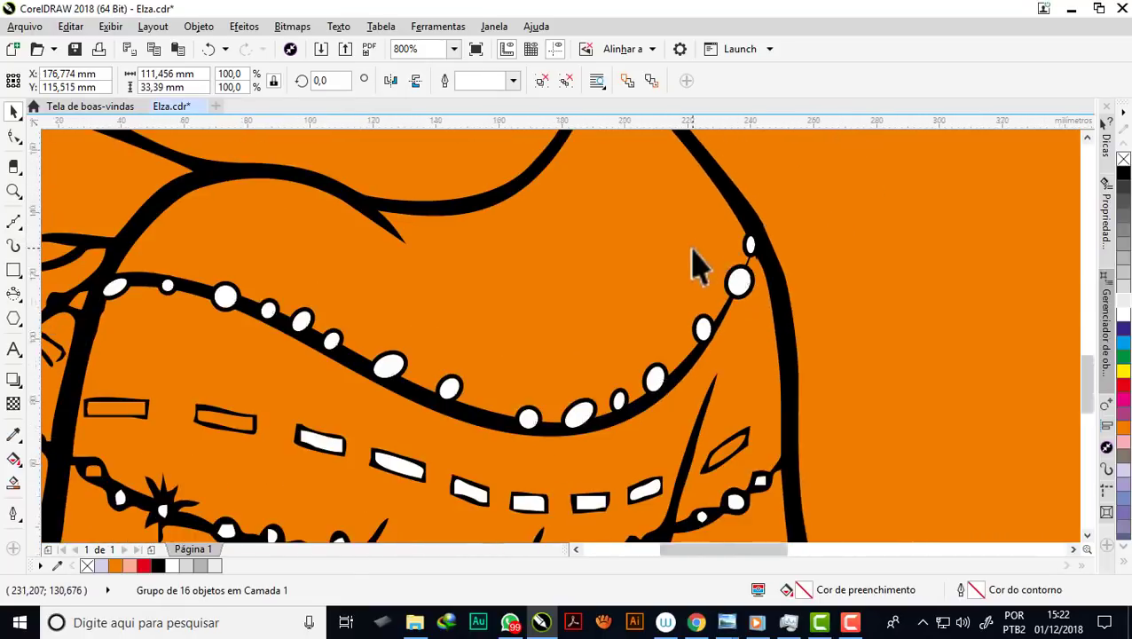
pyautogui.scroll(-1, 702, 260)
pyautogui.click(957, 378)
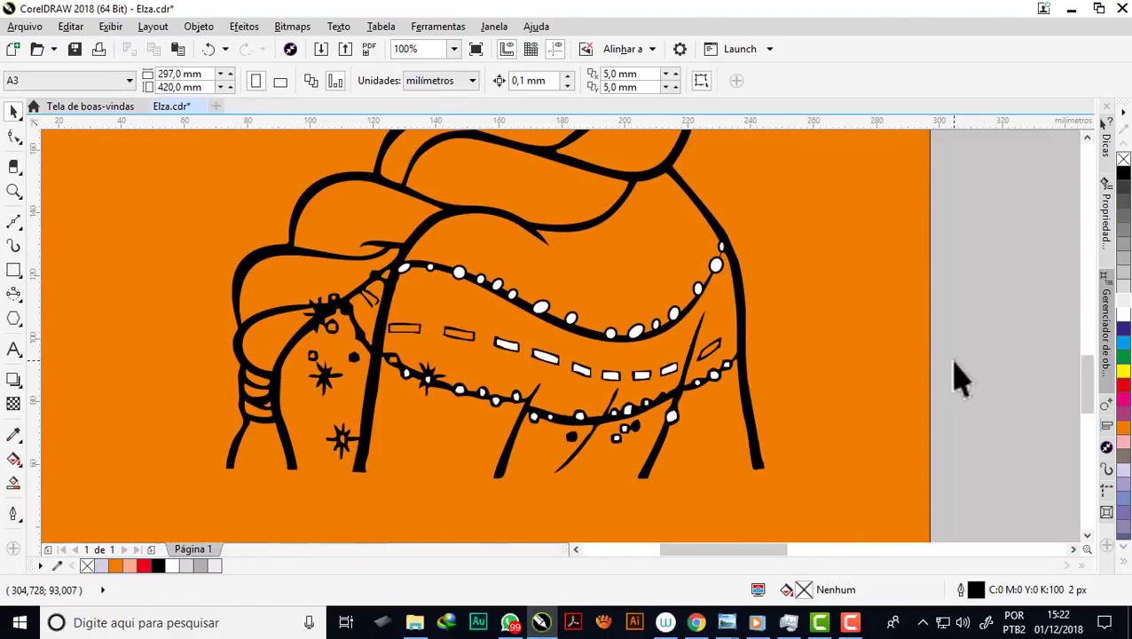
pyautogui.scroll(-1, 646, 340)
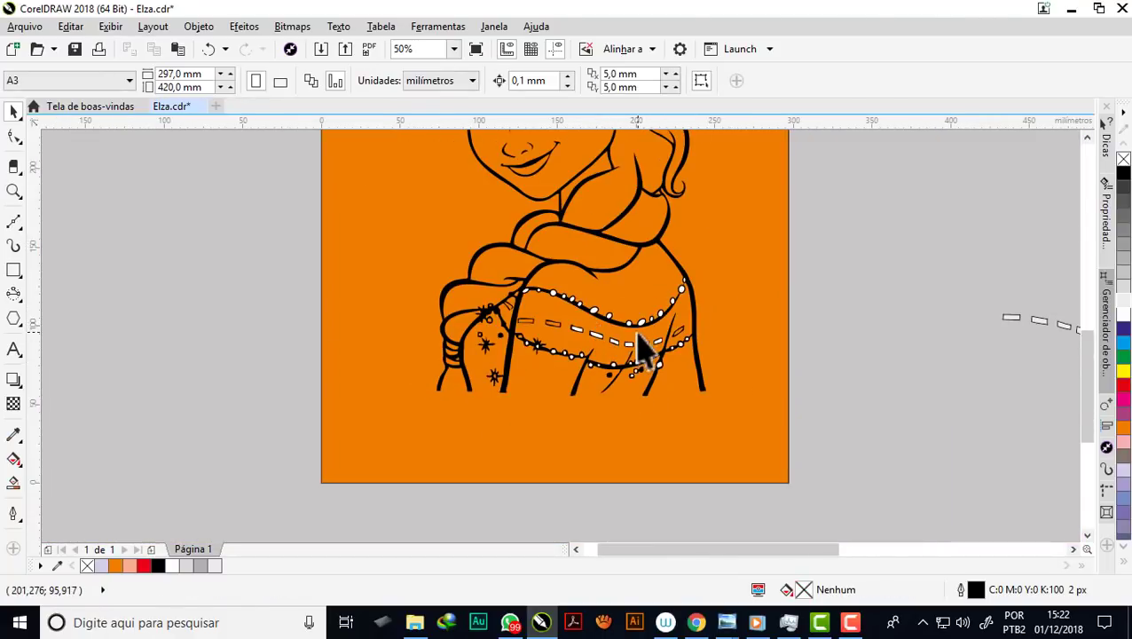
# Delete the black rounded shape, small white shape and black hexagon below the lower bead line
pyautogui.scroll(2, 641, 344)
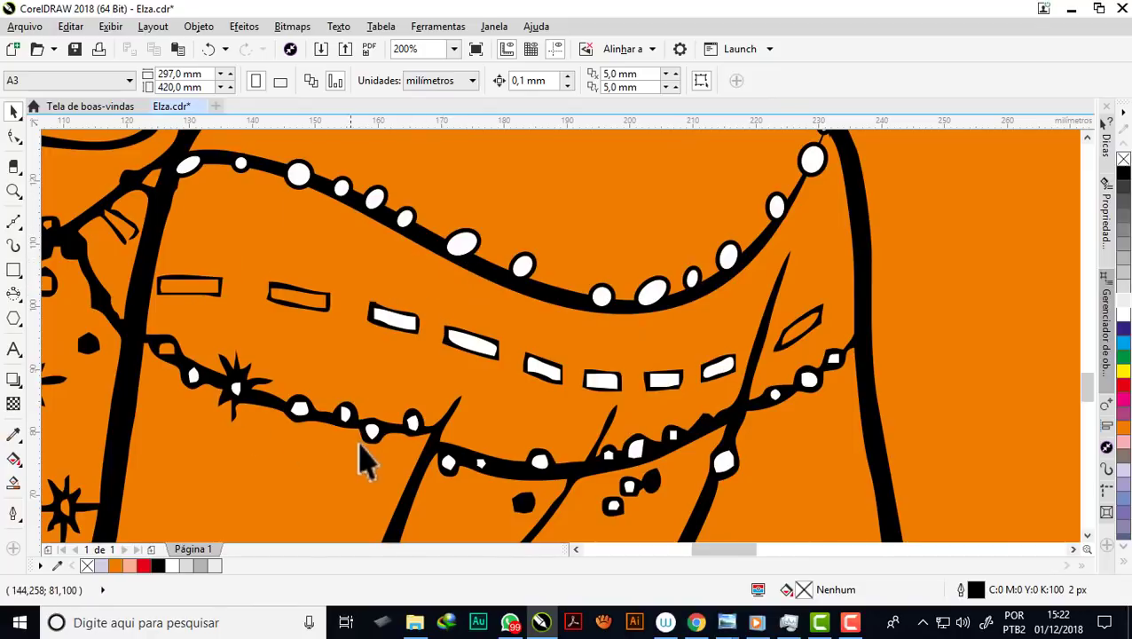
pyautogui.scroll(1, 365, 462)
pyautogui.scroll(-1, 397, 406)
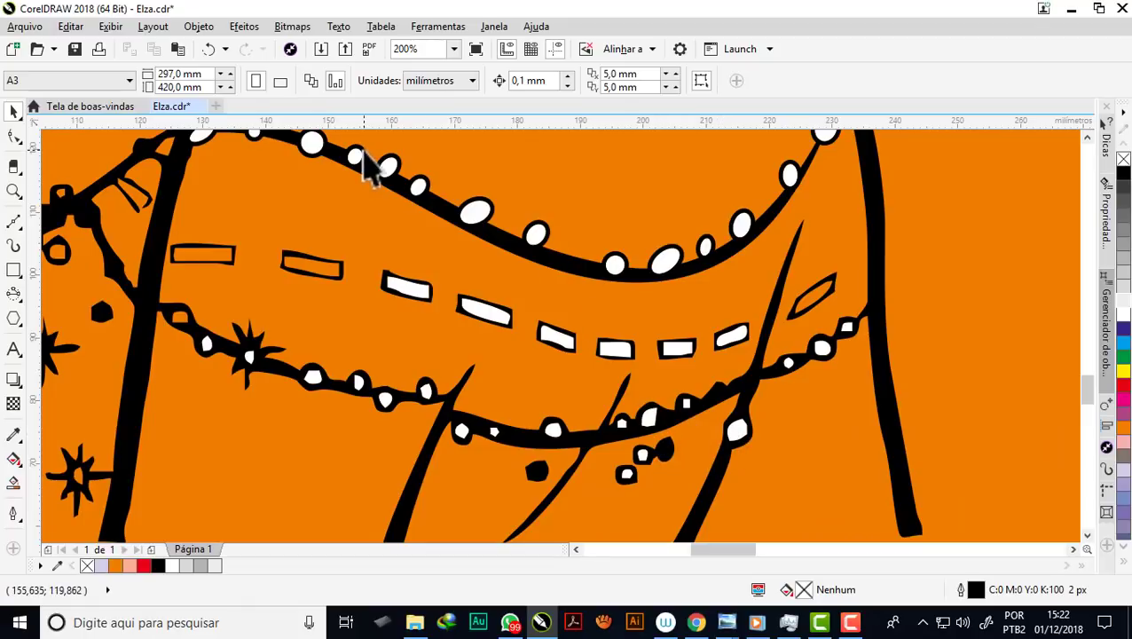
pyautogui.click(642, 455)
pyautogui.scroll(2, 642, 479)
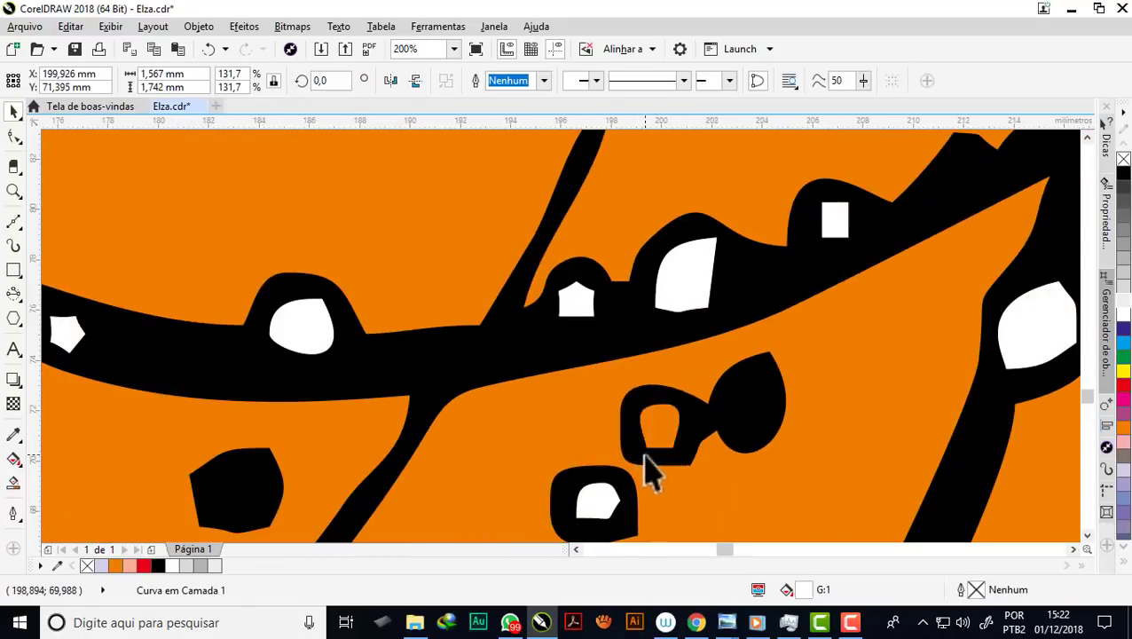
pyautogui.click(612, 467)
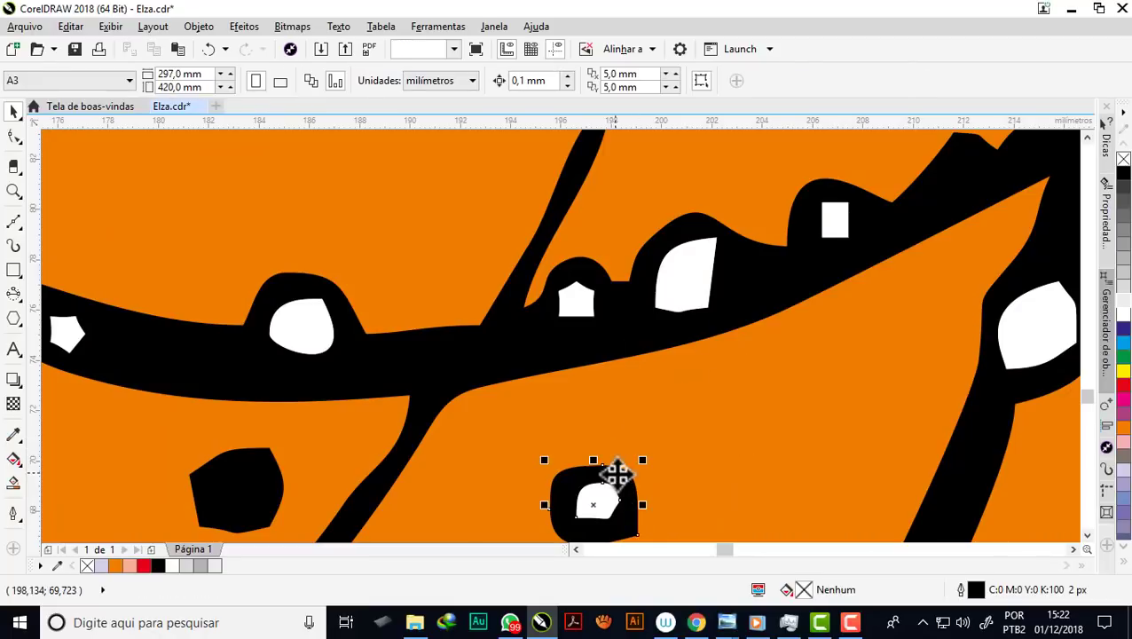
pyautogui.press('Delete')
pyautogui.scroll(-1, 608, 439)
pyautogui.click(612, 461)
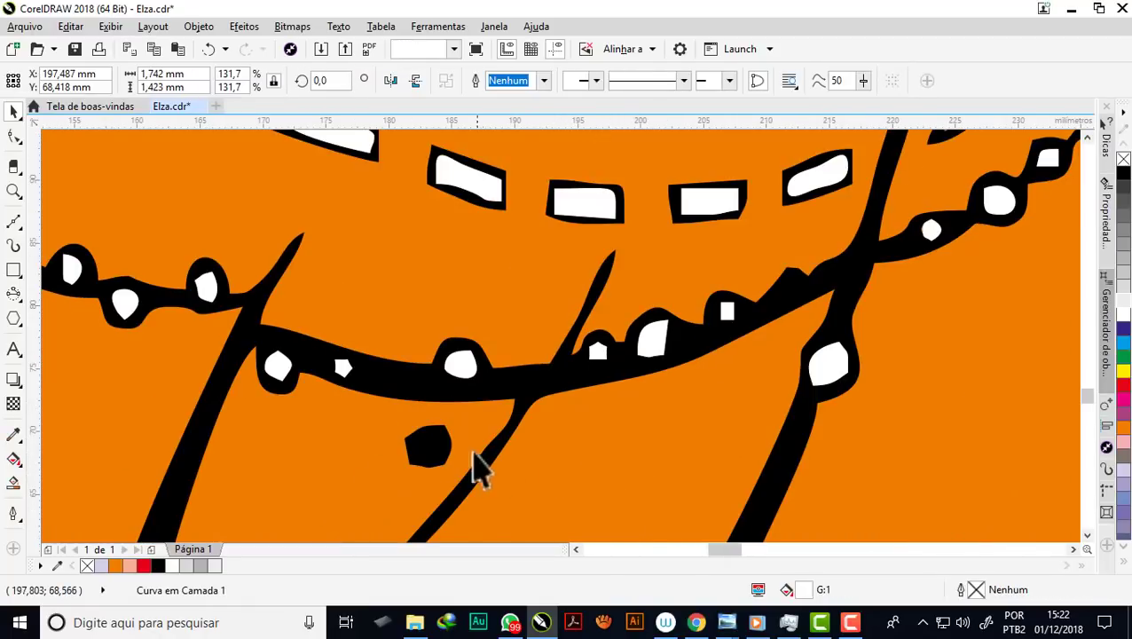
pyautogui.press('Delete')
pyautogui.click(433, 448)
pyautogui.press('Delete')
pyautogui.scroll(-1, 426, 448)
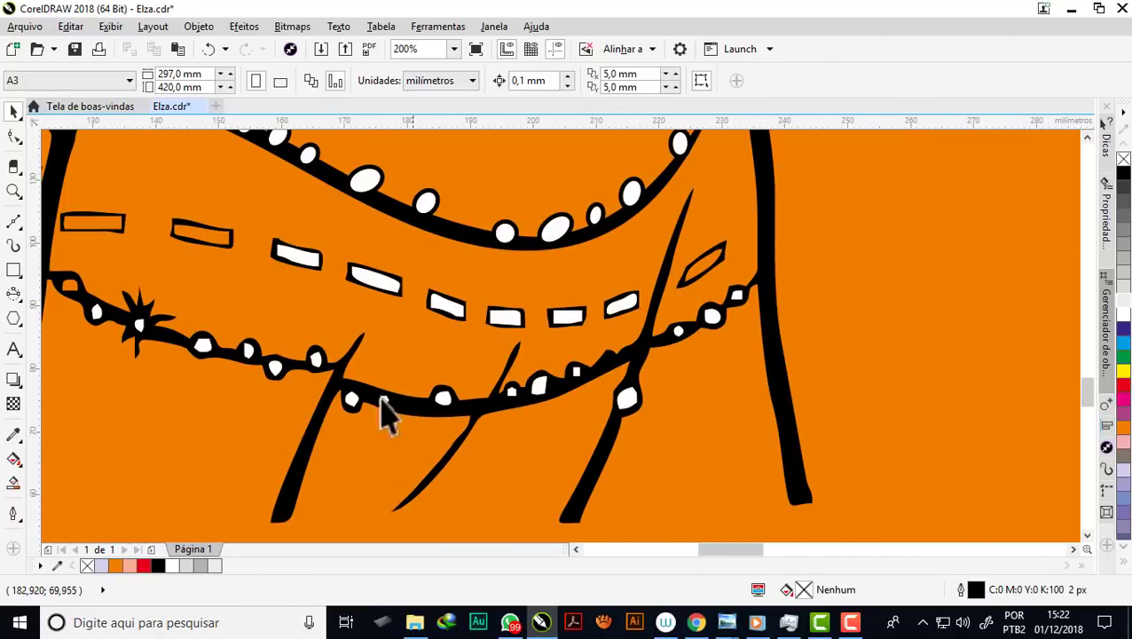
pyautogui.scroll(-1, 364, 327)
# Delete the left-hand dashes of the dashed line, both fill and outline pieces
pyautogui.scroll(1, 177, 258)
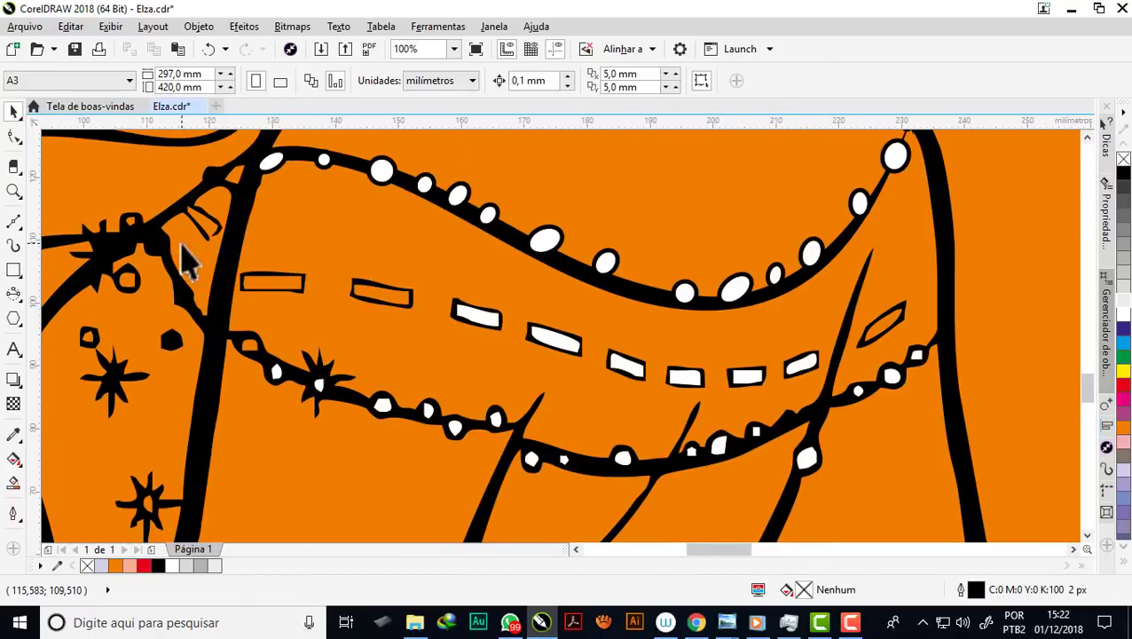
pyautogui.click(300, 280)
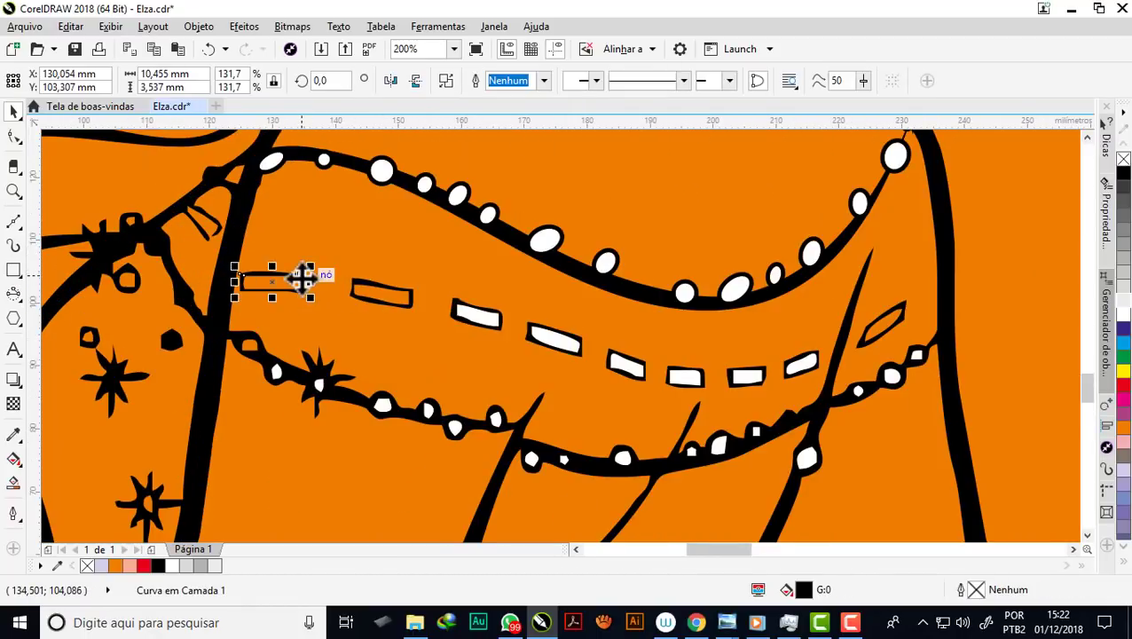
pyautogui.press('Delete')
pyautogui.click(364, 293)
pyautogui.press('Delete')
pyautogui.click(467, 316)
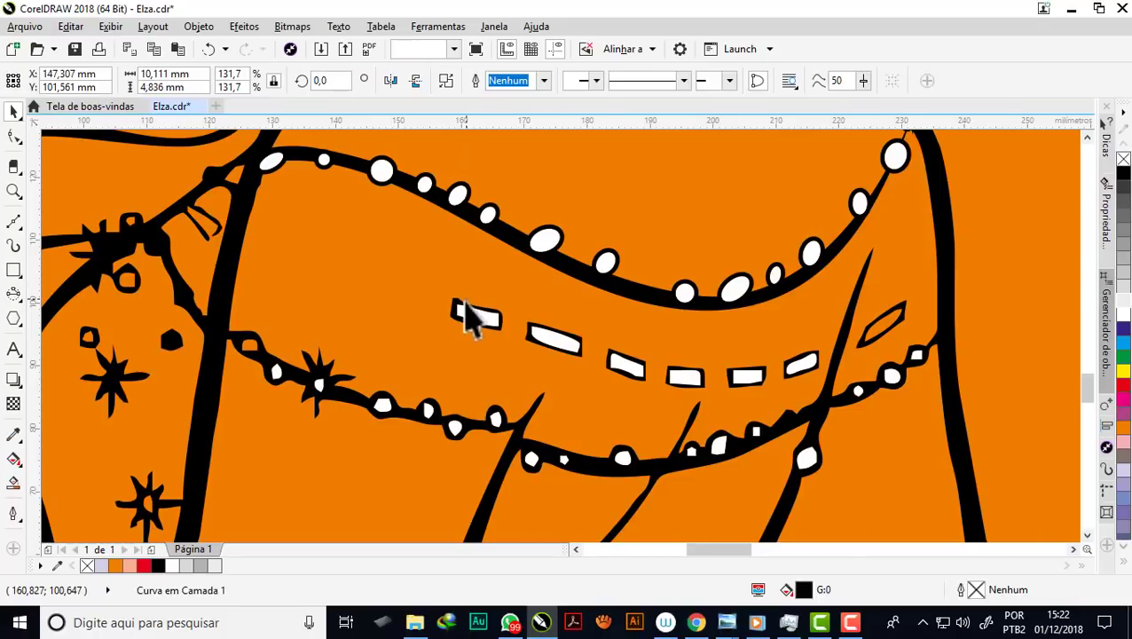
pyautogui.press('Delete')
pyautogui.click(561, 349)
pyautogui.press('Delete')
pyautogui.click(477, 317)
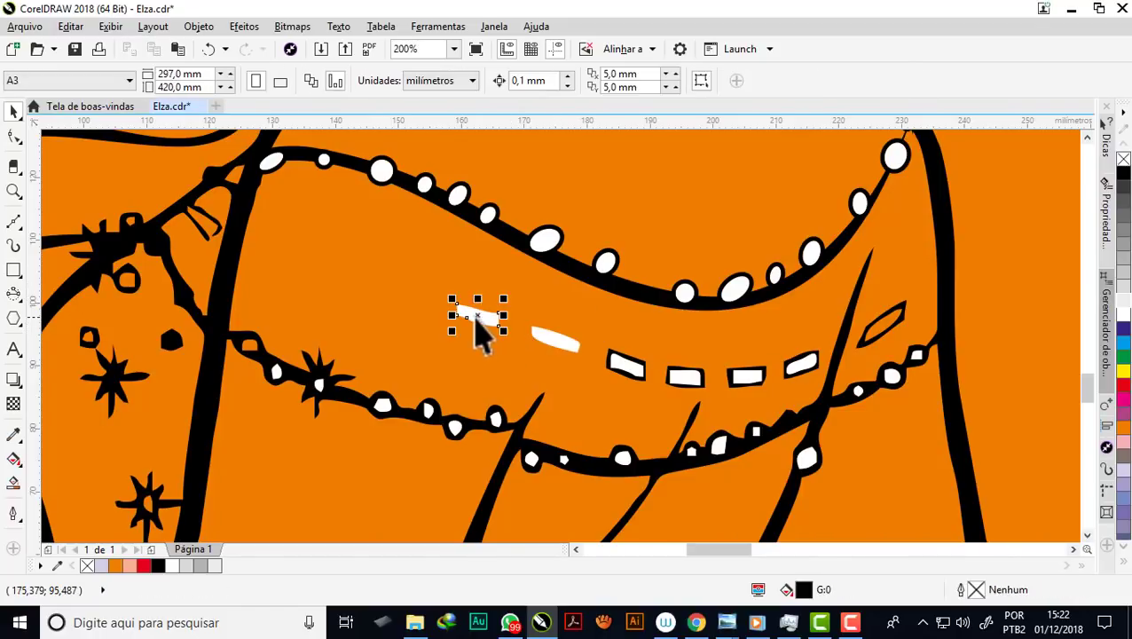
pyautogui.press('Delete')
pyautogui.click(554, 340)
pyautogui.press('Delete')
# Delete the remaining dashes toward the right, leaving just one outlined dash
pyautogui.click(697, 399)
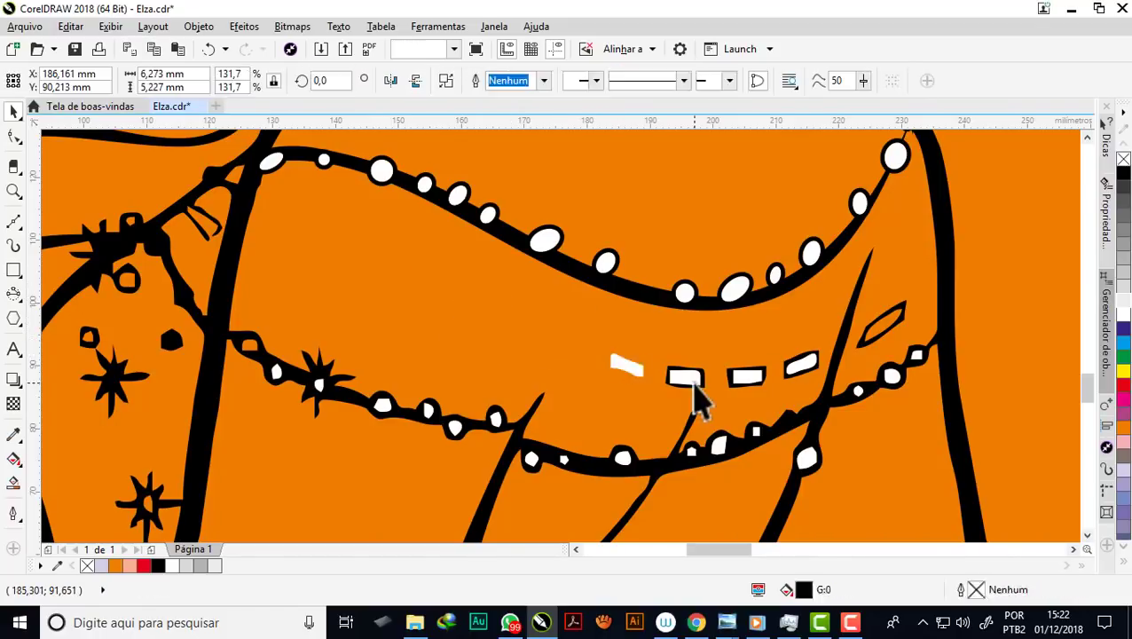
pyautogui.press('Delete')
pyautogui.click(637, 379)
pyautogui.press('Delete')
pyautogui.click(692, 394)
pyautogui.press('Delete')
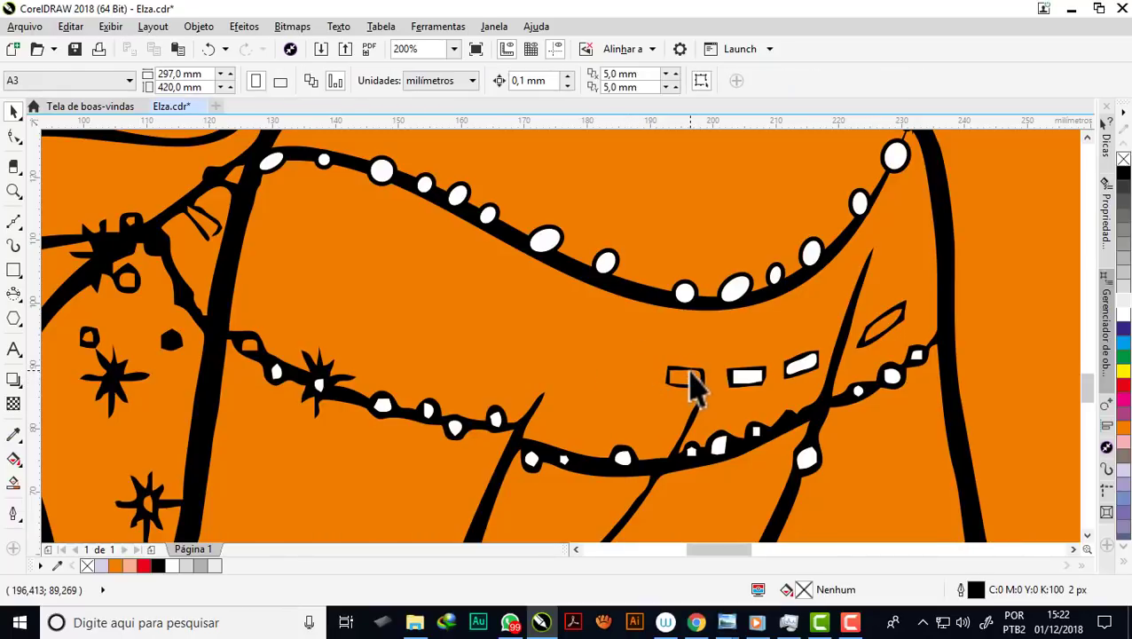
pyautogui.click(693, 380)
pyautogui.press('Delete')
pyautogui.click(754, 381)
pyautogui.press('Delete')
pyautogui.press('Delete')
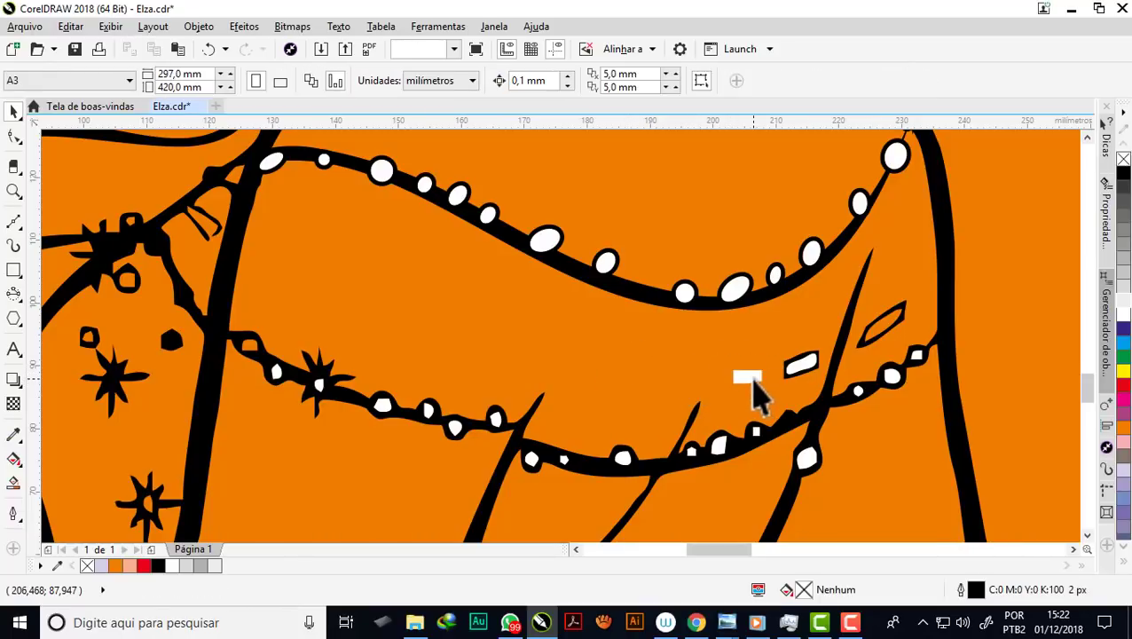
pyautogui.click(801, 364)
pyautogui.press('Delete')
pyautogui.click(870, 343)
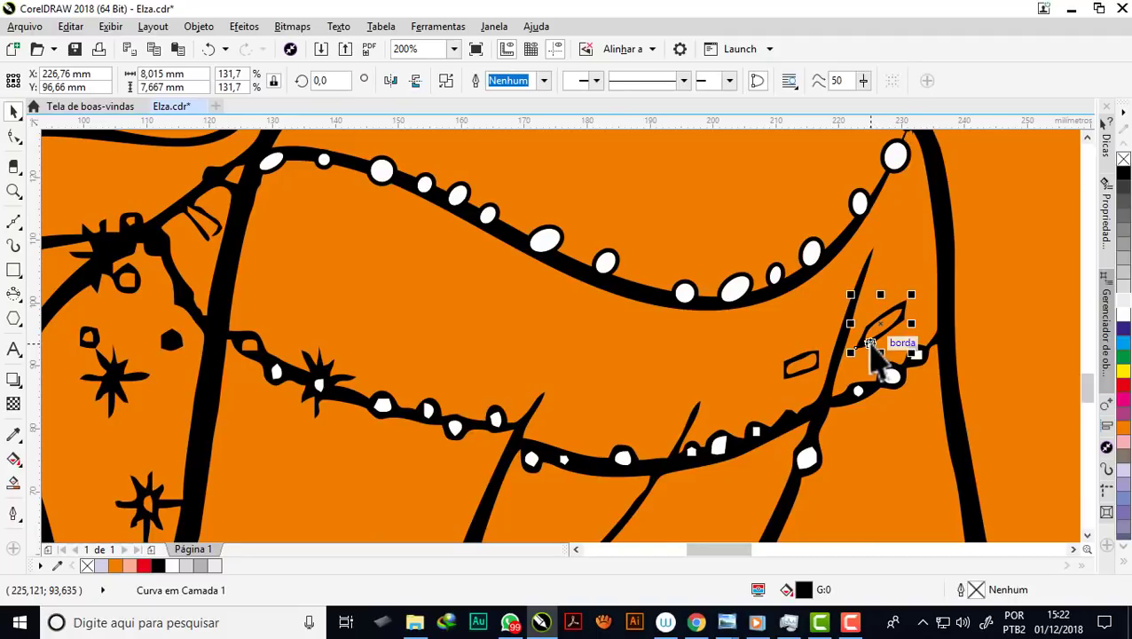
pyautogui.press('Delete')
pyautogui.click(803, 359)
pyautogui.press('Delete')
# Fill the nine dashes beside the page white and group them
pyautogui.scroll(-5, 295, 296)
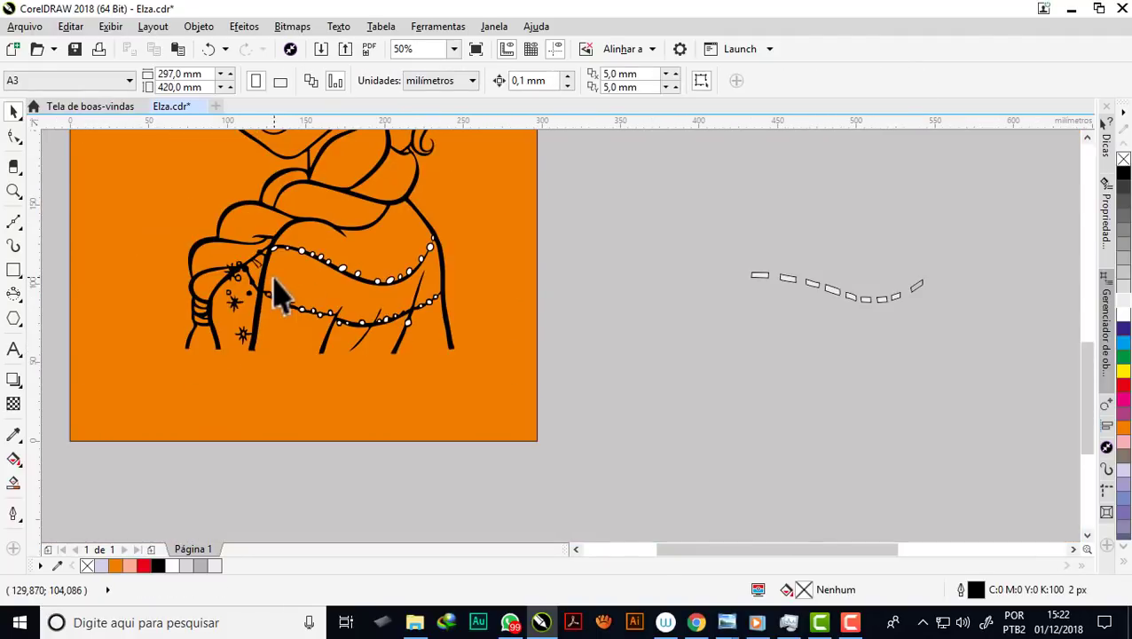
pyautogui.moveTo(923, 353); pyautogui.dragTo(940, 348)
pyautogui.click(1123, 312)
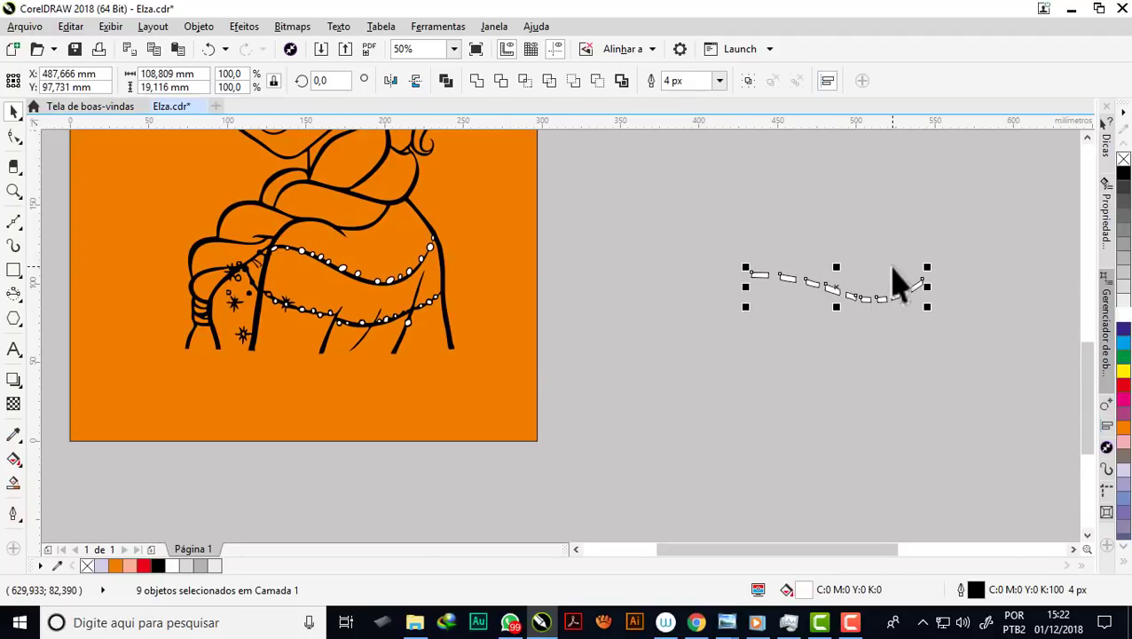
pyautogui.hotkey('ctrl', 'g')
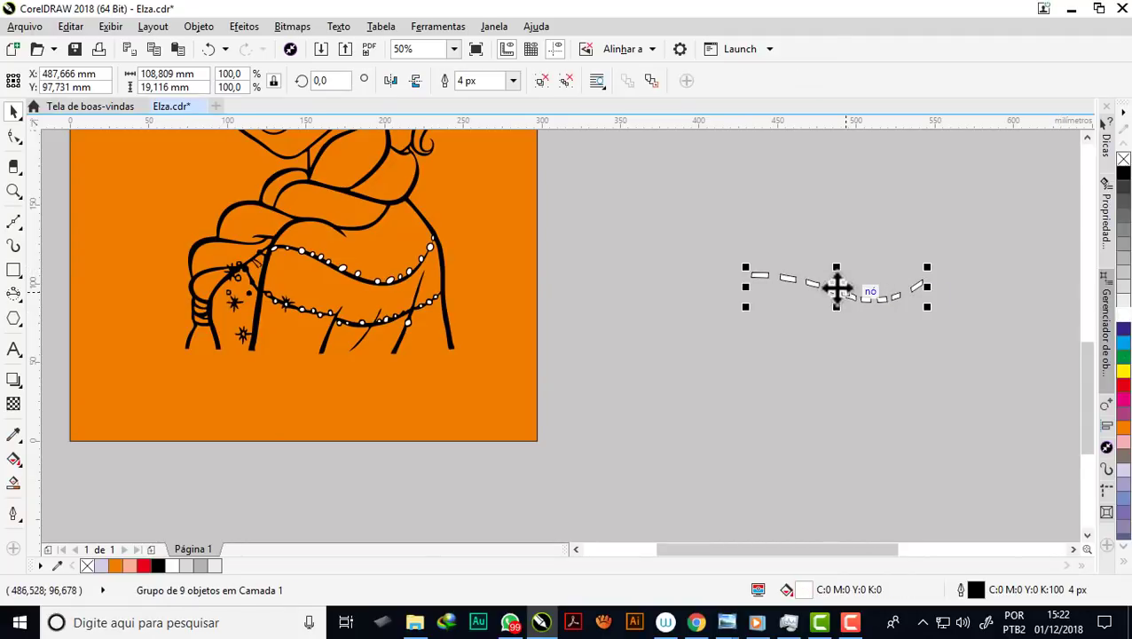
# Place the dash group on Elza's back between the two beaded bands
pyautogui.moveTo(834, 285); pyautogui.dragTo(330, 285)
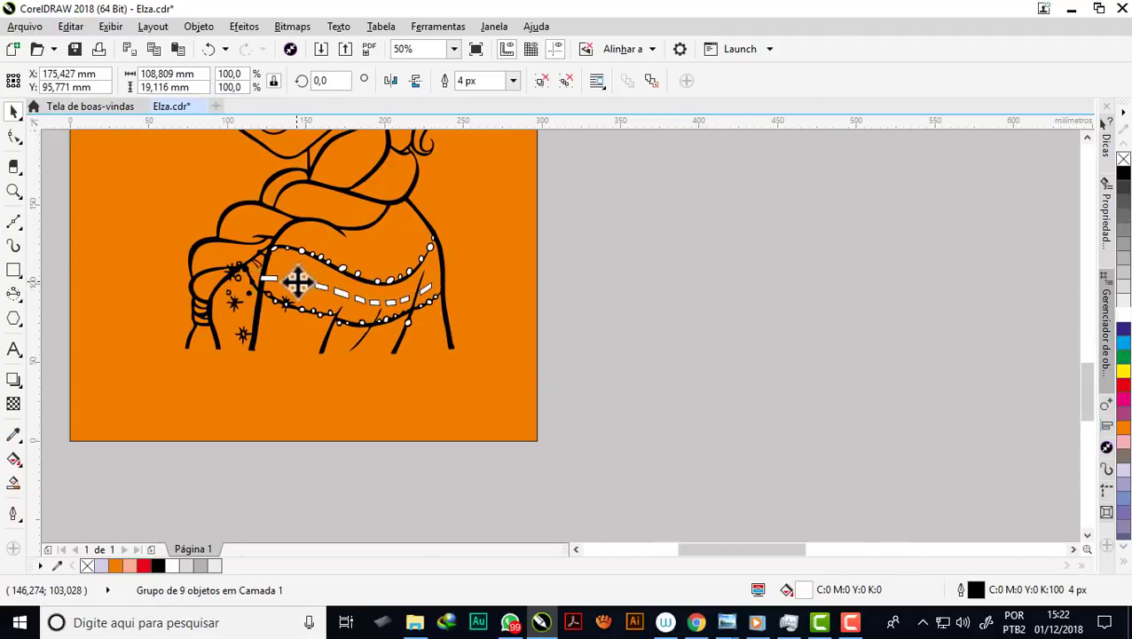
pyautogui.scroll(1, 330, 285)
pyautogui.scroll(1, 299, 284)
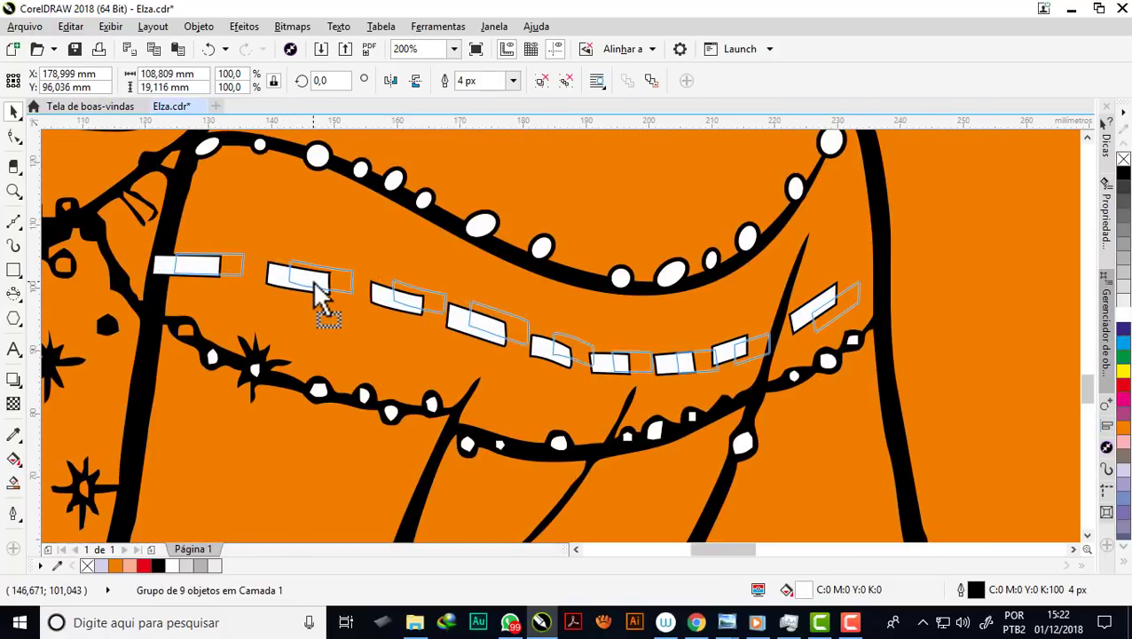
pyautogui.moveTo(304, 286); pyautogui.dragTo(314, 286)
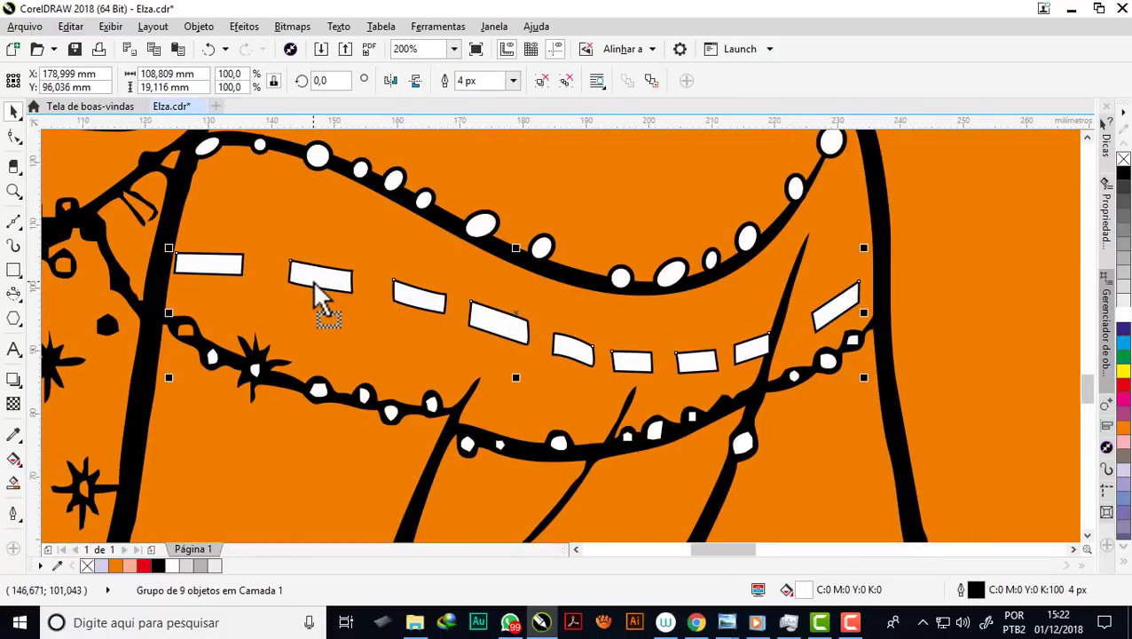
pyautogui.scroll(-1, 319, 293)
pyautogui.click(963, 330)
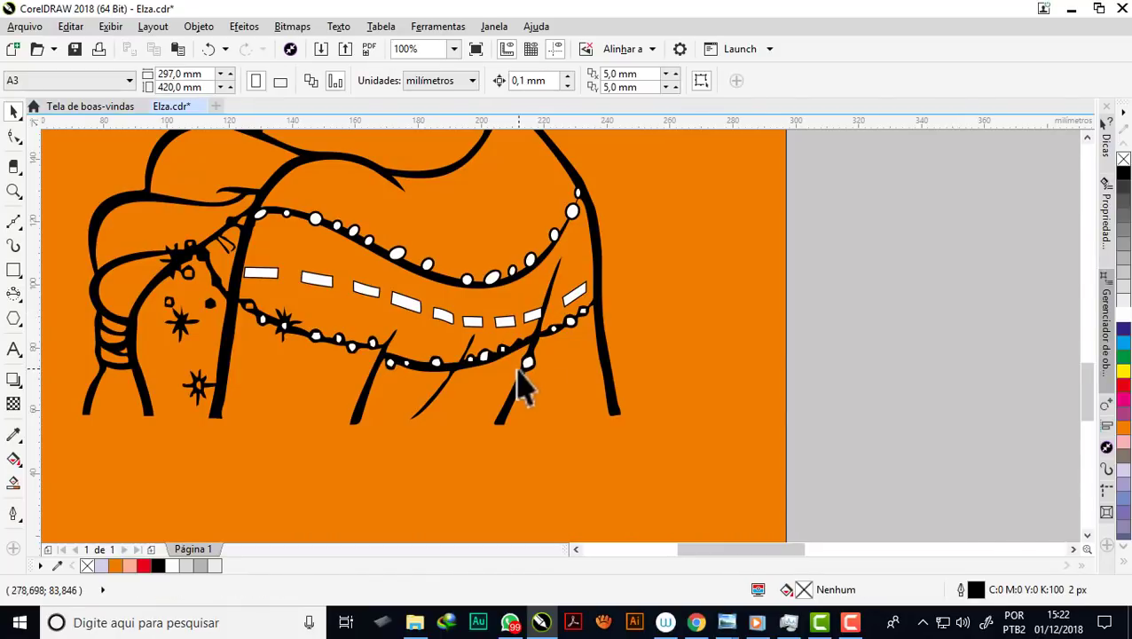
pyautogui.scroll(-1, 522, 386)
pyautogui.scroll(-1, 515, 391)
pyautogui.scroll(1, 482, 204)
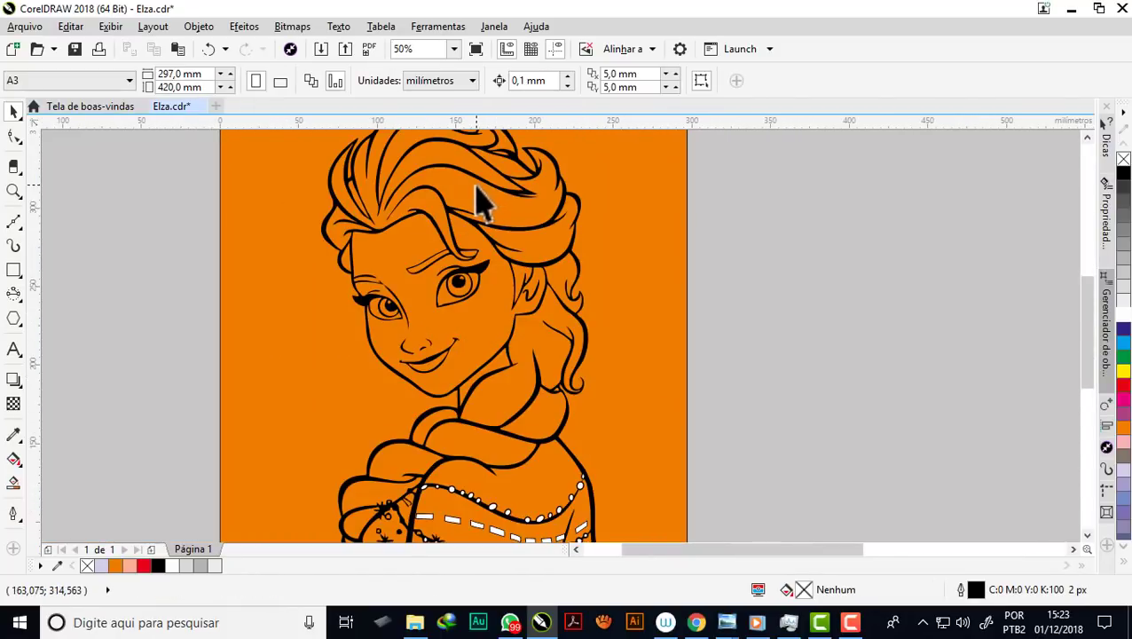
pyautogui.scroll(-1, 482, 203)
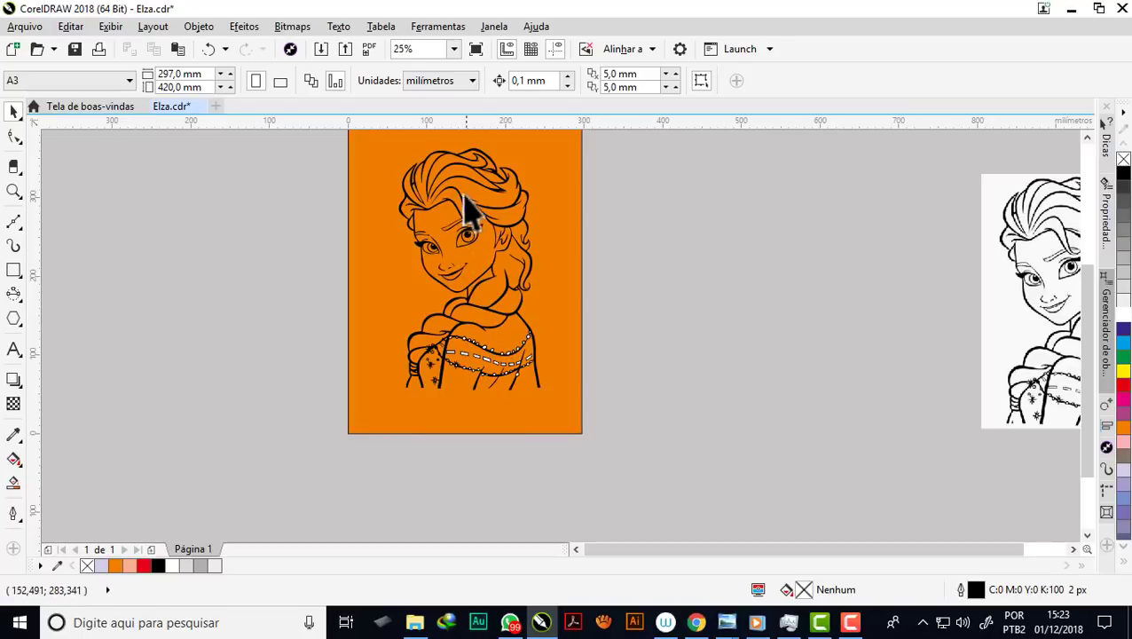
pyautogui.scroll(1, 456, 180)
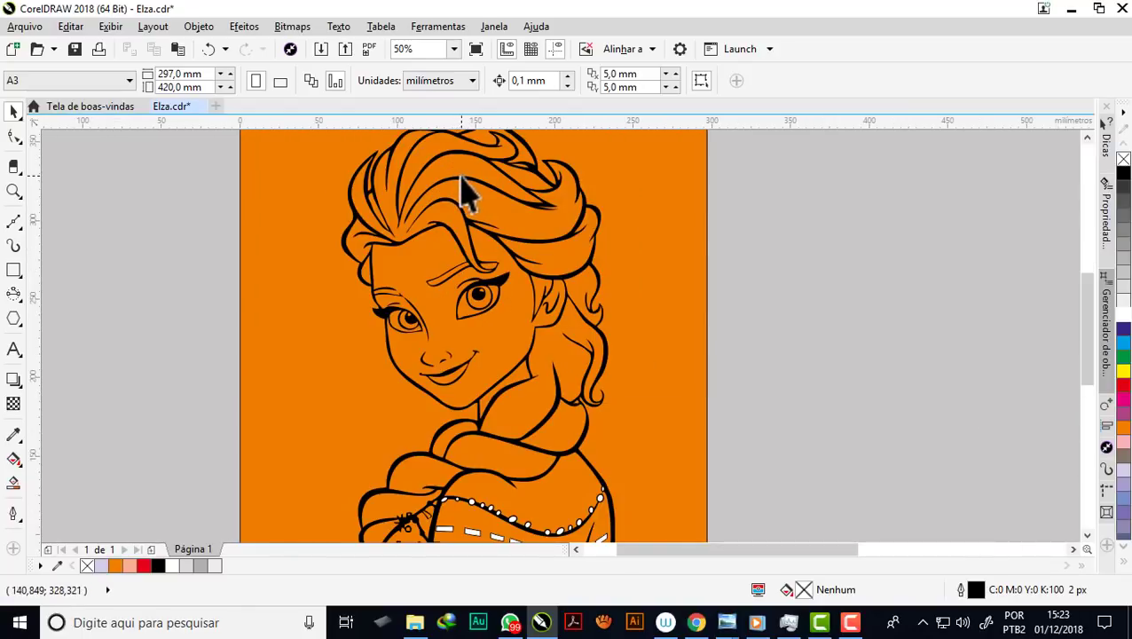
# Recolour Elza's line art to 20% Black light grey, briefly trying cyan, then deselect
pyautogui.click(467, 184)
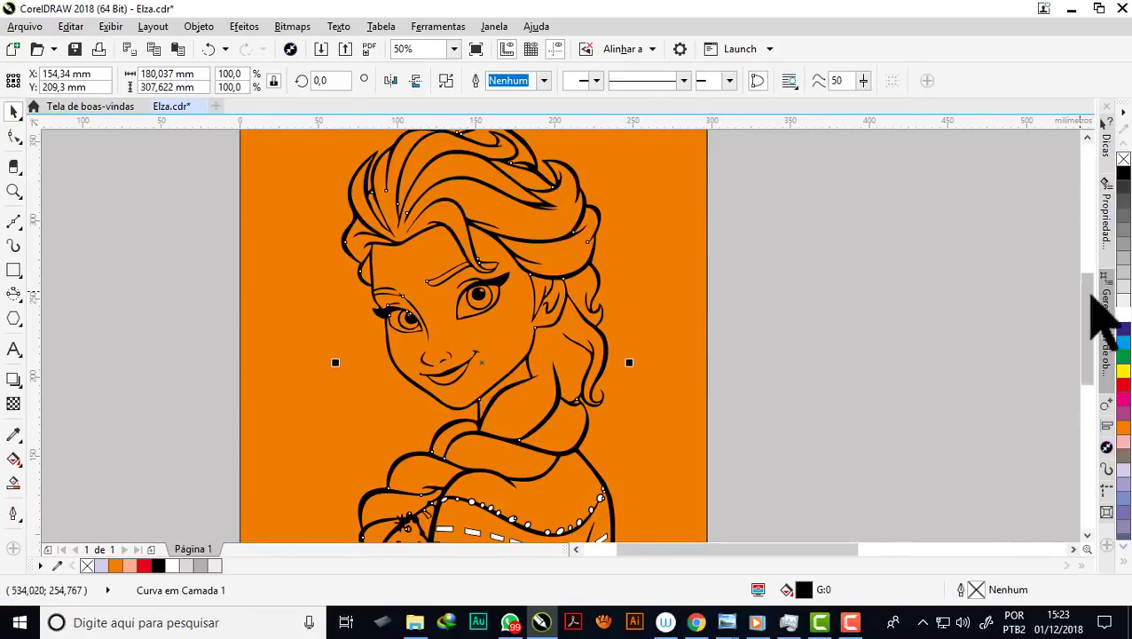
pyautogui.rightClick(1122, 286)
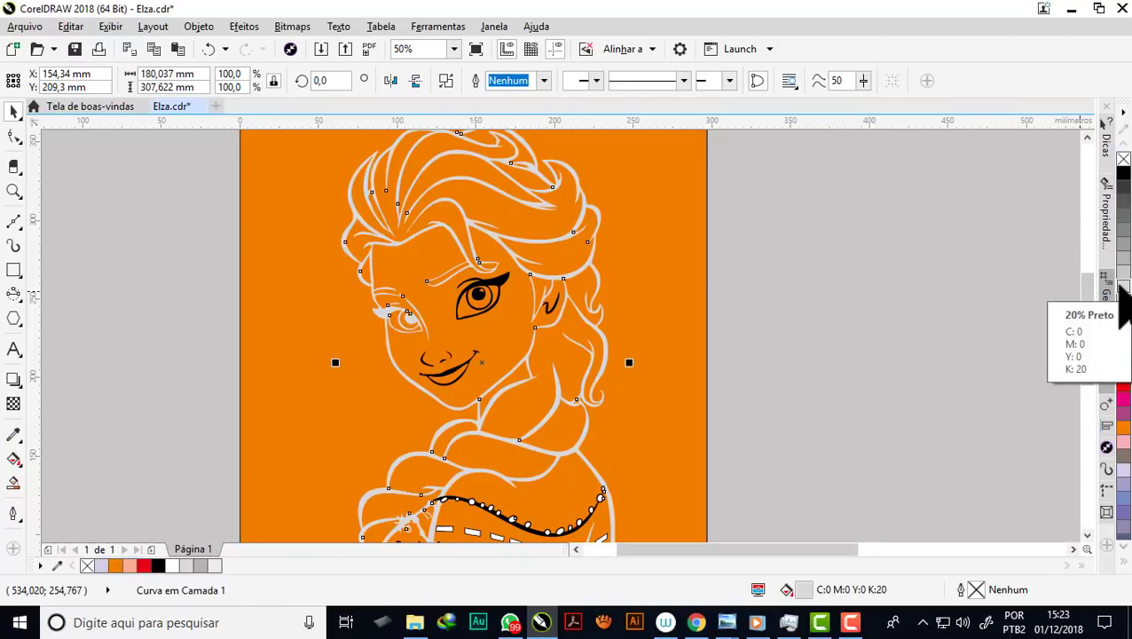
pyautogui.scroll(3, 486, 195)
pyautogui.scroll(-2, 486, 195)
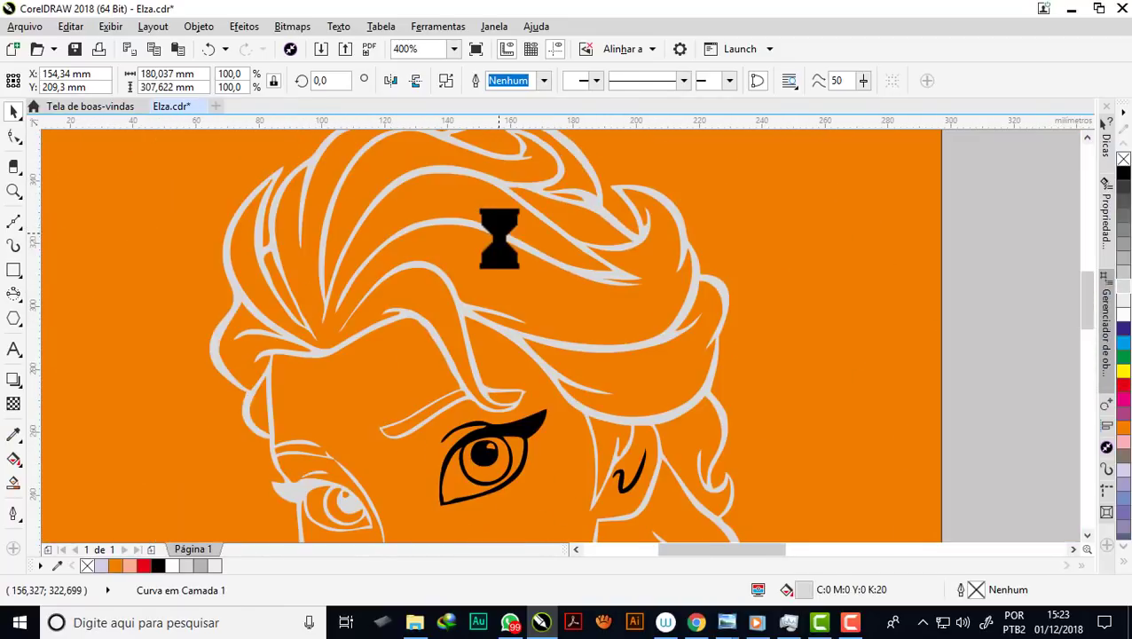
pyautogui.scroll(-1, 498, 239)
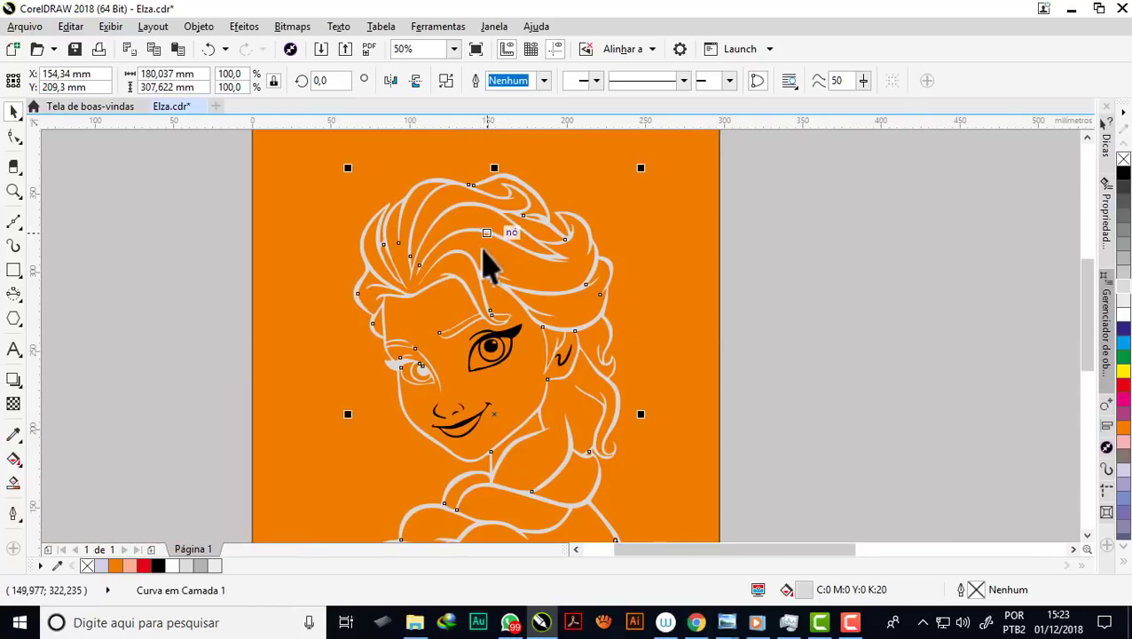
pyautogui.click(586, 313)
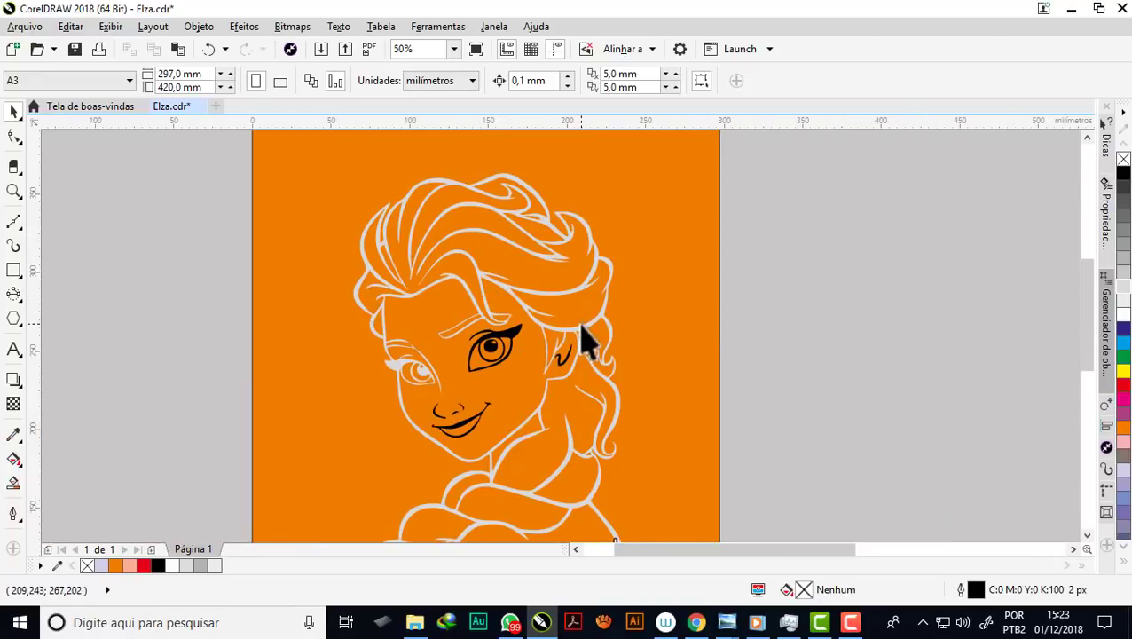
pyautogui.click(1121, 346)
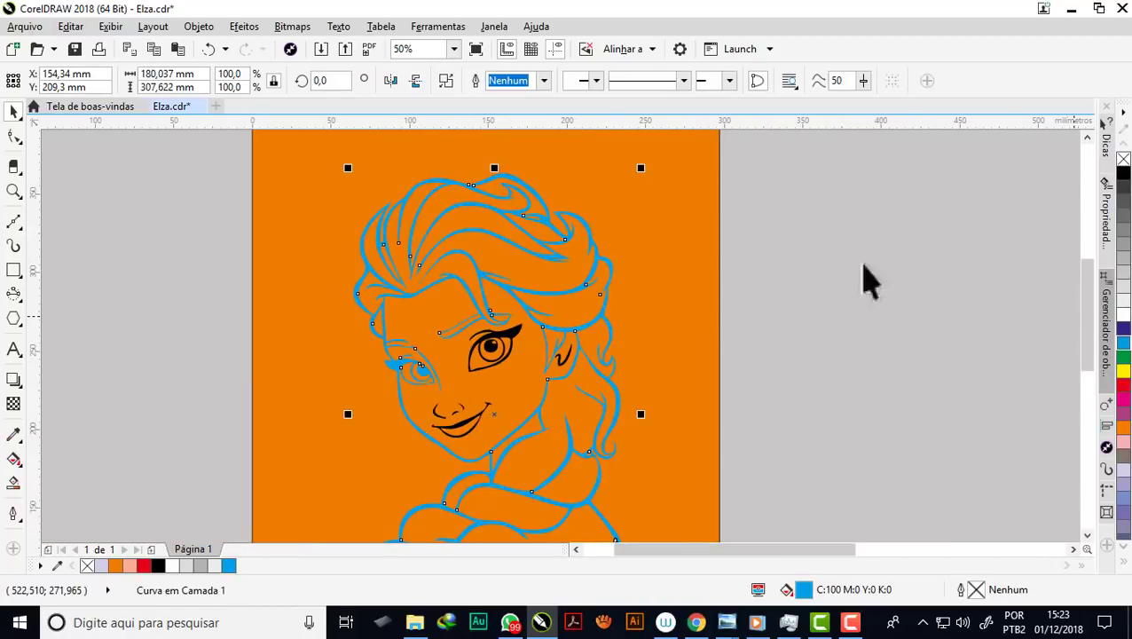
pyautogui.scroll(2, 440, 233)
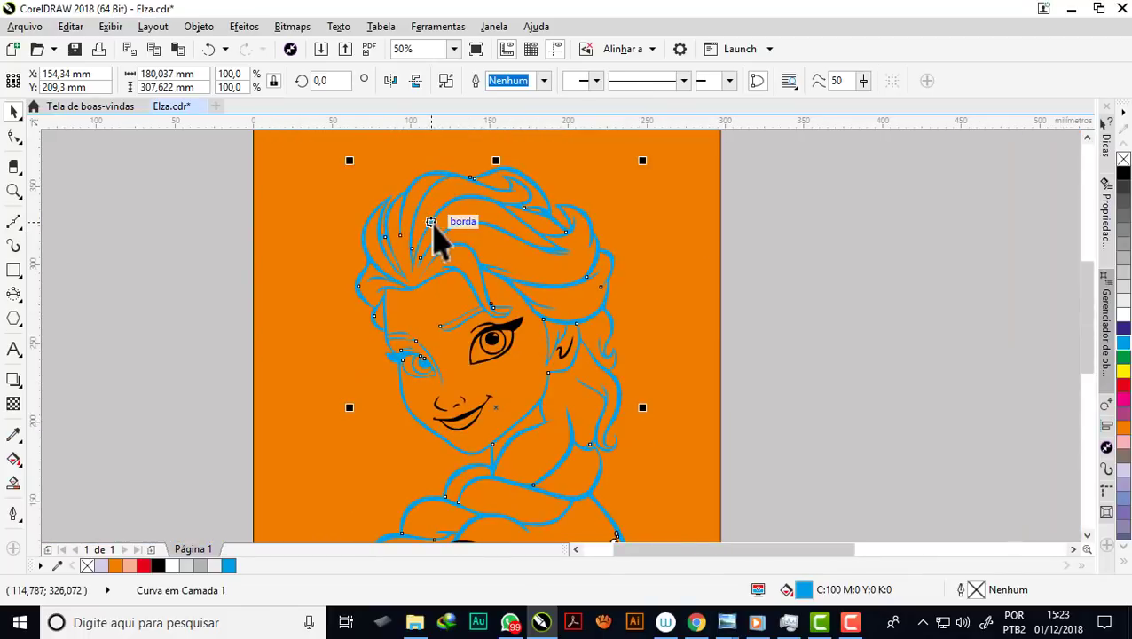
pyautogui.scroll(-2, 394, 239)
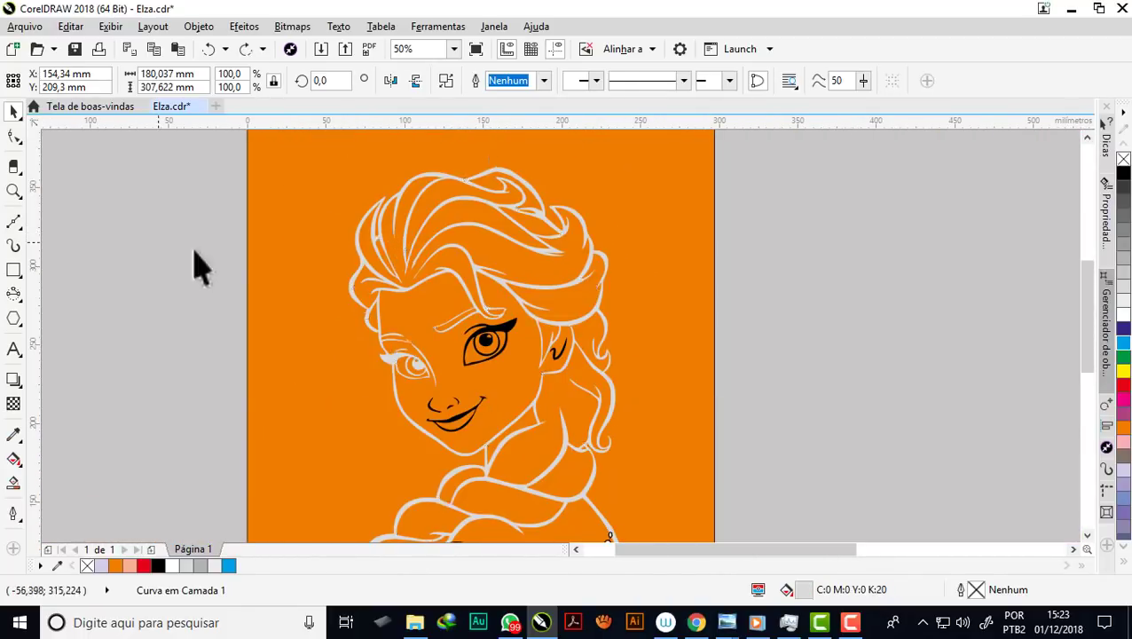
pyautogui.click(194, 265)
pyautogui.scroll(2, 370, 271)
# With the Shape tool, delete four stray hair nodes, leaving the curve at 645 nodes
pyautogui.click(13, 136)
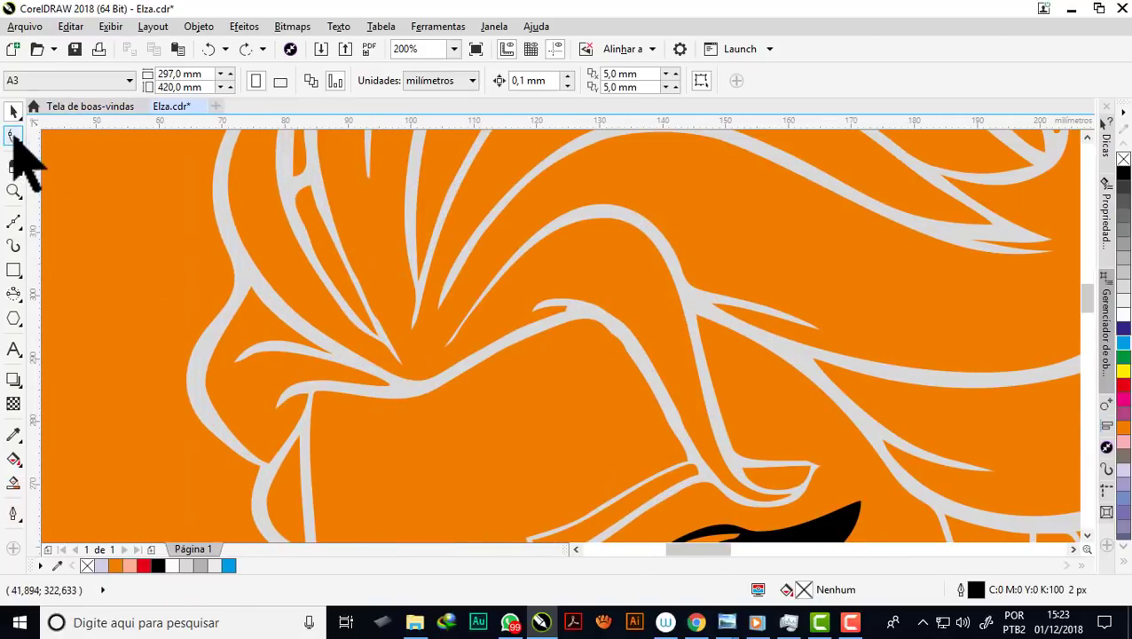
pyautogui.scroll(1, 271, 273)
pyautogui.click(337, 227)
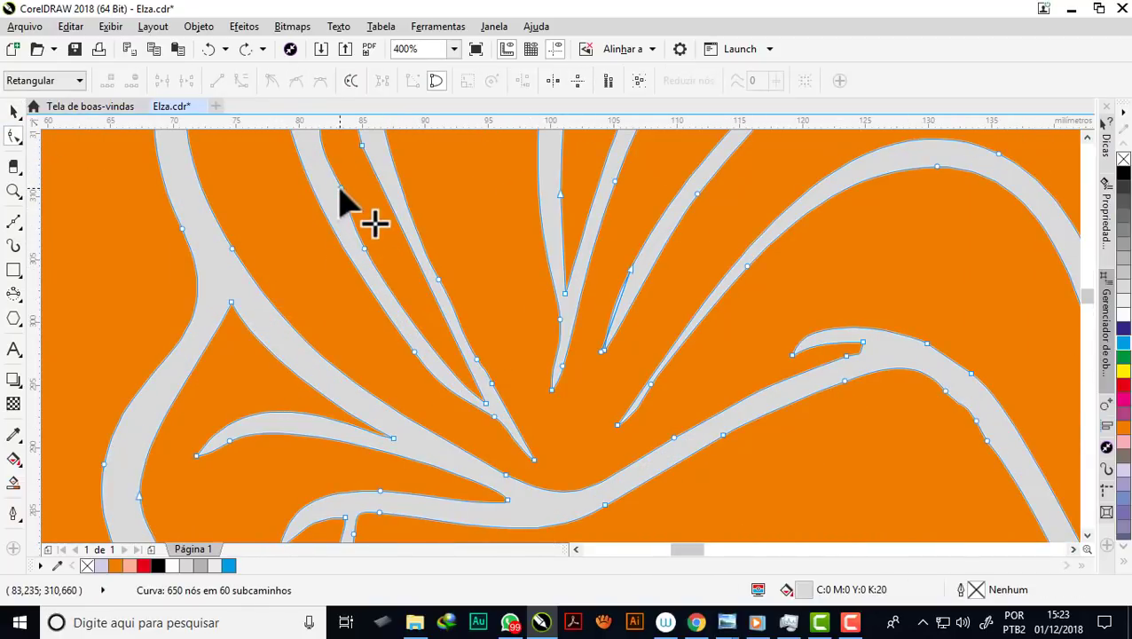
pyautogui.click(414, 352)
pyautogui.press('Delete')
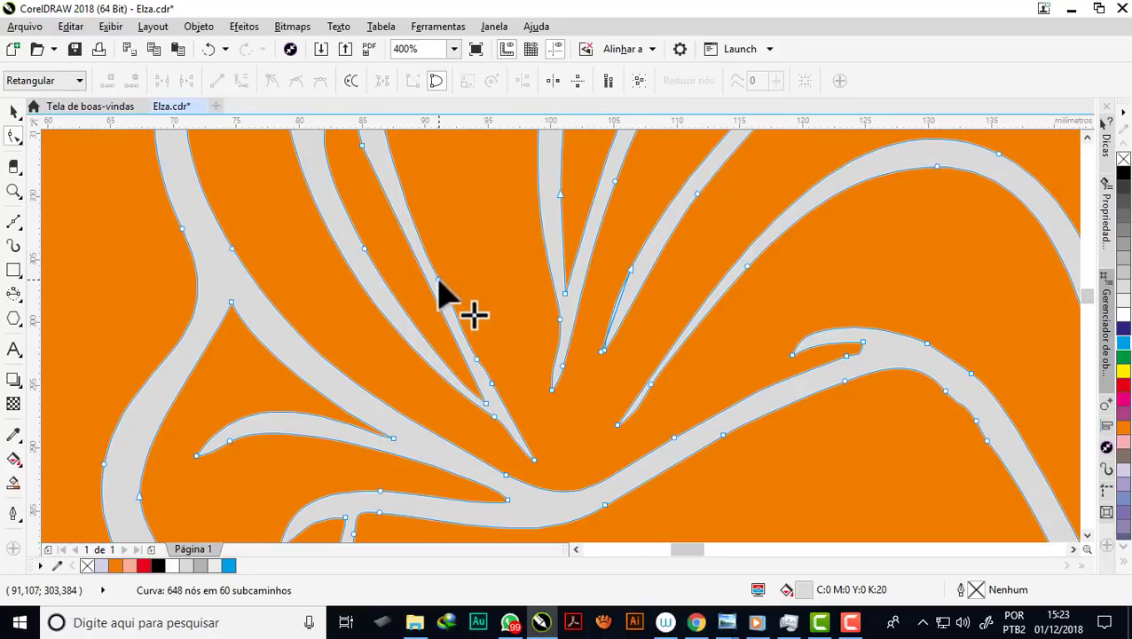
pyautogui.click(438, 282)
pyautogui.press('Delete')
pyautogui.click(493, 384)
pyautogui.press('Delete')
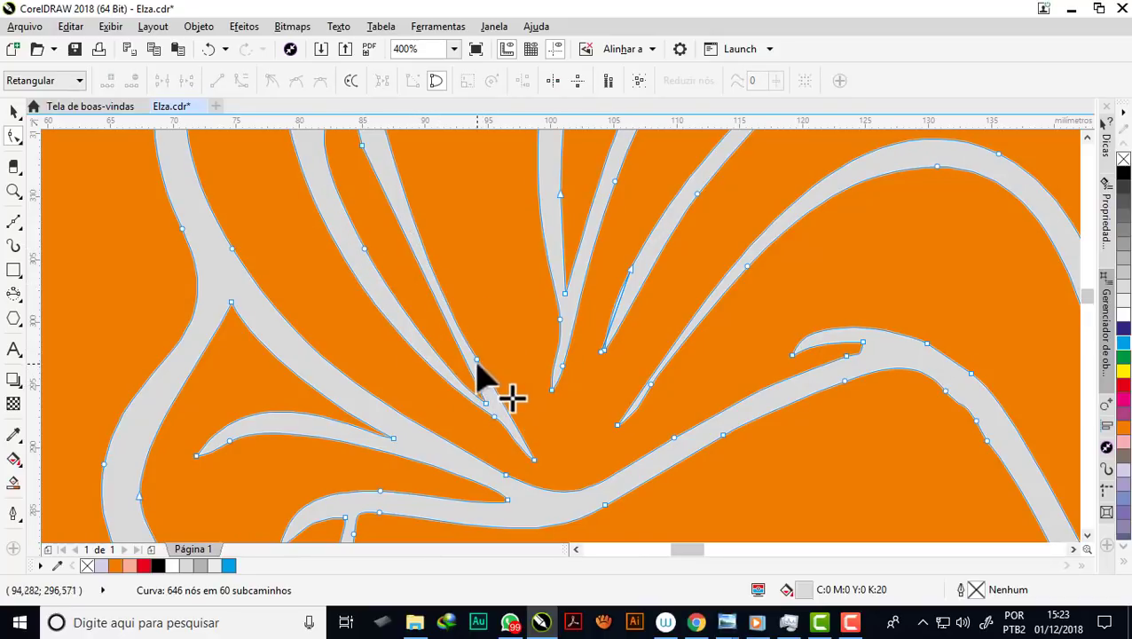
pyautogui.click(476, 359)
pyautogui.press('Delete')
pyautogui.scroll(-2, 503, 426)
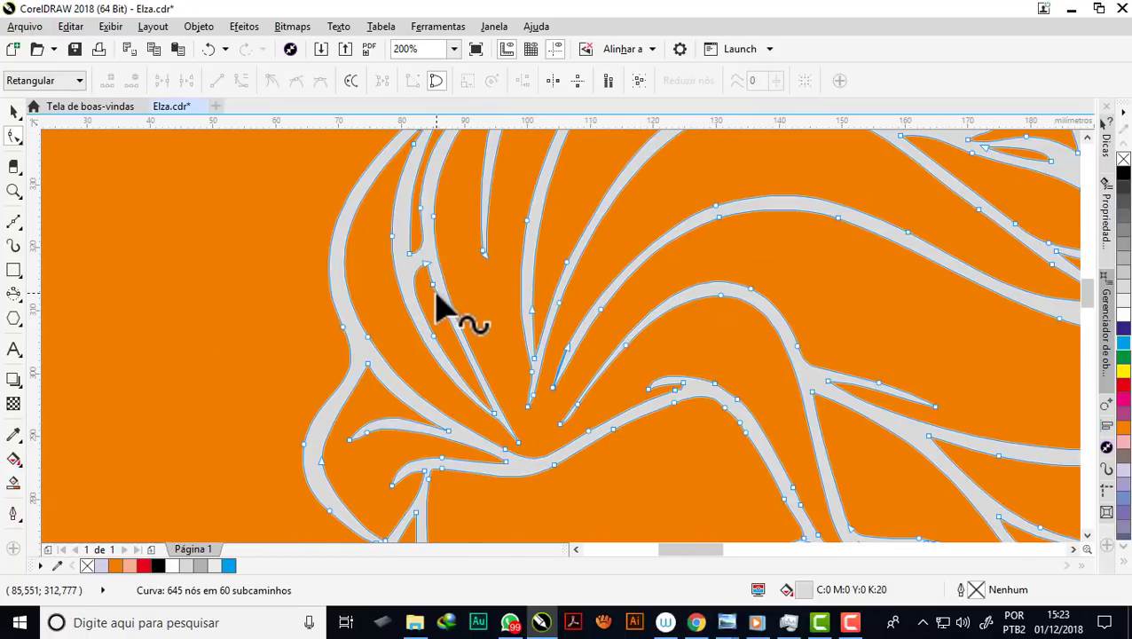
pyautogui.scroll(-2, 506, 306)
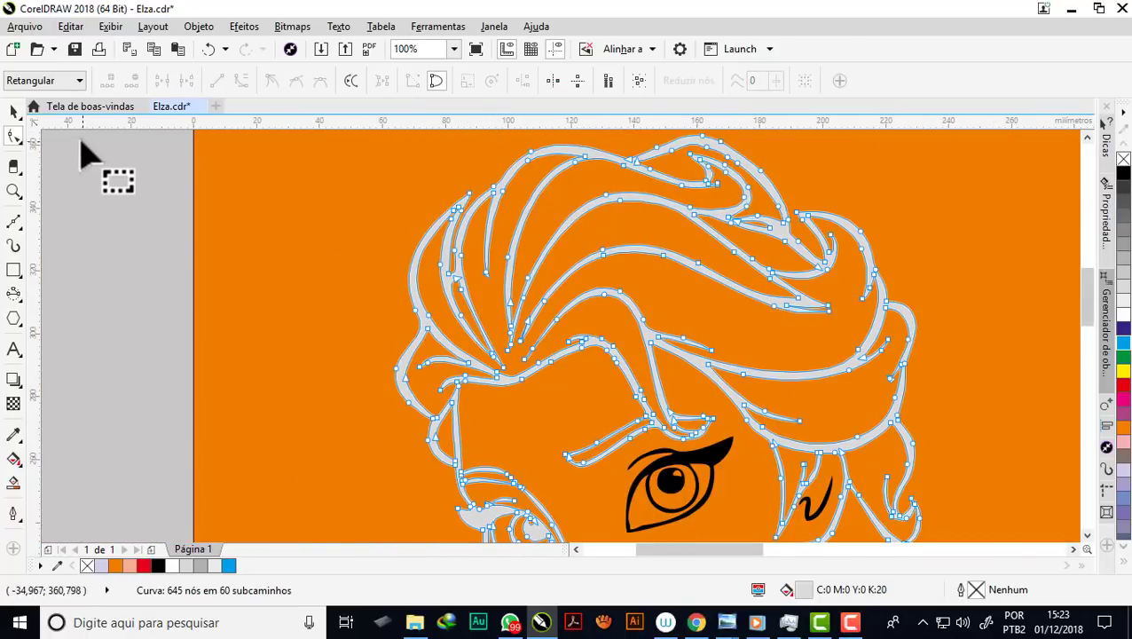
pyautogui.click(14, 112)
pyautogui.scroll(-2, 548, 252)
# Turn Elza's line art black again and save Elza.cdr in D:\imagens\meus desenhos
pyautogui.scroll(-2, 394, 226)
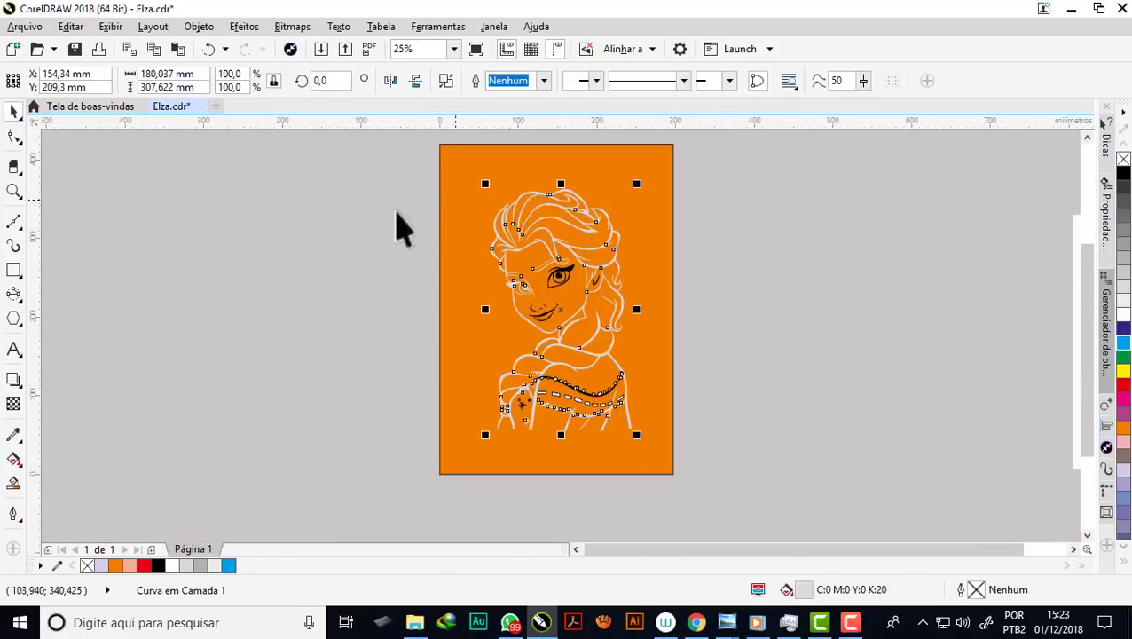
pyautogui.moveTo(400, 172); pyautogui.dragTo(654, 356)
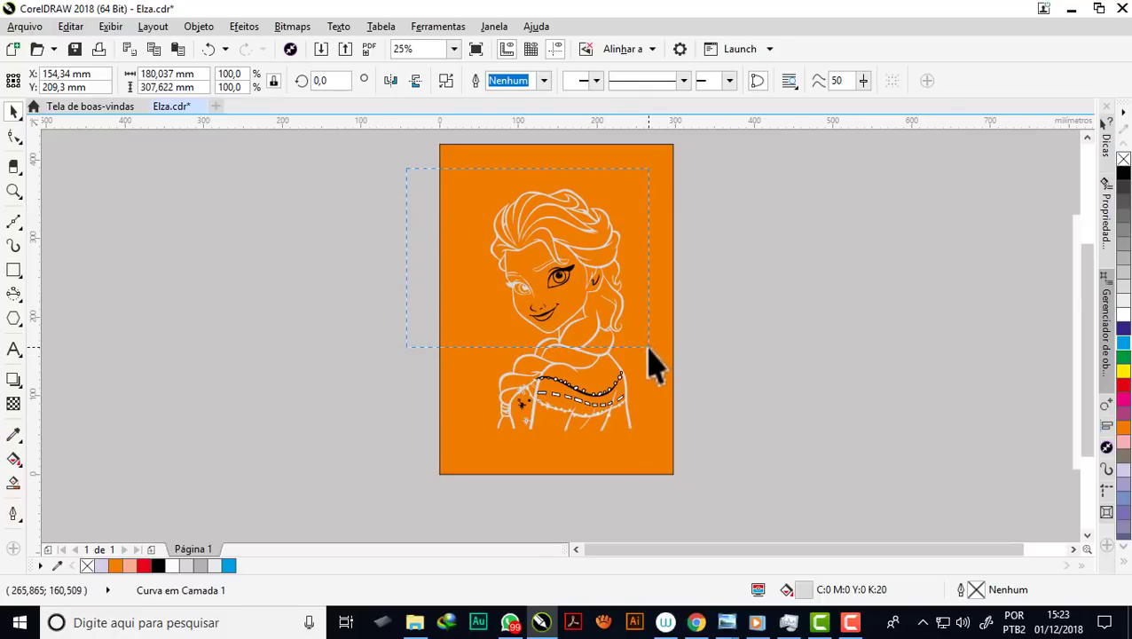
pyautogui.click(591, 232)
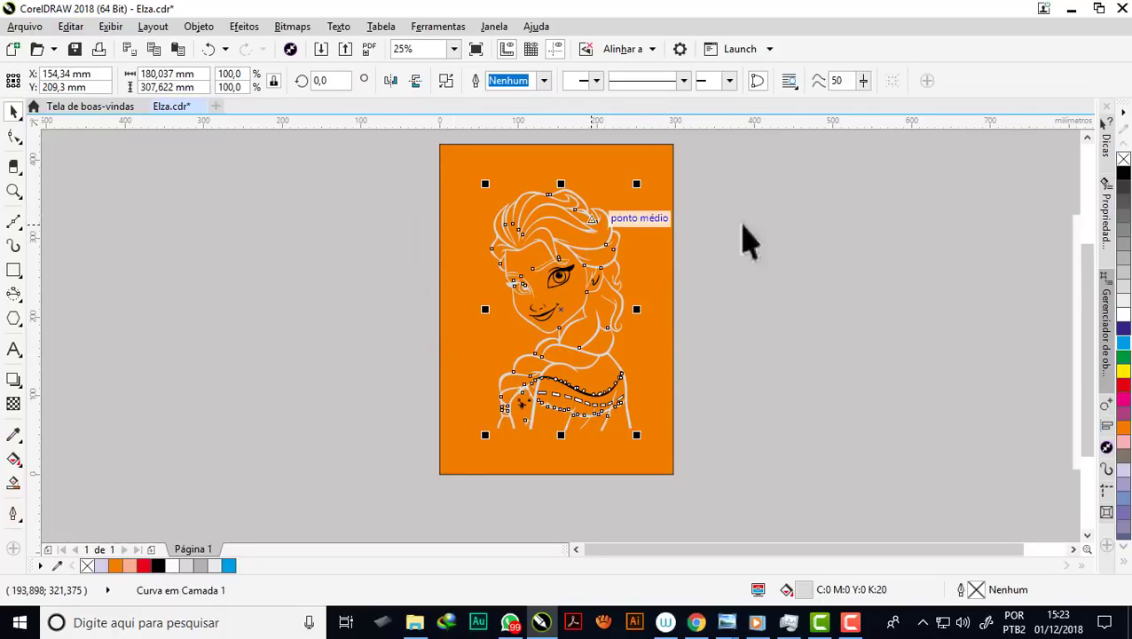
pyautogui.click(1119, 175)
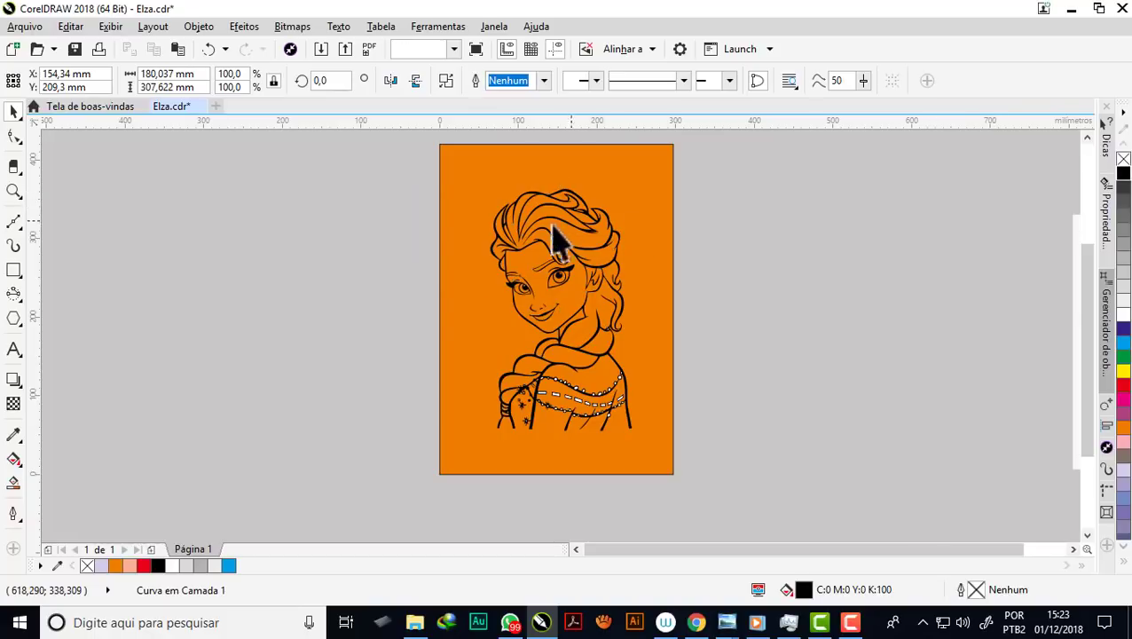
pyautogui.press('Escape')
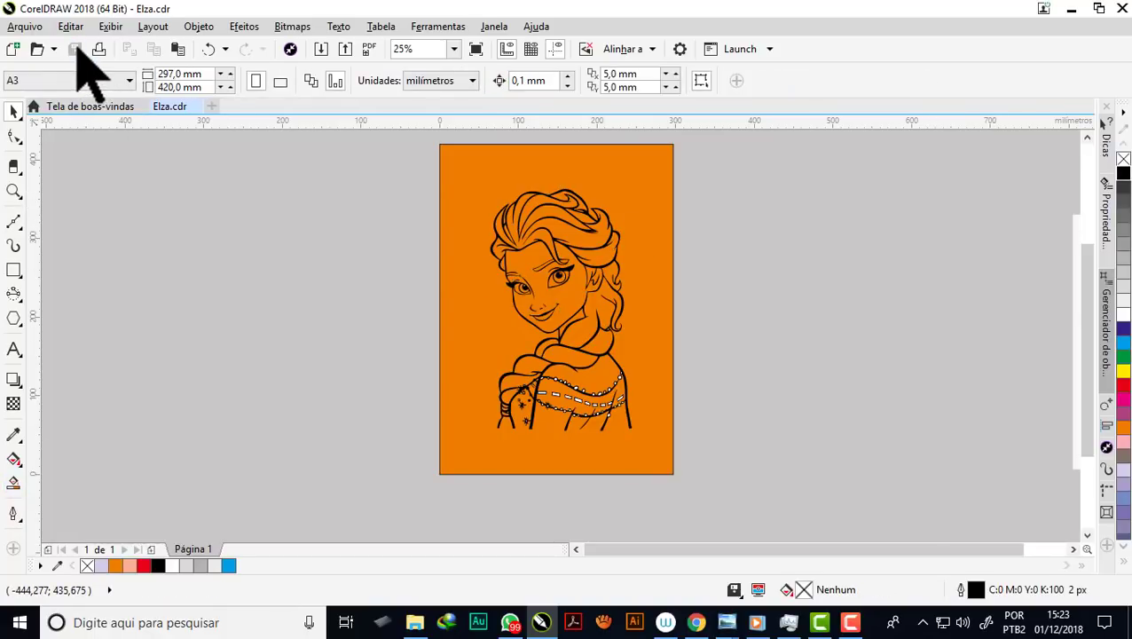
pyautogui.click(75, 48)
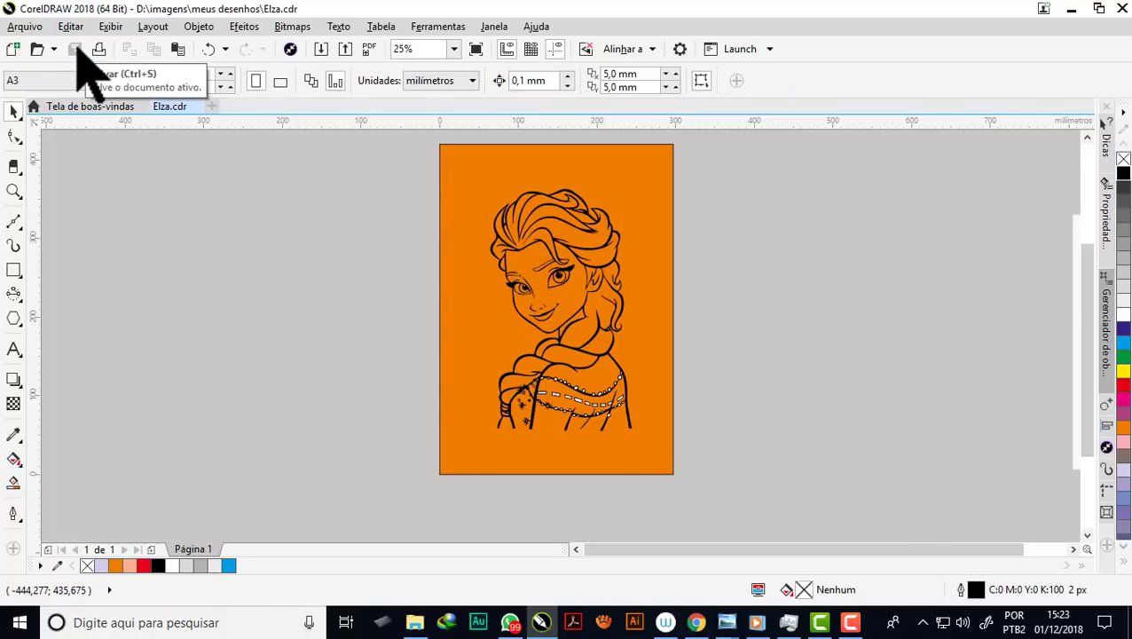
# Activate Smart Fill and set its fill colour to slate blue #4F5FA1
pyautogui.click(14, 483)
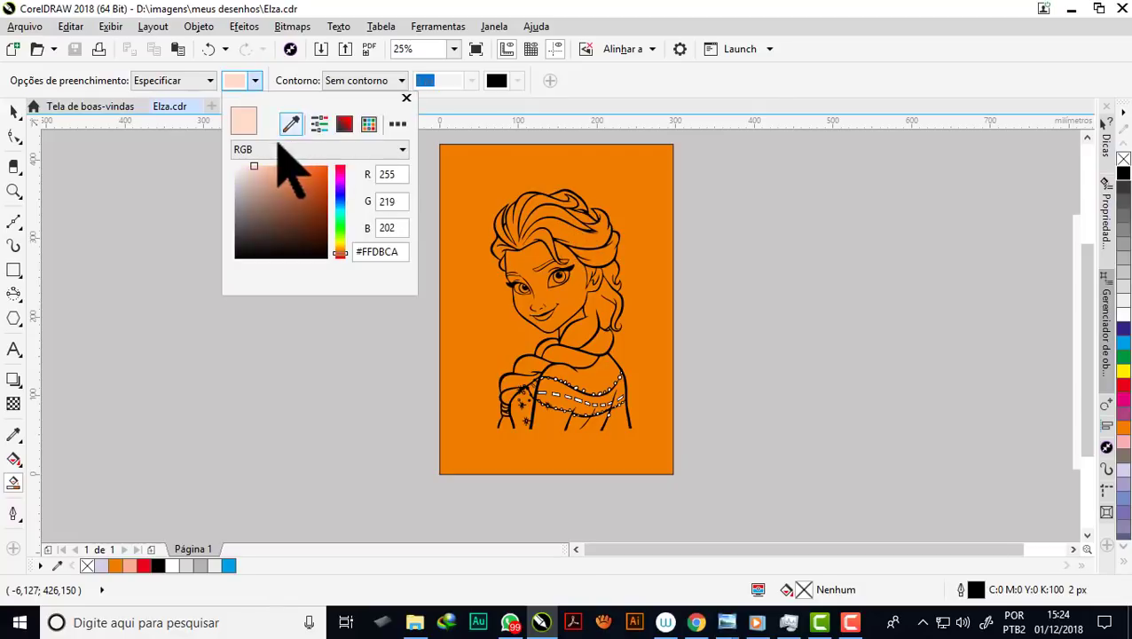
pyautogui.moveTo(253, 215)
pyautogui.mouseDown()
pyautogui.moveTo(205, 240)
pyautogui.moveTo(279, 226)
pyautogui.moveTo(192, 217)
pyautogui.mouseUp()
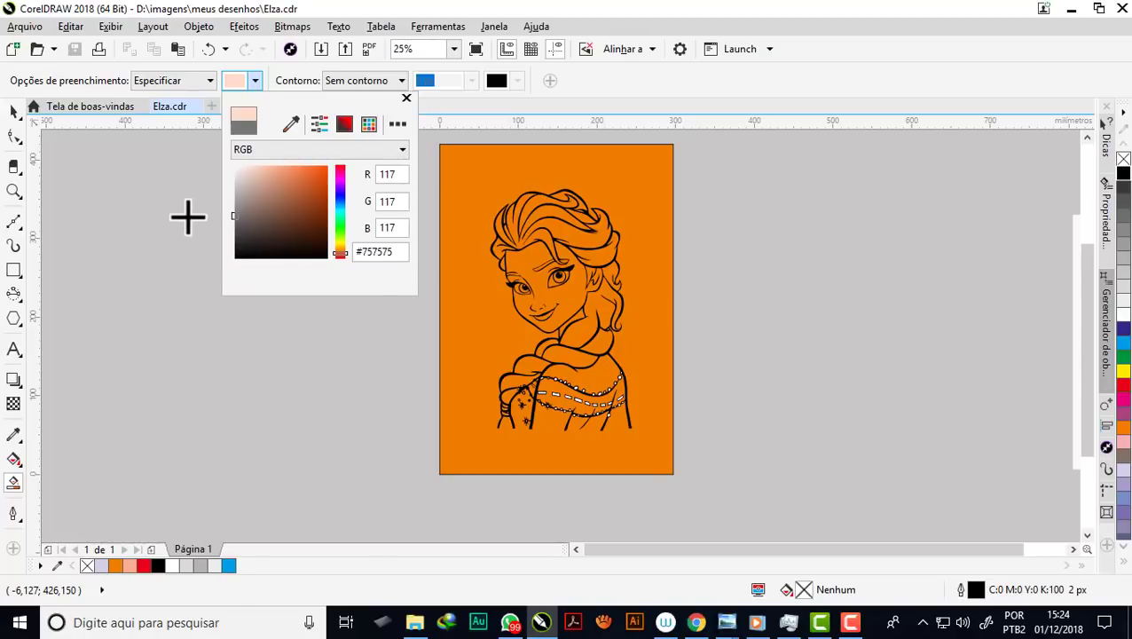
pyautogui.moveTo(340, 253)
pyautogui.mouseDown()
pyautogui.moveTo(342, 198)
pyautogui.moveTo(222, 189)
pyautogui.moveTo(284, 202)
pyautogui.mouseUp()
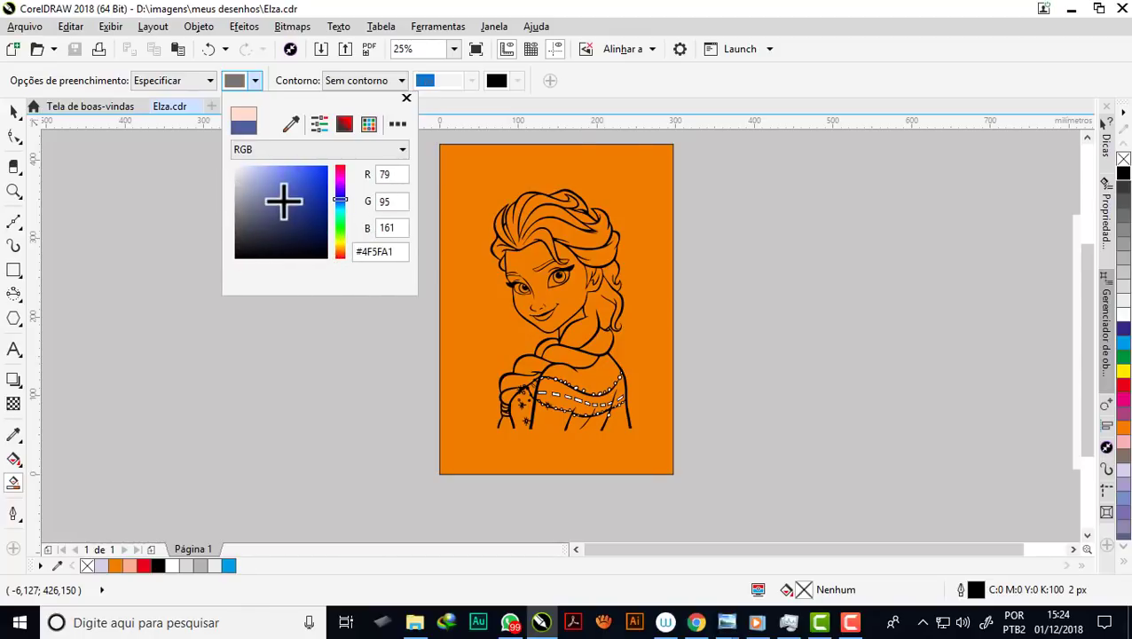
pyautogui.scroll(2, 569, 195)
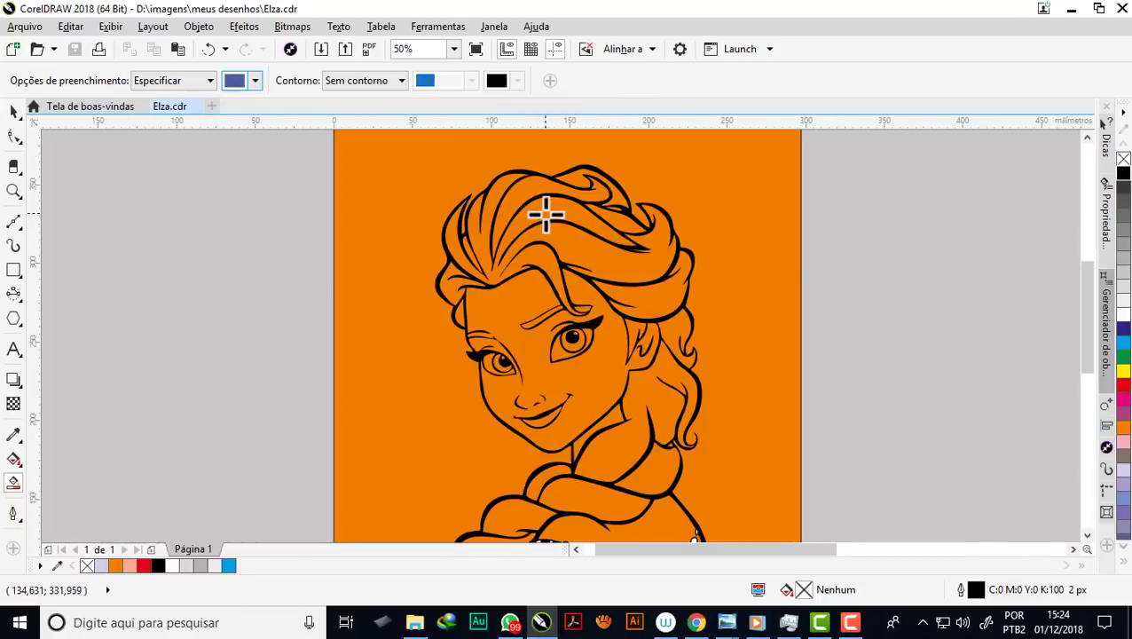
# Smart-fill the hair strands, the top hair region and the curl blue
pyautogui.scroll(2, 458, 271)
pyautogui.click(450, 293)
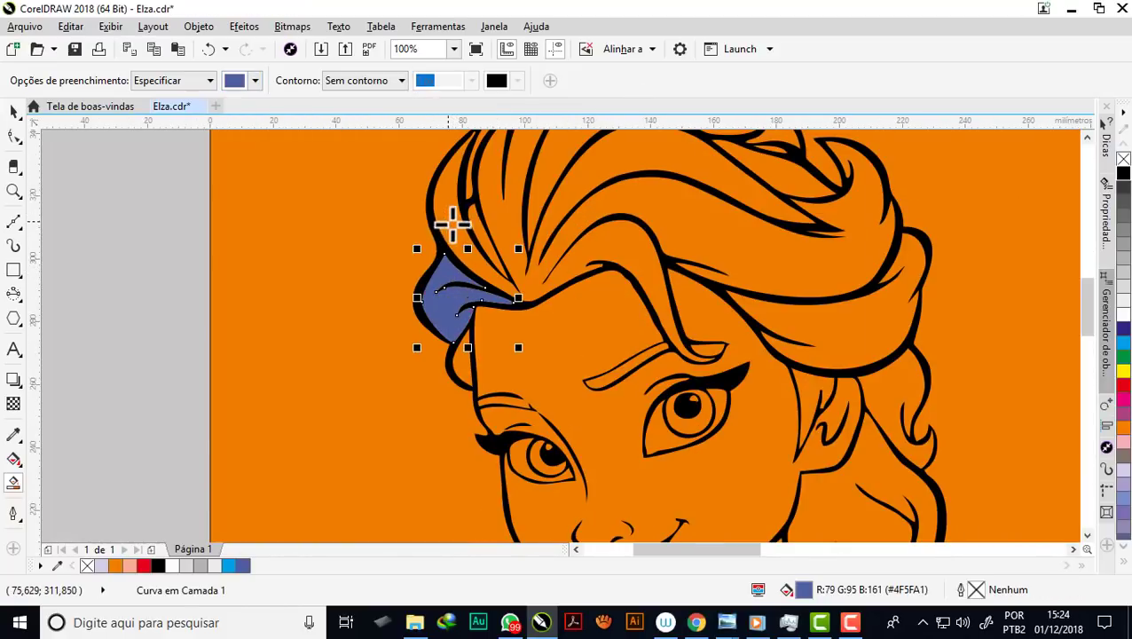
pyautogui.click(453, 225)
pyautogui.click(549, 165)
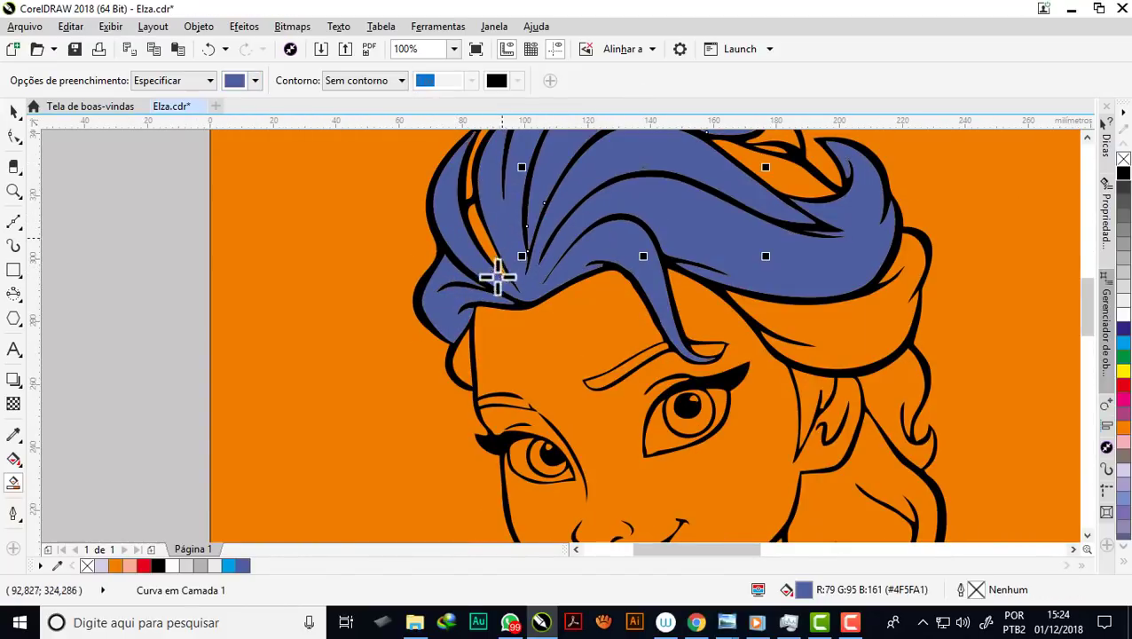
pyautogui.scroll(-2, 510, 266)
pyautogui.scroll(2, 643, 226)
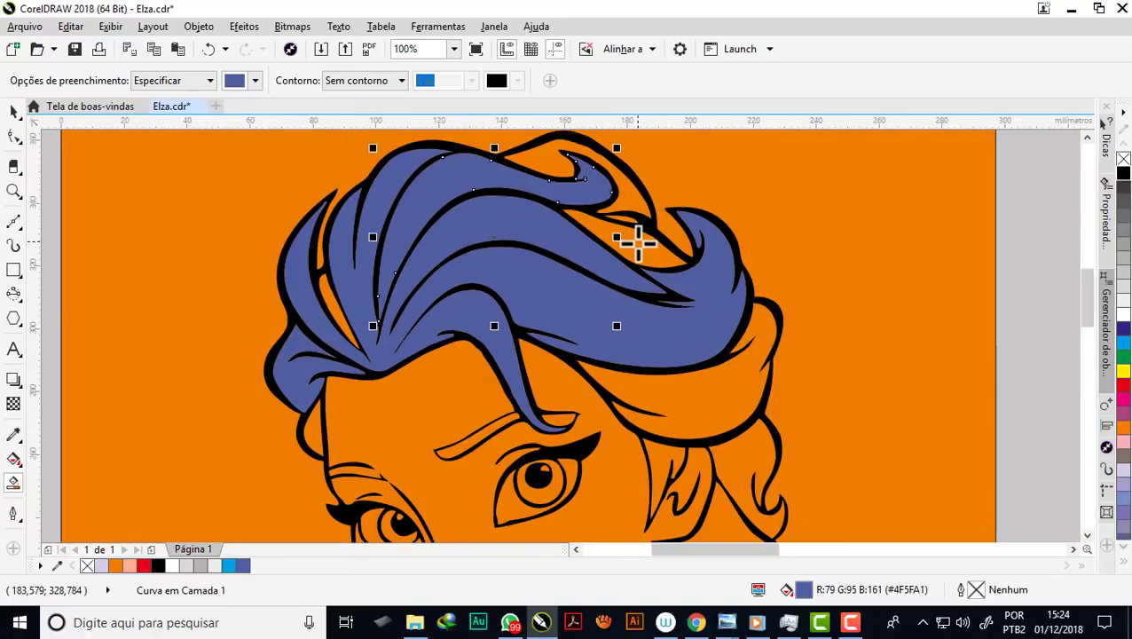
pyautogui.click(611, 202)
pyautogui.scroll(3, 634, 213)
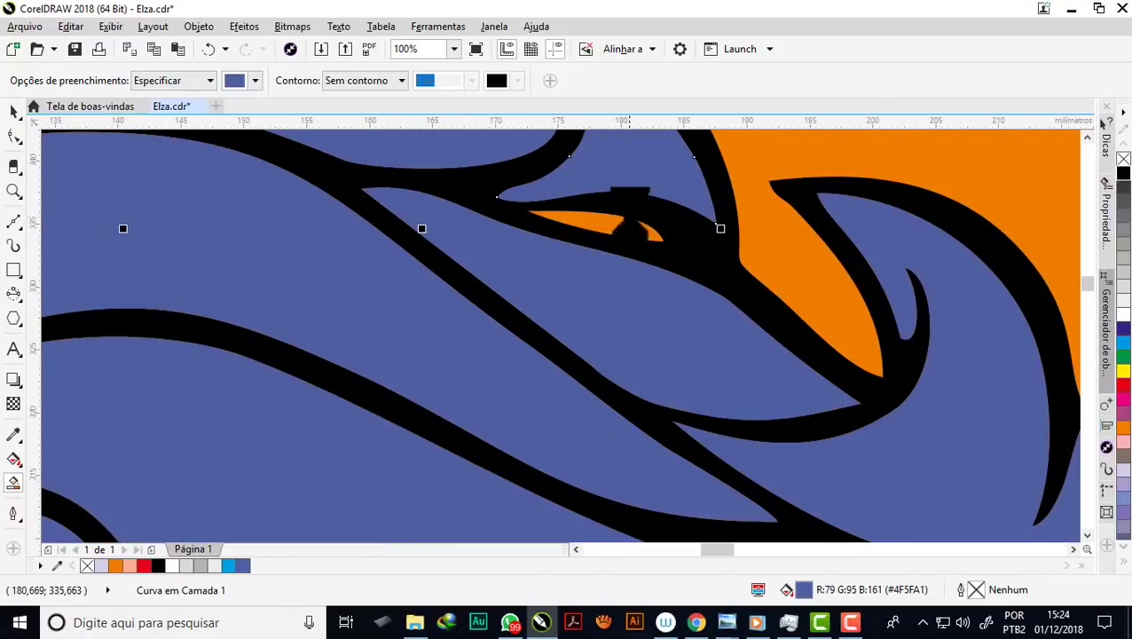
pyautogui.click(617, 225)
pyautogui.scroll(-5, 551, 185)
pyautogui.scroll(2, 437, 271)
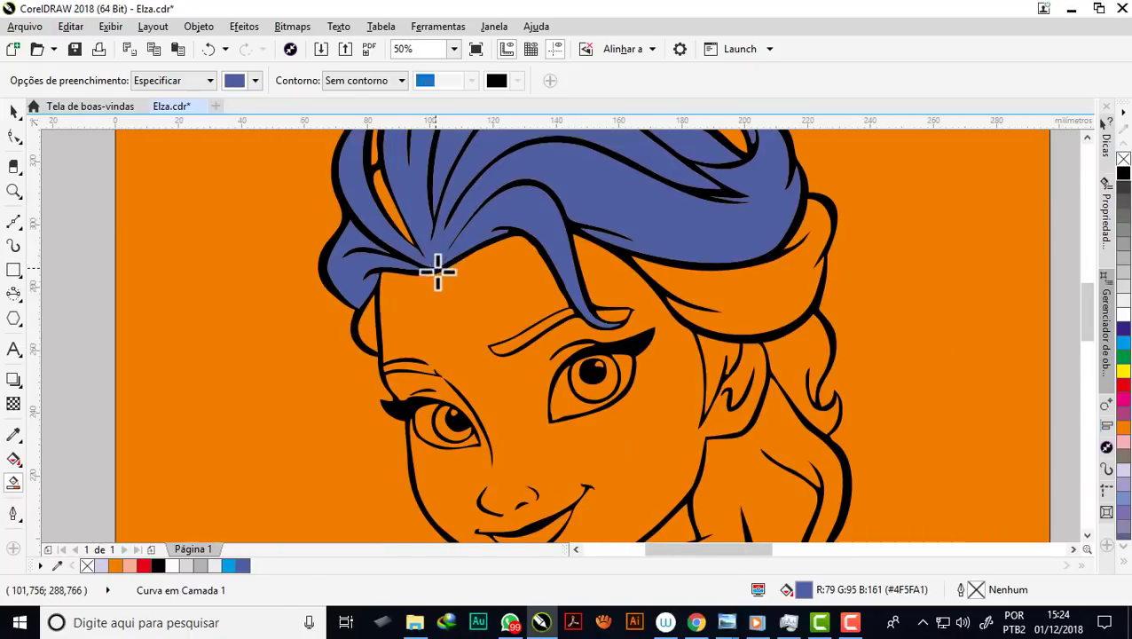
# Fill the face and the hair strands and band beside it blue
pyautogui.click(433, 307)
pyautogui.click(367, 324)
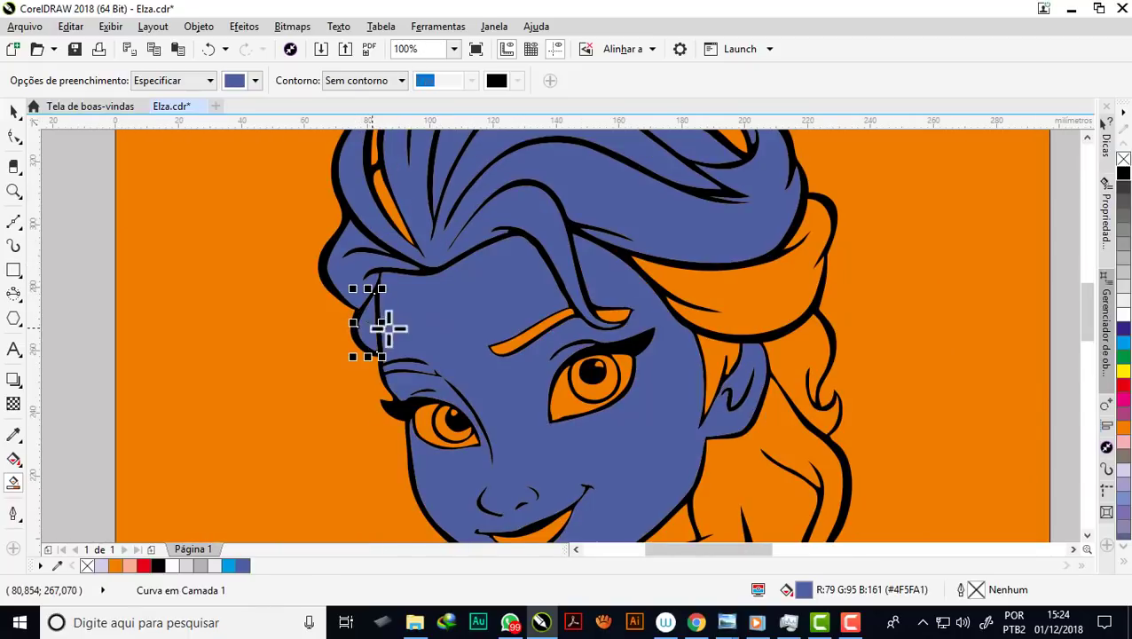
pyautogui.click(703, 304)
pyautogui.click(721, 354)
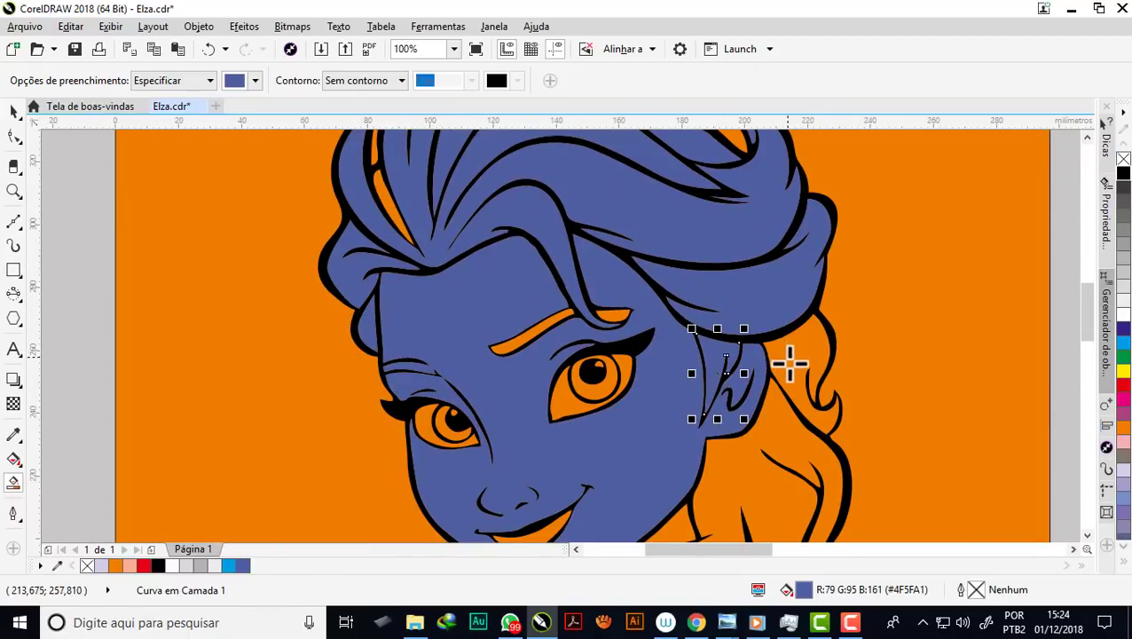
pyautogui.click(788, 362)
pyautogui.click(744, 465)
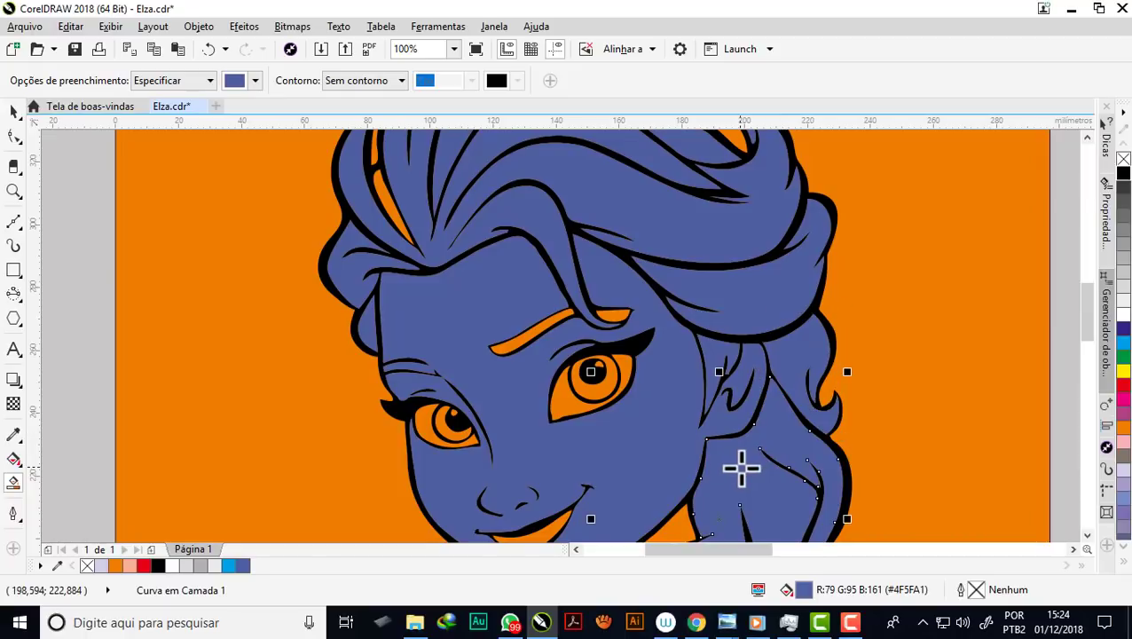
pyautogui.scroll(2, 512, 335)
# Fill the eyebrow, both irises, the highlights and the eye white blue
pyautogui.click(504, 344)
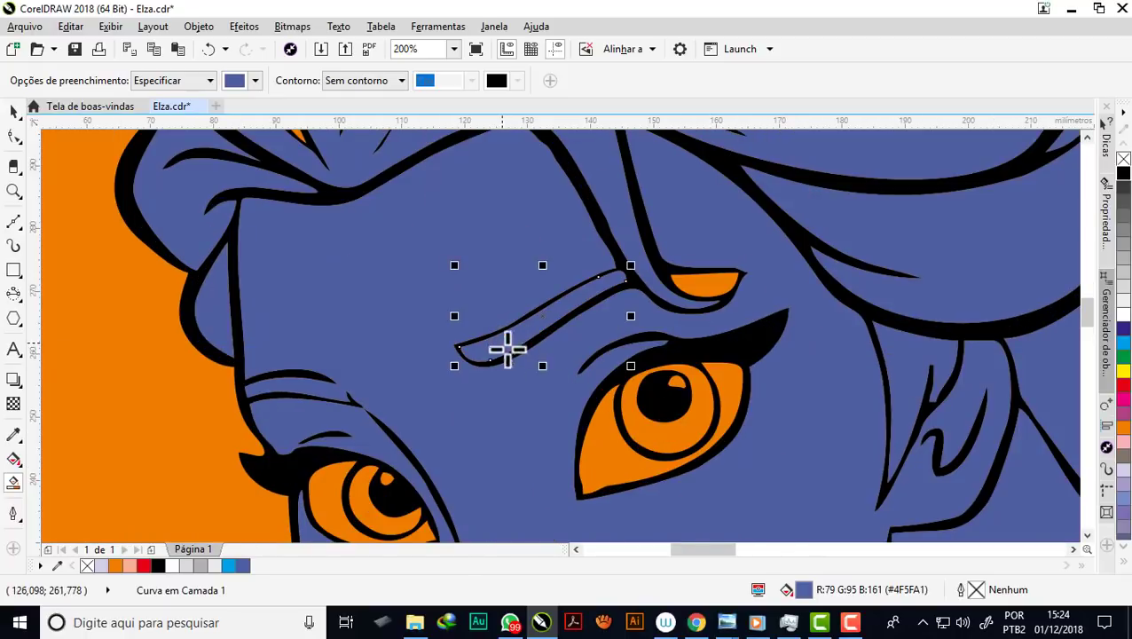
pyautogui.click(626, 462)
pyautogui.click(652, 439)
pyautogui.scroll(4, 674, 382)
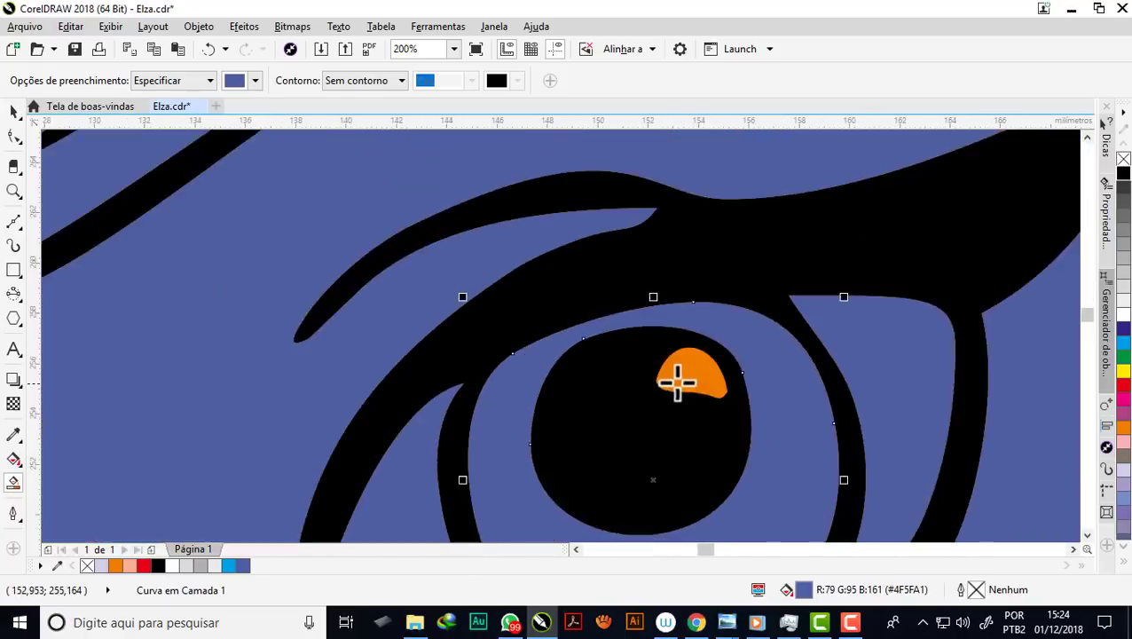
pyautogui.click(689, 373)
pyautogui.scroll(-3, 665, 277)
pyautogui.scroll(-2, 665, 277)
pyautogui.scroll(2, 515, 355)
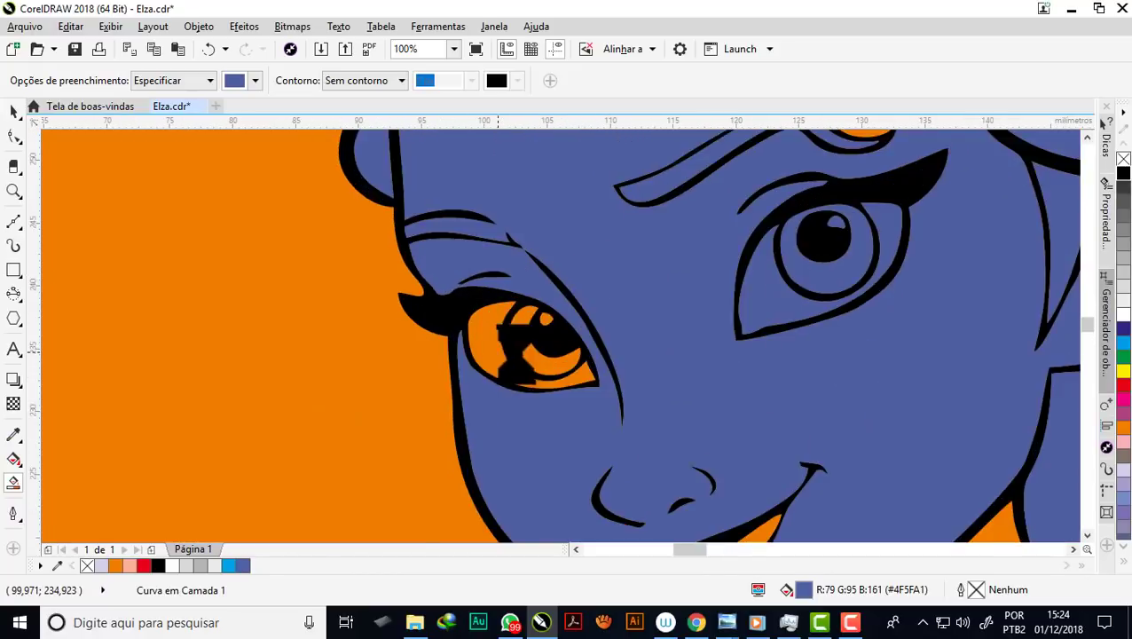
pyautogui.scroll(2, 543, 357)
pyautogui.click(547, 355)
pyautogui.click(575, 284)
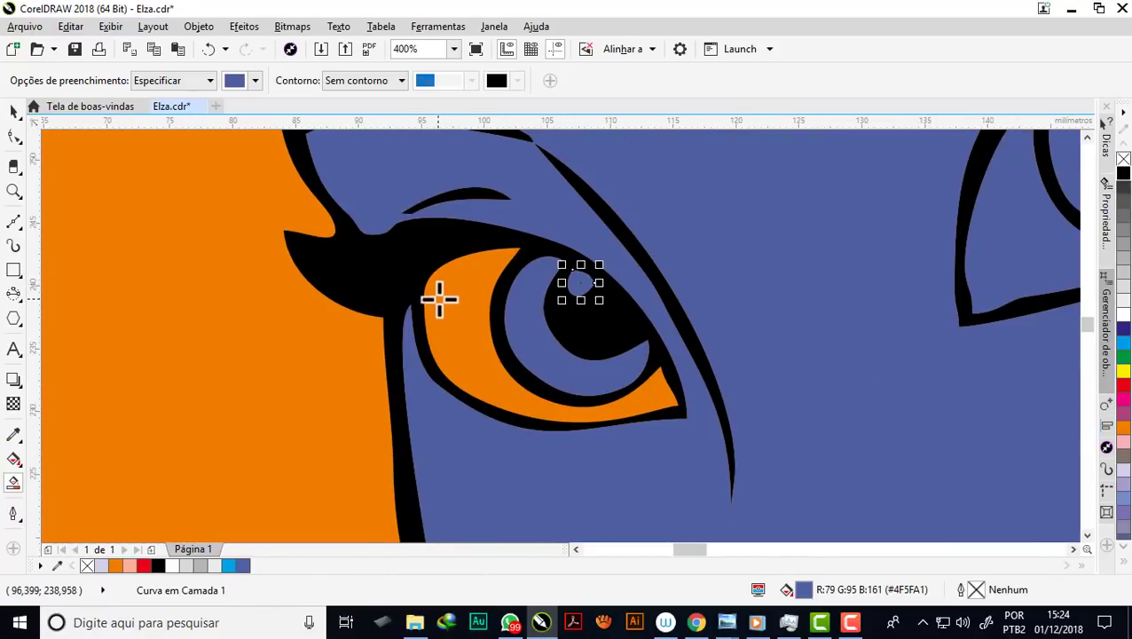
pyautogui.click(456, 286)
pyautogui.scroll(-3, 501, 290)
pyautogui.scroll(1, 506, 293)
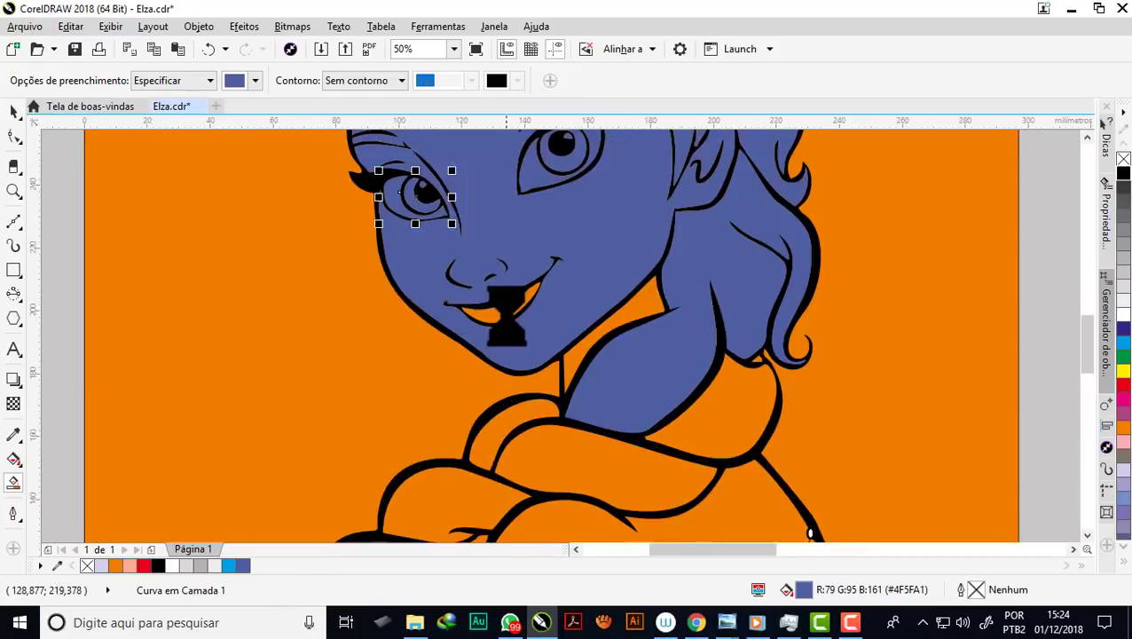
pyautogui.scroll(1, 489, 310)
# Fill the lower lip, neck, braid sections and shoulder regions blue
pyautogui.click(489, 310)
pyautogui.click(735, 315)
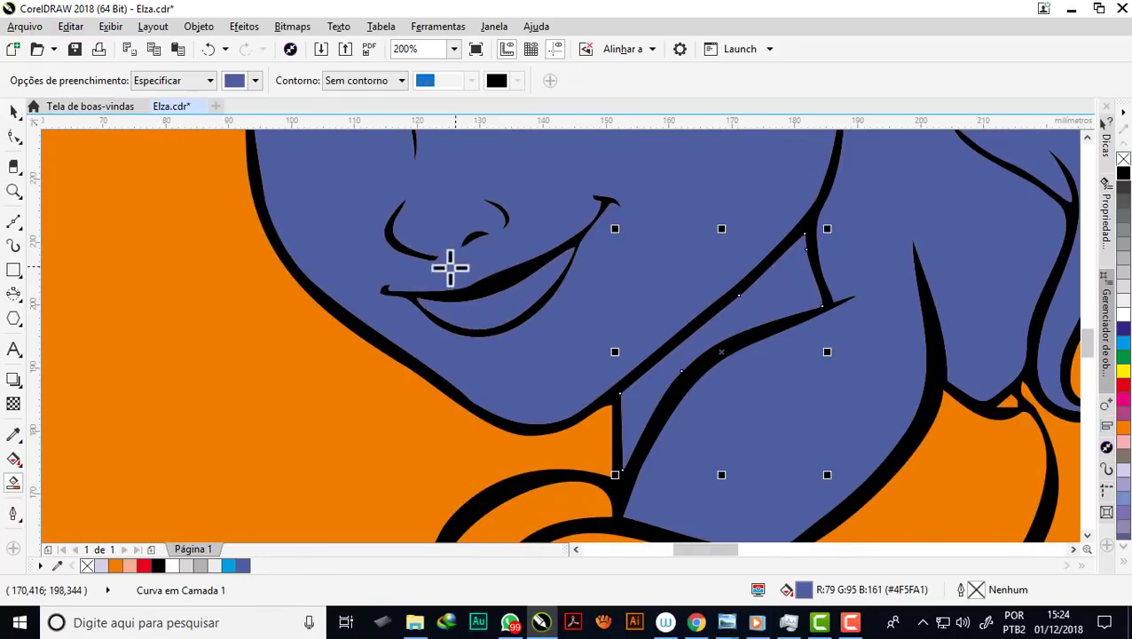
pyautogui.scroll(-3, 497, 293)
pyautogui.scroll(1, 543, 320)
pyautogui.scroll(1, 611, 281)
pyautogui.click(611, 281)
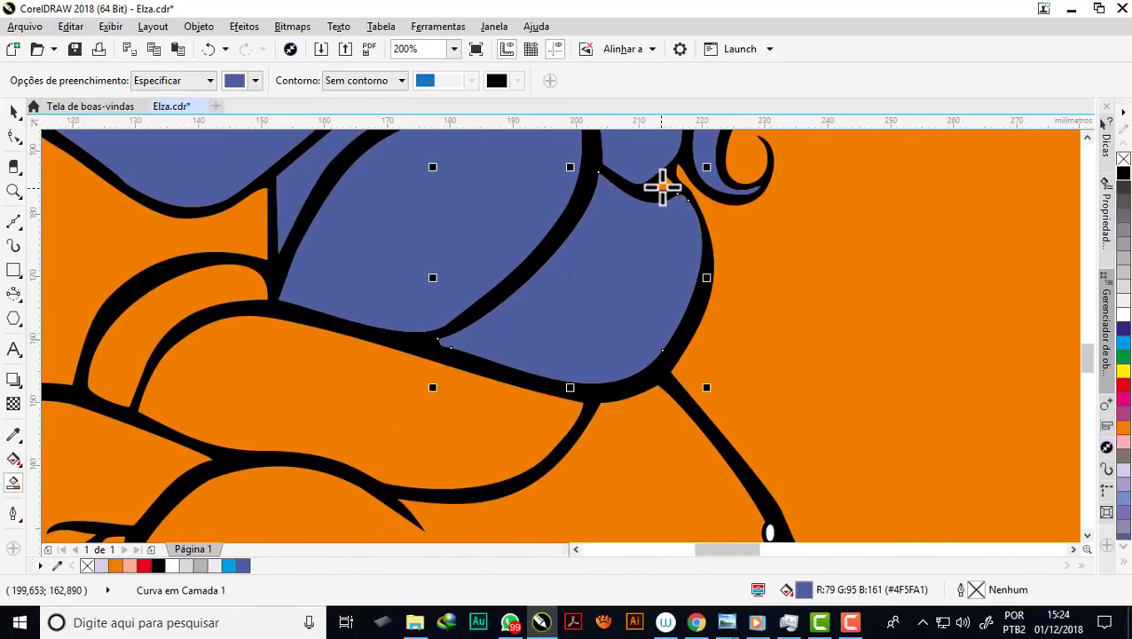
pyautogui.click(667, 186)
pyautogui.click(214, 286)
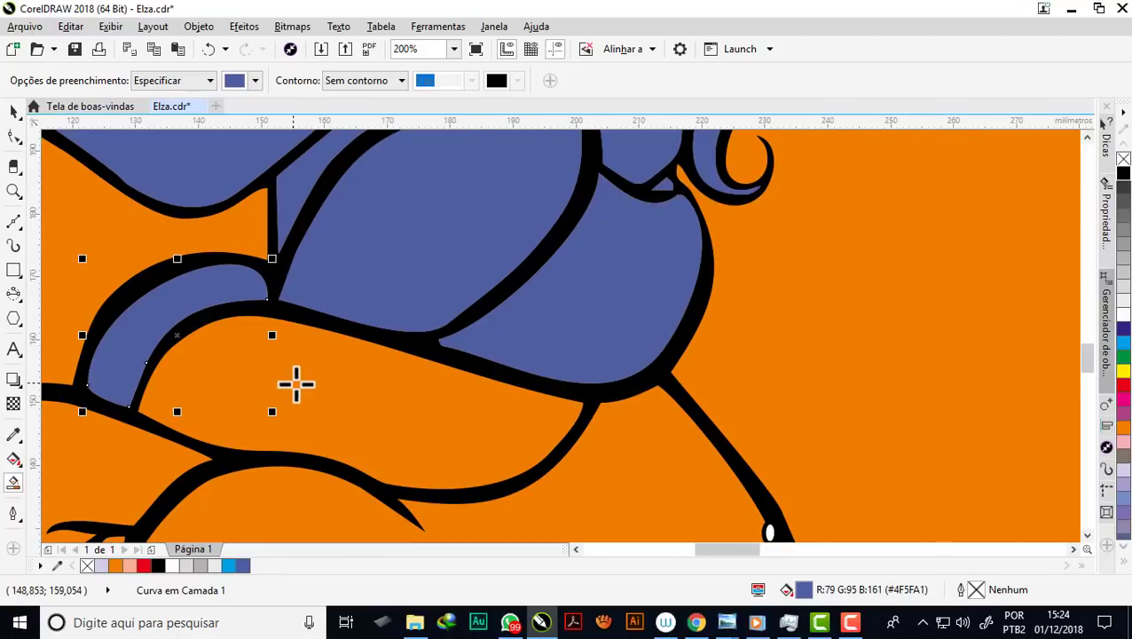
pyautogui.click(522, 452)
pyautogui.scroll(-2, 605, 362)
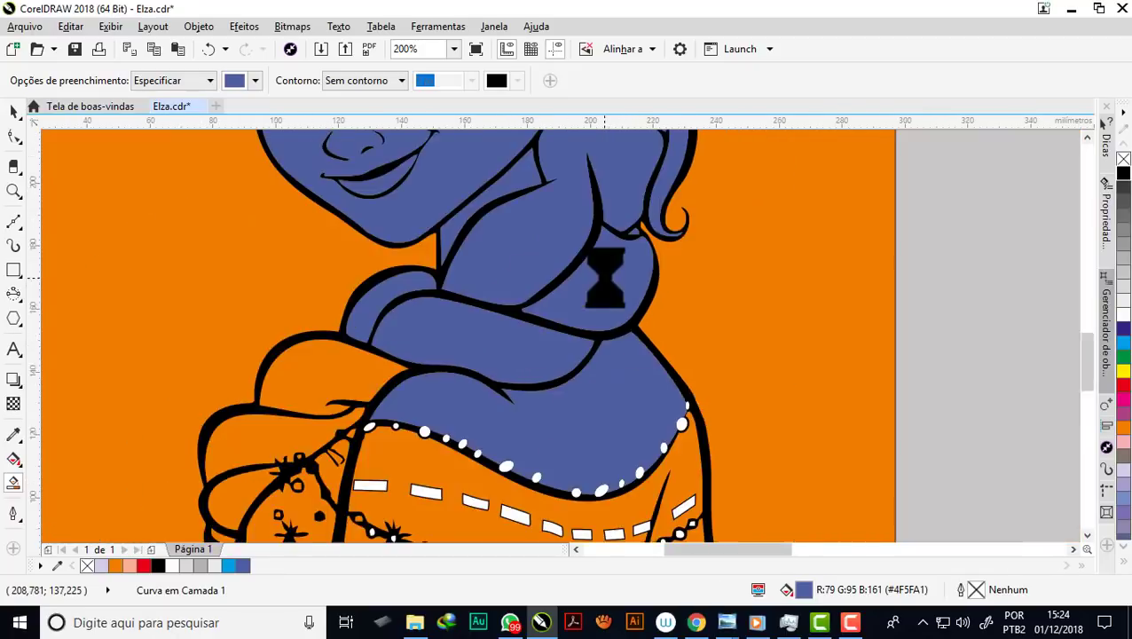
pyautogui.scroll(-1, 539, 309)
pyautogui.scroll(2, 538, 309)
# Fill the sleeve blobs, small enclosed shapes and the dashed dress band blue
pyautogui.click(519, 302)
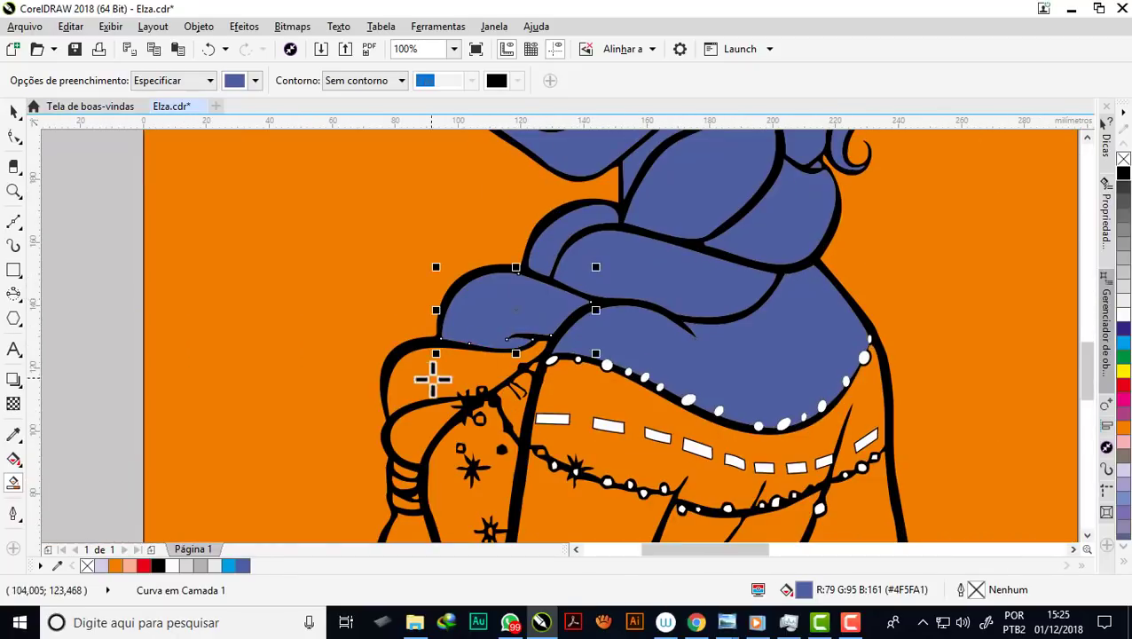
pyautogui.click(429, 391)
pyautogui.click(417, 426)
pyautogui.scroll(2, 515, 417)
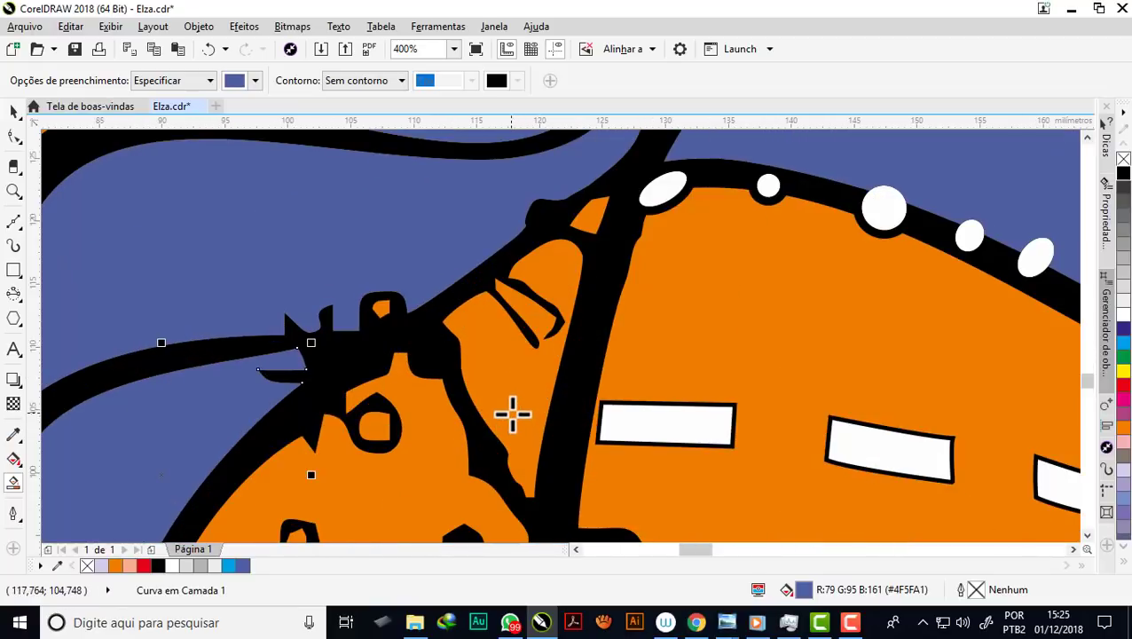
pyautogui.click(511, 413)
pyautogui.click(592, 219)
pyautogui.scroll(1, 387, 306)
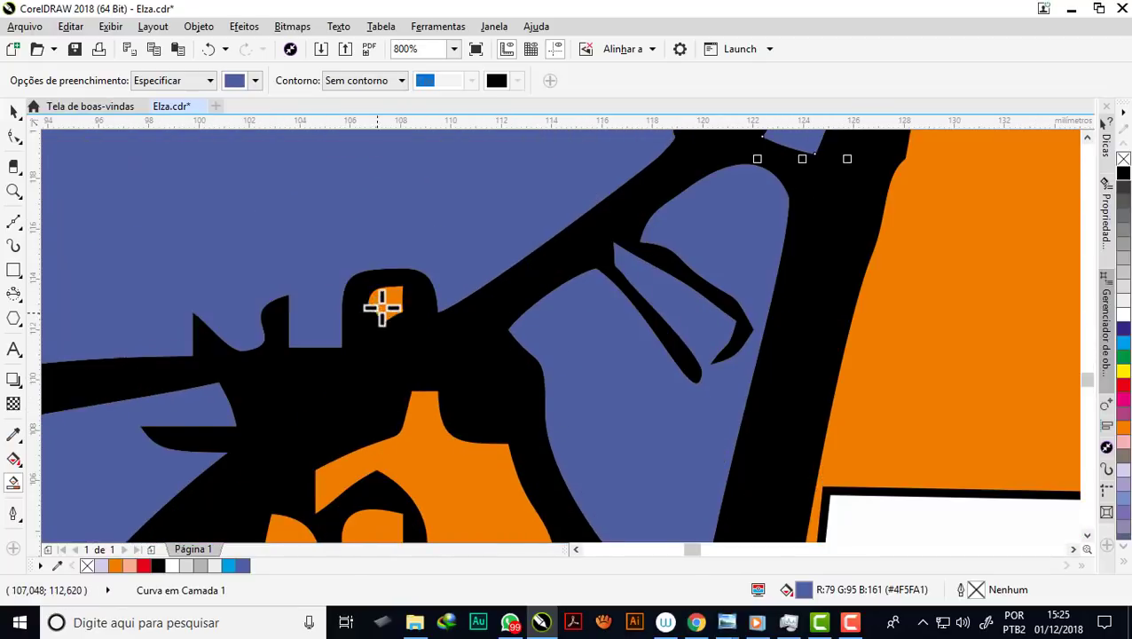
pyautogui.click(386, 300)
pyautogui.scroll(-2, 386, 292)
pyautogui.click(551, 290)
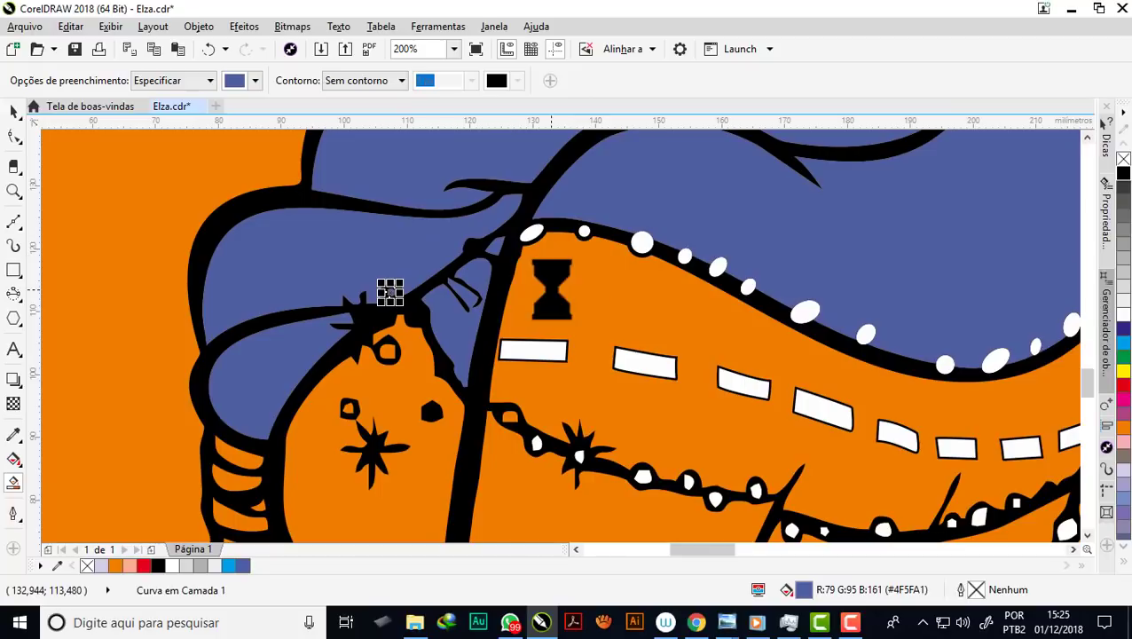
pyautogui.scroll(-1, 550, 279)
pyautogui.scroll(-1, 523, 310)
pyautogui.scroll(2, 512, 325)
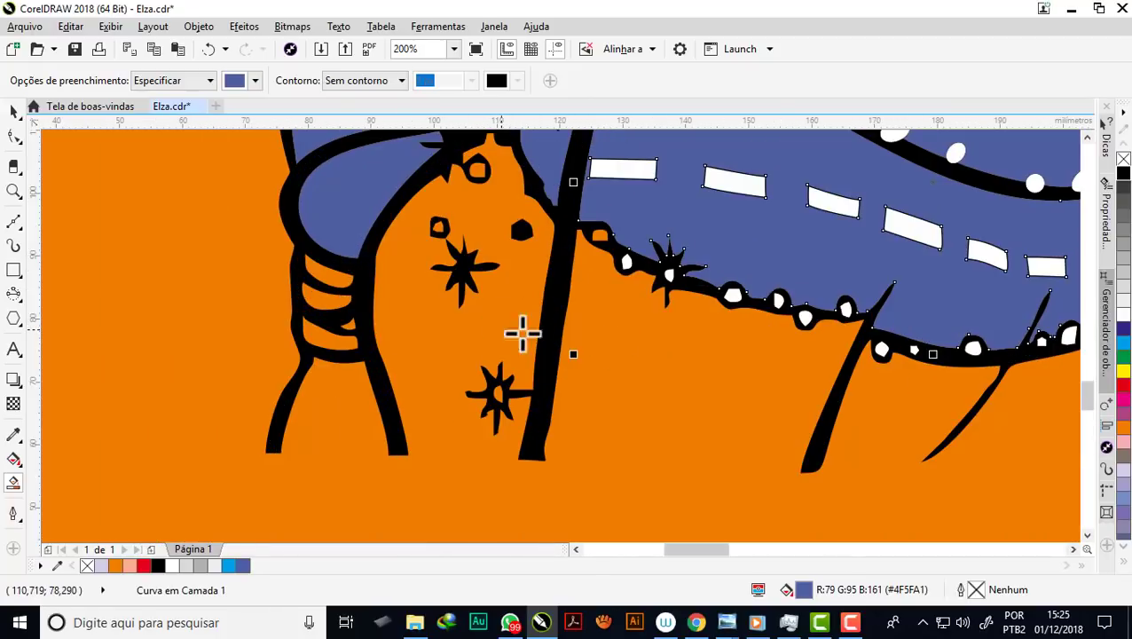
# Undo the accidental blue fill of the orange background with Ctrl+Z
pyautogui.click(522, 333)
pyautogui.scroll(-1, 547, 306)
pyautogui.scroll(-1, 531, 306)
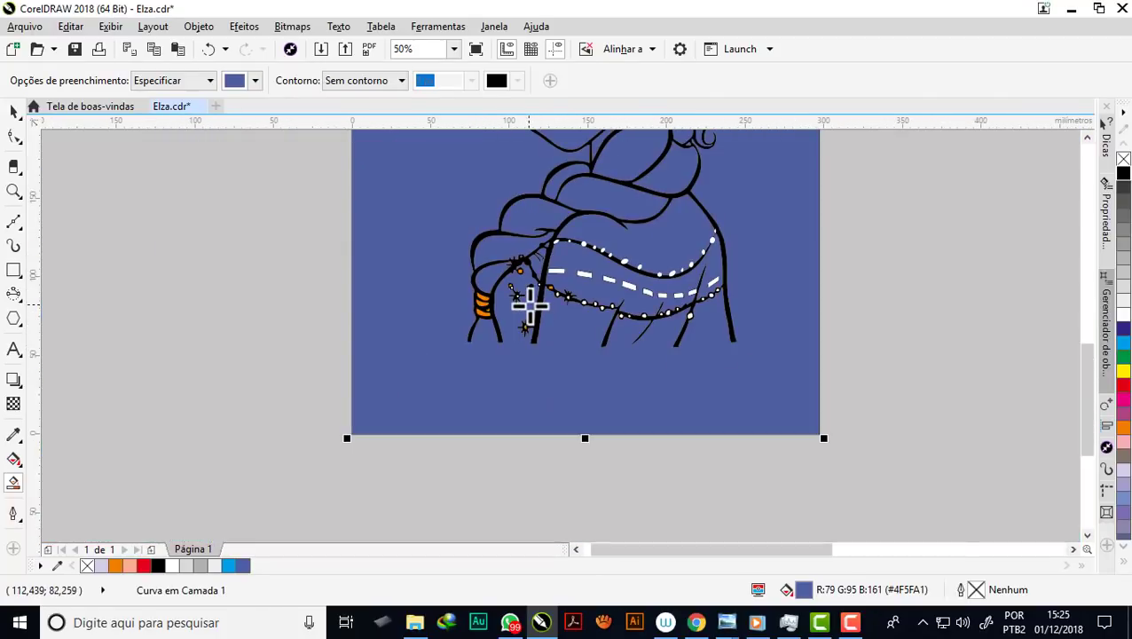
pyautogui.scroll(1, 578, 334)
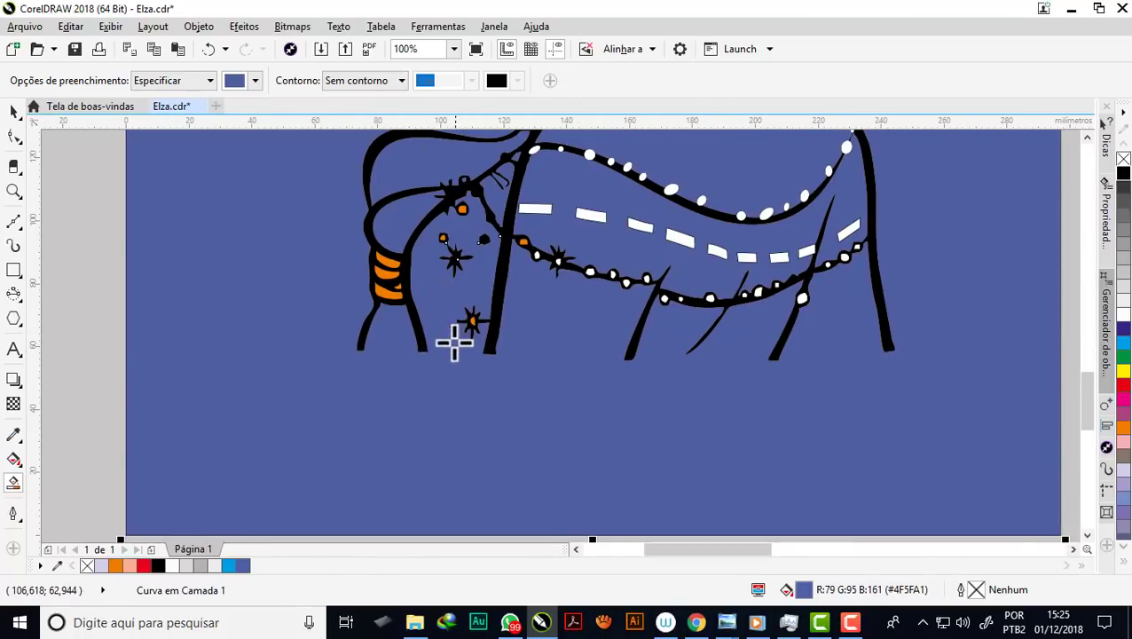
pyautogui.scroll(-2, 455, 343)
pyautogui.scroll(-1, 449, 303)
pyautogui.scroll(1, 450, 303)
pyautogui.hotkey('ctrl', 'z')
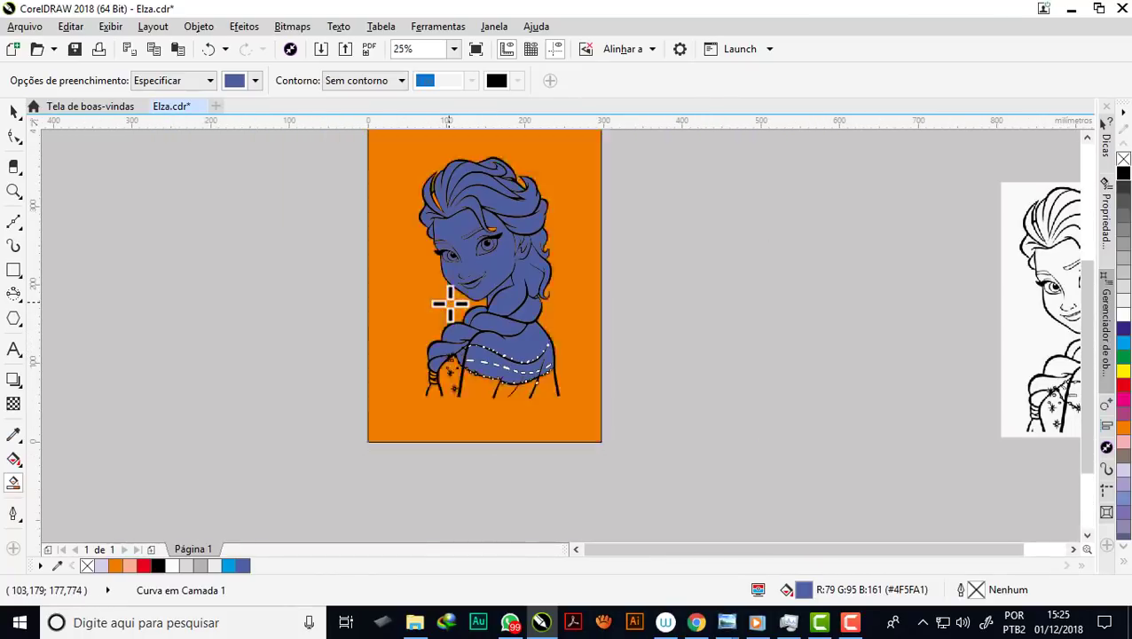
pyautogui.scroll(2, 477, 399)
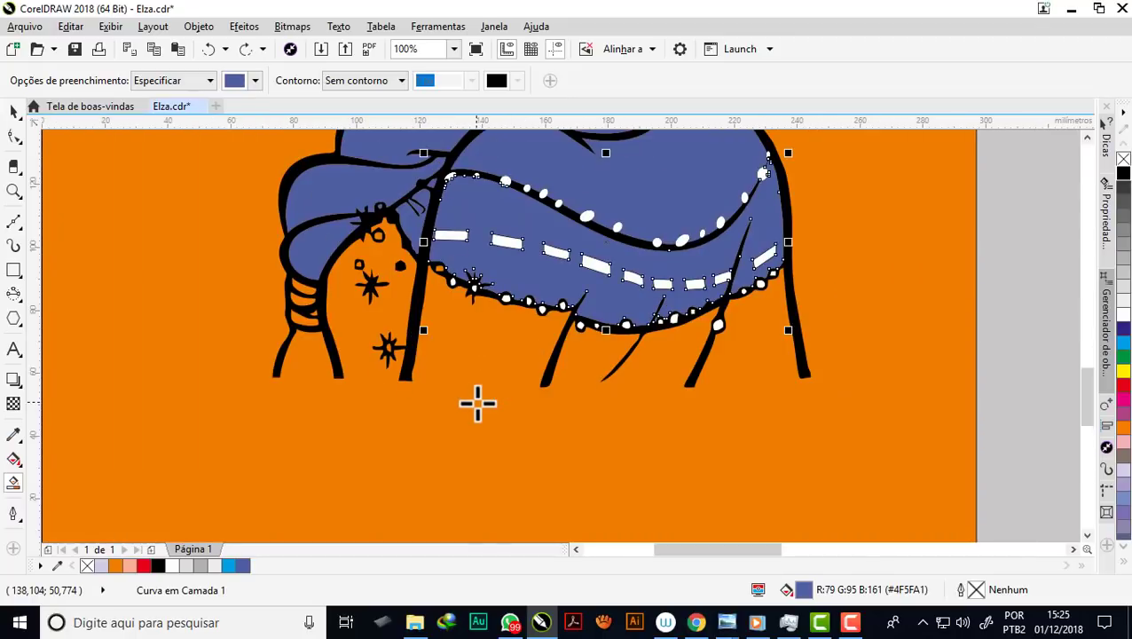
# Draw a multi-node Bézier line across the bottom tips of the skirt folds
pyautogui.click(14, 223)
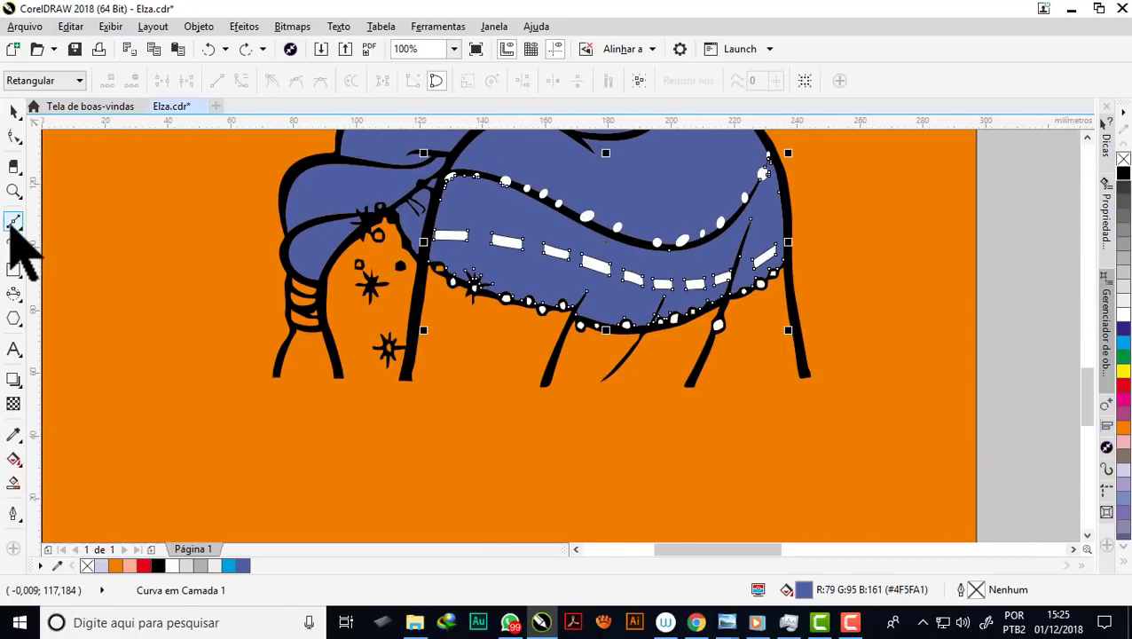
pyautogui.scroll(1, 297, 378)
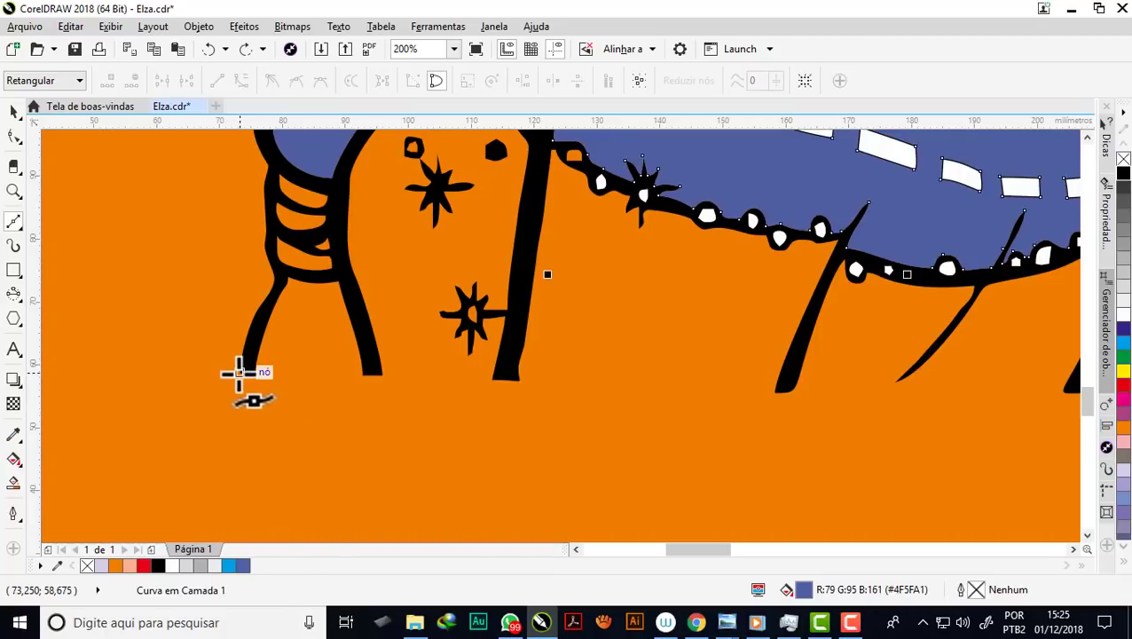
pyautogui.scroll(-1, 213, 373)
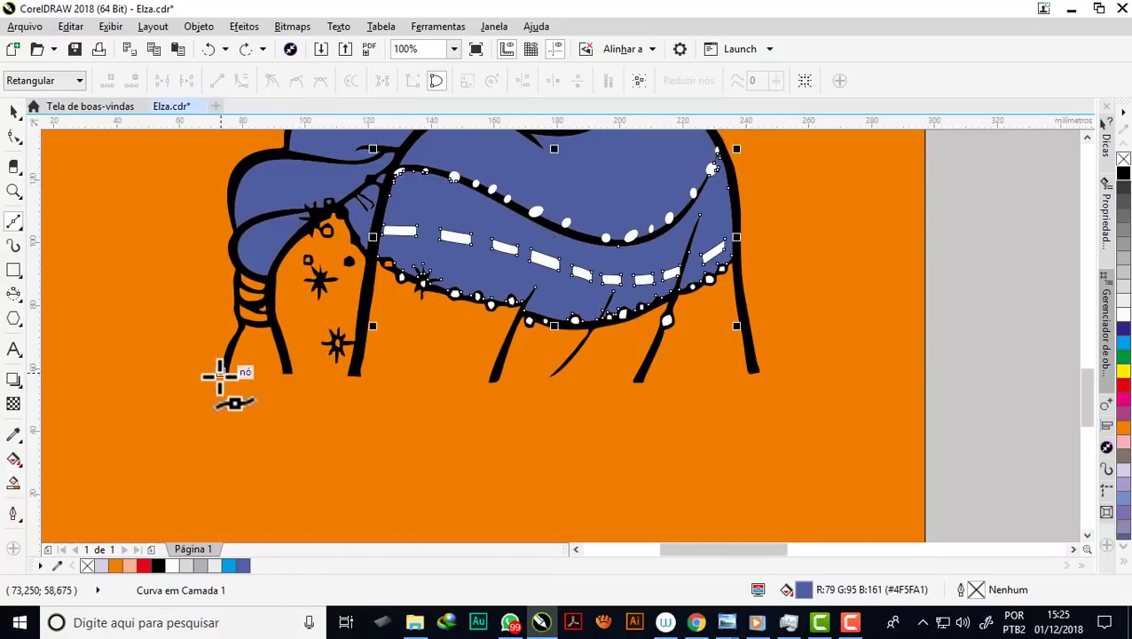
pyautogui.scroll(1, 221, 374)
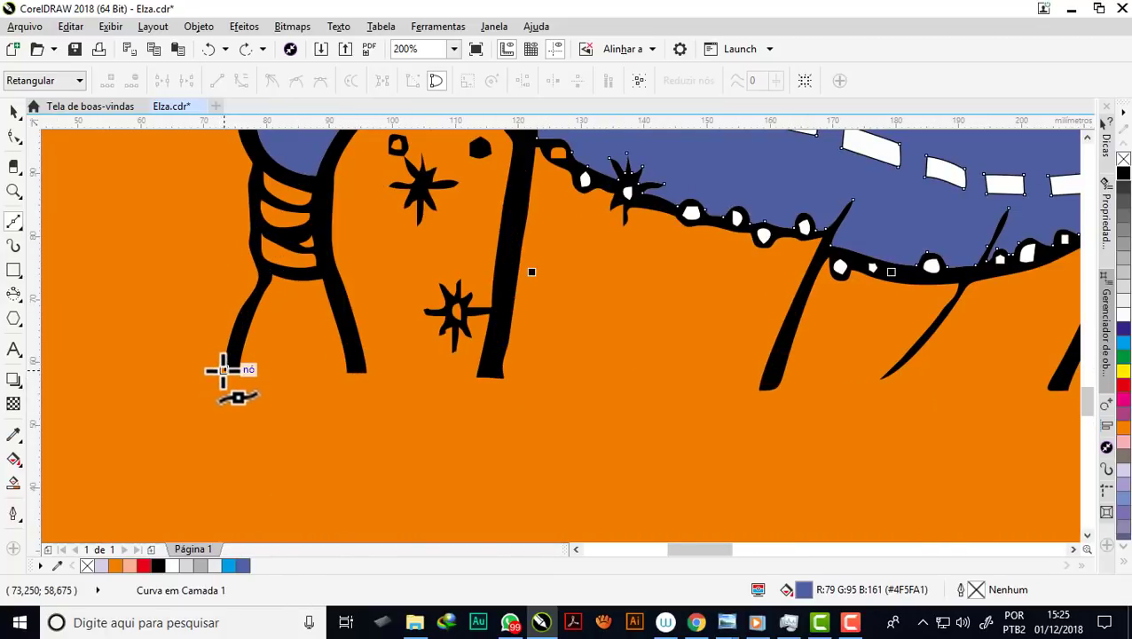
pyautogui.click(221, 371)
pyautogui.click(370, 373)
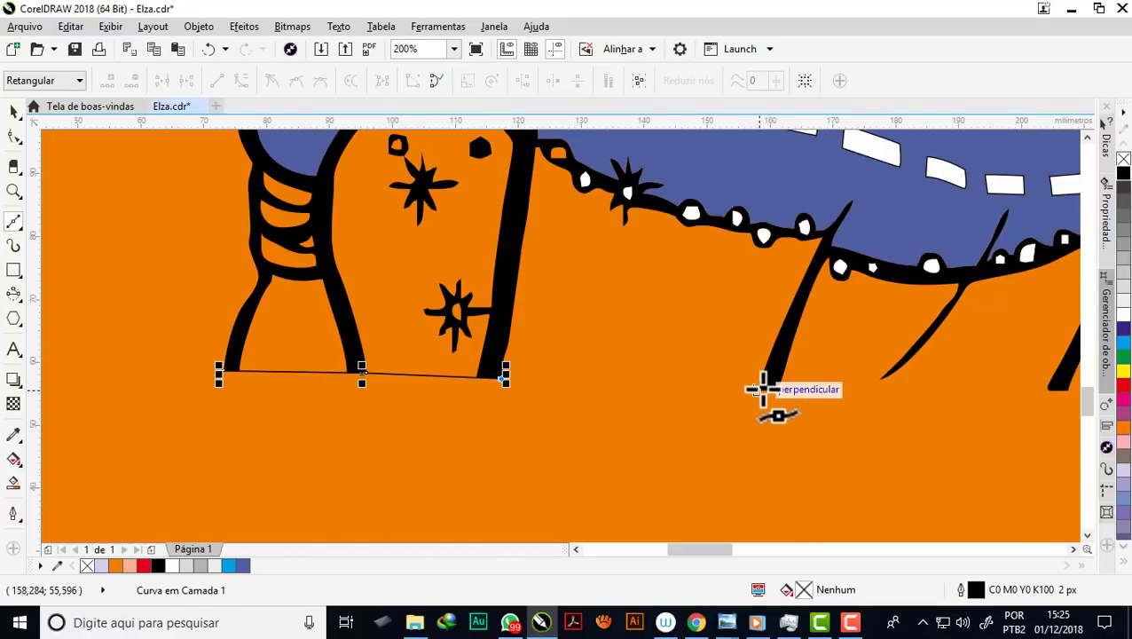
pyautogui.click(763, 385)
pyautogui.scroll(-2, 733, 372)
pyautogui.scroll(2, 700, 373)
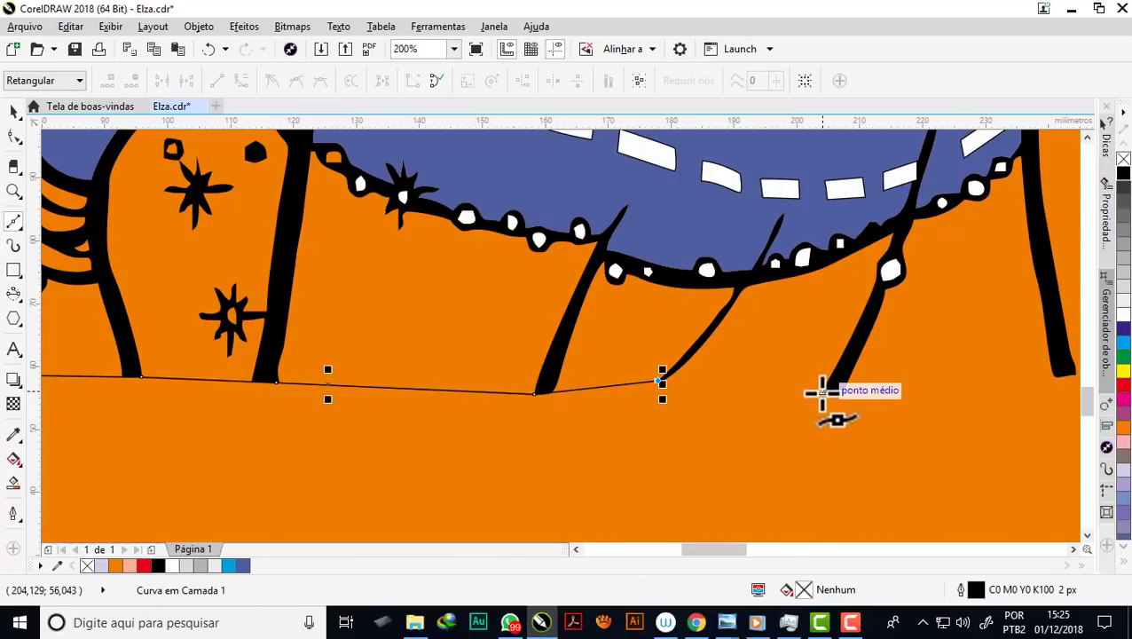
pyautogui.click(823, 391)
pyautogui.scroll(-1, 650, 373)
pyautogui.scroll(-2, 652, 369)
pyautogui.scroll(2, 754, 371)
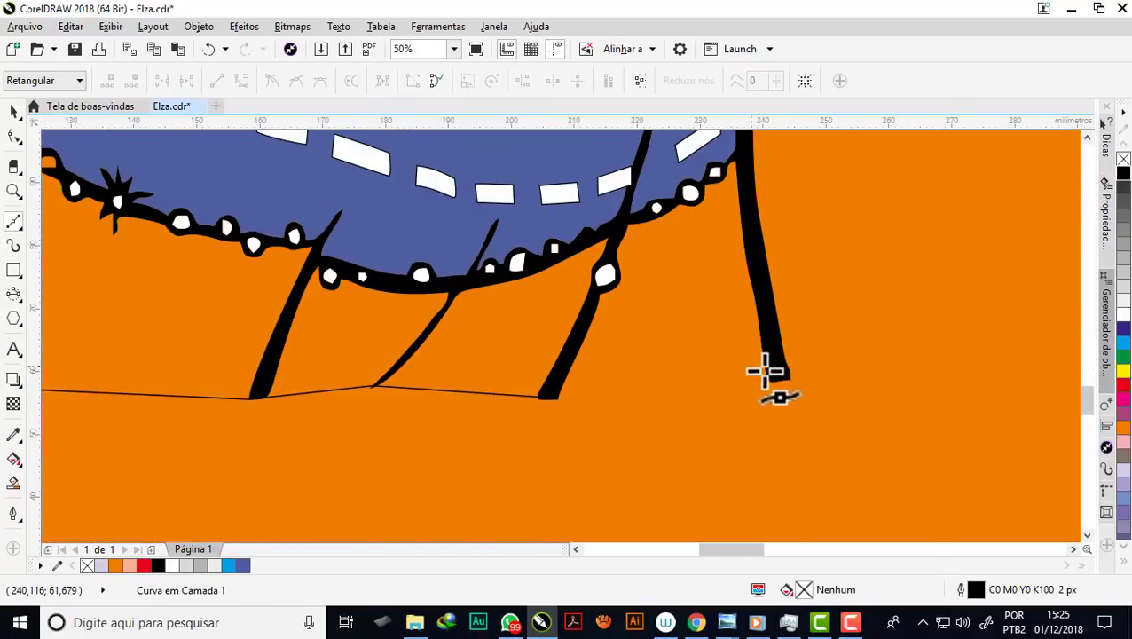
pyautogui.click(788, 376)
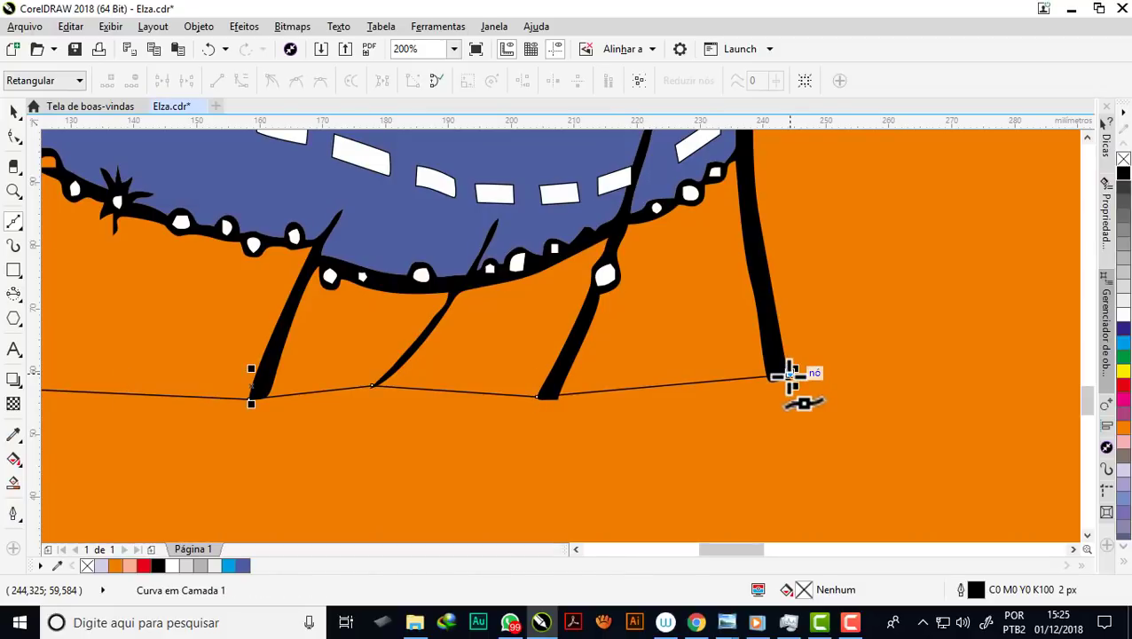
pyautogui.click(789, 377)
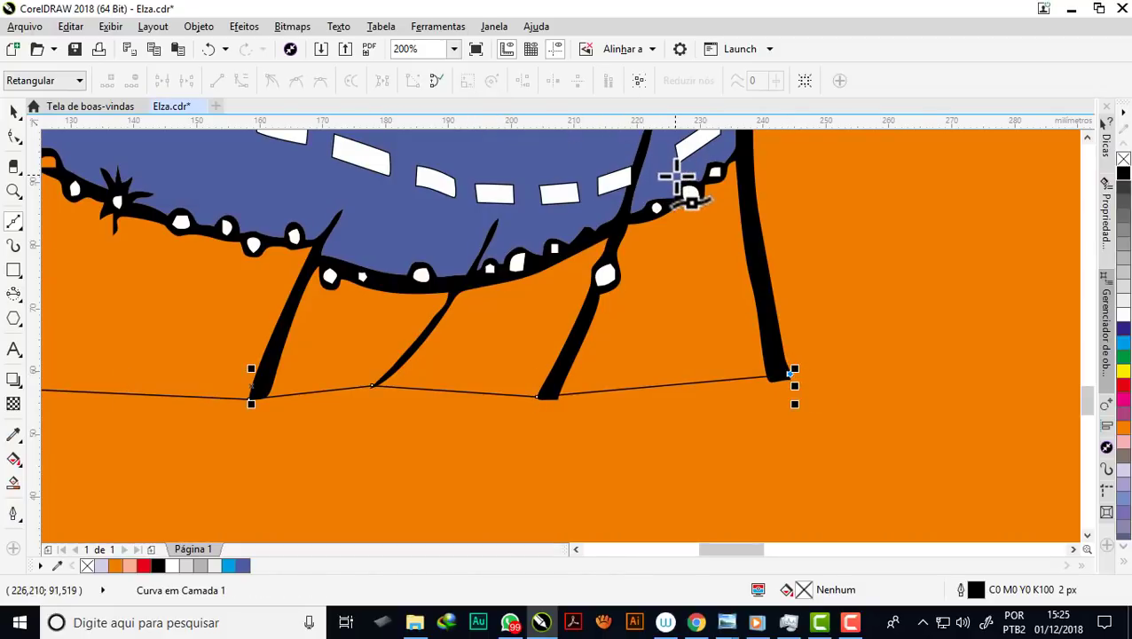
pyautogui.scroll(-2, 678, 304)
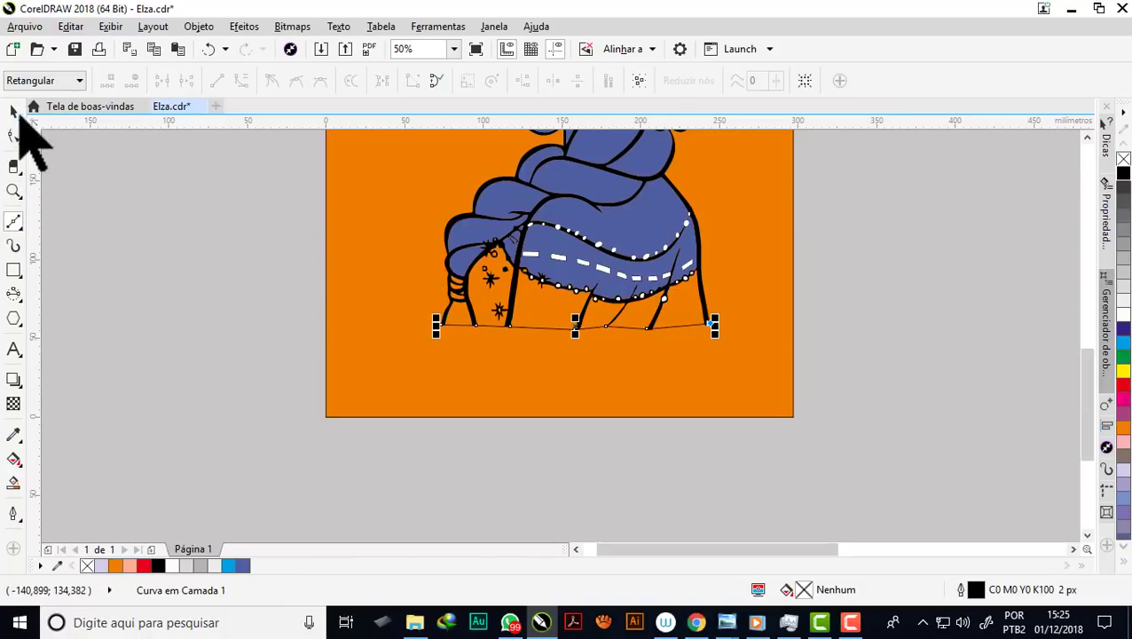
# Set the new line's outline width to 8 px
pyautogui.click(15, 110)
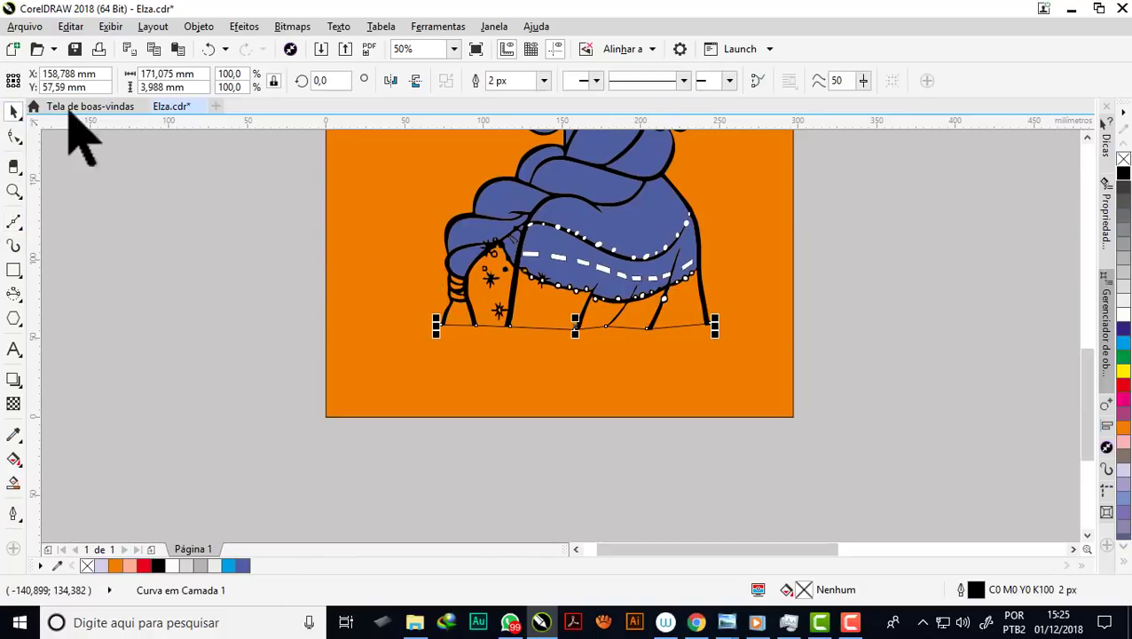
pyautogui.click(544, 81)
pyautogui.click(500, 173)
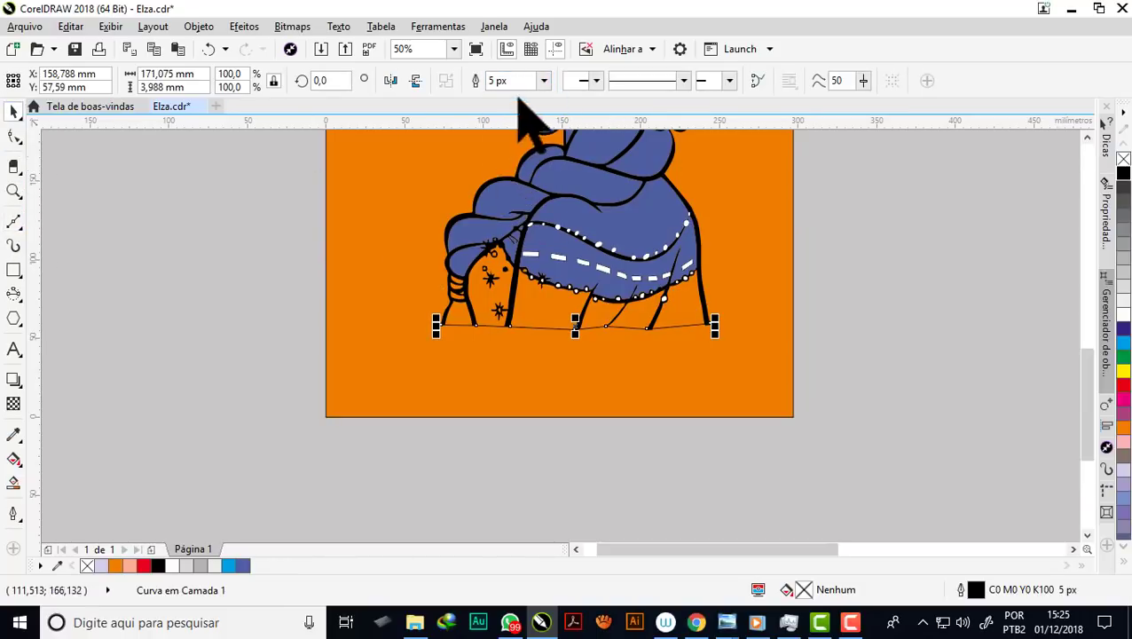
pyautogui.click(496, 188)
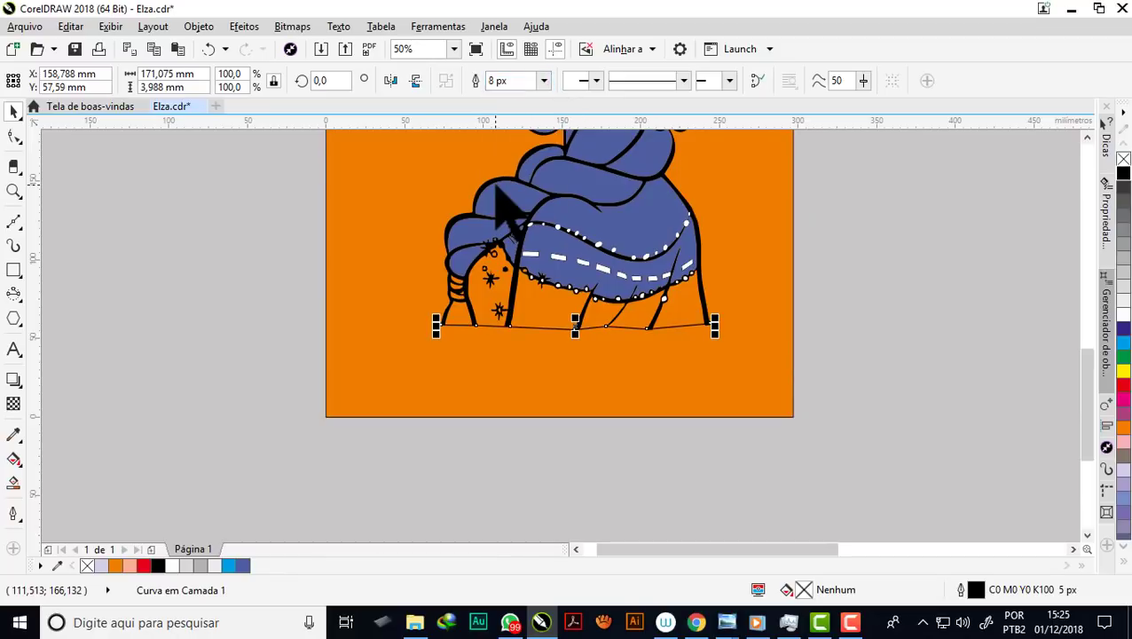
pyautogui.scroll(1, 544, 337)
pyautogui.scroll(1, 546, 333)
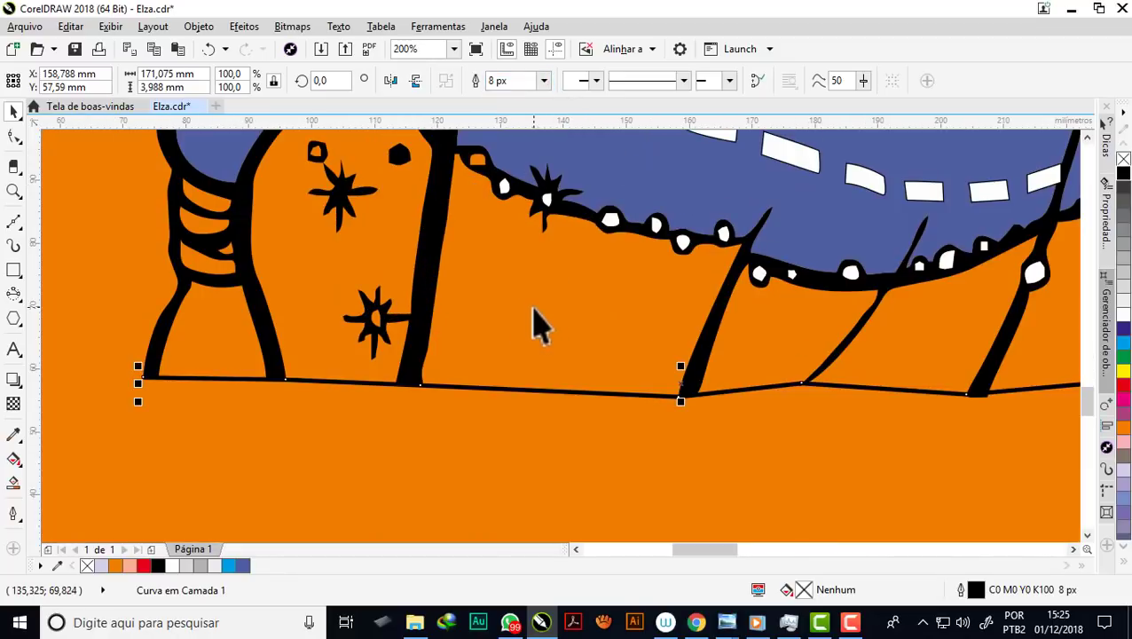
pyautogui.scroll(-1, 501, 341)
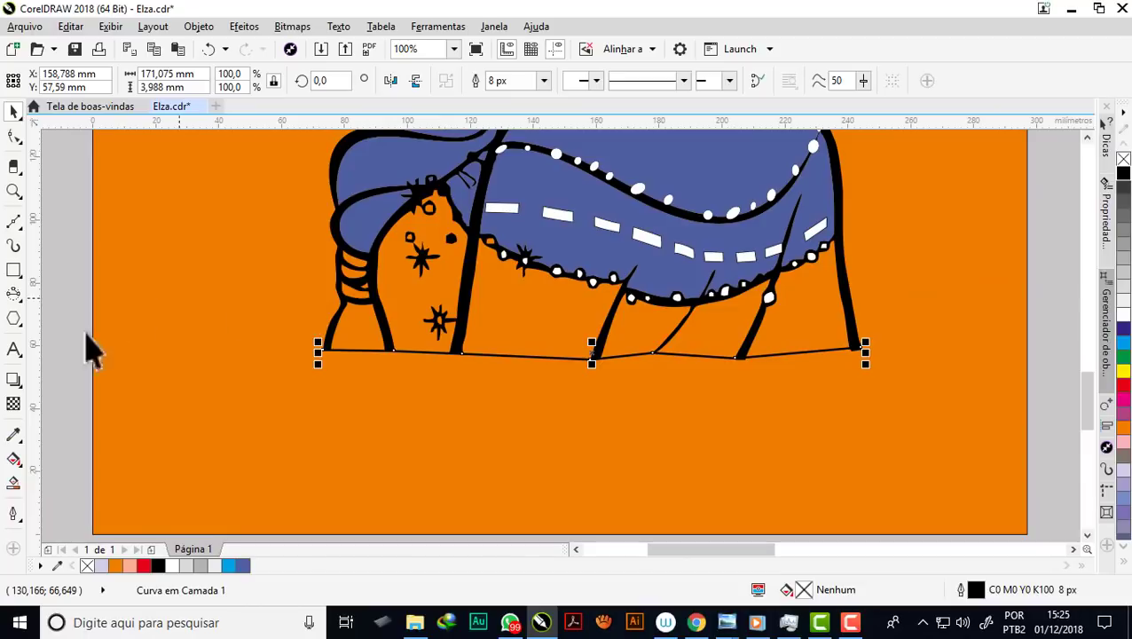
# Smart-fill the sleeve-bottom gap, left skirt panel and orange sleeve stripes blue
pyautogui.click(13, 486)
pyautogui.click(363, 327)
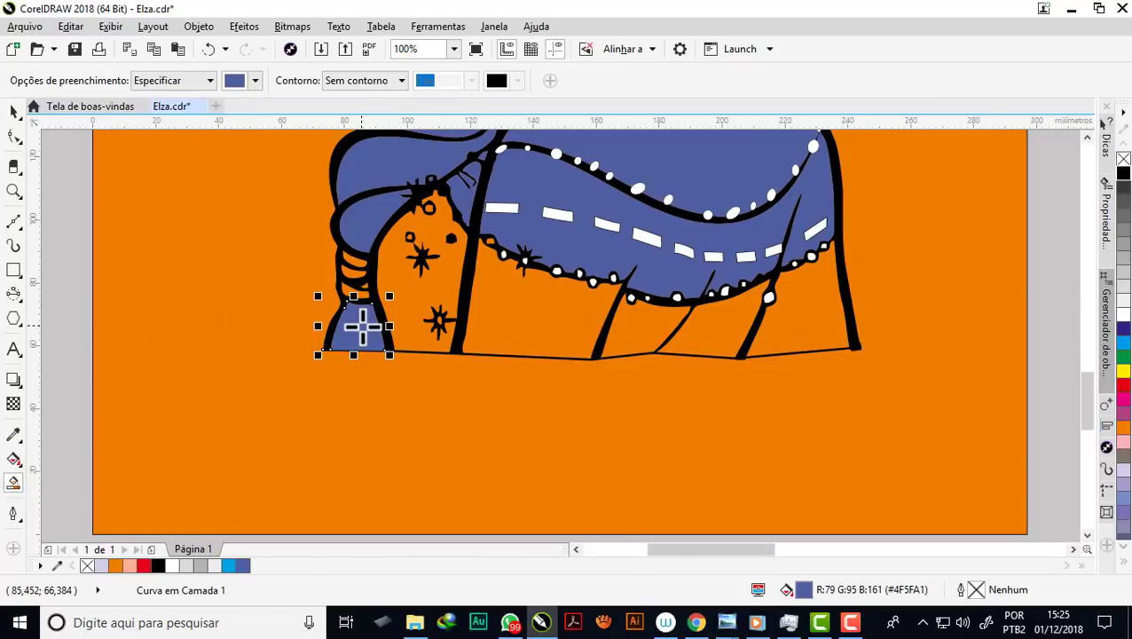
pyautogui.click(408, 273)
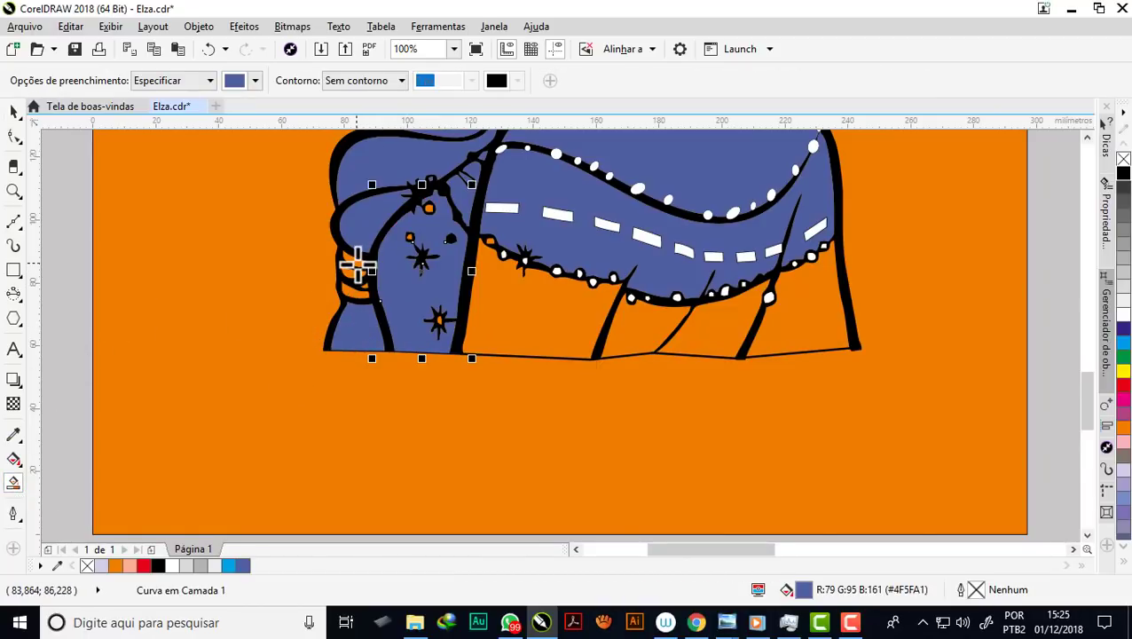
pyautogui.scroll(3, 358, 264)
pyautogui.click(346, 266)
pyautogui.click(336, 307)
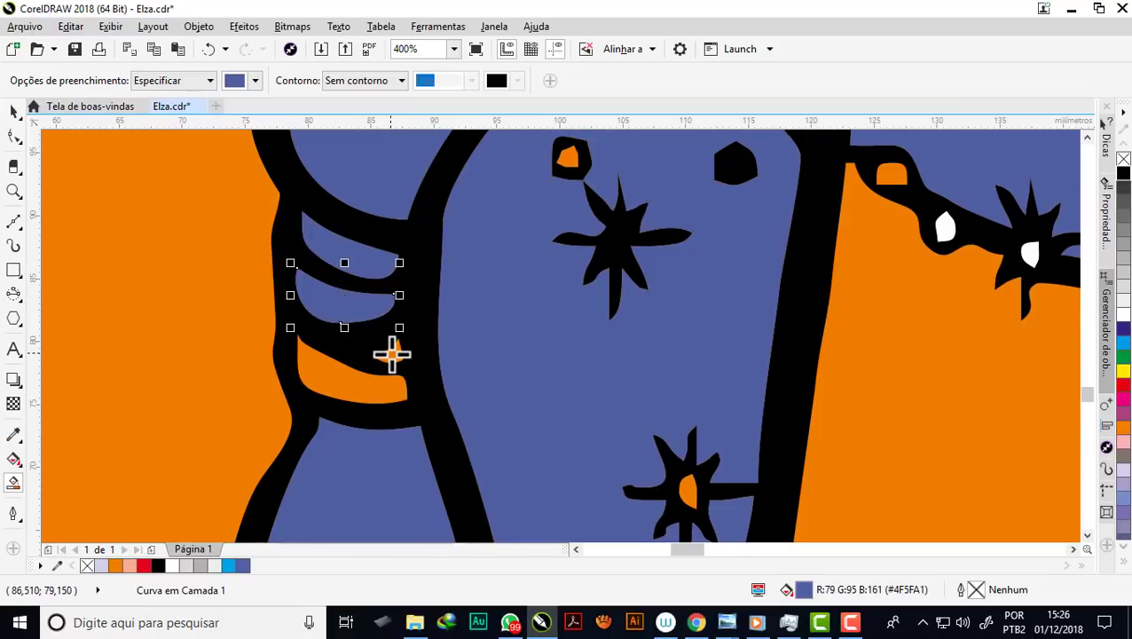
pyautogui.click(394, 354)
pyautogui.click(329, 379)
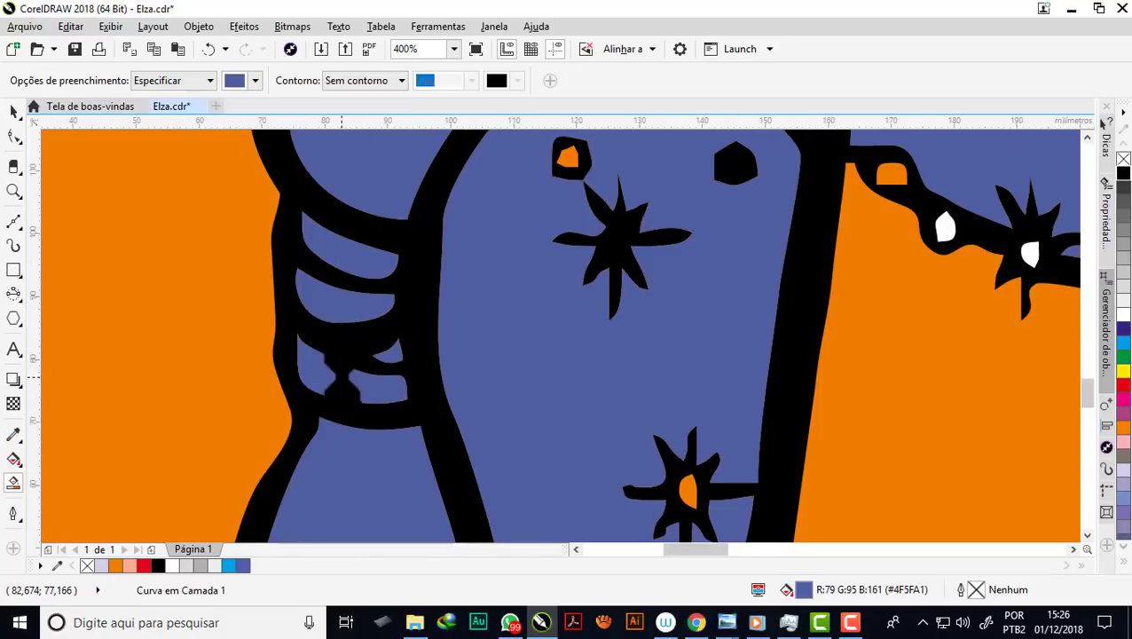
pyautogui.scroll(-3, 450, 412)
pyautogui.scroll(4, 425, 411)
# Fill the star centre, ring spot, large skirt area and bead-trim spot blue
pyautogui.click(454, 351)
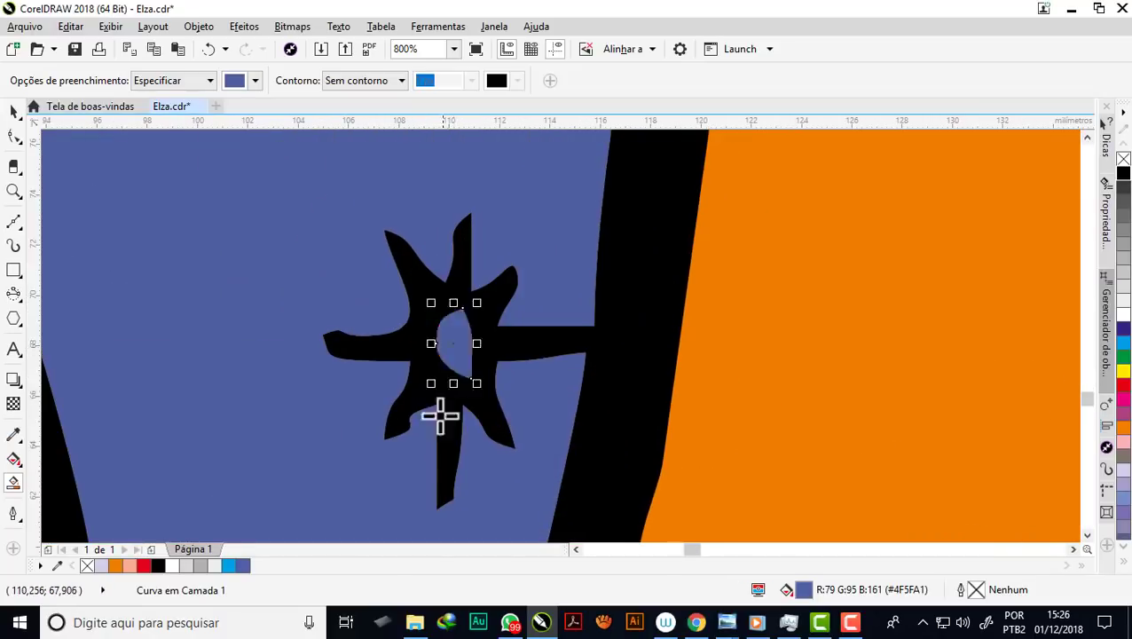
pyautogui.scroll(-2, 442, 412)
pyautogui.scroll(1, 425, 180)
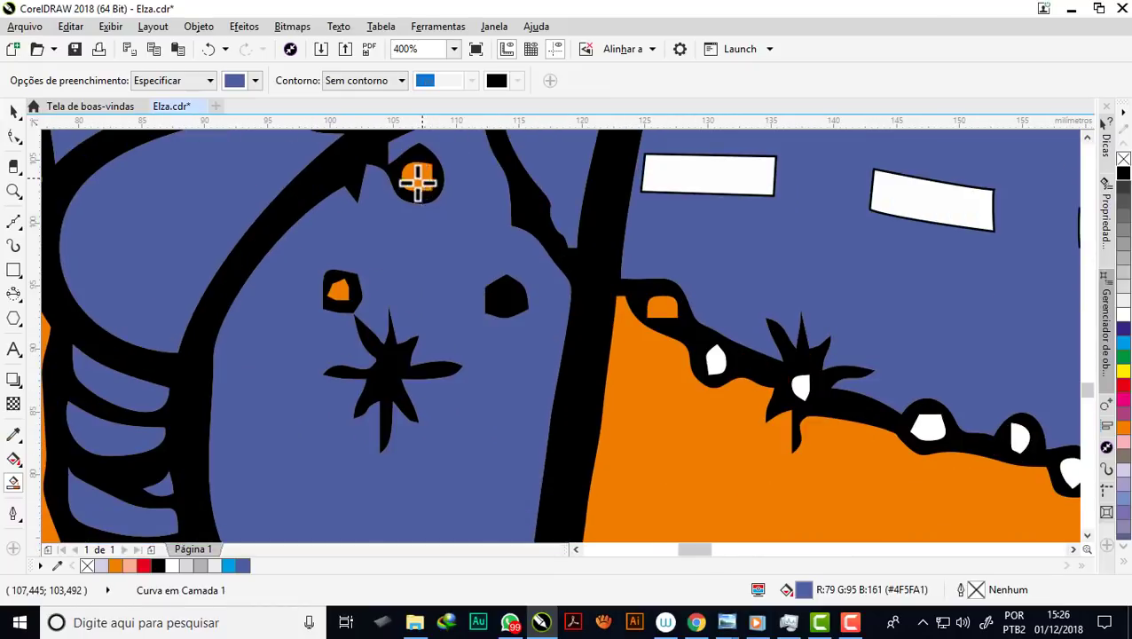
pyautogui.click(421, 178)
pyautogui.click(340, 290)
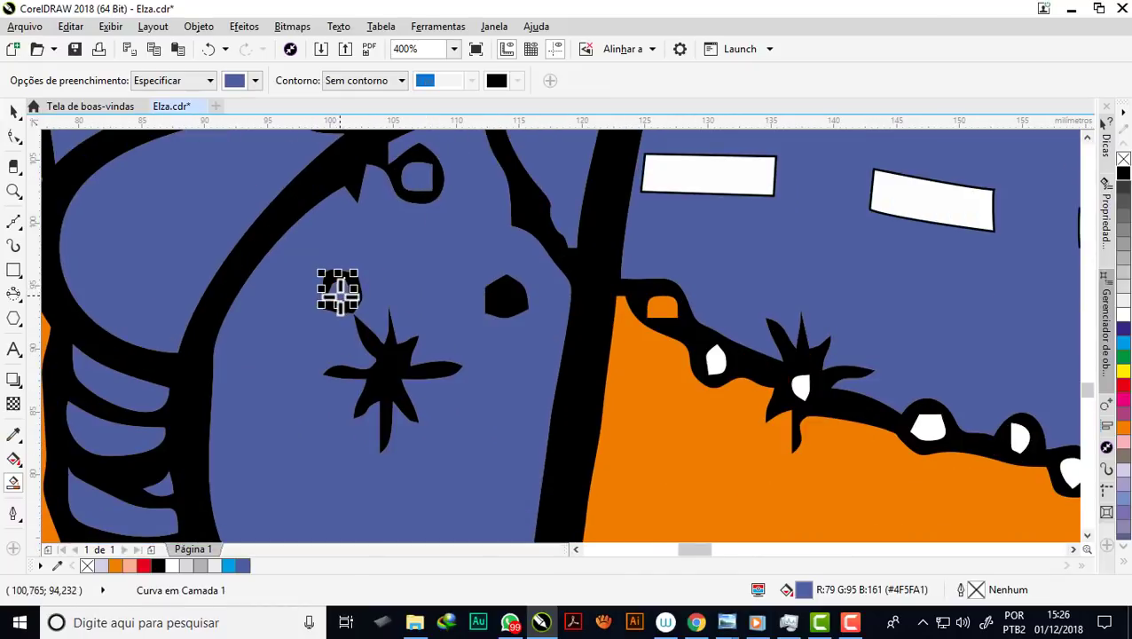
pyautogui.click(608, 414)
pyautogui.click(607, 317)
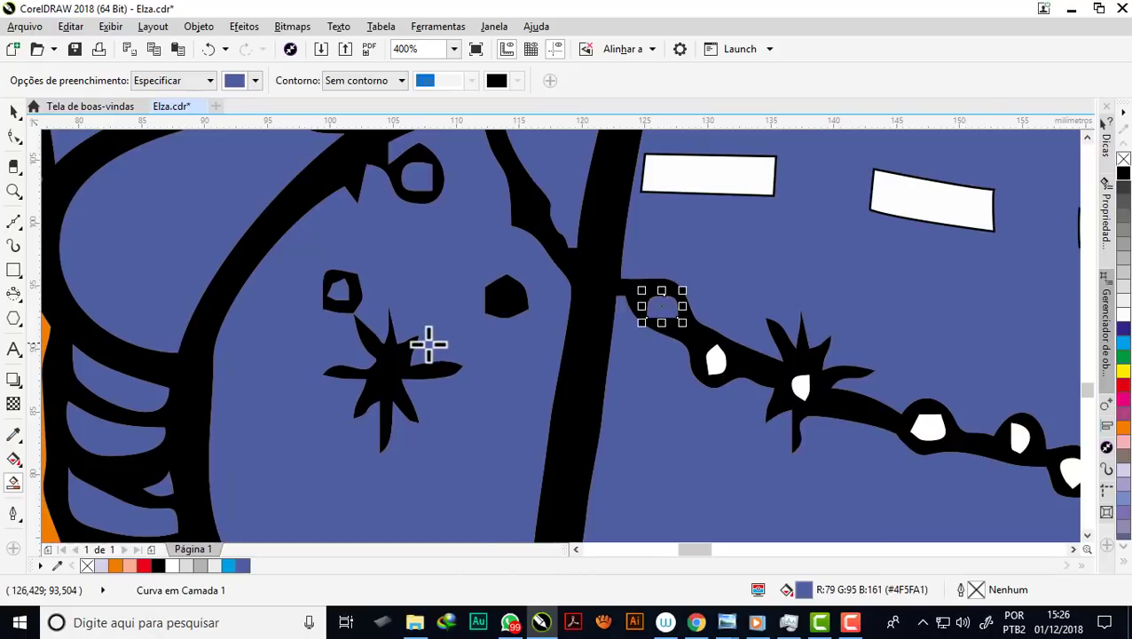
# Fill the remaining skirt sections between folds and the shape above the eye blue
pyautogui.scroll(-3, 424, 344)
pyautogui.click(631, 415)
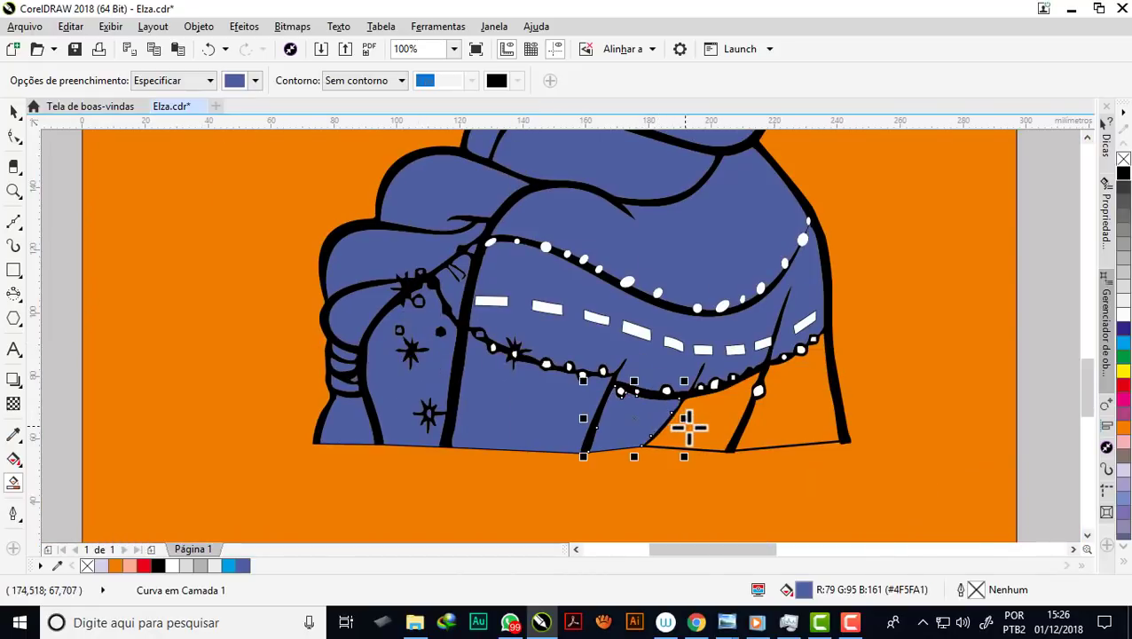
pyautogui.click(702, 424)
pyautogui.click(785, 403)
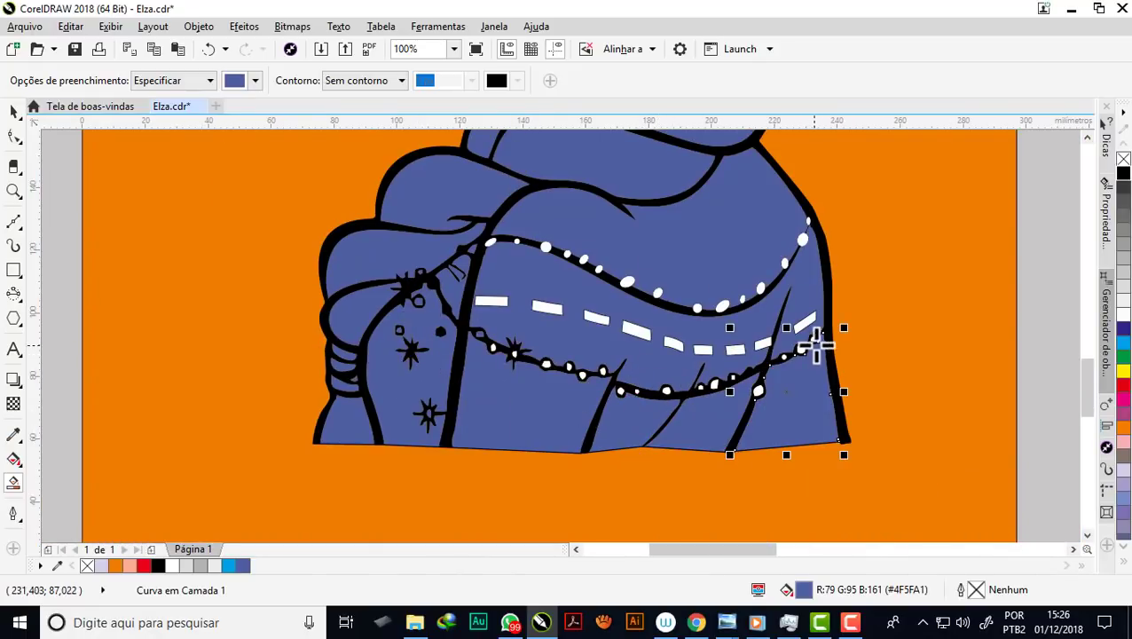
pyautogui.scroll(1, 816, 344)
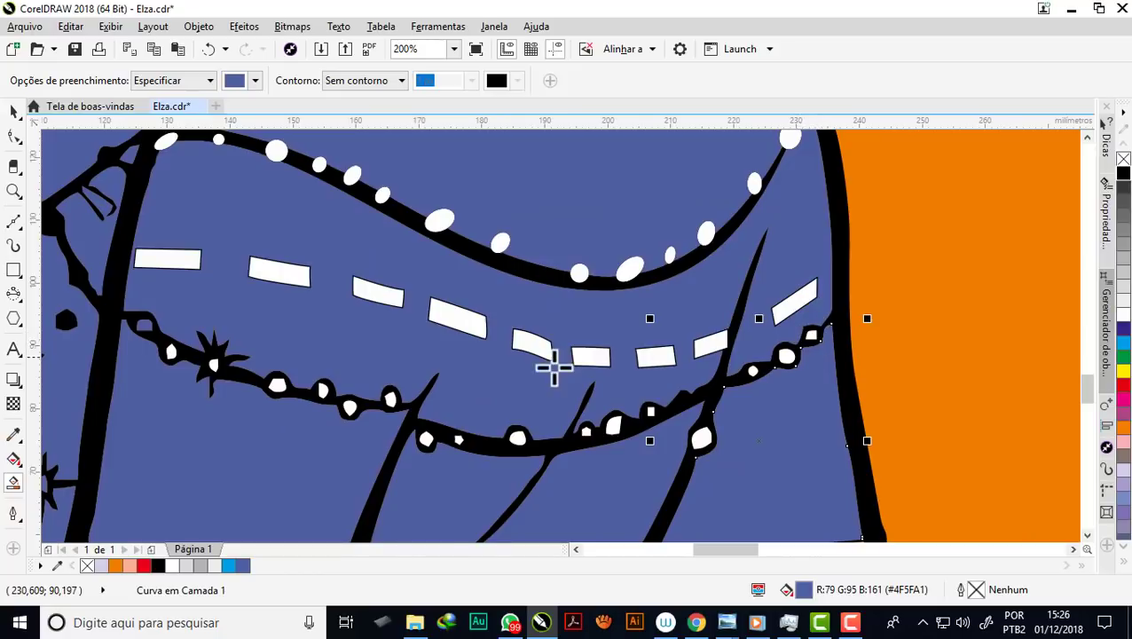
pyautogui.scroll(-1, 554, 367)
pyautogui.scroll(-1, 544, 413)
pyautogui.scroll(-1, 529, 362)
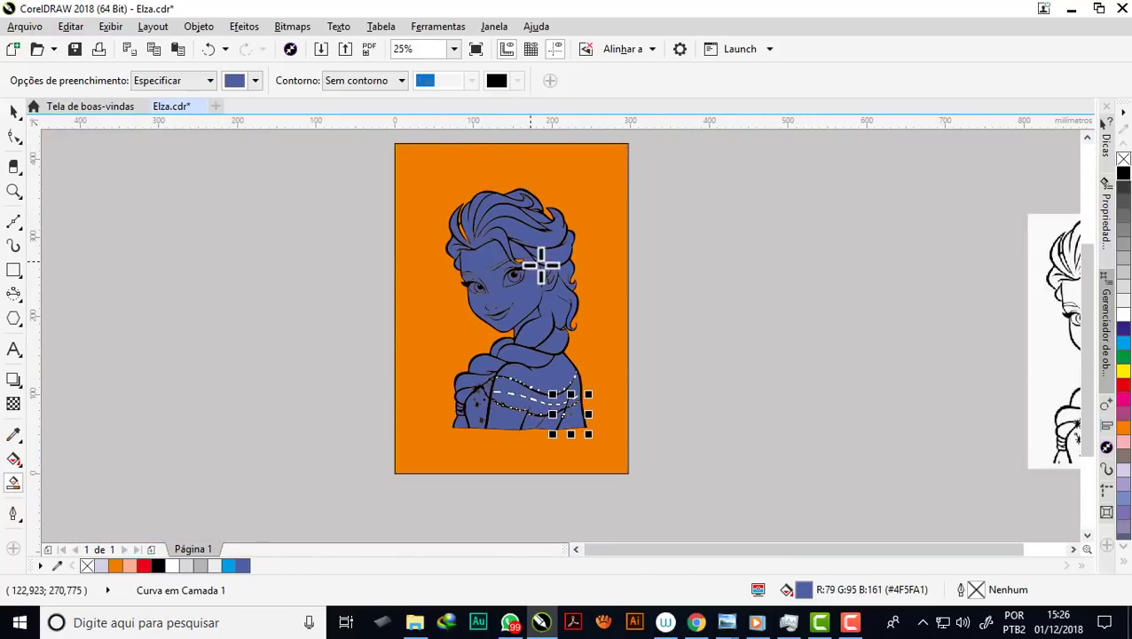
pyautogui.scroll(2, 541, 263)
pyautogui.scroll(1, 463, 245)
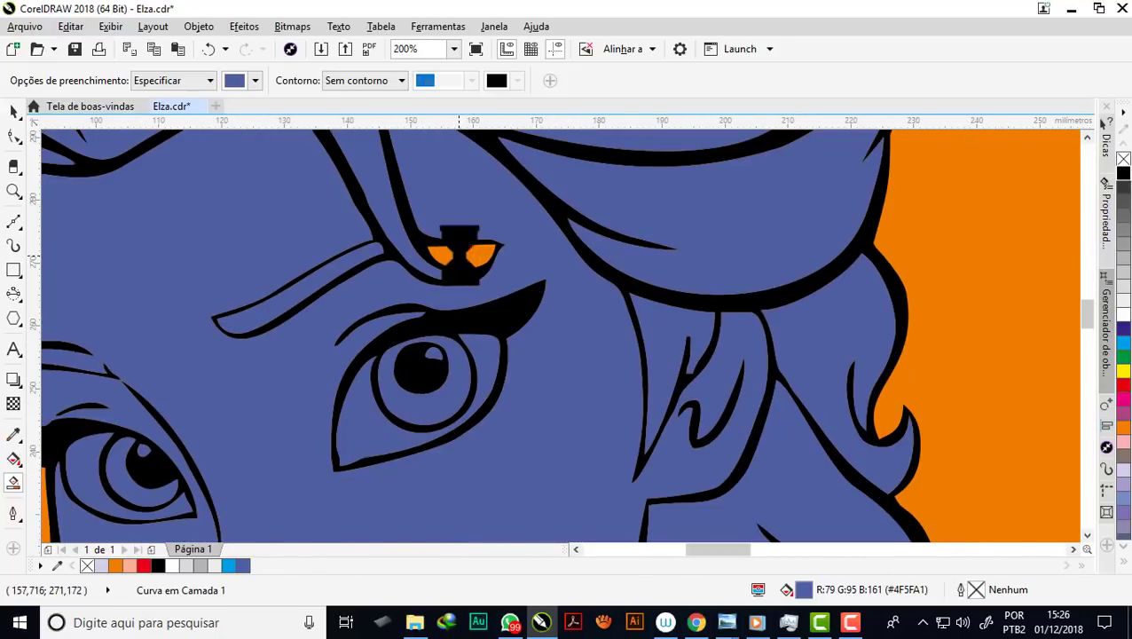
pyautogui.click(460, 259)
pyautogui.scroll(-2, 524, 296)
pyautogui.scroll(2, 373, 195)
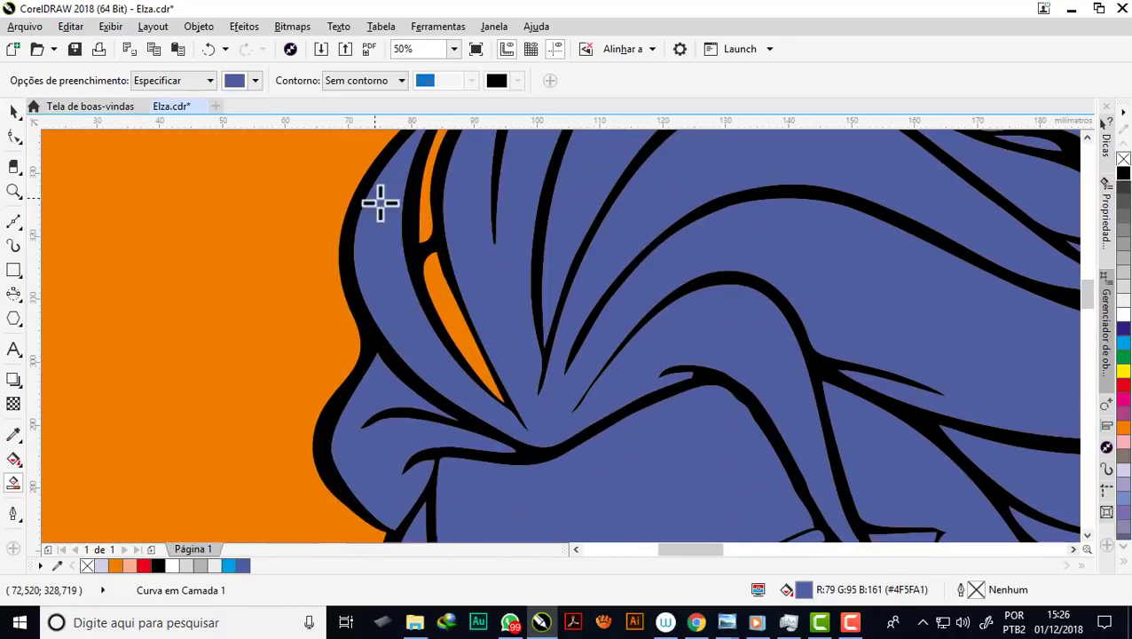
pyautogui.scroll(-2, 439, 275)
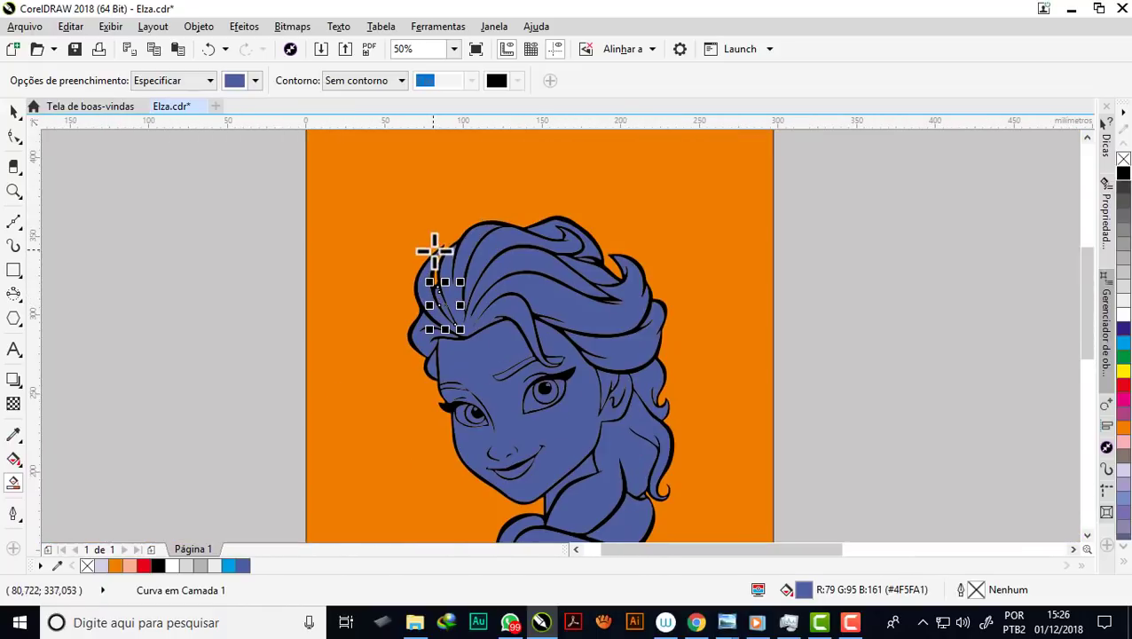
pyautogui.scroll(-1, 434, 252)
# Deselect the eye shape and zoom in and out to inspect the blue-filled face
pyautogui.click(366, 307)
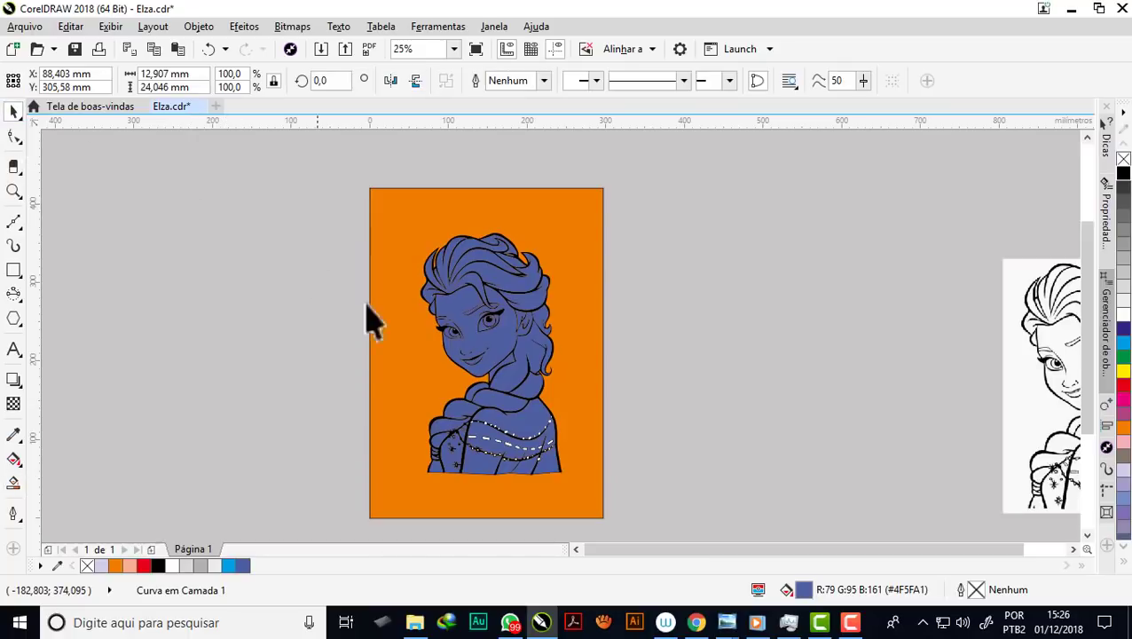
pyautogui.scroll(1, 460, 393)
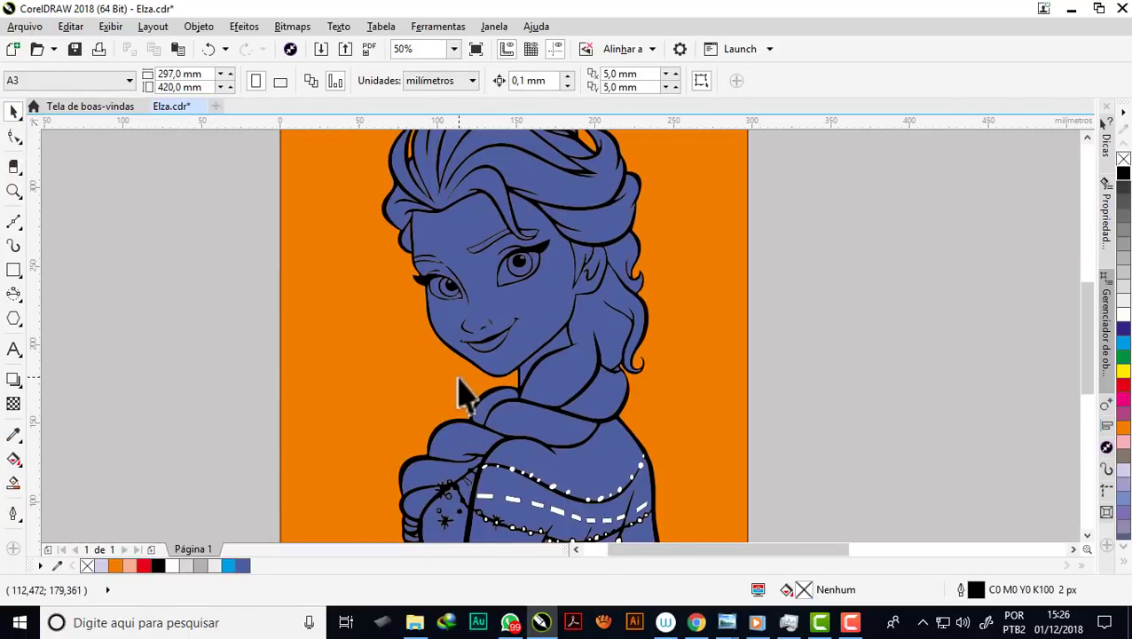
pyautogui.scroll(-1, 404, 355)
pyautogui.scroll(1, 472, 311)
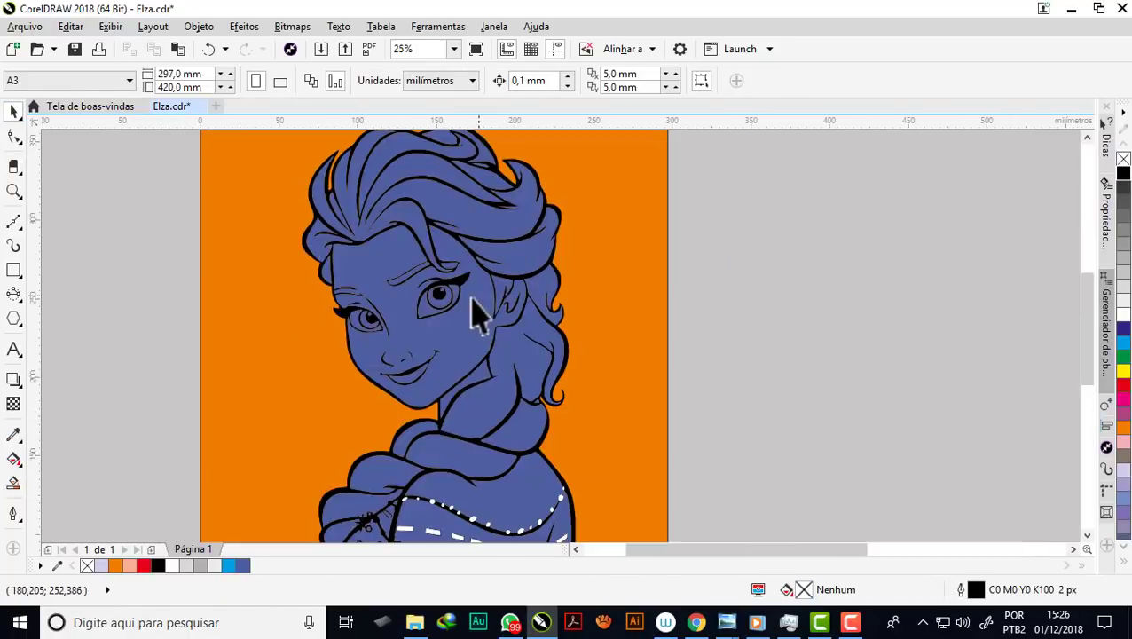
pyautogui.scroll(1, 473, 315)
pyautogui.scroll(-1, 473, 312)
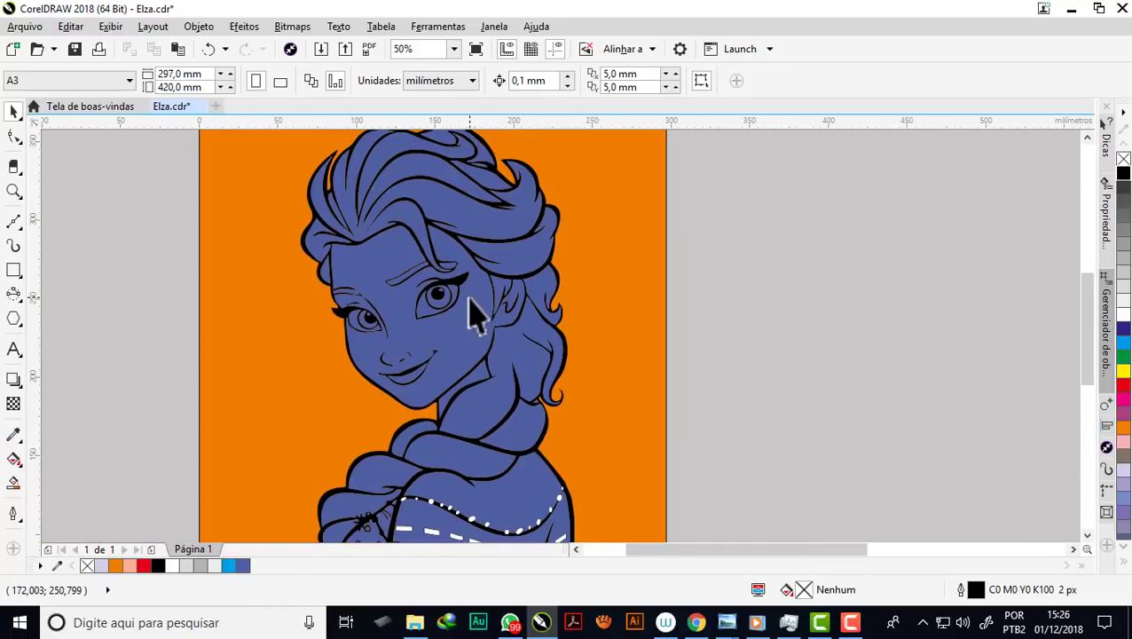
pyautogui.scroll(-1, 490, 282)
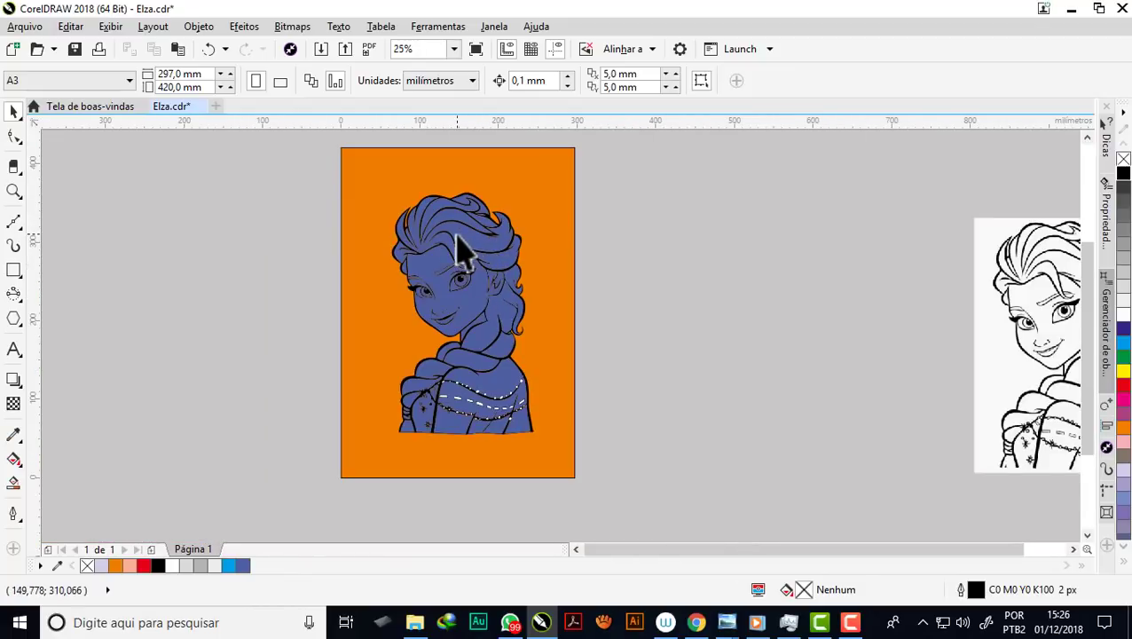
pyautogui.scroll(1, 460, 251)
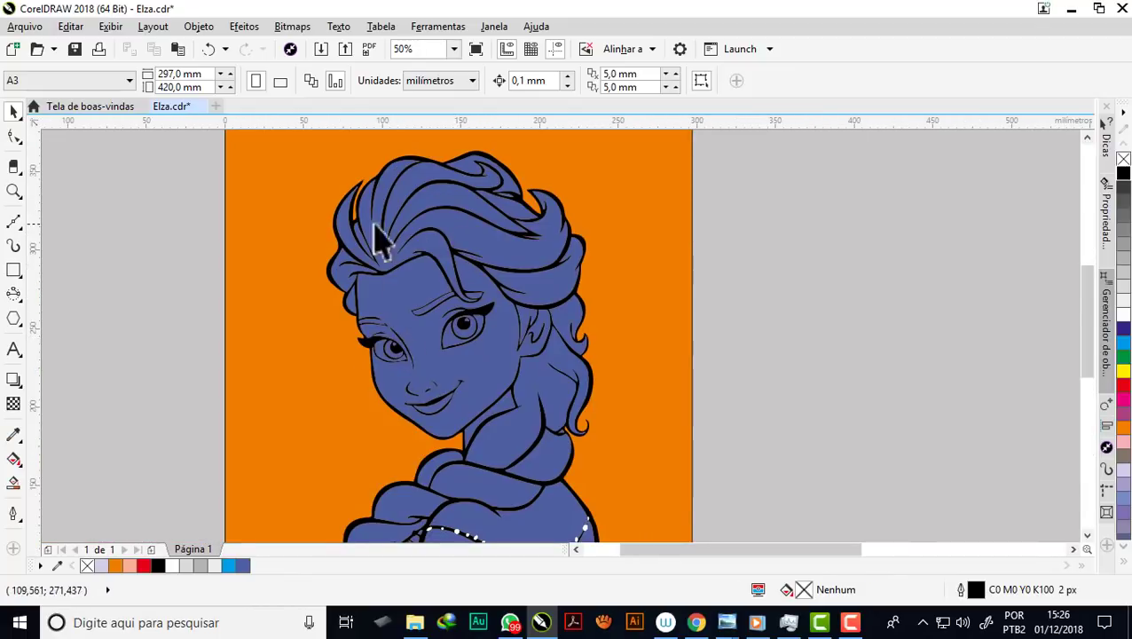
pyautogui.scroll(-1, 379, 238)
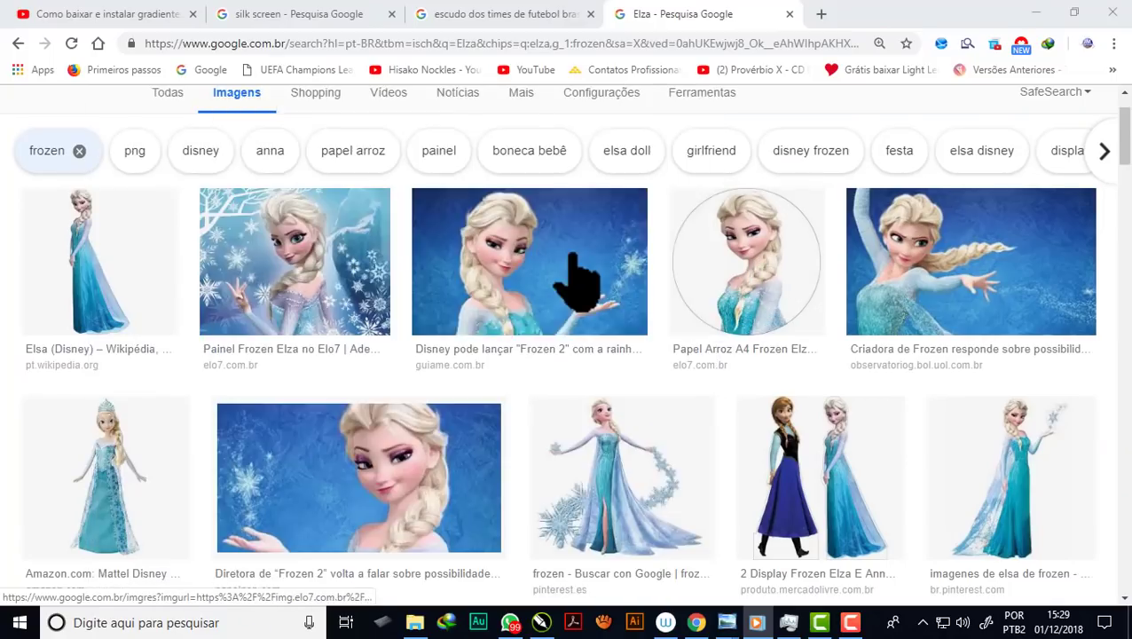
pyautogui.moveTo(746, 262)
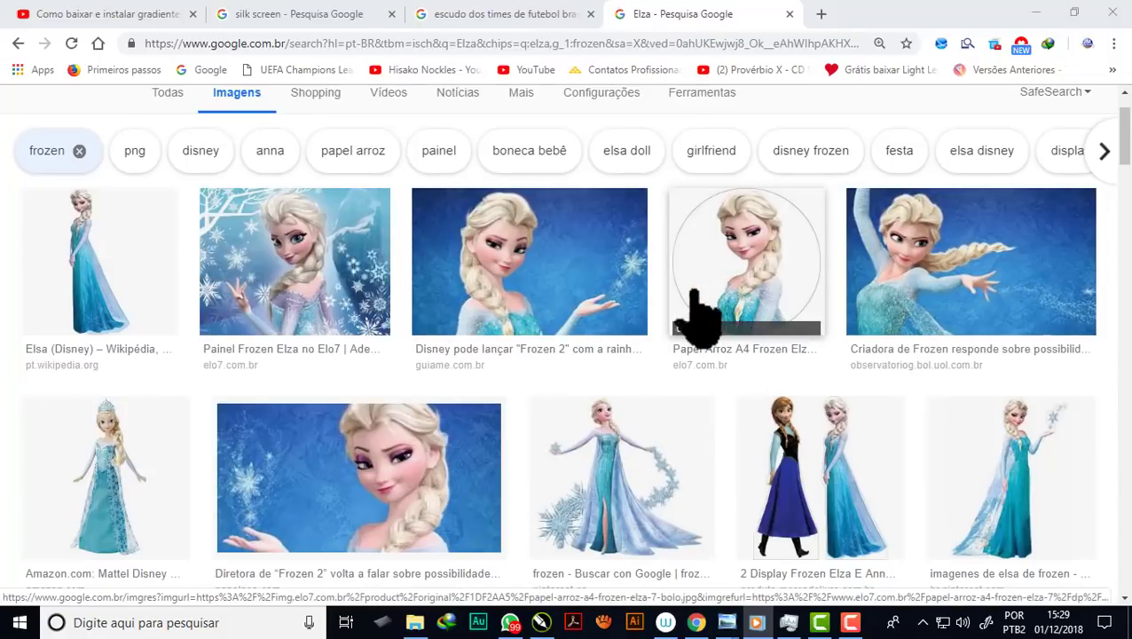
# Copy the round Elsa portrait from Google Images and return to CorelDRAW
pyautogui.scroll(-1, 567, 333)
pyautogui.scroll(-1, 572, 356)
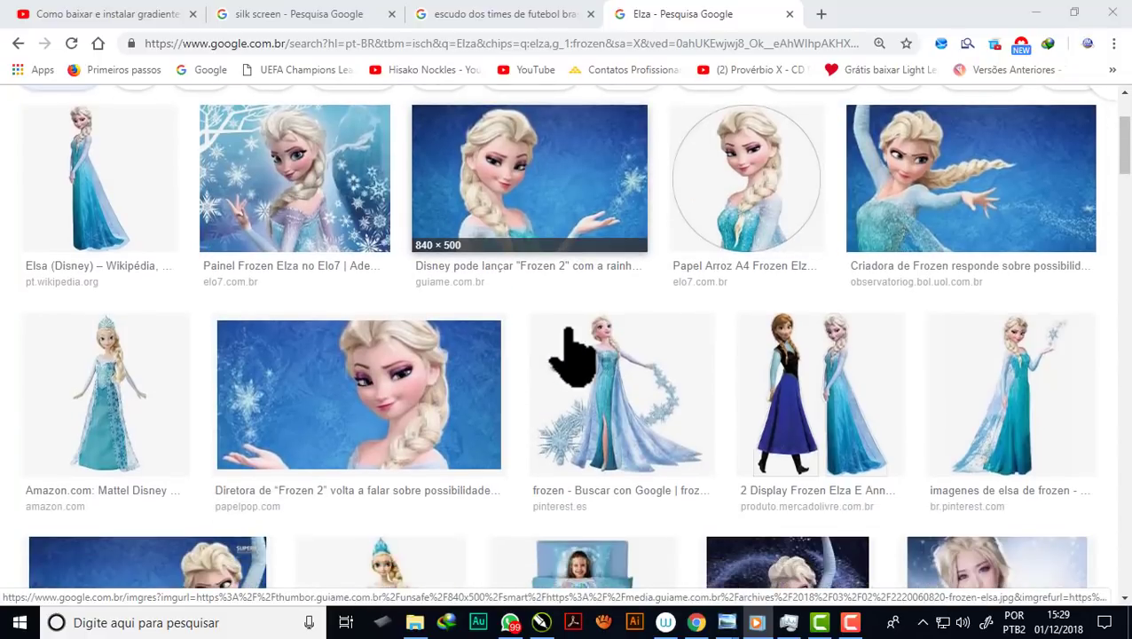
pyautogui.click(748, 191)
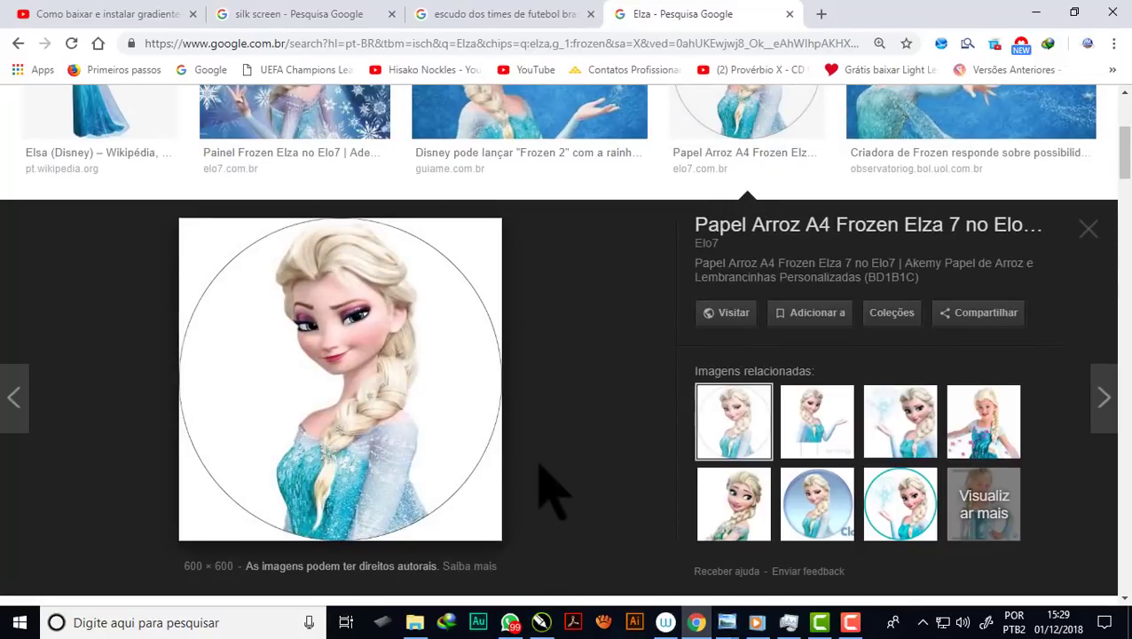
pyautogui.rightClick(386, 346)
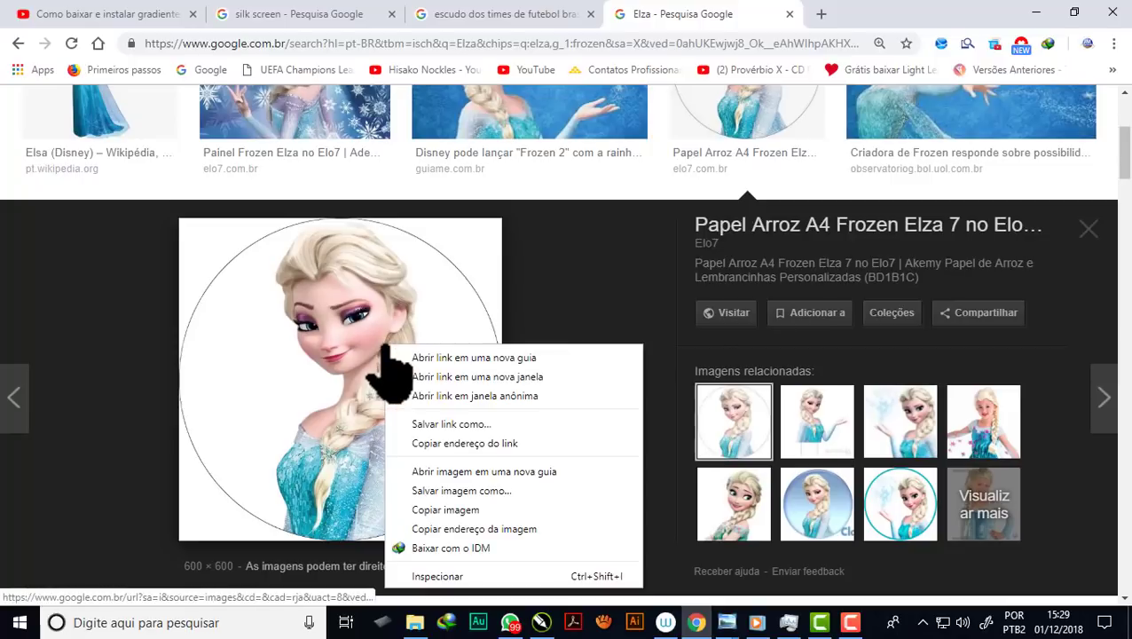
pyautogui.click(458, 511)
pyautogui.scroll(-3, 497, 307)
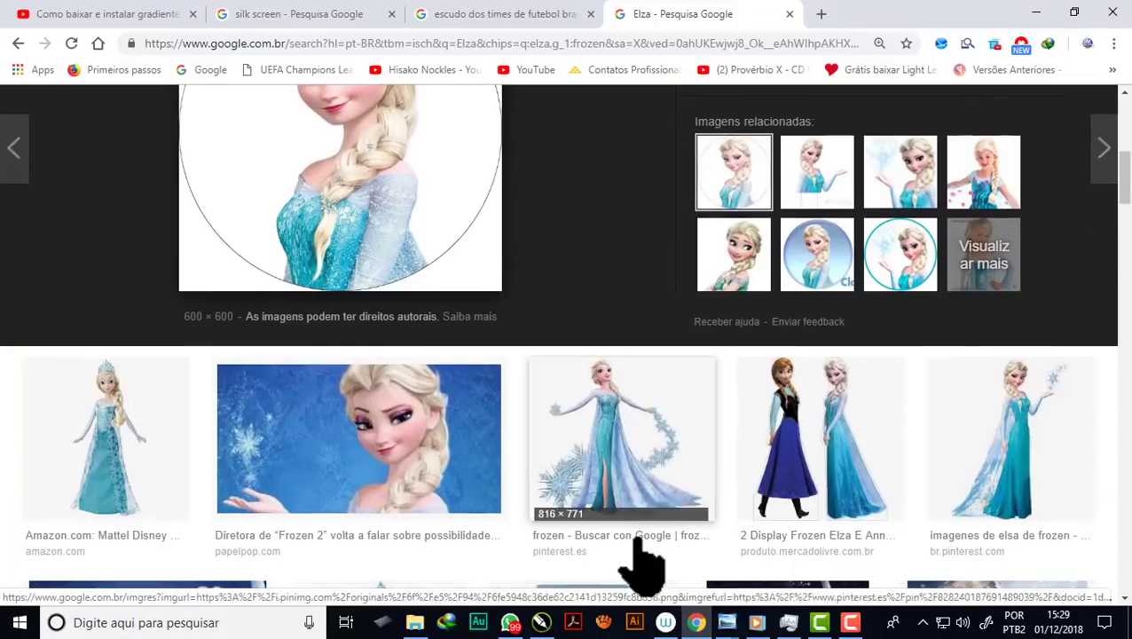
pyautogui.click(541, 622)
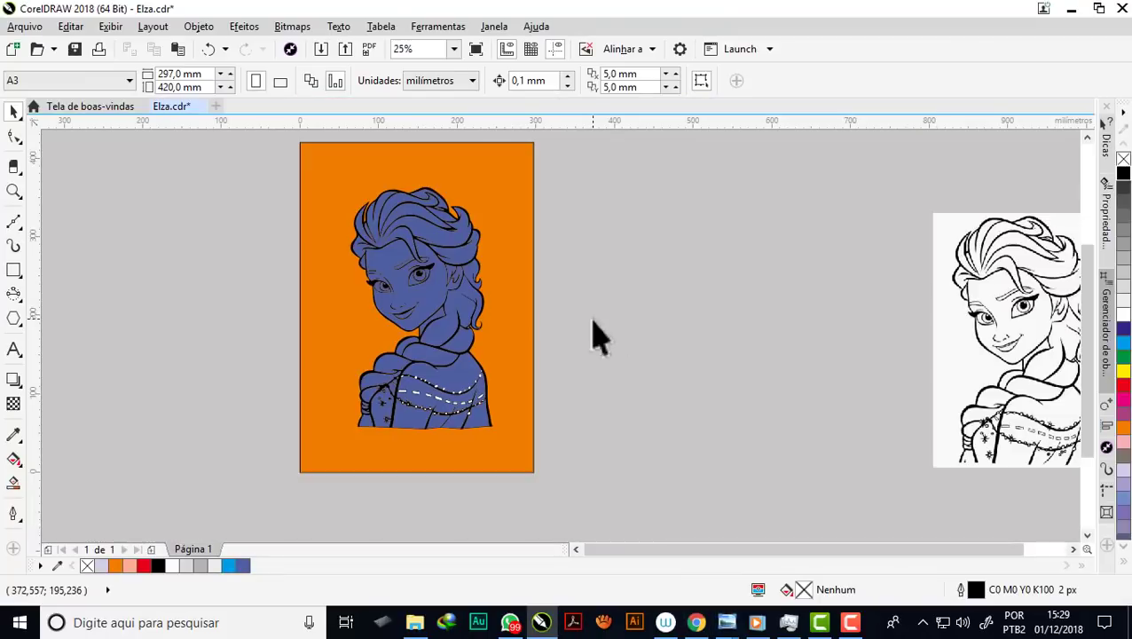
# Paste the copied round Elsa portrait and drag it off the orange page
pyautogui.rightClick(600, 293)
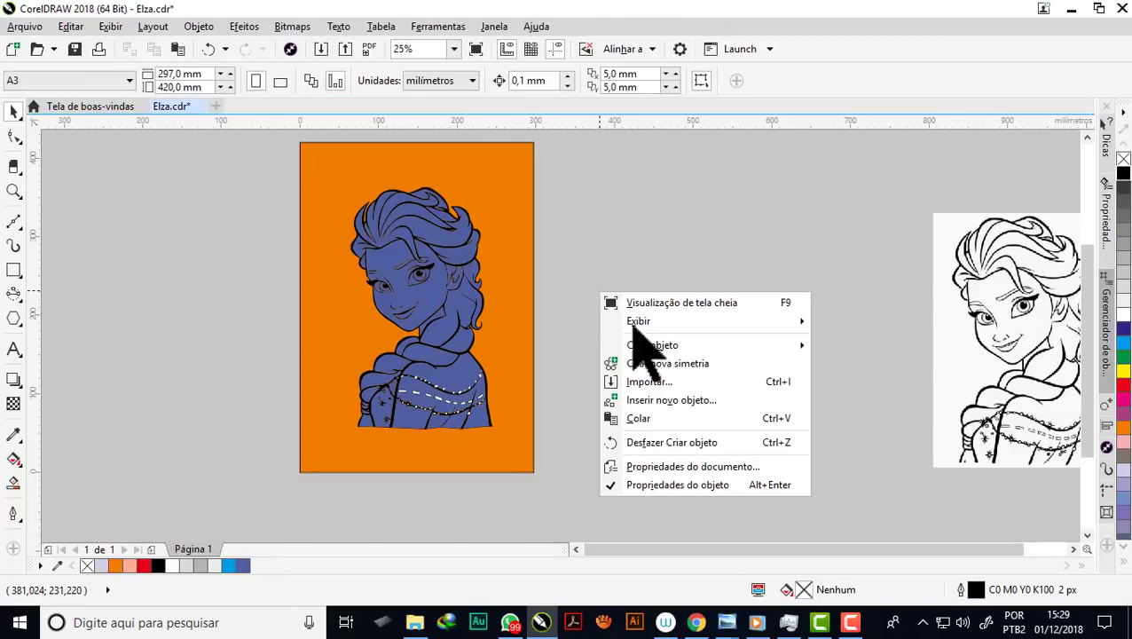
pyautogui.click(644, 421)
pyautogui.moveTo(459, 299); pyautogui.dragTo(685, 297)
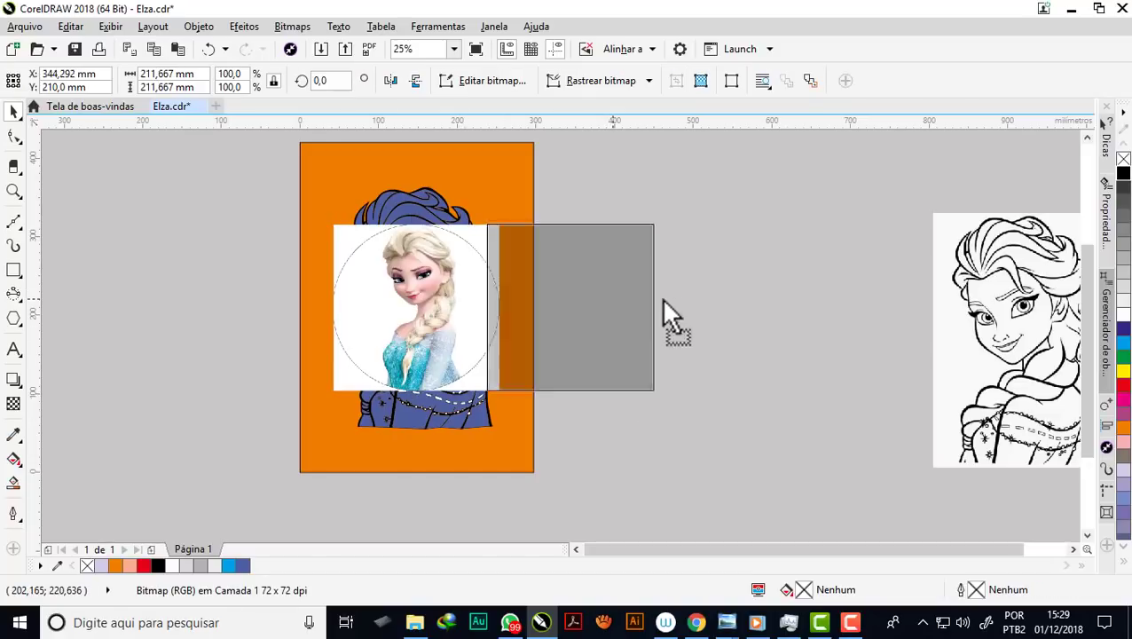
# Enlarge the portrait to about 160% (339.725 mm) and place it left of the page
pyautogui.moveTo(554, 392); pyautogui.dragTo(481, 466)
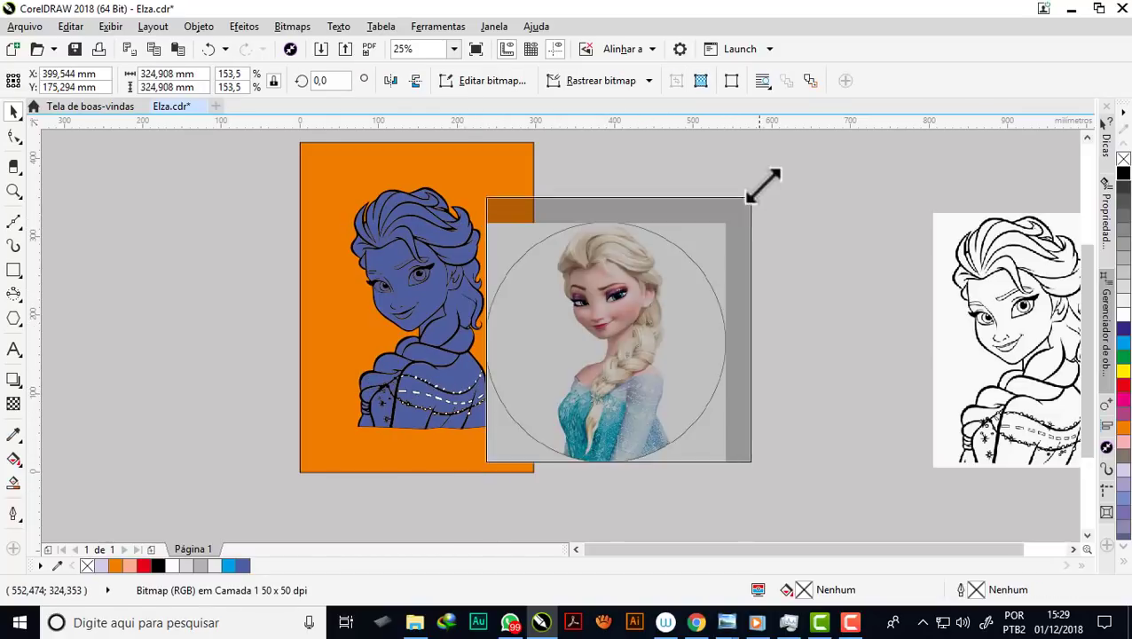
pyautogui.moveTo(741, 218); pyautogui.dragTo(762, 186)
pyautogui.scroll(-2, 773, 227)
pyautogui.moveTo(733, 253)
pyautogui.mouseDown()
pyautogui.moveTo(483, 271)
pyautogui.moveTo(506, 239)
pyautogui.mouseUp()
pyautogui.scroll(2, 575, 222)
pyautogui.scroll(2, 357, 173)
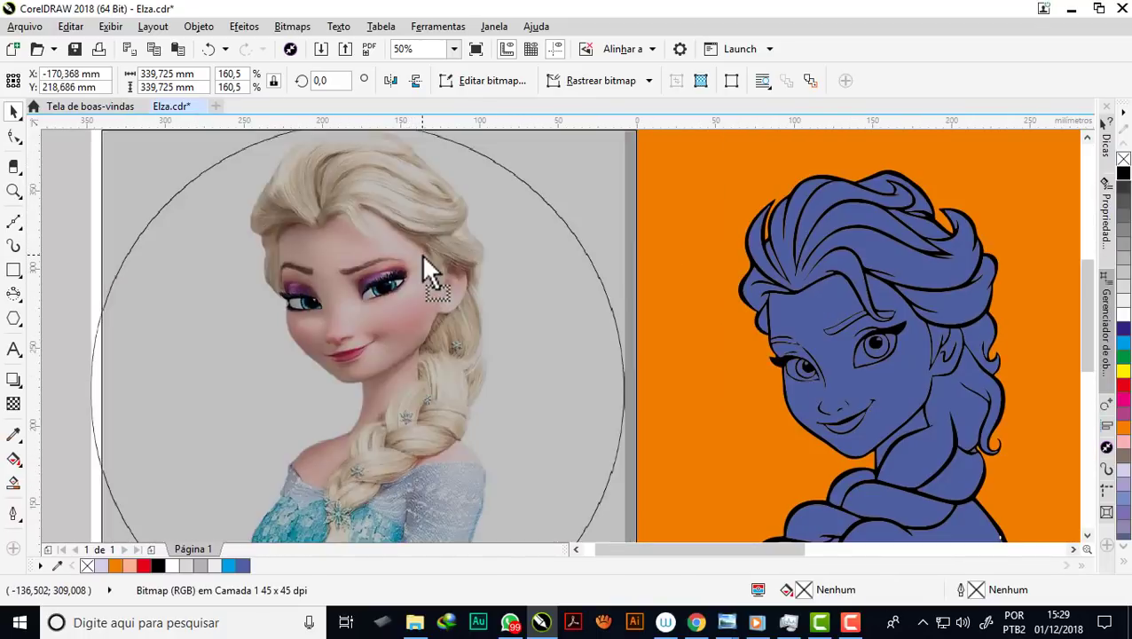
pyautogui.moveTo(487, 275); pyautogui.dragTo(497, 282)
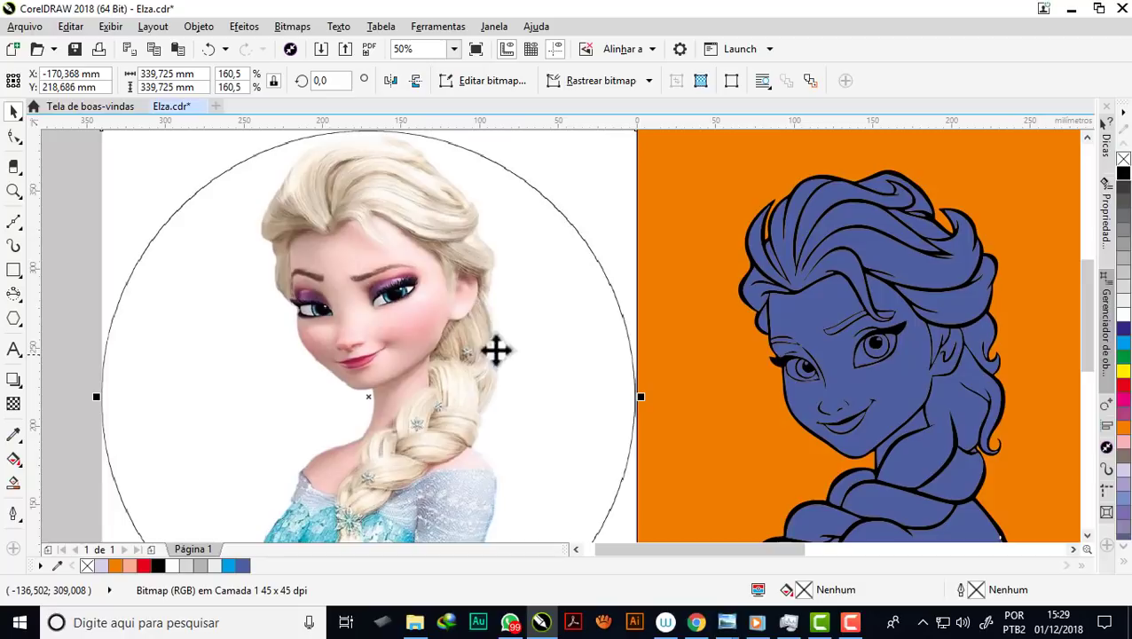
# Sample skin pink #F1C9BF from the photo's forehead and fill Elza's face with it
pyautogui.click(13, 436)
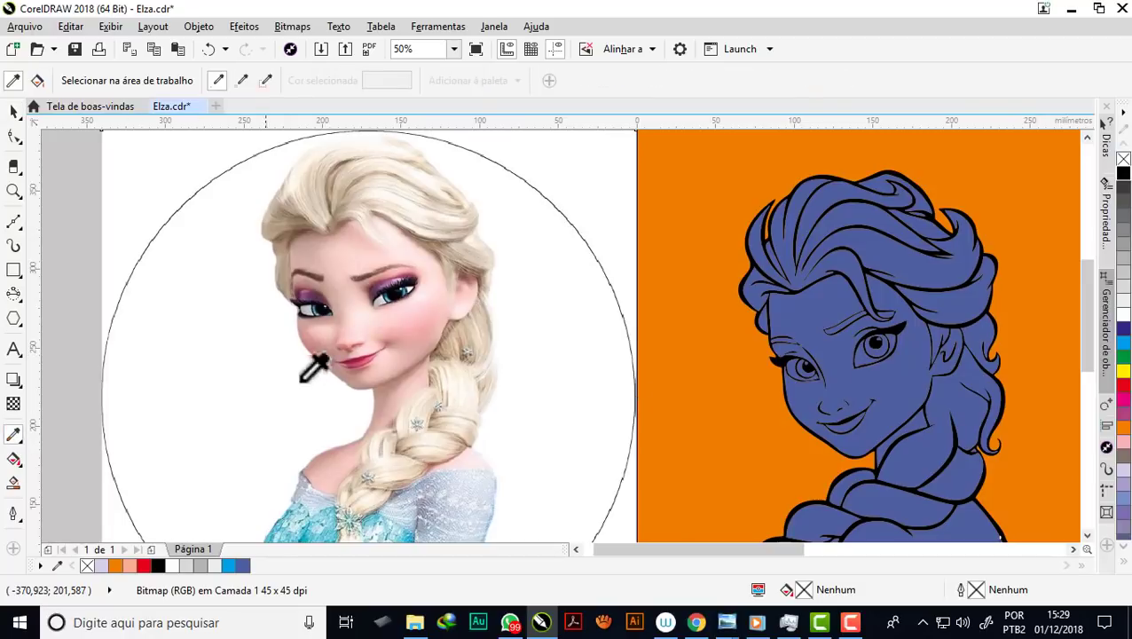
pyautogui.click(331, 254)
pyautogui.click(795, 315)
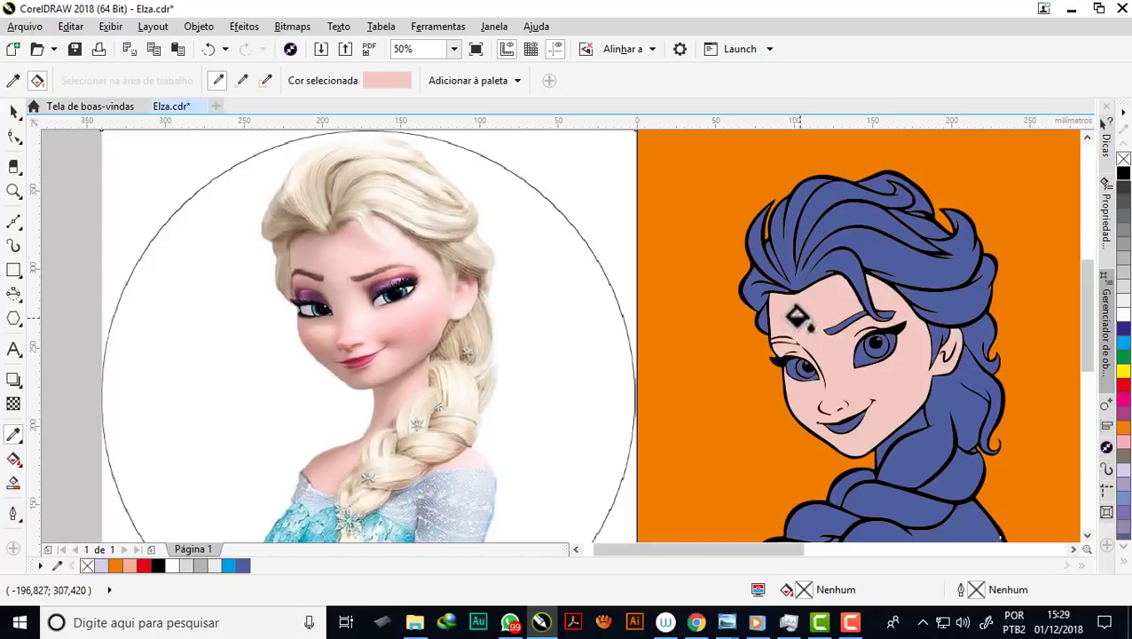
pyautogui.scroll(-1, 745, 266)
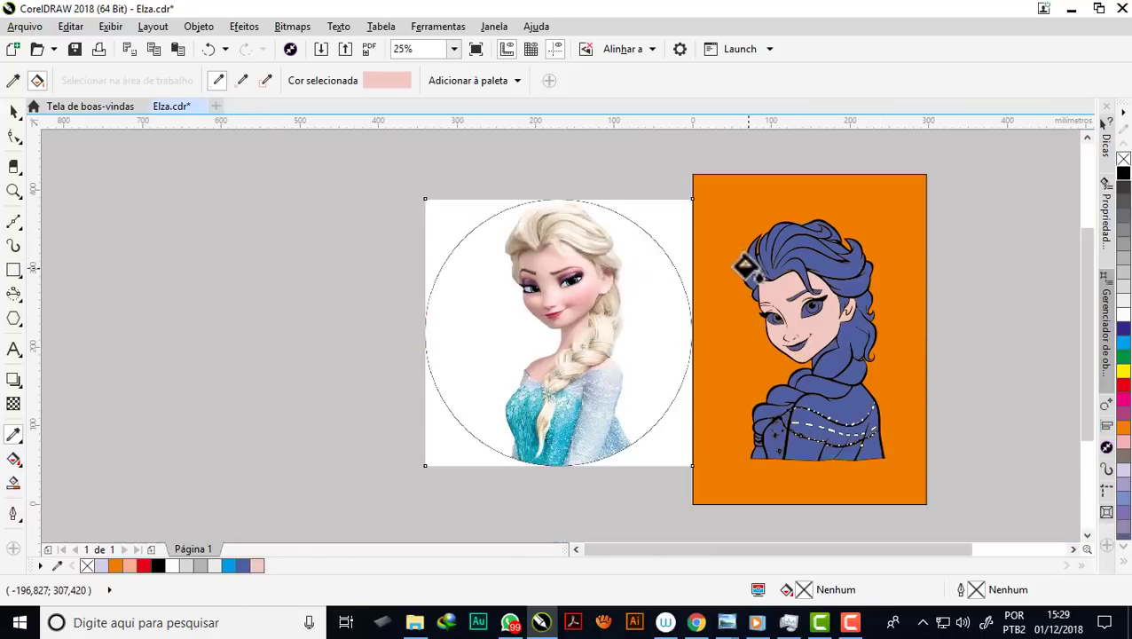
pyautogui.scroll(2, 823, 356)
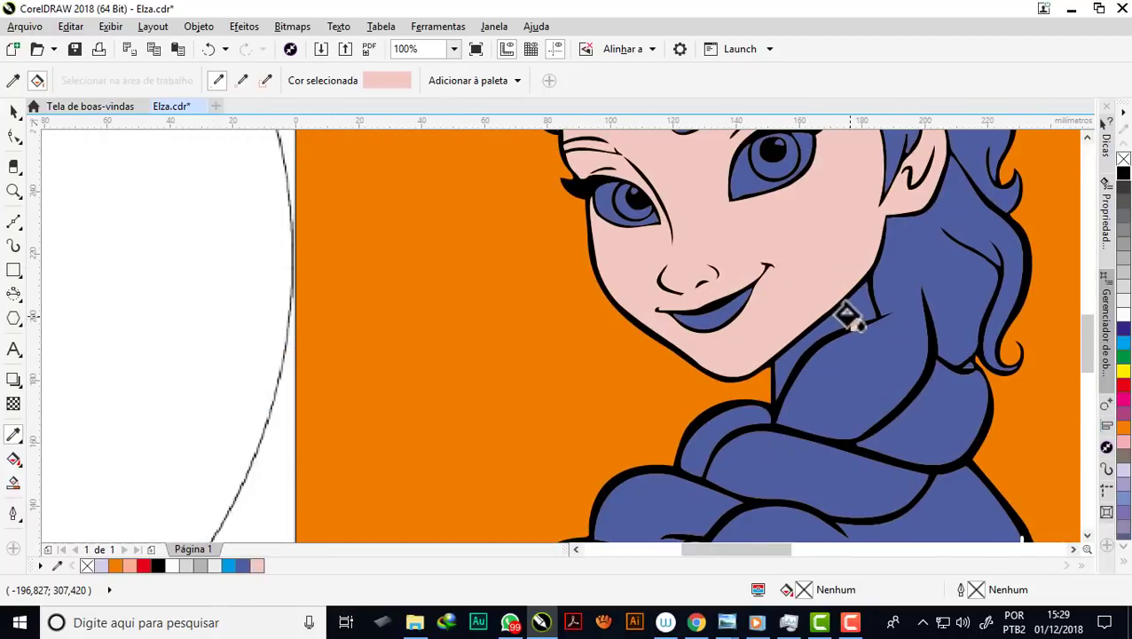
pyautogui.scroll(-1, 756, 351)
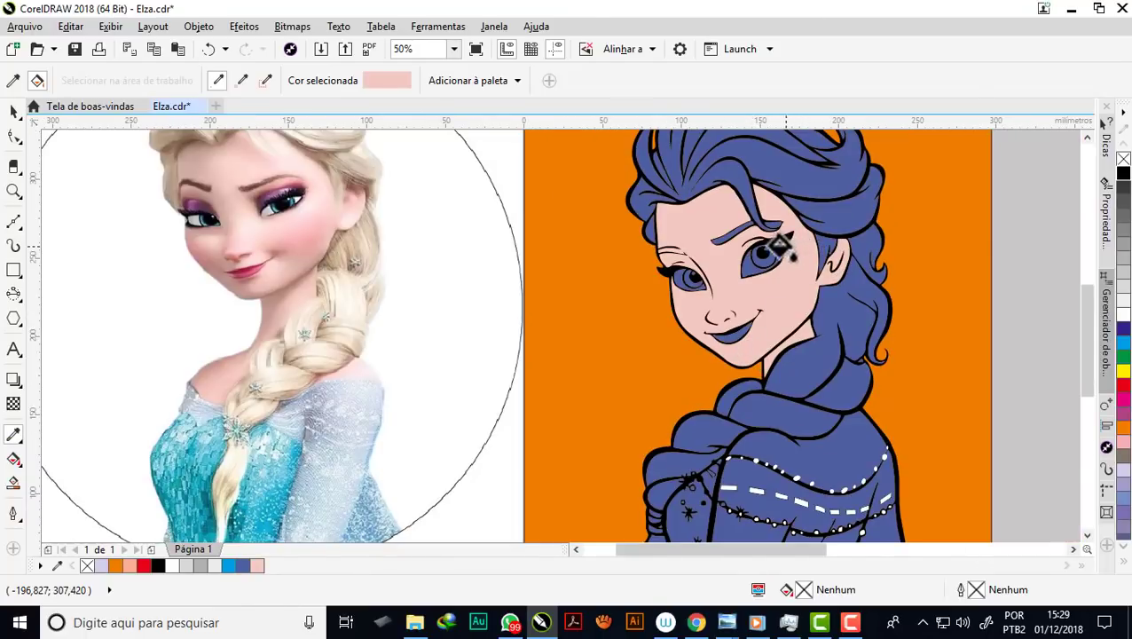
pyautogui.scroll(-1, 778, 246)
pyautogui.scroll(1, 798, 359)
pyautogui.scroll(1, 788, 350)
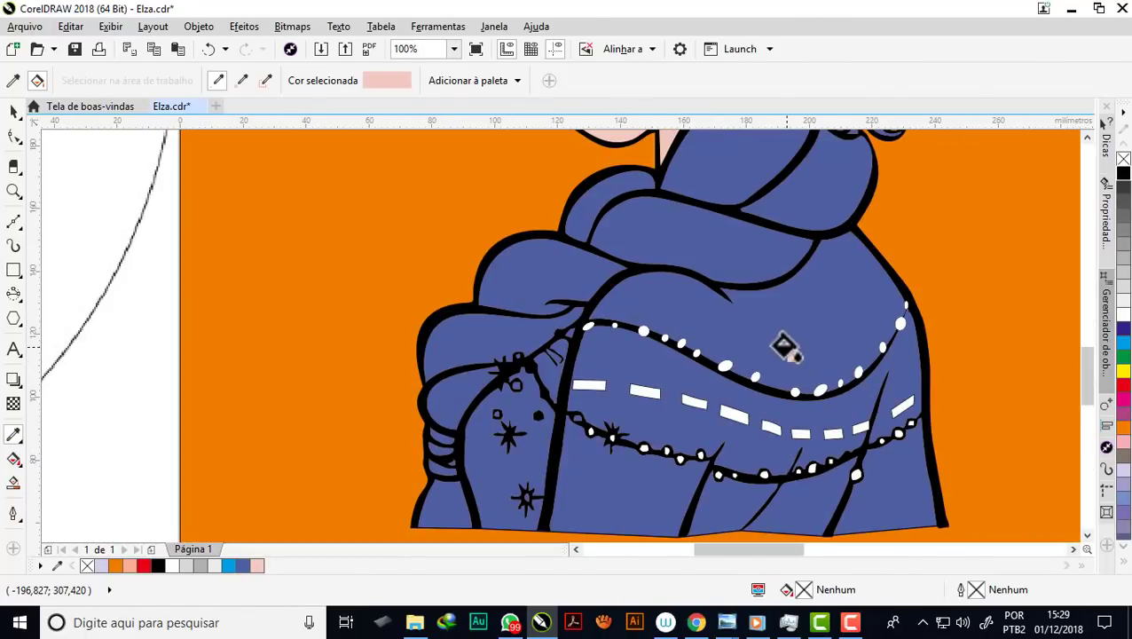
# Fill Elza's exposed neck and chest with the same skin pink
pyautogui.click(784, 346)
pyautogui.scroll(-1, 707, 337)
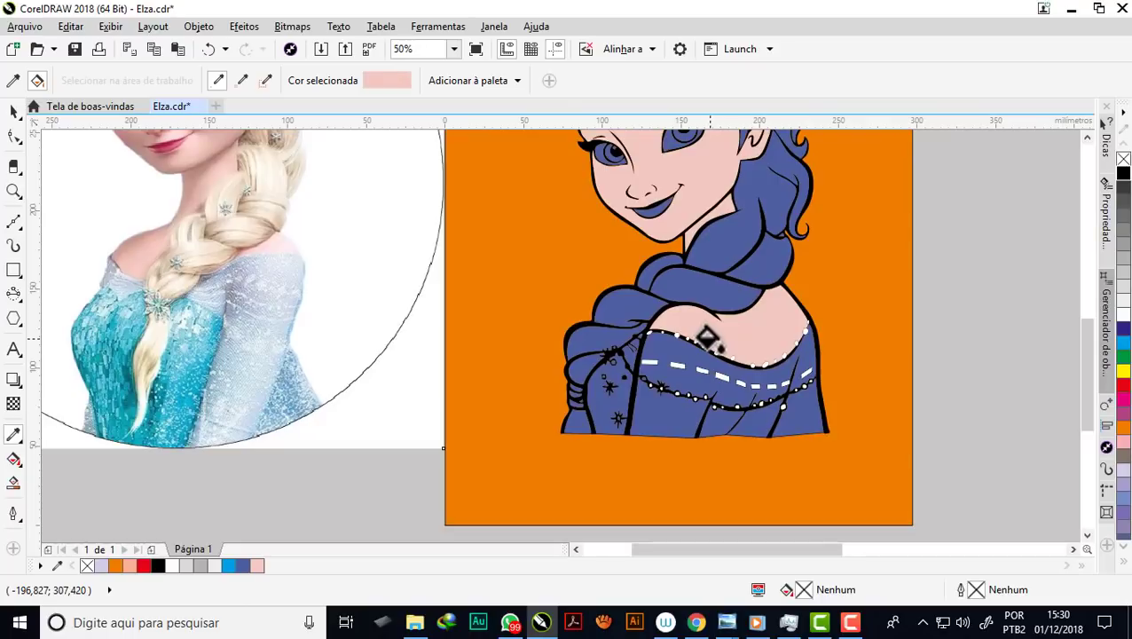
pyautogui.scroll(1, 696, 366)
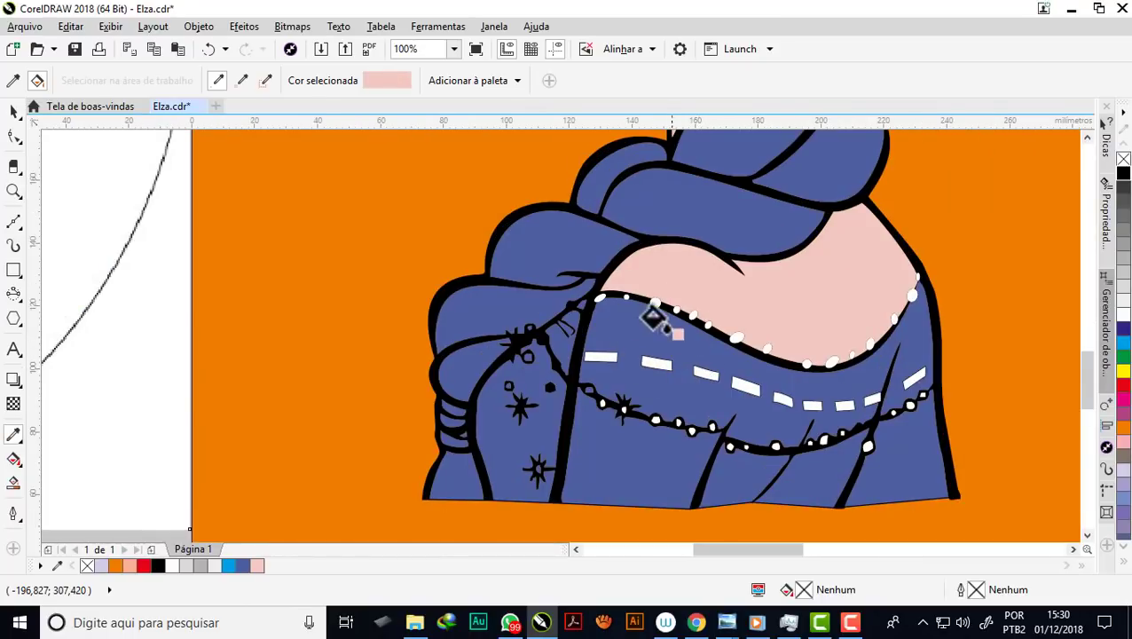
pyautogui.scroll(1, 690, 317)
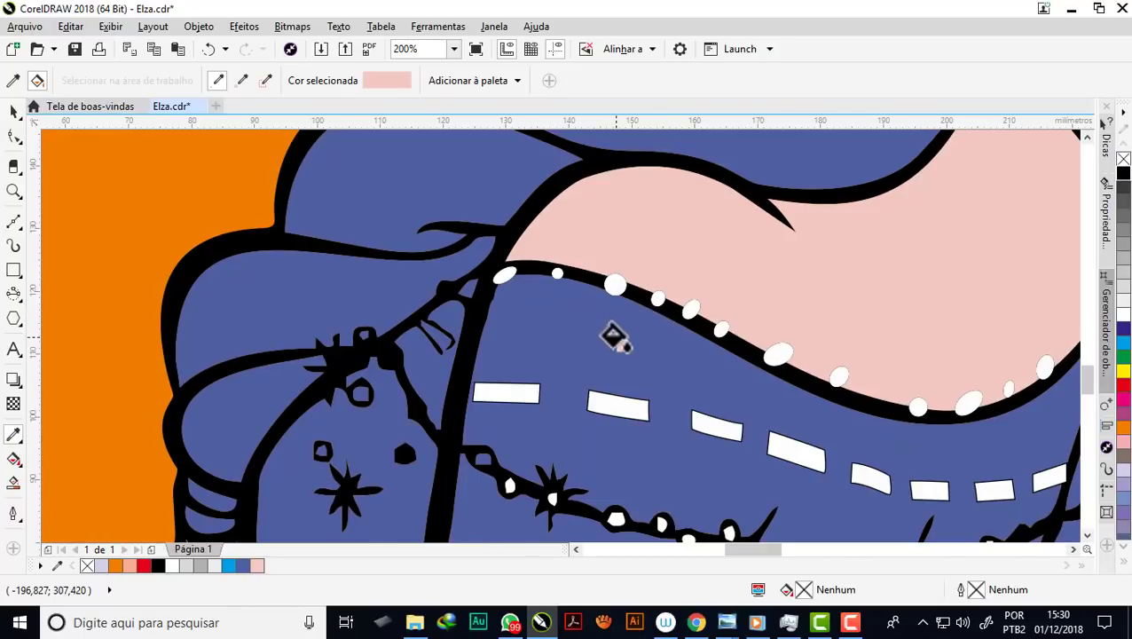
pyautogui.scroll(-1, 615, 337)
pyautogui.scroll(-1, 614, 336)
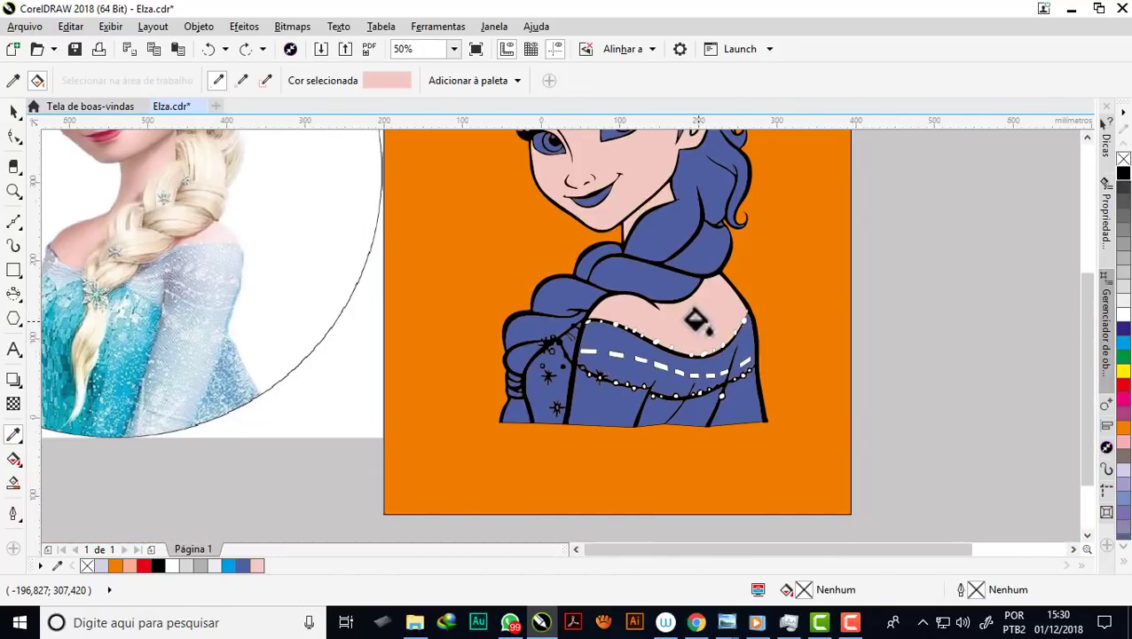
pyautogui.scroll(-1, 692, 319)
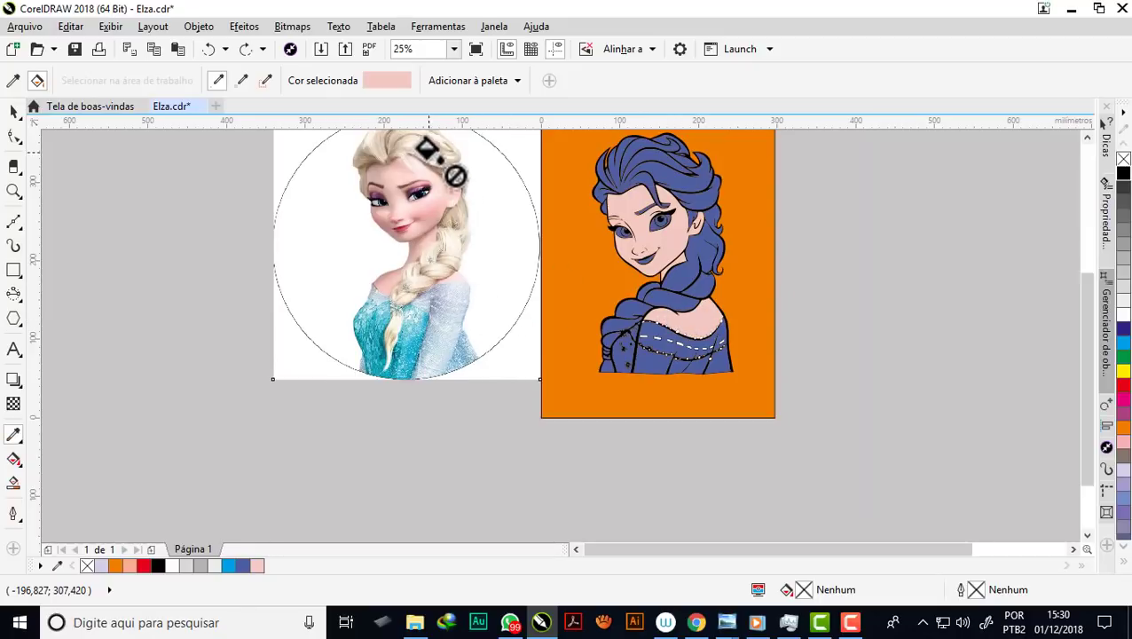
pyautogui.scroll(1, 642, 166)
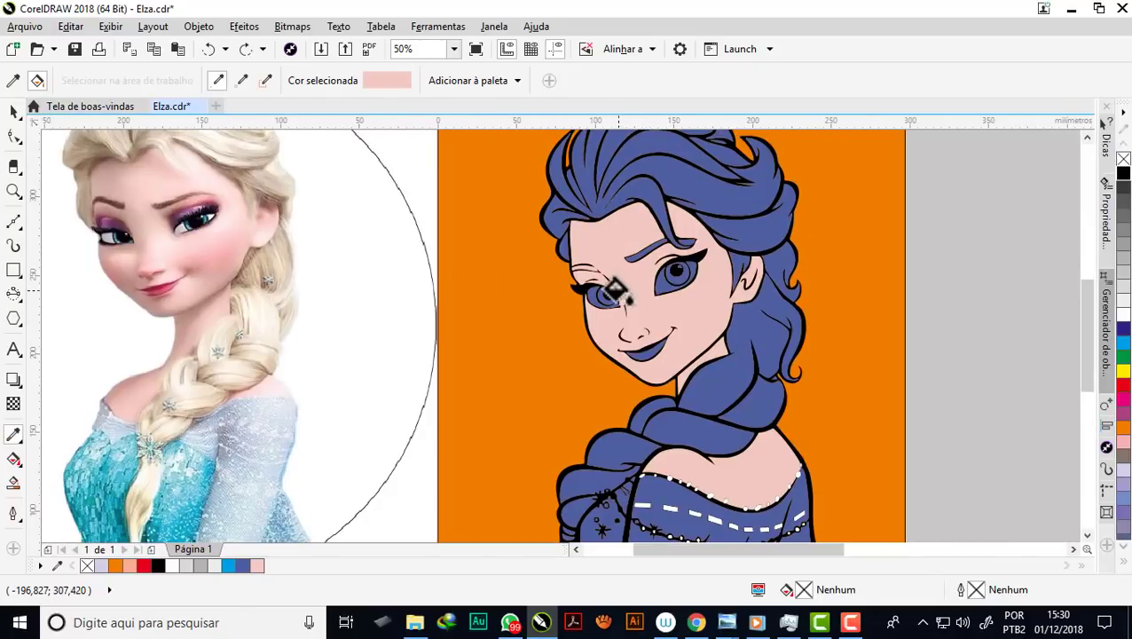
pyautogui.scroll(-1, 345, 333)
pyautogui.scroll(1, 258, 213)
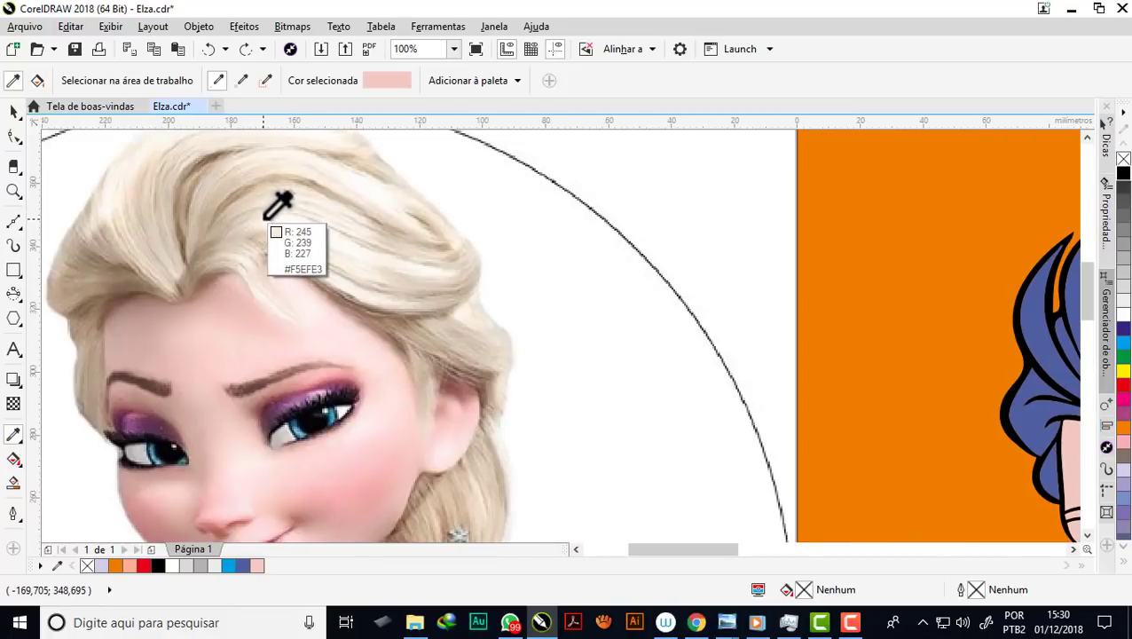
# Sample the photo's pale hair cream and fill four blue hair regions with it
pyautogui.click(265, 218)
pyautogui.scroll(-2, 265, 222)
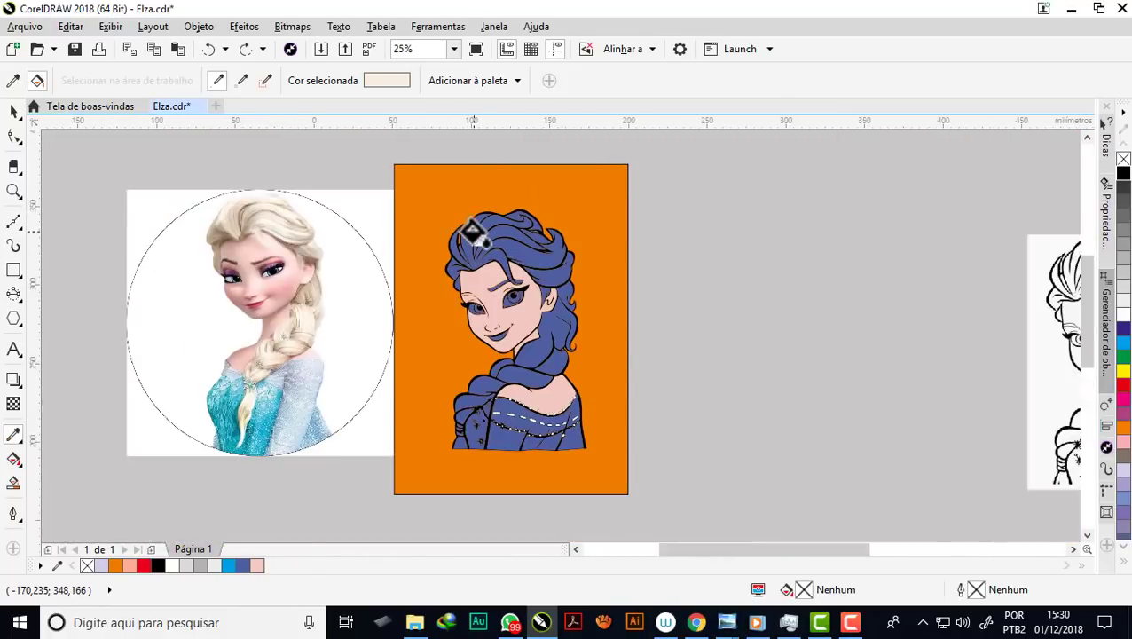
pyautogui.scroll(2, 471, 233)
pyautogui.click(467, 219)
pyautogui.click(504, 222)
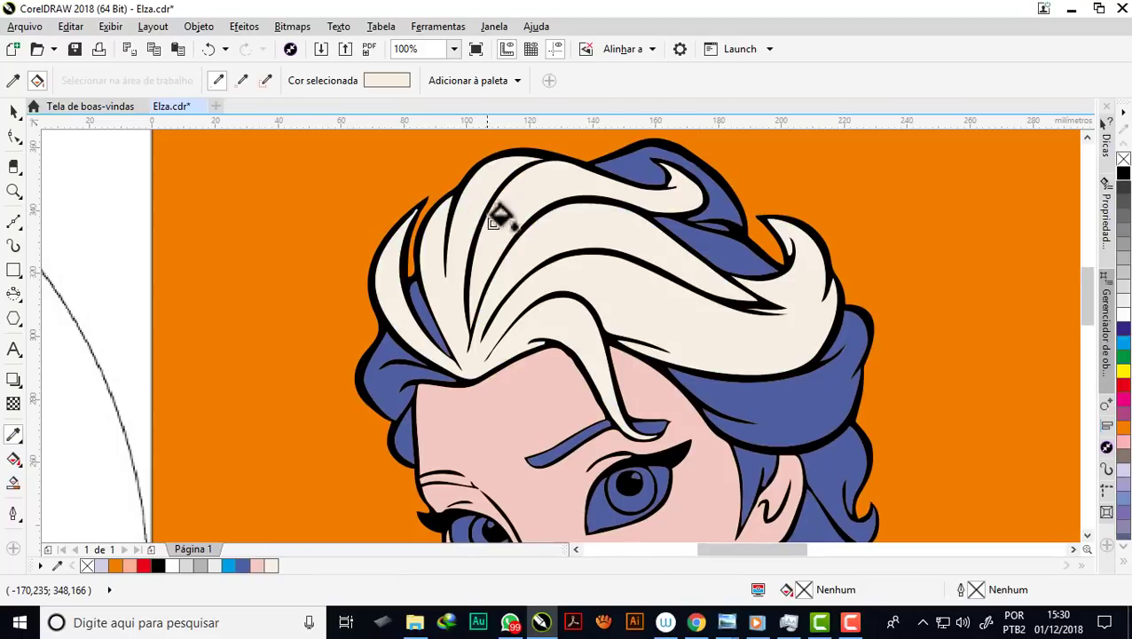
pyautogui.click(712, 232)
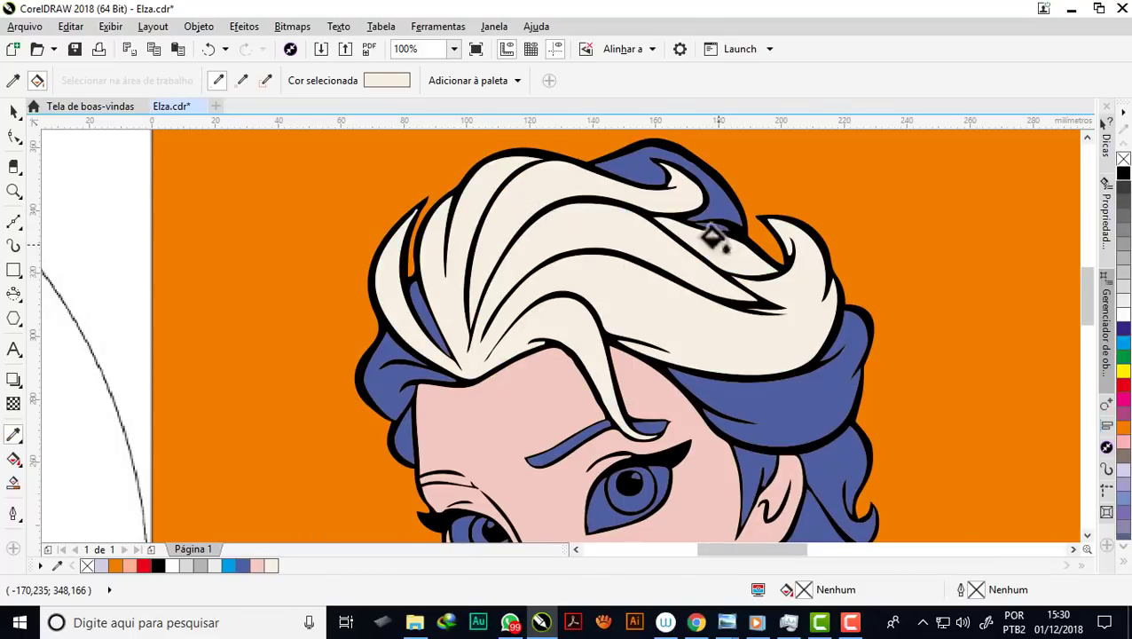
pyautogui.click(641, 178)
pyautogui.scroll(-1, 655, 222)
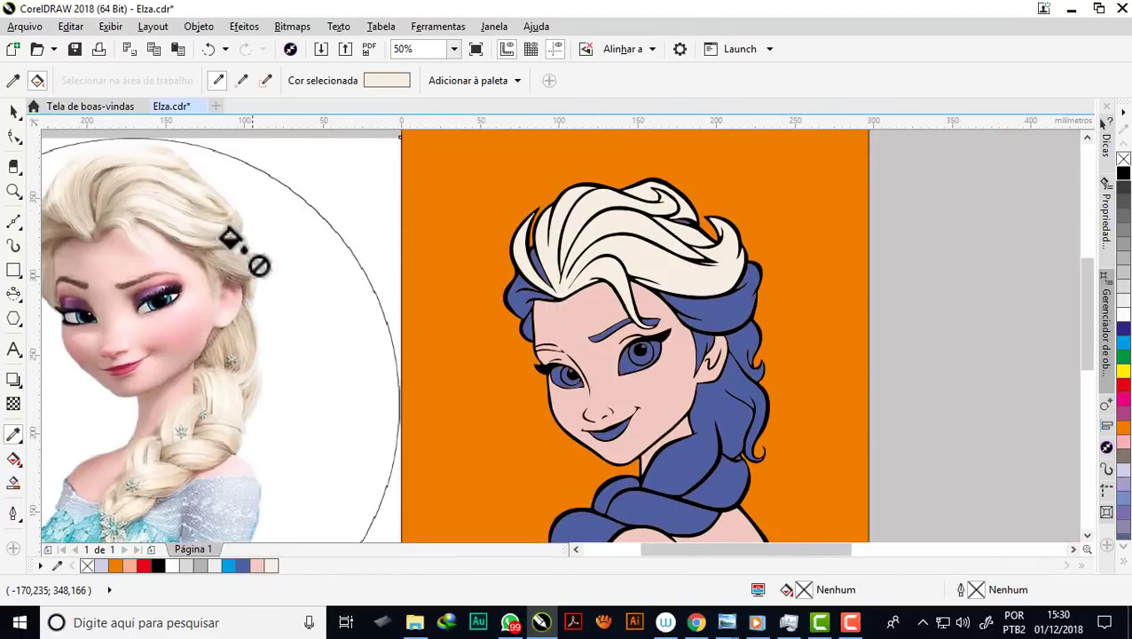
pyautogui.scroll(1, 205, 257)
# Resample a lighter beige from the photo's hair and refill the main hair areas and slivers
pyautogui.press('shift')
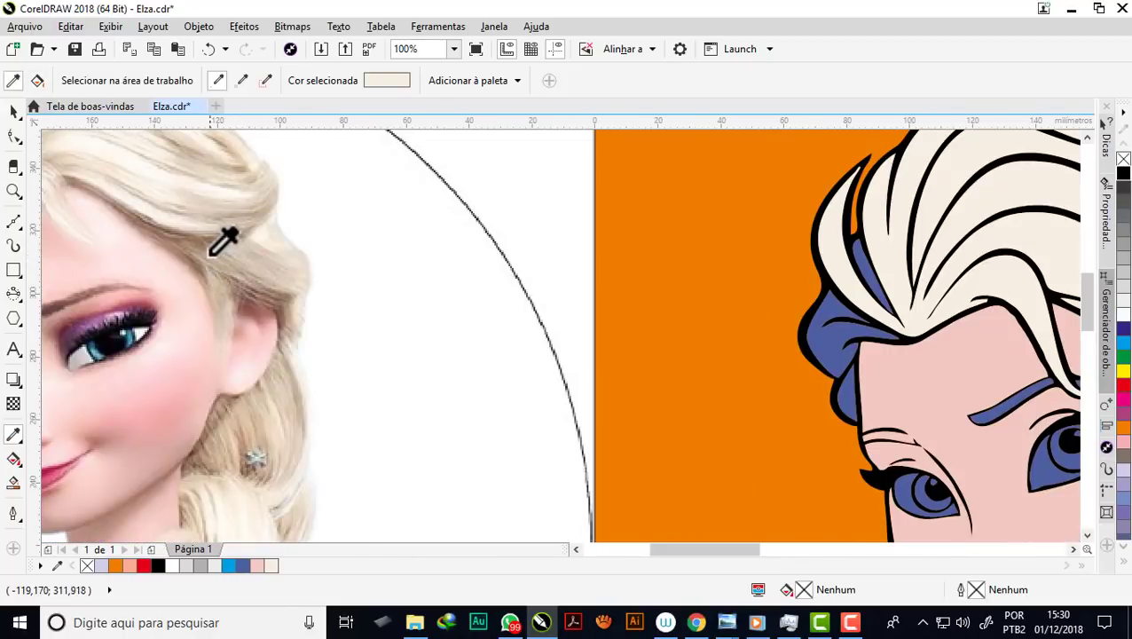
pyautogui.click(202, 252)
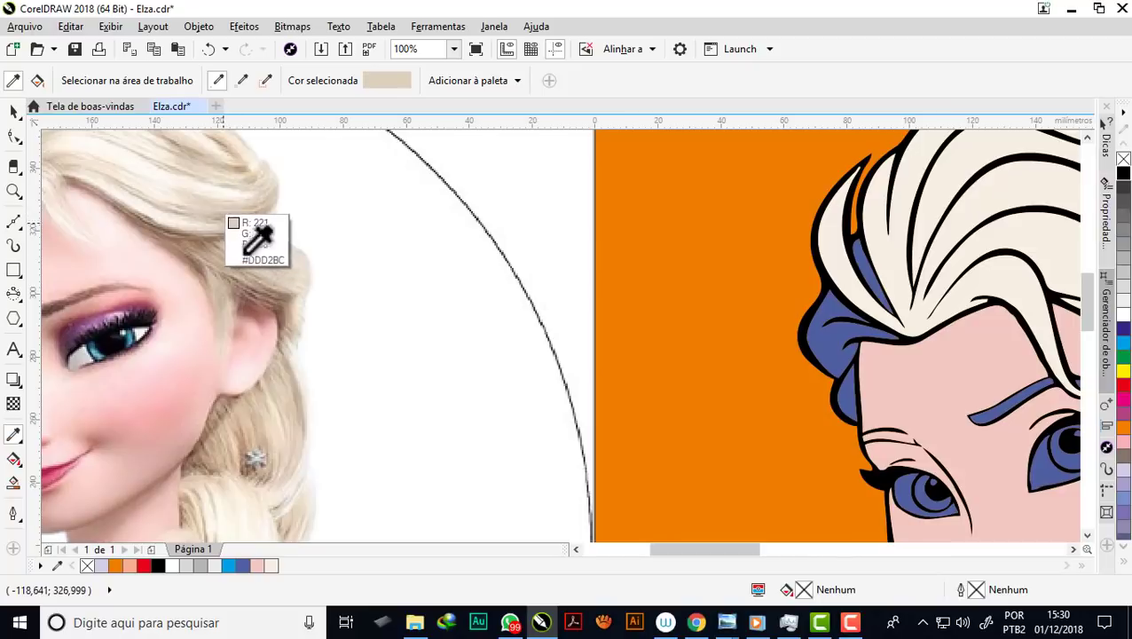
pyautogui.click(238, 218)
pyautogui.scroll(-1, 265, 290)
pyautogui.scroll(2, 600, 255)
pyautogui.click(573, 200)
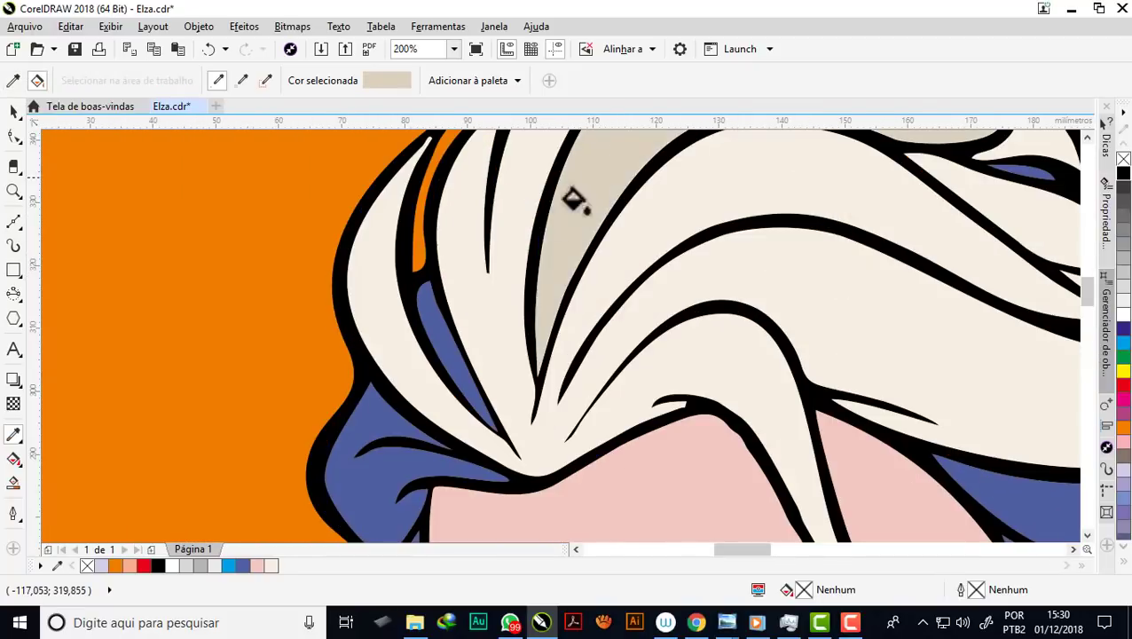
pyautogui.click(485, 315)
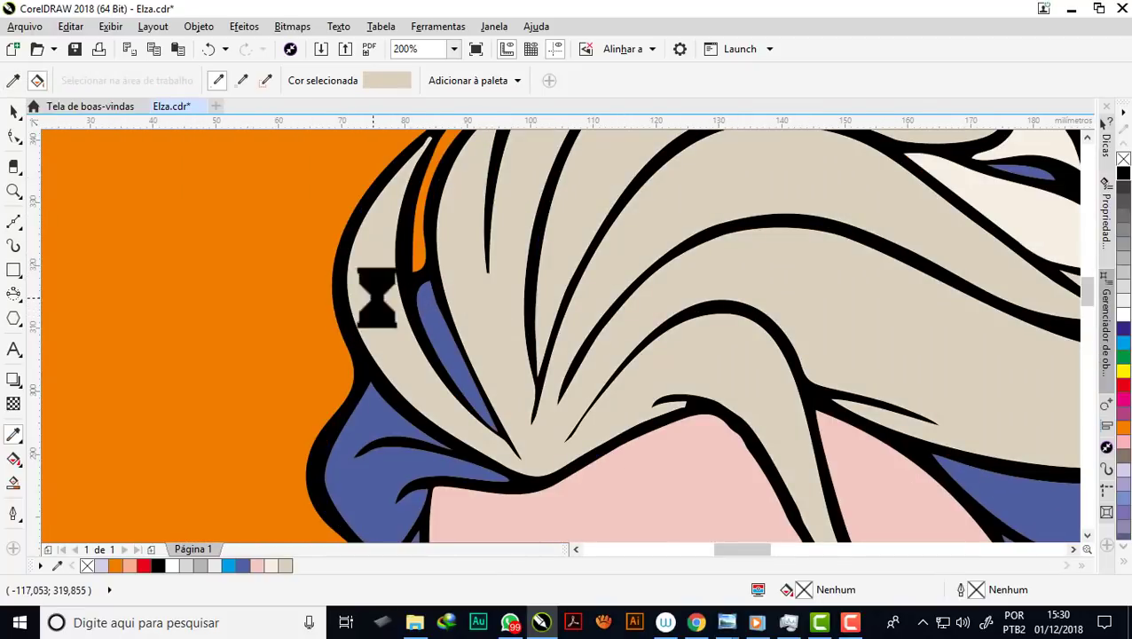
pyautogui.scroll(-1, 410, 297)
pyautogui.scroll(1, 416, 312)
pyautogui.click(413, 310)
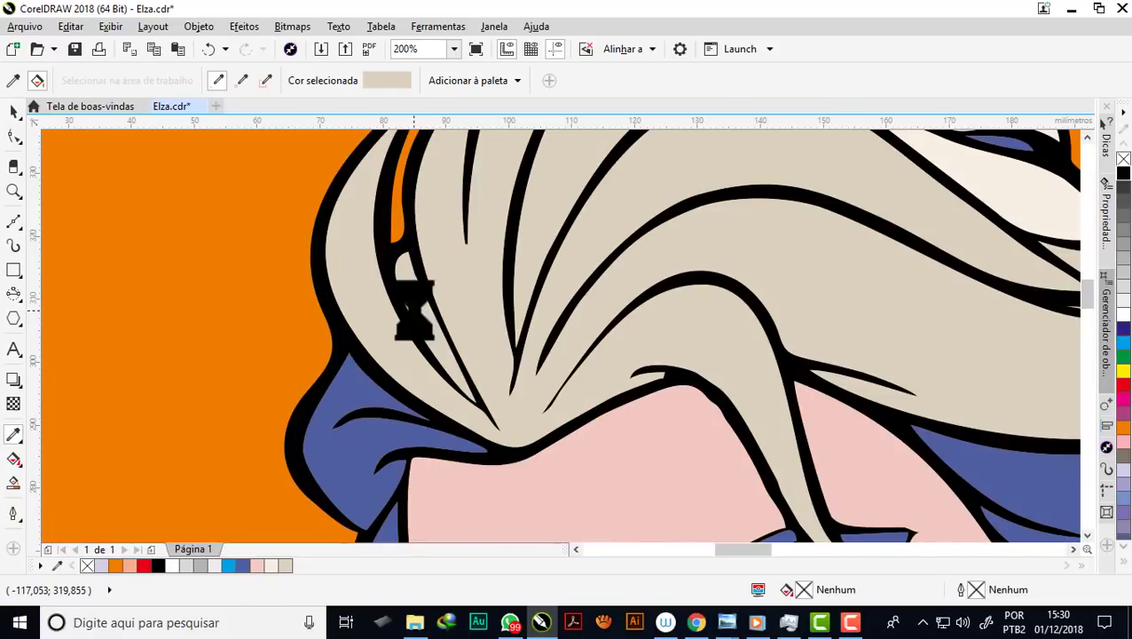
pyautogui.click(358, 451)
pyautogui.scroll(-1, 373, 327)
pyautogui.scroll(2, 714, 228)
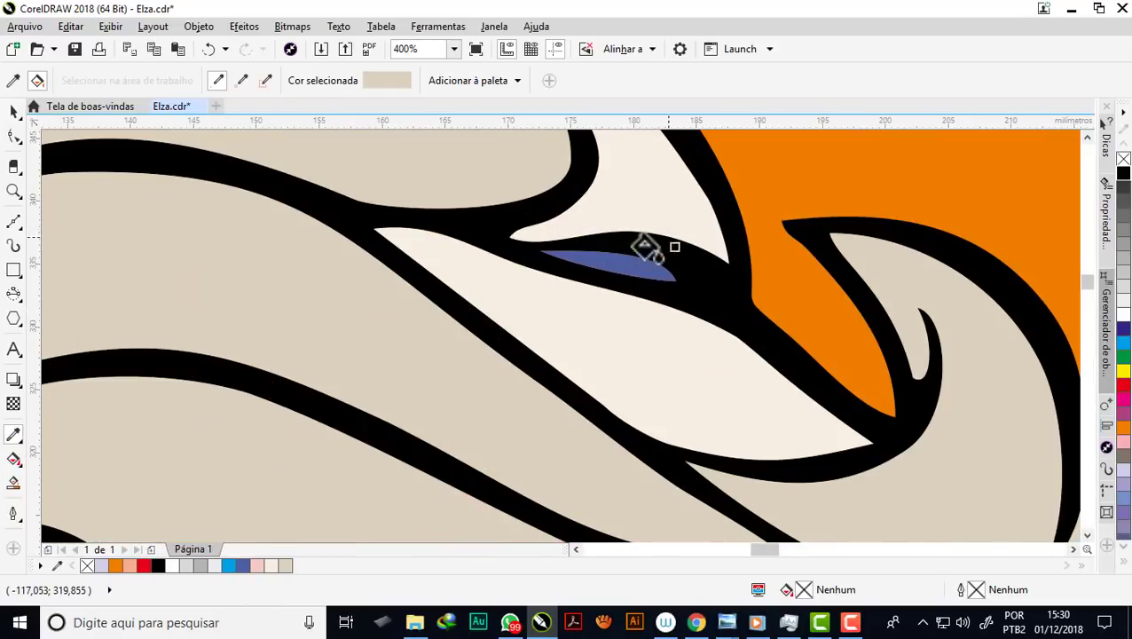
# Fill the remaining blue hair slivers and areas beside the ear with beige
pyautogui.click(612, 265)
pyautogui.scroll(-2, 612, 253)
pyautogui.scroll(1, 639, 328)
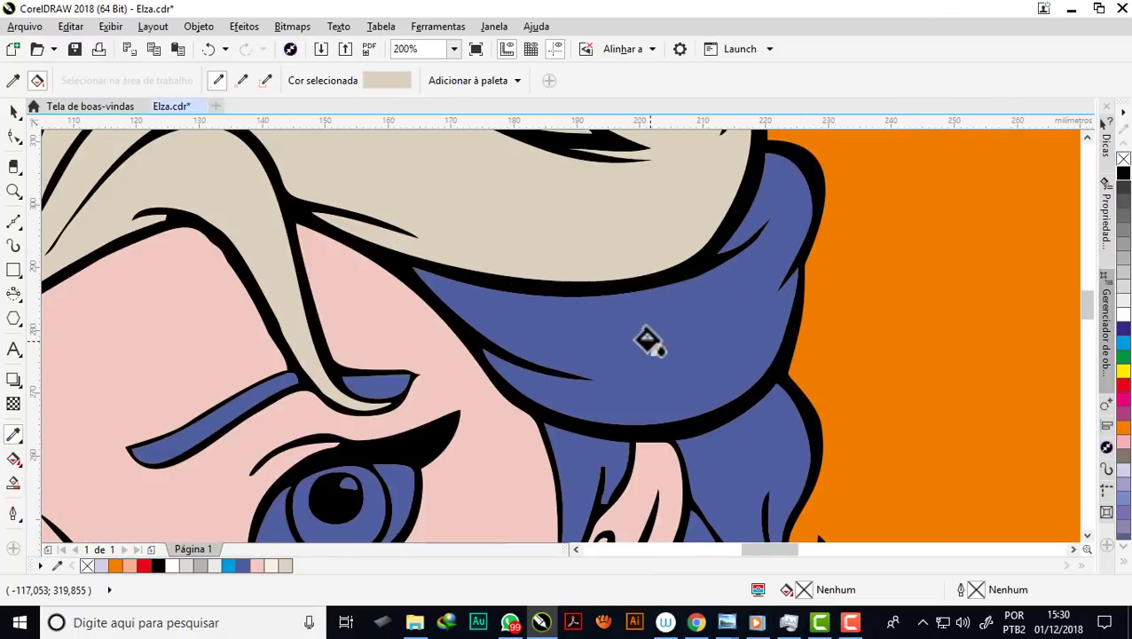
pyautogui.scroll(-2, 613, 266)
pyautogui.scroll(2, 652, 354)
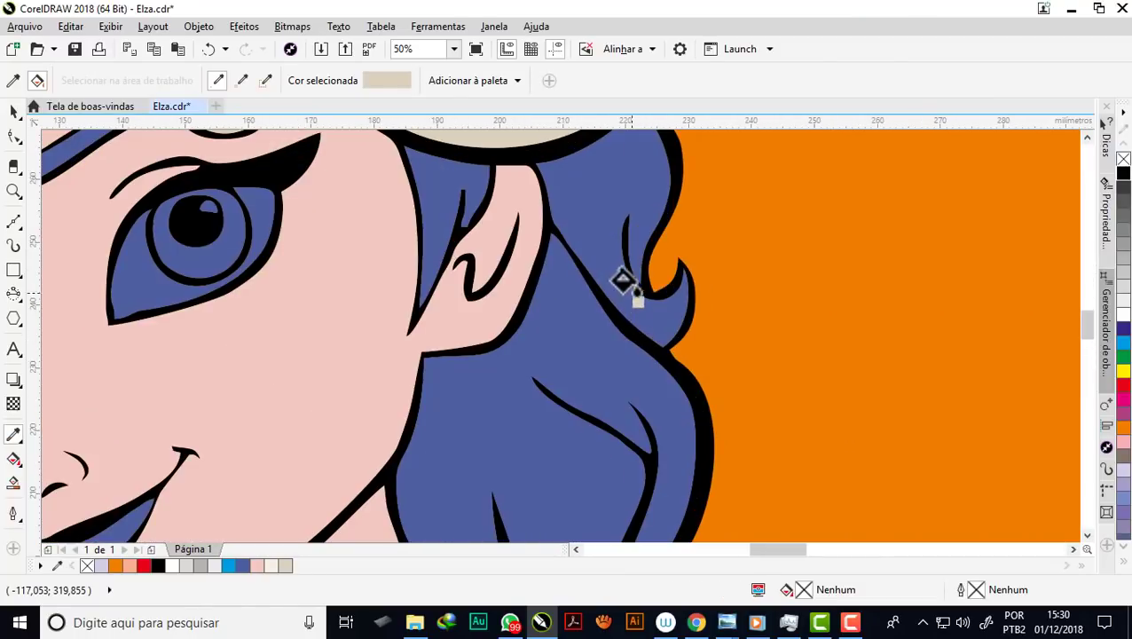
pyautogui.click(584, 182)
pyautogui.click(453, 183)
pyautogui.click(561, 326)
pyautogui.scroll(-1, 581, 340)
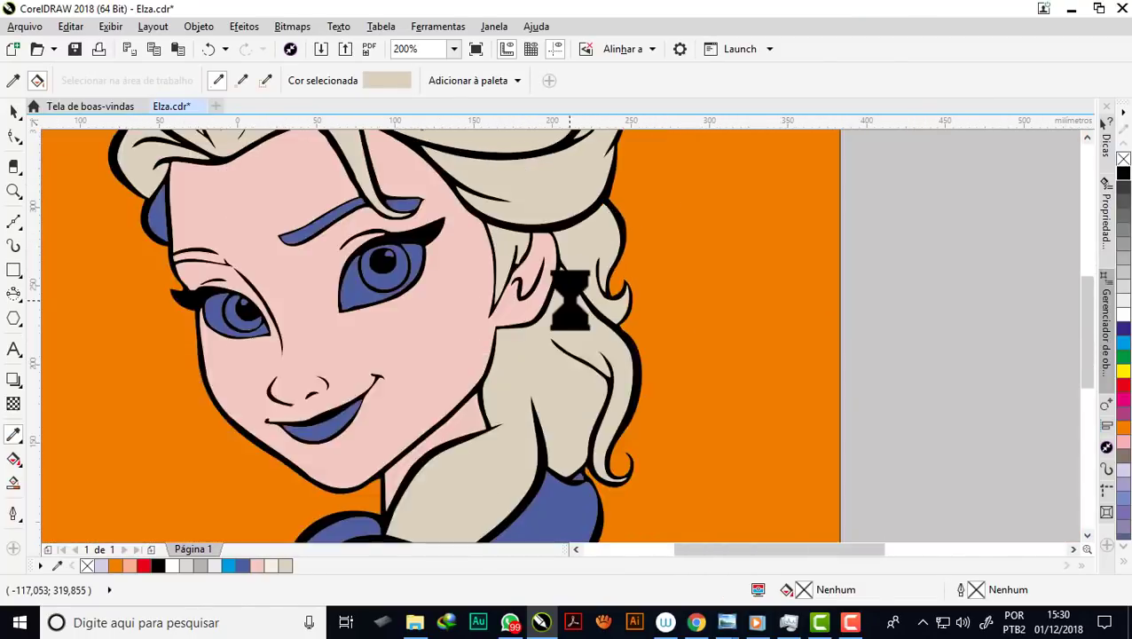
pyautogui.scroll(-1, 497, 310)
pyautogui.scroll(2, 368, 257)
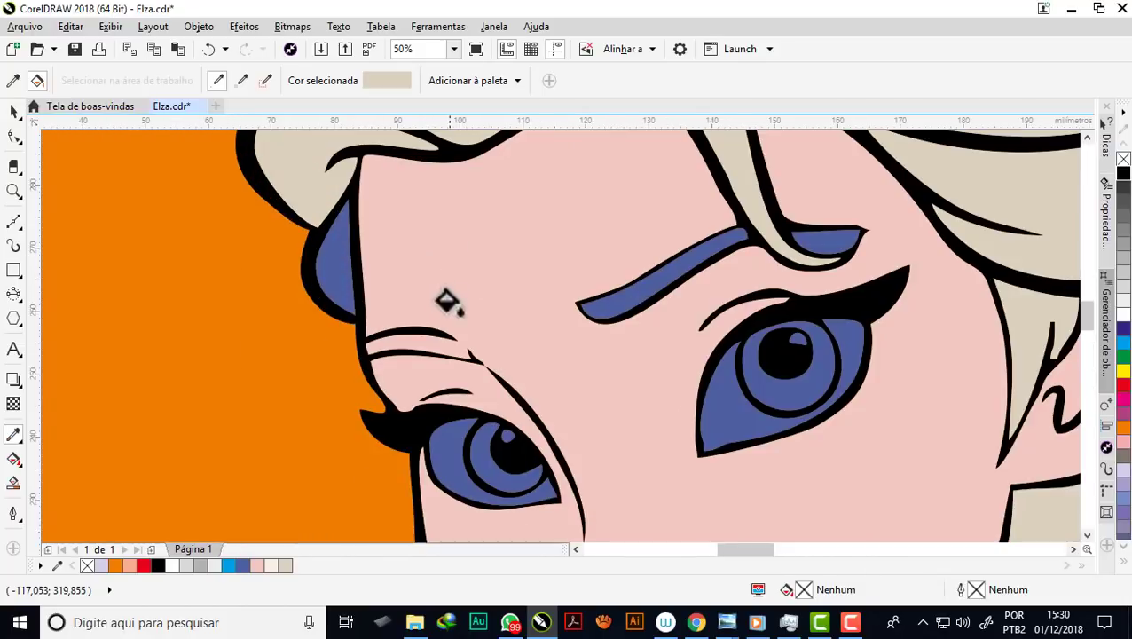
pyautogui.scroll(1, 324, 258)
pyautogui.click(324, 260)
pyautogui.scroll(-1, 325, 260)
pyautogui.scroll(-2, 324, 260)
pyautogui.scroll(-2, 324, 266)
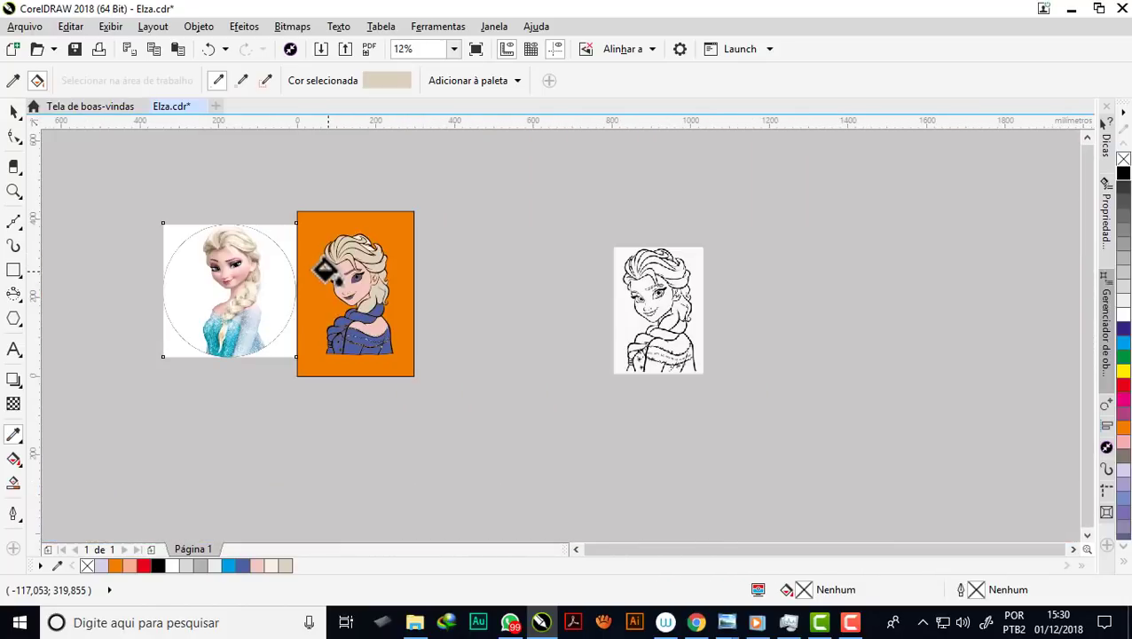
pyautogui.scroll(2, 275, 297)
pyautogui.scroll(-2, 355, 288)
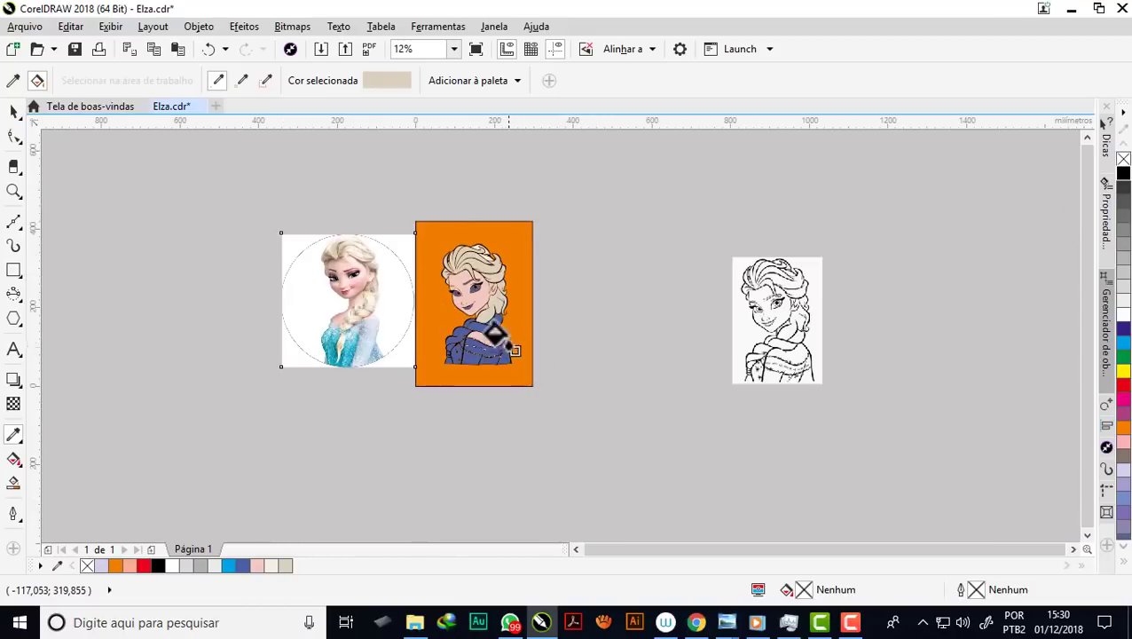
pyautogui.scroll(2, 495, 336)
pyautogui.scroll(1, 413, 275)
# Fill the blue braid pieces beige, undoing an accidental fill on the shoulder
pyautogui.click(300, 282)
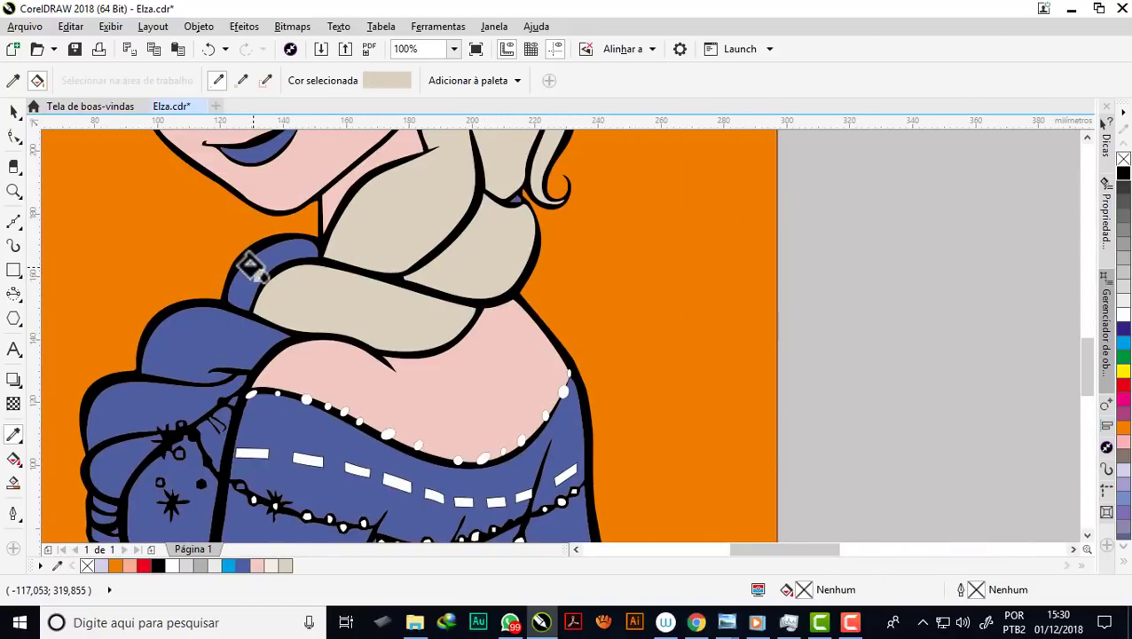
pyautogui.scroll(2, 300, 282)
pyautogui.click(253, 265)
pyautogui.scroll(-2, 282, 320)
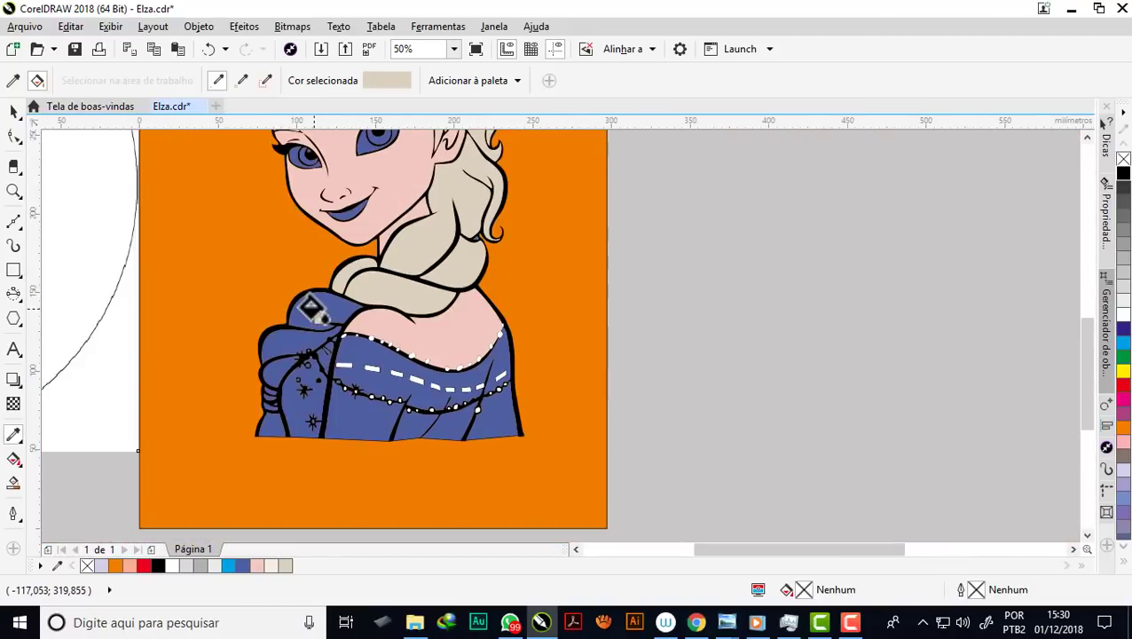
pyautogui.scroll(2, 302, 342)
pyautogui.click(283, 341)
pyautogui.scroll(-2, 283, 340)
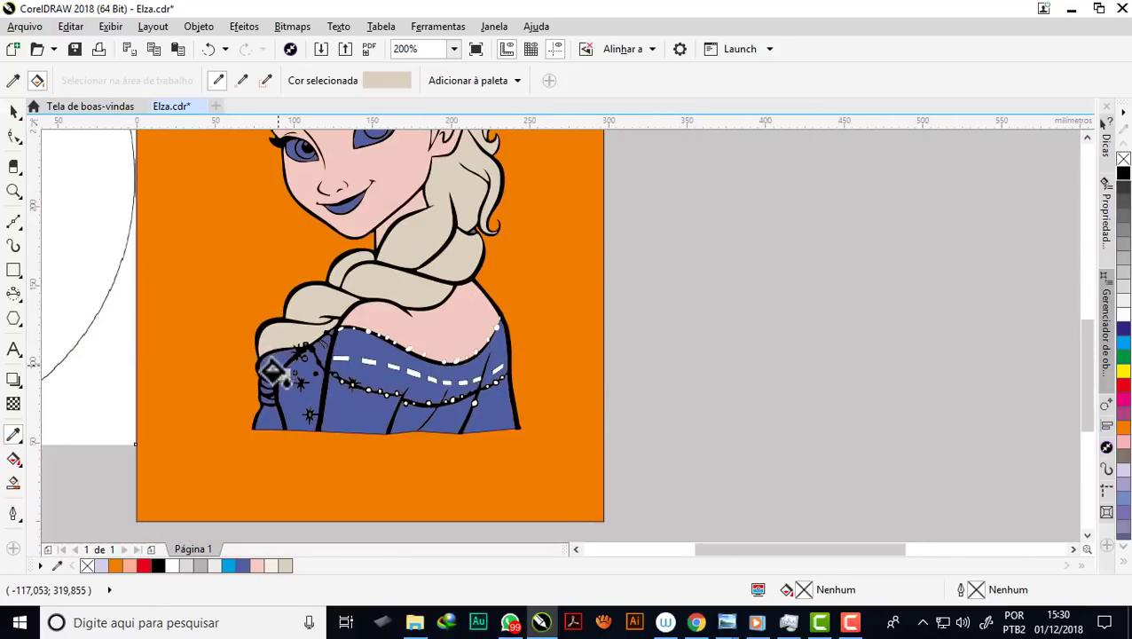
pyautogui.hotkey('ctrl', 'z')
pyautogui.scroll(2, 254, 346)
pyautogui.scroll(2, 251, 346)
pyautogui.scroll(1, 242, 471)
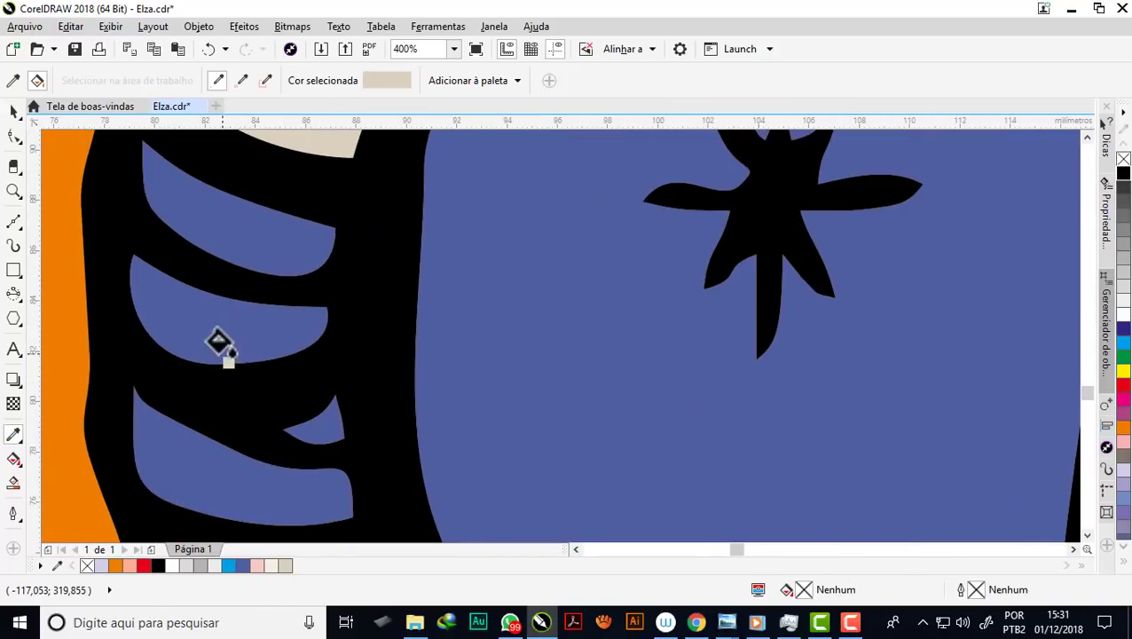
pyautogui.click(201, 232)
pyautogui.click(270, 355)
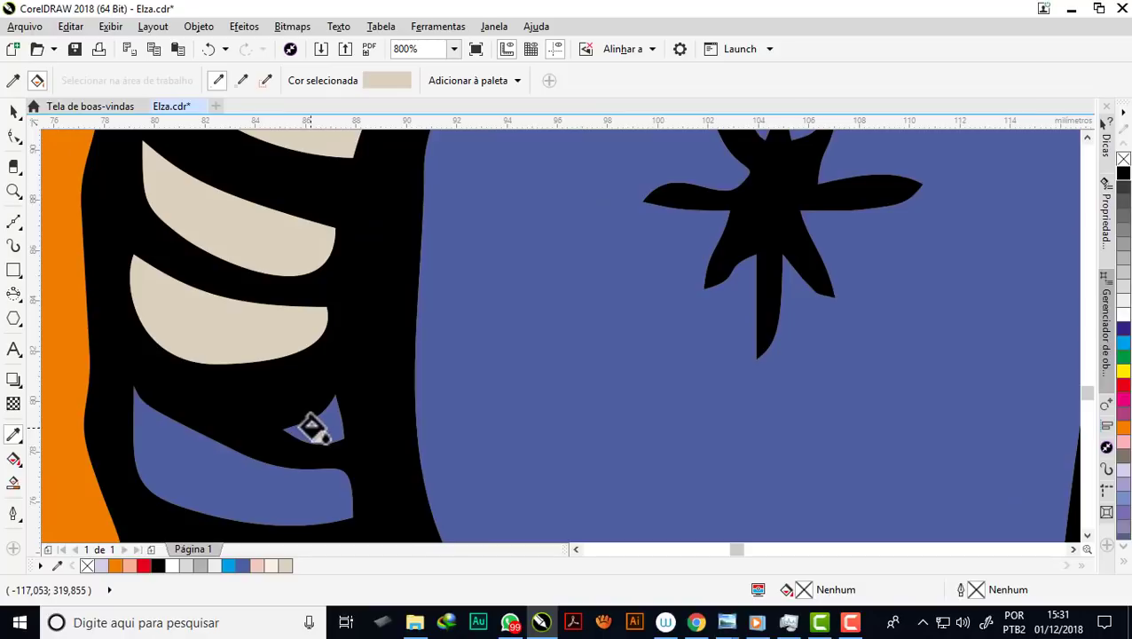
pyautogui.click(215, 482)
pyautogui.scroll(-3, 330, 275)
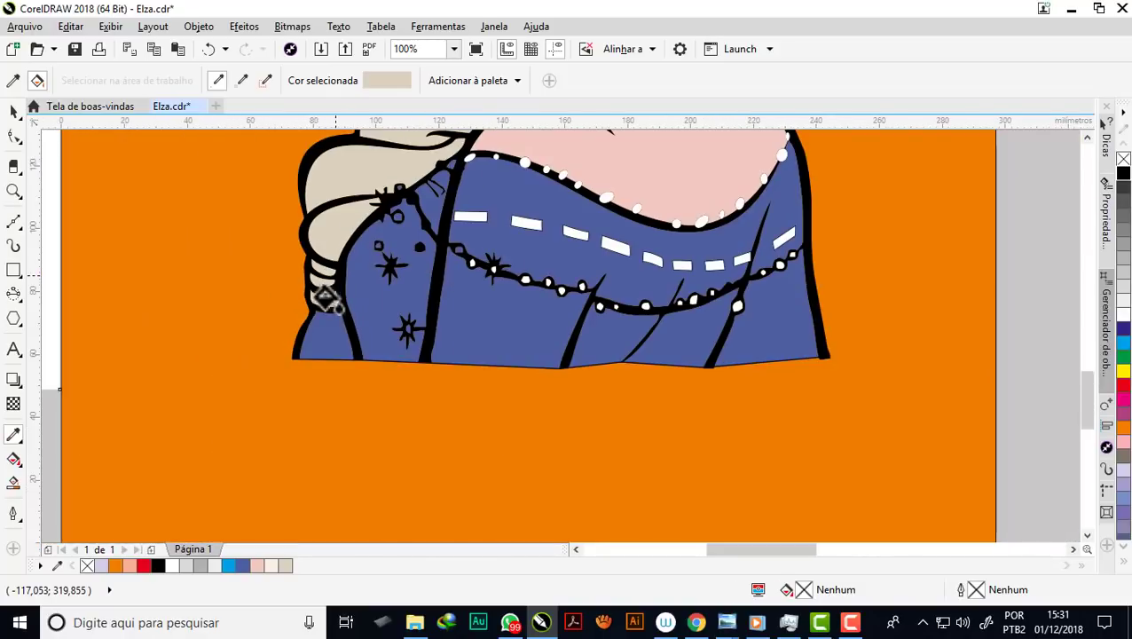
pyautogui.scroll(-2, 366, 429)
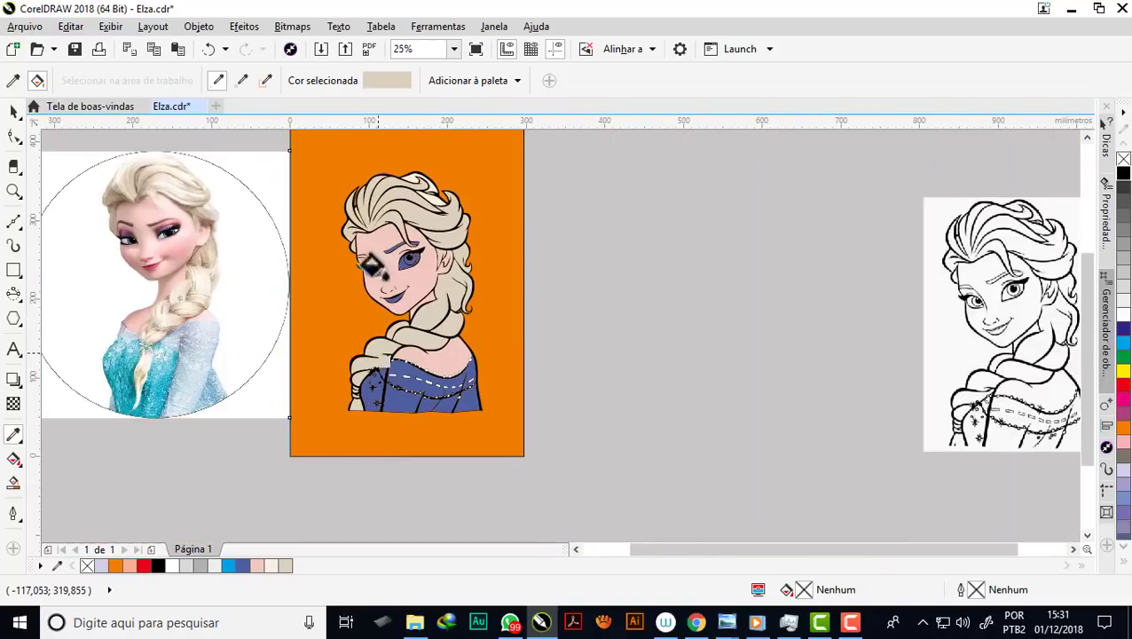
# Sample the dark brown #73554B from the photo's eyebrow
pyautogui.scroll(1, 359, 184)
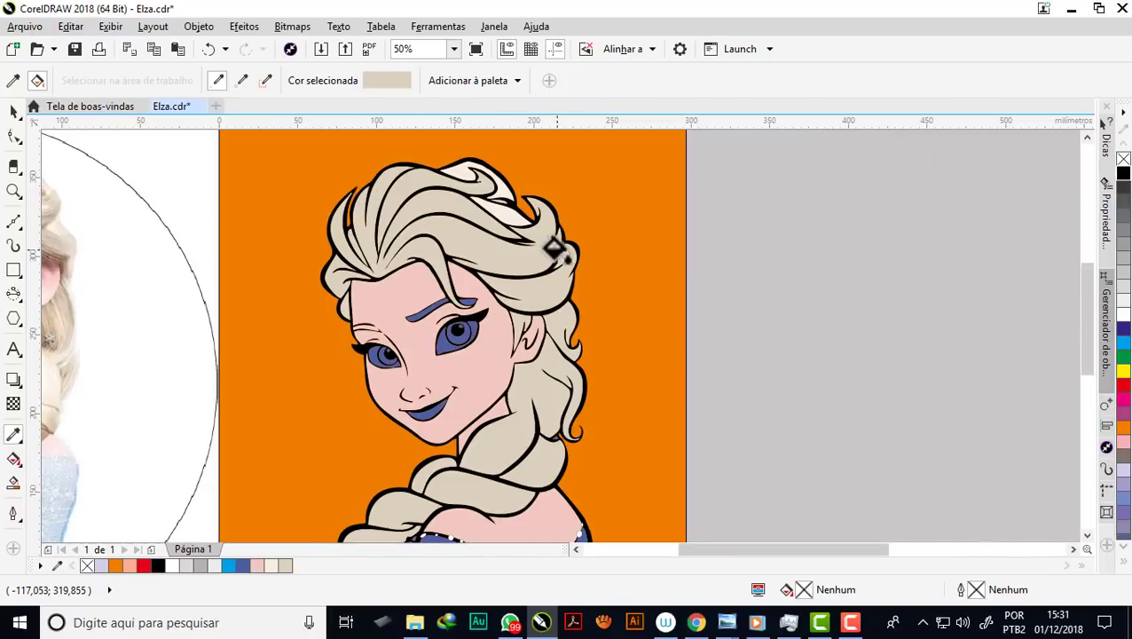
pyautogui.scroll(-1, 552, 247)
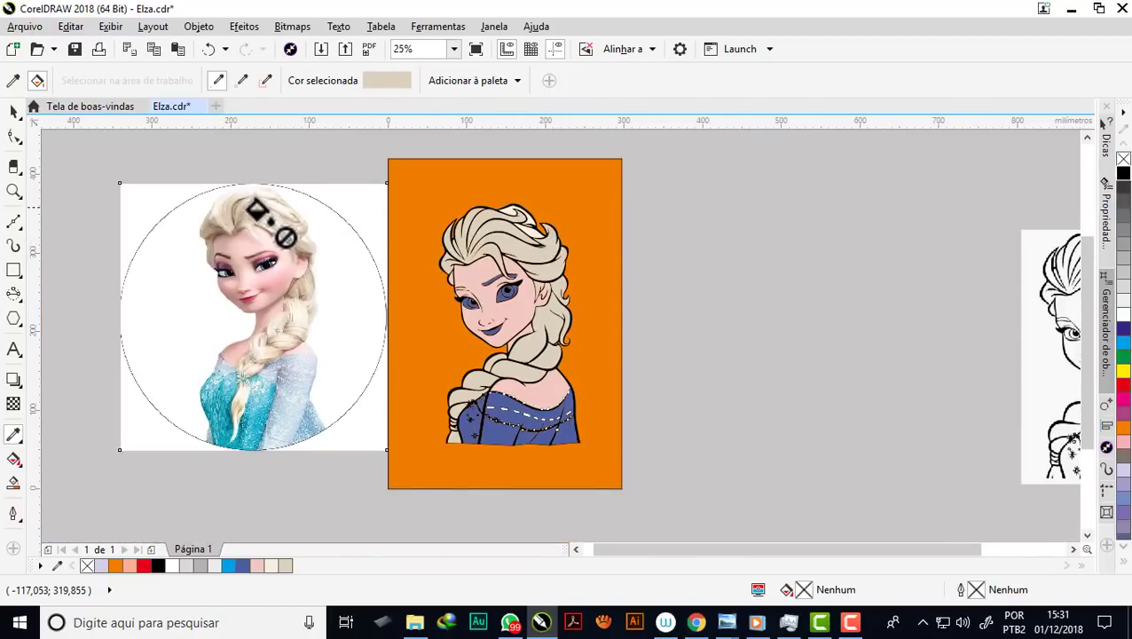
pyautogui.scroll(1, 229, 248)
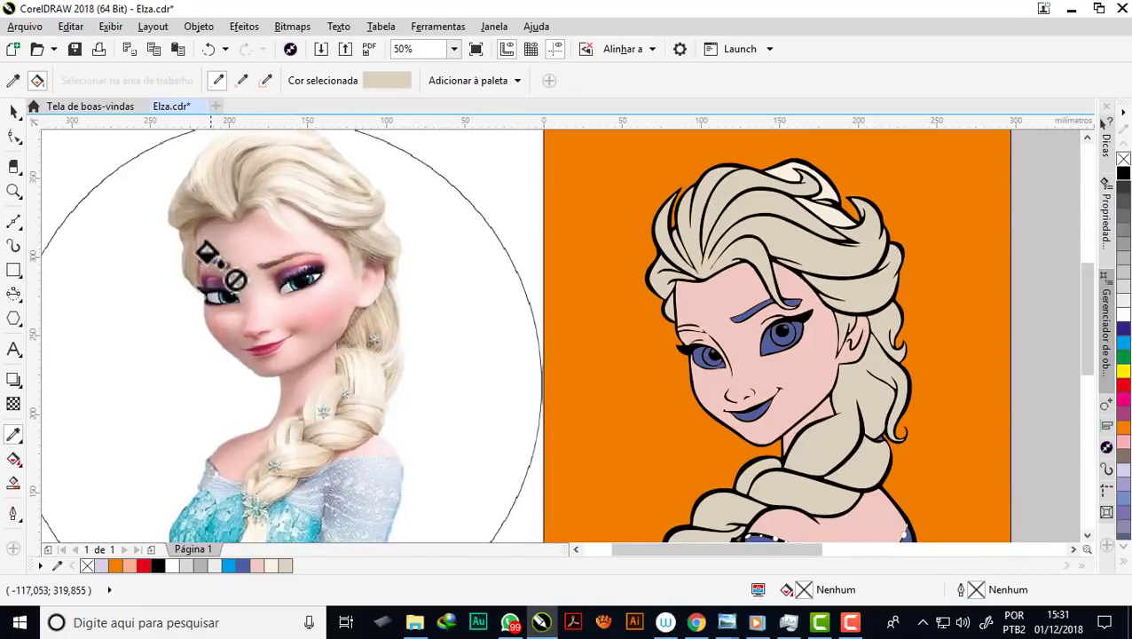
pyautogui.scroll(3, 217, 262)
pyautogui.click(221, 300)
pyautogui.scroll(-3, 209, 280)
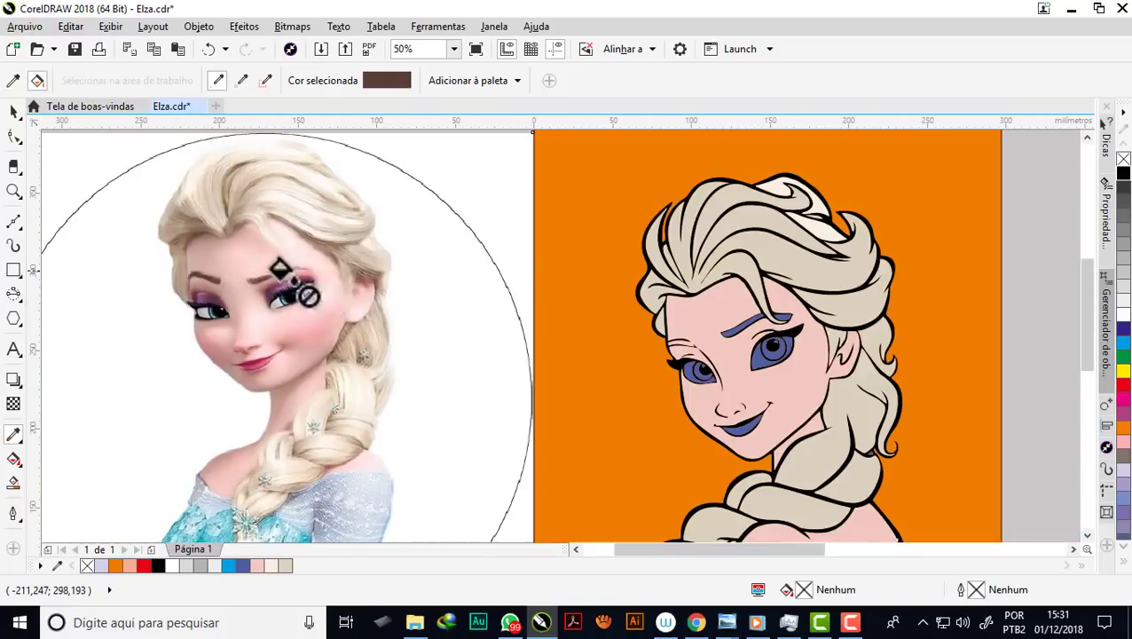
pyautogui.scroll(3, 679, 342)
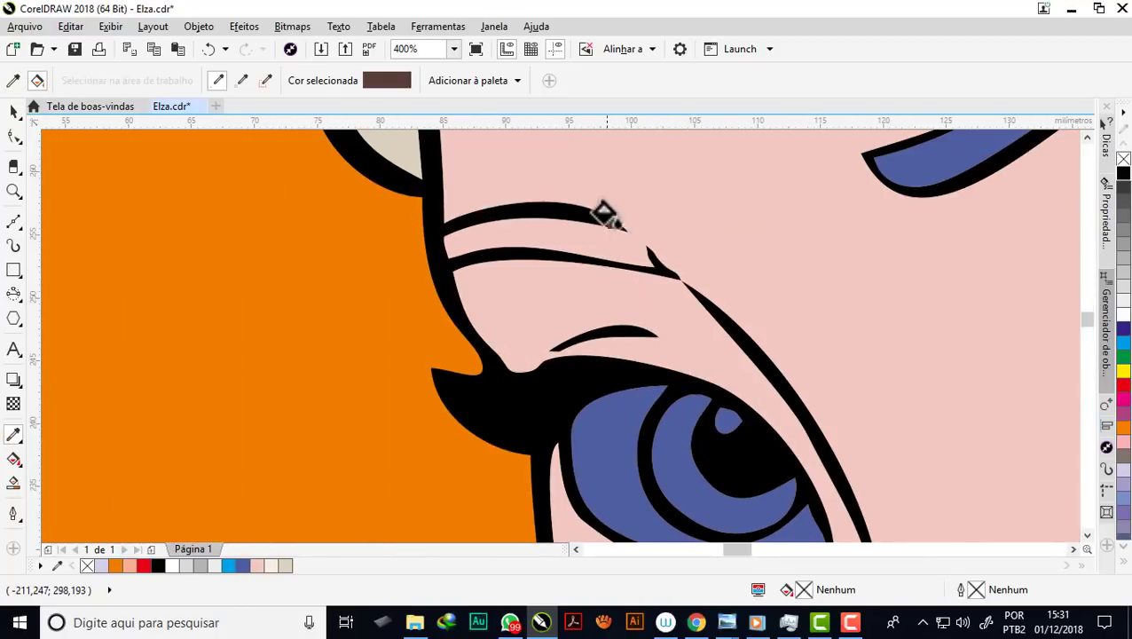
pyautogui.scroll(1, 628, 229)
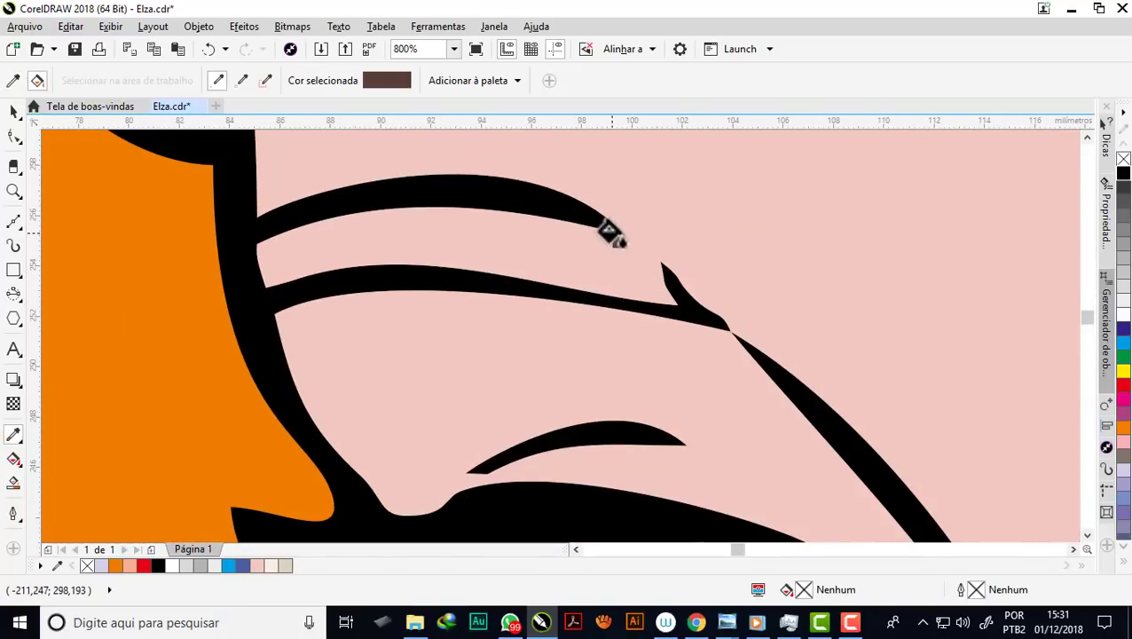
# Fill Elza's left eyebrow with the sampled brown
pyautogui.click(13, 221)
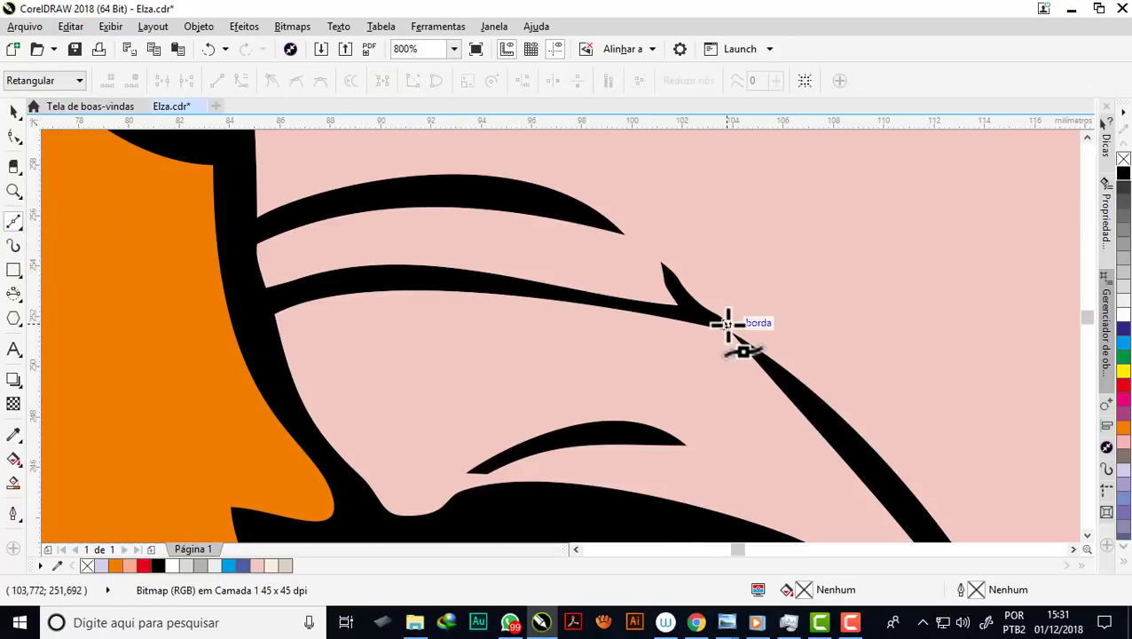
pyautogui.moveTo(728, 323); pyautogui.dragTo(743, 338)
pyautogui.click(645, 244)
pyautogui.press('i')
pyautogui.scroll(-5, 567, 258)
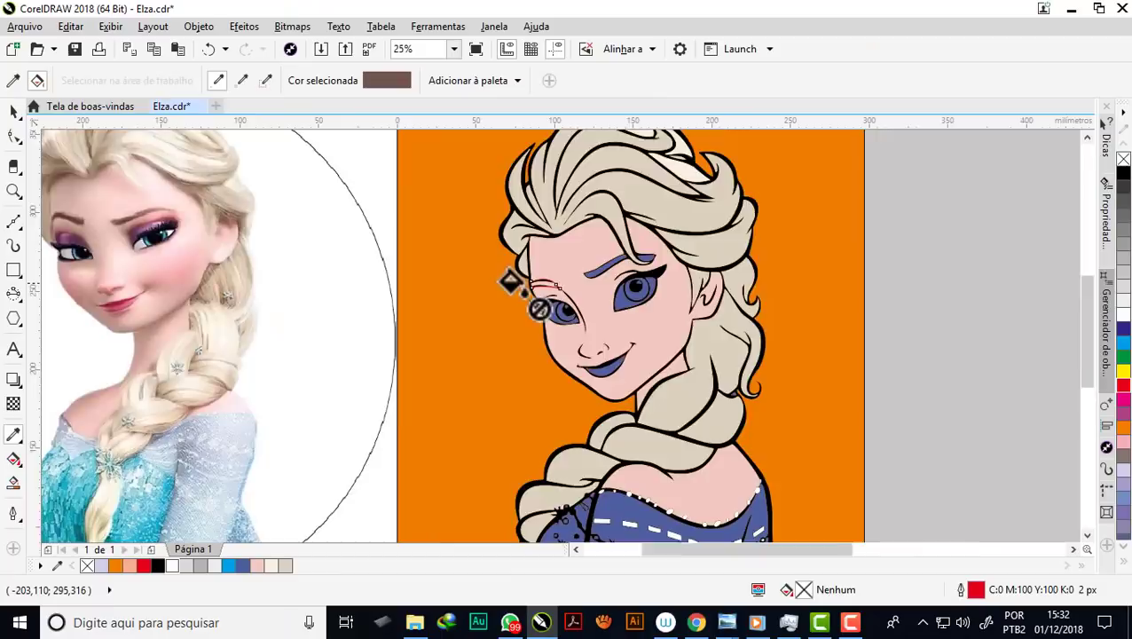
pyautogui.scroll(2, 518, 281)
pyautogui.scroll(2, 504, 280)
pyautogui.click(479, 275)
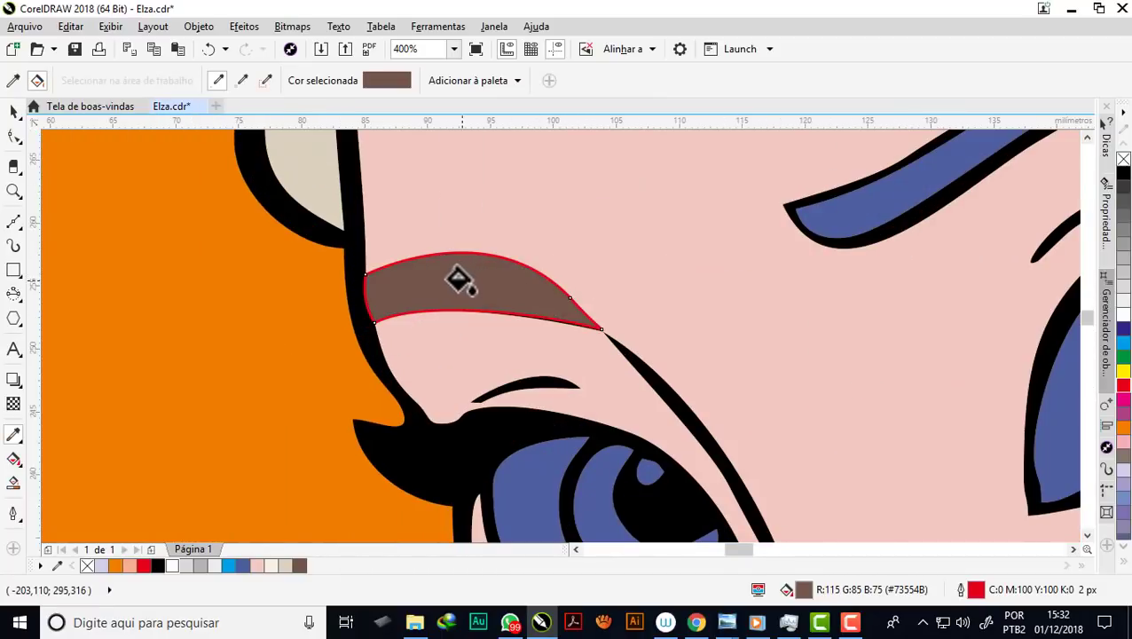
pyautogui.scroll(-2, 550, 329)
pyautogui.scroll(-1, 485, 333)
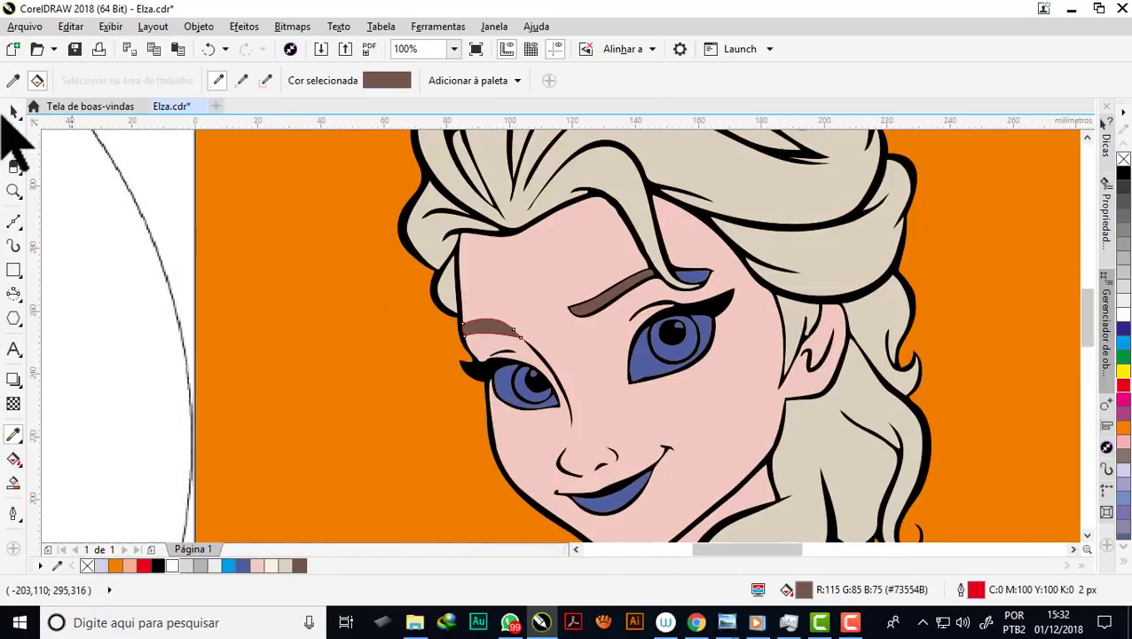
# Give the left eyebrow an 8 px outline
pyautogui.click(14, 111)
pyautogui.scroll(1, 510, 363)
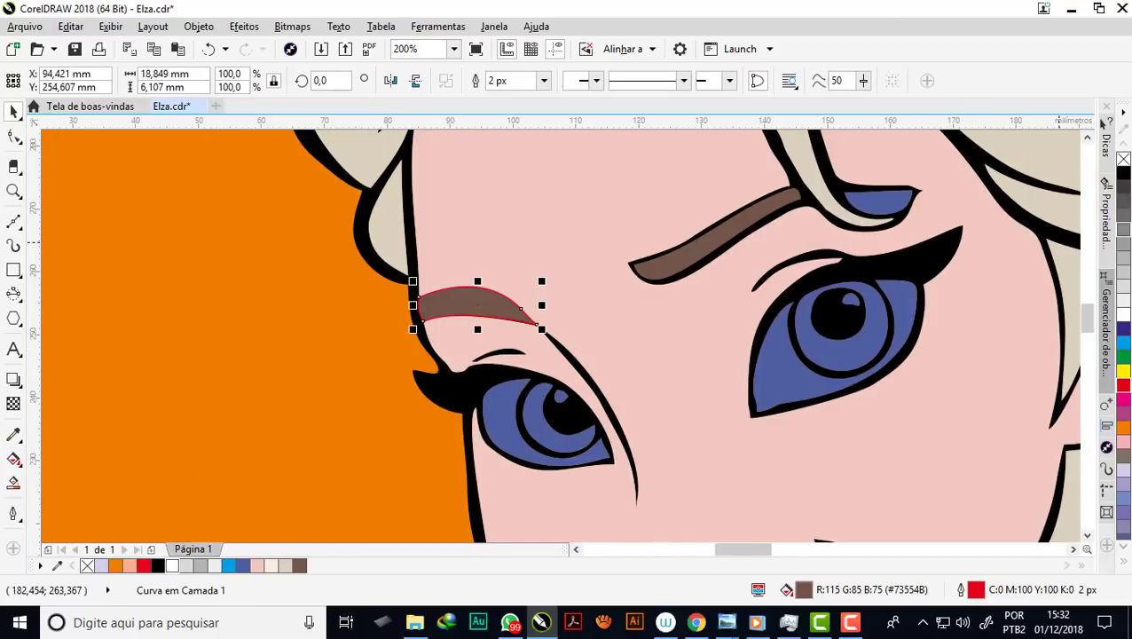
pyautogui.scroll(1, 437, 306)
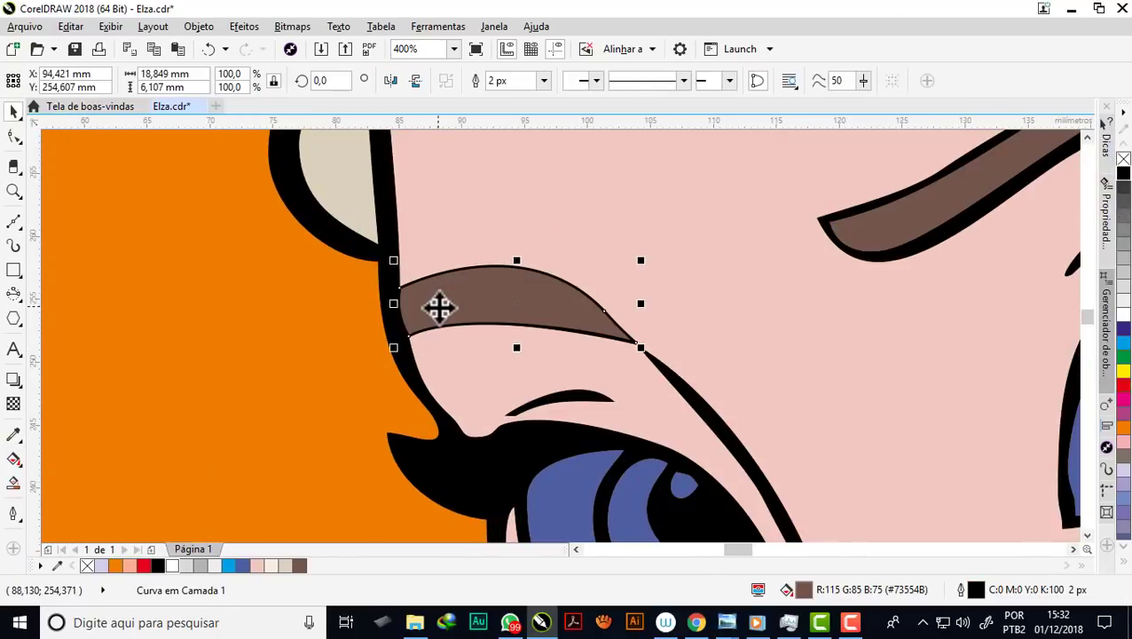
pyautogui.click(544, 81)
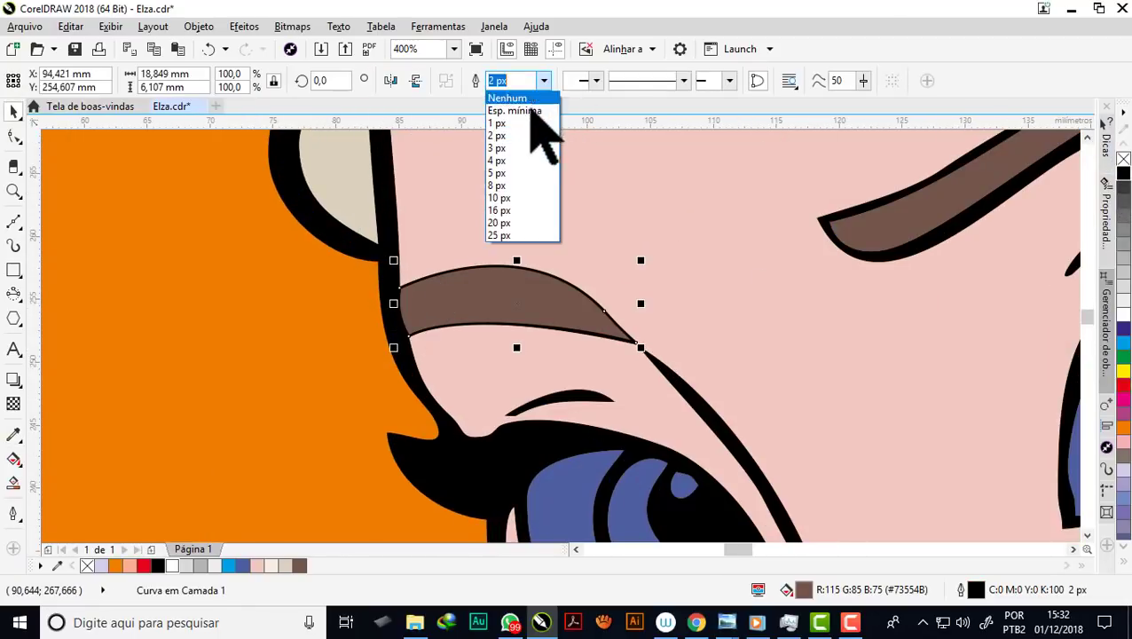
pyautogui.click(502, 184)
pyautogui.scroll(-1, 530, 317)
pyautogui.scroll(-1, 551, 253)
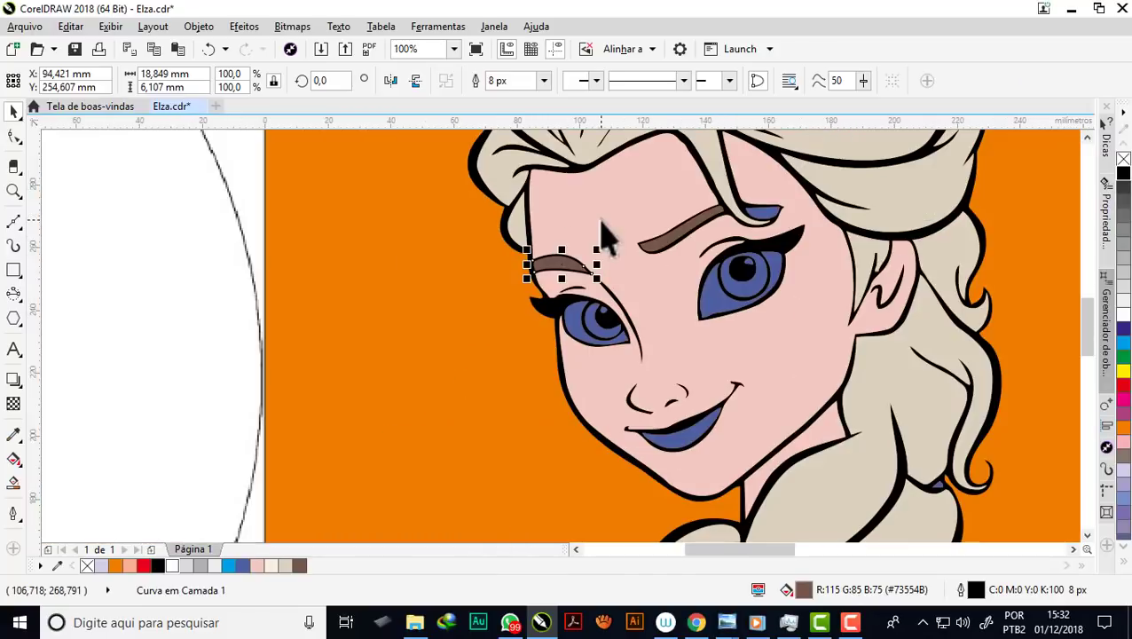
pyautogui.click(82, 175)
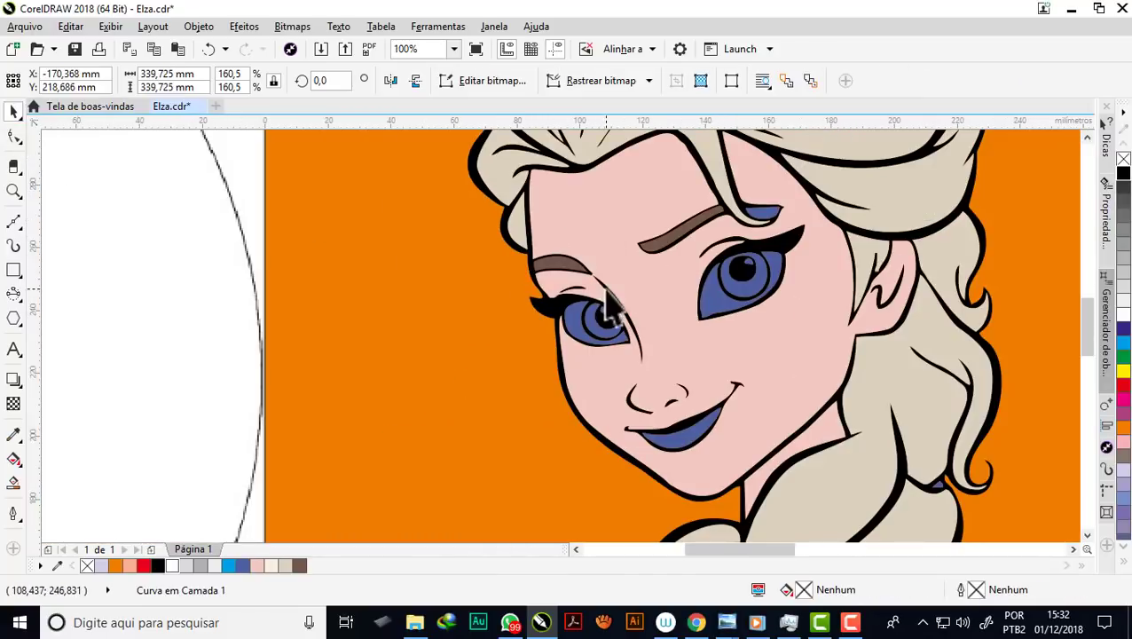
pyautogui.scroll(-2, 607, 303)
pyautogui.scroll(2, 373, 266)
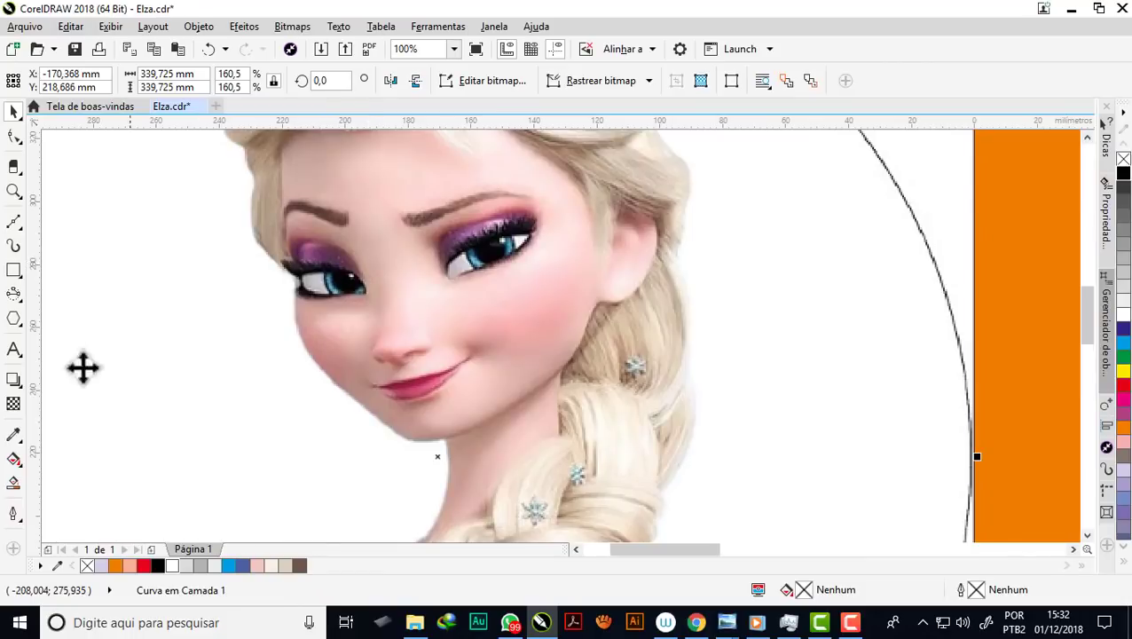
# Fill both eye whites with light grey (#C6C0C0) sampled from the reference photo
pyautogui.click(13, 437)
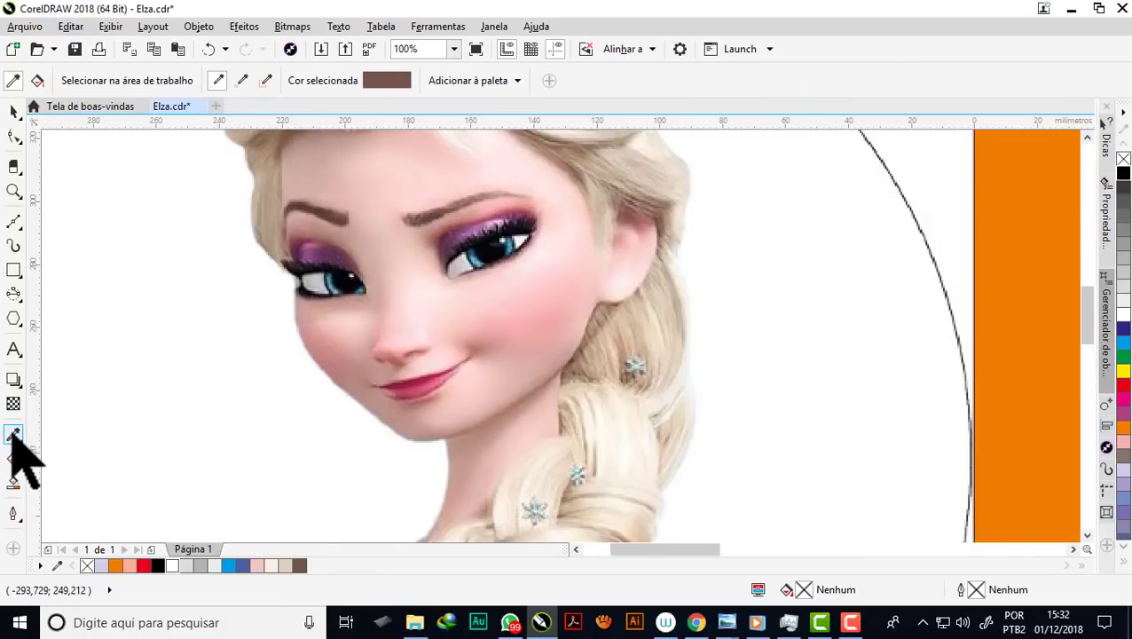
pyautogui.scroll(2, 313, 268)
pyautogui.click(325, 264)
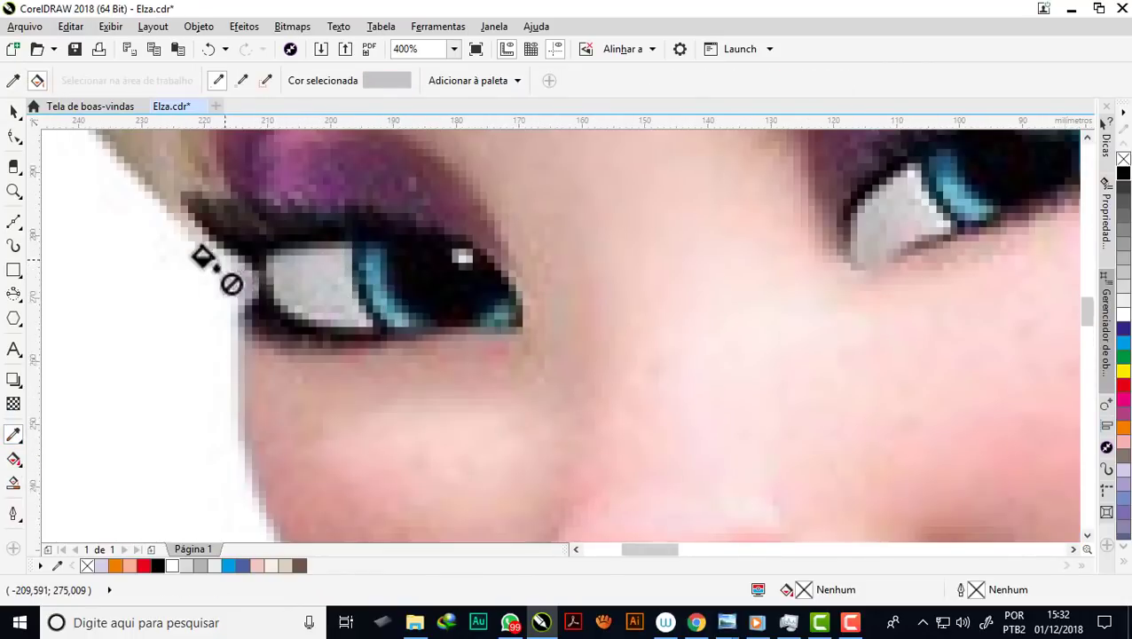
pyautogui.scroll(-2, 200, 259)
pyautogui.scroll(-1, 195, 257)
pyautogui.scroll(1, 710, 324)
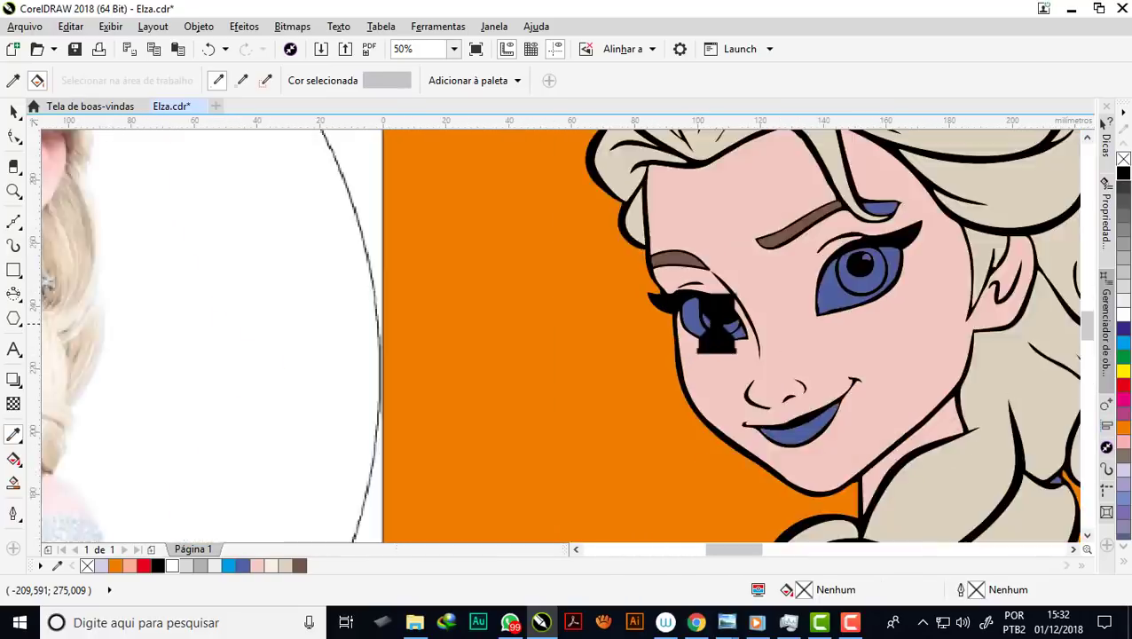
pyautogui.scroll(1, 707, 320)
pyautogui.click(619, 288)
pyautogui.scroll(-1, 616, 286)
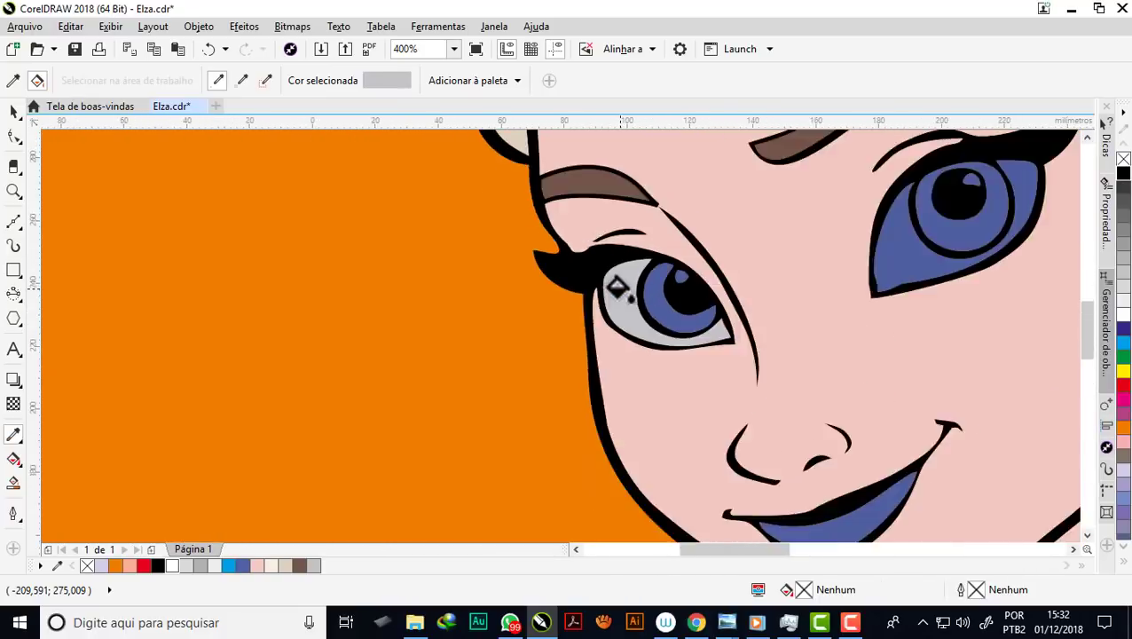
pyautogui.scroll(-2, 616, 289)
pyautogui.scroll(2, 670, 301)
pyautogui.click(667, 303)
pyautogui.scroll(-1, 780, 236)
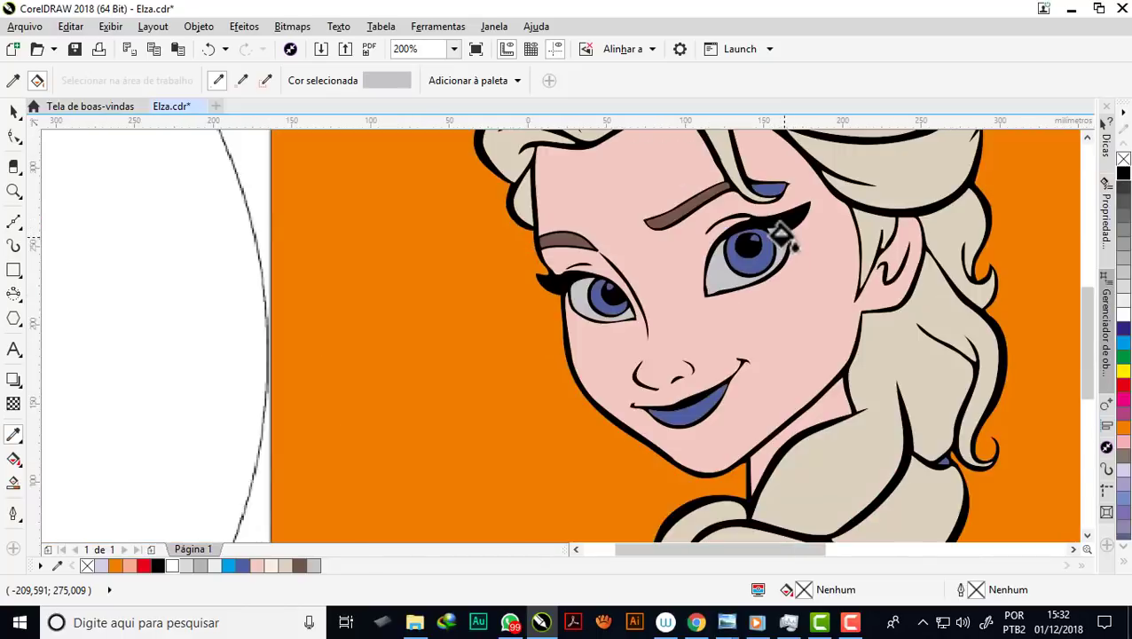
pyautogui.scroll(-2, 492, 245)
pyautogui.scroll(1, 523, 229)
pyautogui.scroll(3, 497, 220)
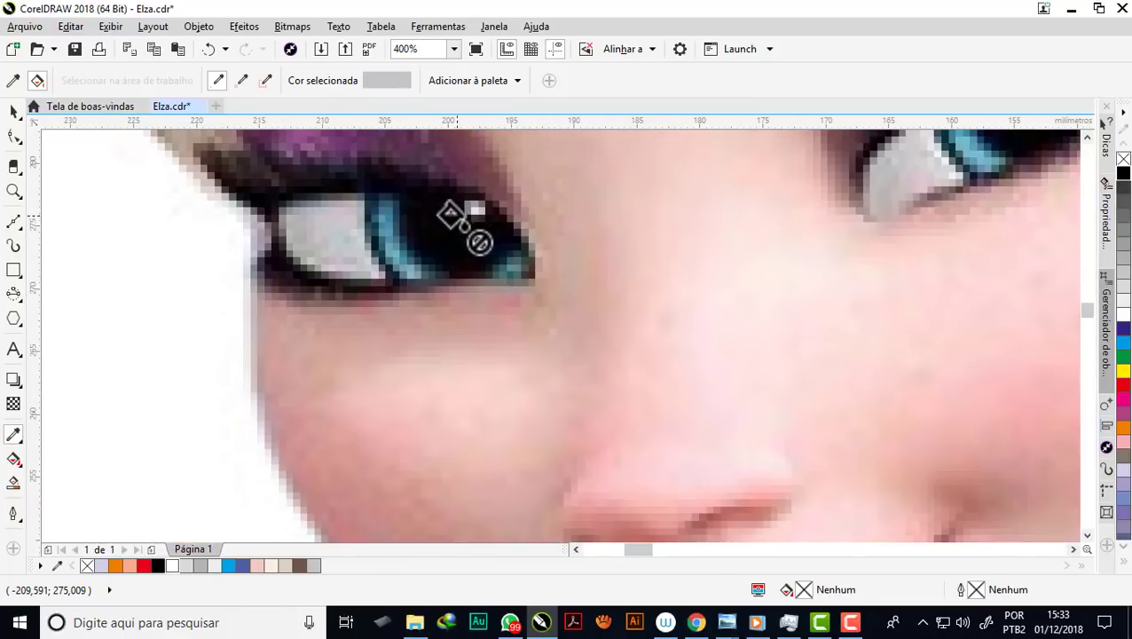
# Sample the teal-blue iris colour from the photo and fill both irises with it
pyautogui.click(373, 236)
pyautogui.scroll(-3, 372, 238)
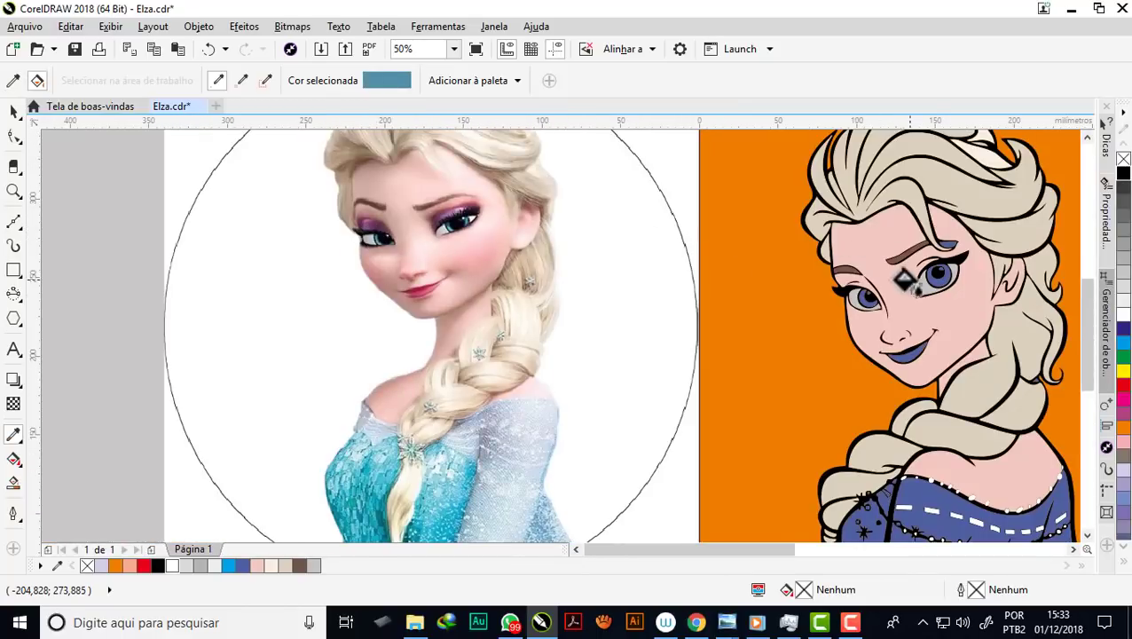
pyautogui.scroll(2, 904, 282)
pyautogui.click(741, 355)
pyautogui.scroll(-1, 700, 333)
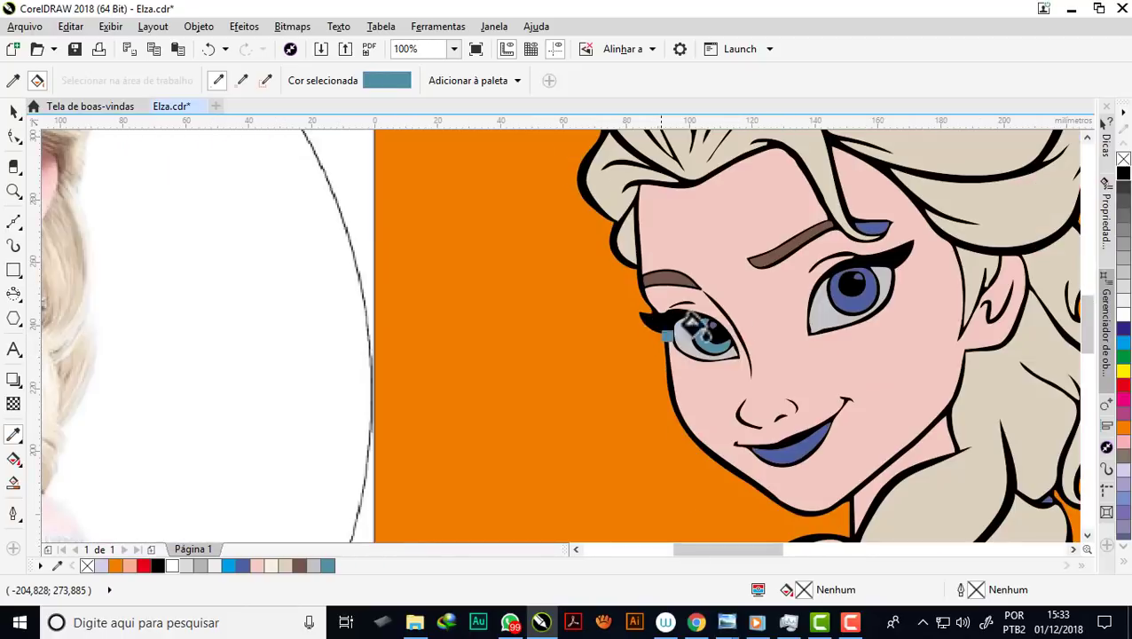
pyautogui.scroll(1, 865, 302)
pyautogui.click(806, 302)
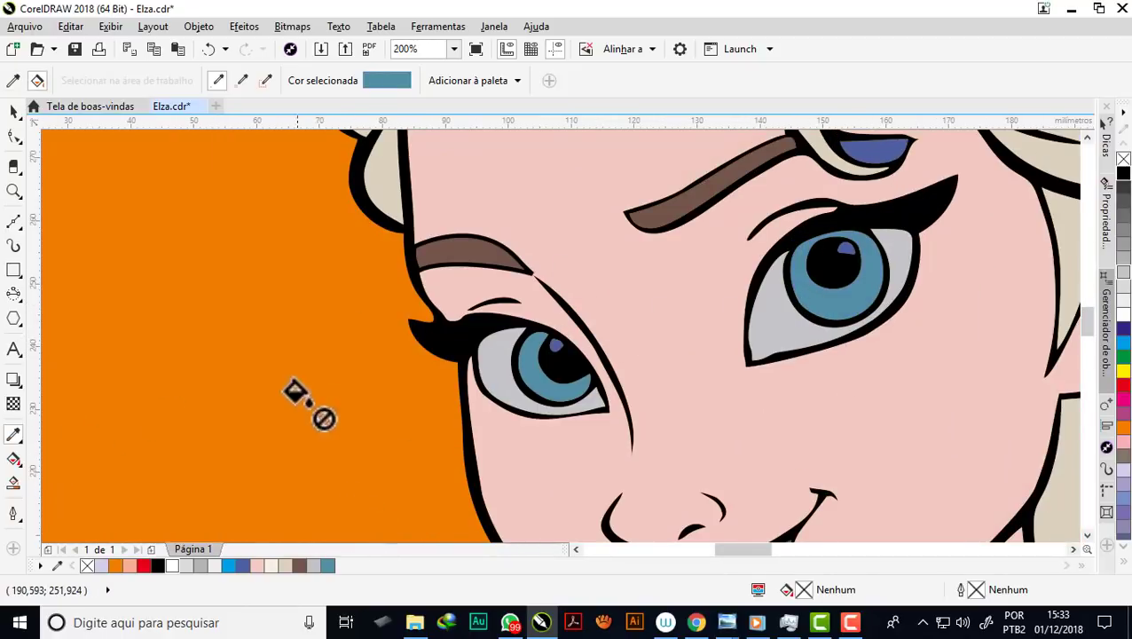
# Zoom in and out to inspect the recoloured eyes
pyautogui.scroll(-1, 644, 235)
pyautogui.scroll(-2, 670, 297)
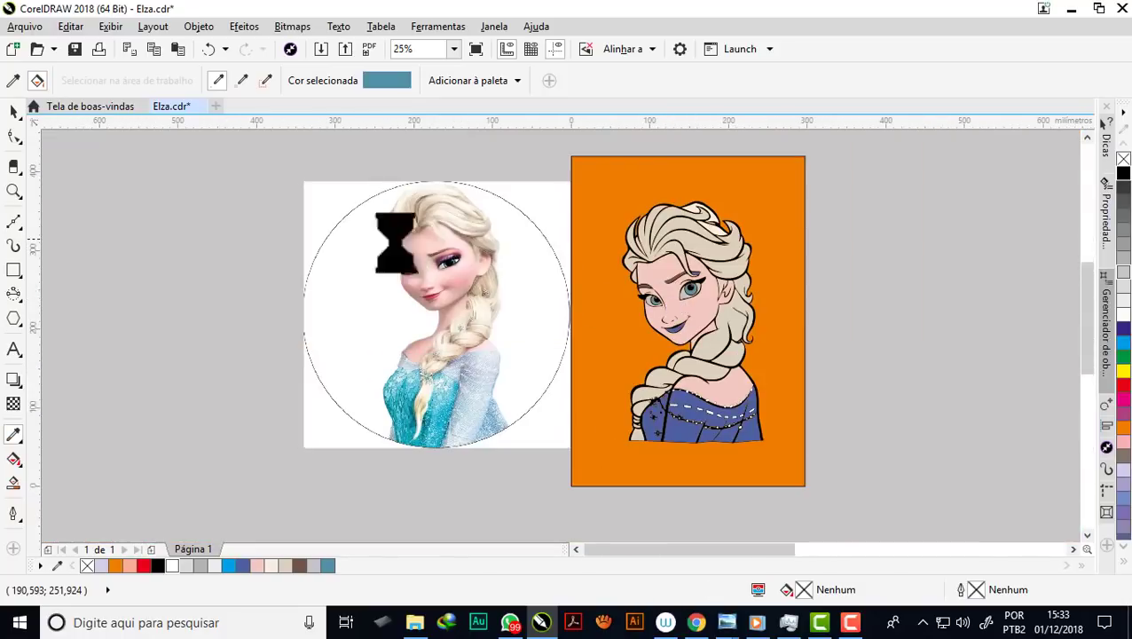
pyautogui.scroll(3, 395, 242)
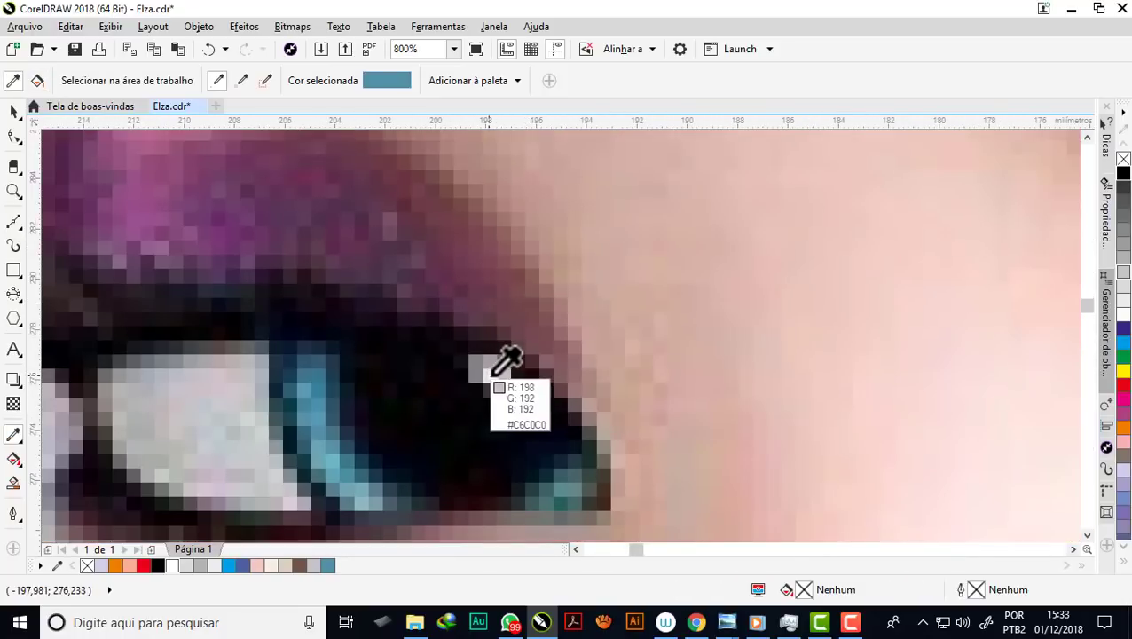
pyautogui.scroll(-4, 413, 323)
pyautogui.scroll(2, 923, 365)
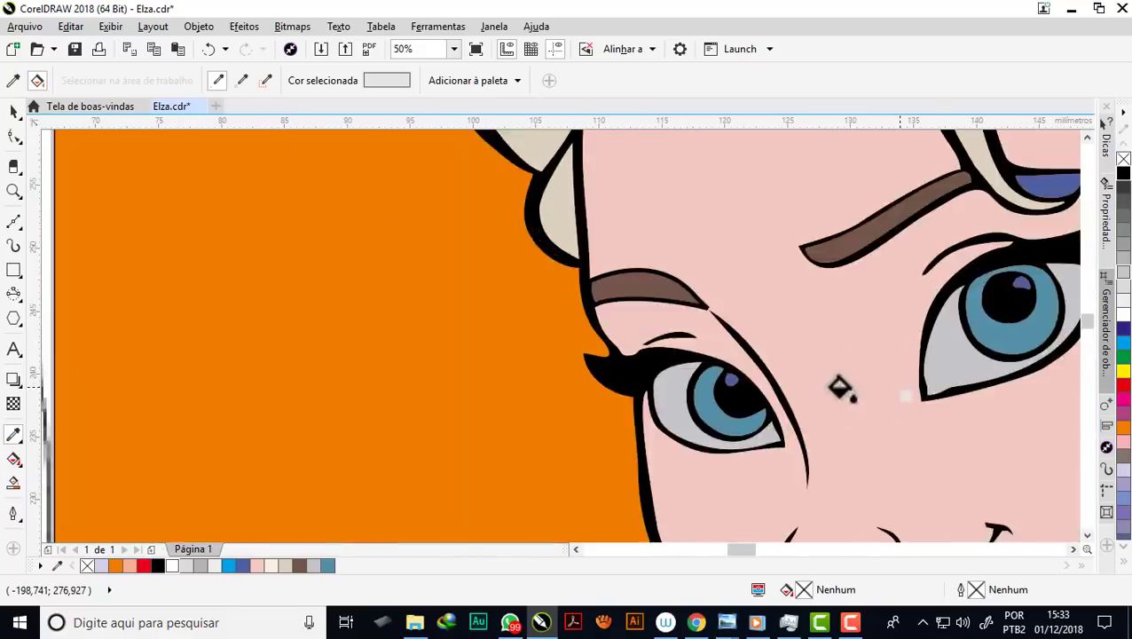
pyautogui.scroll(1, 841, 387)
pyautogui.scroll(-2, 495, 330)
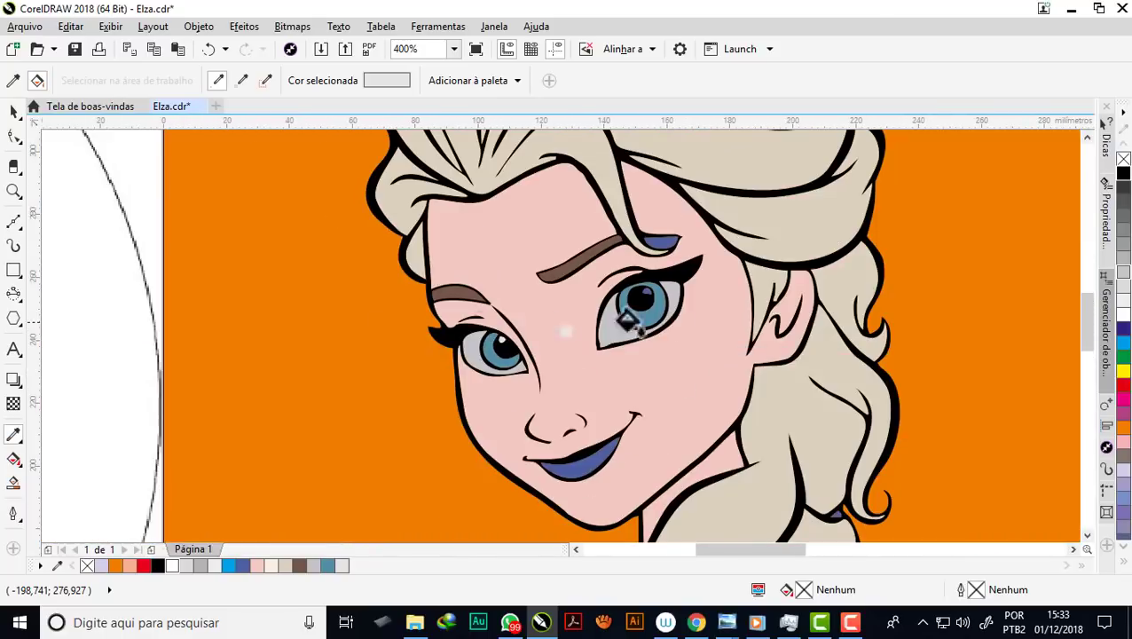
pyautogui.scroll(1, 645, 299)
pyautogui.scroll(1, 639, 262)
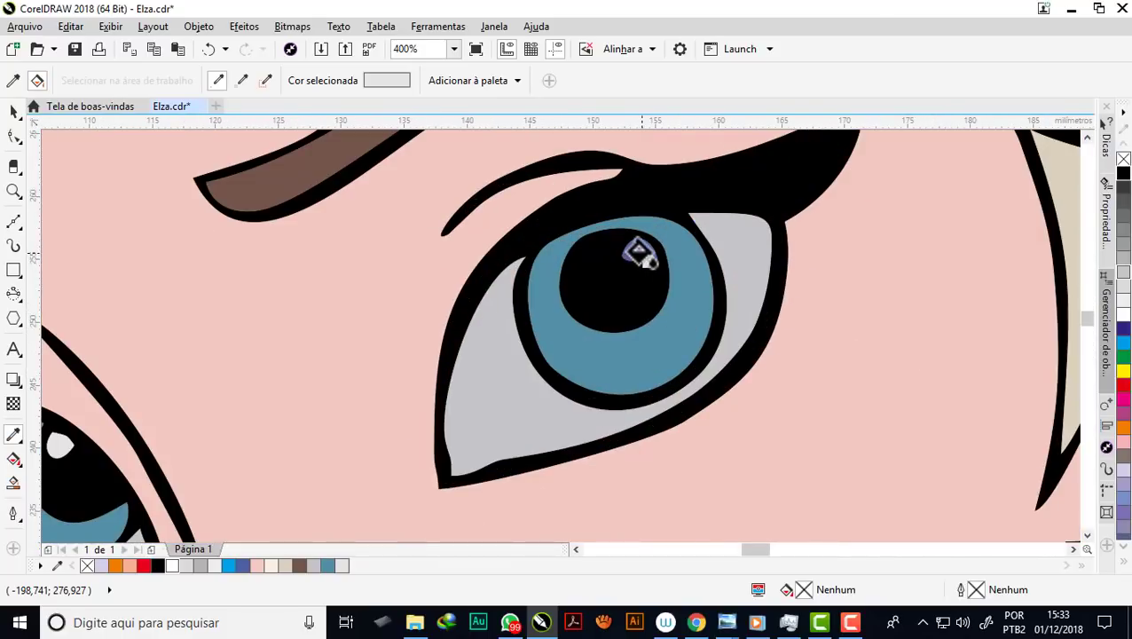
pyautogui.scroll(-3, 621, 248)
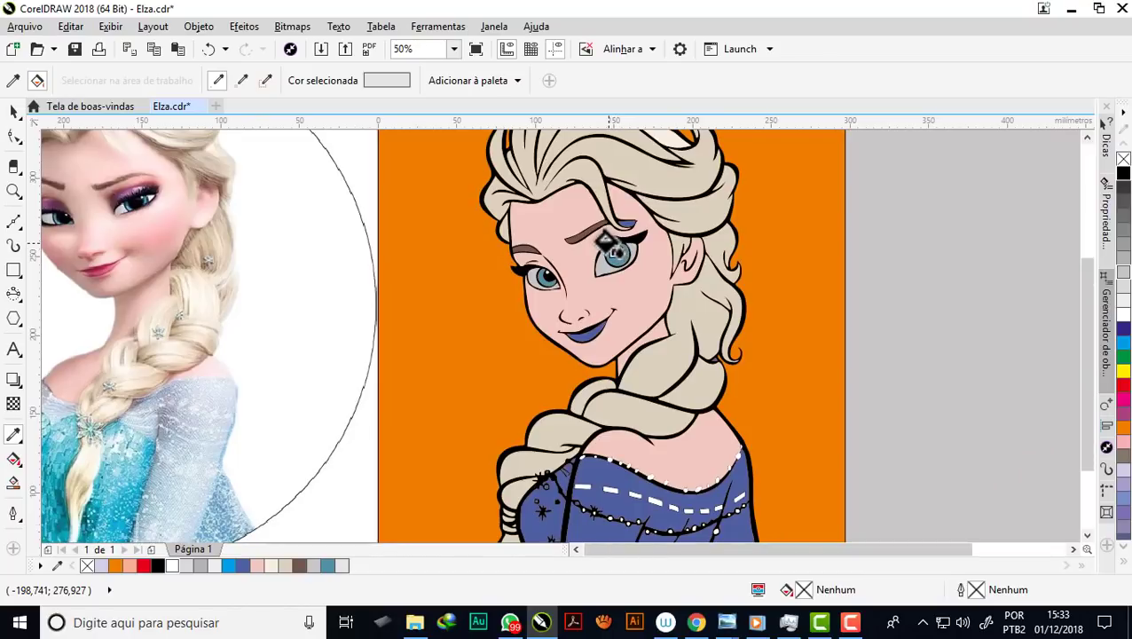
pyautogui.scroll(-1, 611, 248)
pyautogui.scroll(1, 603, 390)
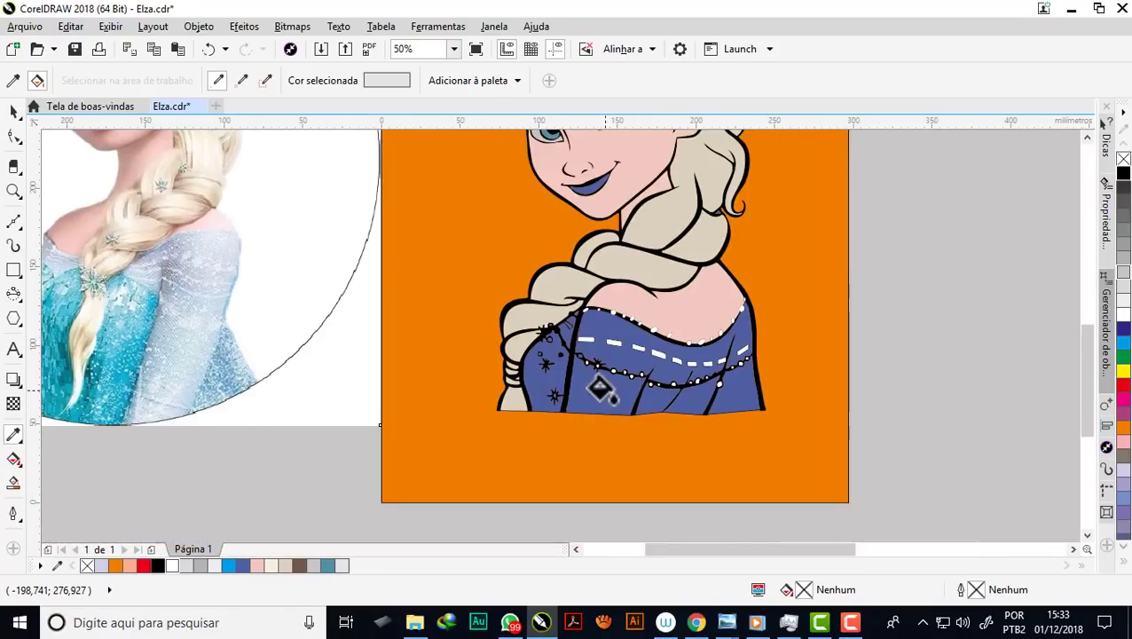
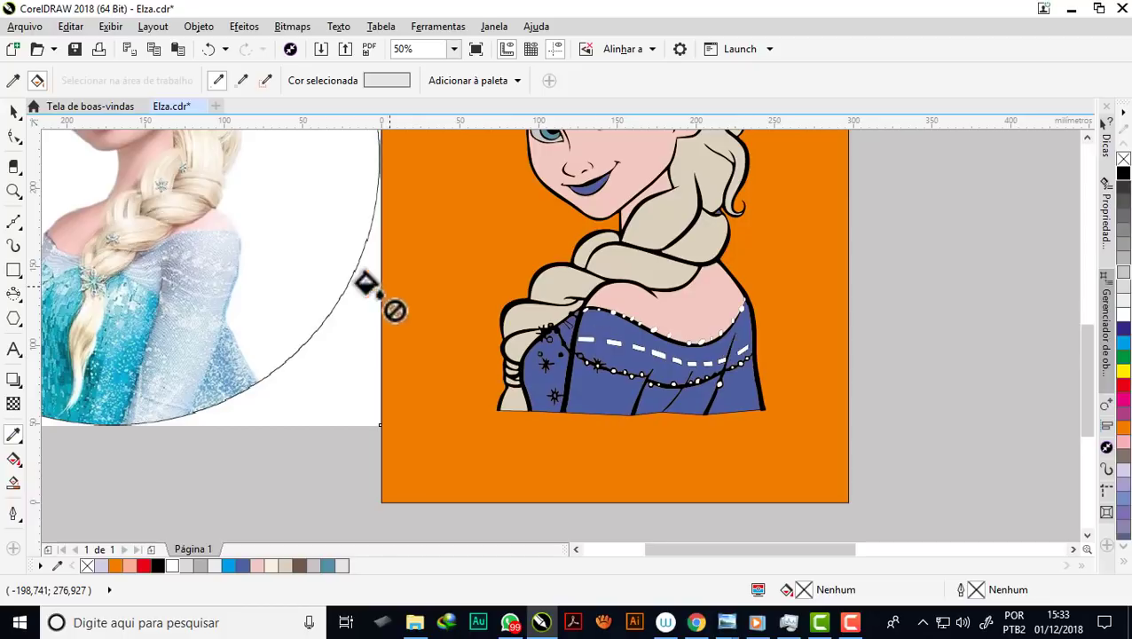
# Sample the photo's pale blue and fill the cartoon's upper bodice with it
pyautogui.scroll(-1, 638, 351)
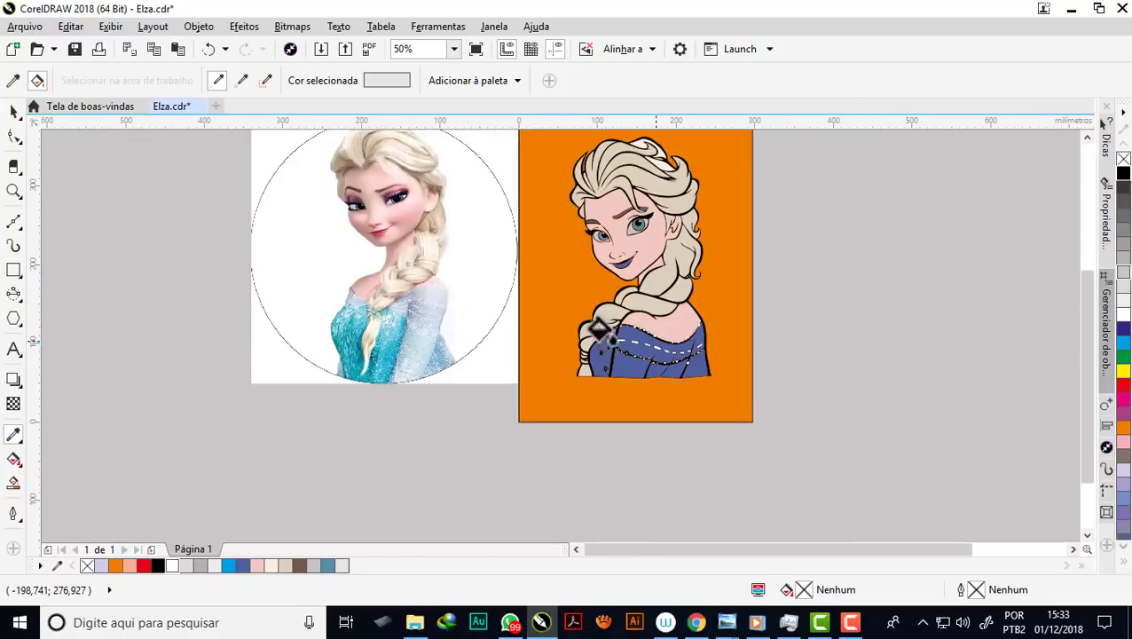
pyautogui.scroll(2, 377, 314)
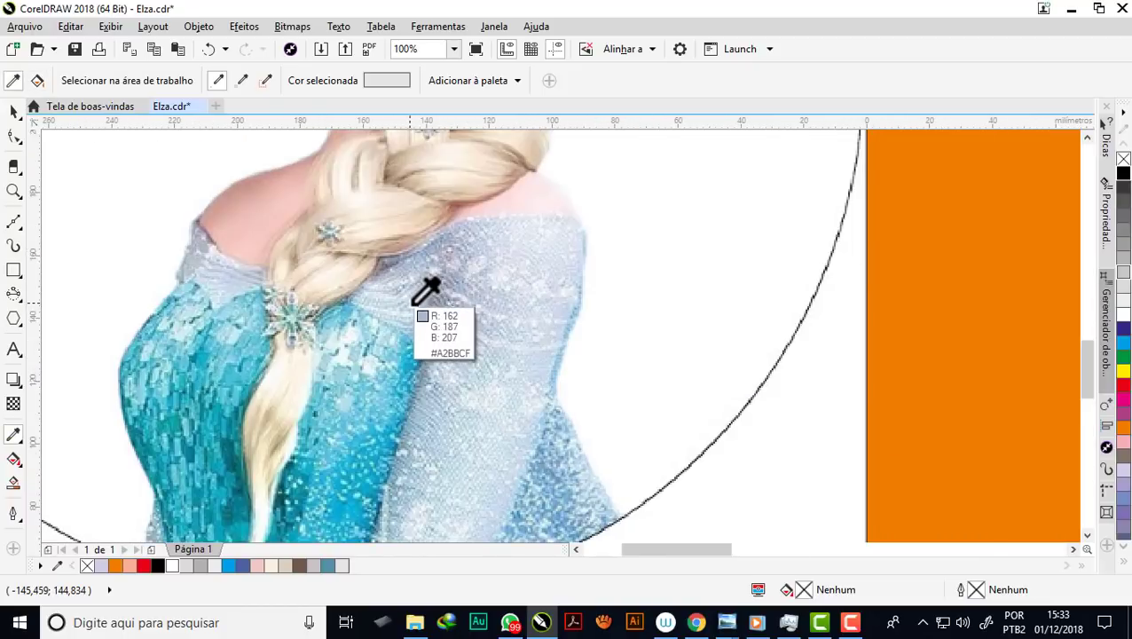
pyautogui.click(413, 304)
pyautogui.scroll(-3, 576, 308)
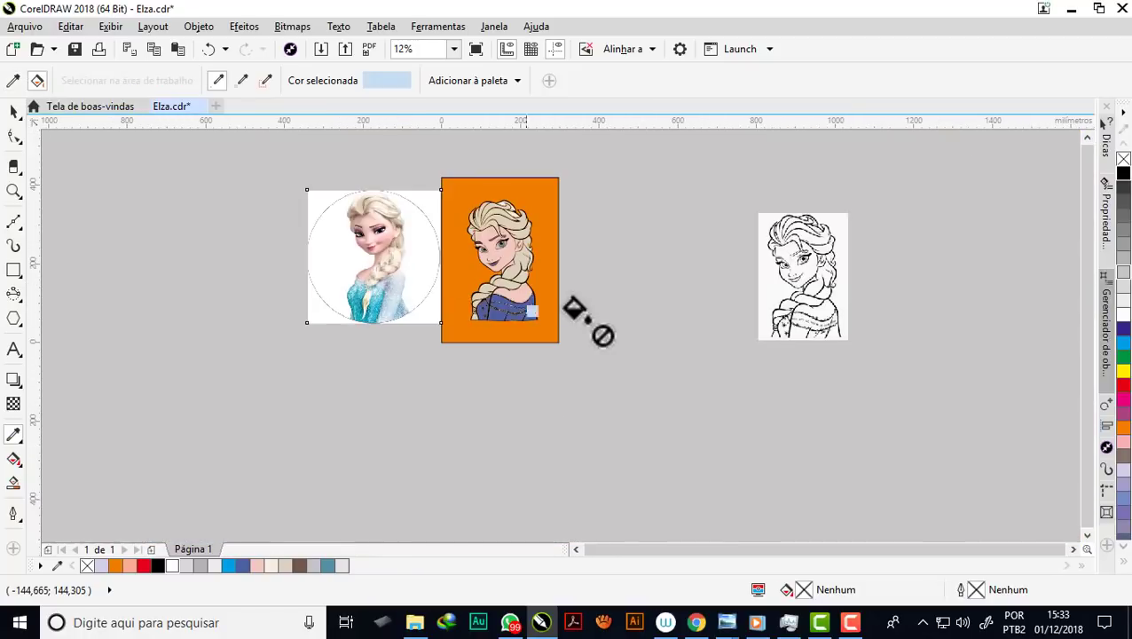
pyautogui.scroll(1, 576, 310)
pyautogui.scroll(1, 284, 280)
pyautogui.scroll(1, 284, 277)
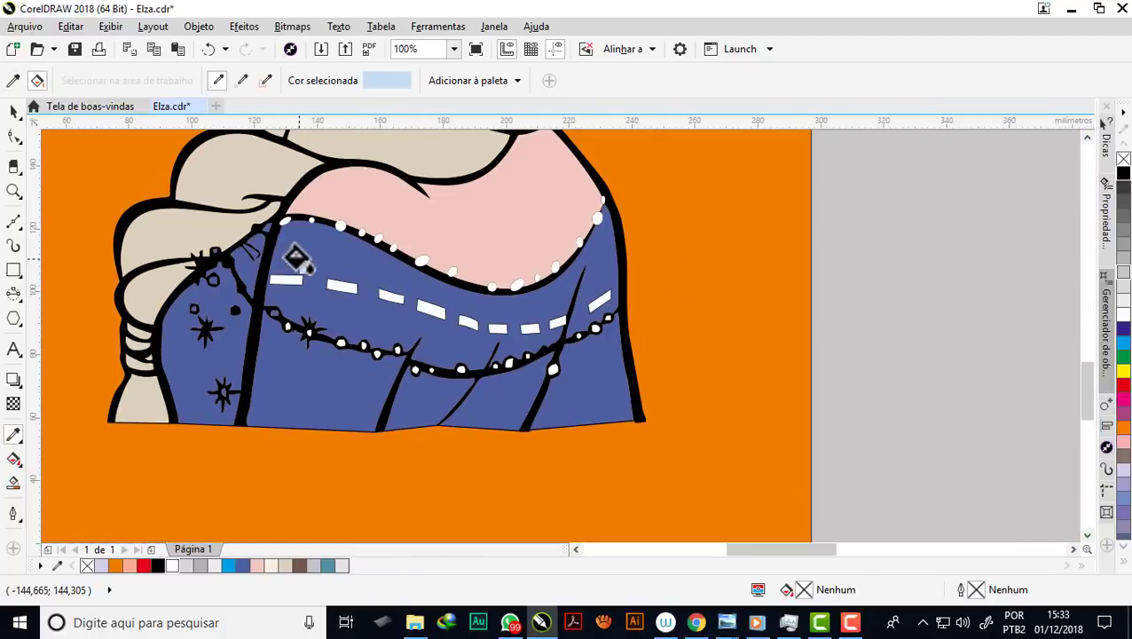
pyautogui.click(295, 258)
# Sample the photo's dress teal and fill all five dark blue dress panels with it
pyautogui.scroll(-3, 568, 256)
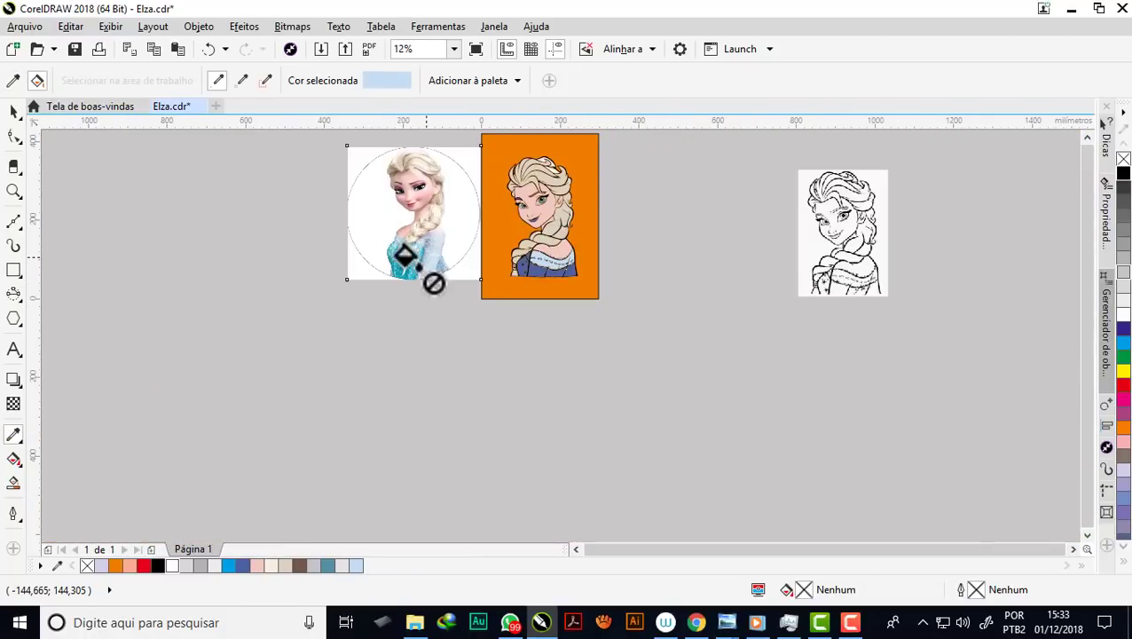
pyautogui.scroll(2, 417, 266)
pyautogui.scroll(1, 444, 268)
pyautogui.press('shift')
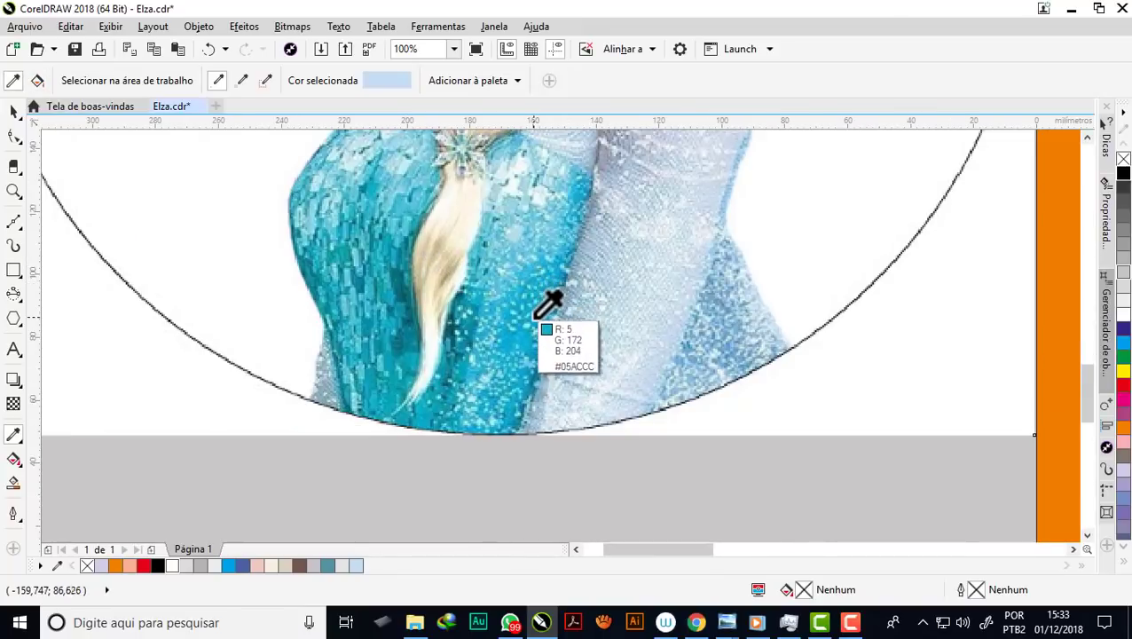
pyautogui.click(531, 316)
pyautogui.scroll(-2, 400, 282)
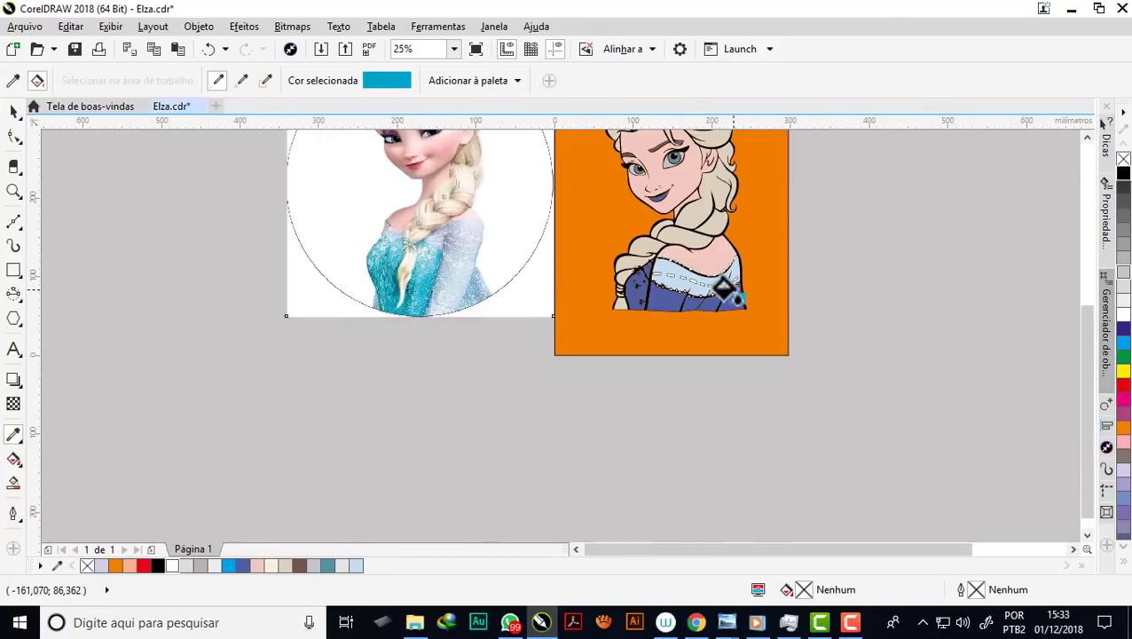
pyautogui.scroll(1, 664, 299)
pyautogui.click(654, 299)
pyautogui.scroll(1, 621, 297)
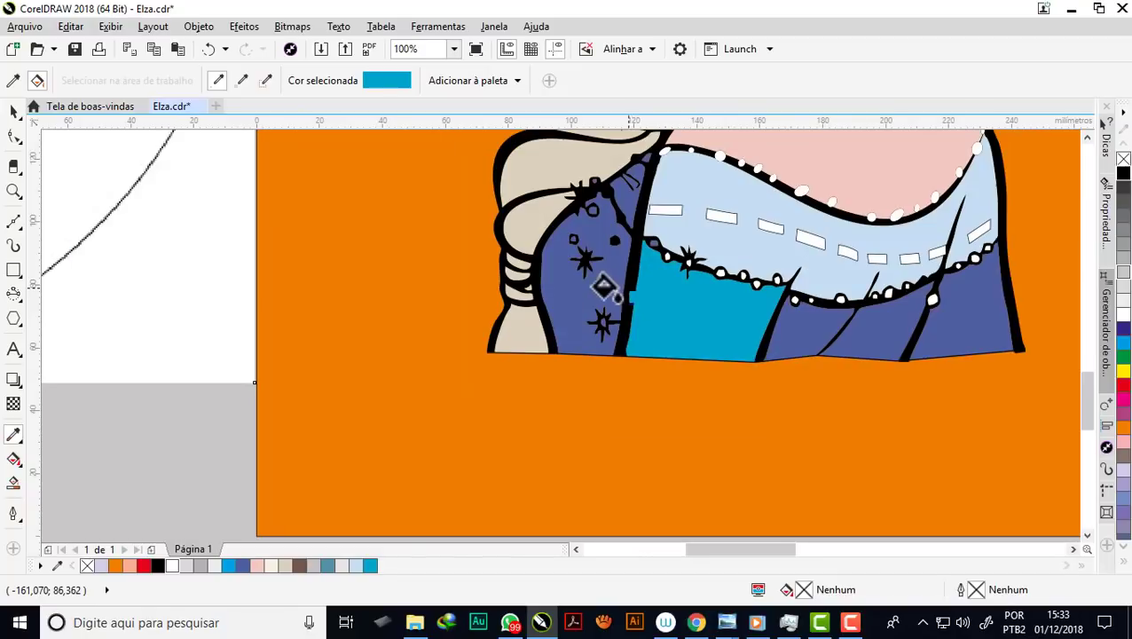
pyautogui.click(573, 289)
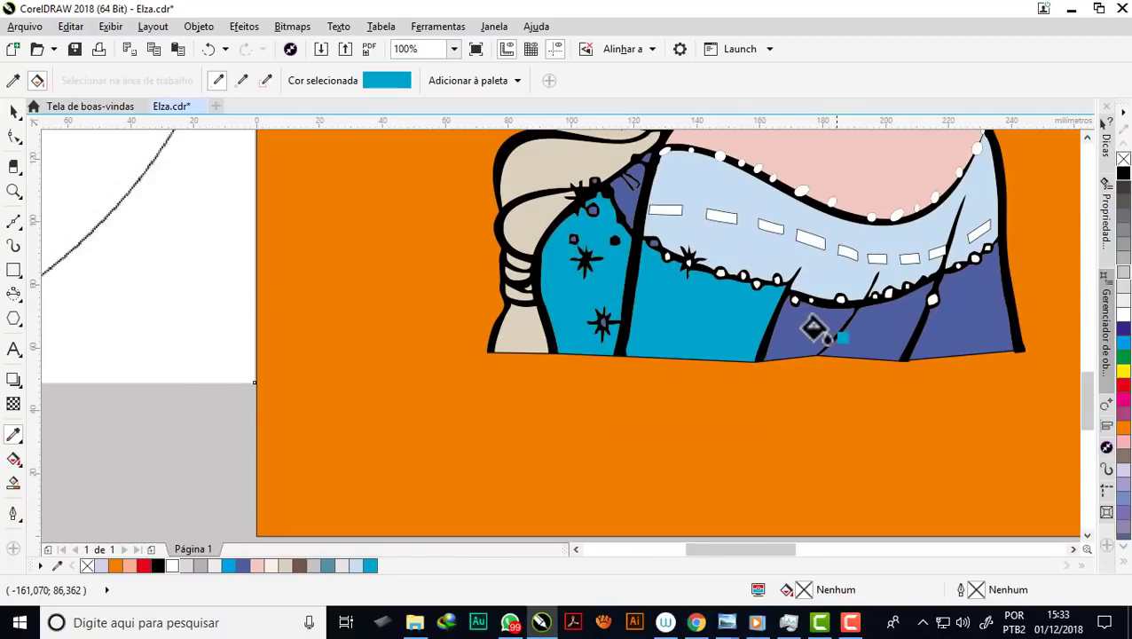
pyautogui.click(800, 325)
pyautogui.click(862, 337)
pyautogui.click(935, 330)
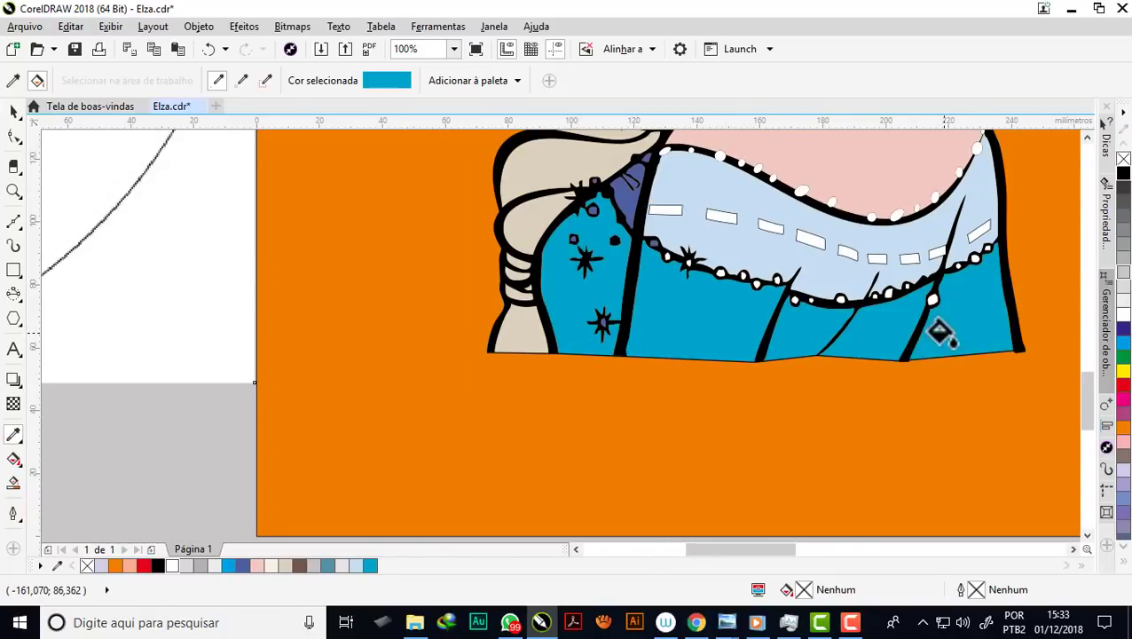
# Recolour the small purple patch with the pale blue picked from the cartoon bodice
pyautogui.scroll(-1, 749, 373)
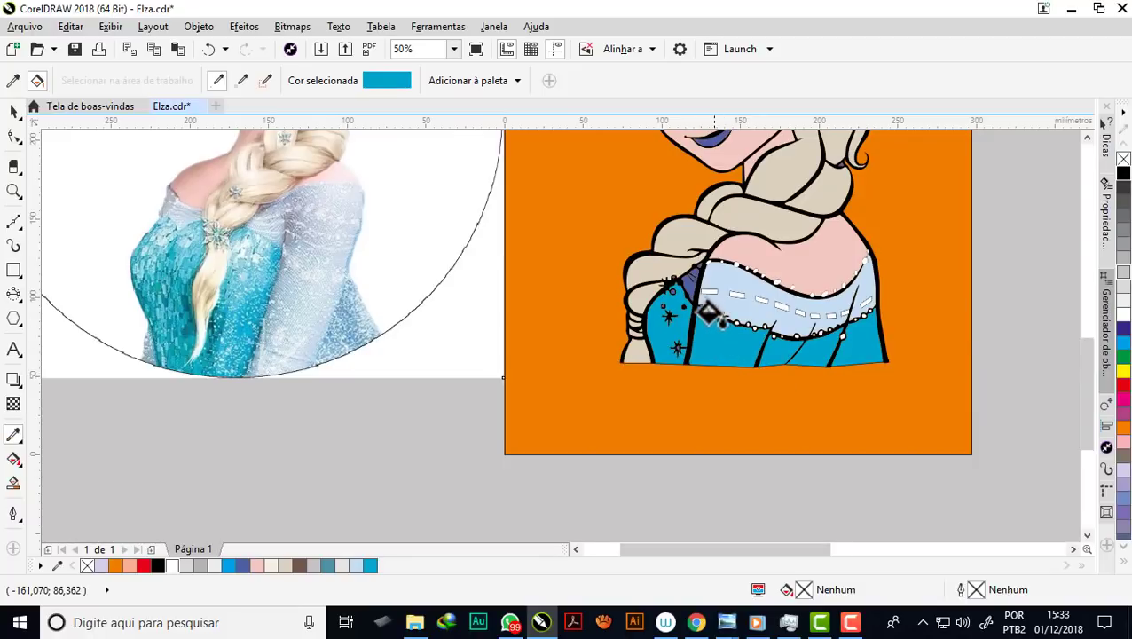
pyautogui.click(714, 284)
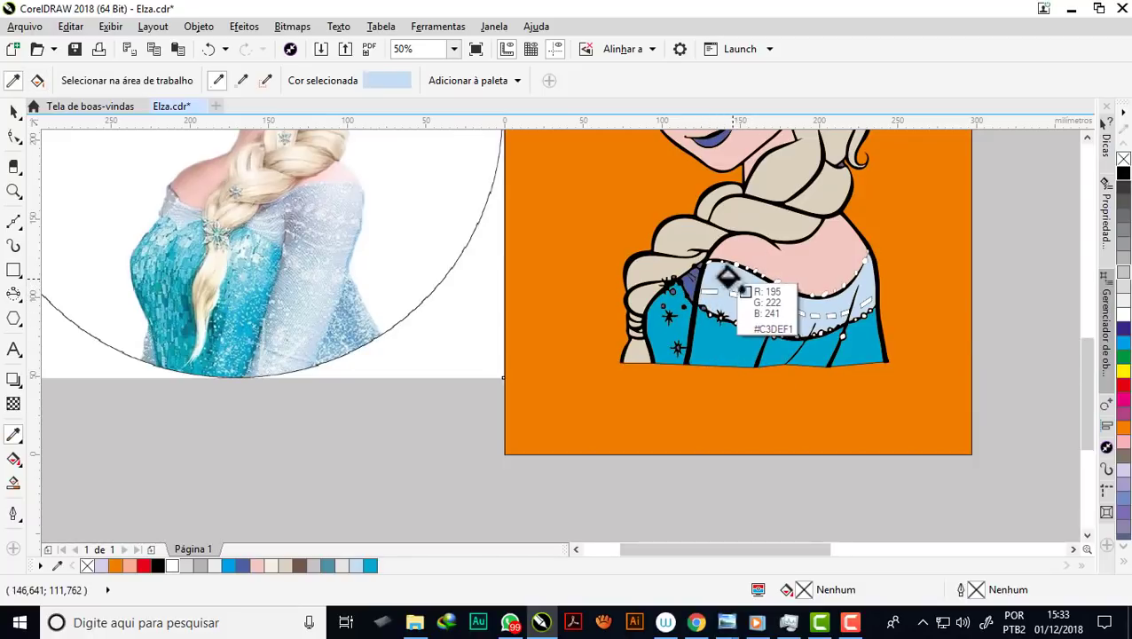
pyautogui.scroll(2, 691, 277)
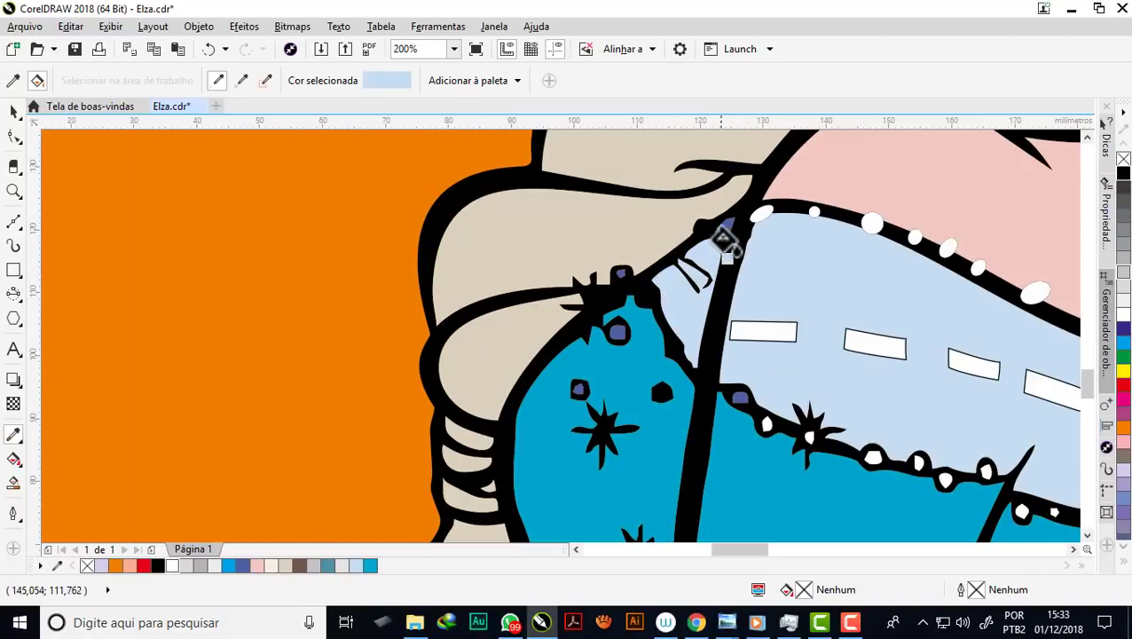
pyautogui.scroll(2, 721, 230)
pyautogui.click(721, 228)
pyautogui.scroll(-1, 715, 234)
pyautogui.scroll(-1, 701, 257)
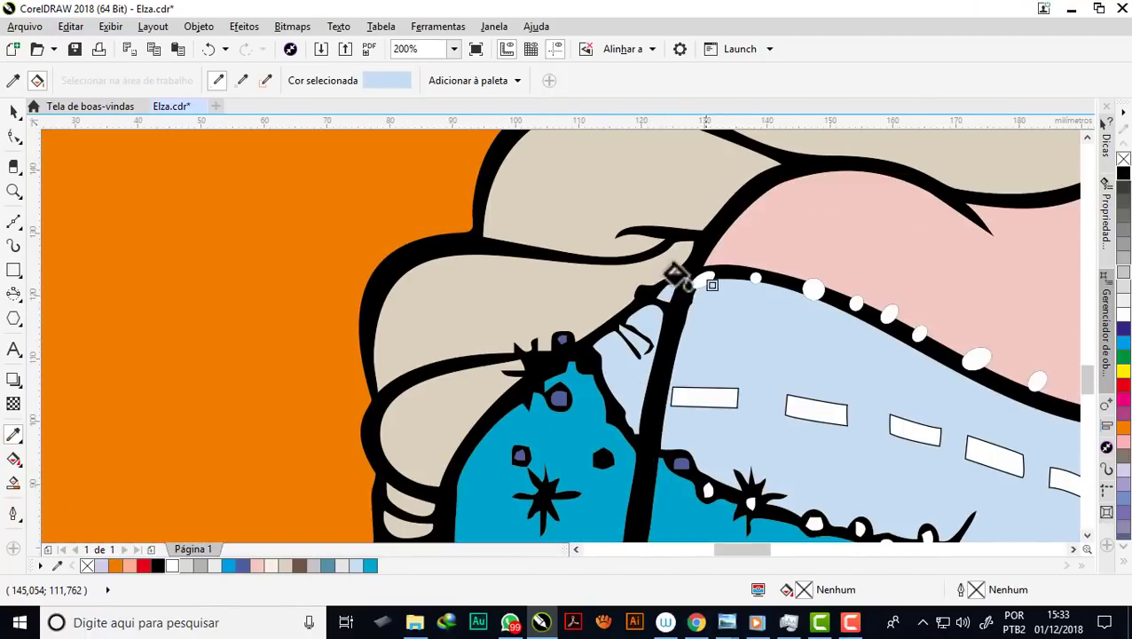
pyautogui.scroll(-2, 682, 273)
pyautogui.scroll(-1, 653, 275)
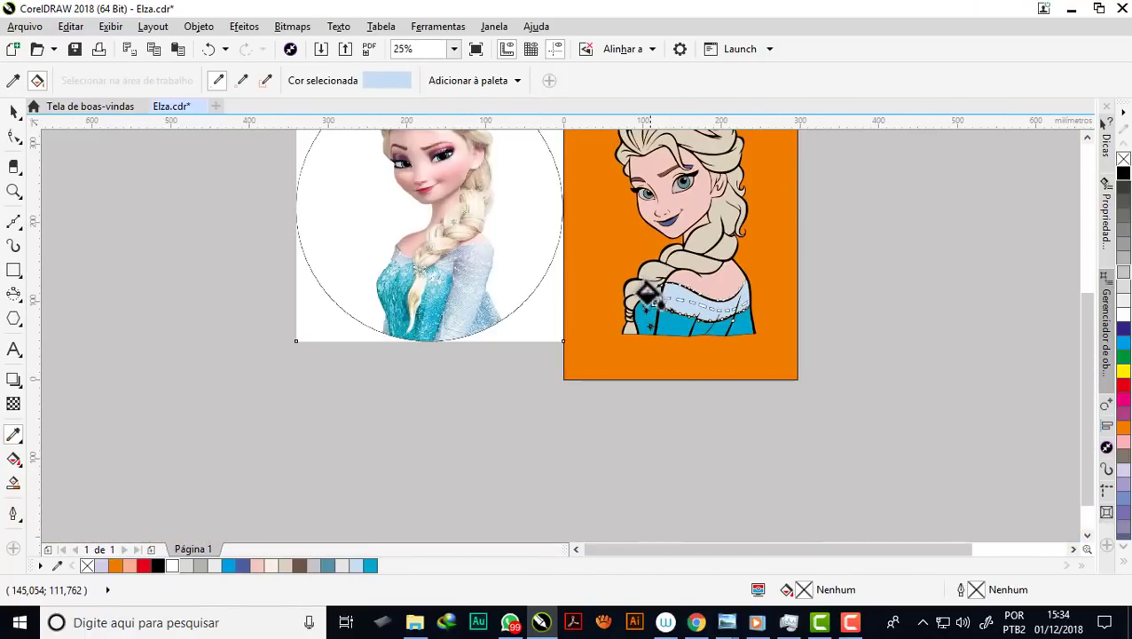
pyautogui.scroll(-1, 651, 295)
pyautogui.scroll(1, 670, 235)
# Fill the cartoon's lips with pink sampled from the photo's lips
pyautogui.scroll(1, 656, 247)
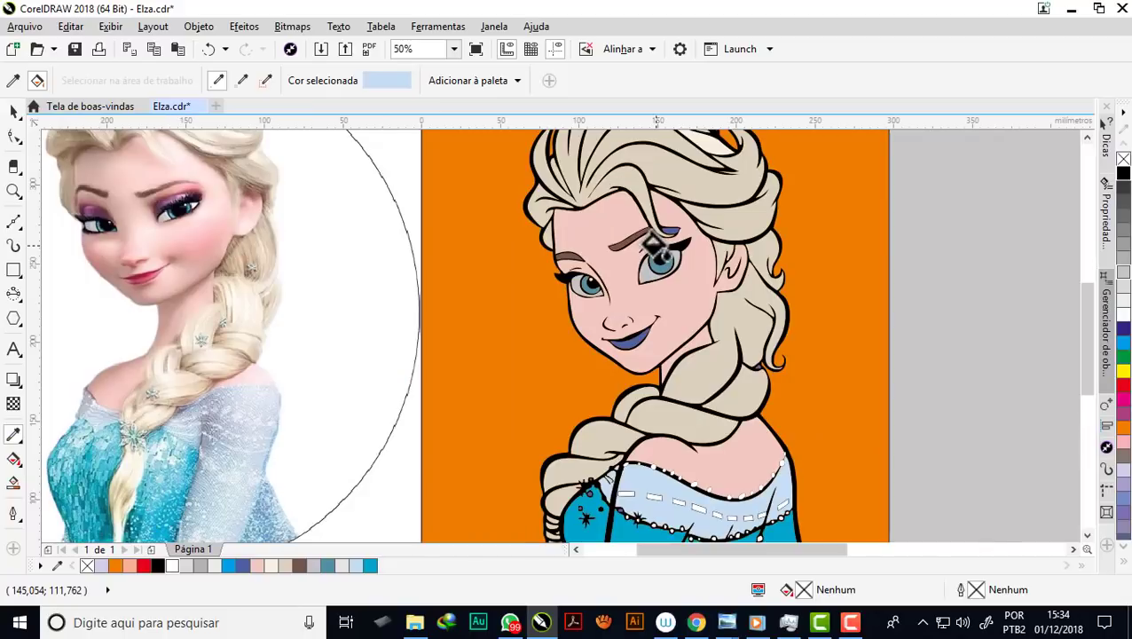
pyautogui.scroll(2, 138, 277)
pyautogui.press('i')
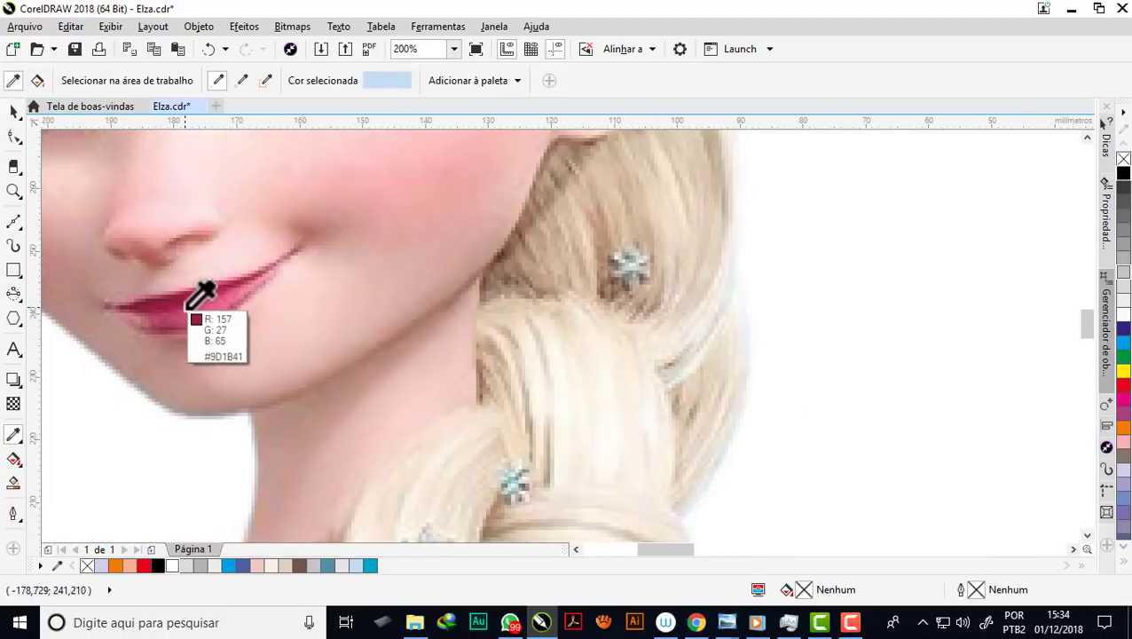
pyautogui.click(193, 316)
pyautogui.scroll(-1, 192, 317)
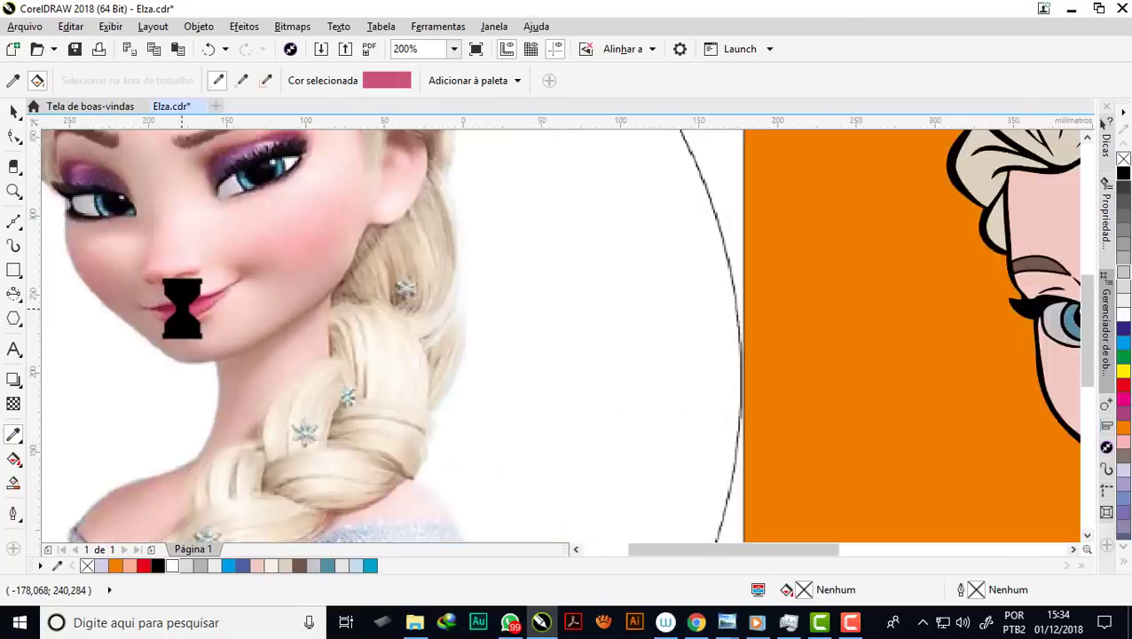
pyautogui.scroll(-2, 518, 379)
pyautogui.scroll(3, 404, 333)
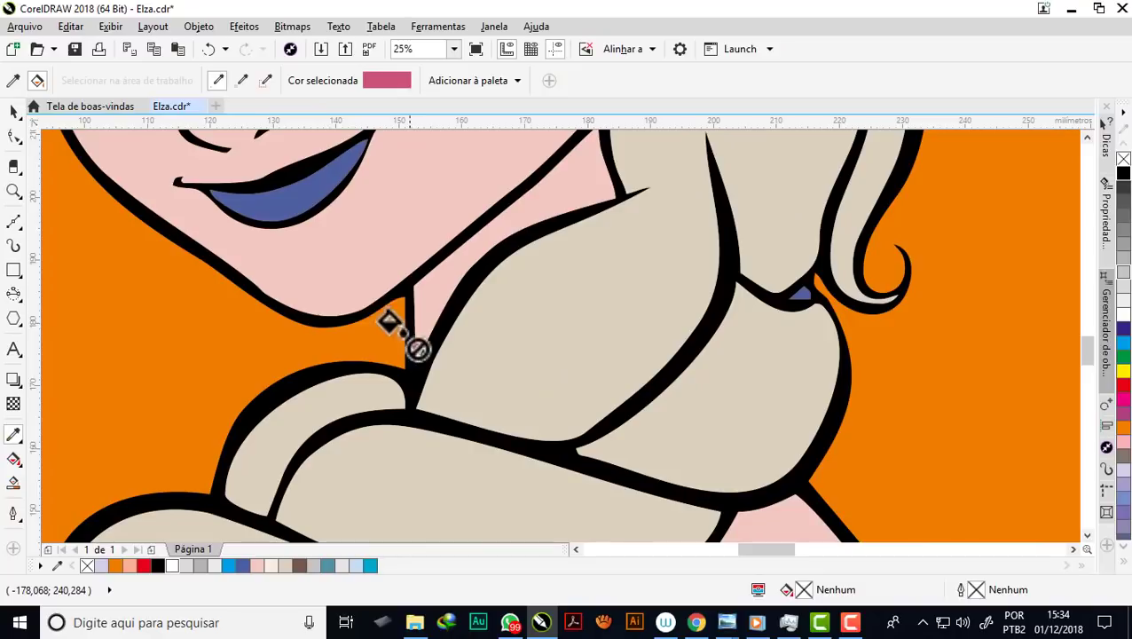
pyautogui.click(275, 203)
# Fill the cartoon's outer lip shape with the photo's dark lip red
pyautogui.scroll(-4, 434, 293)
pyautogui.scroll(2, 342, 273)
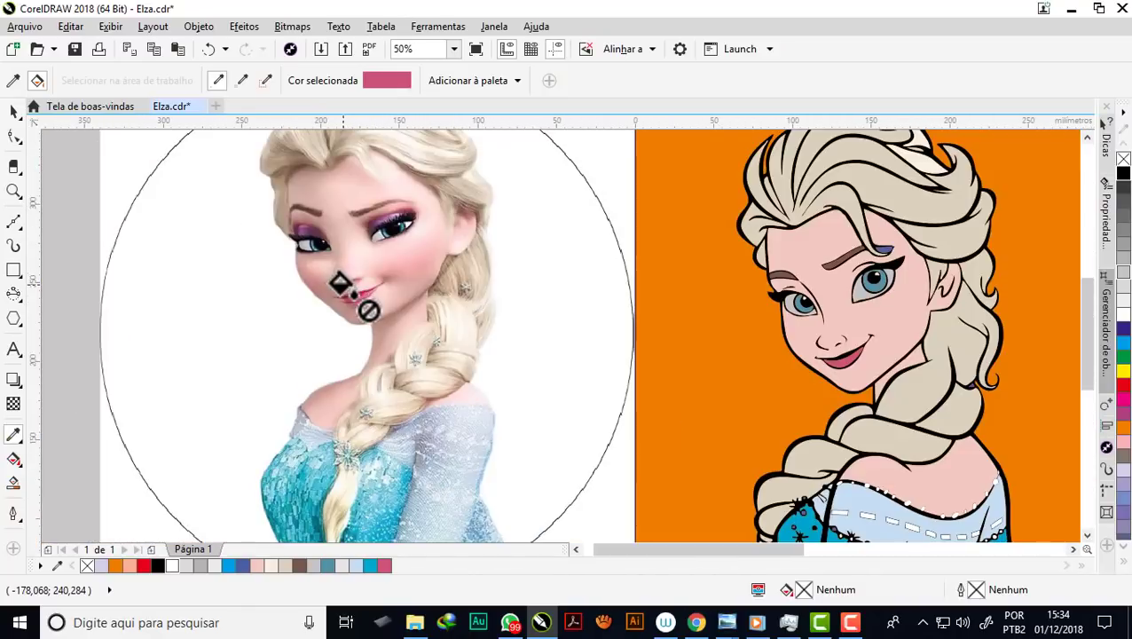
pyautogui.scroll(2, 341, 275)
pyautogui.scroll(1, 341, 277)
pyautogui.scroll(1, 342, 274)
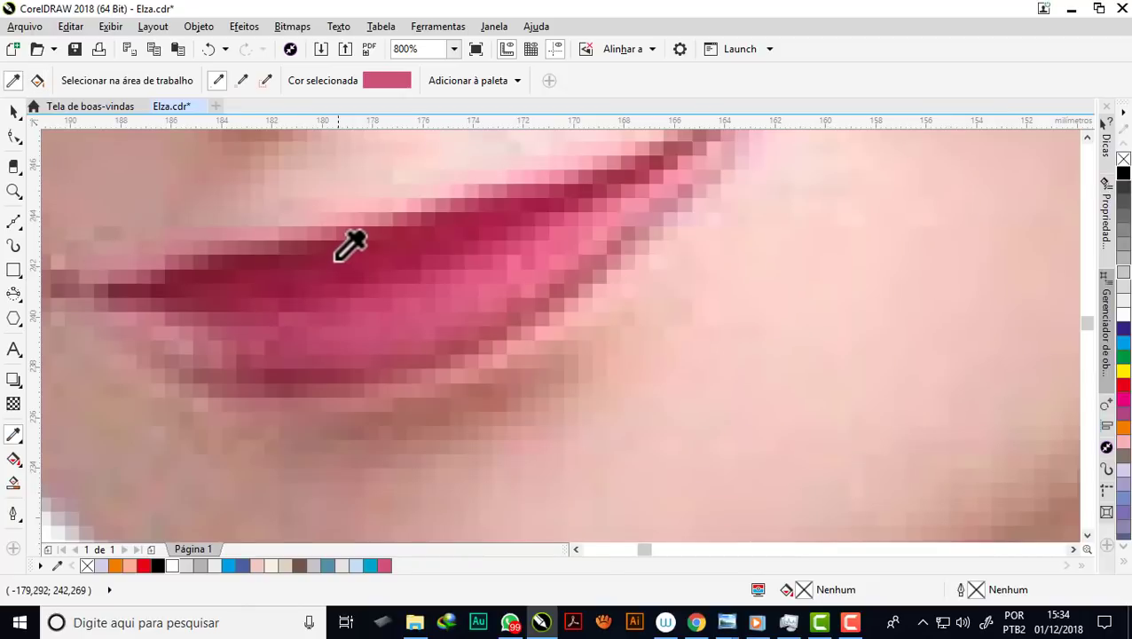
pyautogui.keyDown('shift'); pyautogui.click(348, 245); pyautogui.keyUp('shift')
pyautogui.scroll(-3, 349, 245)
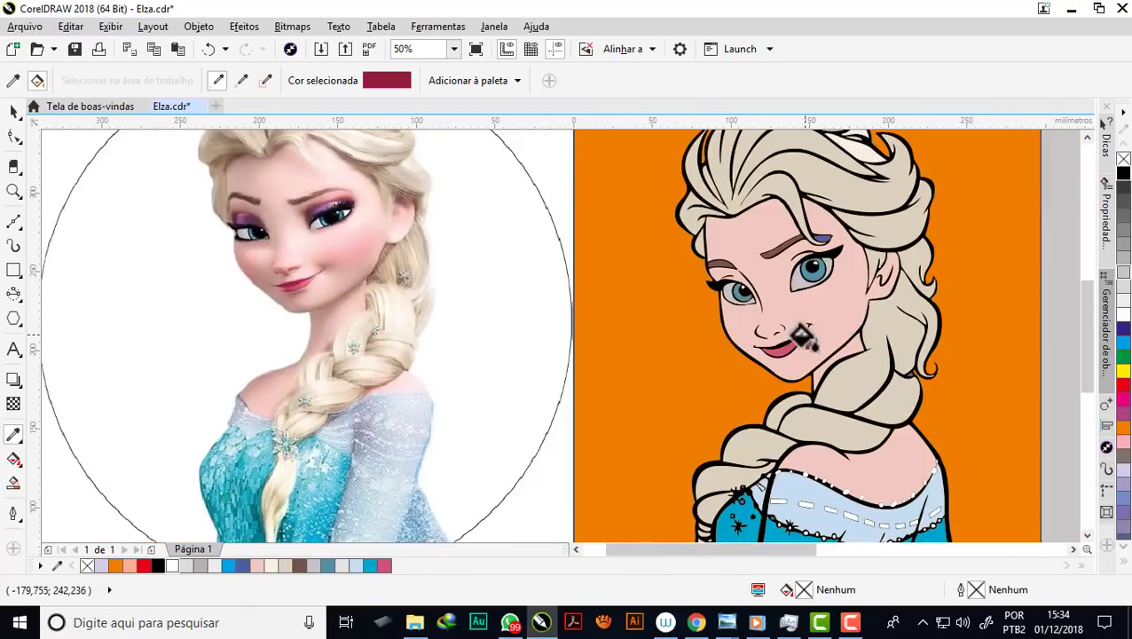
pyautogui.scroll(2, 719, 337)
pyautogui.scroll(1, 715, 359)
pyautogui.click(710, 364)
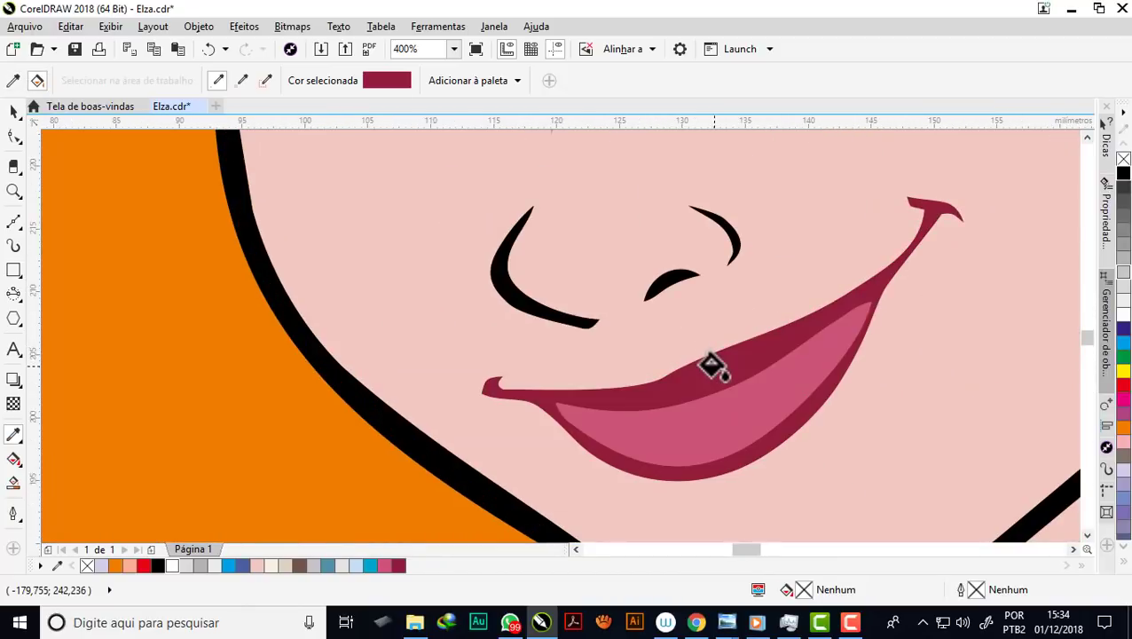
# Sample the hair's beige and the eyebrow's brown with the eyedropper
pyautogui.scroll(-1, 596, 346)
pyautogui.scroll(-1, 582, 337)
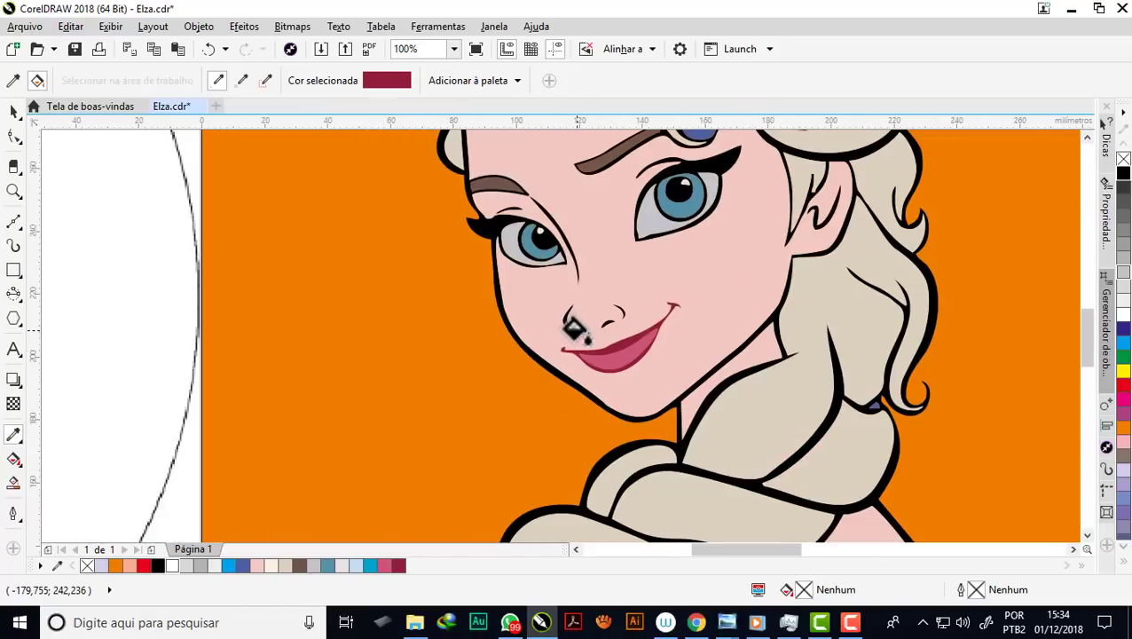
pyautogui.scroll(-1, 575, 330)
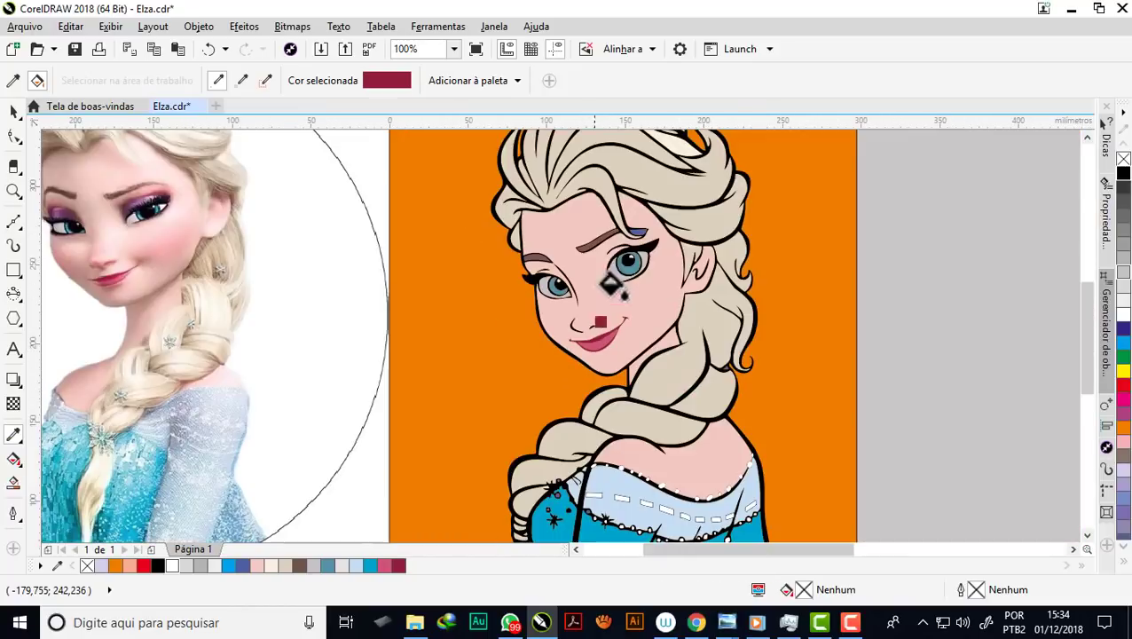
pyautogui.scroll(-1, 627, 245)
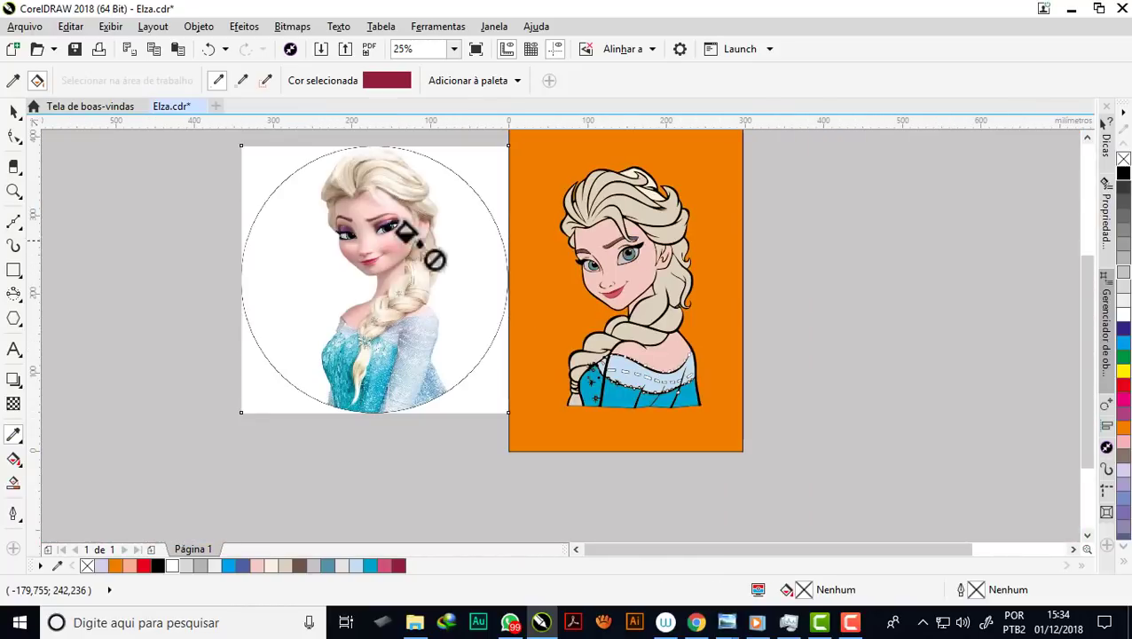
pyautogui.scroll(2, 639, 178)
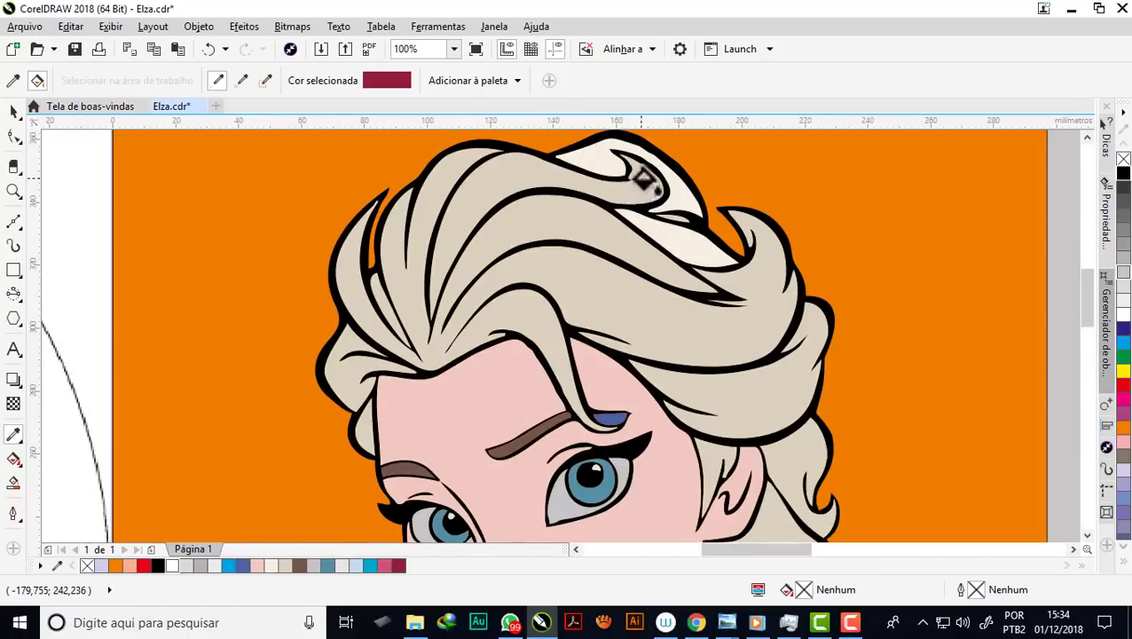
pyautogui.click(623, 222)
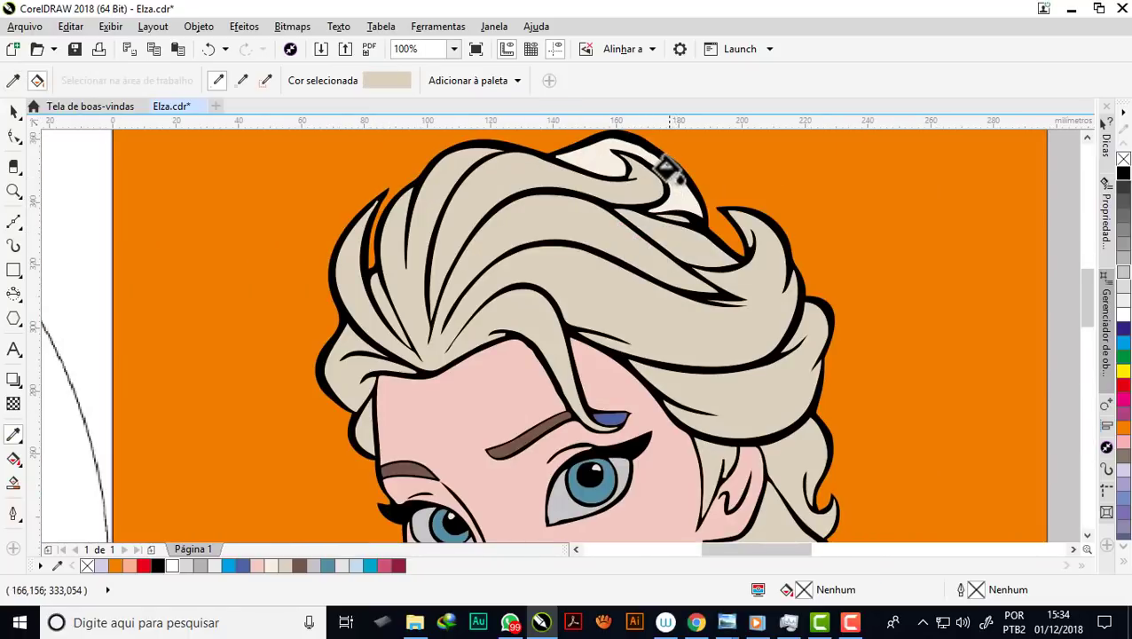
pyautogui.scroll(1, 670, 173)
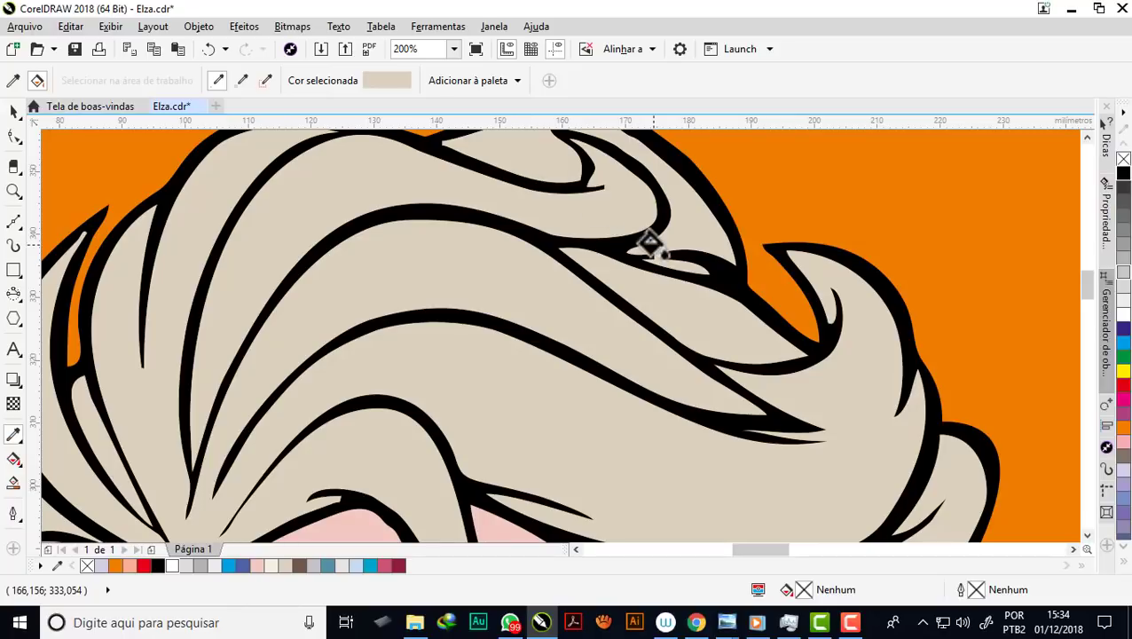
pyautogui.scroll(-2, 663, 232)
pyautogui.scroll(-1, 612, 282)
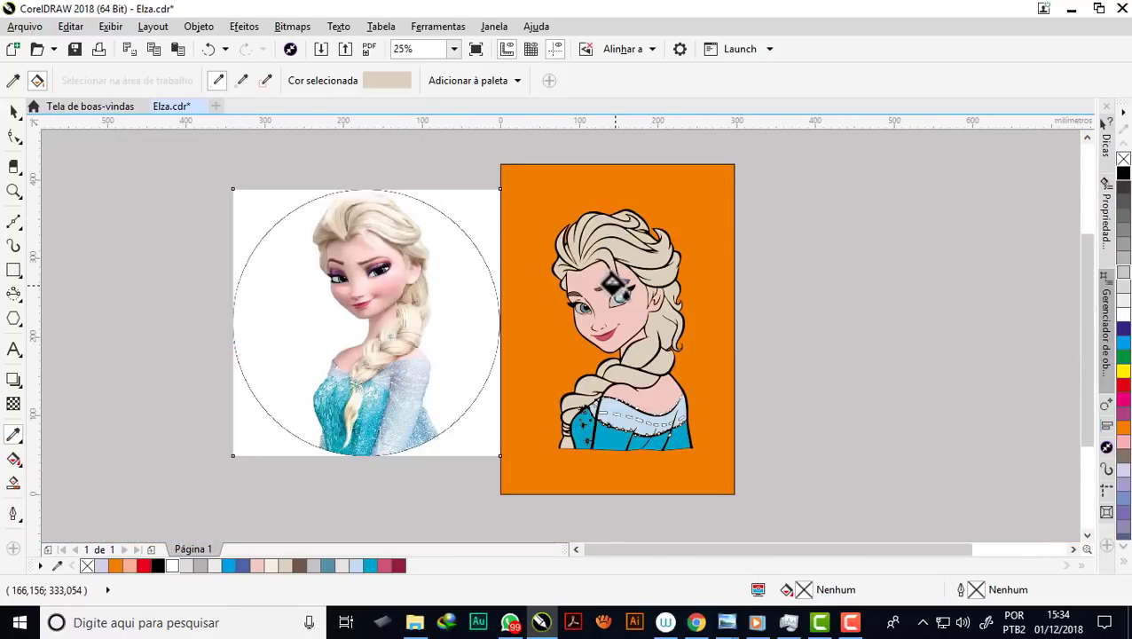
pyautogui.scroll(2, 612, 282)
pyautogui.scroll(1, 593, 277)
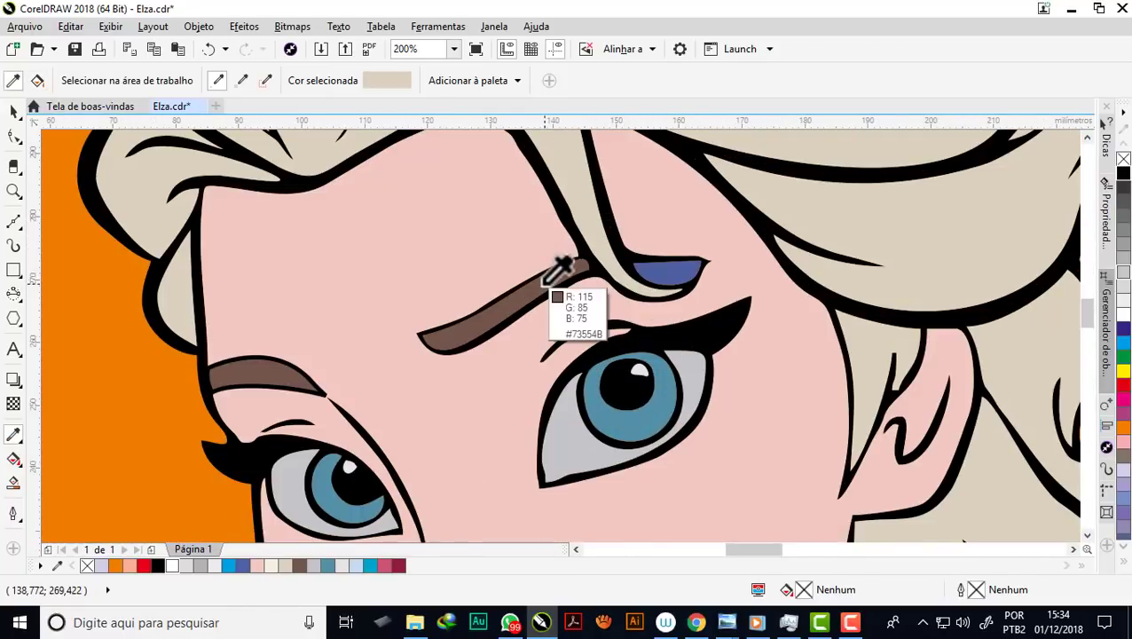
pyautogui.click(559, 270)
pyautogui.scroll(-3, 652, 260)
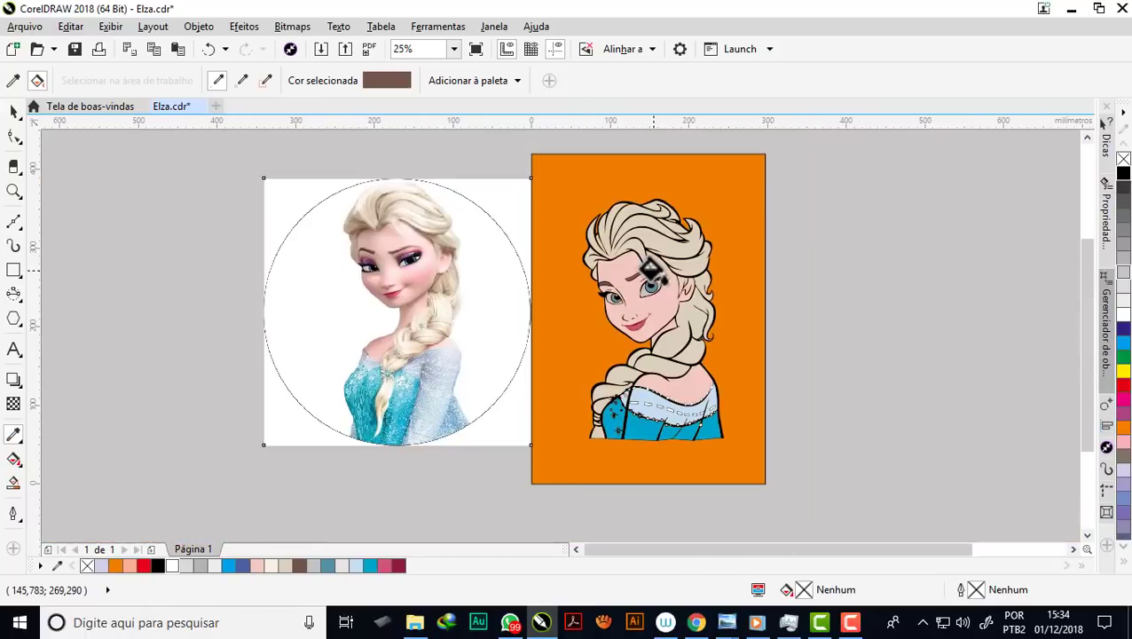
# Delete the circular reference photo
pyautogui.click(14, 111)
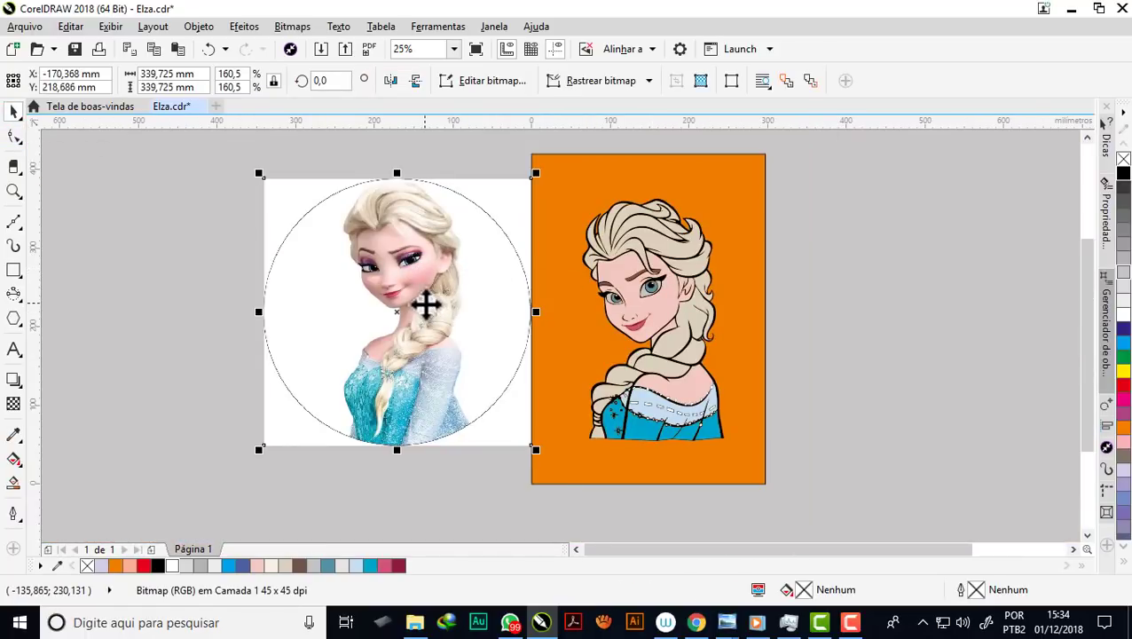
pyautogui.press('Delete')
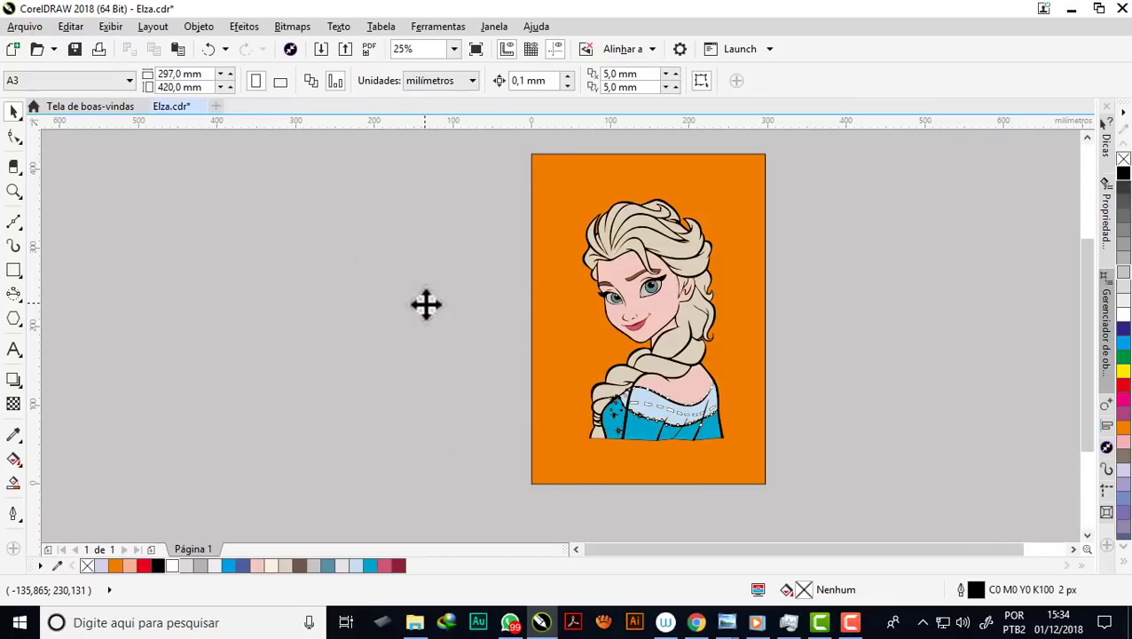
pyautogui.scroll(-1, 459, 298)
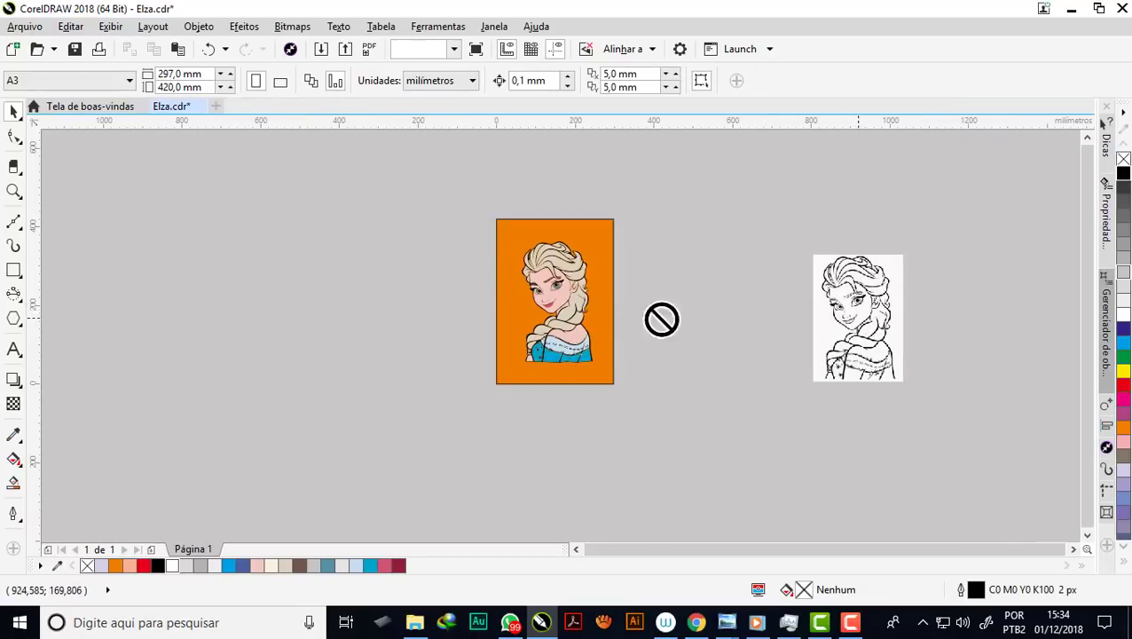
# Move the line-art Elsa beside the orange page, enlarge it, and zoom in on both
pyautogui.moveTo(661, 320); pyautogui.dragTo(440, 300)
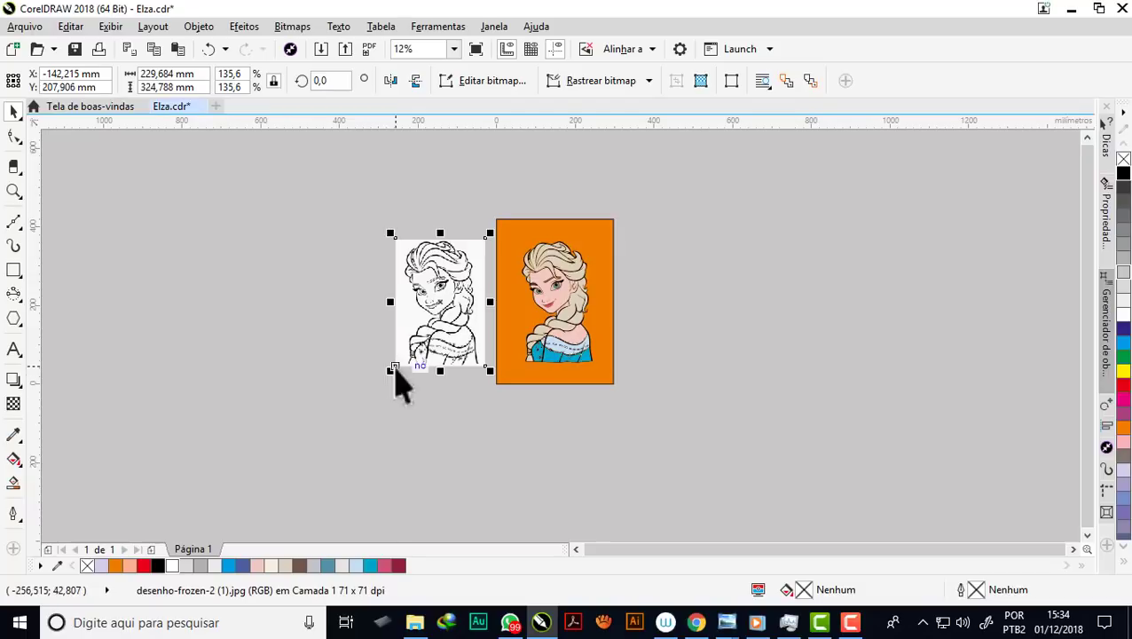
pyautogui.moveTo(395, 371); pyautogui.dragTo(379, 388)
pyautogui.moveTo(409, 323); pyautogui.dragTo(421, 316)
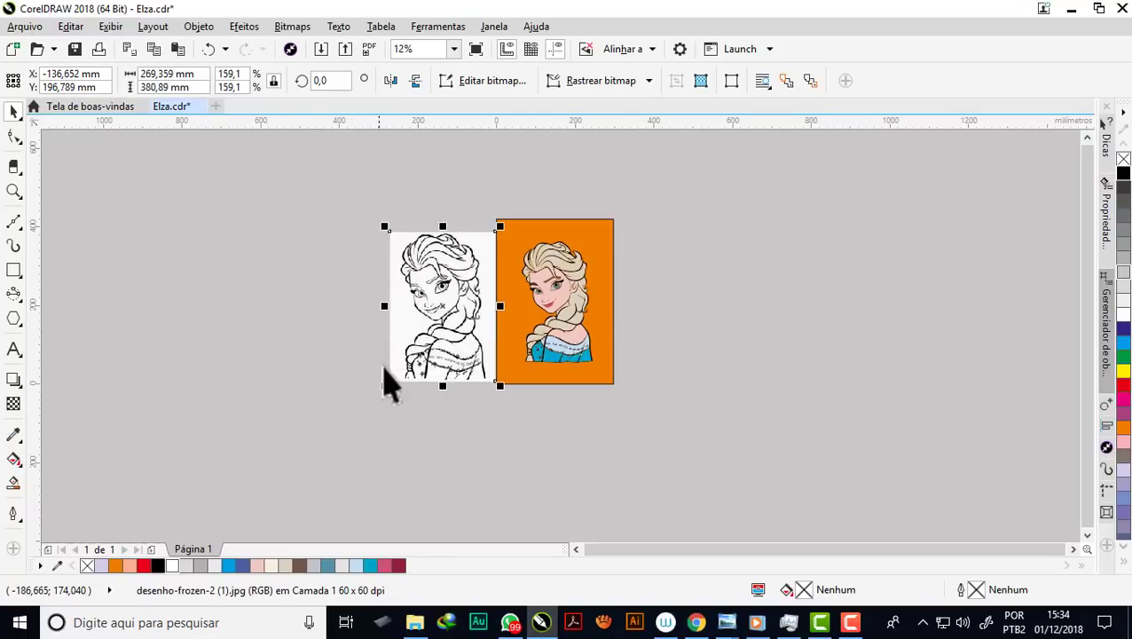
pyautogui.moveTo(384, 385); pyautogui.dragTo(410, 351)
pyautogui.press('z')
pyautogui.click(541, 311)
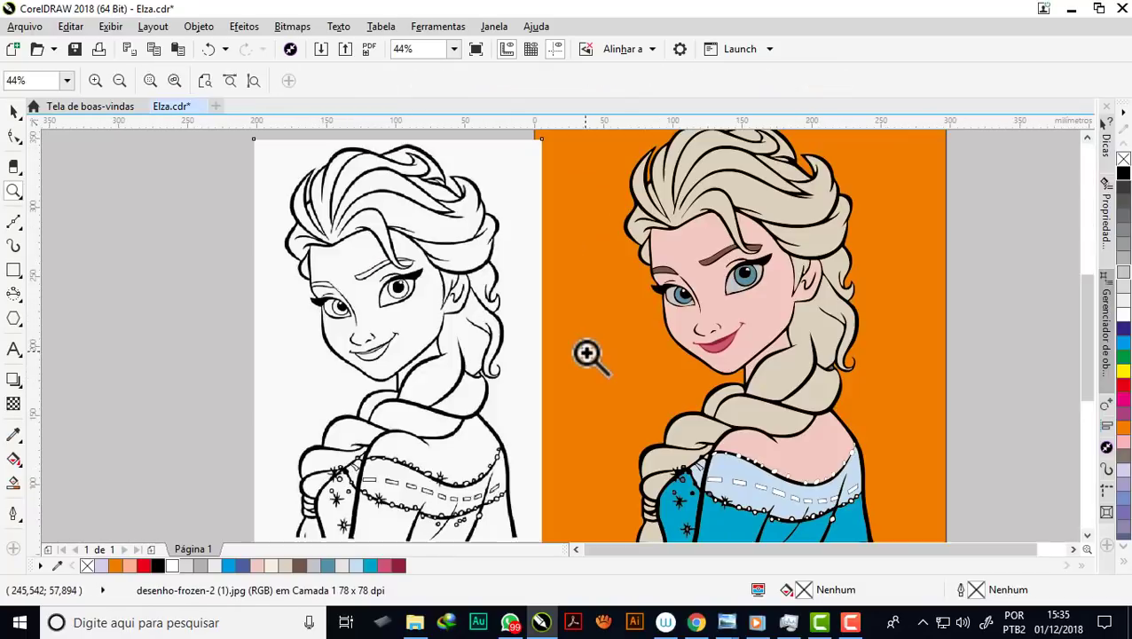